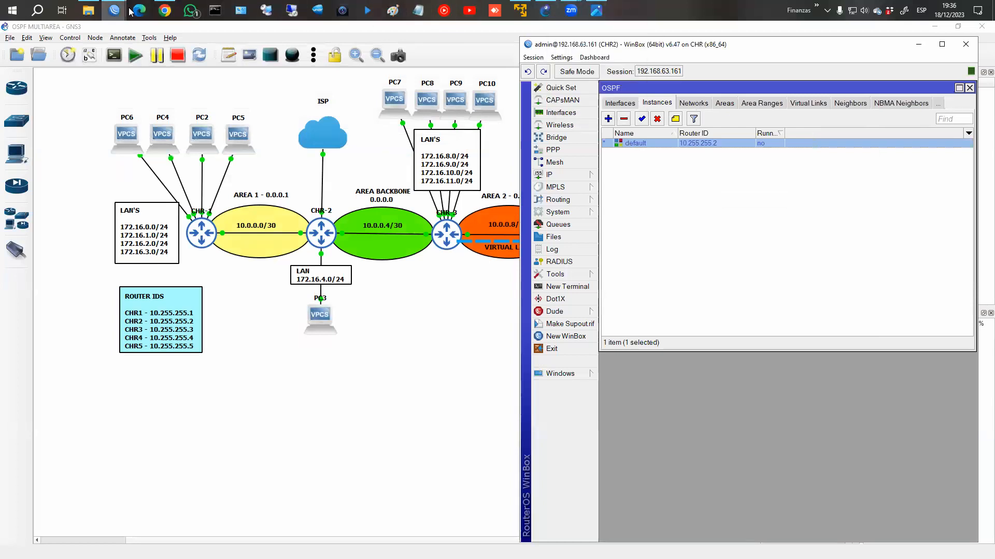
Step: Open the "Lista conf. OSPF" checklist in Notepad and place its window below the network topology, clear of the OSPF settings
left_click(417, 9)
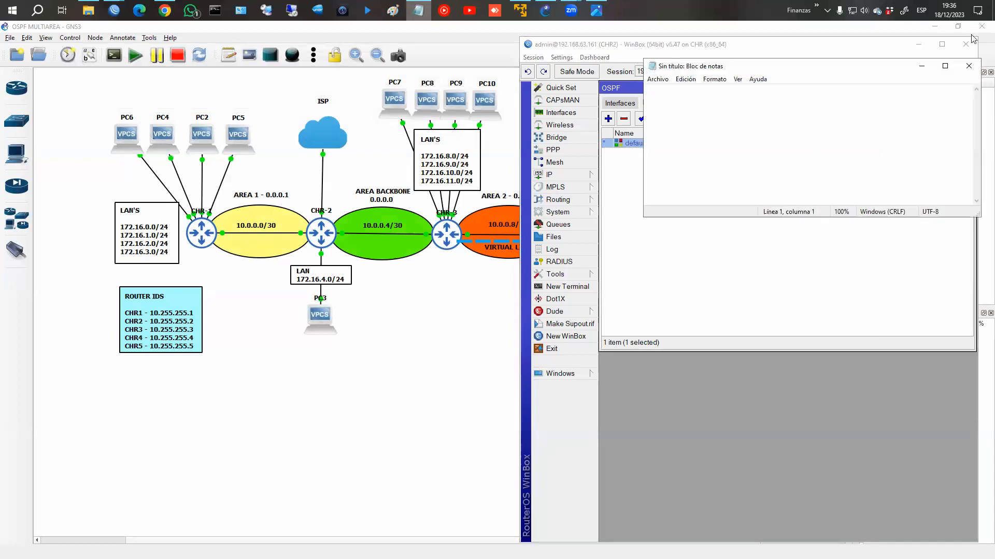
left_click(968, 66)
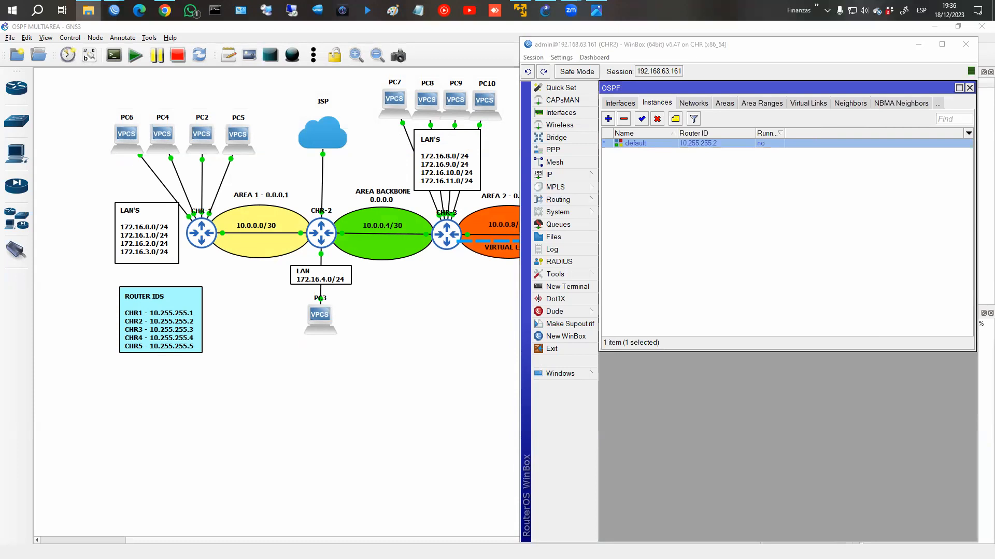
left_click(418, 10)
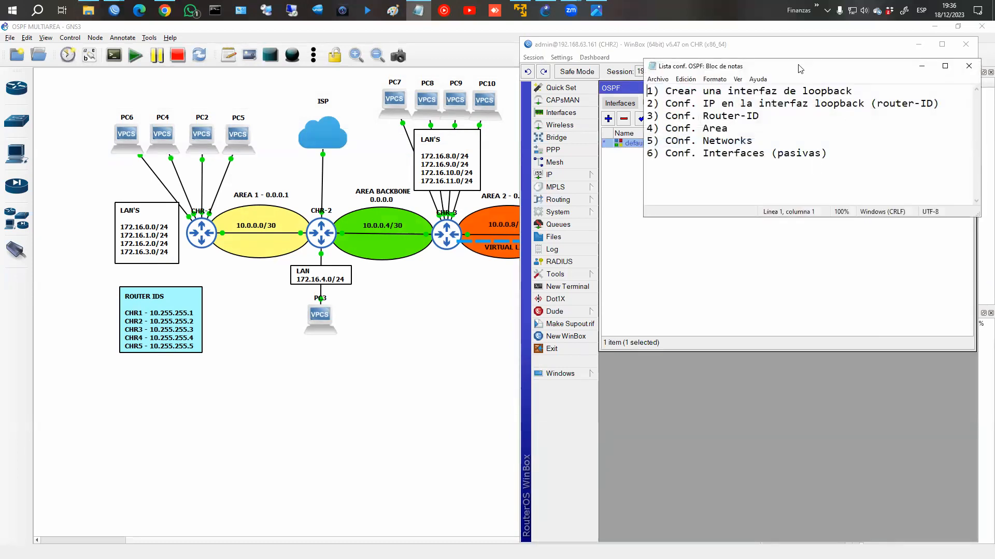
left_click_drag(800, 69, 210, 379)
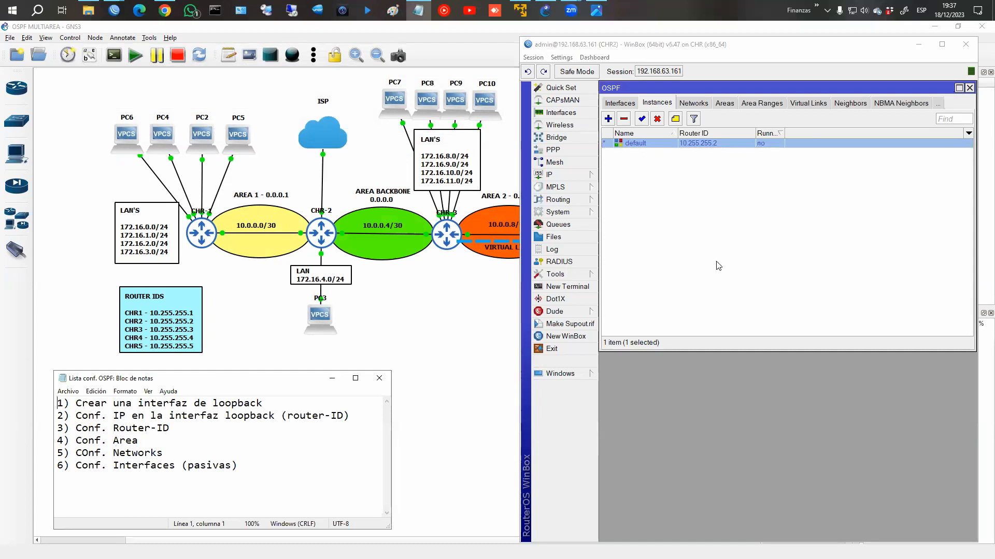
Step: Review the settings of the backbone area in CHR2's OSPF areas and close them unchanged
left_click(725, 104)
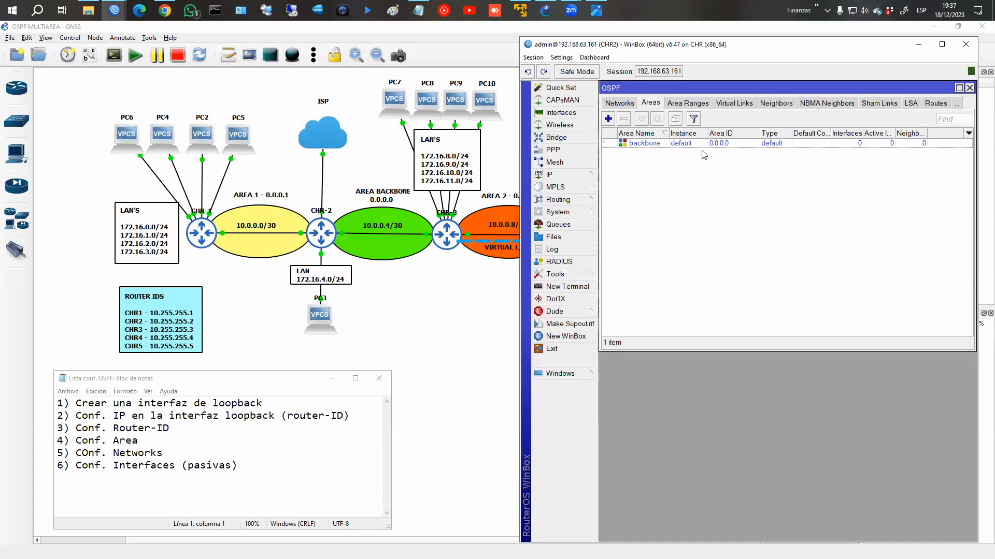
left_click(654, 146)
double_click(655, 146)
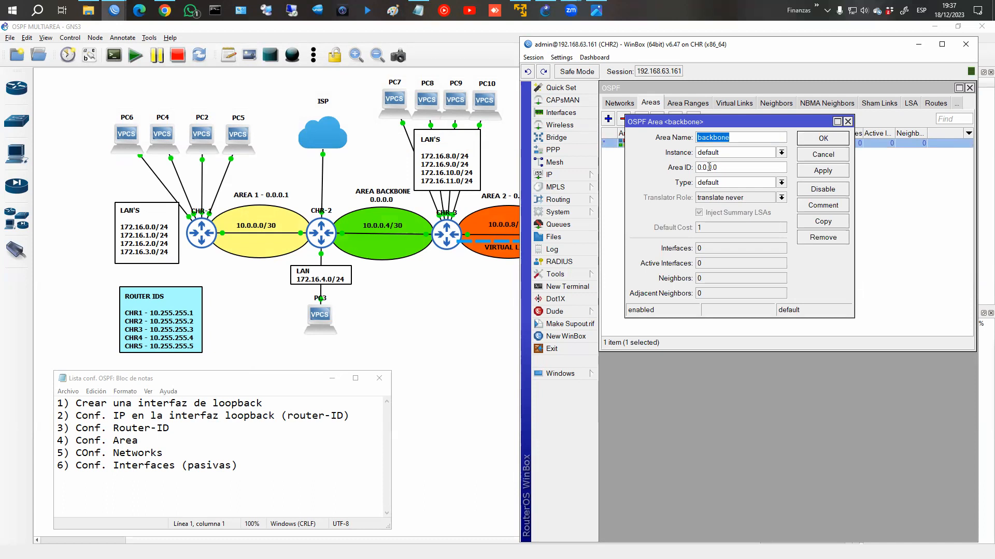
left_click(819, 143)
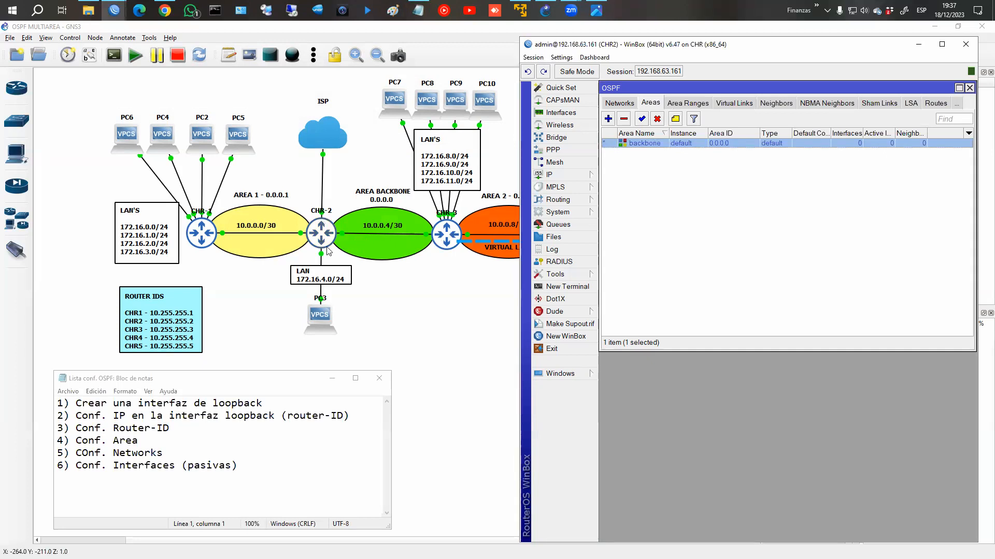
Step: Show the interface labels on the GNS3 topology and return to CHR2's WinBox session
left_click(89, 55)
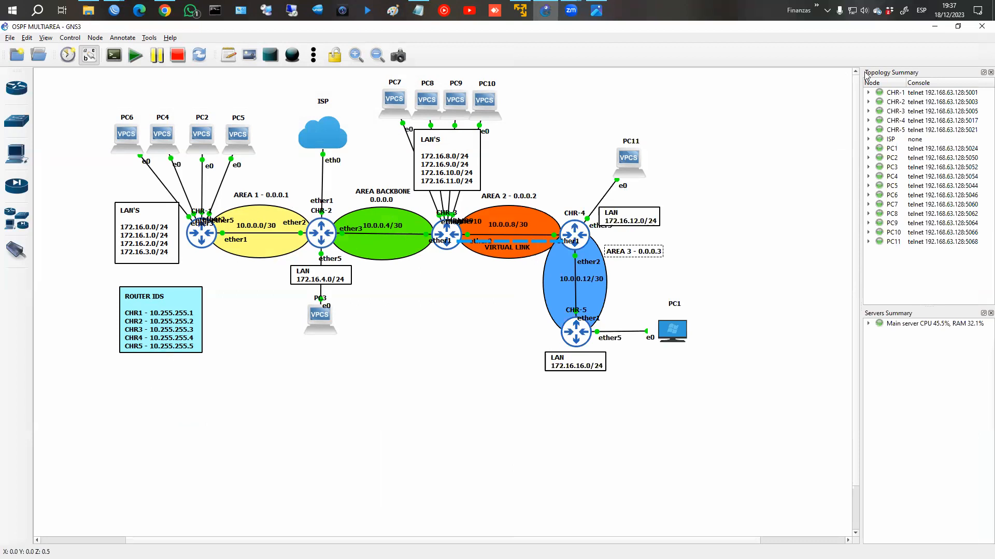
mouse_move(114, 11)
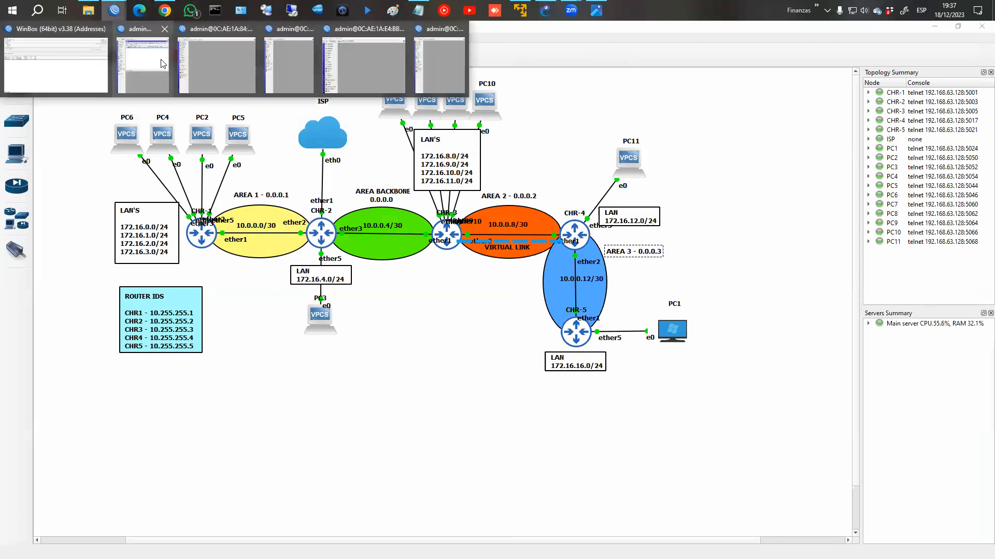
left_click(216, 60)
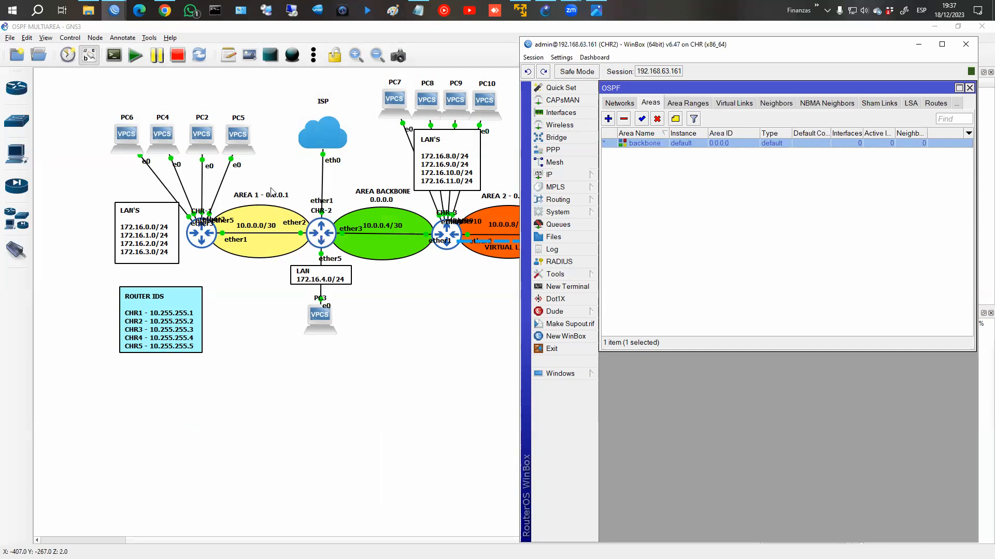
Step: Add an OSPF area named area1 with area ID 0.0.0.1 on the default instance
left_click(608, 118)
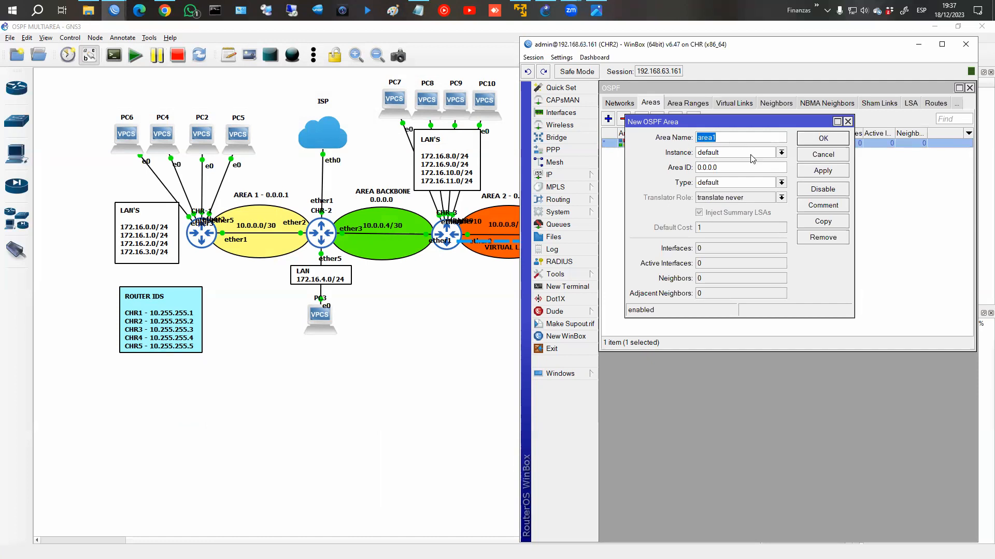
left_click(723, 168)
key("shift+Left")
type("1")
left_click(822, 142)
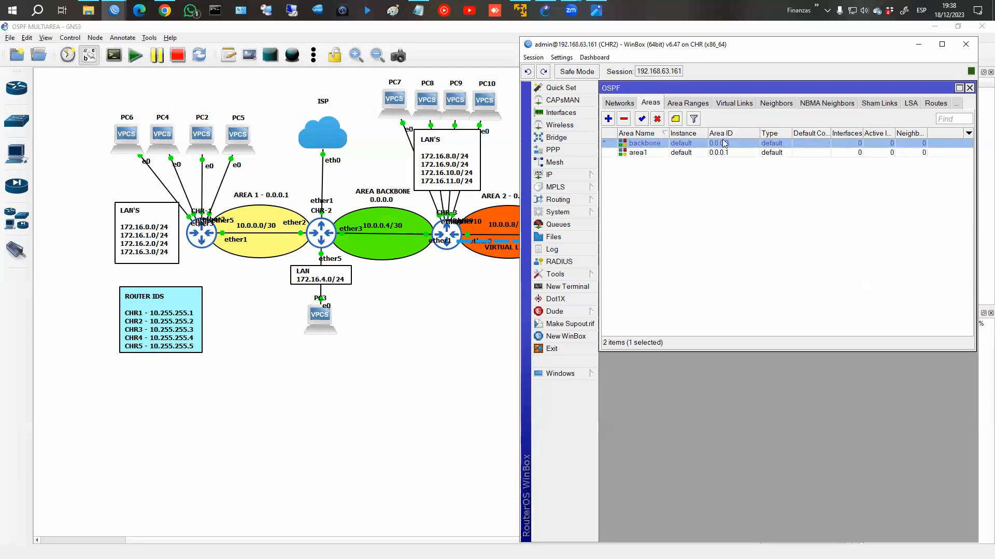
left_click(640, 153)
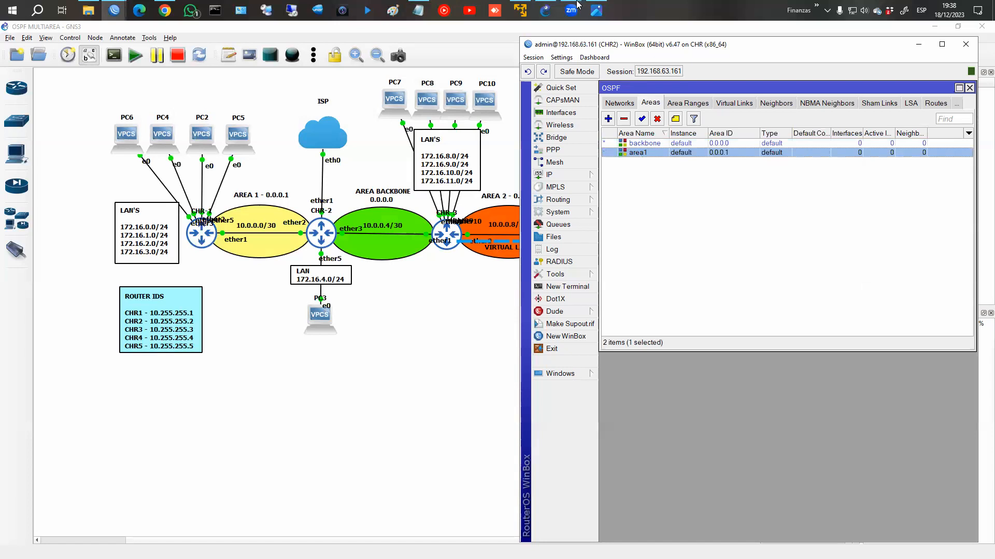
Step: Bring the OSPF checklist back in Notepad and highlight its item 5, the networks configuration
left_click(418, 10)
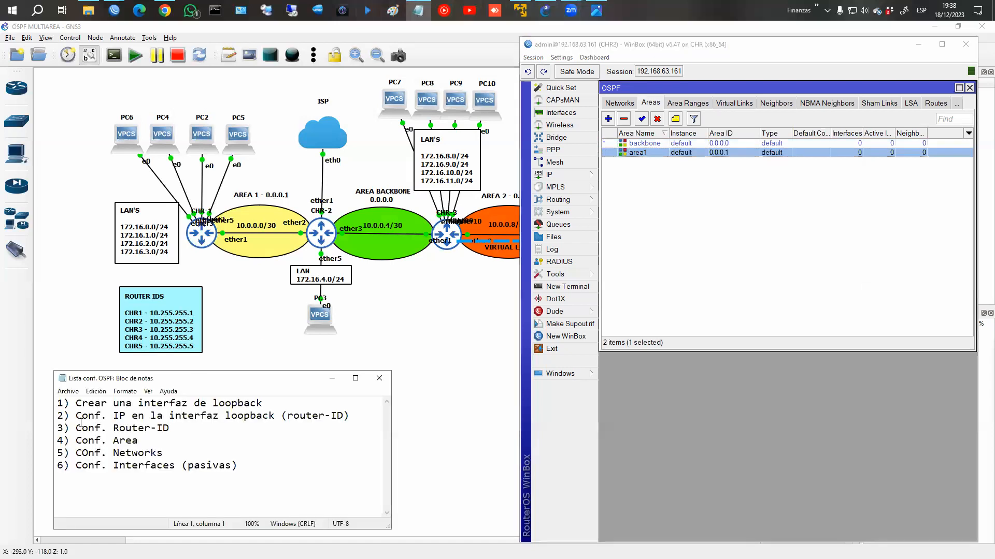
left_click_drag(76, 453, 163, 453)
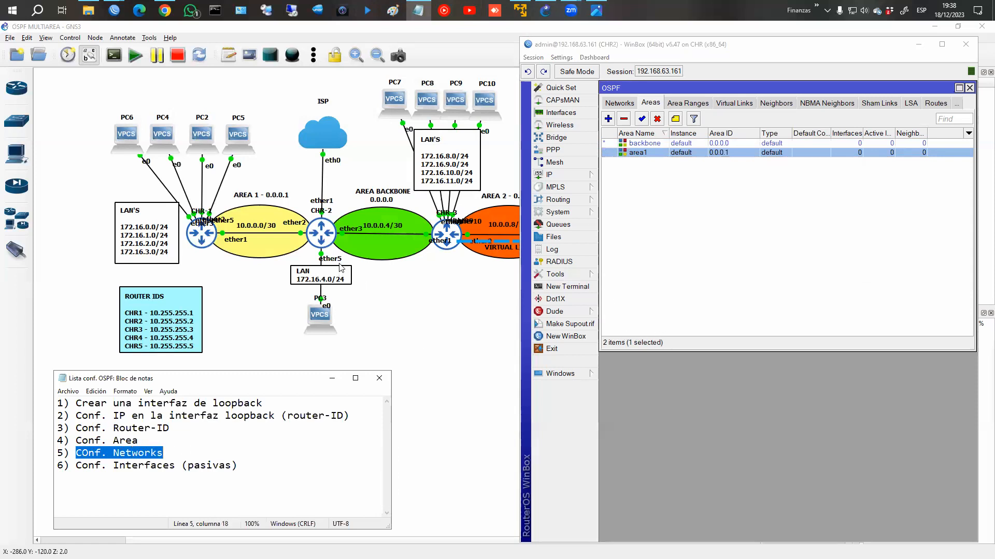
Step: Hide the interface labels on the GNS3 topology, and bring CHR2's WinBox session and the Notepad checklist back in front
left_click(89, 57)
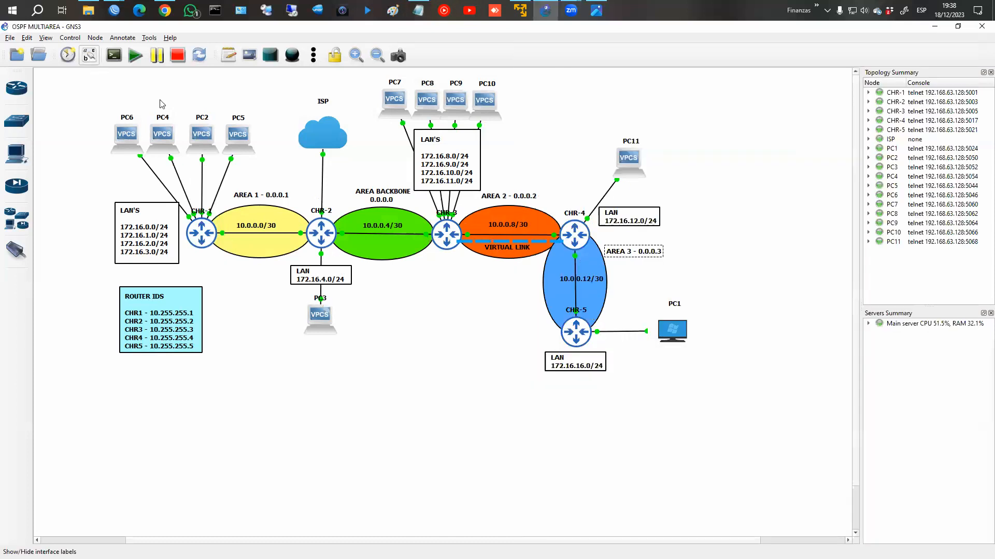
left_click(695, 259)
left_click(113, 10)
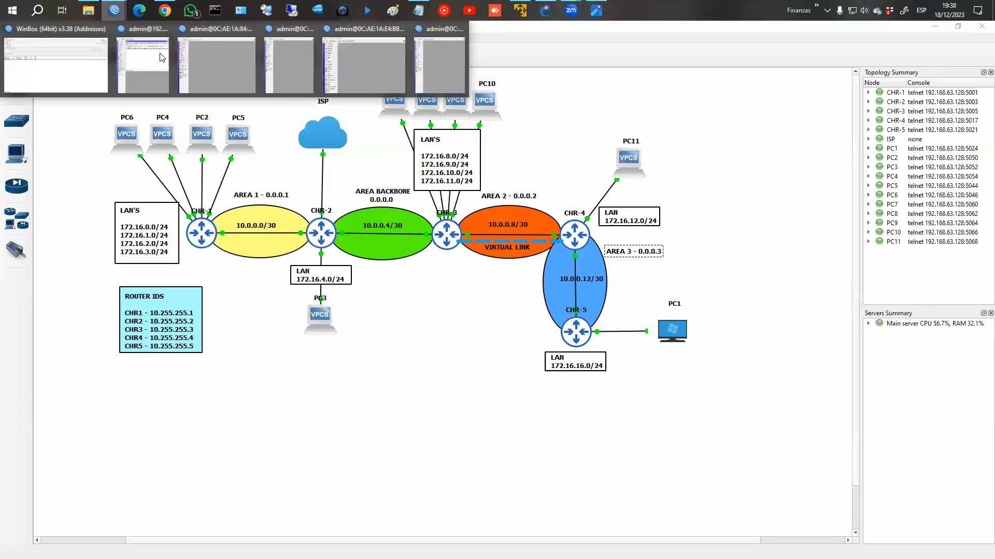
left_click(150, 57)
left_click(418, 10)
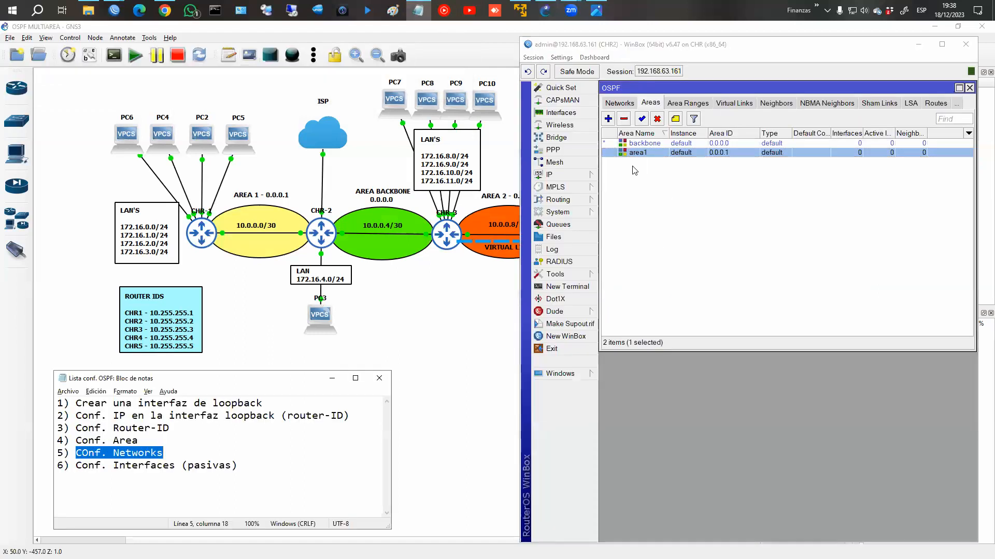
Step: Open CHR2's IP address list and place it below the OSPF window so both can be read
left_click(549, 174)
left_click(616, 199)
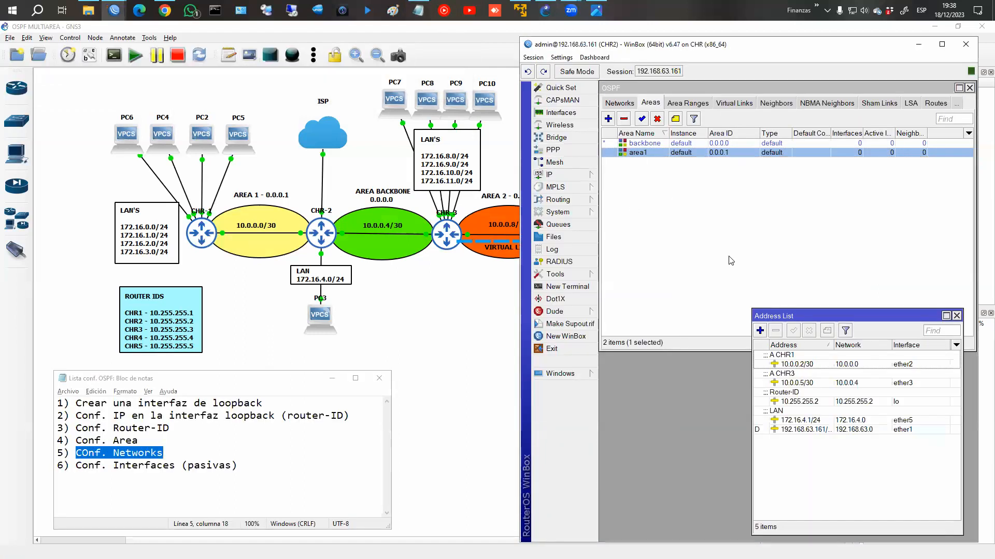
left_click(815, 305)
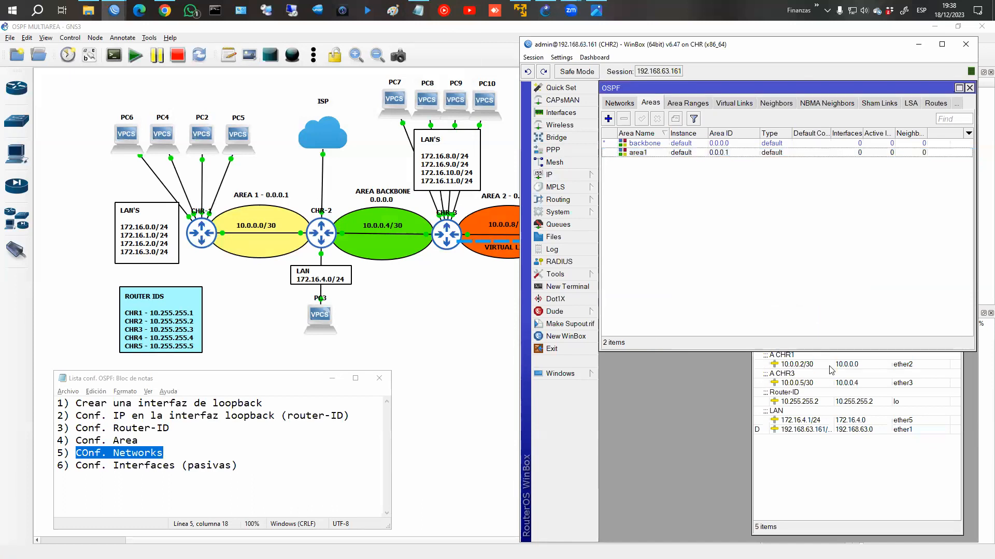
left_click(839, 433)
left_click_drag(839, 309, 839, 360)
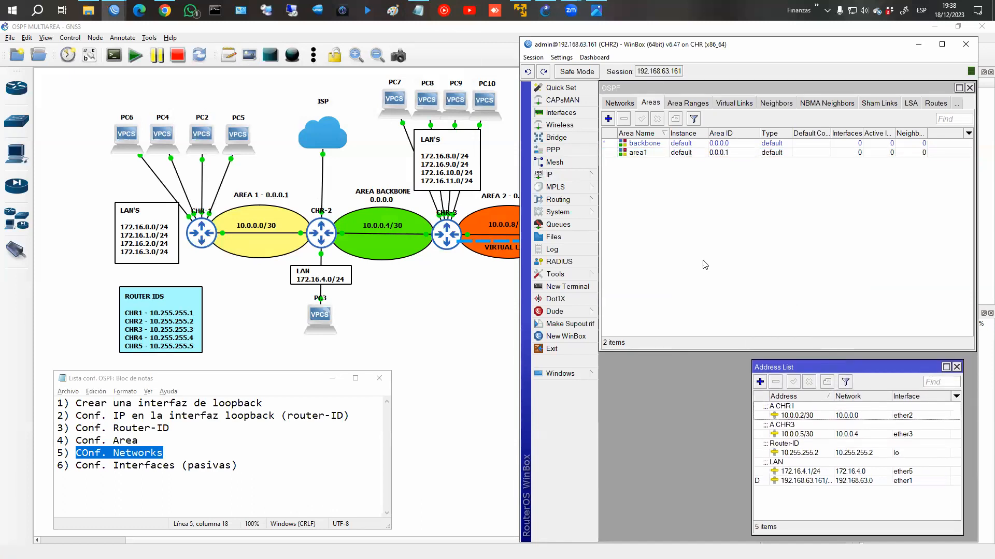
Step: Add the OSPF network 10.0.0.4/30 to the backbone area
left_click(620, 104)
left_click(608, 119)
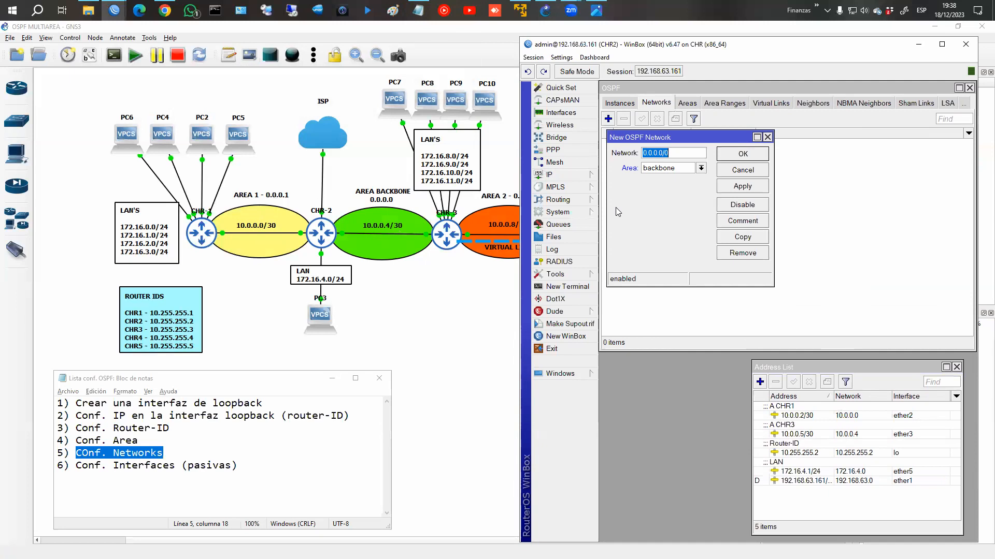
type("10.0.0.4/30")
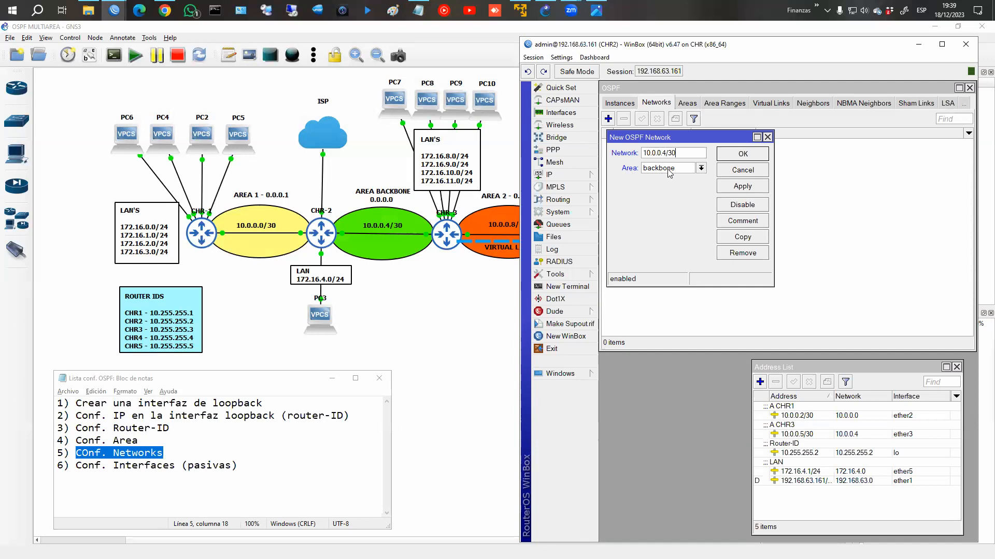
left_click(742, 153)
Step: Add the OSPF network 10.0.0.0/30 and assign it to area1
left_click(609, 119)
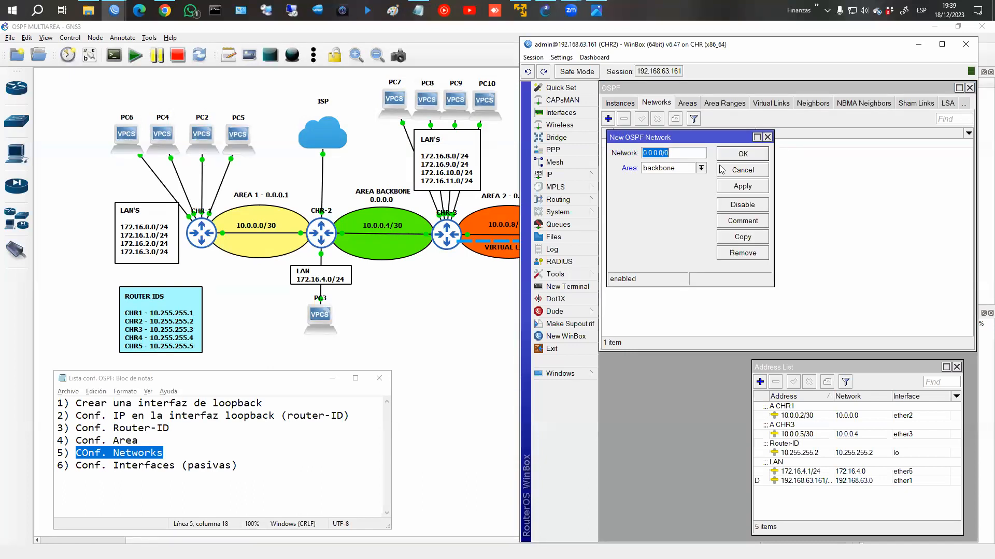
type("10.0.0.0/30")
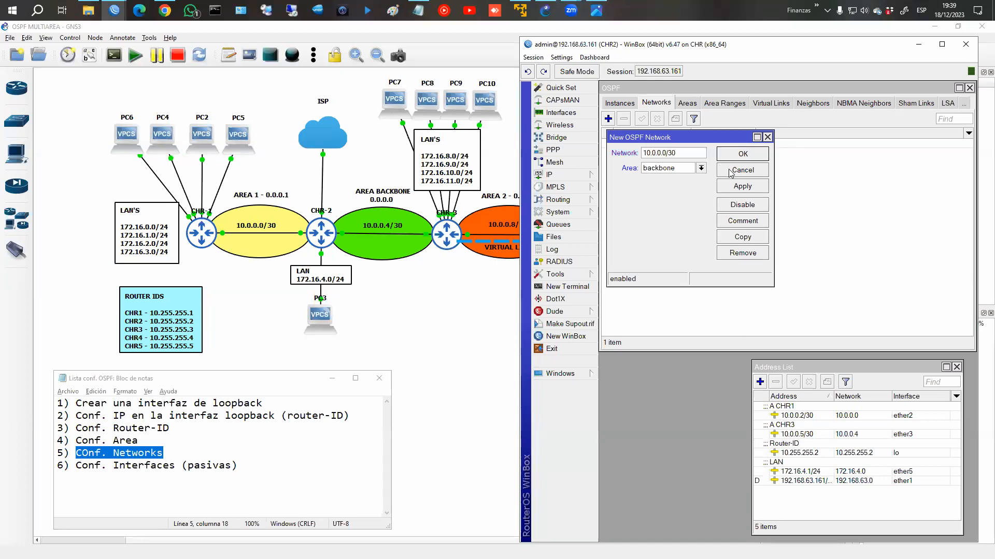
left_click(700, 168)
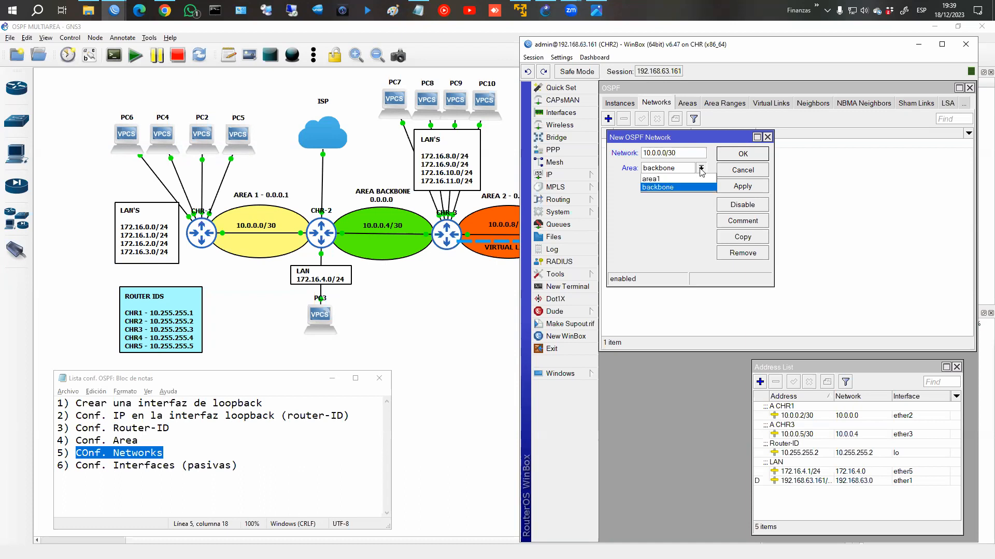
left_click(681, 180)
left_click(729, 157)
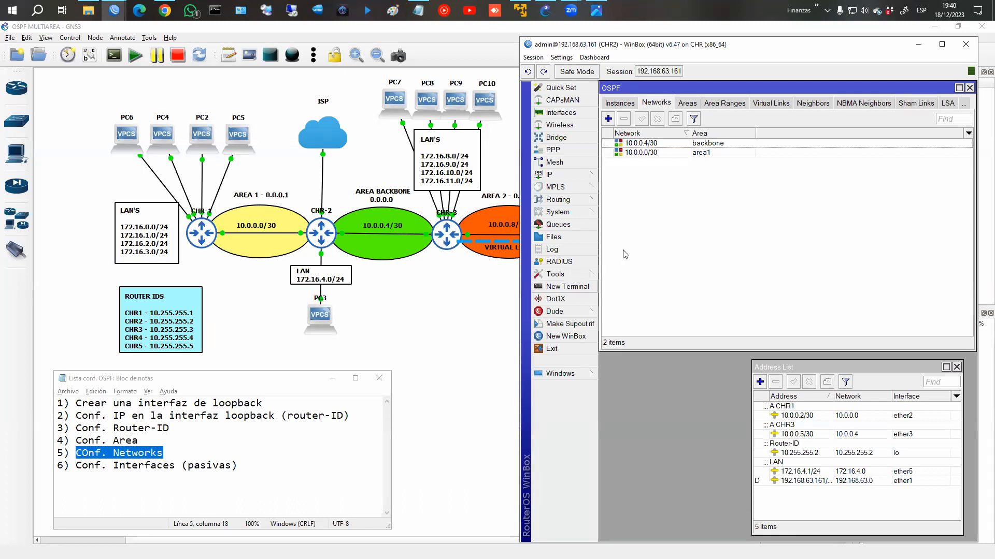
left_click(648, 154)
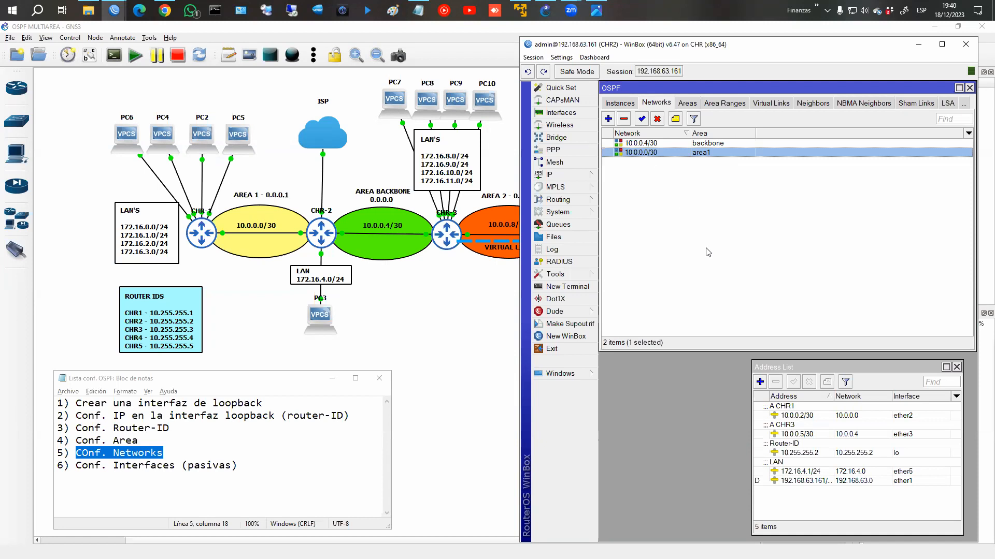
Step: Add the LAN network 172.16.4.0/24 to OSPF in area1
left_click(608, 119)
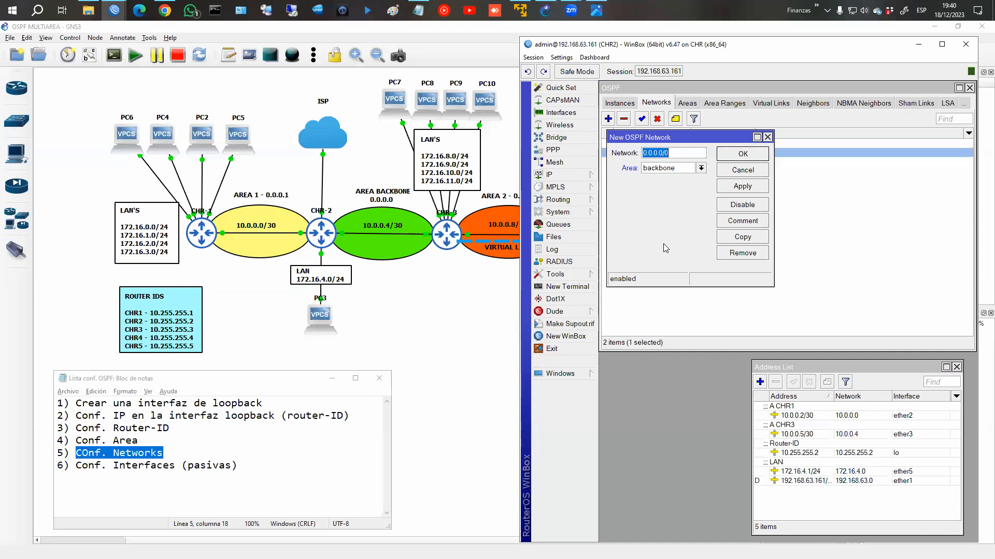
type("172.16.4.")
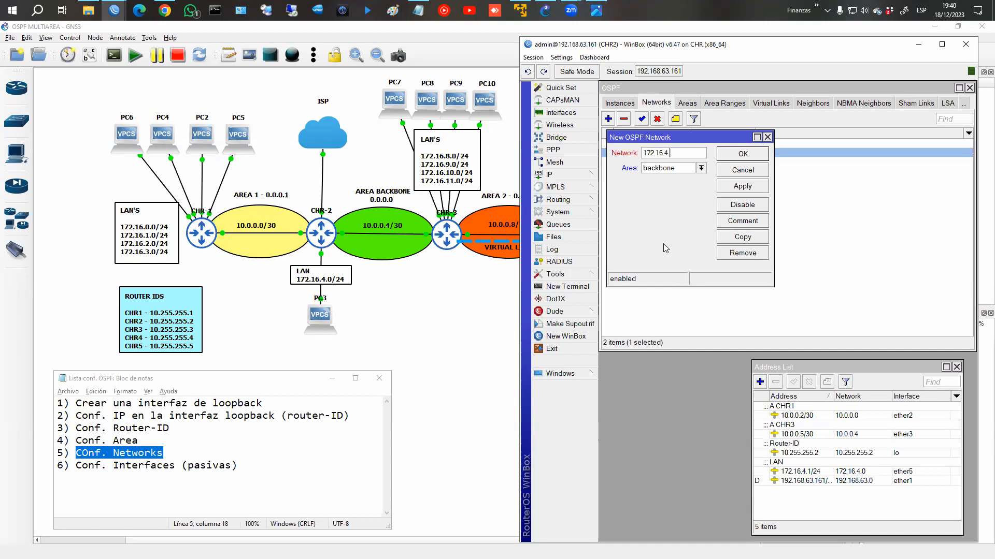
type("0/24")
left_click(679, 169)
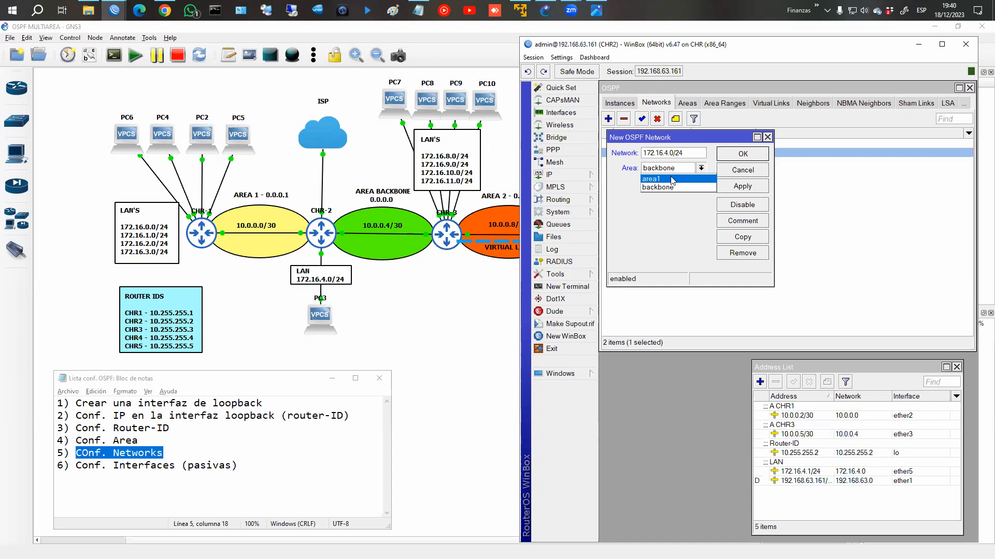
left_click(671, 180)
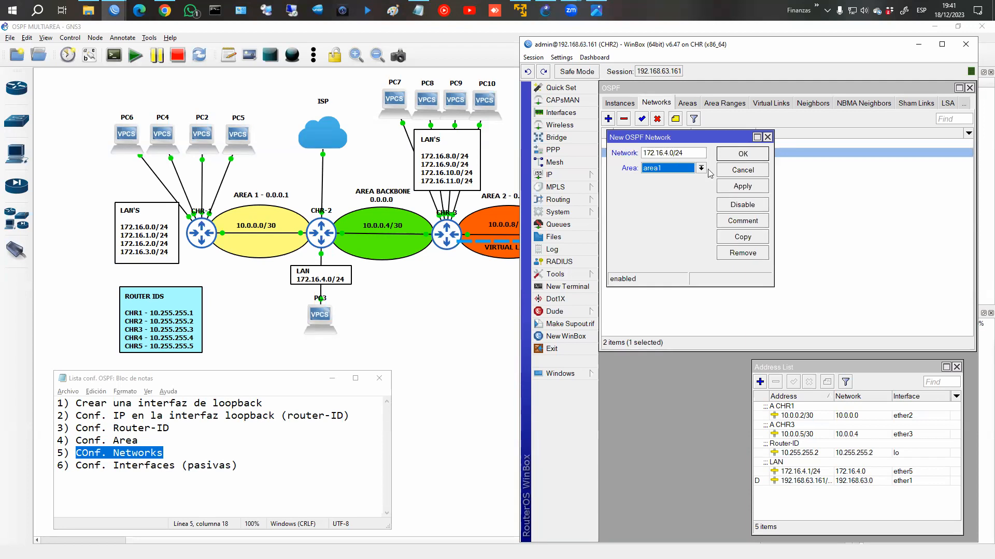
left_click(730, 156)
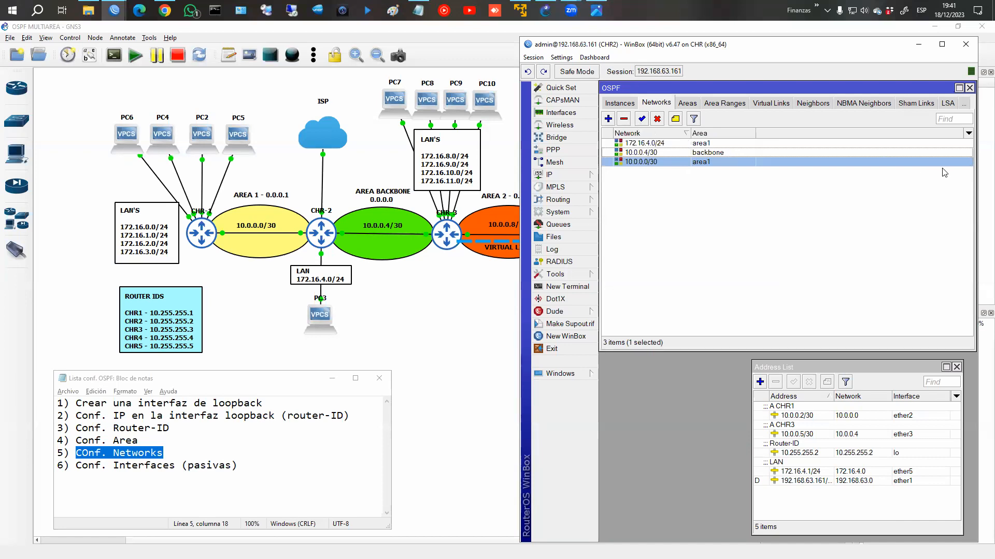
Step: Highlight the passive interfaces item in the checklist and show CHR2's OSPF interfaces
left_click_drag(76, 465, 238, 465)
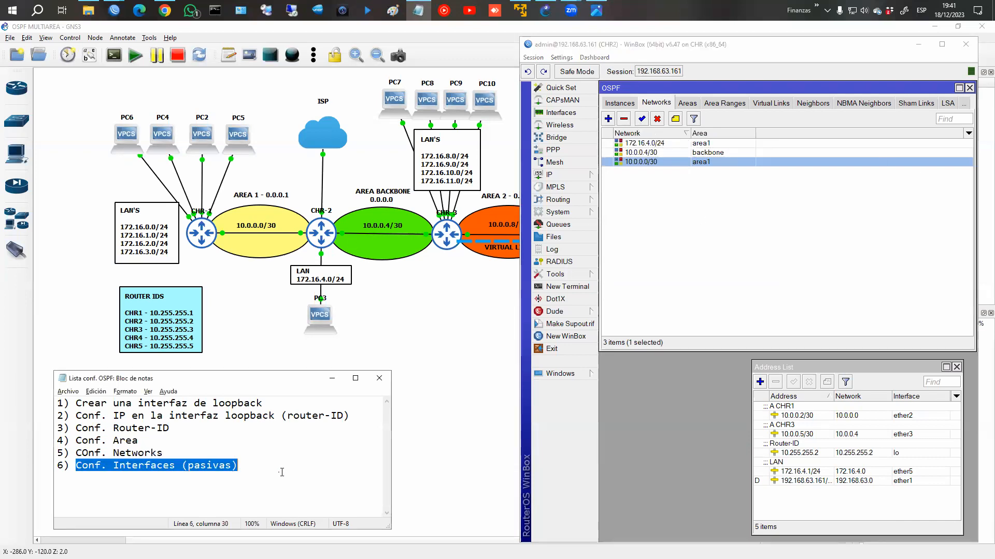
left_click(964, 103)
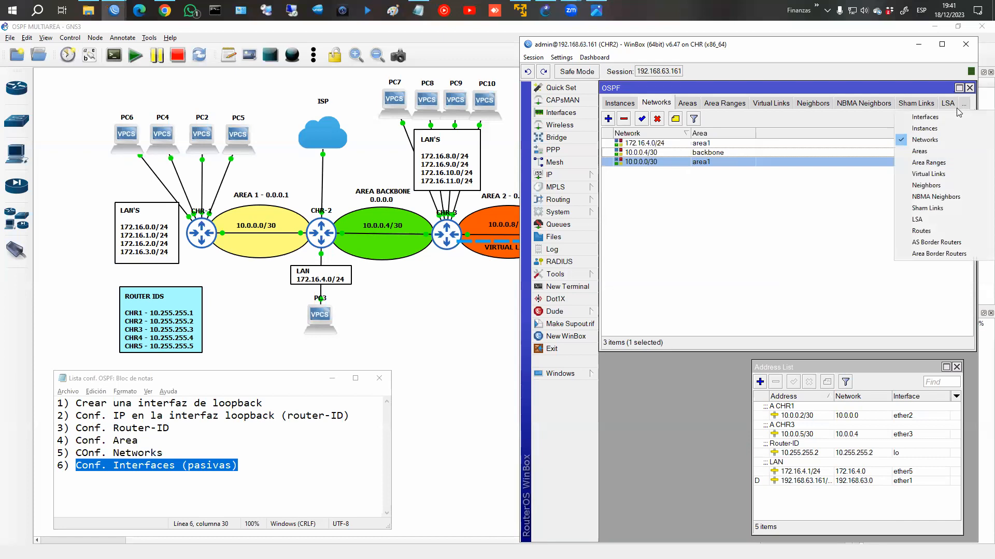
left_click(927, 113)
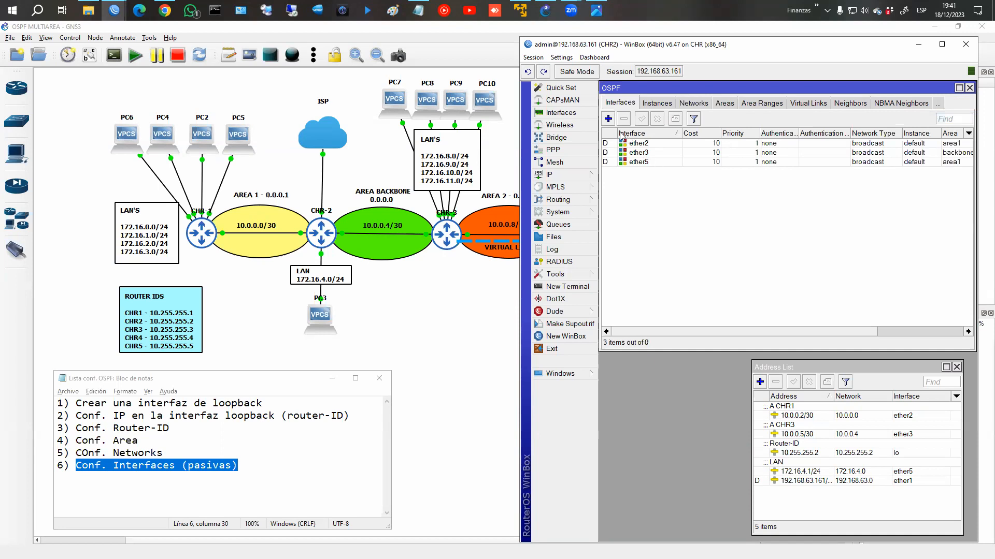
left_click(608, 118)
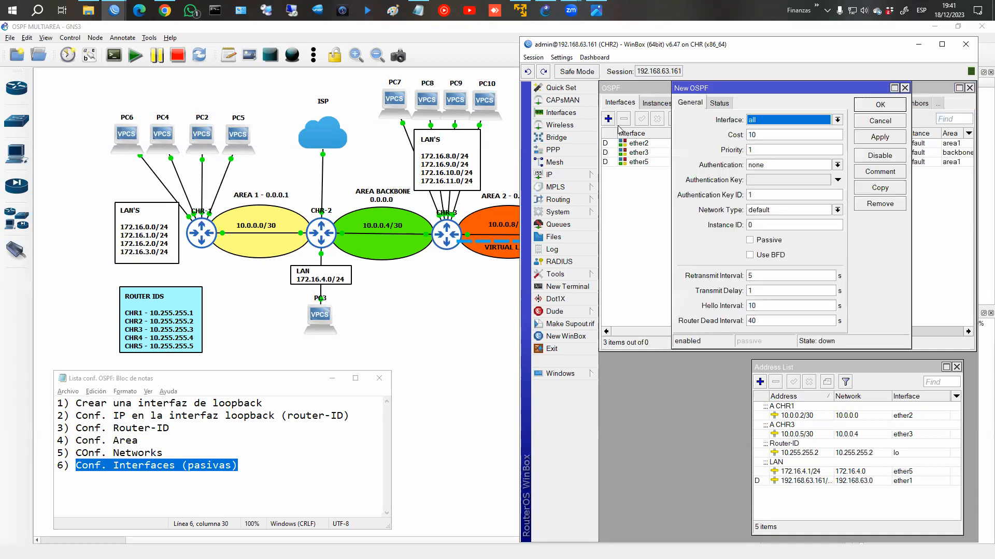
left_click(802, 121)
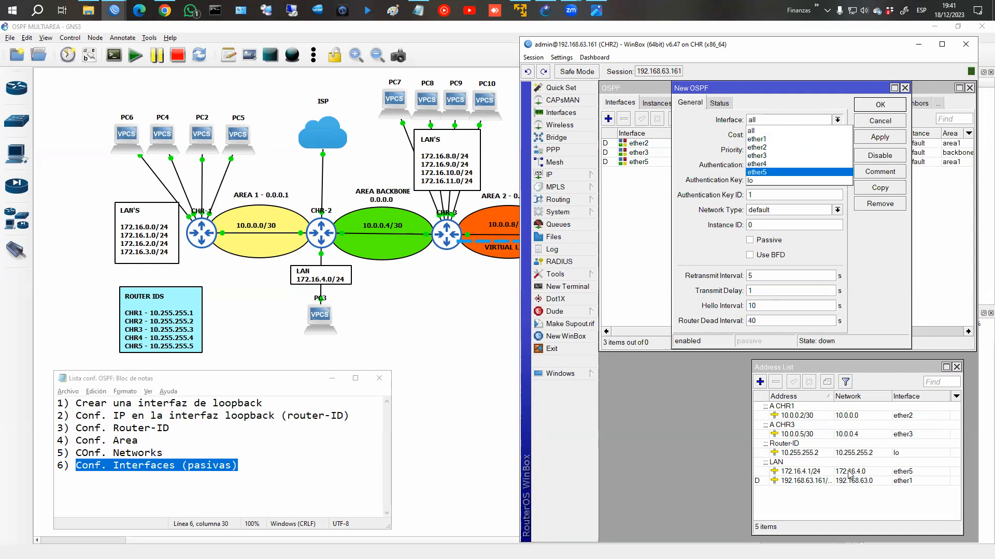
left_click(772, 172)
left_click(766, 241)
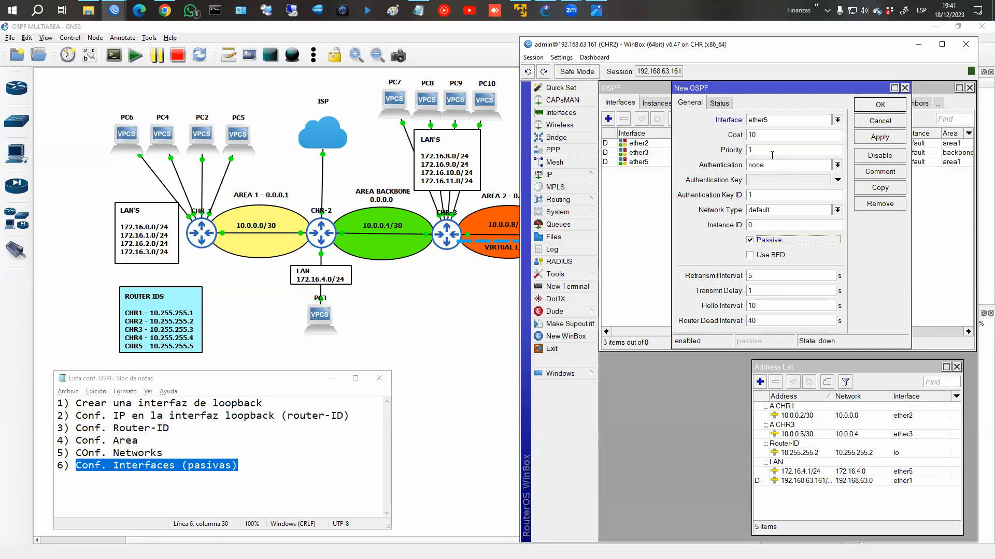
mouse_move(686, 157)
left_mouse_down()
mouse_move(719, 185)
mouse_move(850, 204)
left_mouse_up()
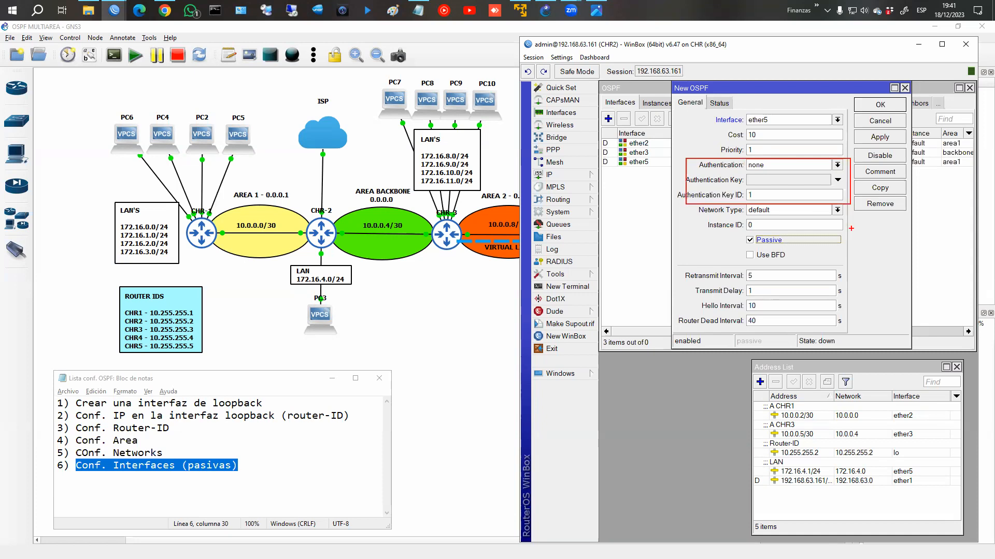
key("Escape")
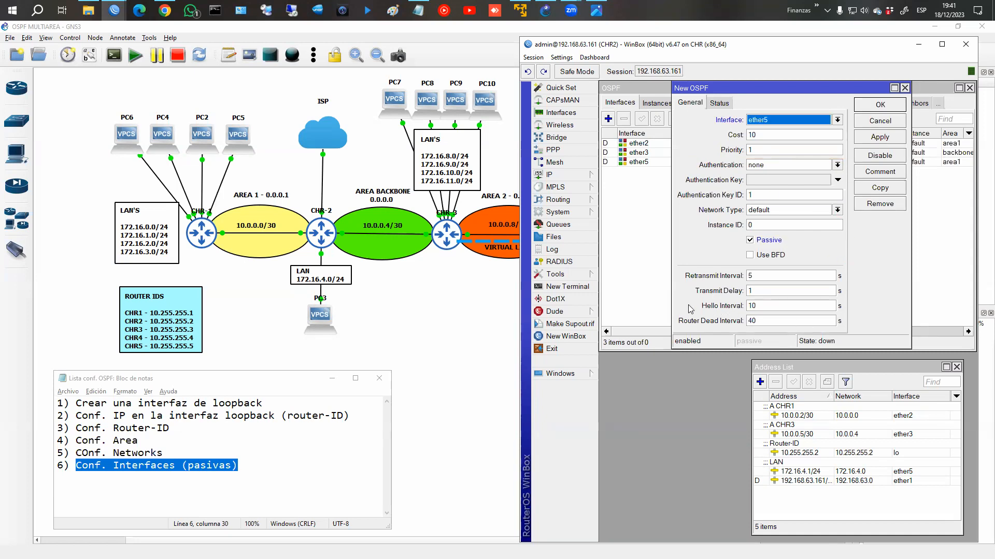
mouse_move(676, 299)
left_mouse_down()
mouse_move(733, 323)
mouse_move(854, 331)
left_mouse_up()
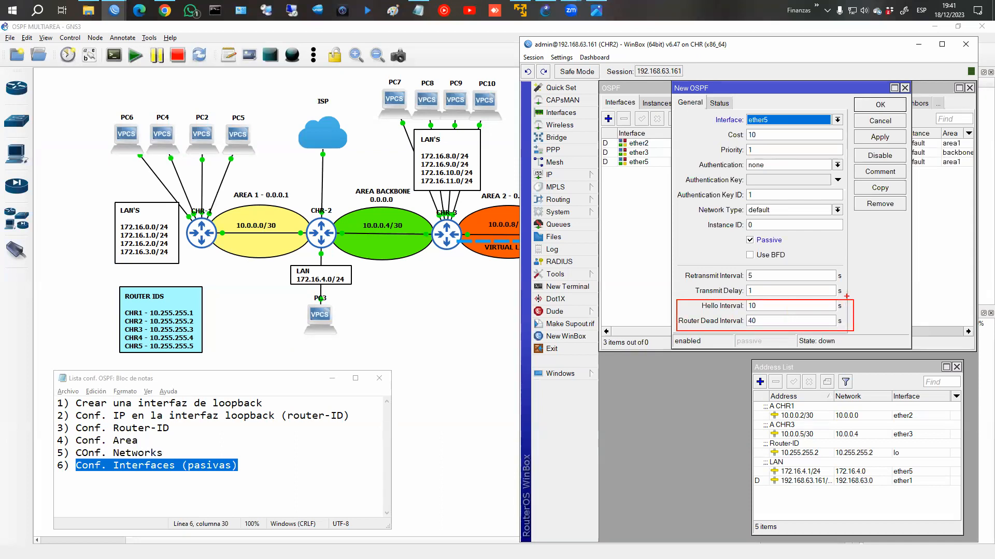
key("Escape")
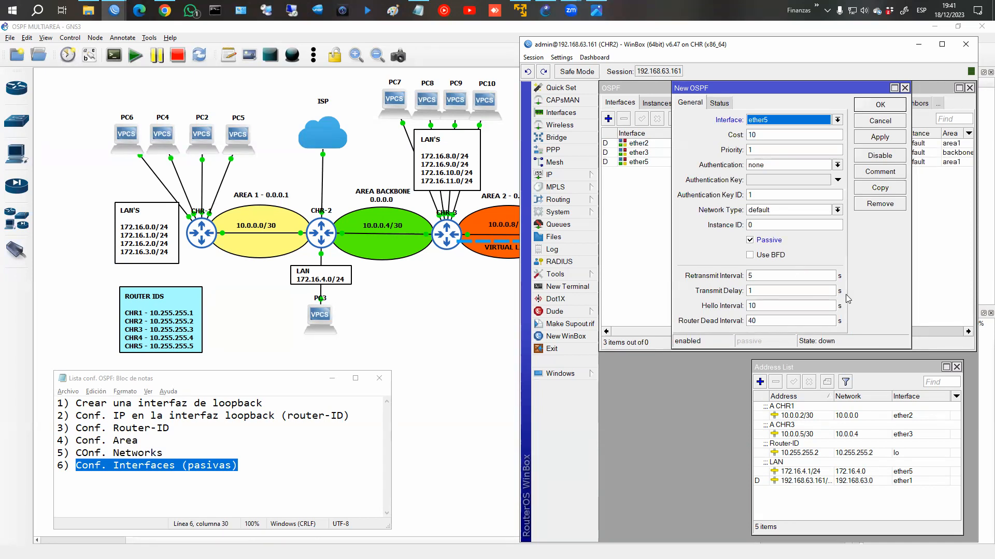
left_click(795, 124)
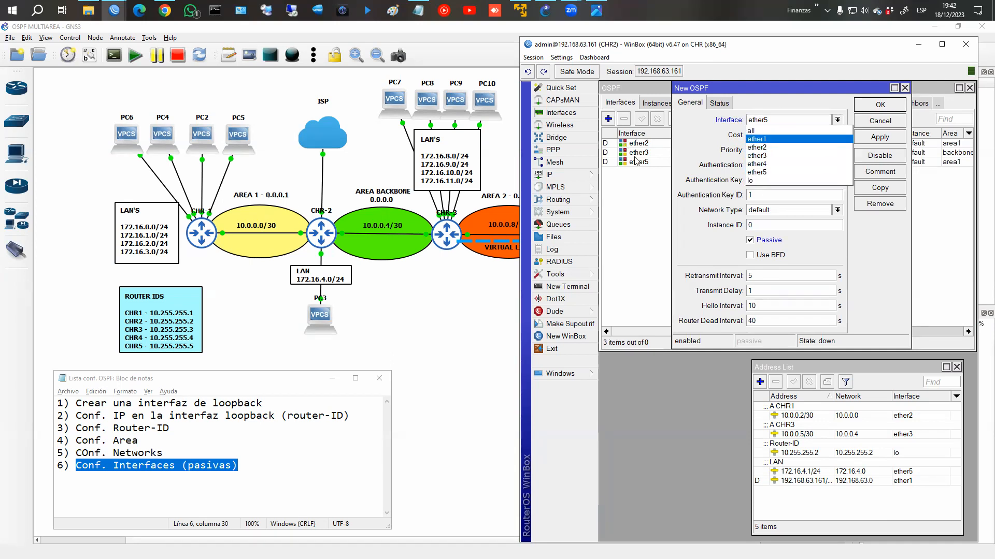
left_click(754, 133)
left_click(868, 121)
Step: Add ether5 as a passive OSPF interface on CHR2
left_click_drag(641, 143, 646, 153)
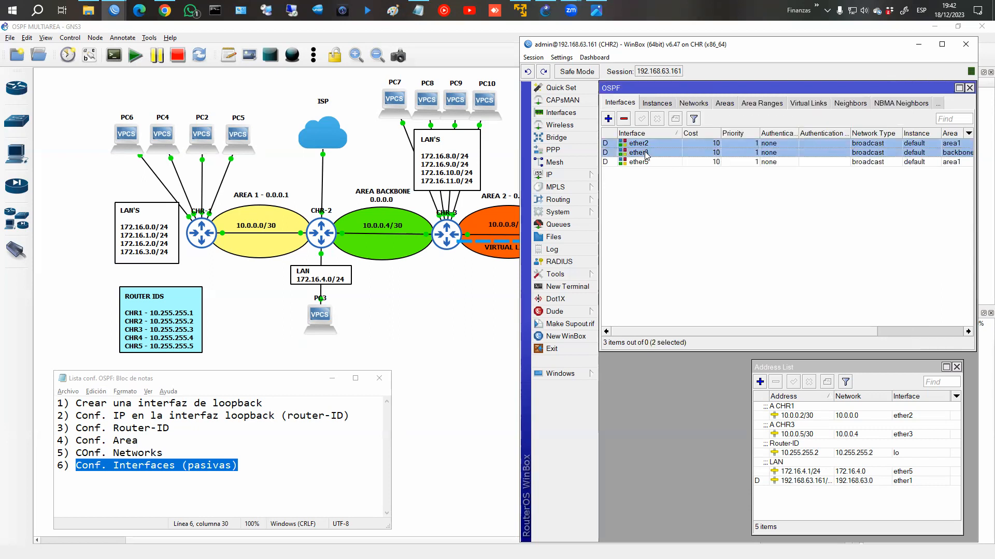
left_click(609, 119)
left_click(761, 121)
left_click(792, 176)
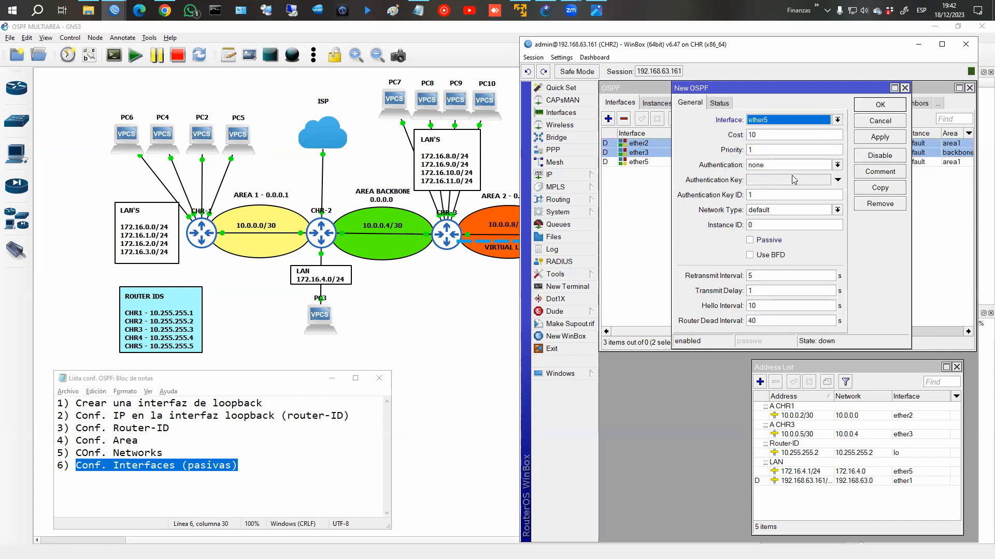
left_click(770, 240)
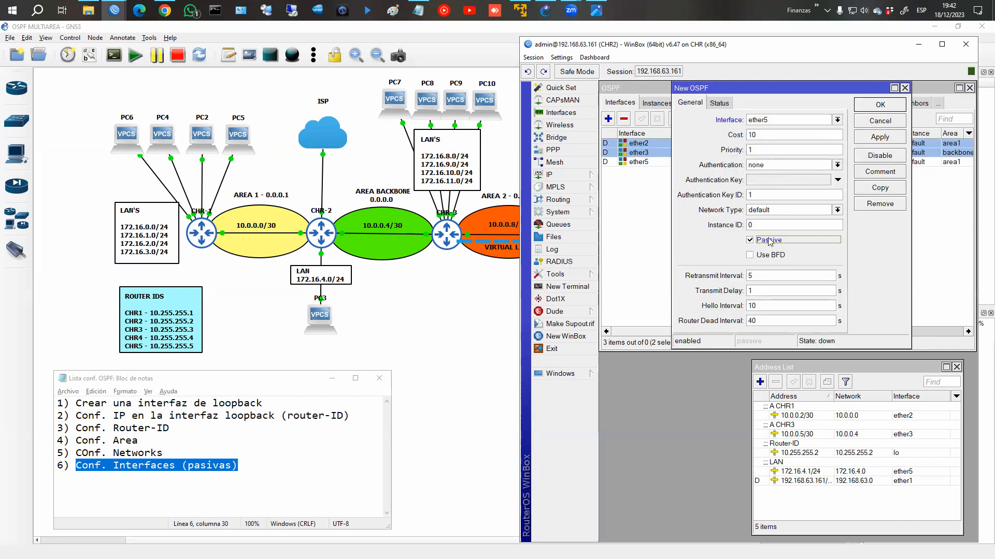
left_click(879, 105)
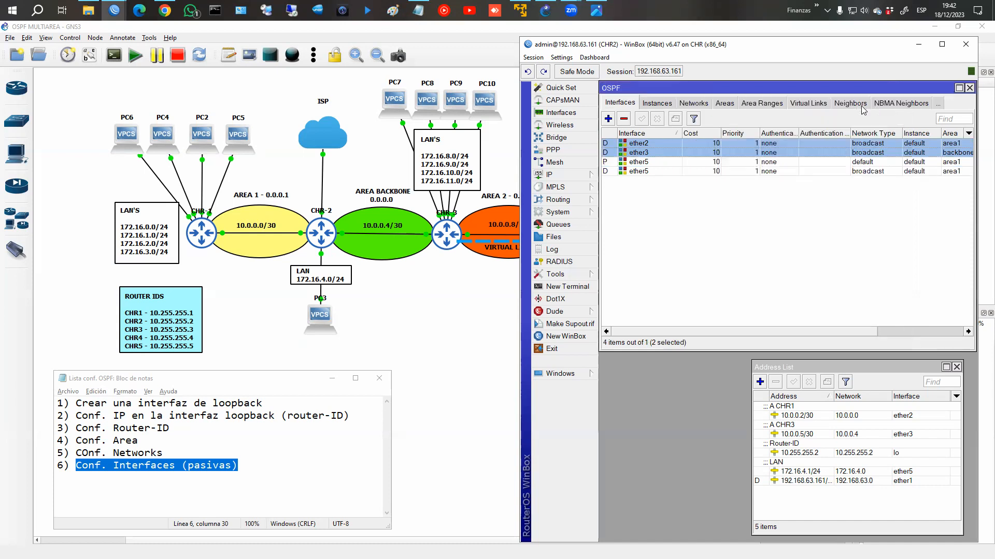
Step: Examine the OSPF interface entries for ether2, ether3 and ether5 on CHR2
left_click(637, 163)
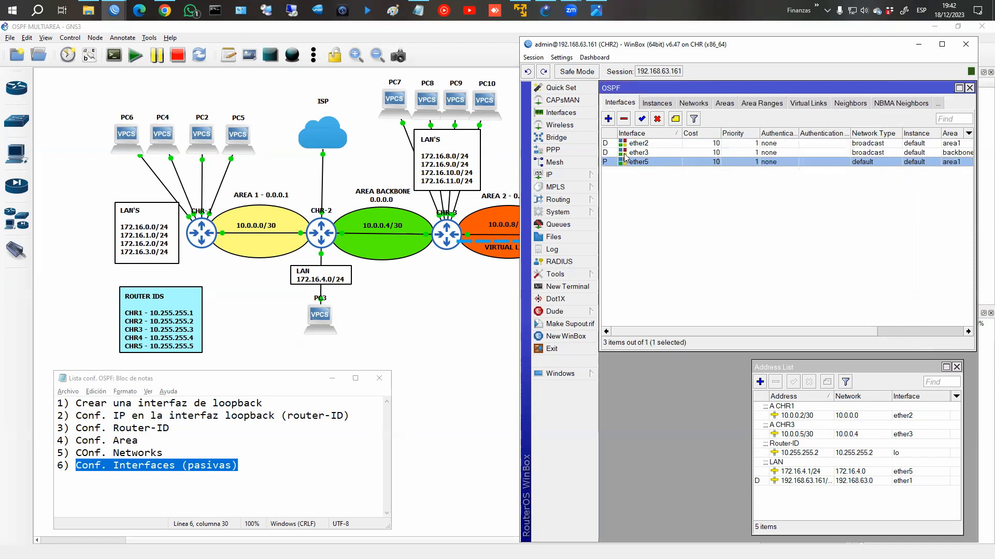
left_click(641, 144)
left_click(641, 153)
left_click(641, 161)
left_click(641, 145)
left_click(640, 153)
left_click(640, 145)
left_click(639, 153)
left_click(640, 145)
left_click(638, 153)
left_click(639, 145)
left_click(640, 153)
left_click(641, 145)
left_click(640, 153)
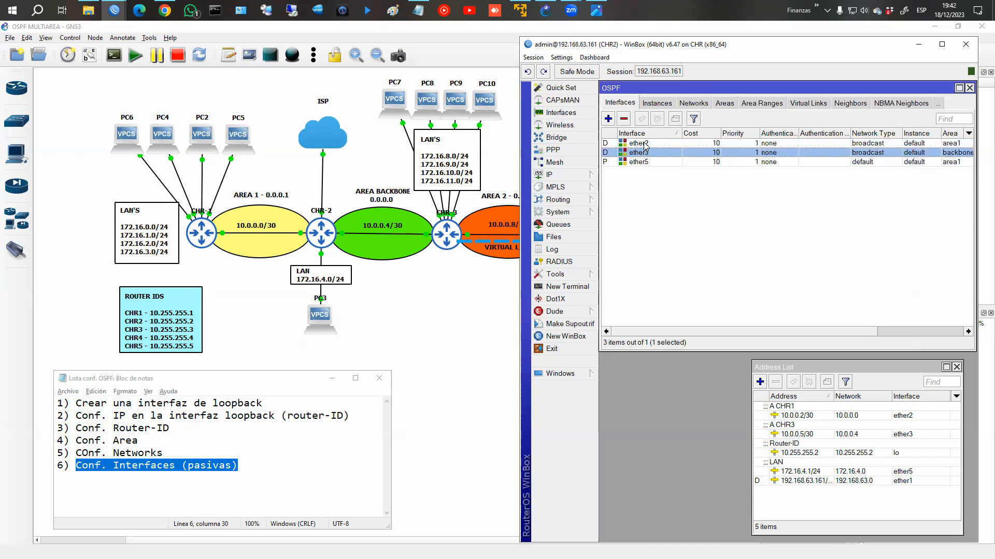
left_click(644, 145)
left_click(643, 154)
Step: Compare CHR2's advertised OSPF networks with its interface entries and check the passive setting of ether5
left_click(688, 104)
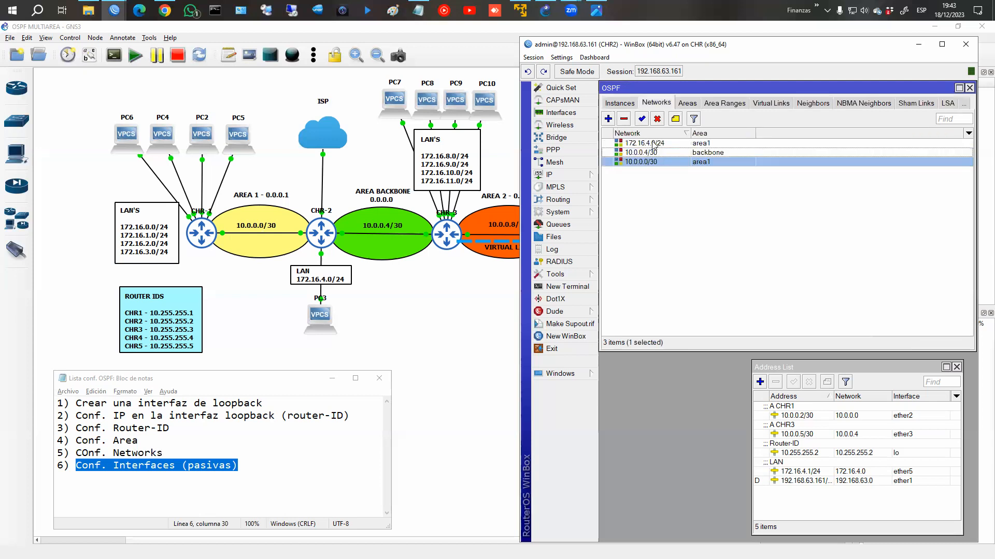
left_click(621, 104)
left_click(620, 103)
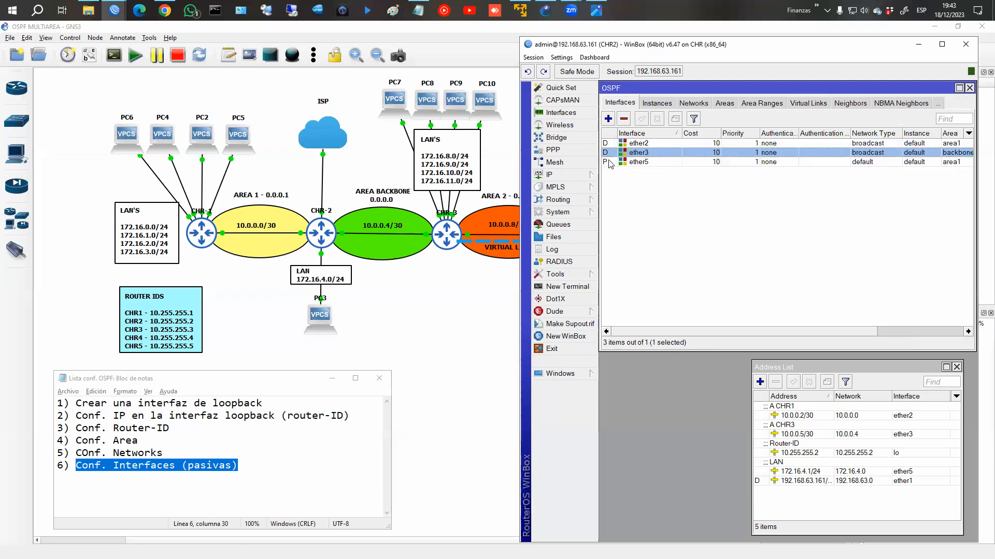
double_click(611, 162)
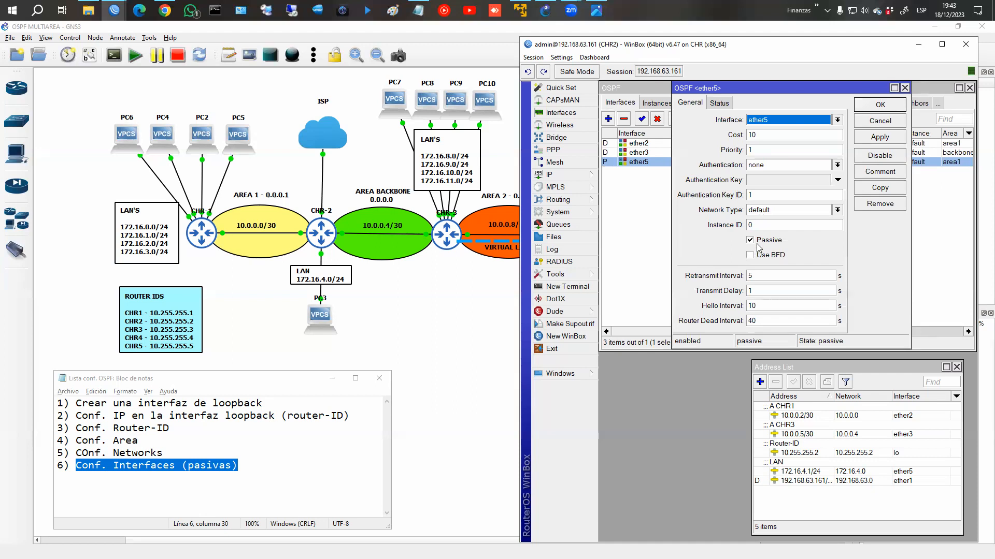
left_click(870, 106)
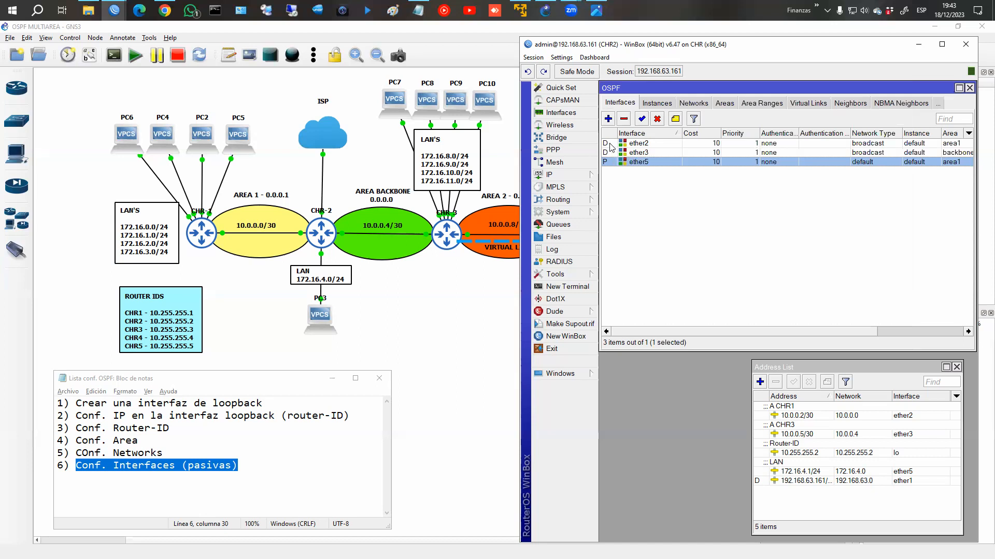
left_click(694, 102)
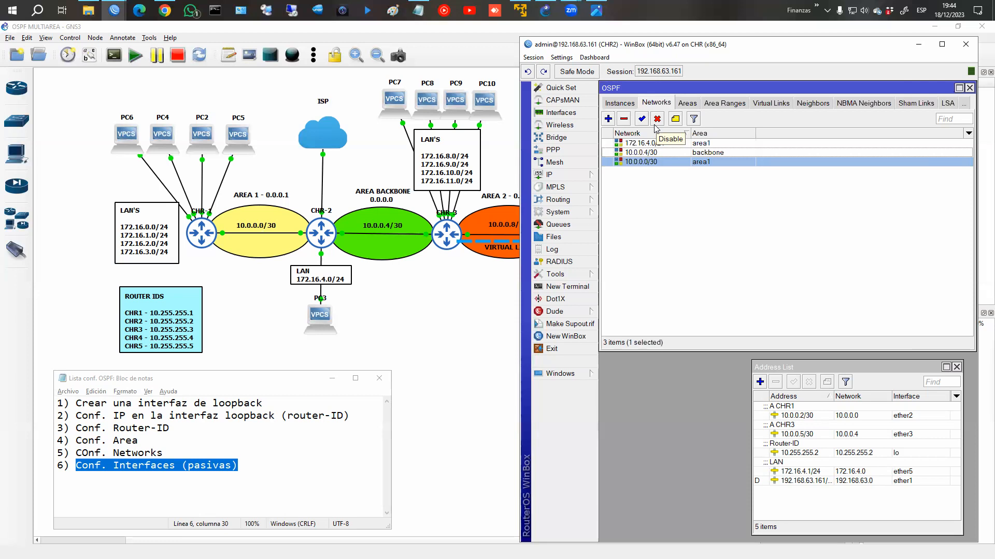
left_click(621, 106)
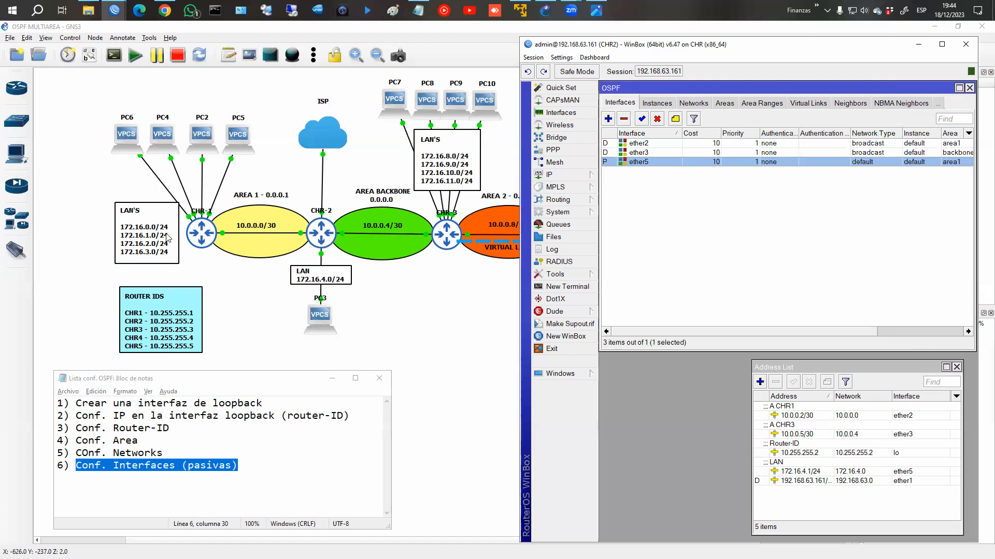
Step: Check CHR2's OSPF neighbors and open its IP route list, placed below the OSPF window
left_click(850, 103)
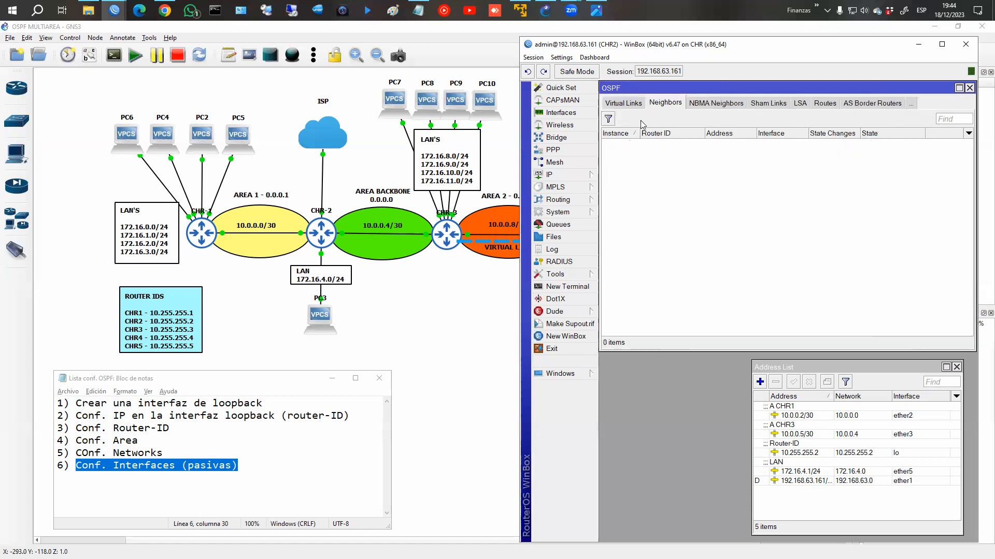
mouse_move(580, 176)
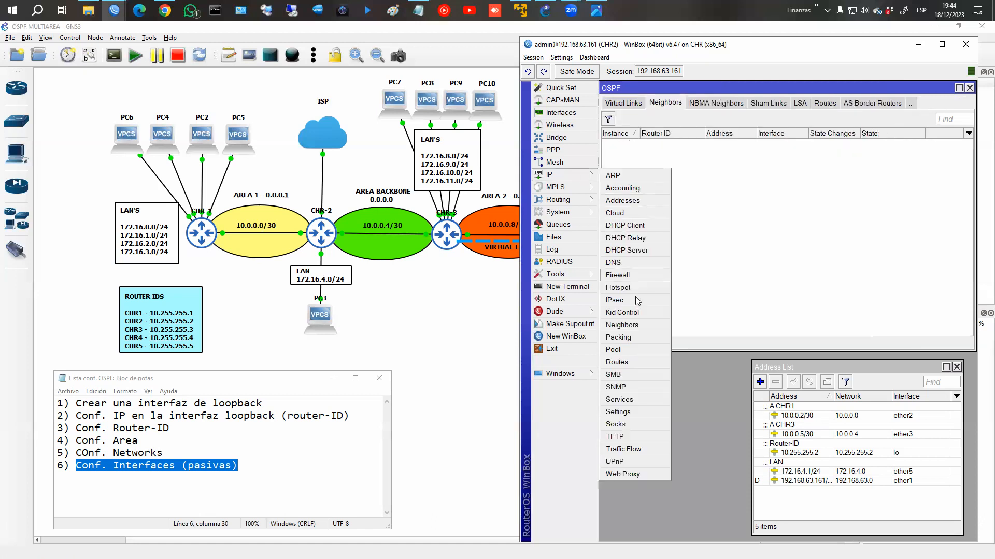
left_click(643, 362)
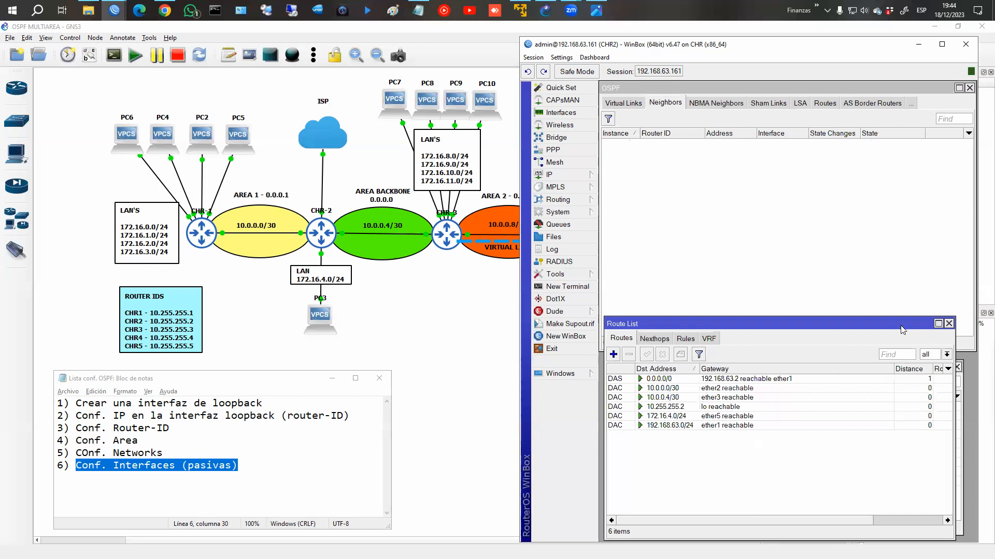
left_click_drag(894, 317, 892, 361)
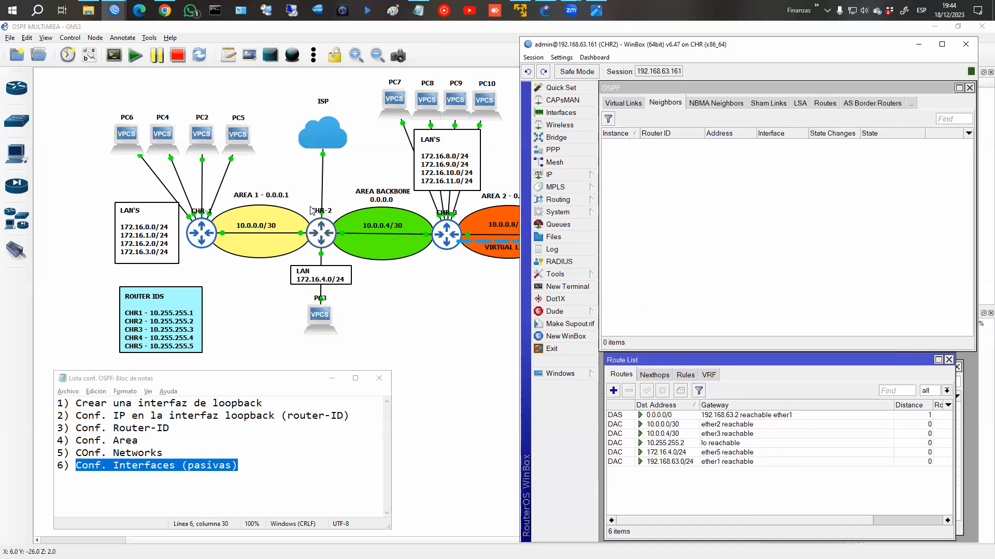
Step: Switch to the CHR1 WinBox session, then resize and move its window so the topology and checklist stay readable
mouse_move(114, 18)
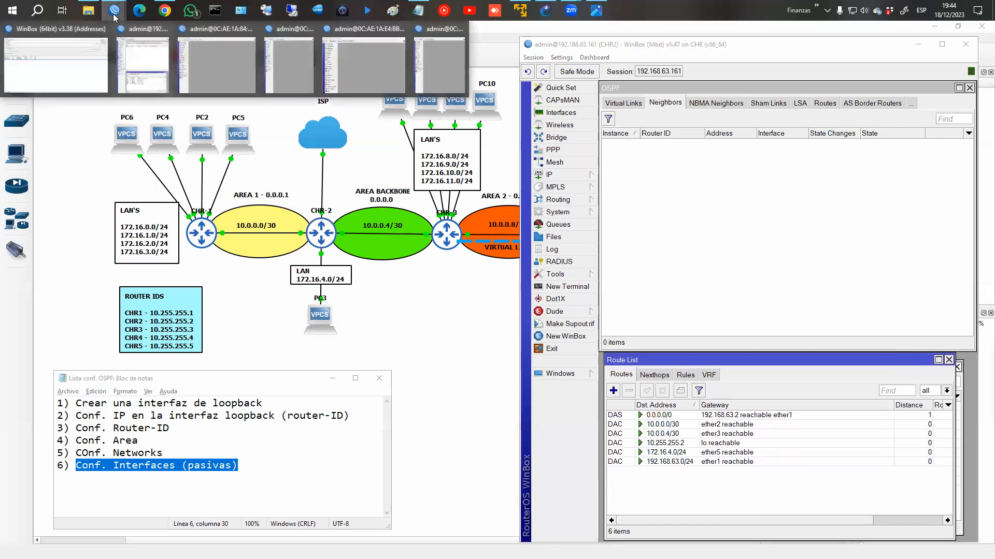
left_click(233, 62)
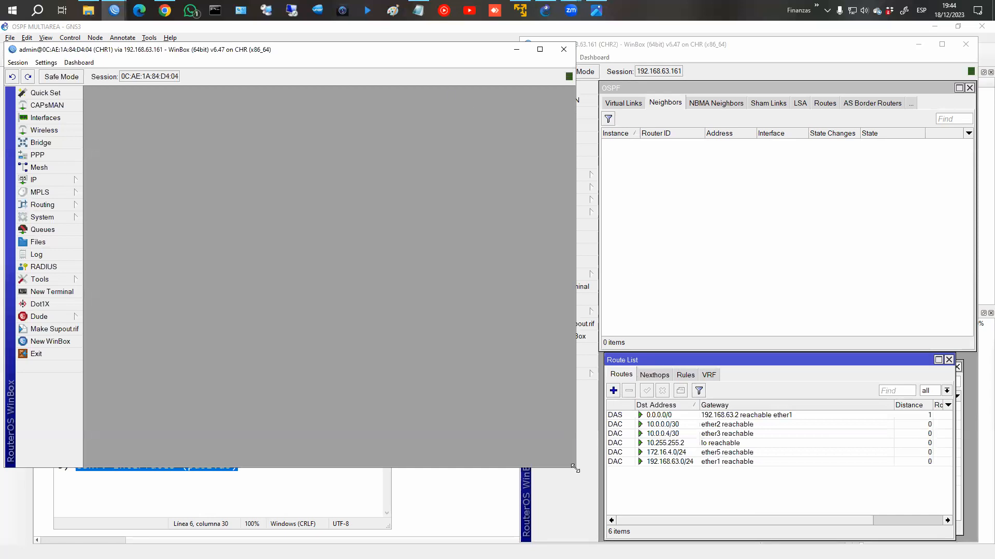
left_click_drag(575, 468, 501, 541)
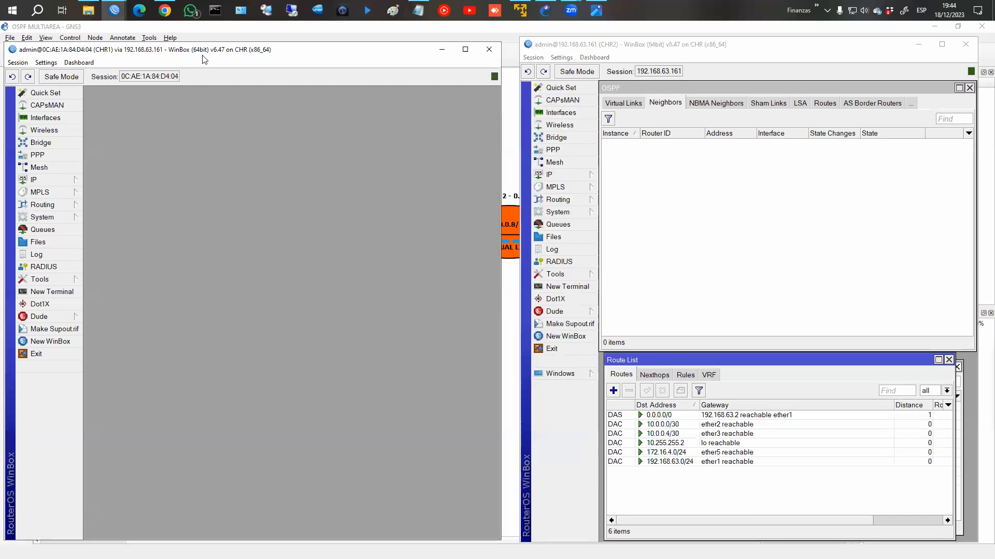
left_click_drag(205, 54, 681, 53)
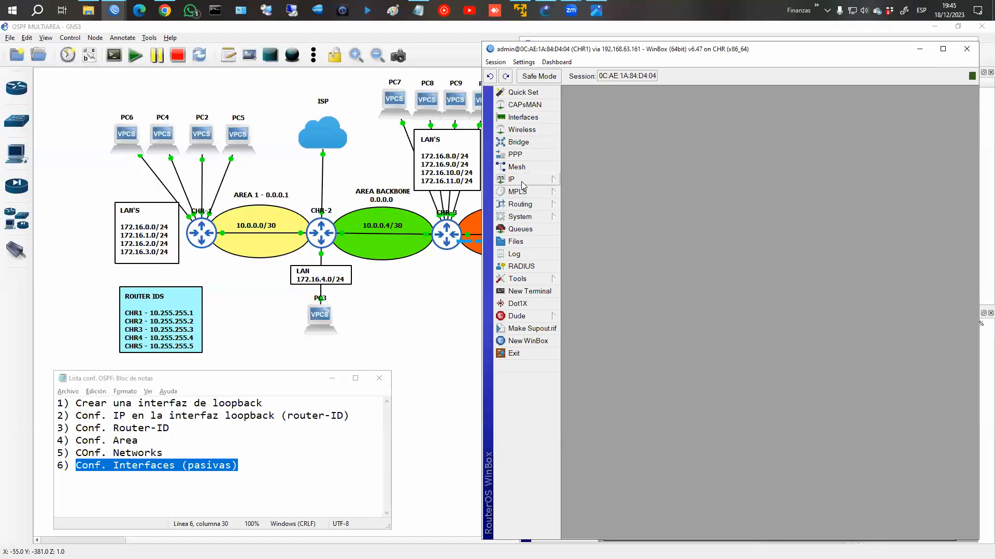
Step: Check CHR1's IP address list and bridges for the existing loopback and router ID address, closing both lists
left_click(512, 179)
left_click(597, 205)
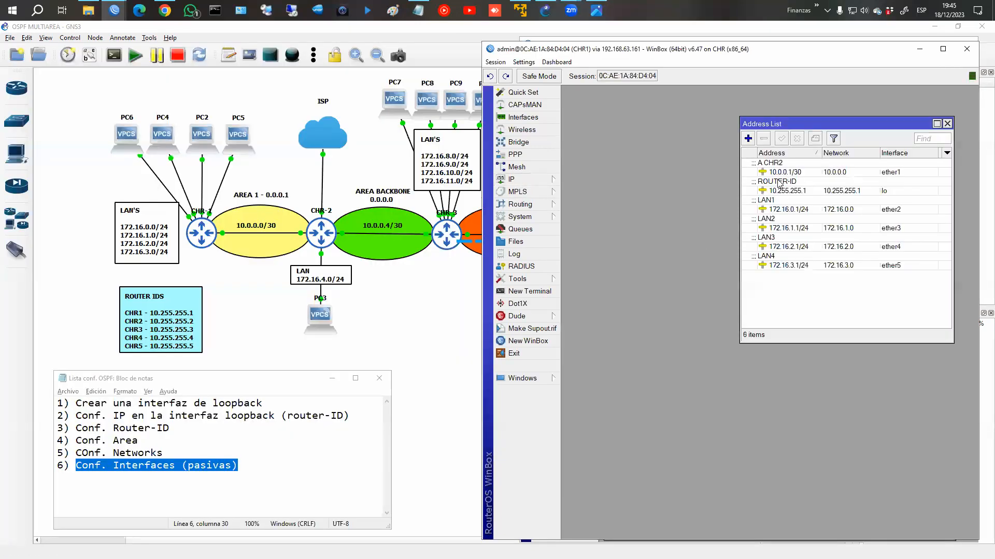
left_click(783, 187)
left_click(947, 124)
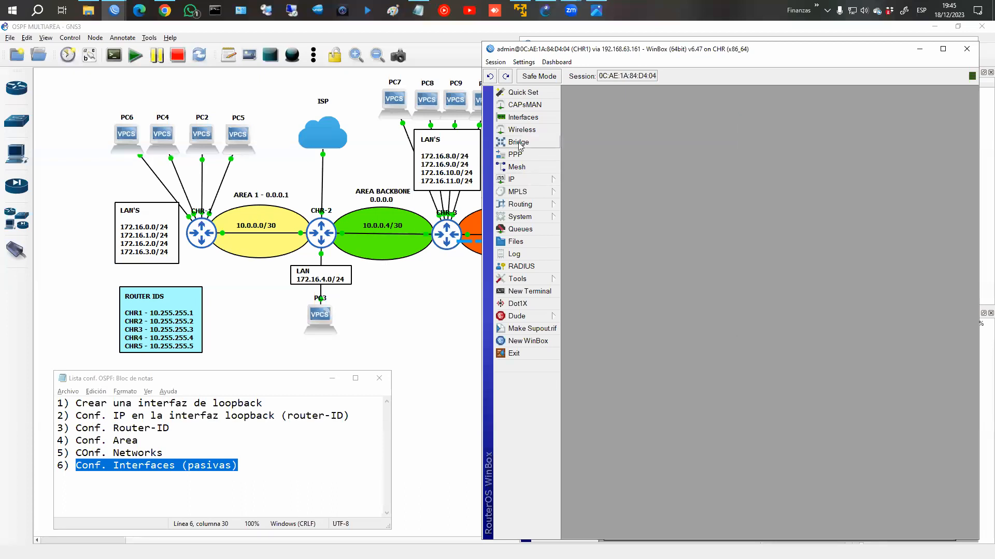
left_click(518, 142)
left_click(972, 204)
Step: Set the router ID of CHR1's default OSPF instance to 10.255.255.1
mouse_move(527, 208)
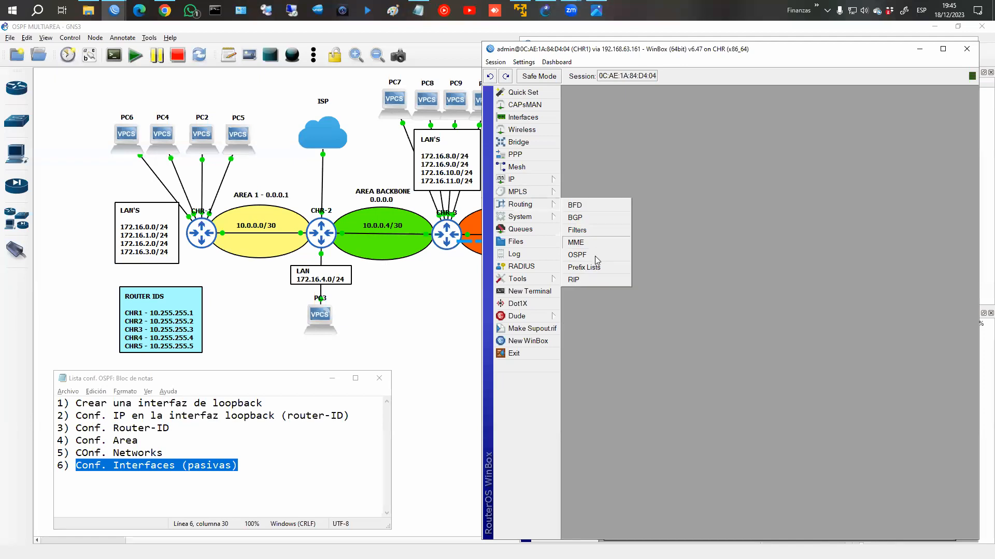
left_click(596, 254)
left_click(921, 145)
left_click(924, 169)
double_click(603, 184)
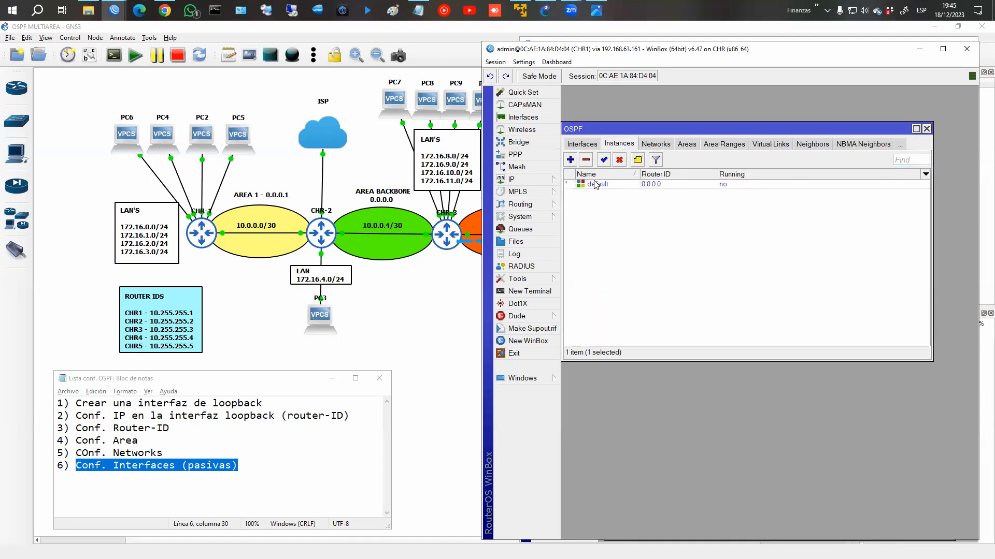
left_click_drag(719, 176, 569, 177)
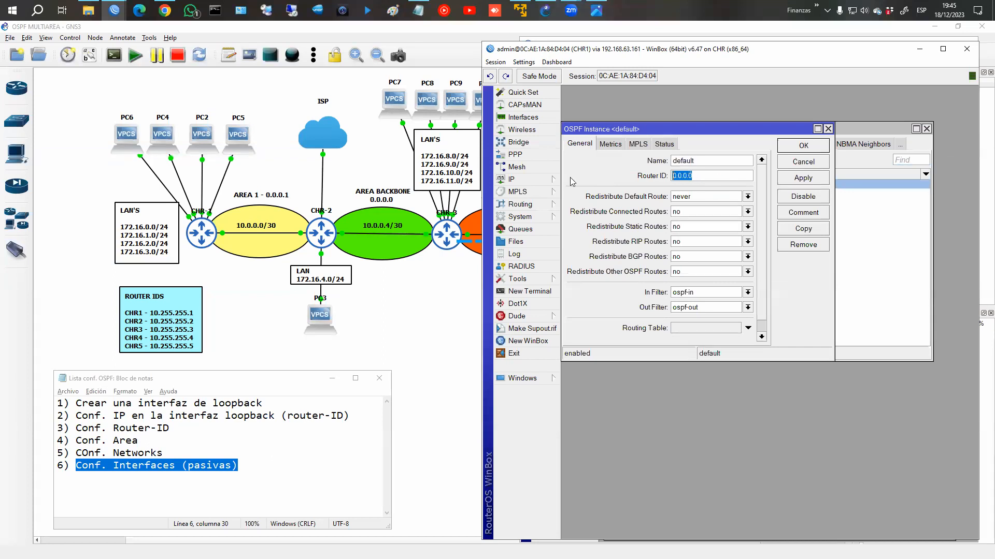
type("10.255.255.")
type("1")
key("Return")
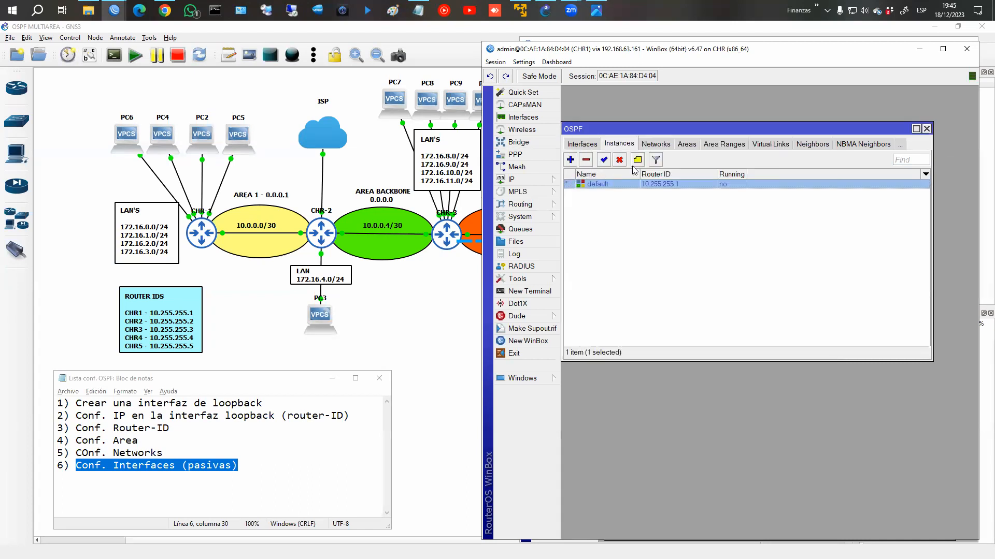
Step: Add an OSPF area named area1 with area ID 0.0.0.1 in the default instance
left_click(692, 145)
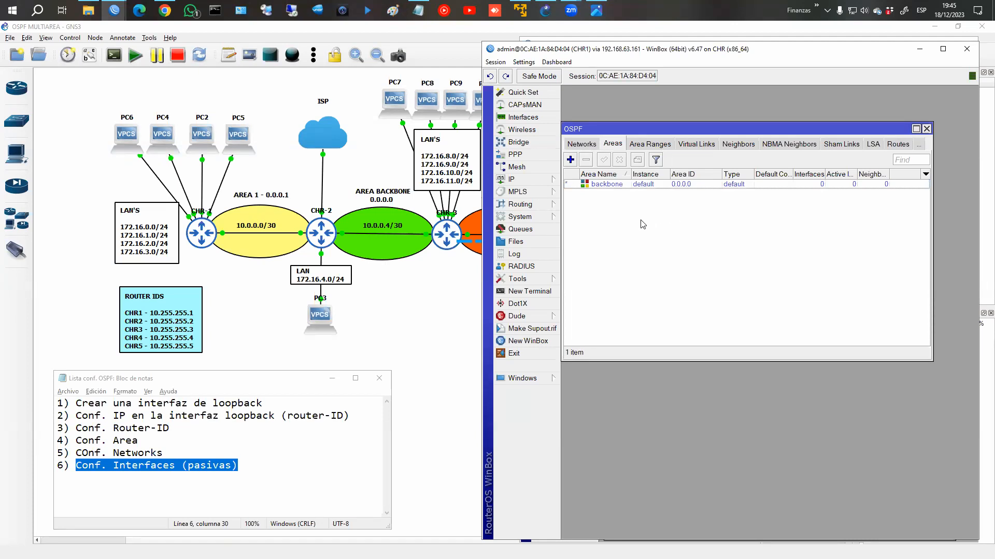
left_click(571, 160)
key("Tab")
key("Tab")
type("0.0.0.14")
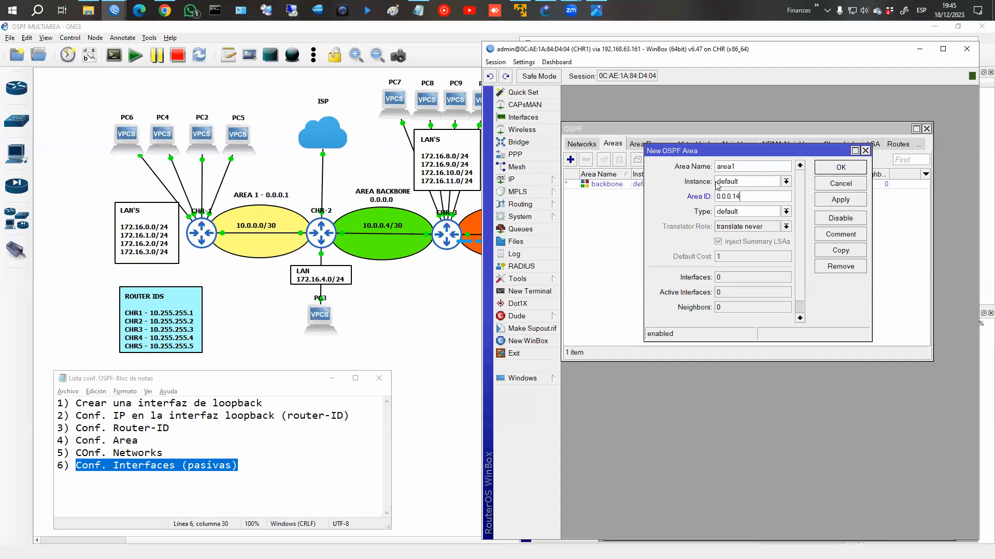
key("BackSpace")
left_click(836, 167)
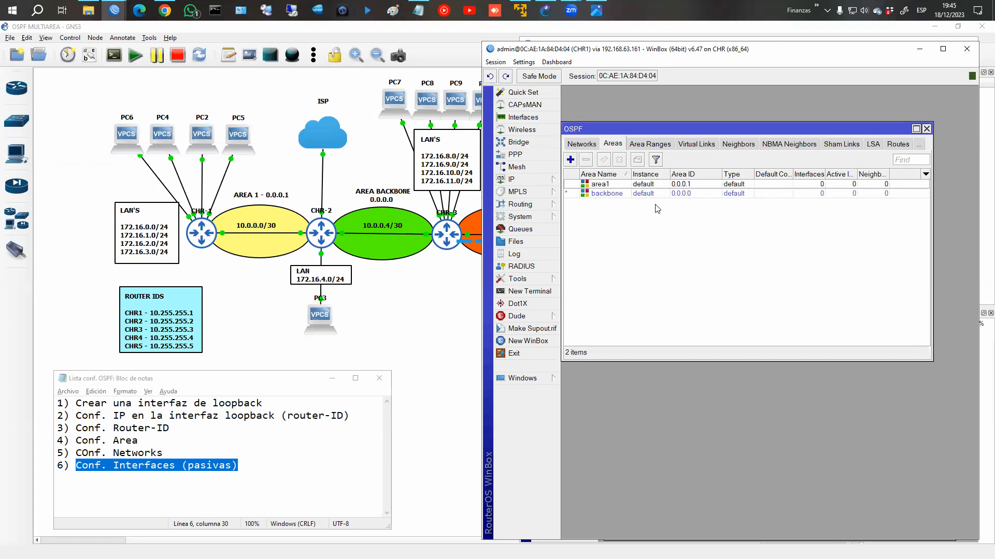
left_click(612, 188)
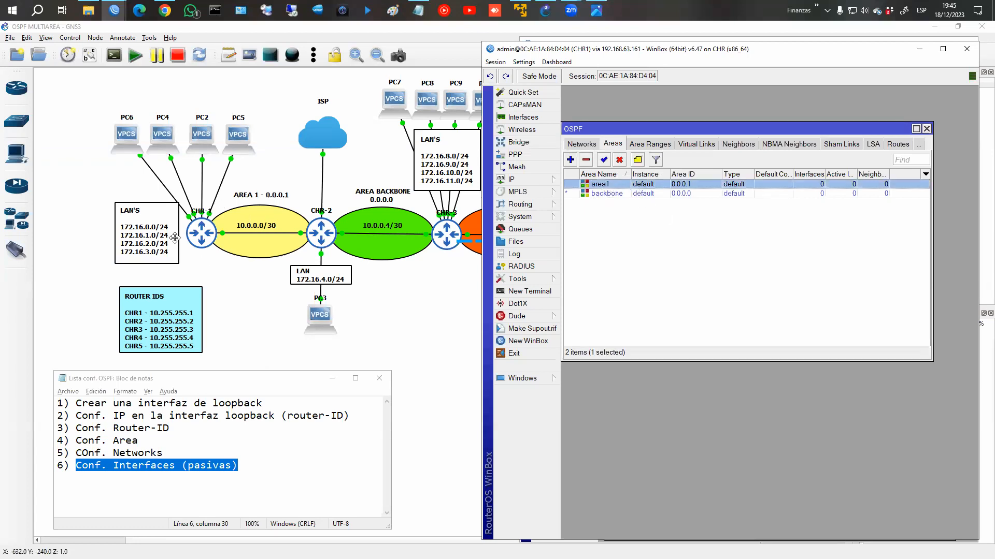
Step: Add the OSPF network 10.0.0.0/30 in area1, with CHR1's IP address list placed below for reference
left_click(582, 145)
left_click(570, 160)
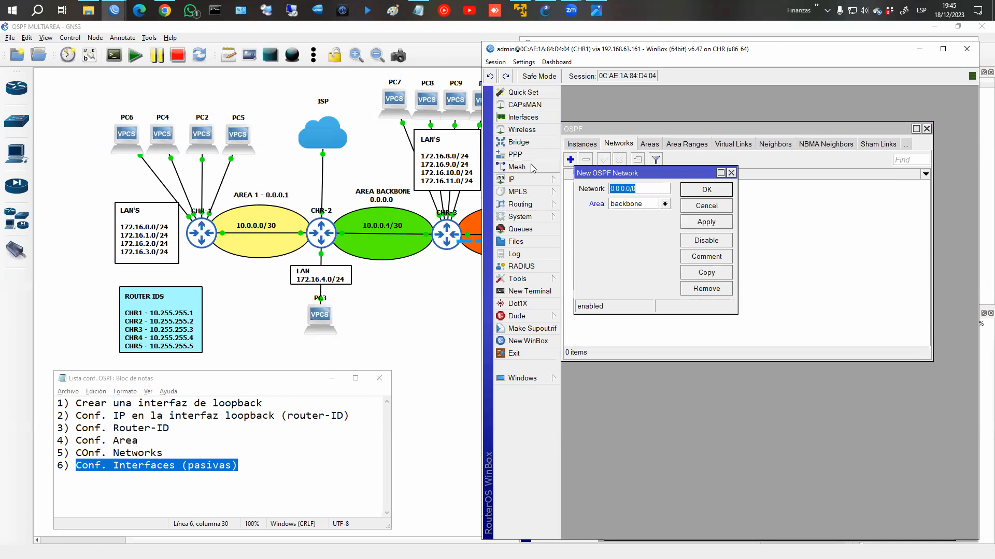
left_click(518, 179)
left_click(590, 205)
left_click_drag(805, 127, 781, 363)
left_click_drag(642, 189, 521, 198)
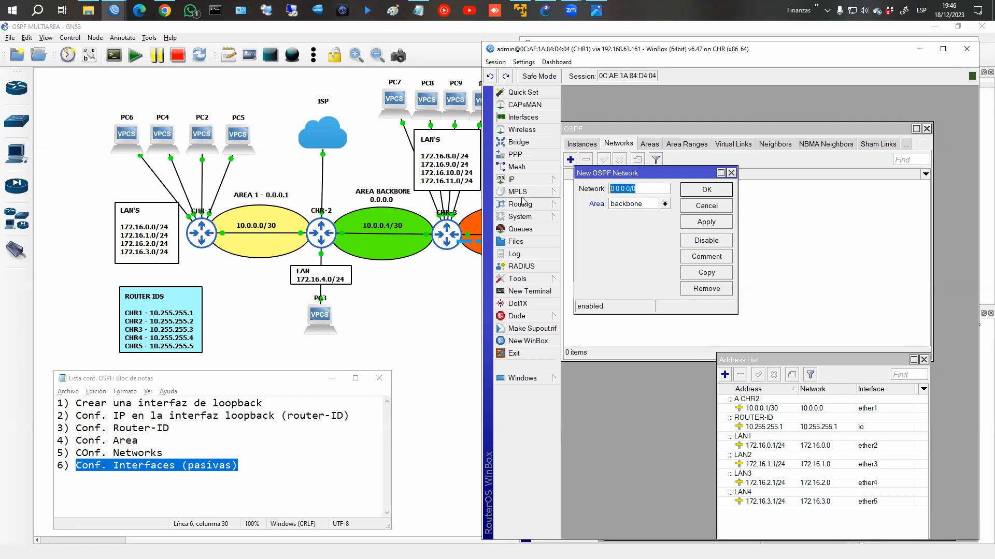
type("10.0.0.0/30")
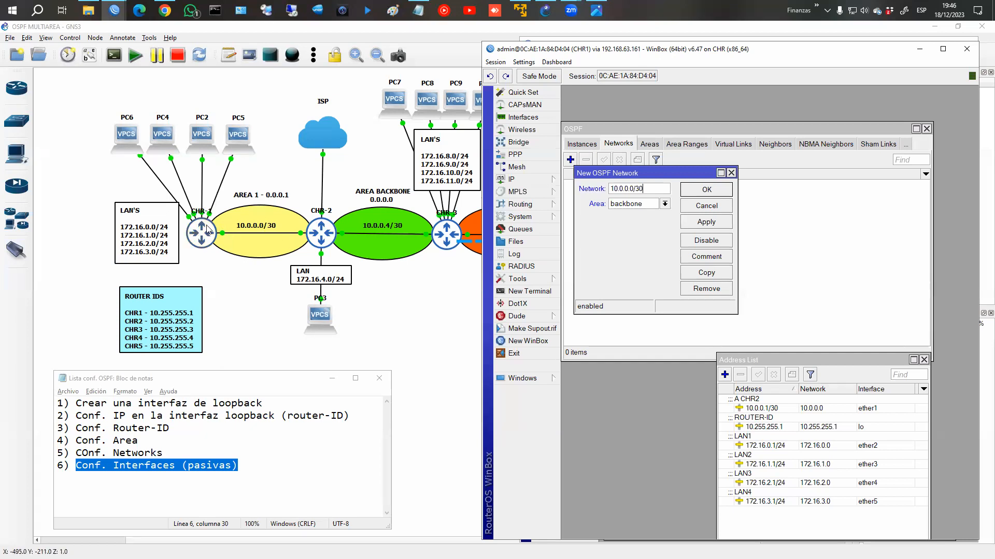
left_click(612, 207)
left_click(627, 221)
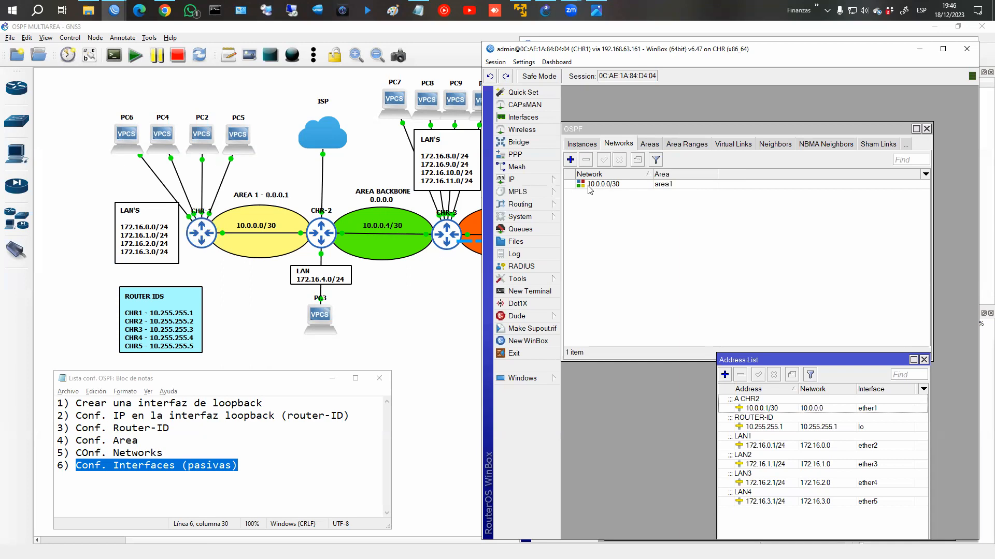
Step: Add the LAN networks 172.16.0.0/24 and 172.16.1.0/24 to OSPF in the backbone area, creating the second as a copy
left_click(569, 160)
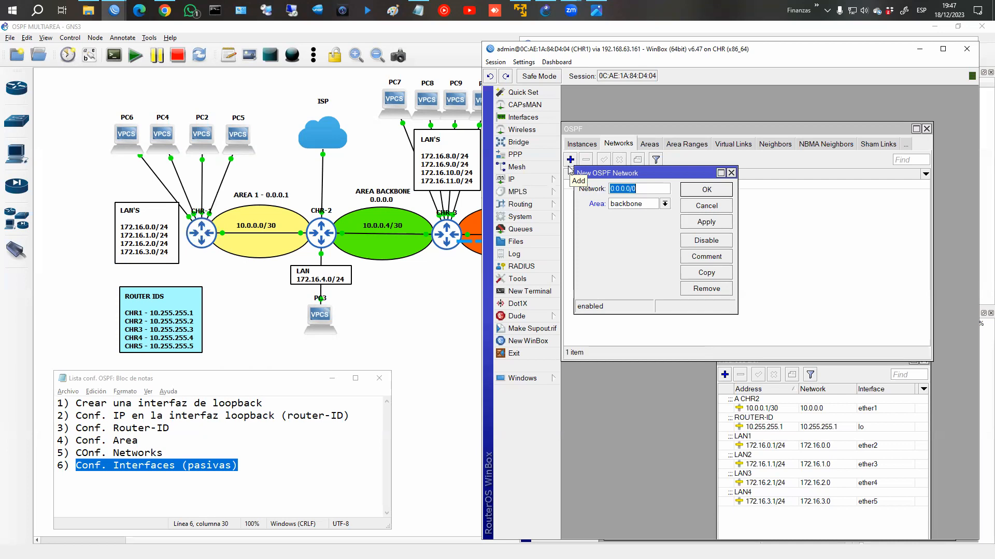
type("172.16.0")
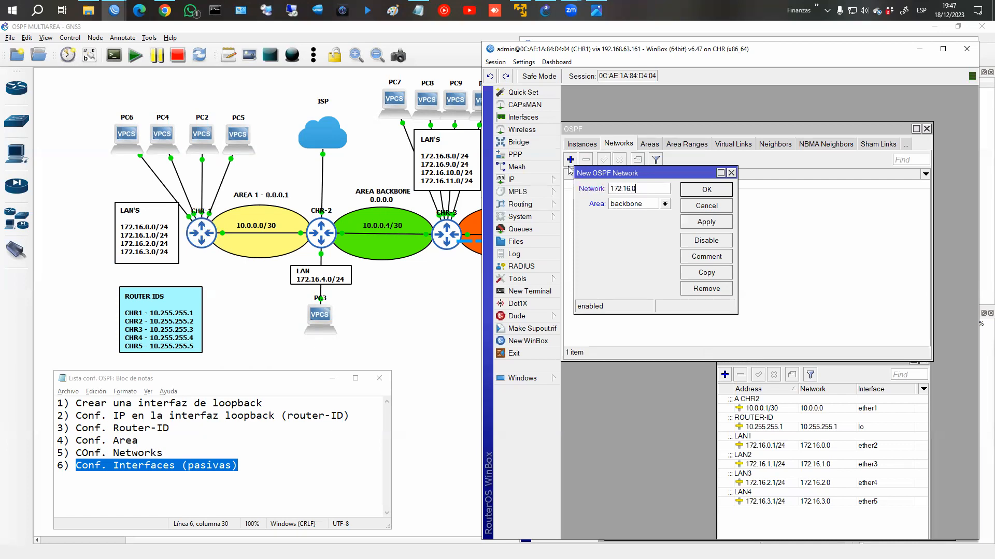
type(".0/24")
key("ctrl+a")
left_click(705, 226)
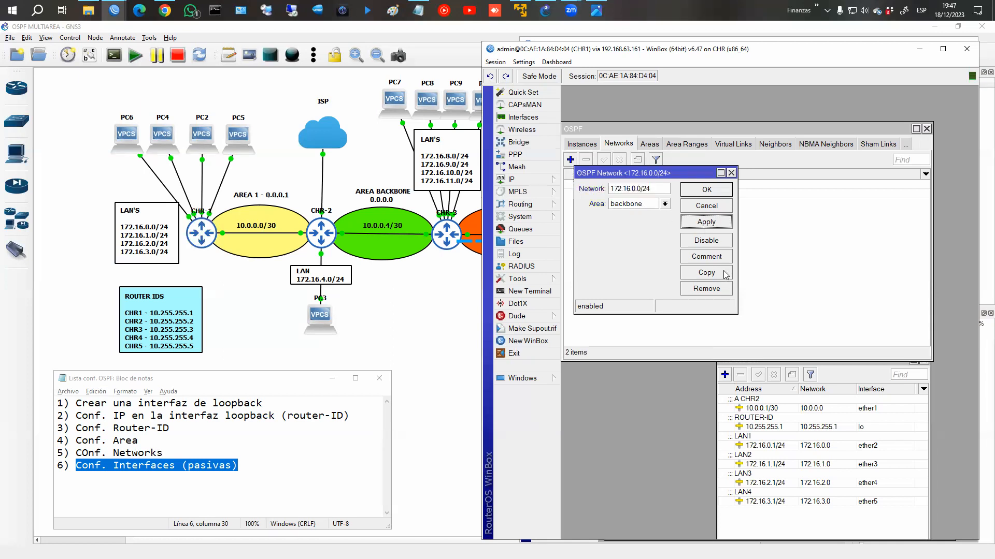
left_click(706, 273)
left_click(645, 201)
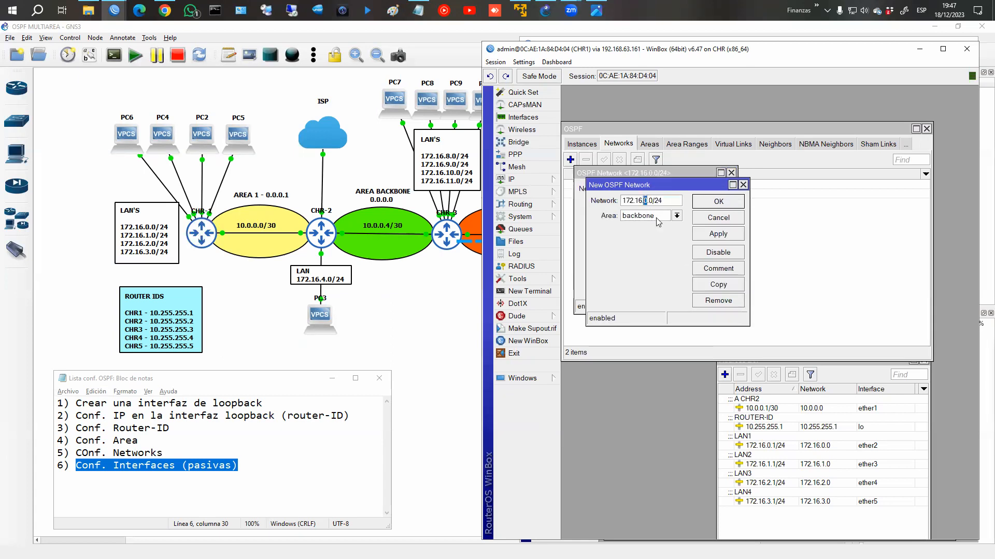
left_click(715, 234)
Step: Add 172.16.2.0/24 and 172.16.3.0/24 as further copies of the OSPF network entry and close the open network dialogs
left_click(729, 286)
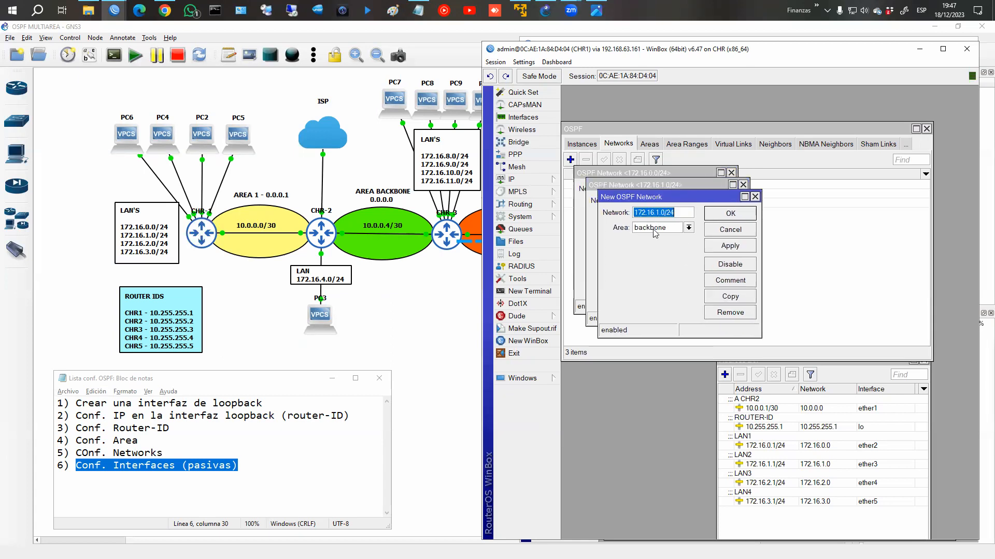
left_click(662, 213)
left_click(740, 246)
left_click(742, 298)
left_click(673, 224)
type("3.0/24")
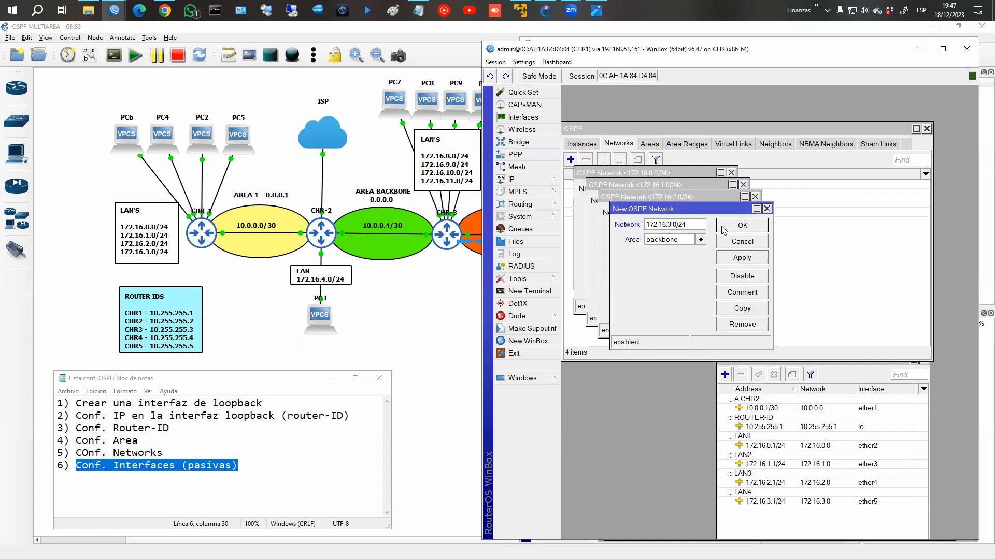
left_click(736, 226)
left_click(727, 214)
left_click(721, 201)
left_click(720, 196)
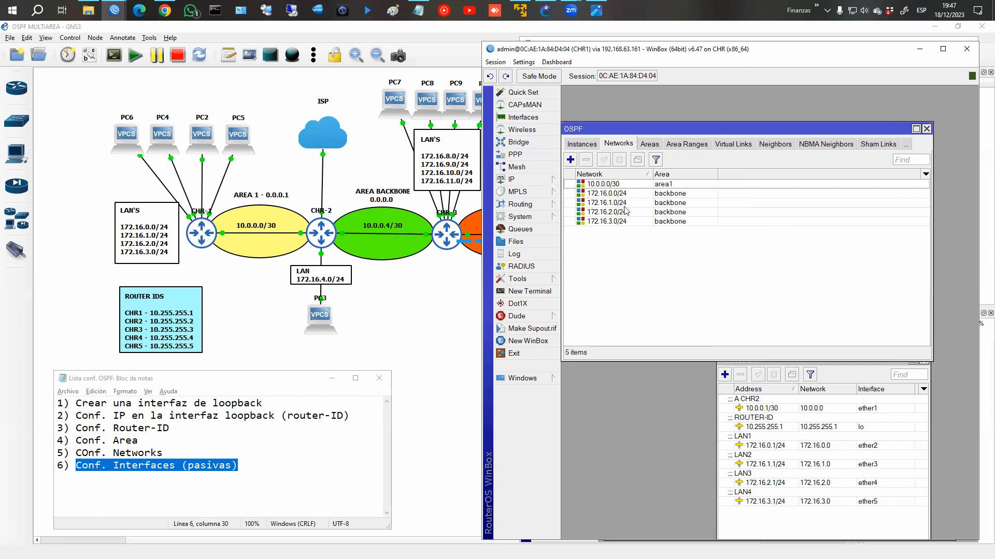
Step: Set the area of the 172.16.0.0/24 and 172.16.1.0/24 OSPF networks to area1
left_click(633, 195)
double_click(678, 197)
left_click(665, 204)
left_click(645, 222)
left_click(708, 196)
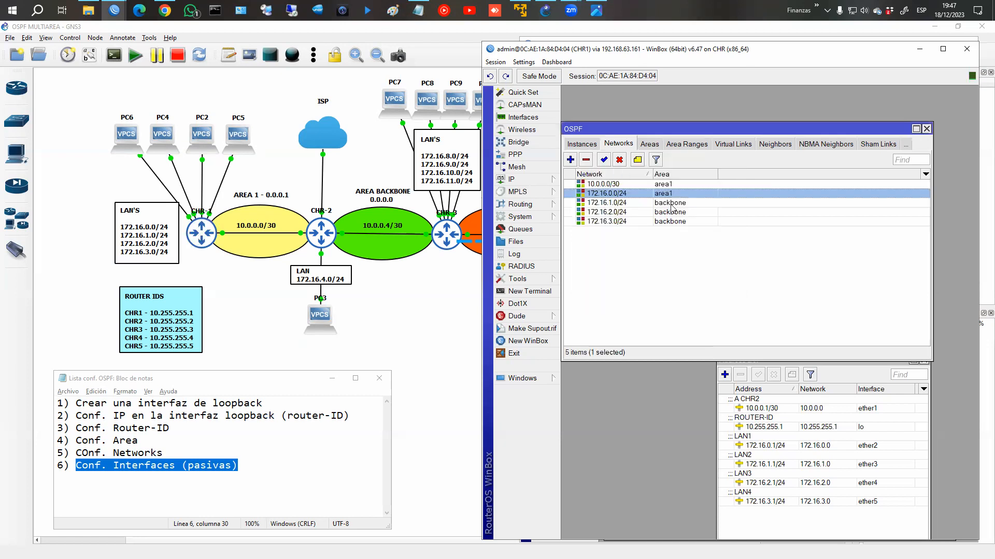
double_click(678, 204)
left_click(665, 204)
left_click(668, 215)
left_click(706, 190)
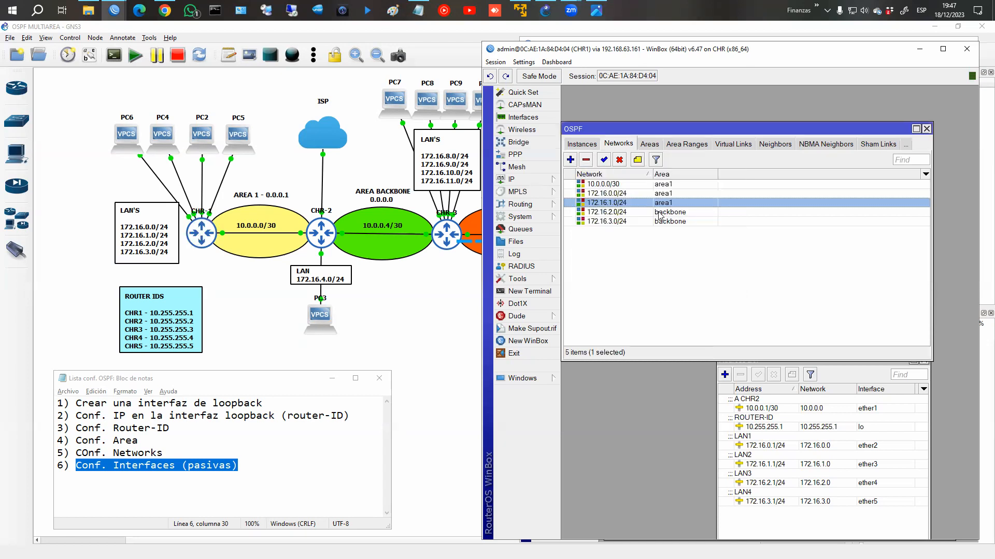
Step: Set the area of the 172.16.2.0/24 and 172.16.3.0/24 OSPF networks to area1
double_click(653, 211)
left_click(664, 204)
left_click(646, 218)
left_click(701, 192)
double_click(657, 220)
left_click(659, 206)
left_click(669, 215)
left_click(707, 190)
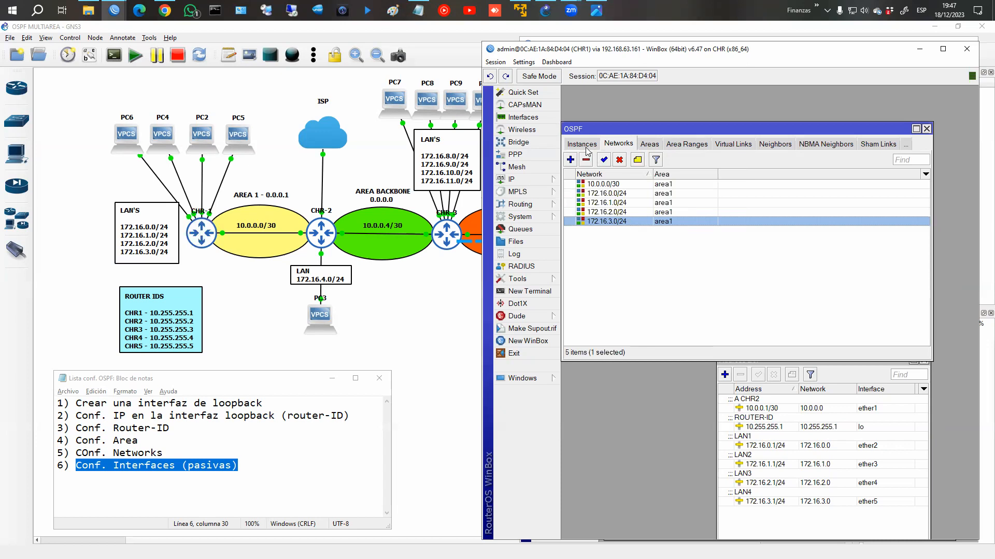
Step: Identify the LAN interfaces in the address list and add ether2 as a passive OSPF interface
left_click(905, 145)
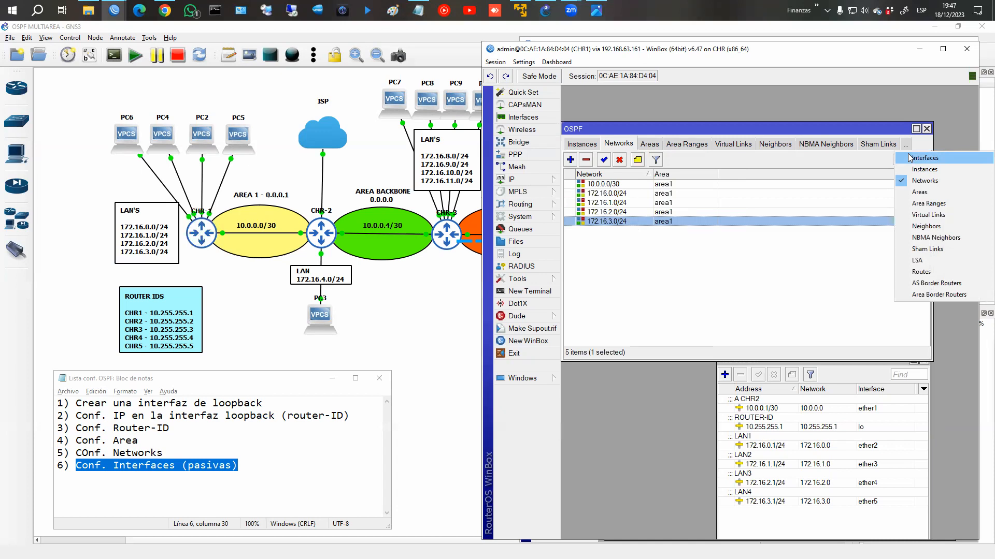
left_click(910, 158)
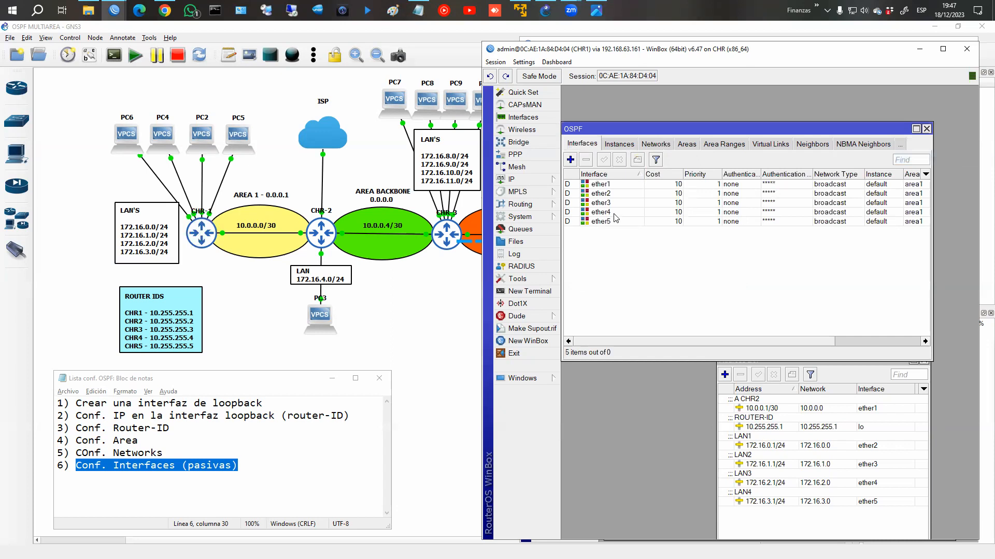
left_click(827, 447)
left_click(816, 465)
left_click(820, 481)
left_click(821, 502)
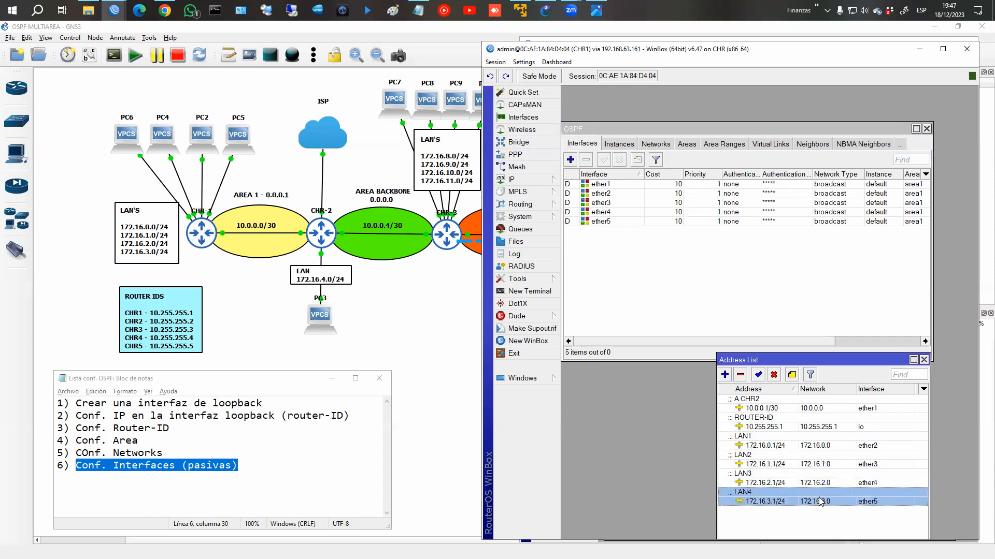
left_click(570, 160)
left_click(663, 134)
left_click(746, 151)
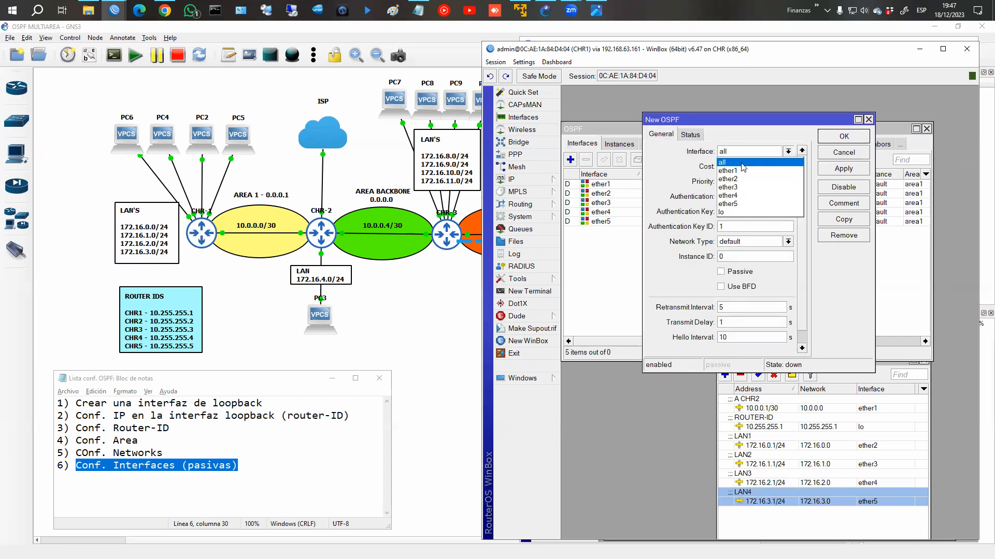
left_click(730, 179)
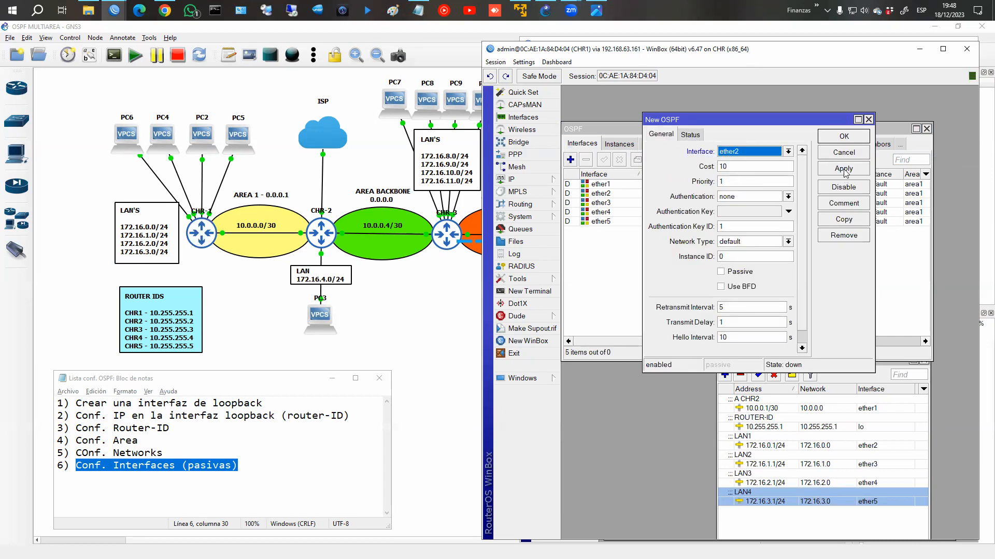
left_click(720, 272)
left_click(842, 136)
Step: Add ether3 as a passive OSPF interface
left_click(570, 161)
left_click(742, 151)
left_click(736, 188)
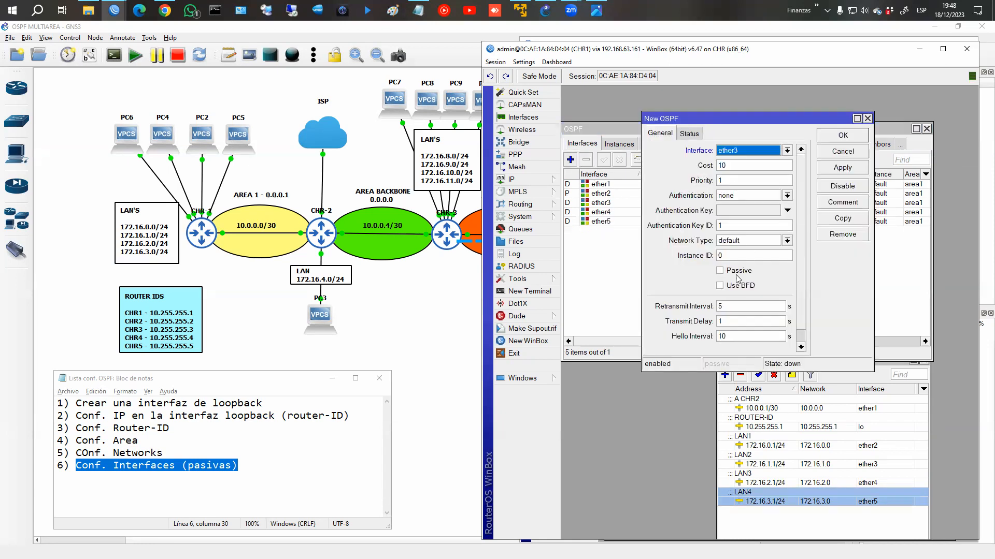
left_click(736, 272)
left_click(842, 167)
Step: Copy the passive OSPF interface entry for ether4 and ether5, then close the open interface dialogs
left_click(842, 218)
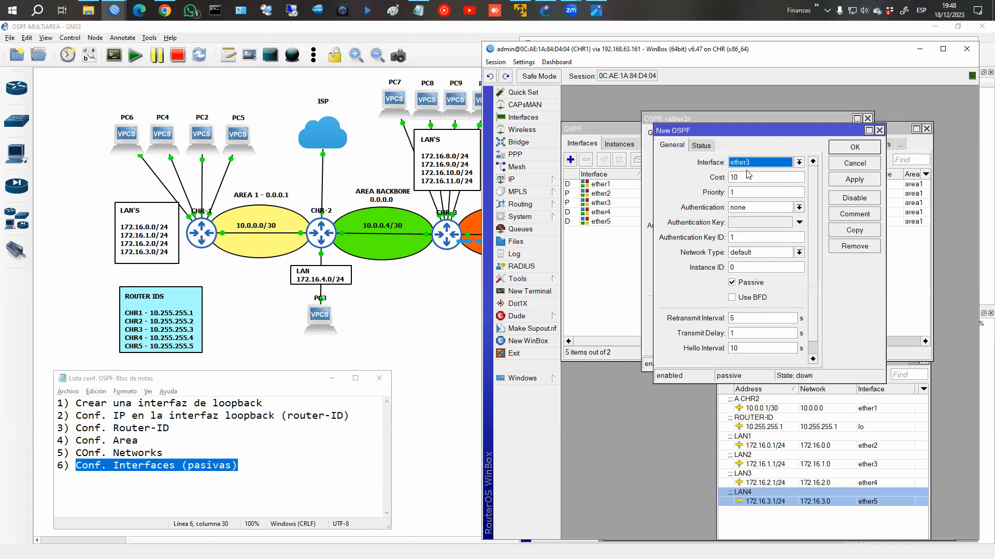
left_click(746, 162)
left_click(741, 225)
left_click(850, 181)
left_click(852, 230)
left_click(763, 179)
left_click(757, 230)
left_click(872, 160)
left_click(855, 148)
left_click(842, 135)
Step: Compare the passive entries ether2 to ether5 with the LAN1 to LAN4 interfaces in the address list
left_click(619, 194)
left_click(607, 213, "shift")
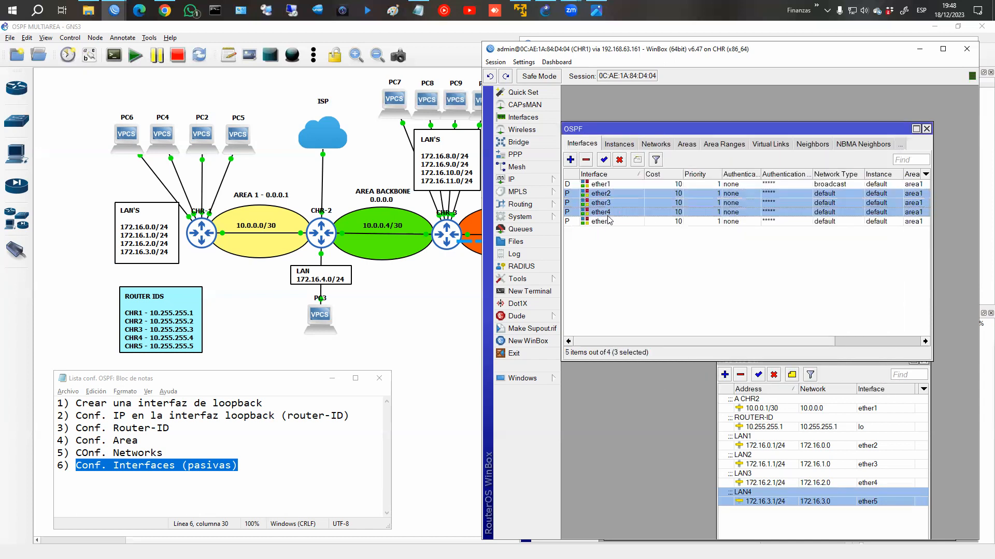
left_click(610, 221, "shift")
left_click(855, 448)
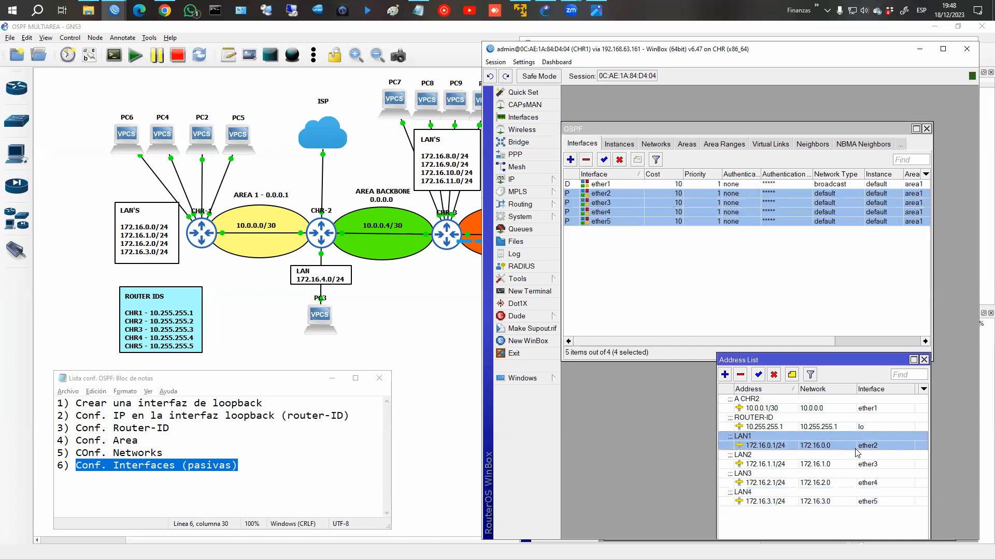
left_click(858, 501, "shift")
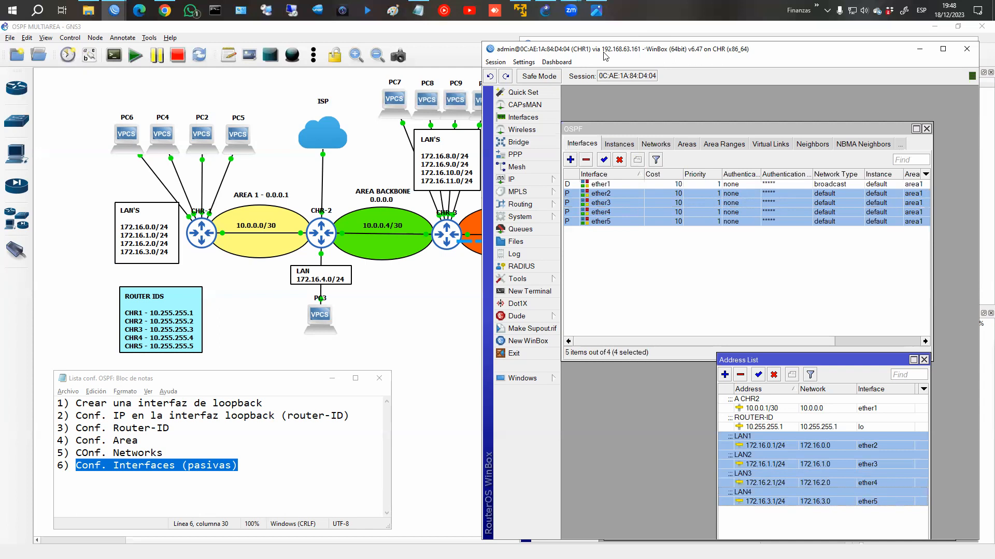
Step: Show CHR1's OSPF neighbors beside the CHR2 session and examine CHR2's learned routes for 172.16.0.0/24 through 172.16.3.0/24
left_click_drag(605, 56, 265, 53)
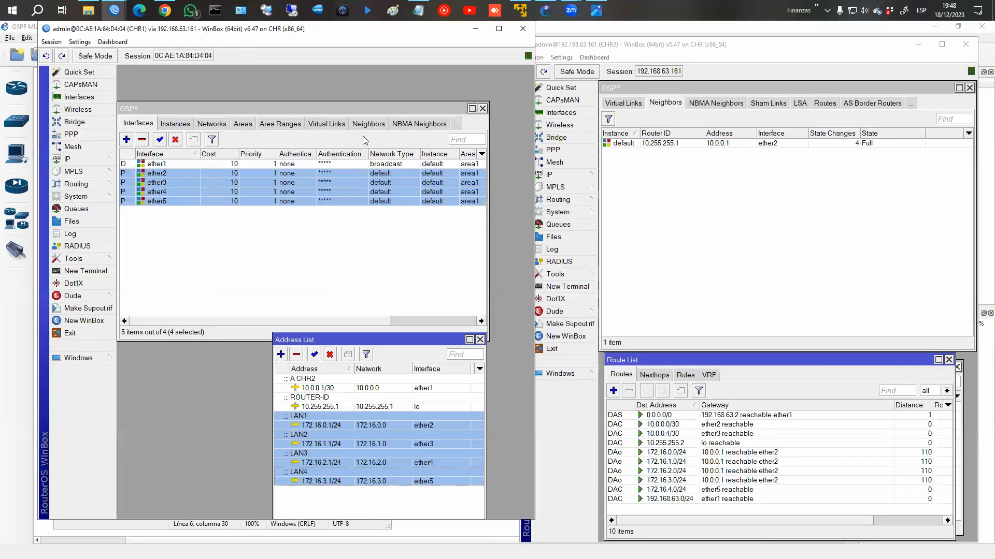
left_click(368, 123)
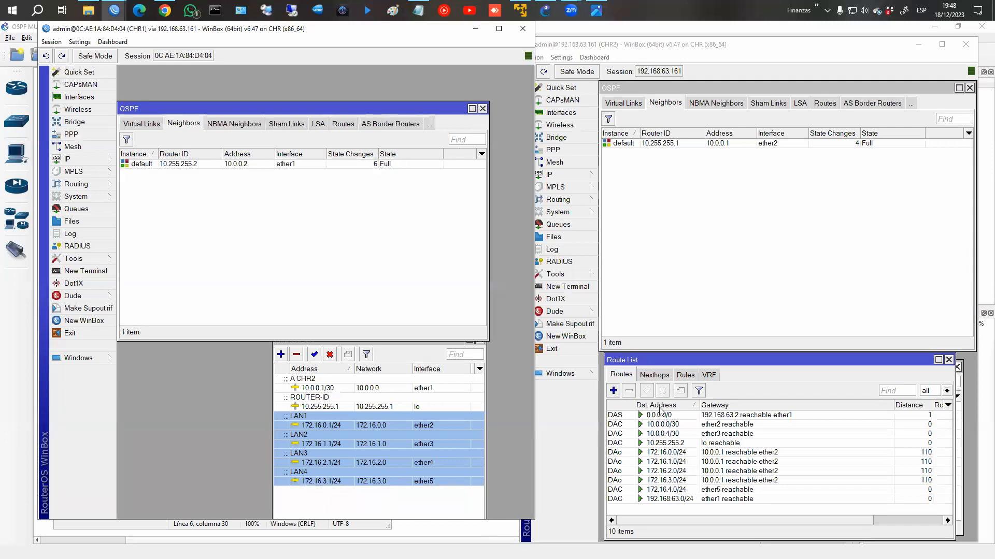
left_click(671, 452)
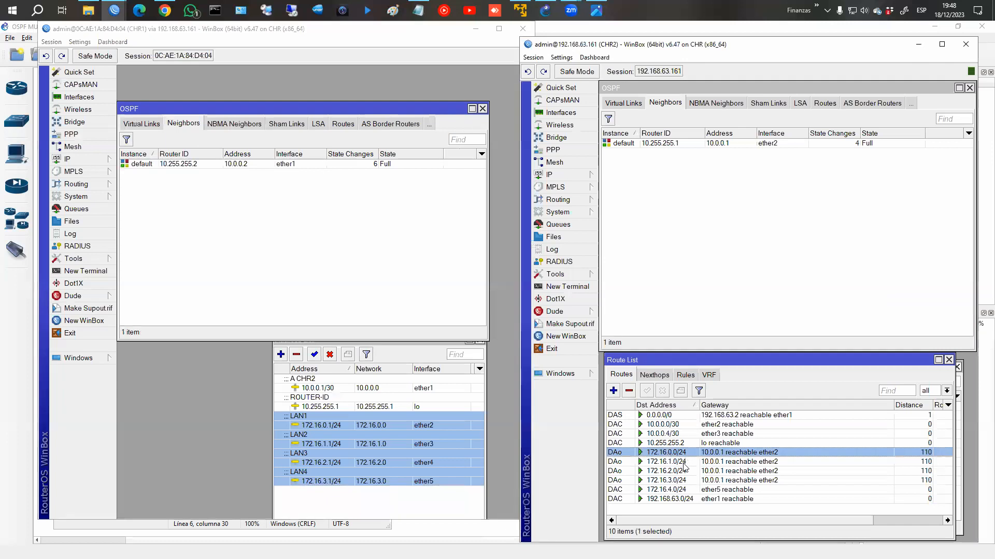
left_click(673, 481, "shift")
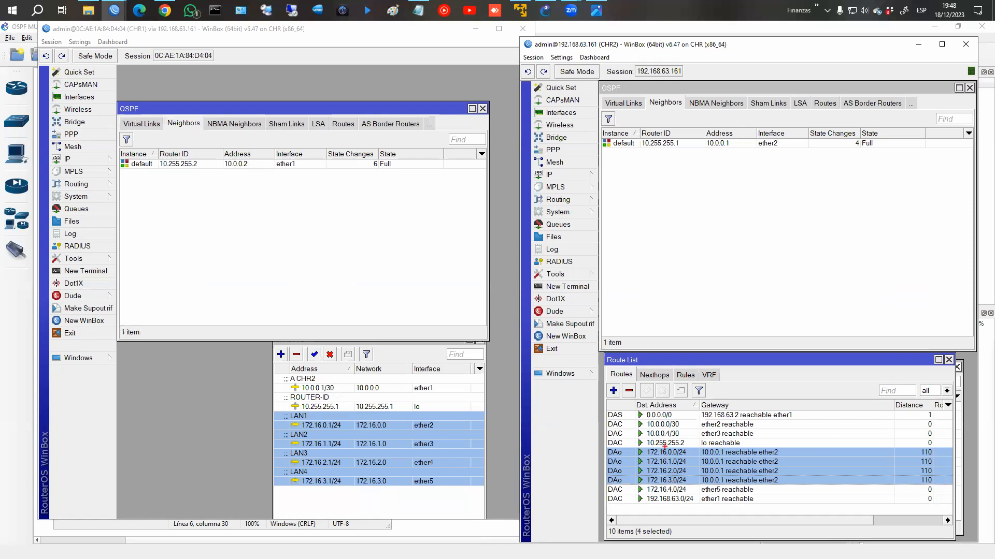
left_click_drag(668, 449, 671, 485)
left_click_drag(615, 446, 628, 484)
left_click_drag(914, 443, 935, 484)
Step: Open CHR1's route list and arrange it below its OSPF neighbors
left_click(82, 160)
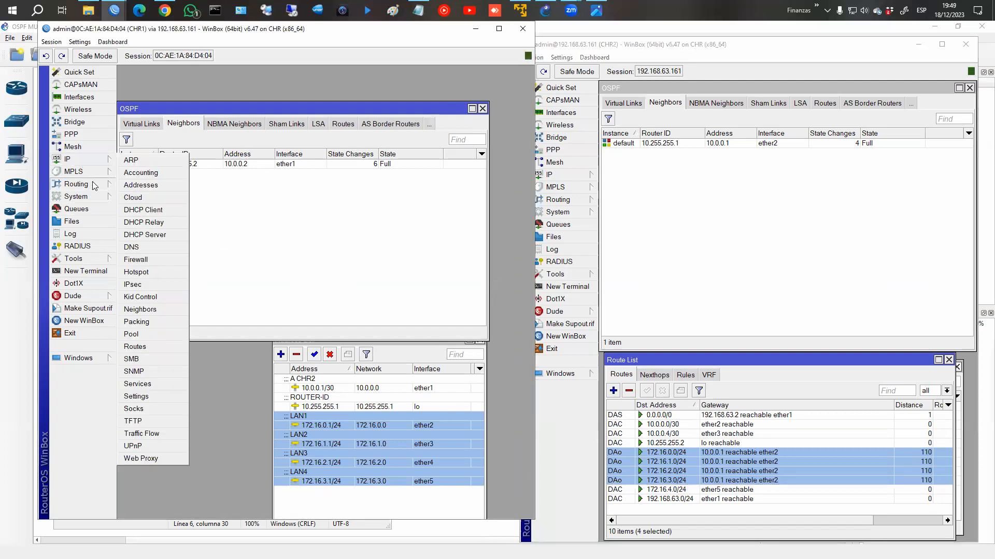
left_click(154, 346)
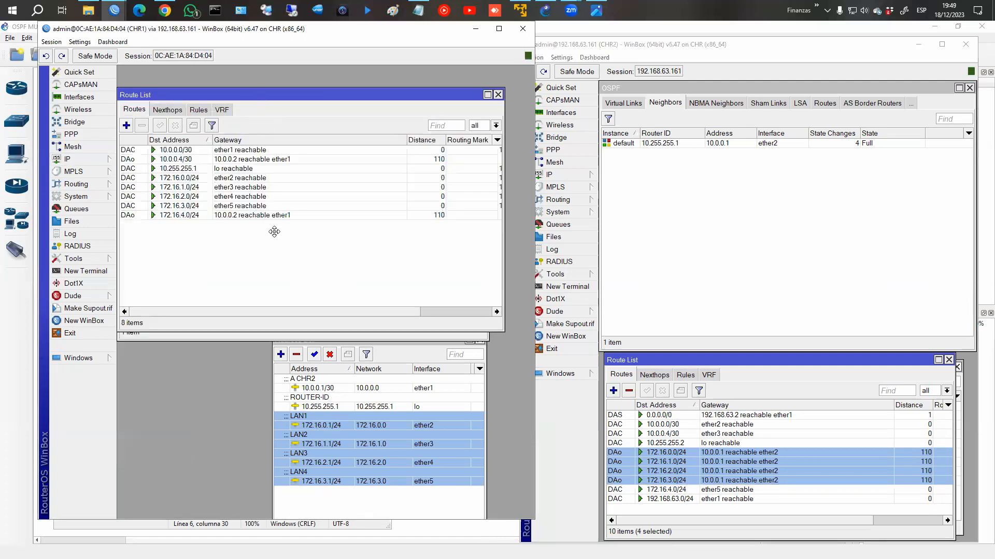
left_click_drag(273, 95, 283, 267)
left_click_drag(283, 108, 283, 89)
left_click(268, 424)
left_click_drag(310, 267, 316, 328)
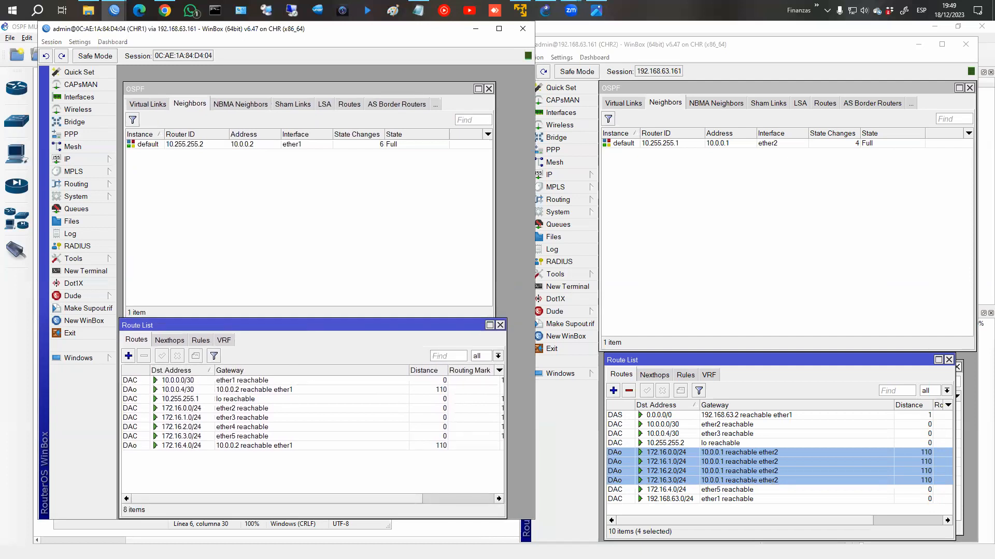
Step: Examine CHR1's learned route to 172.16.4.0/24 and compare the OSPF neighbor entries on CHR2 and CHR1
mouse_move(141, 439)
left_mouse_down()
mouse_move(216, 454)
mouse_move(253, 445)
mouse_move(301, 452)
left_mouse_up()
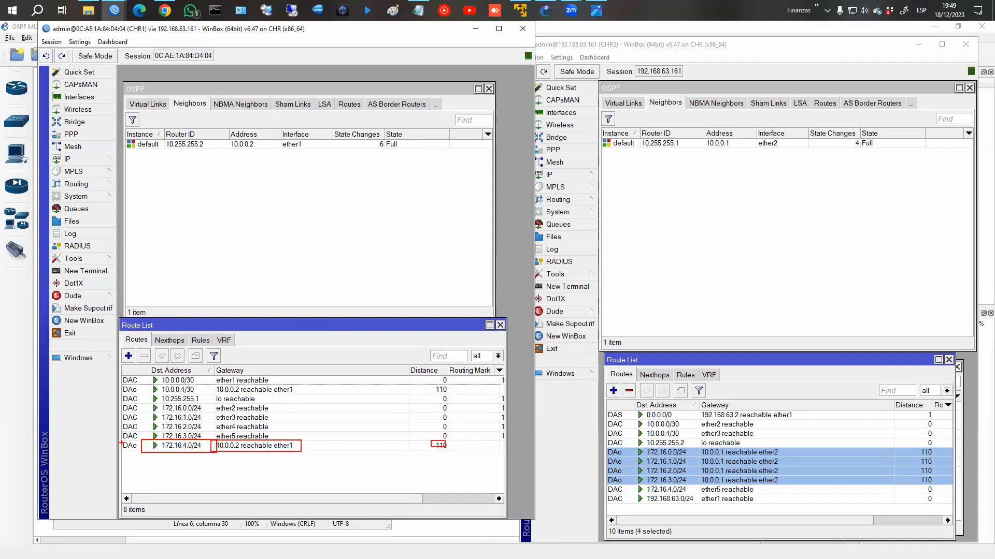
key("Escape")
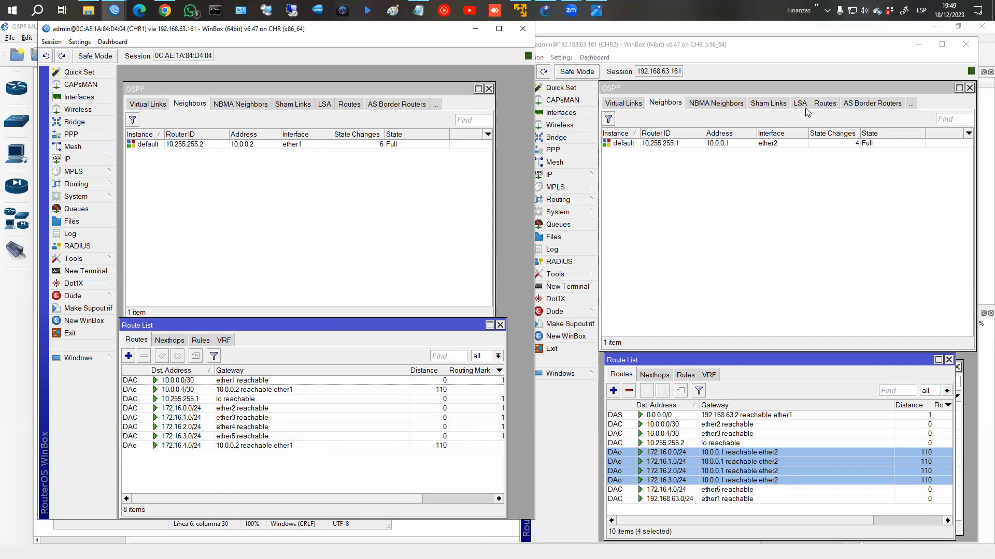
left_click(660, 143)
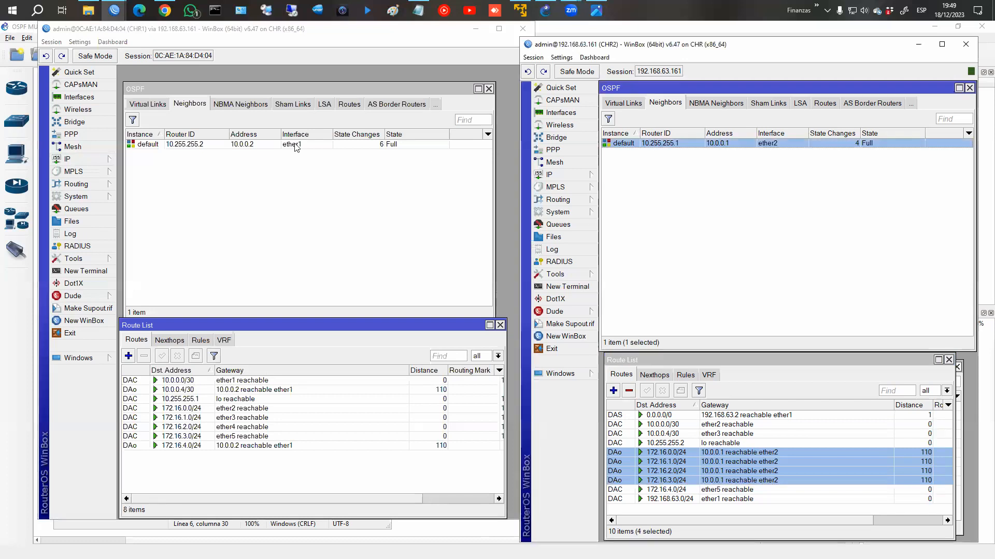
left_click(215, 146)
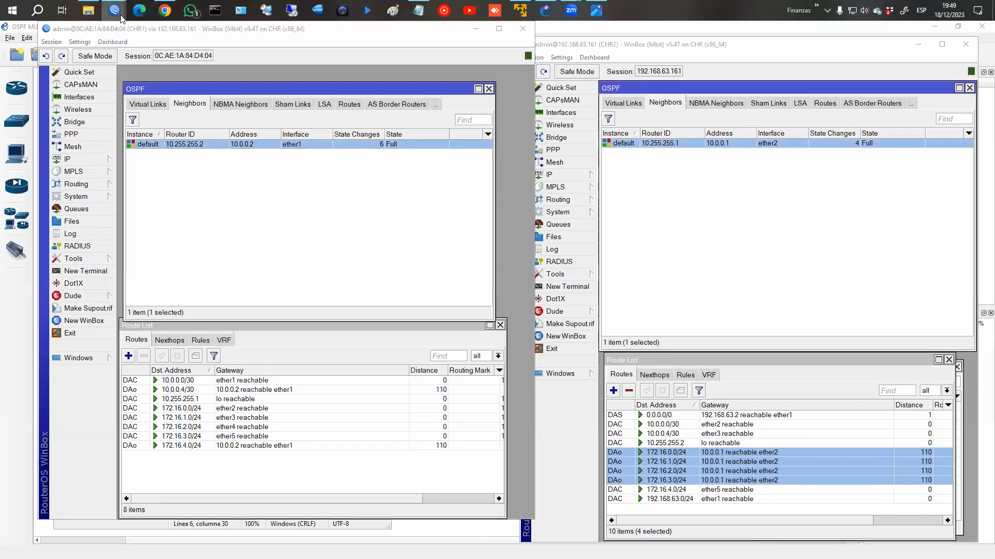
Step: Switch to the CHR3 session and place its window over the topology's area 2 side, leaving the LANs and router IDs visible
mouse_move(114, 10)
left_click(283, 65)
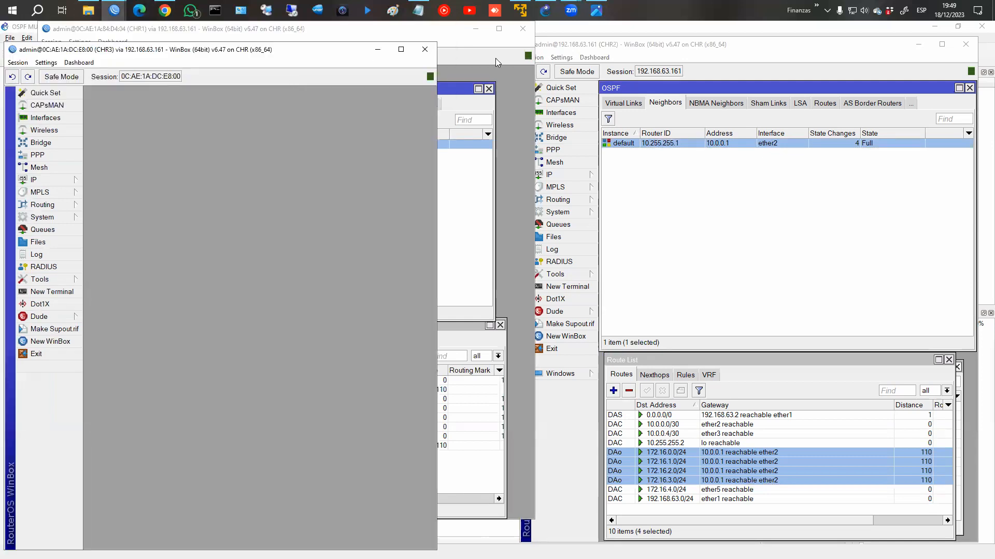
left_click(545, 11)
mouse_move(114, 11)
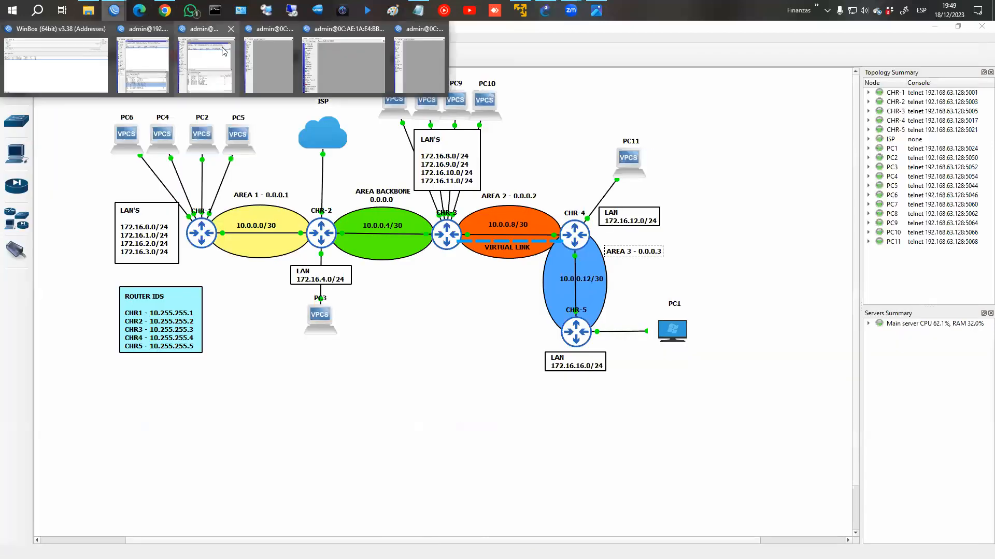
left_click(224, 51)
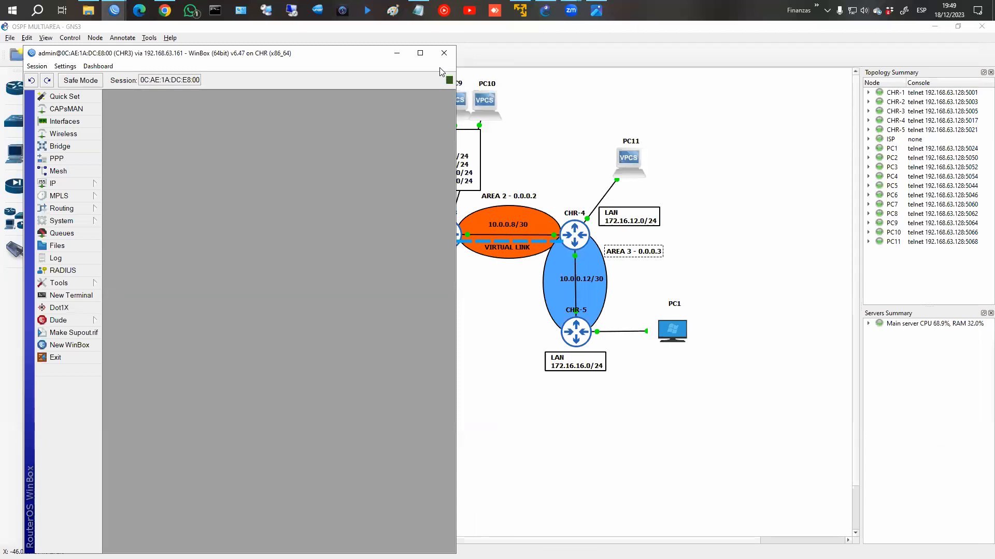
left_click_drag(440, 54, 944, 41)
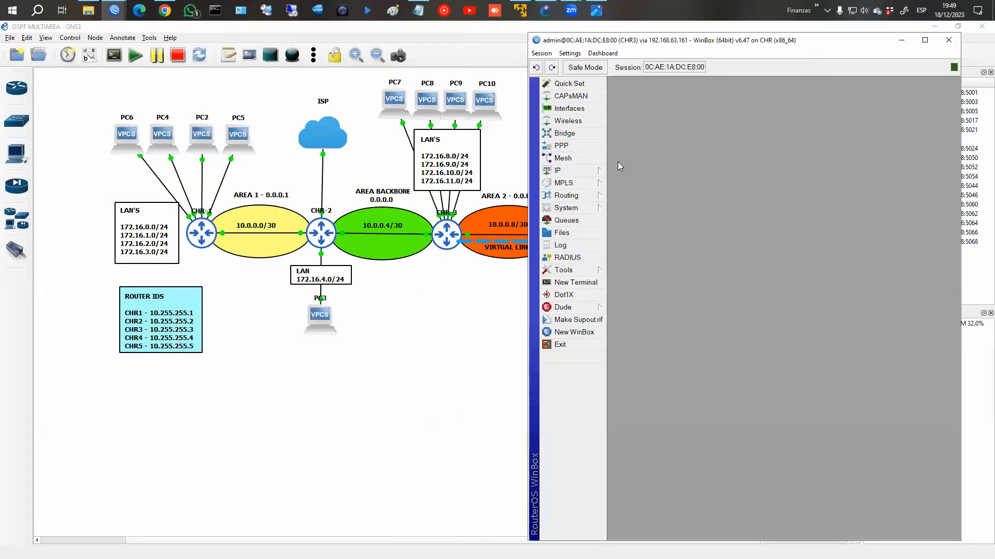
Step: Open the OSPF settings on CHR3
left_click(569, 54)
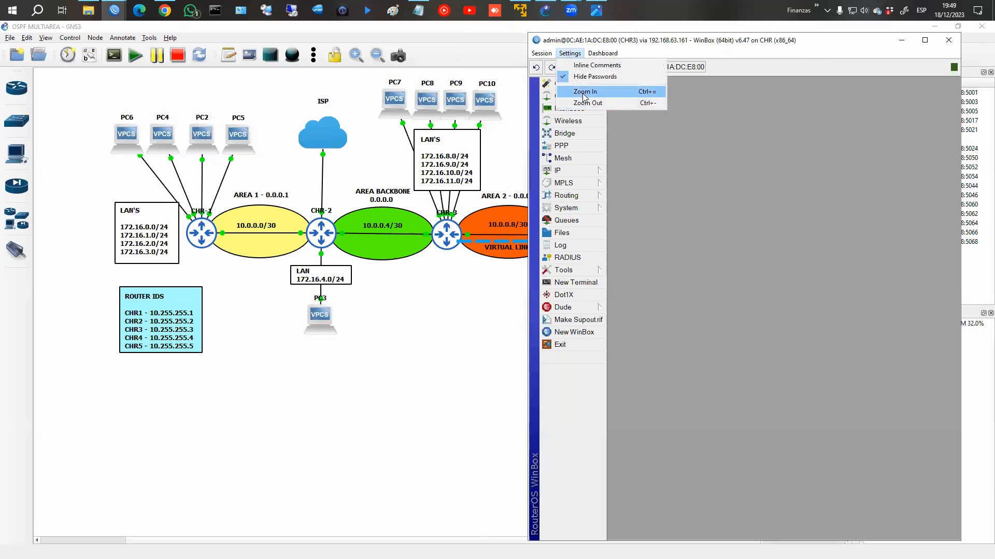
left_click(583, 92)
left_click(588, 229)
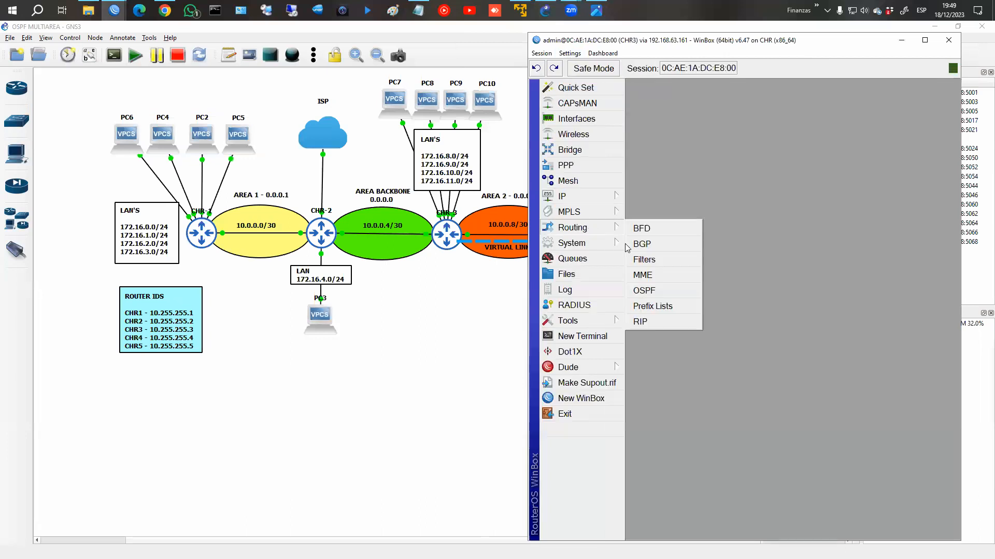
left_click(645, 291)
left_click(569, 54)
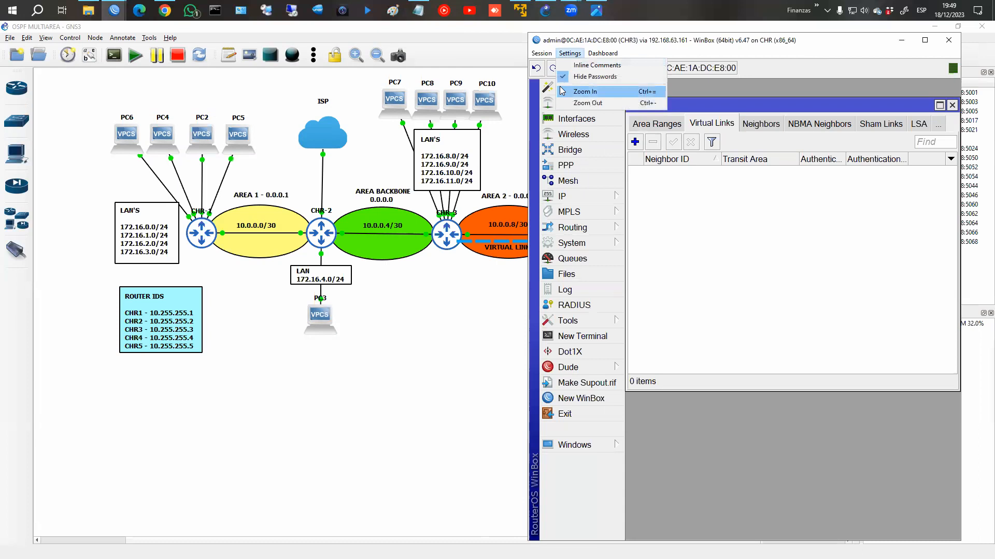
left_click(562, 91)
left_click(580, 54)
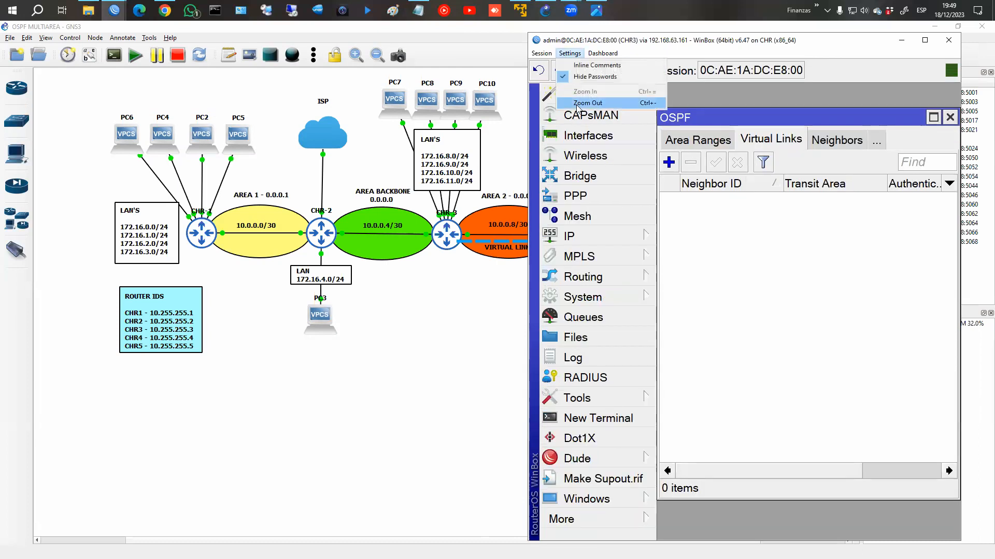
left_click(577, 102)
left_click(570, 53)
left_click(576, 103)
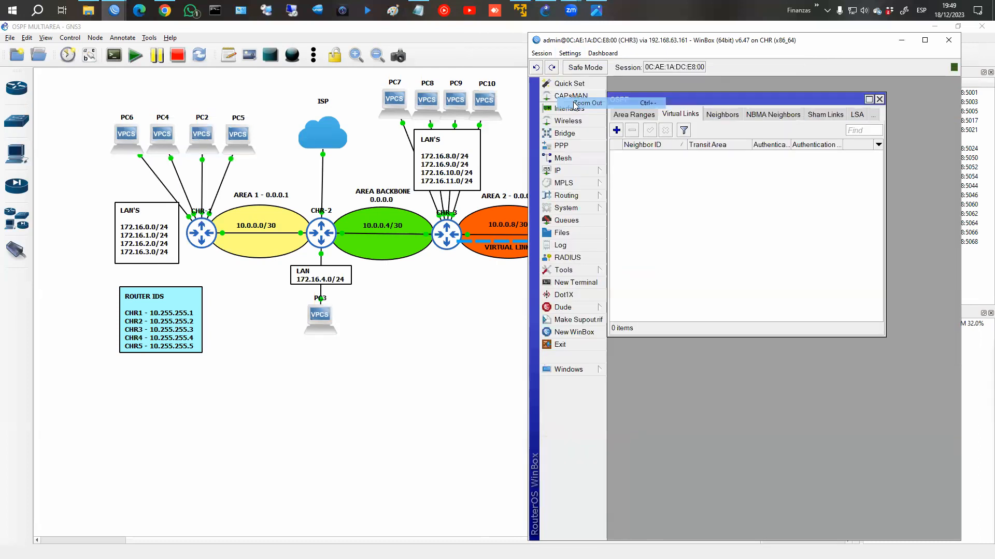
Step: Widen CHR3's OSPF window and show the IP address list below it for reference
left_click_drag(885, 181, 951, 181)
left_click(570, 172)
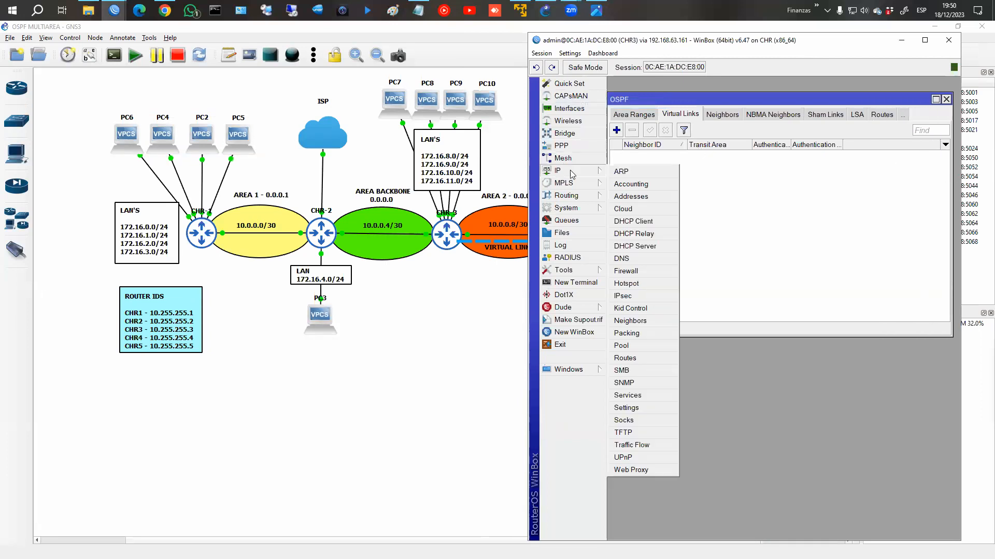
left_click(633, 197)
left_click(777, 317)
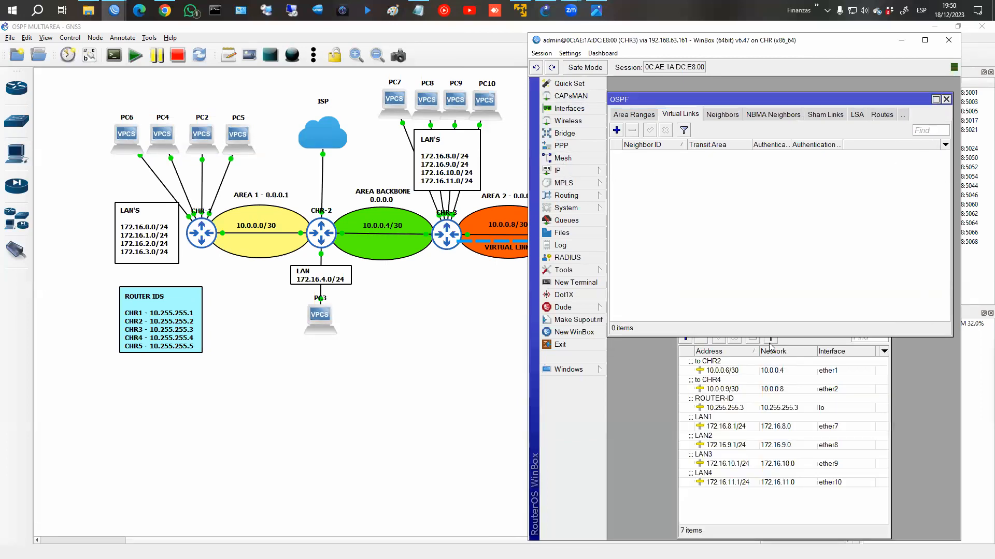
Step: Set the router ID of CHR3's default OSPF instance to 10.255.255.3
left_click(905, 116)
left_click(930, 139)
double_click(652, 155)
double_click(766, 143)
type("10.25.2")
key("BackSpace")
key("BackSpace")
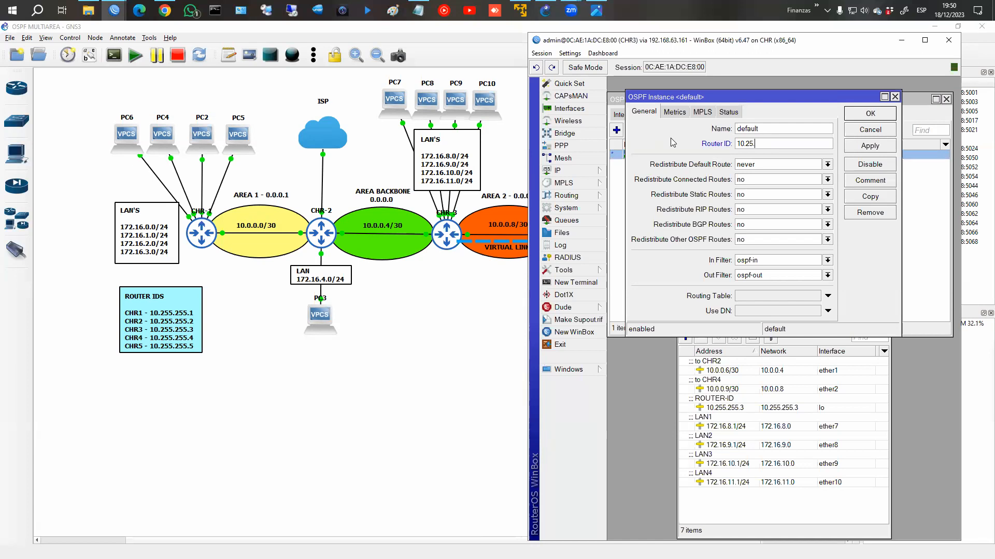
type("5.255.3")
key("Return")
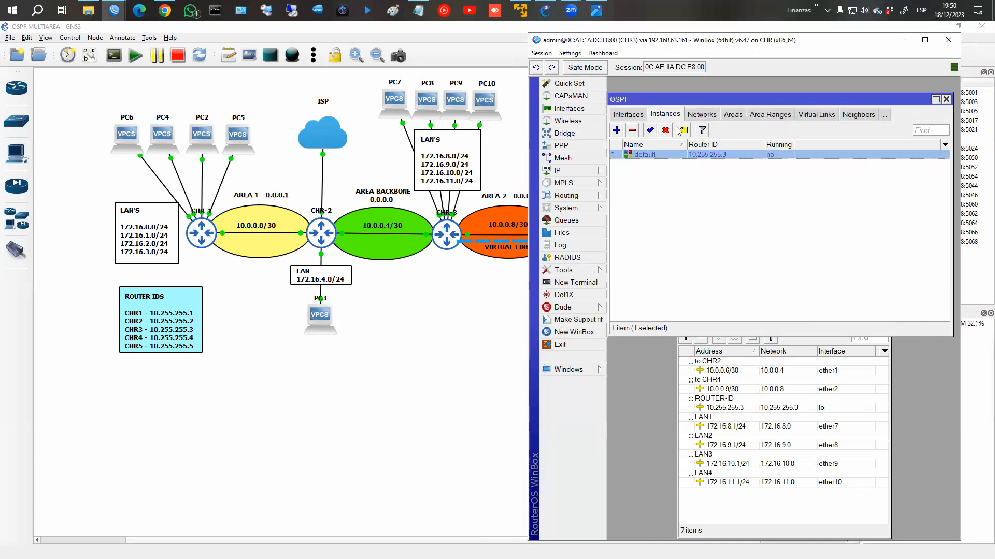
Step: Add an OSPF area on CHR3 named area2 with area ID 0.0.0.2
left_click(732, 114)
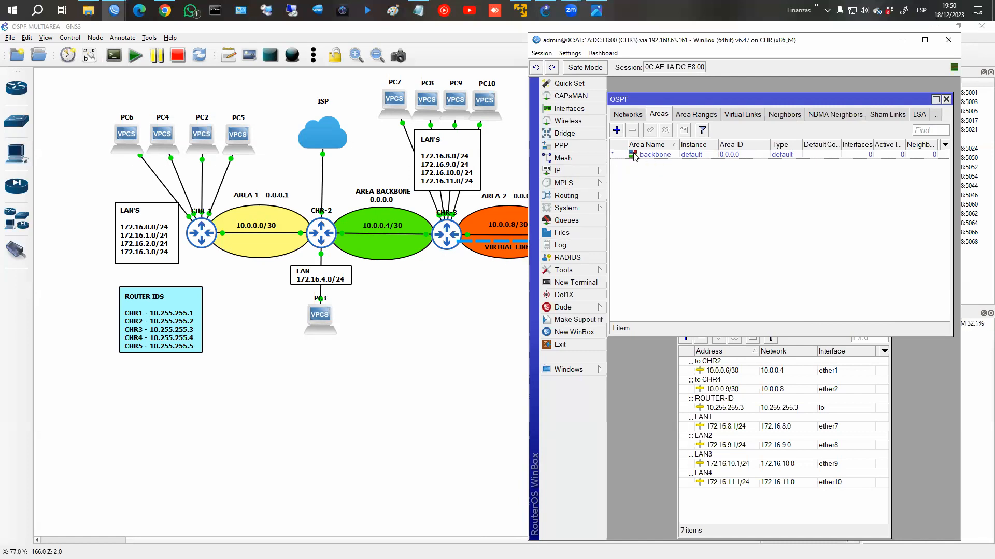
left_click(617, 130)
left_click(772, 136)
key("BackSpace")
type("32")
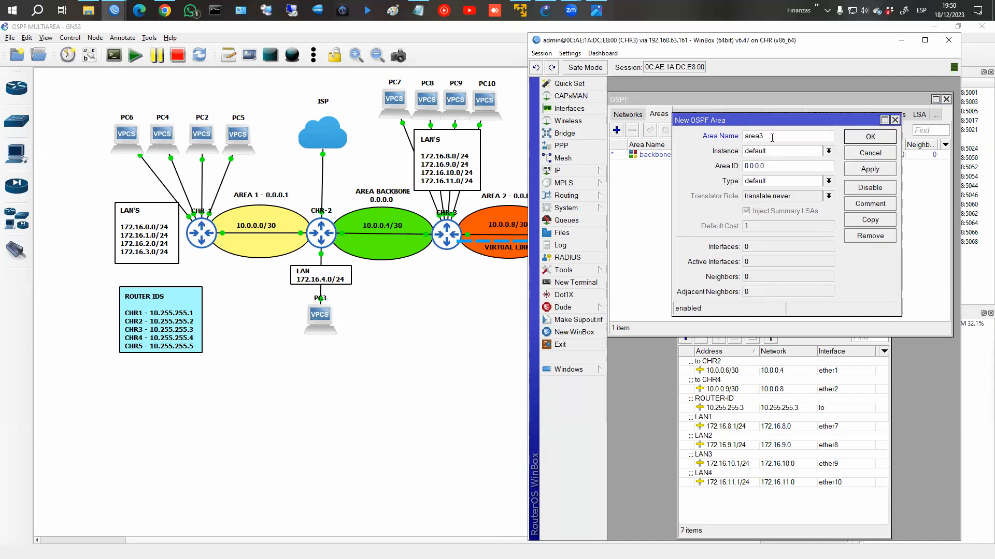
key("Tab")
key("Right")
key("BackSpace")
type("2")
key("Return")
Step: Open a new OSPF network entry on CHR3
left_click(633, 115)
left_click(617, 131)
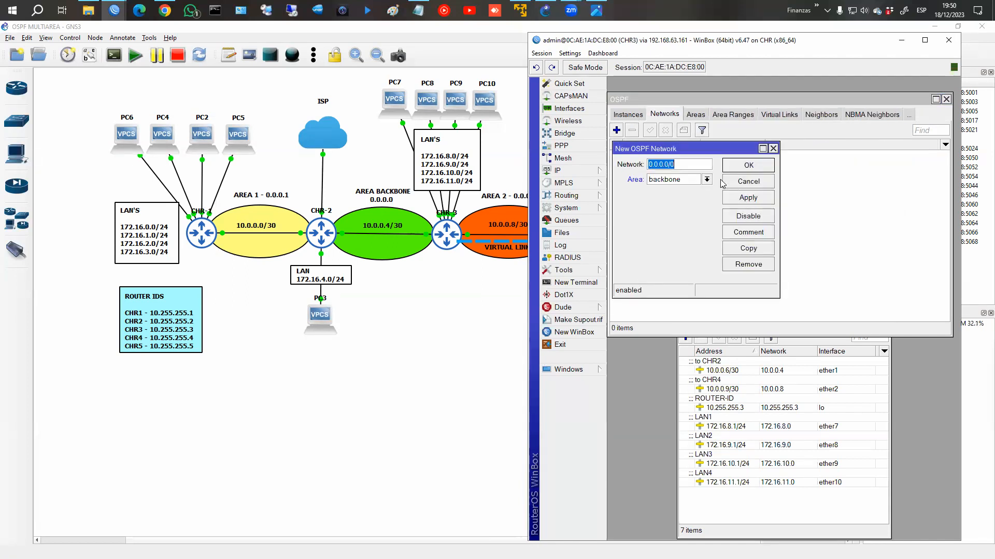
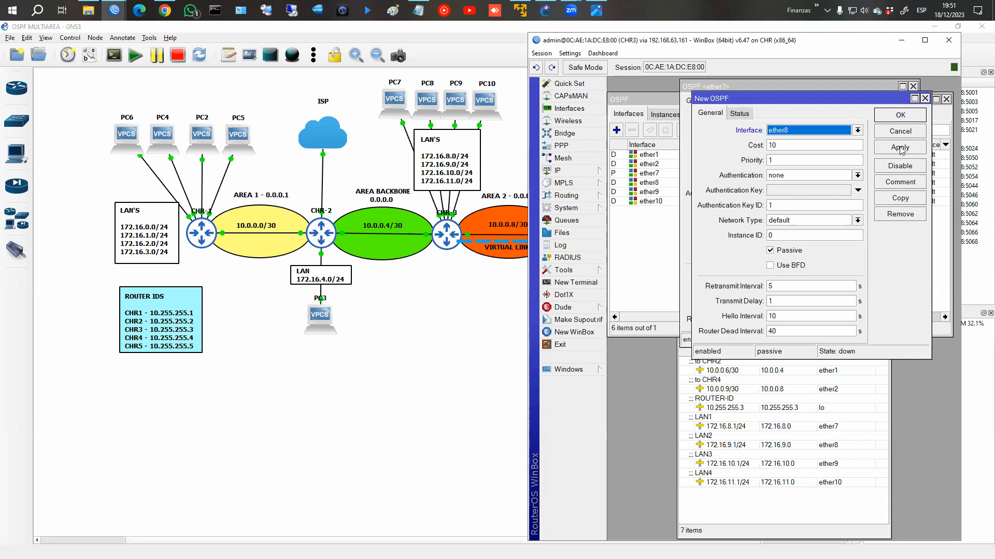
left_click(900, 198)
left_click(870, 142)
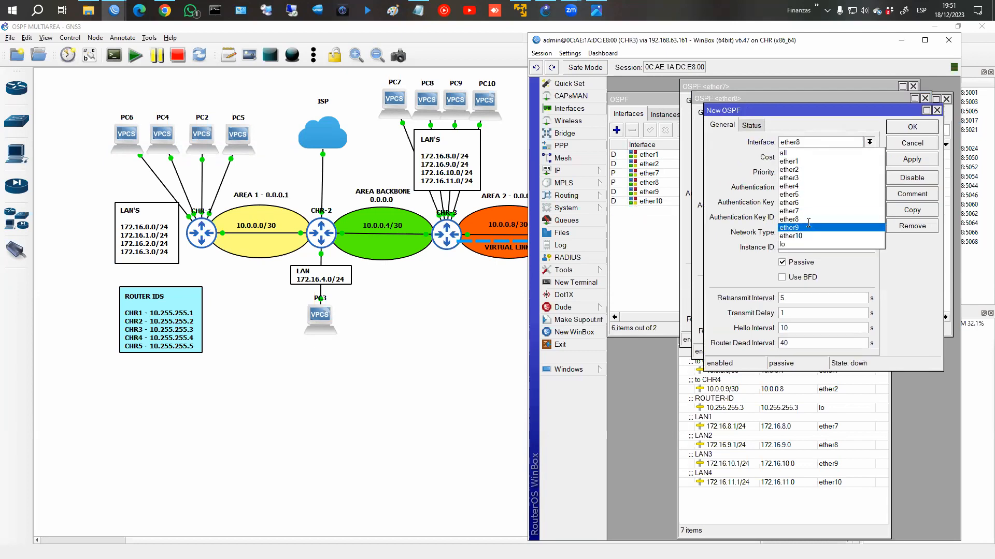
left_click(788, 219)
left_click(911, 143)
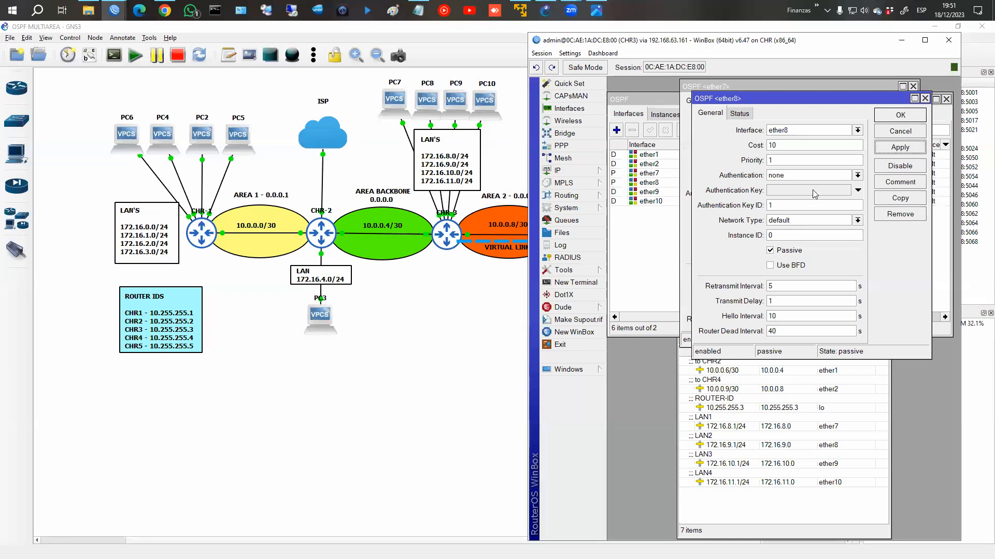
Step: Copy the passive OSPF interface entry of ether8 for ether9 and apply it
left_click(906, 199)
left_click(811, 142)
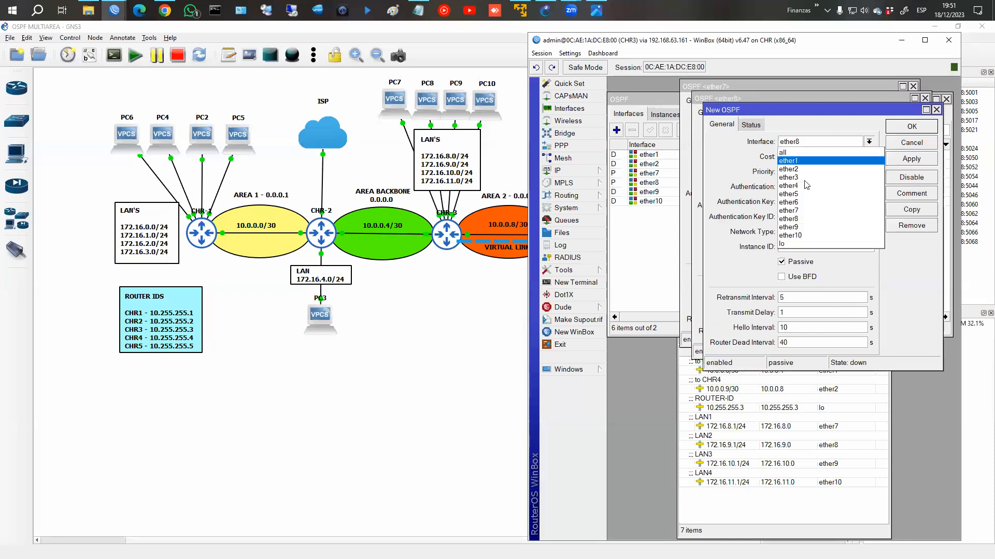
left_click(789, 227)
left_click(911, 159)
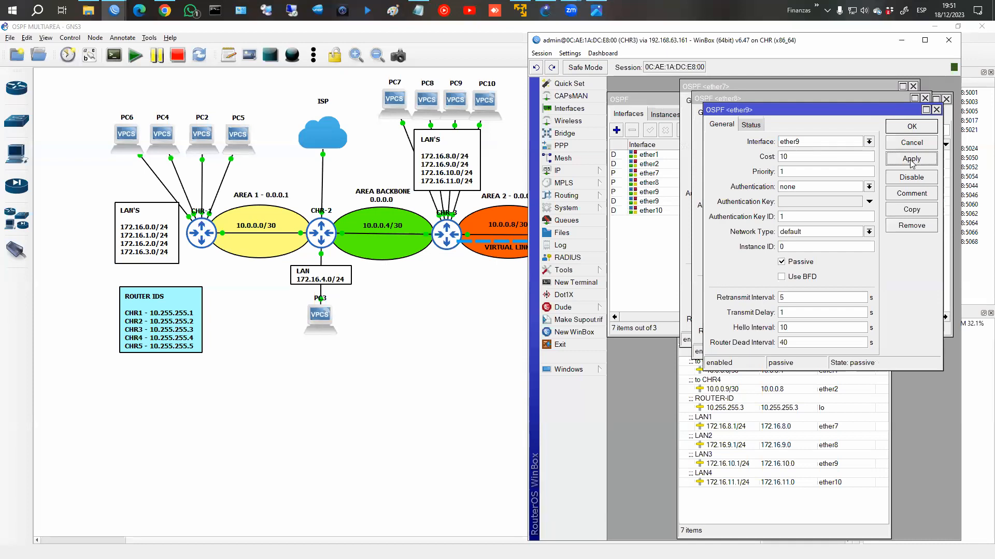
Step: Copy the passive ether9 entry for ether10, then close all open OSPF interface dialogs
left_click(904, 213)
left_click(831, 153)
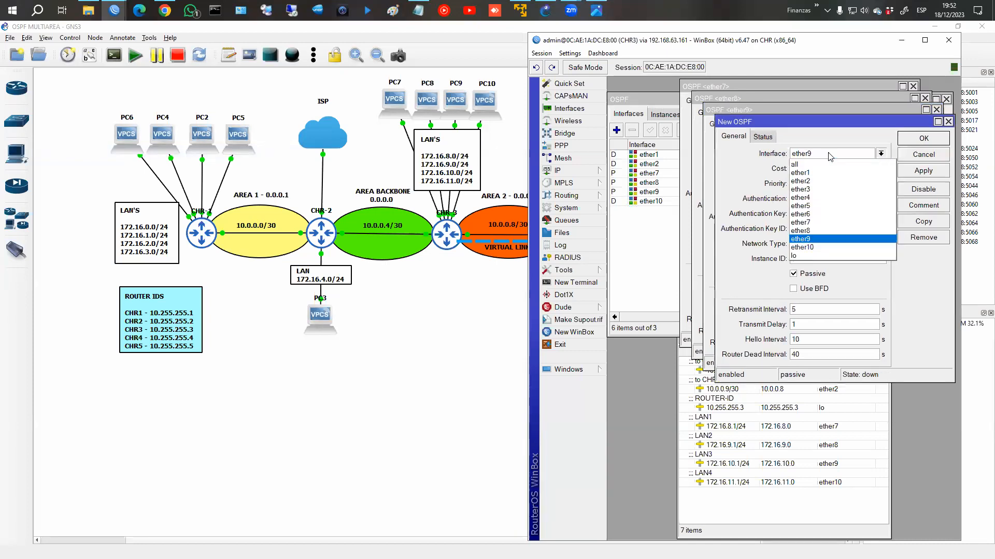
left_click(844, 247)
left_click(918, 141)
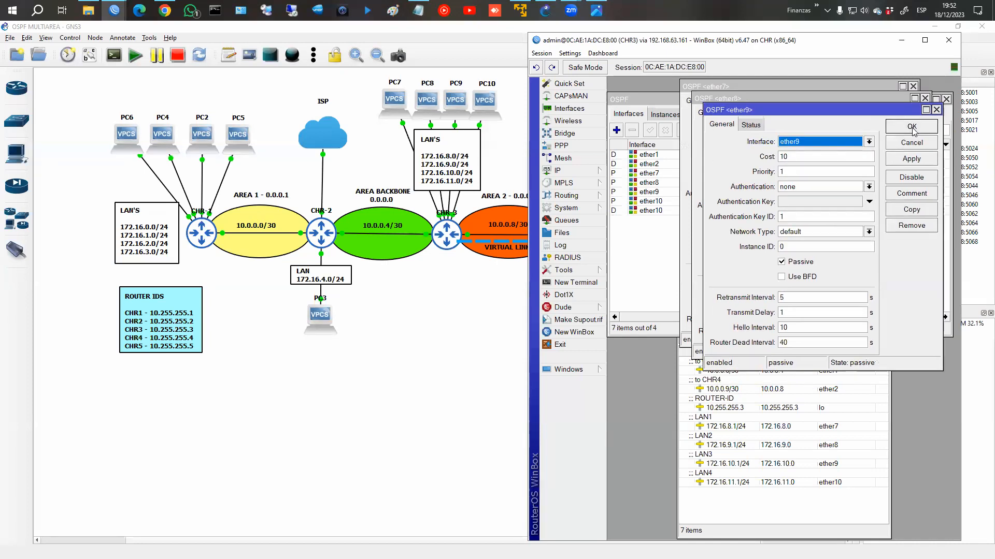
left_click(912, 129)
left_click(900, 112)
left_click(898, 104)
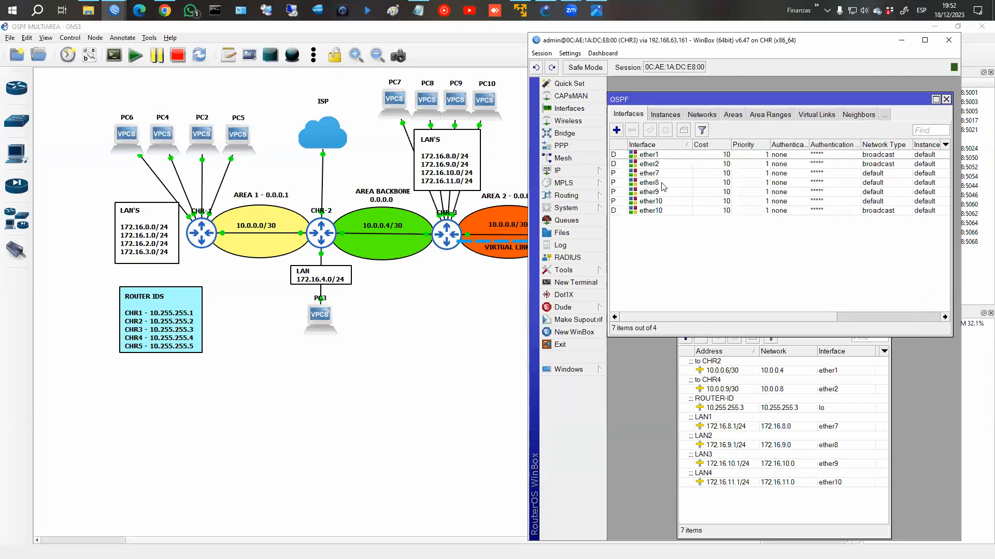
Step: Review the passive OSPF interfaces ether7 to ether10 on CHR3, then check its OSPF neighbors
left_click(660, 184)
left_click(661, 174)
left_click(665, 200, "shift")
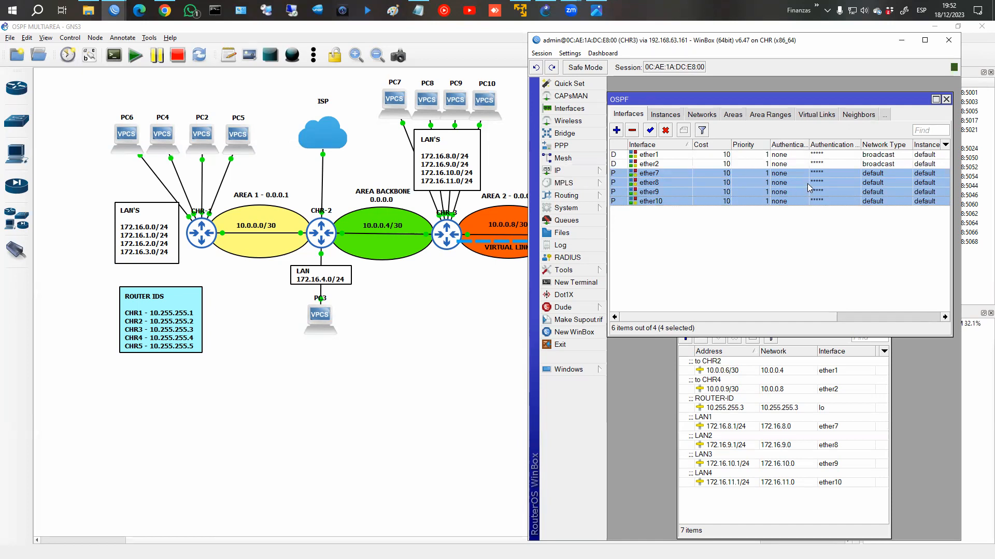
left_click(815, 115)
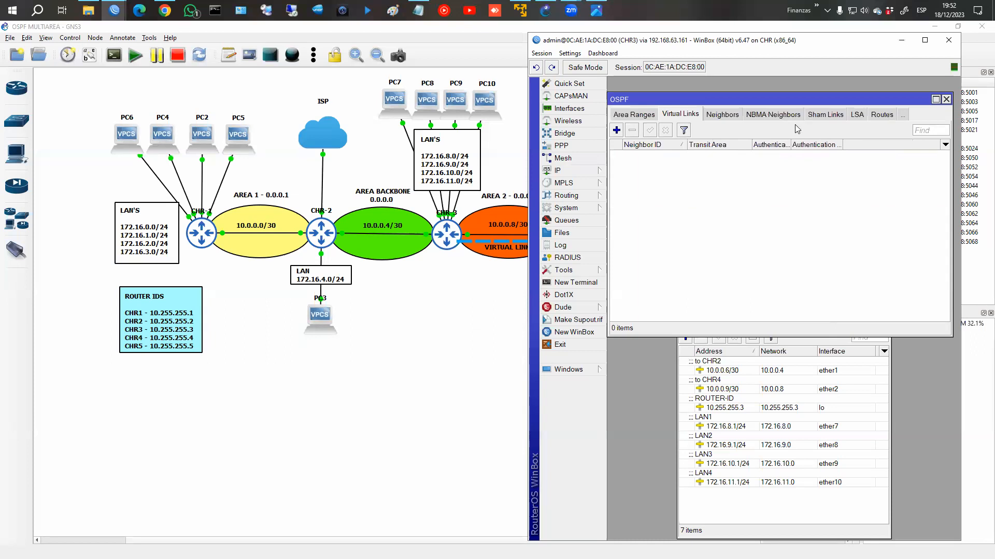
left_click(725, 115)
left_click(644, 154)
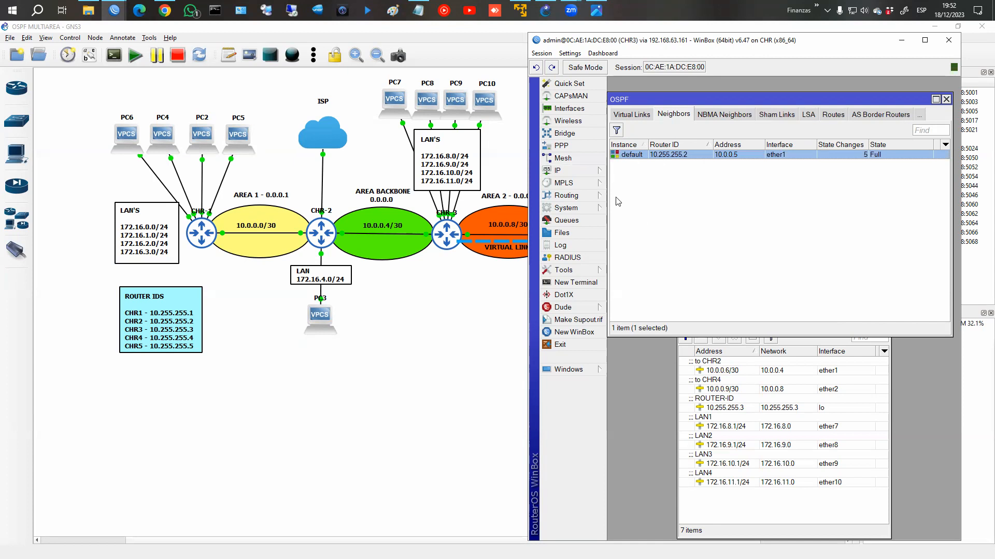
left_click_drag(696, 101, 696, 87)
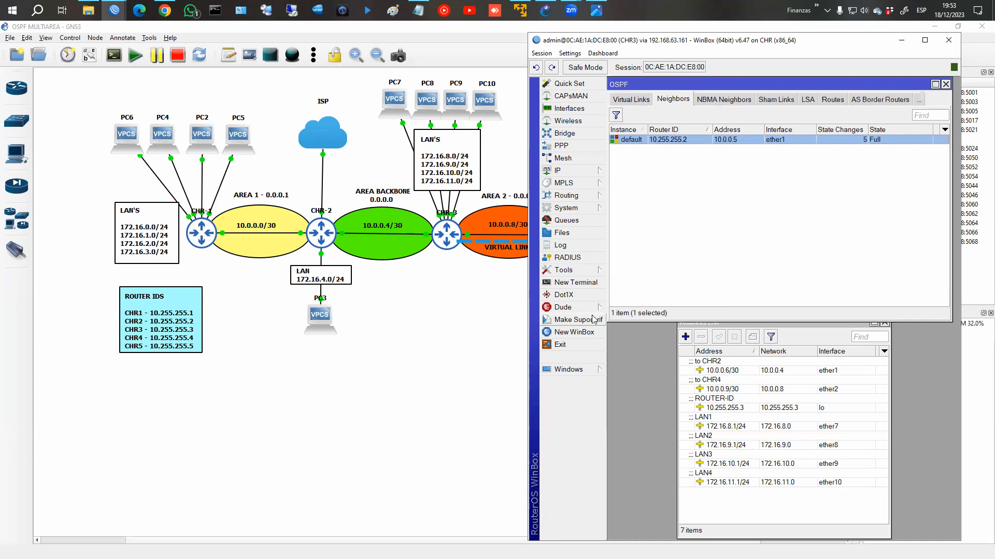
Step: Open CHR3's IP route list below the OSPF window and examine the routes to the 172.16.x.0/24 LANs
left_click(568, 176)
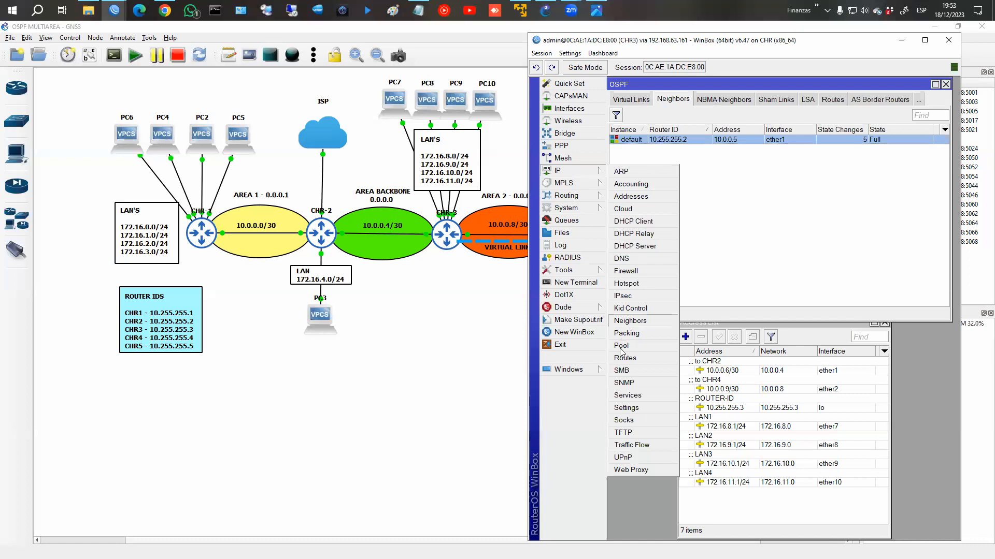
left_click(641, 365)
left_click_drag(746, 113, 757, 326)
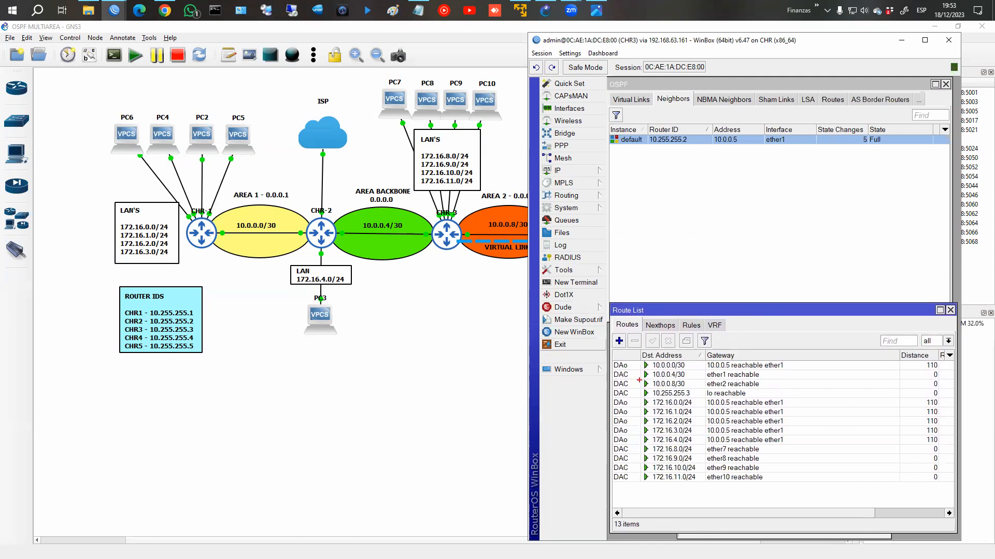
left_click_drag(671, 399, 679, 436)
mouse_move(649, 436)
left_mouse_down()
mouse_move(699, 443)
mouse_move(680, 480)
left_mouse_up()
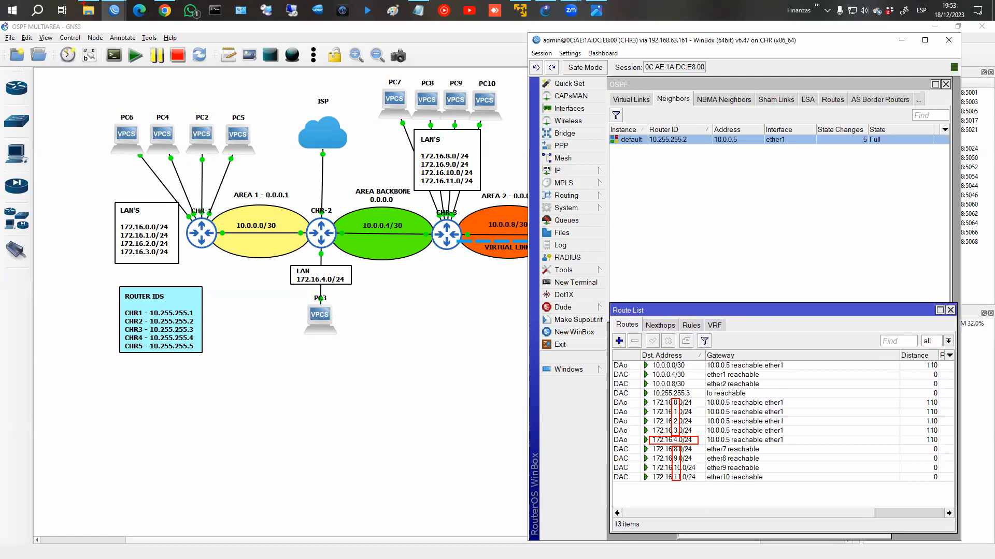
Step: Switch to the CHR2 session and check its route list for the networks 172.16.8.0/24 to 172.16.11.0/24
left_click(115, 11)
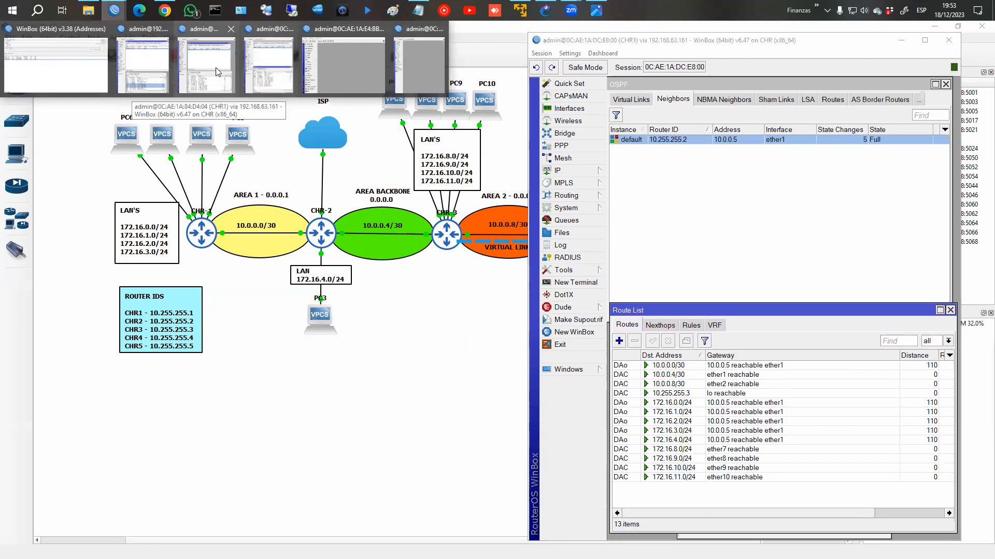
left_click(143, 63)
scroll(709, 484, "down", 1)
scroll(710, 483, "down", 2)
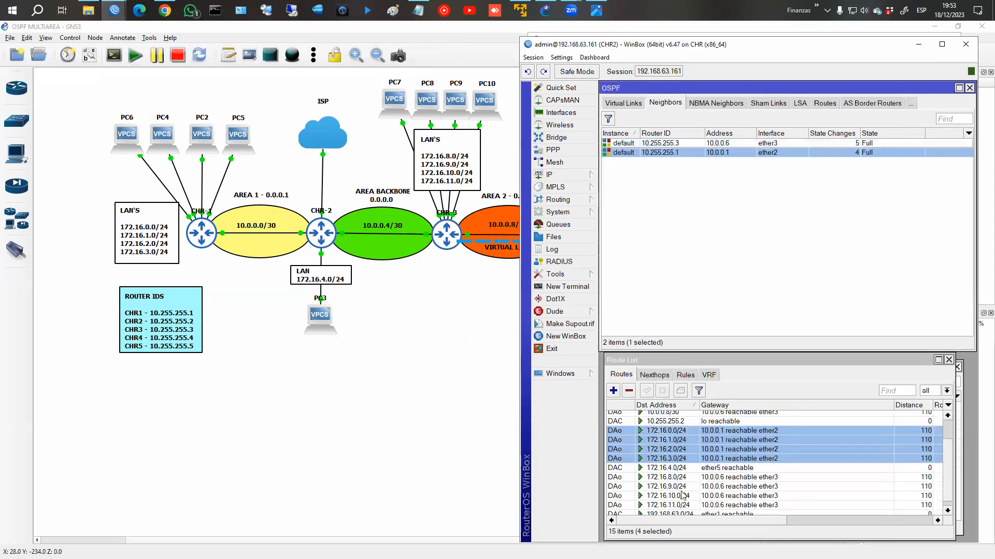
left_click(677, 479)
left_click(676, 486)
left_click(680, 497)
left_click(681, 506)
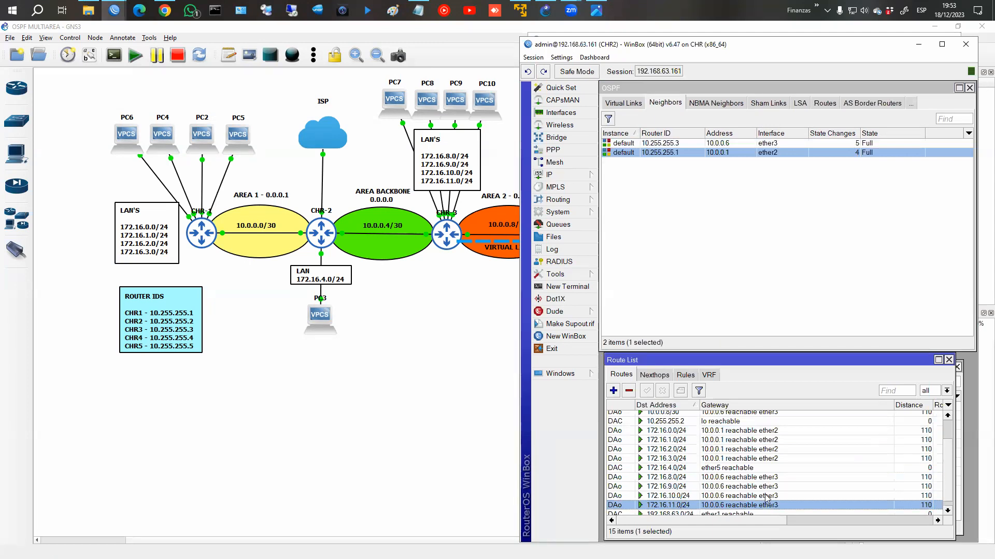
scroll(682, 506, "down", 1)
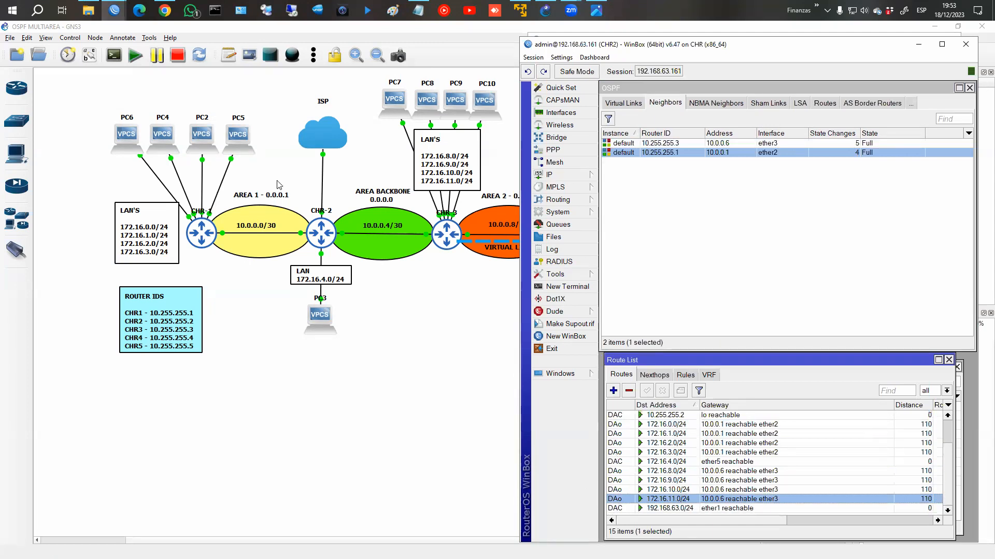
Step: Switch to the CHR1 session and check its routes to 172.16.8.0/24 through 172.16.11.0/24
left_click(114, 10)
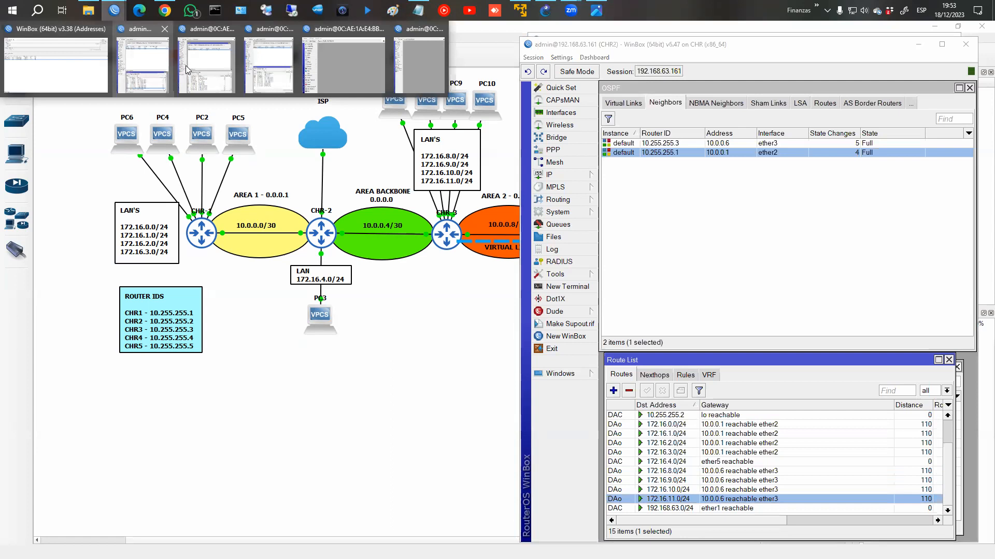
left_click(147, 63)
left_click(114, 12)
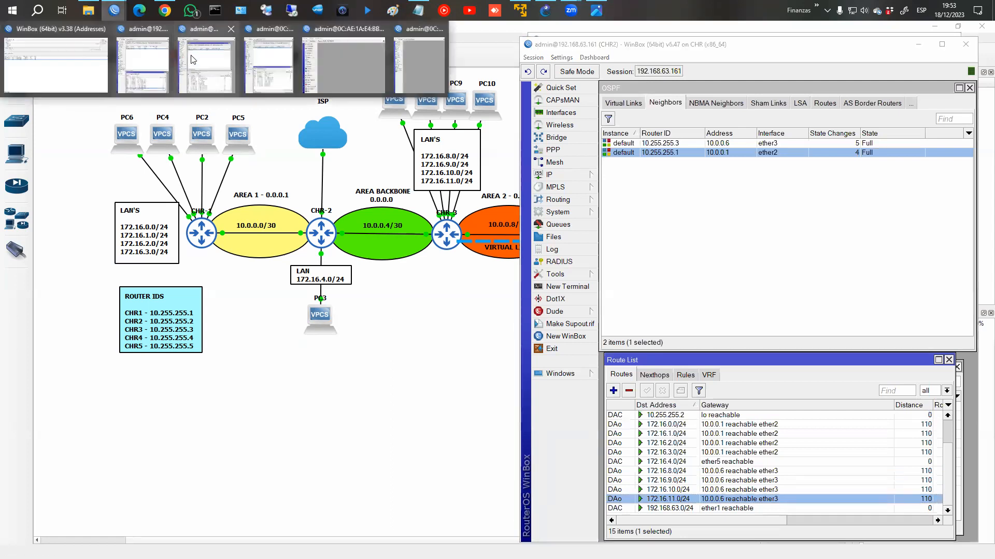
left_click(171, 62)
scroll(294, 441, "down", 1)
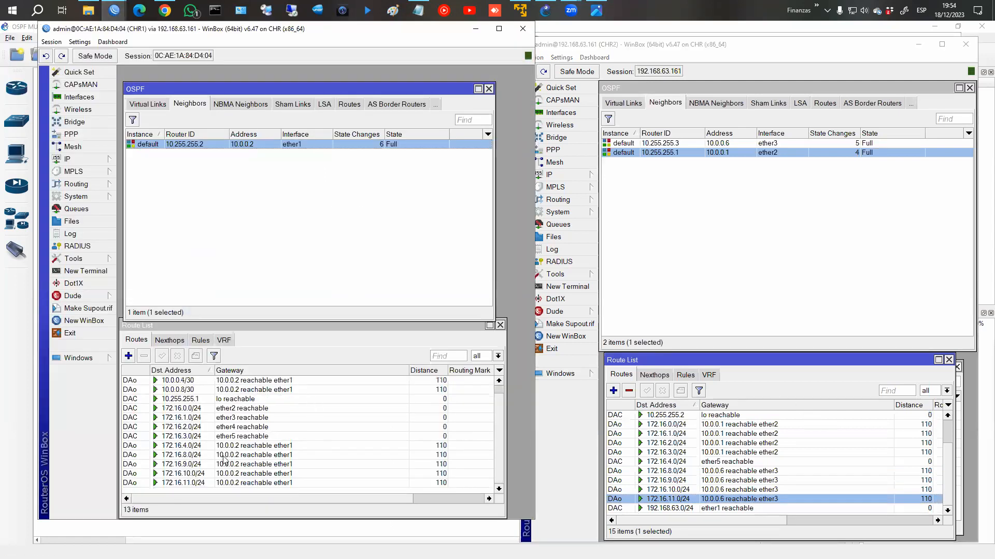
left_click(193, 456)
left_click_drag(192, 466, 193, 478)
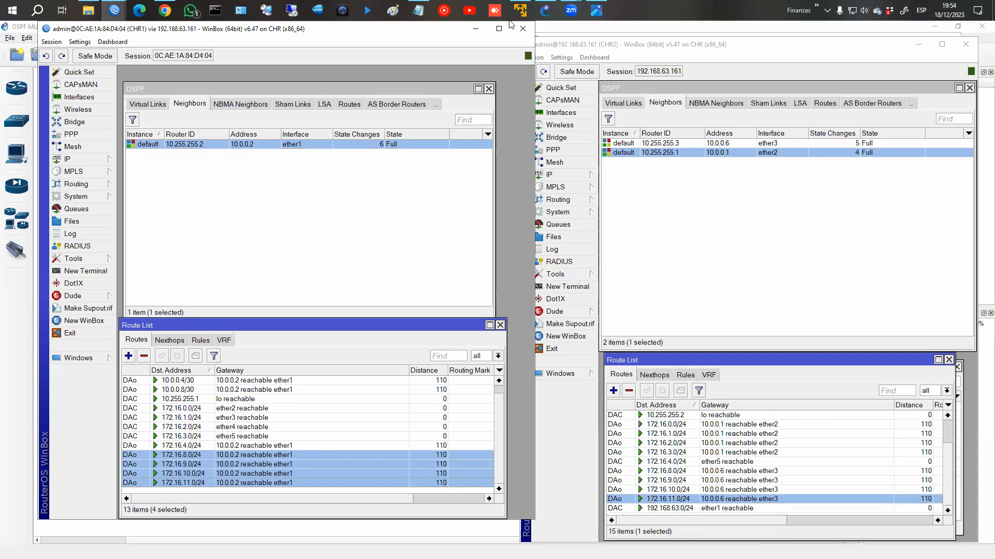
Step: Bring up the CHR4 WinBox session over the GNS3 topology, enlarge its window and zoom in its interface
left_click(546, 10)
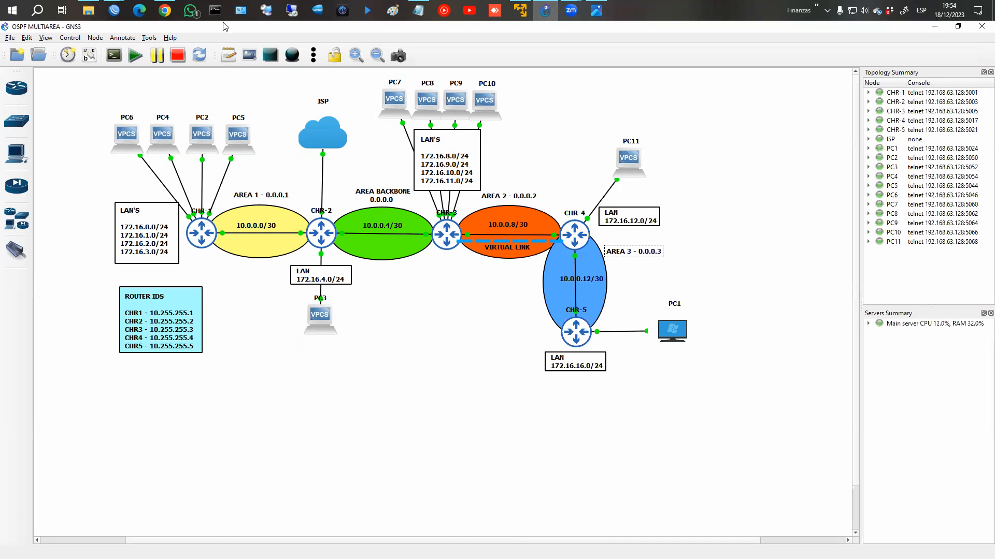
mouse_move(114, 10)
left_click(356, 88)
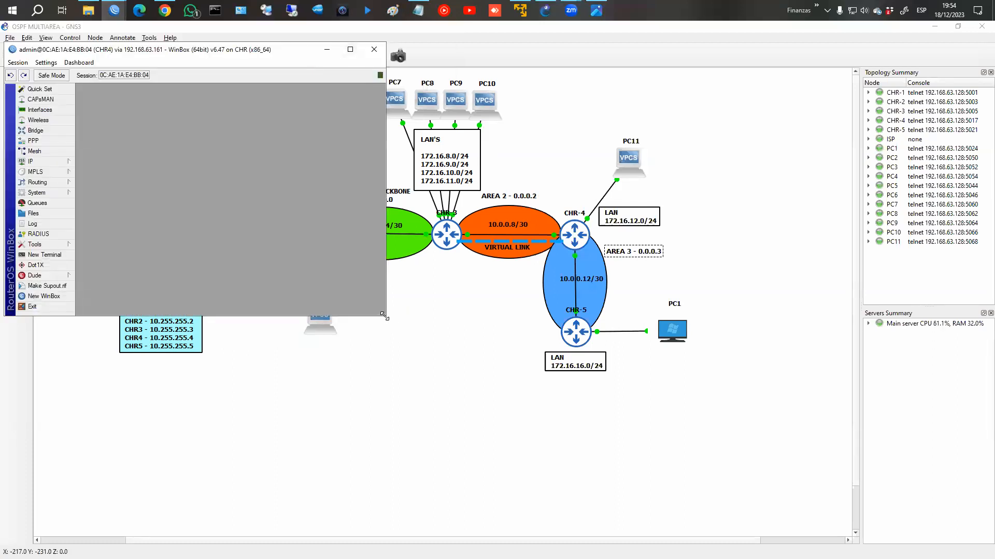
left_click_drag(384, 316, 446, 529)
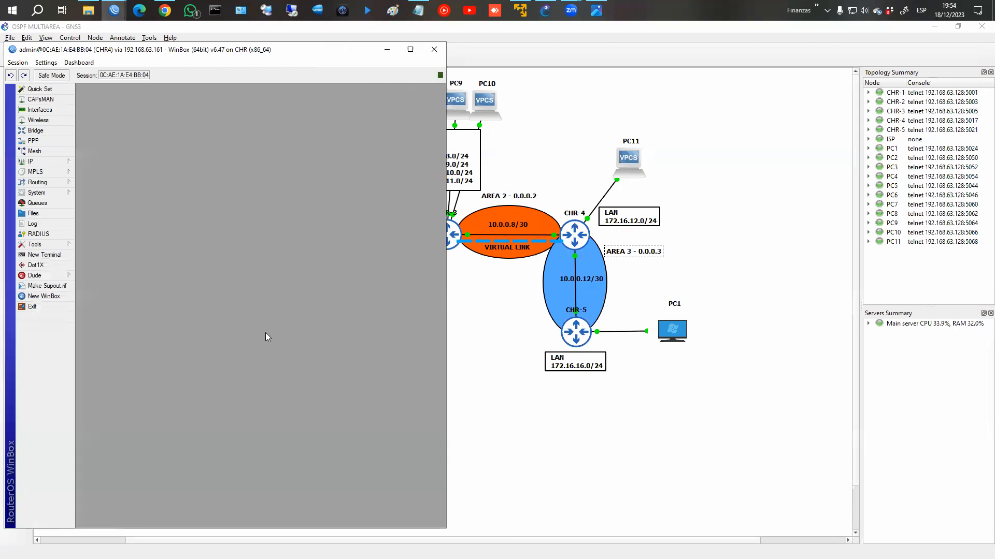
left_click(47, 63)
left_click(58, 100)
Step: Set the router ID of CHR4's default OSPF instance to 10.255.255.4
left_click(44, 204)
left_click(99, 256)
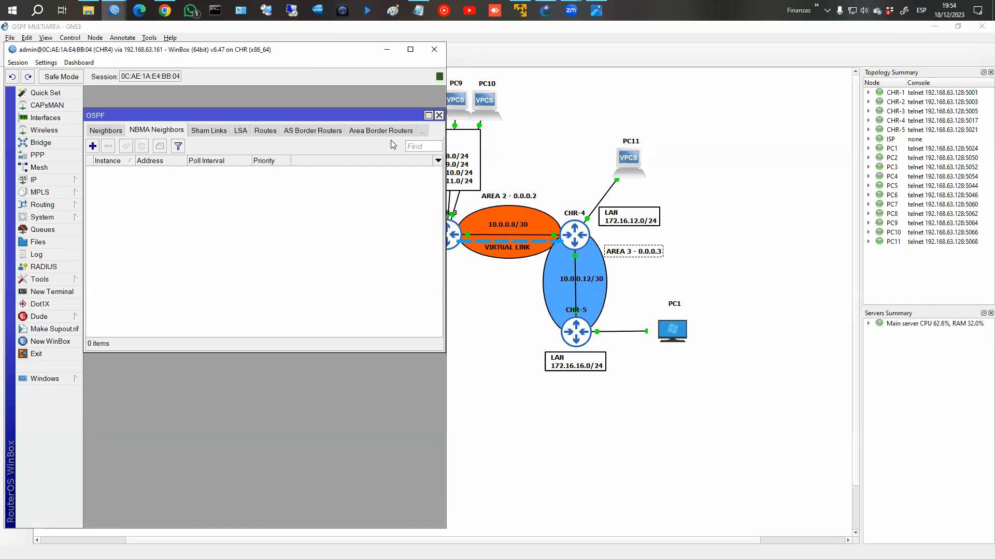
left_click(422, 131)
left_click(435, 156)
double_click(132, 172)
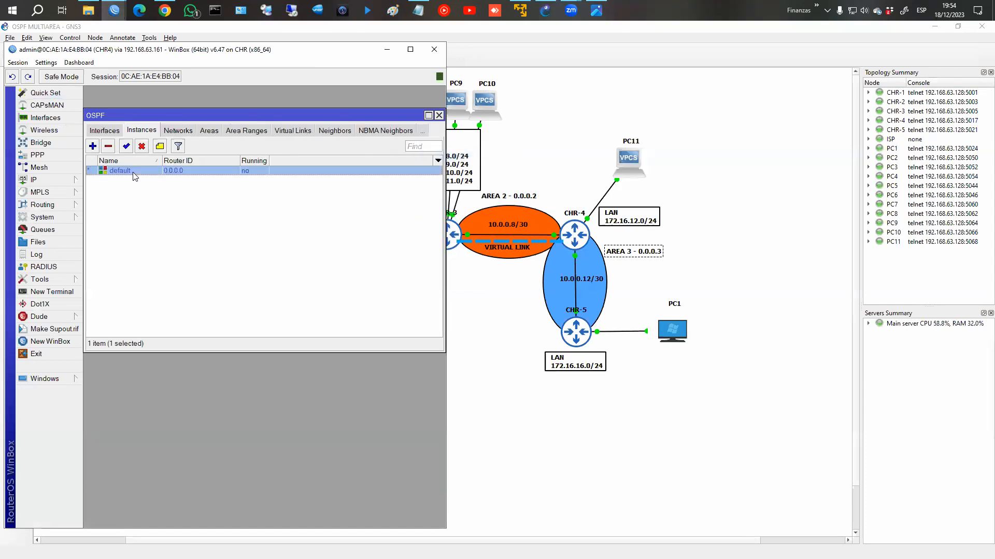
key("Tab")
type("10")
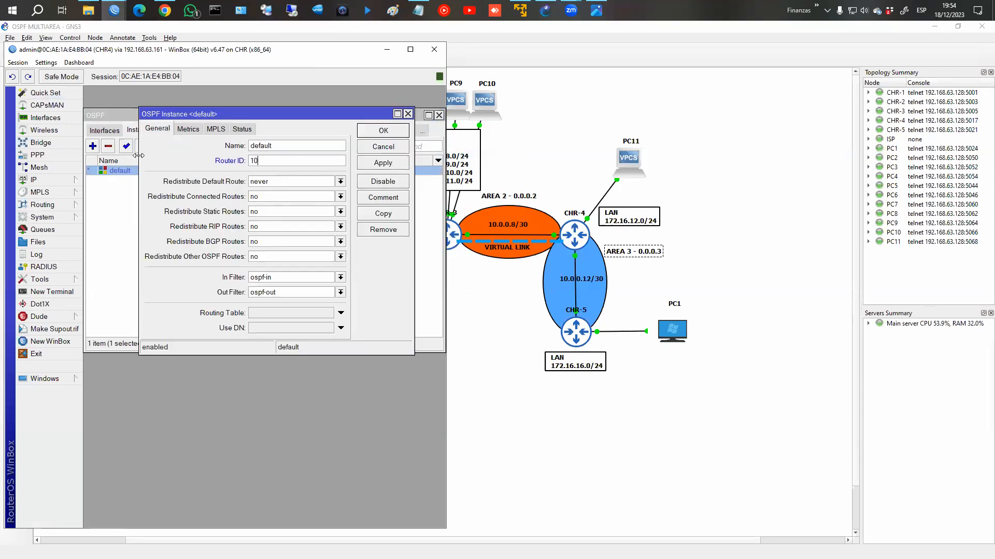
type(".255.255.4")
key("Return")
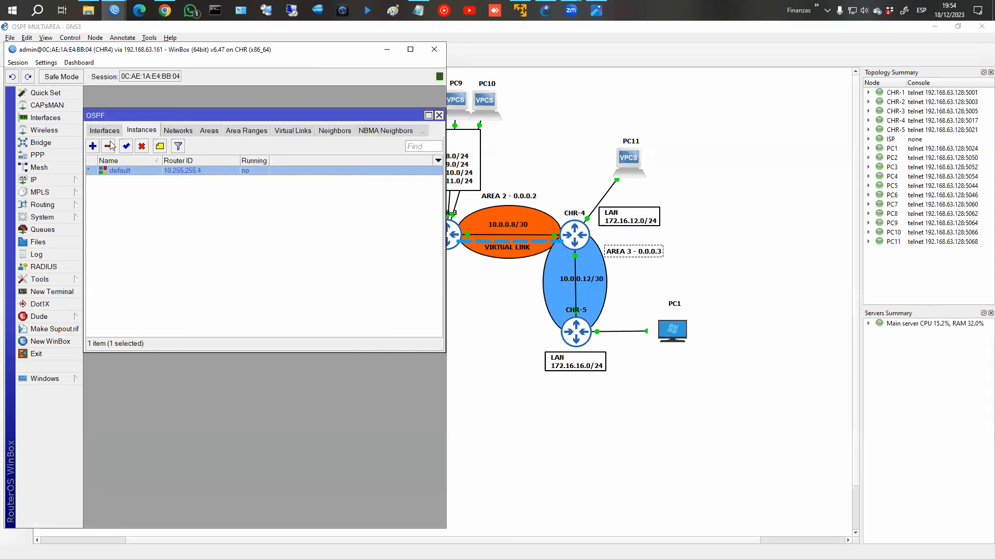
Step: Add an OSPF area on CHR4 named area2 with area ID 0.0.0.2
left_click(208, 132)
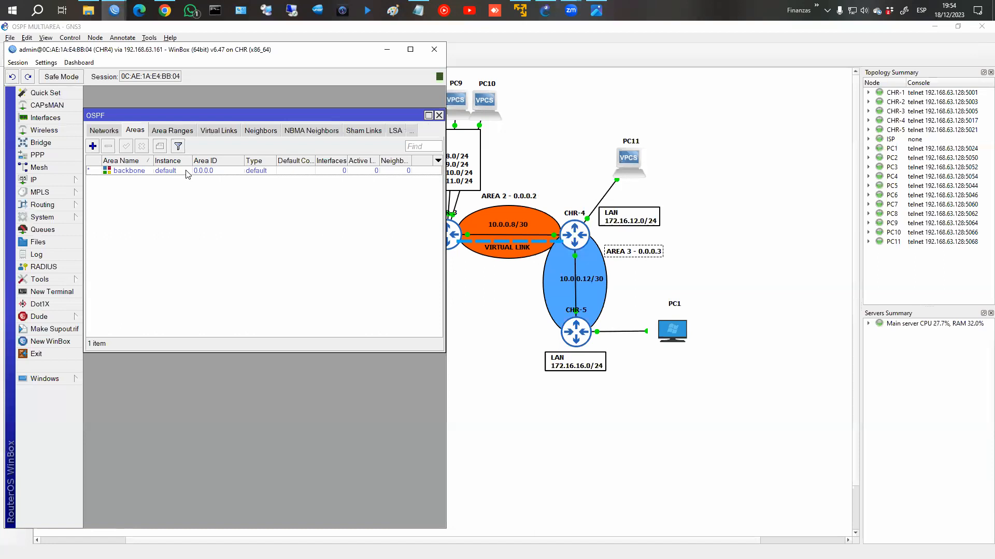
left_click(93, 147)
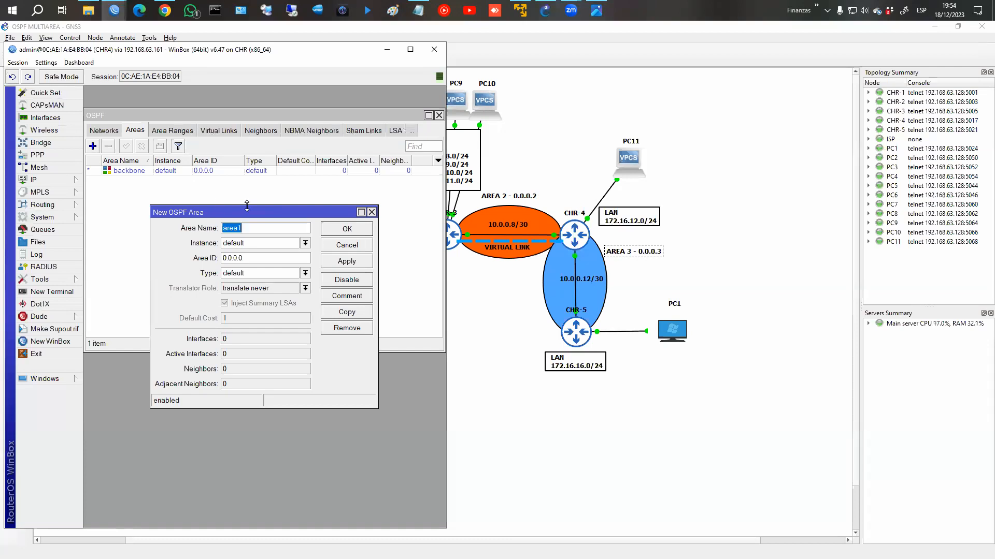
type("area2")
key("Tab")
key("Tab")
type("0.0.0.2")
key("Return")
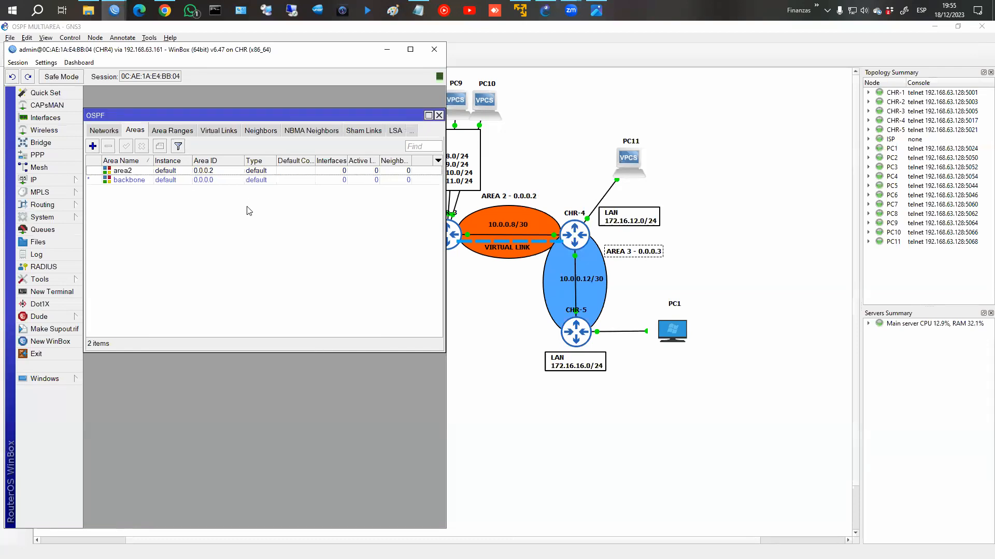
Step: Add an OSPF area on CHR4 named area3 with area ID 0.0.0.3
left_click(92, 148)
type("3")
key("Tab")
key("Tab")
type("0.0.0.3")
key("Return")
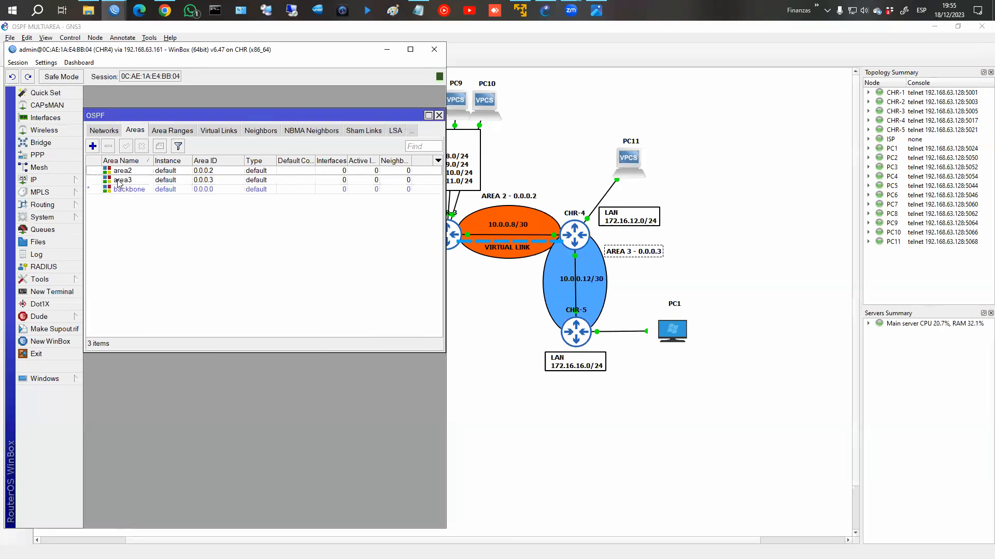
mouse_move(583, 206)
left_mouse_down()
mouse_move(572, 256)
mouse_move(596, 207)
left_mouse_up()
mouse_move(659, 242)
left_mouse_down()
mouse_move(601, 256)
mouse_move(676, 259)
mouse_move(650, 241)
left_mouse_up()
left_click_drag(583, 251, 583, 272)
mouse_move(516, 227)
left_mouse_down()
mouse_move(561, 231)
mouse_move(537, 182)
mouse_move(515, 185)
left_mouse_up()
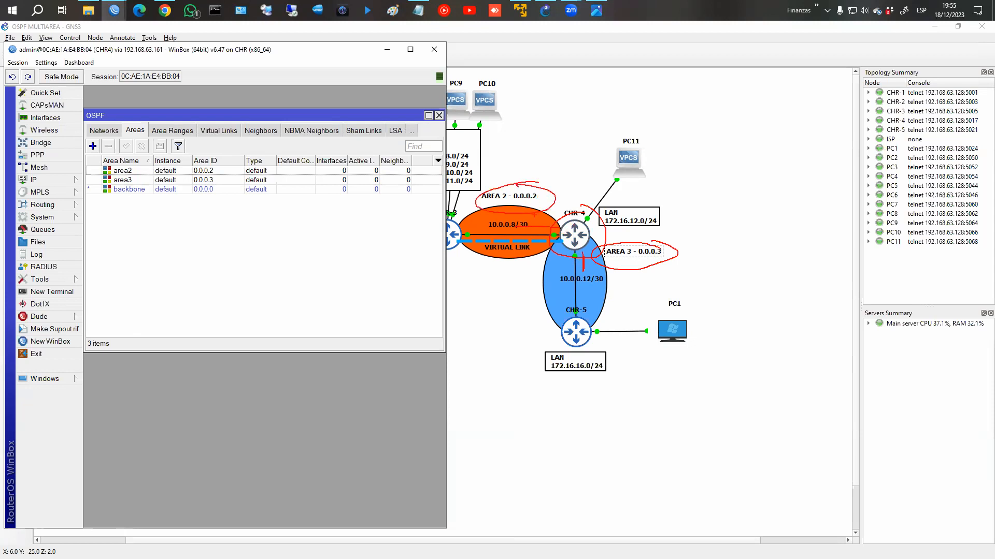
key("Escape")
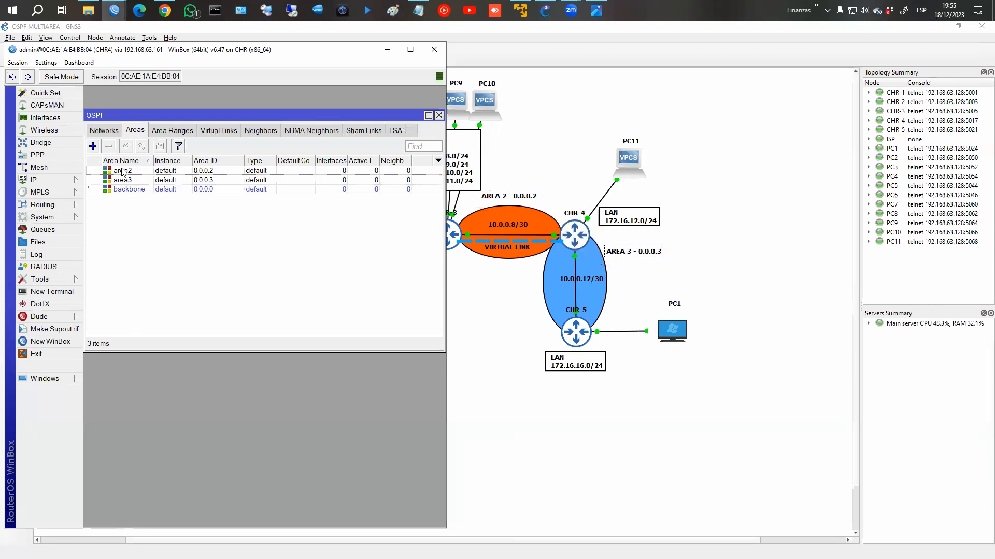
Step: Add the OSPF network 10.0.0.8/30 on CHR4 and assign it to area2
left_click(411, 130)
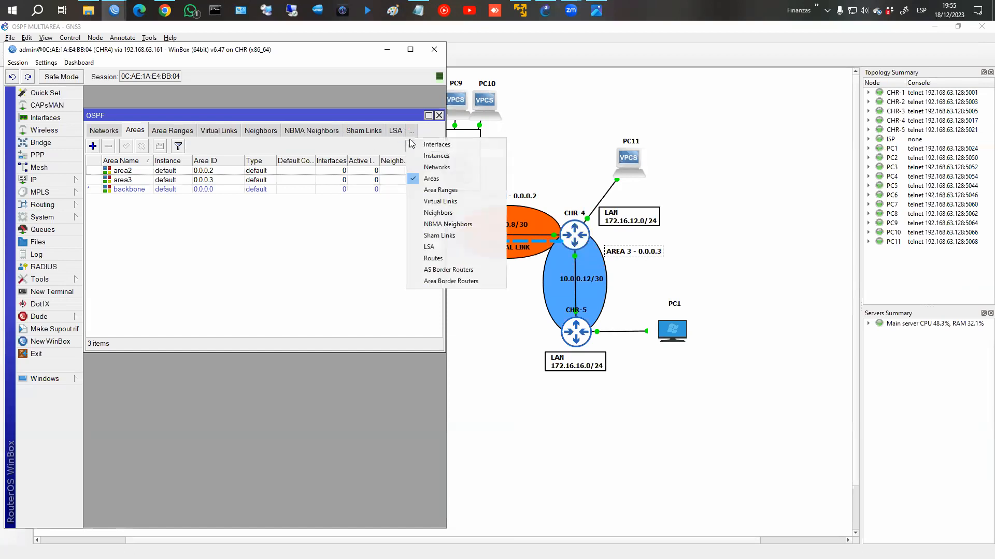
left_click(428, 166)
left_click(93, 146)
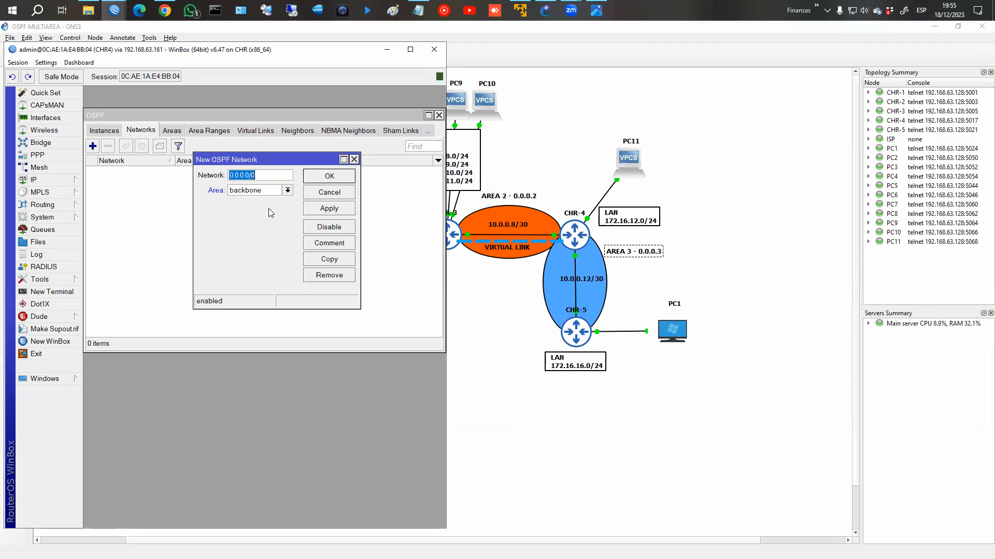
type("10.0.0.83")
key("BackSpace")
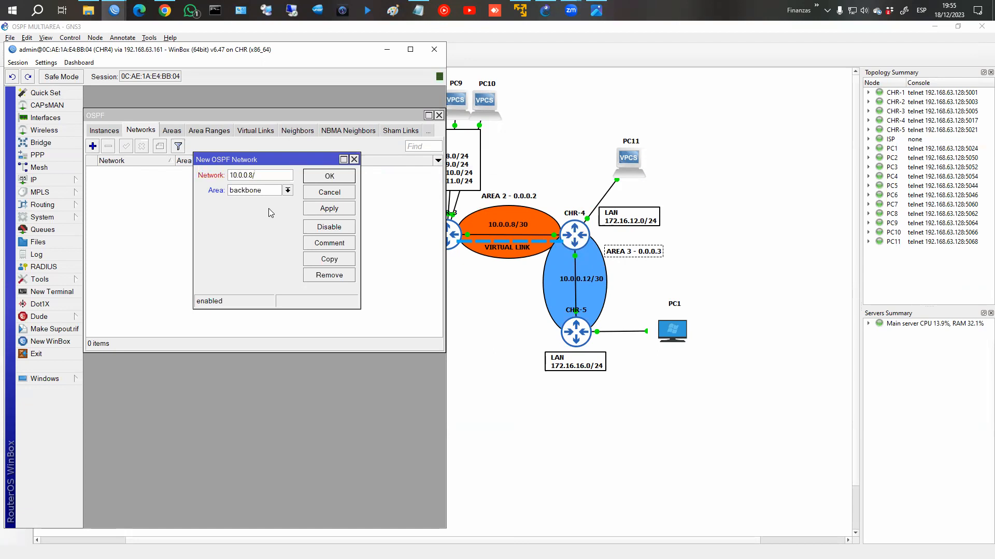
type("/30")
left_click(253, 191)
left_click(254, 202)
left_click(329, 176)
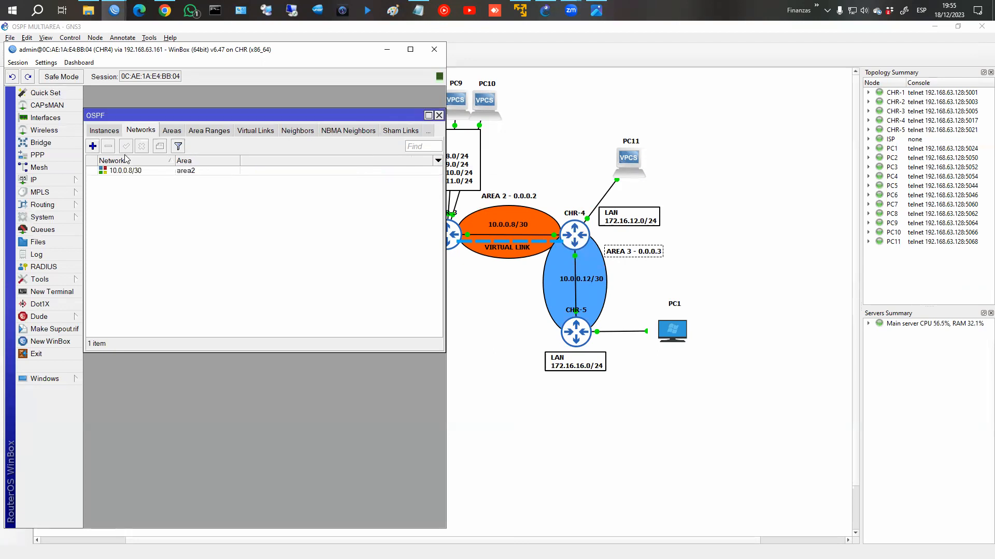
Step: Add the OSPF network 10.0.0.12/30 on CHR4 and assign it to area3
left_click(93, 146)
type("10")
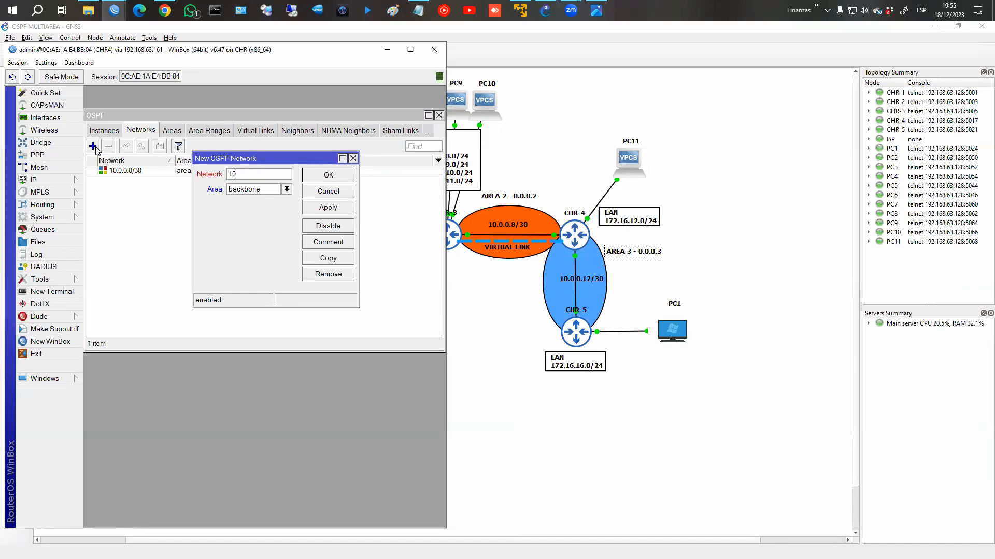
type("0.0.0.12/30")
left_click(287, 189)
left_click(247, 208)
left_click(329, 175)
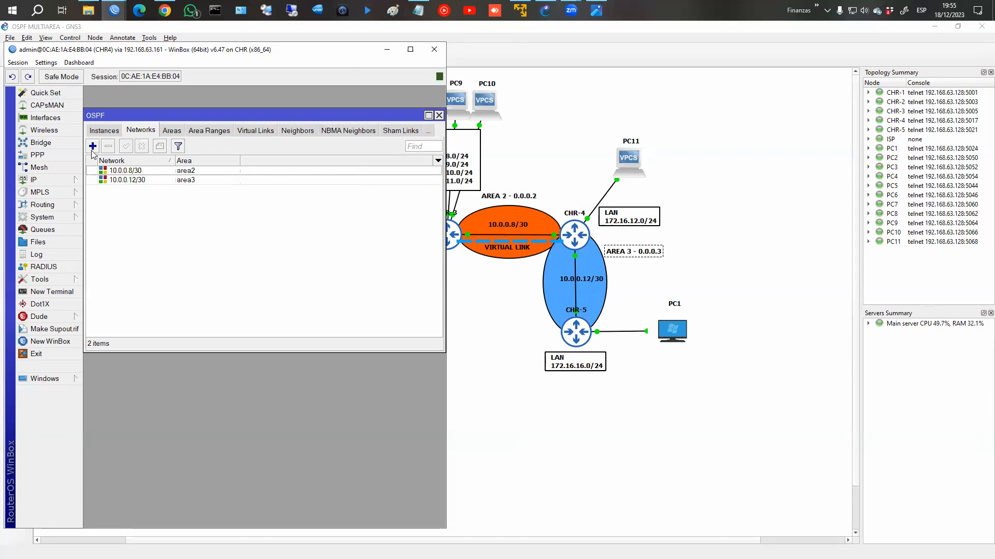
Step: Open CHR4's IP address list and place it below the OSPF window for reference
left_click(83, 182)
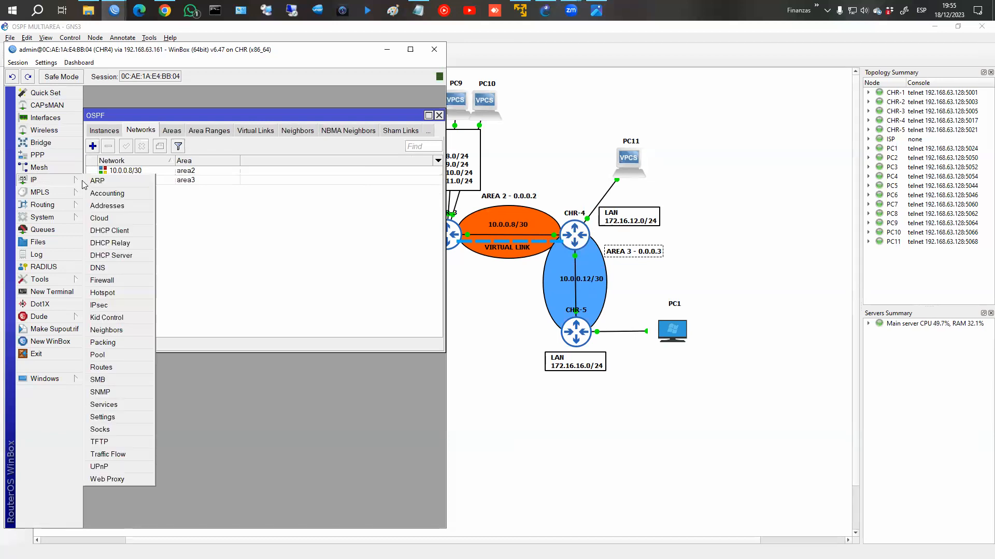
left_click(107, 206)
left_click_drag(282, 124, 292, 366)
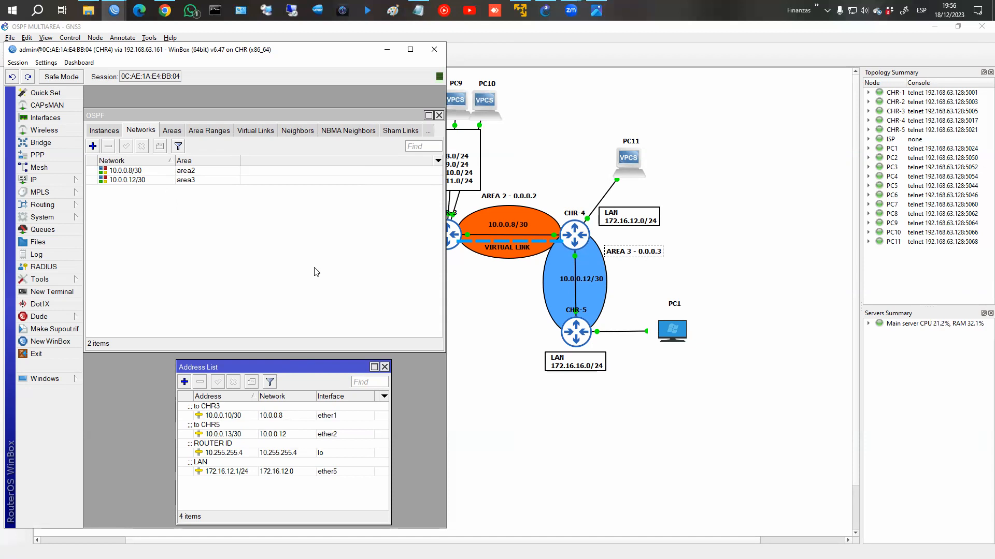
Step: Add the OSPF network 172.16.12.0/24 on CHR4 and assign it to area3
left_click(93, 149)
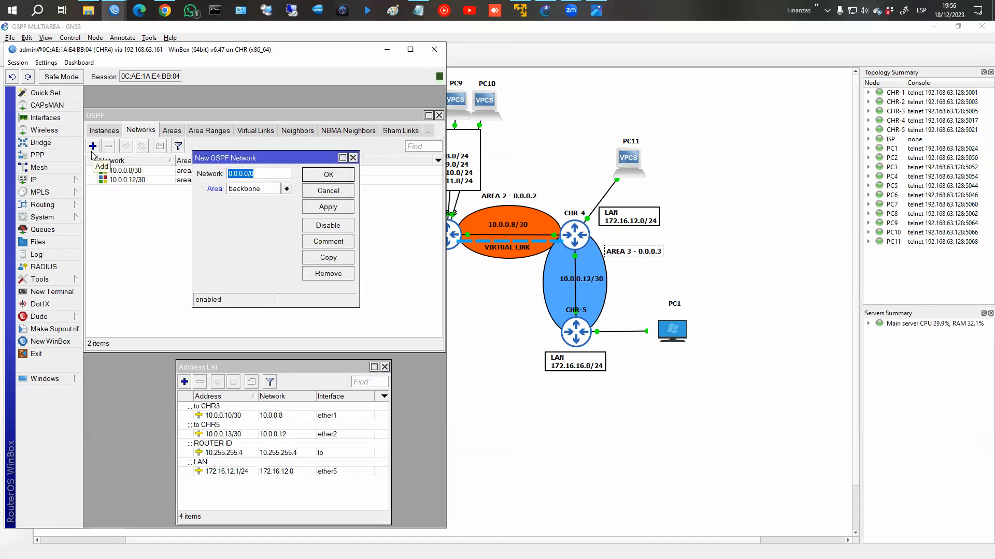
type("172.1")
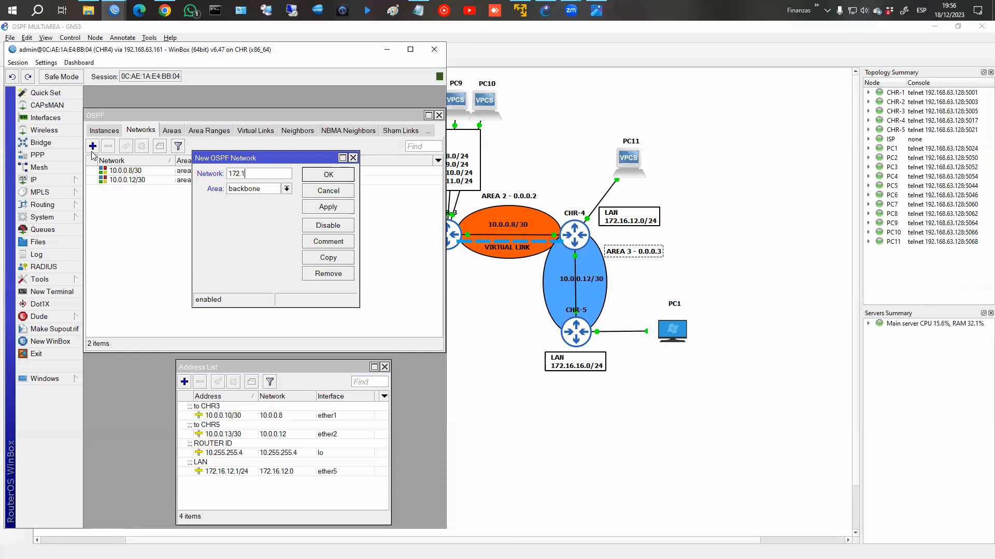
type("6.12.0/24")
left_click(272, 190)
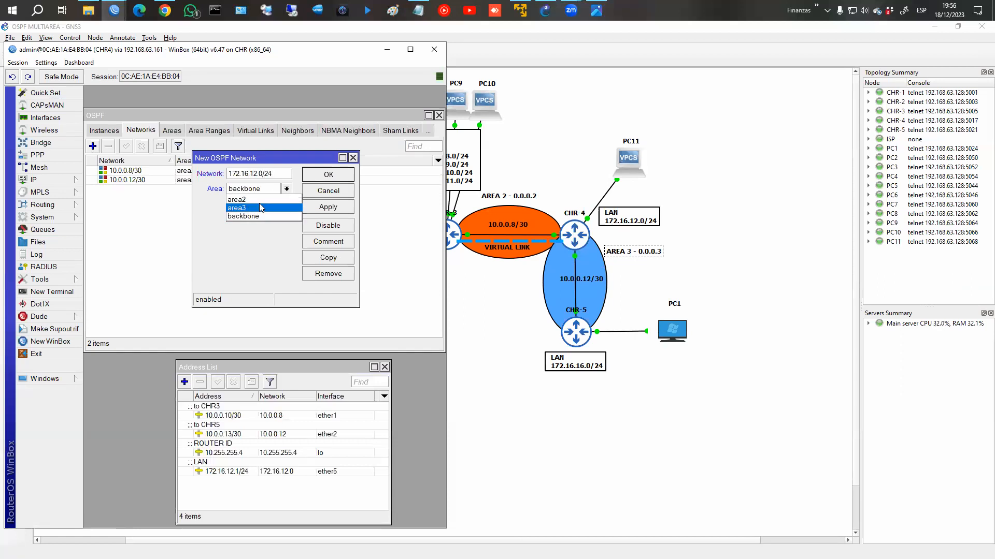
left_click(249, 218)
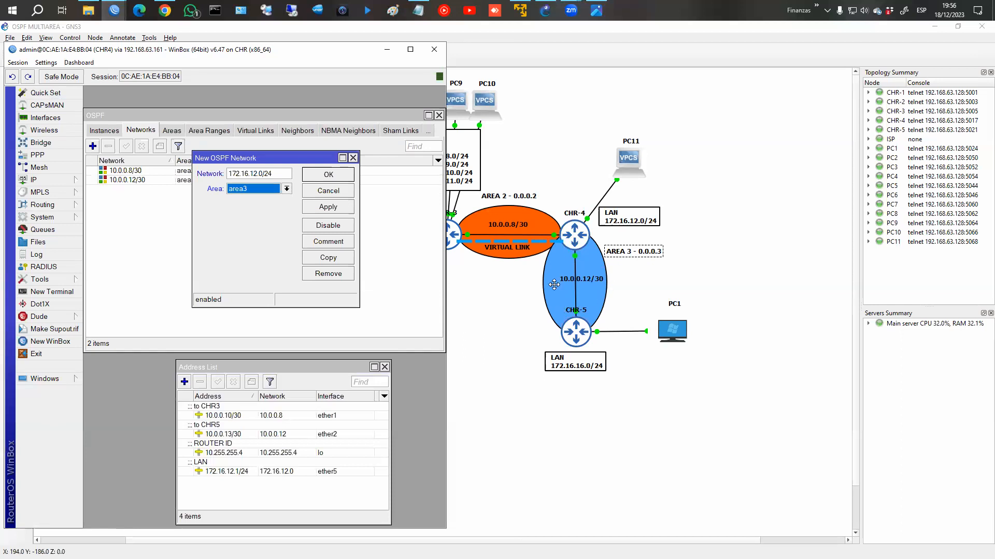
left_click(337, 175)
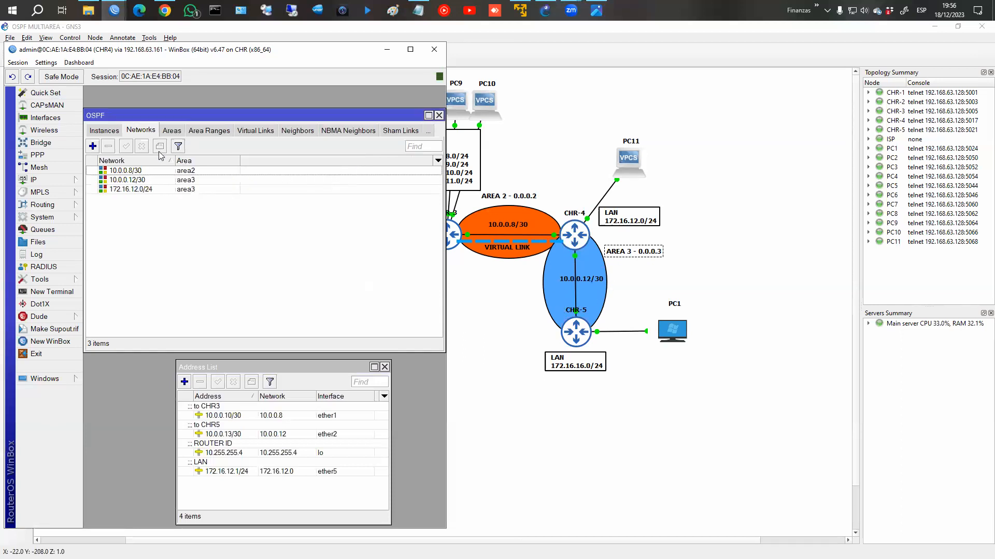
Step: Add ether5 as a passive OSPF interface on CHR4
left_click(429, 132)
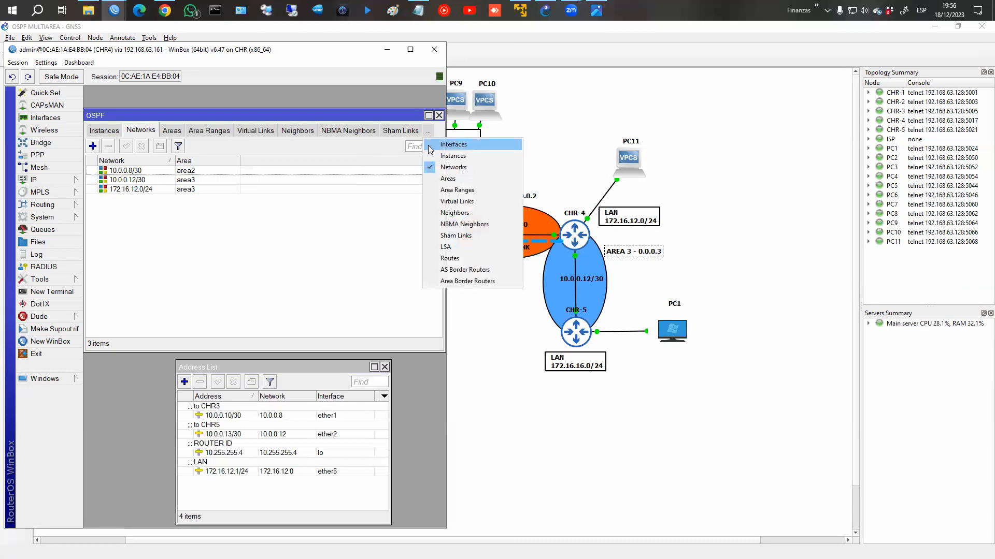
left_click(453, 145)
left_click(92, 147)
left_click(255, 214)
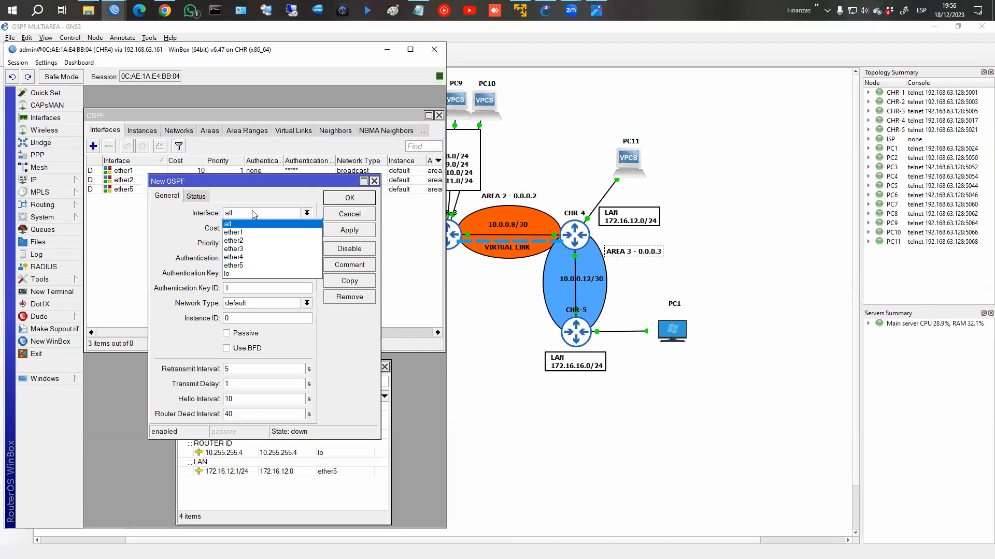
left_click(257, 266)
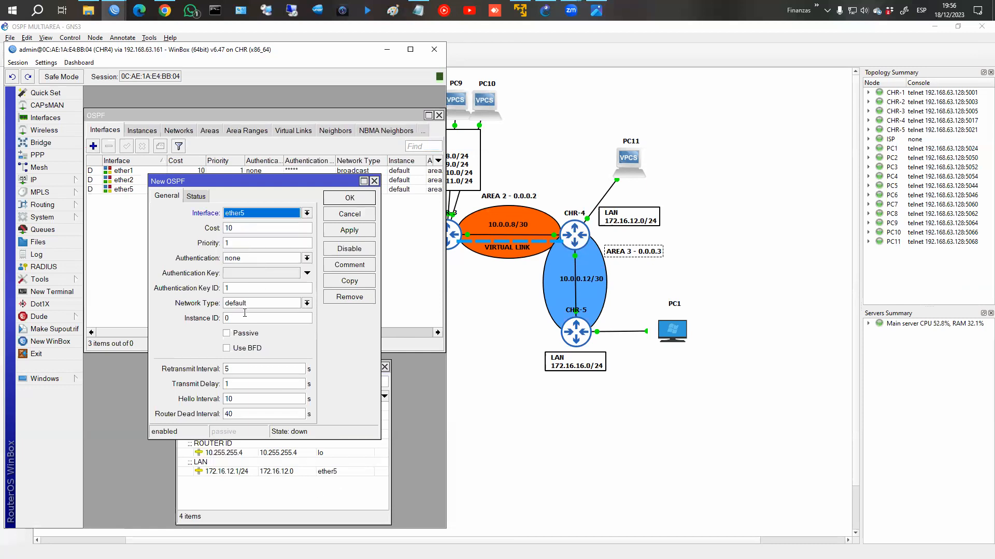
left_click(245, 334)
left_click(344, 200)
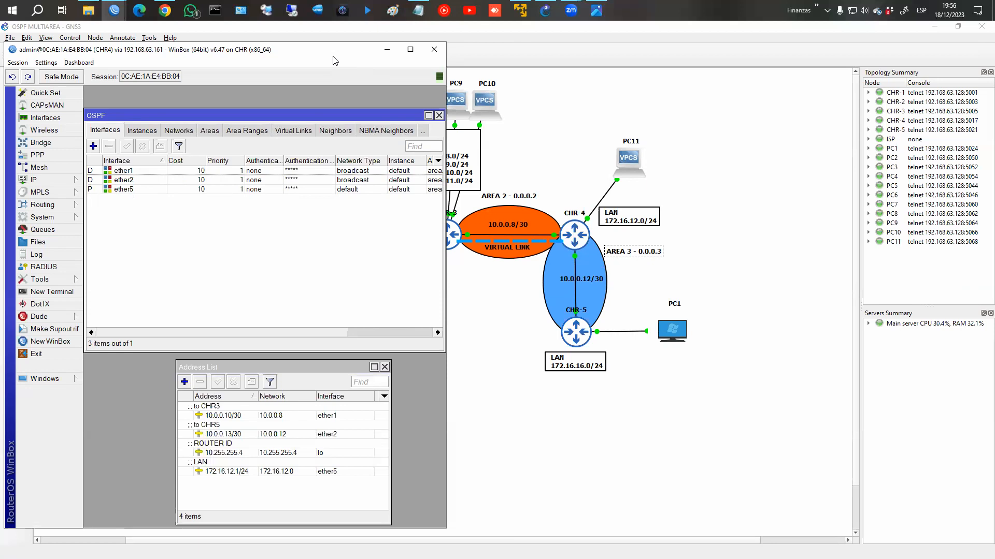
Step: Bring up CHR3's session beside CHR4's and compare the OSPF neighbors of both routers
mouse_move(114, 11)
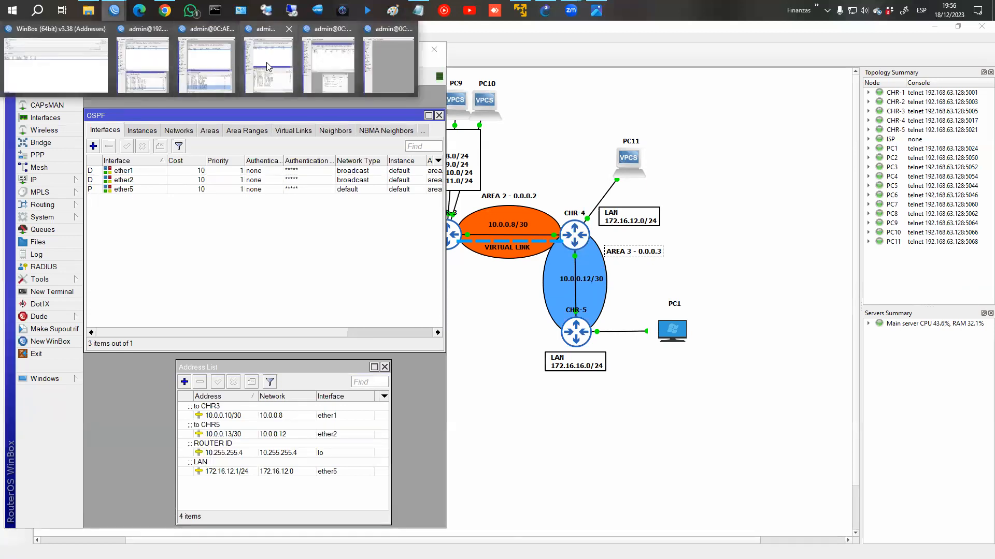
left_click(268, 66)
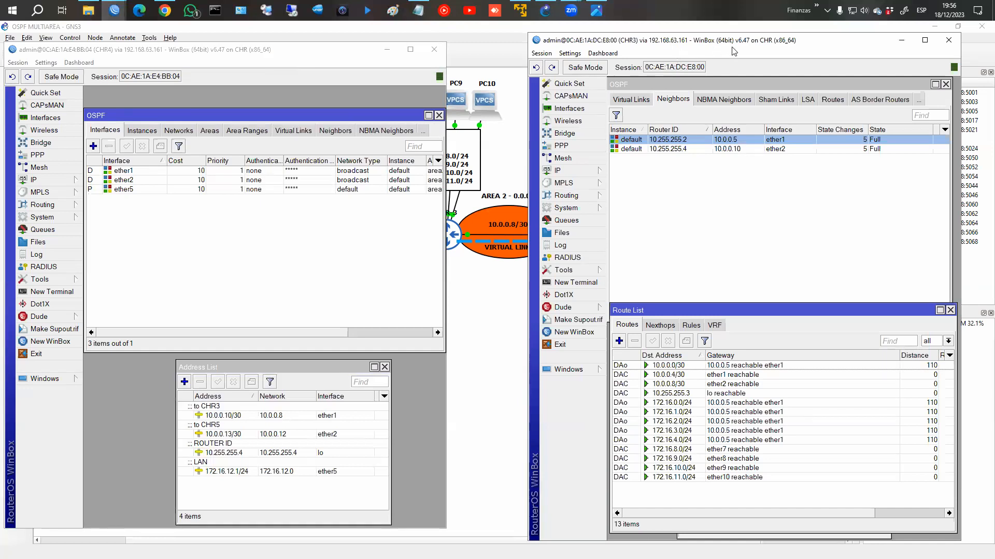
left_click_drag(732, 46, 749, 43)
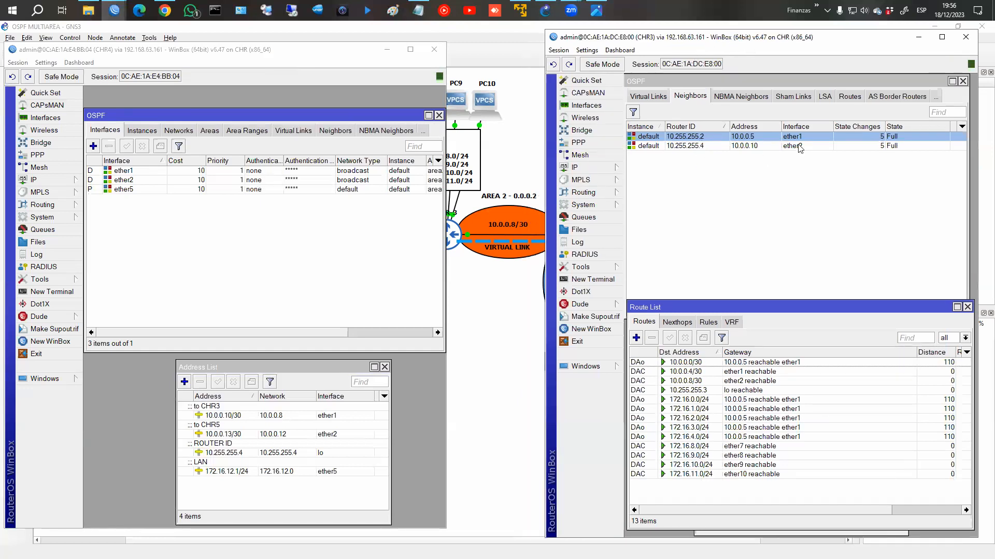
left_click(578, 167)
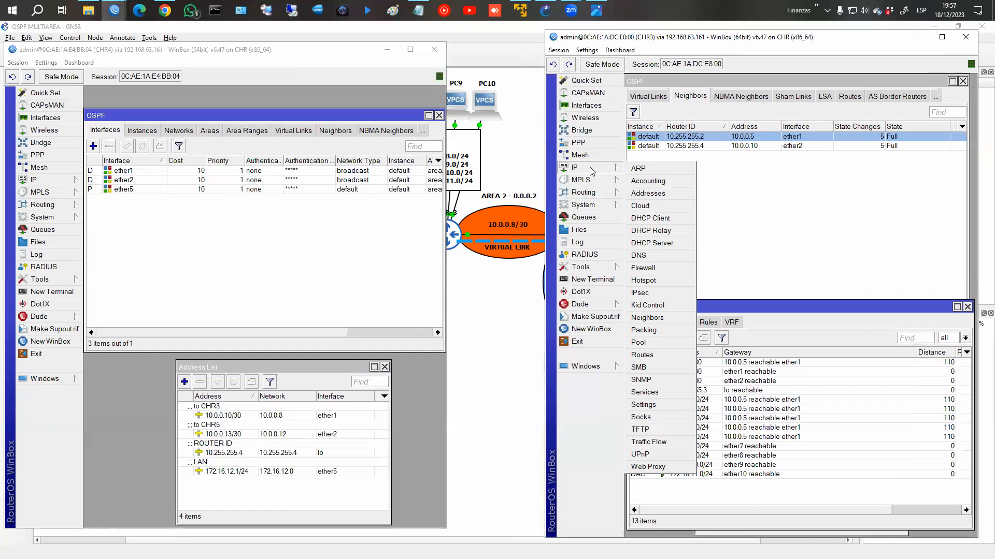
left_click(768, 221)
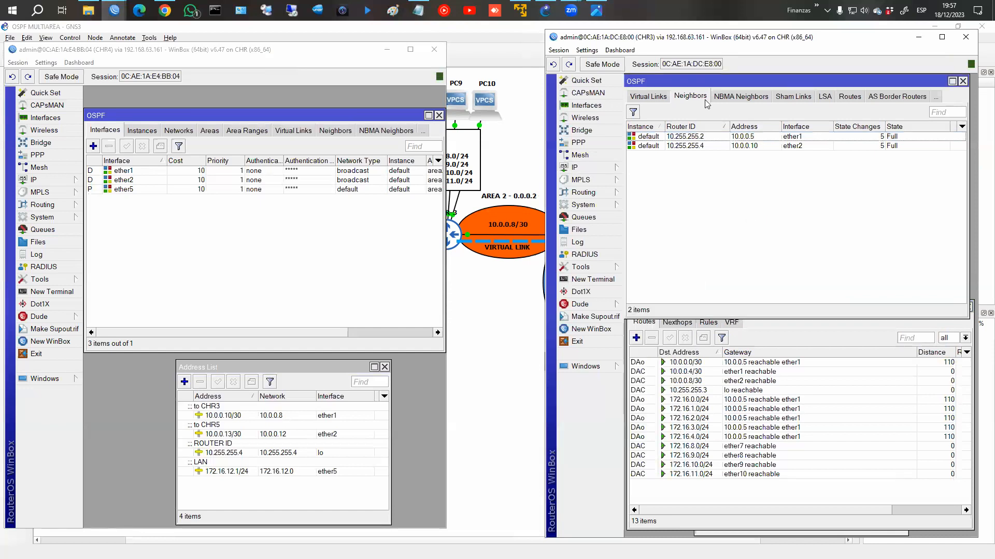
left_click(682, 146)
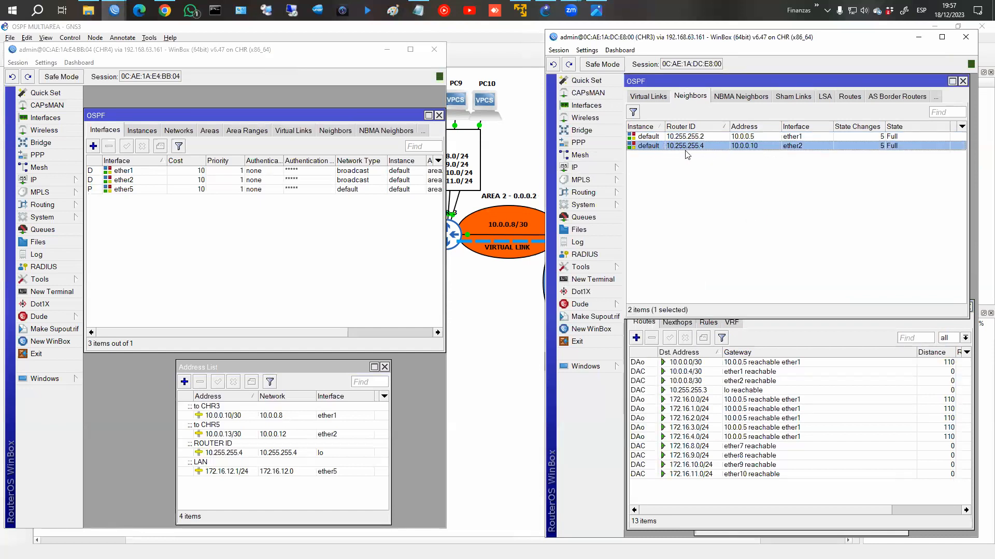
left_click(319, 140)
left_click(318, 136)
left_click_drag(182, 119, 184, 101)
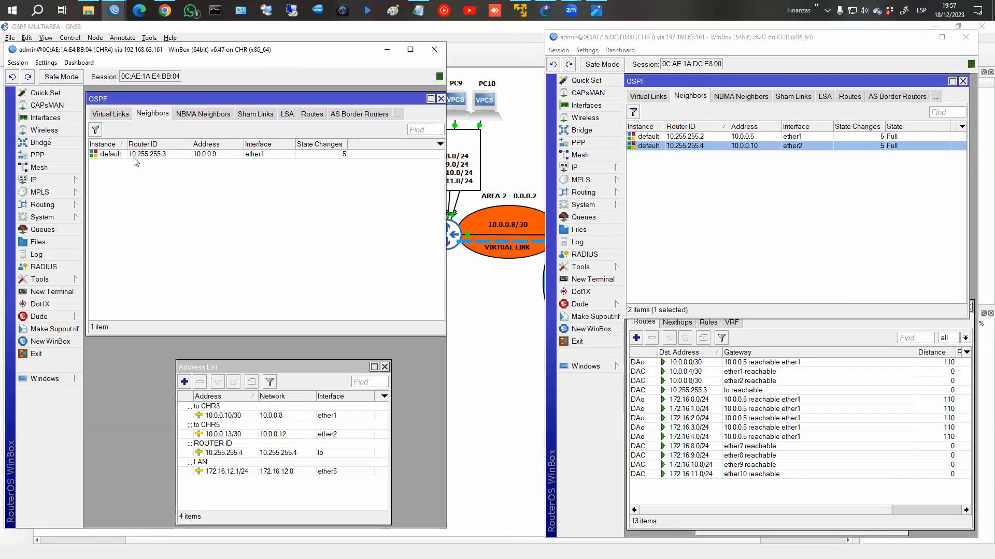
mouse_move(233, 136)
left_mouse_down()
mouse_move(287, 261)
mouse_move(196, 158)
mouse_move(252, 213)
mouse_move(250, 243)
left_mouse_up()
mouse_move(710, 222)
left_mouse_down()
mouse_move(702, 209)
mouse_move(707, 225)
left_mouse_up()
mouse_move(718, 222)
left_mouse_down()
mouse_move(754, 226)
mouse_move(723, 253)
left_mouse_up()
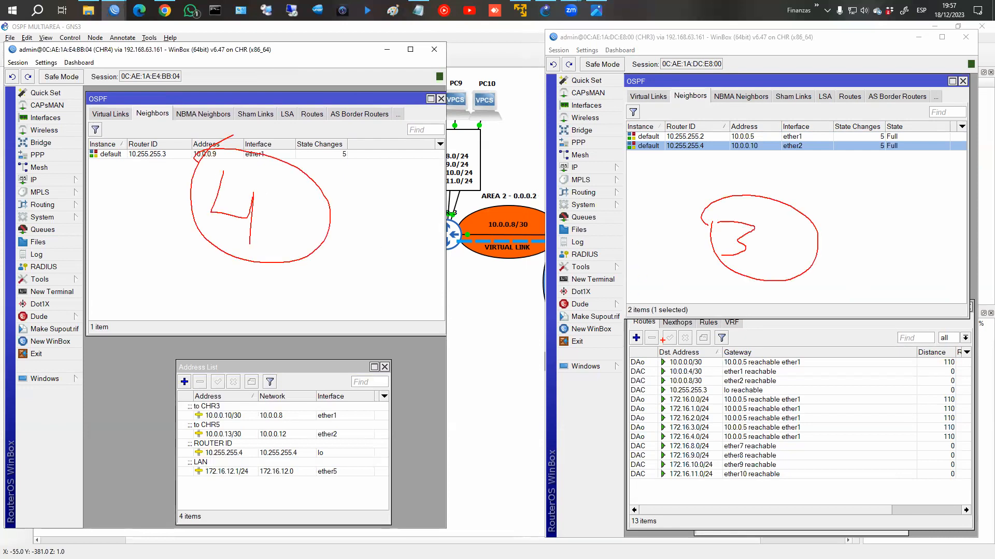
key("Escape")
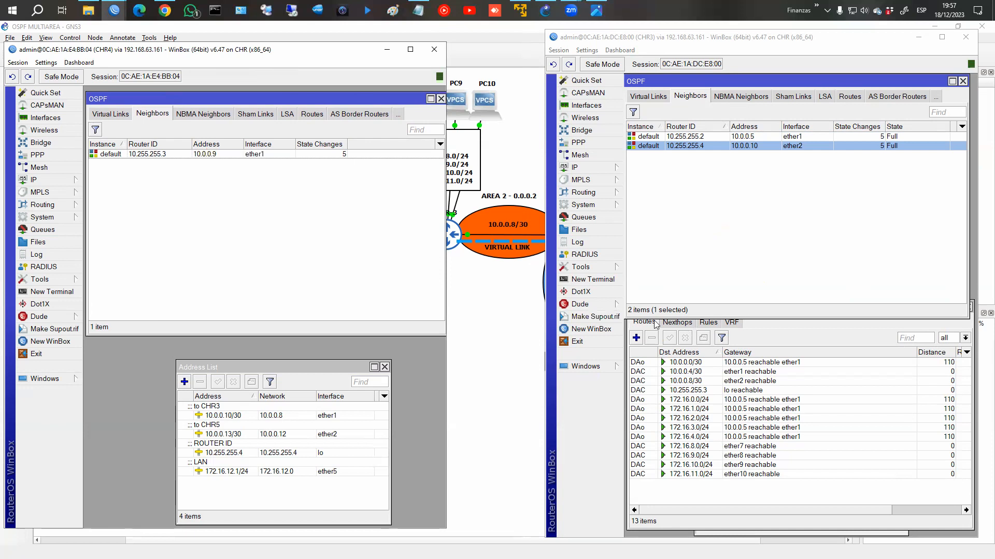
Step: Open CHR4's route list below its OSPF neighbors and examine the routes learned through OSPF
left_click(57, 181)
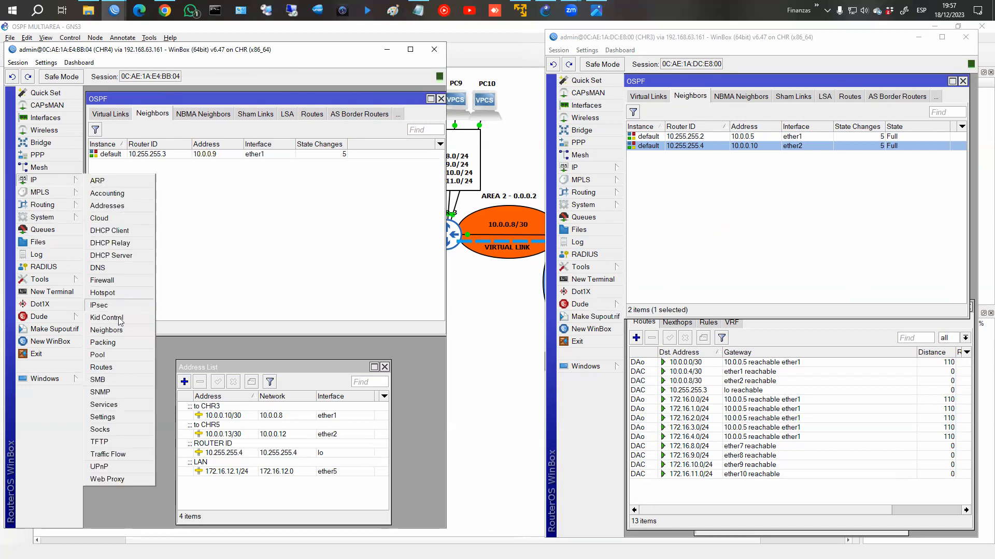
left_click(132, 366)
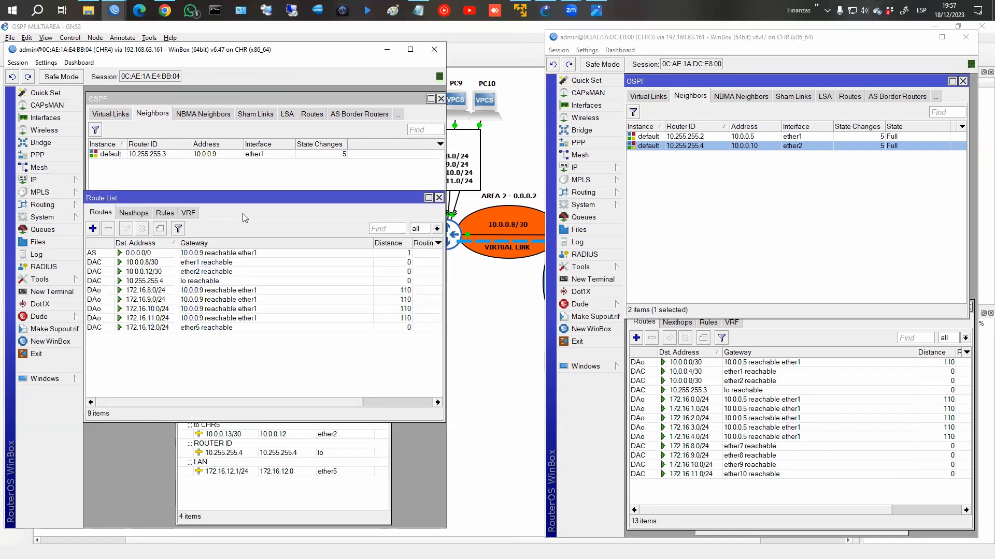
left_click_drag(269, 198, 270, 304)
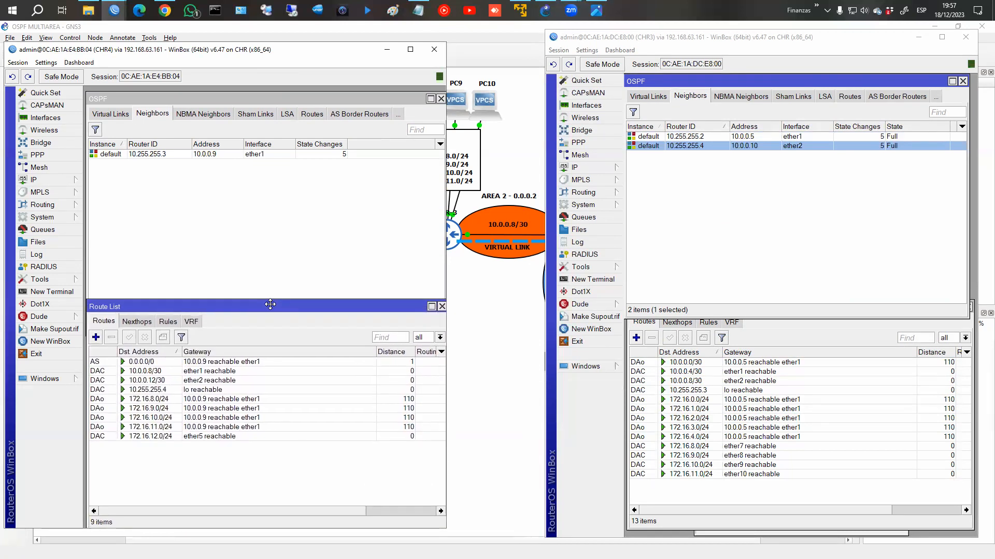
left_click_drag(268, 100, 269, 94)
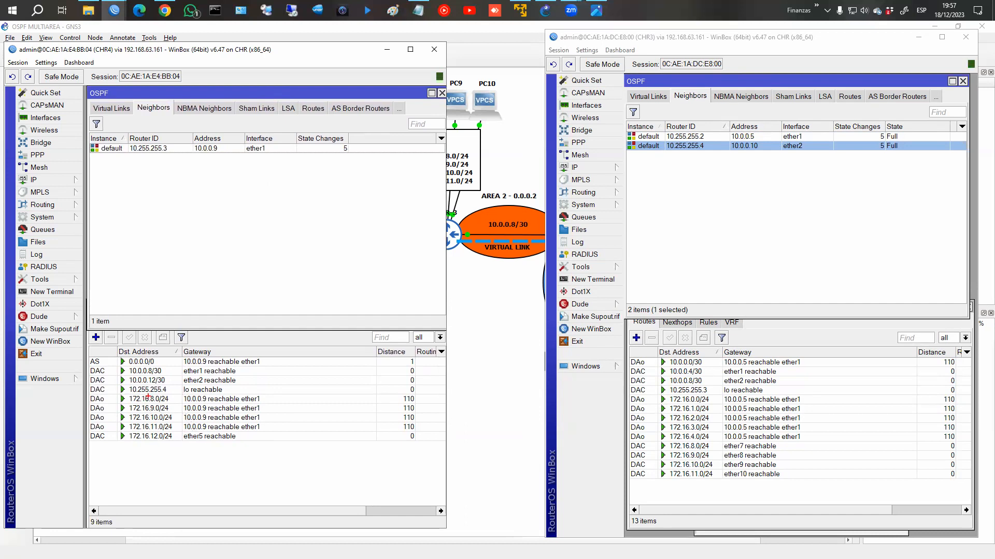
left_click_drag(147, 396, 160, 433)
key("Escape")
Step: Reassign CHR4's OSPF network 172.16.12.0/24 to area2
left_click(399, 108)
left_click(414, 144)
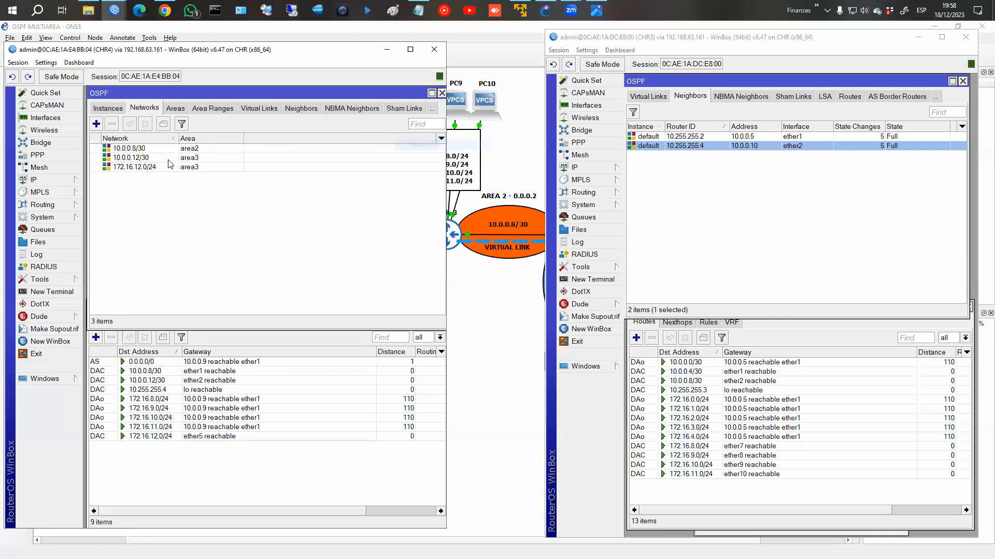
left_click(169, 166)
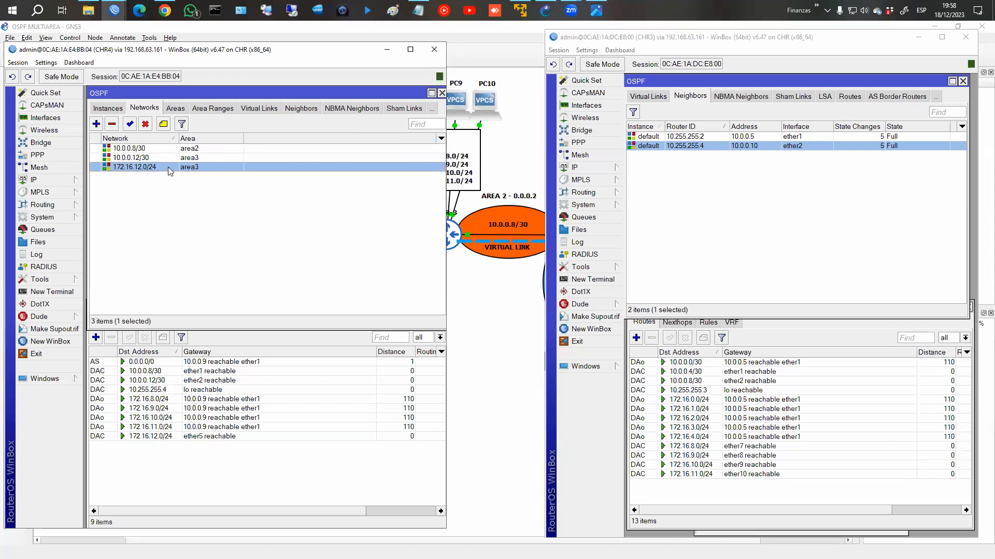
double_click(169, 166)
left_click(261, 193)
left_click(237, 200)
left_click(329, 174)
Step: Inspect the details of the 172.16.12.0/24 route in CHR3's route list and close them
left_click(697, 483)
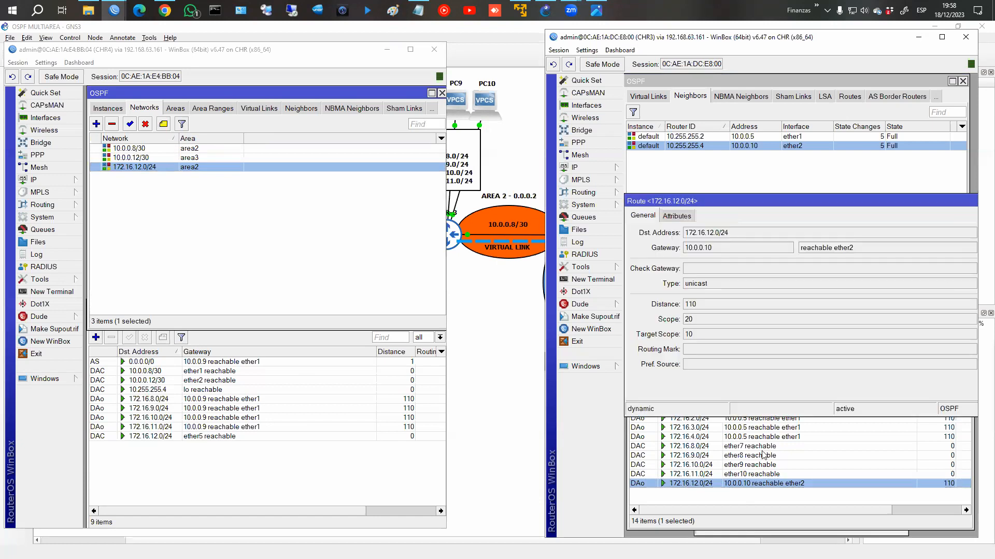
left_click_drag(933, 199, 837, 214)
left_click(900, 230)
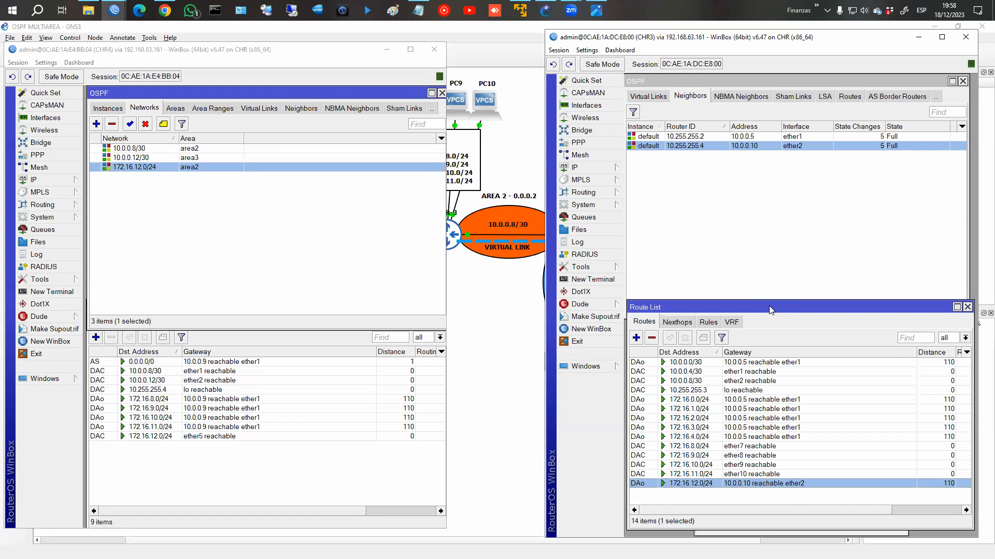
Step: Switch to CHR5's WinBox session and set the default OSPF instance's router ID to 10.255.255.5
left_click(545, 10)
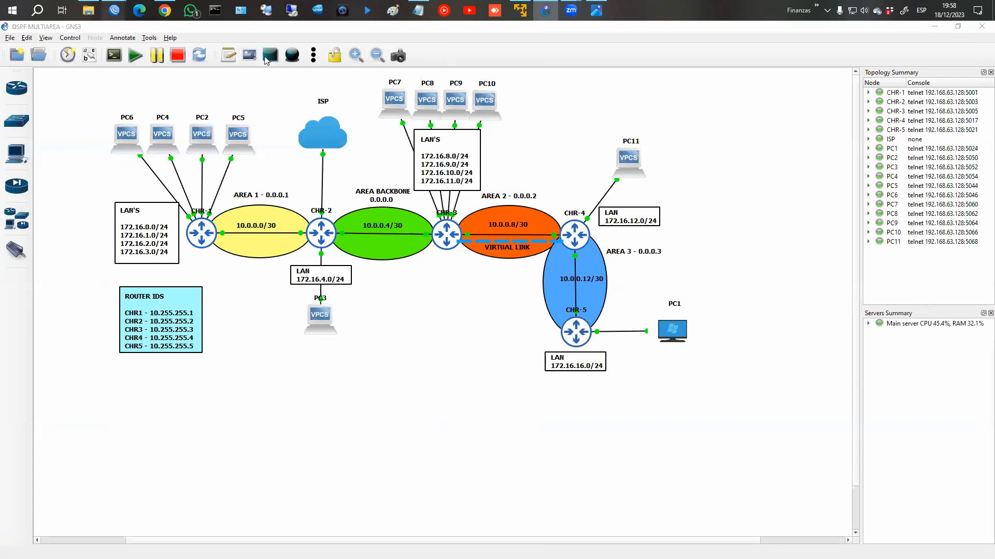
mouse_move(116, 8)
left_click(358, 62)
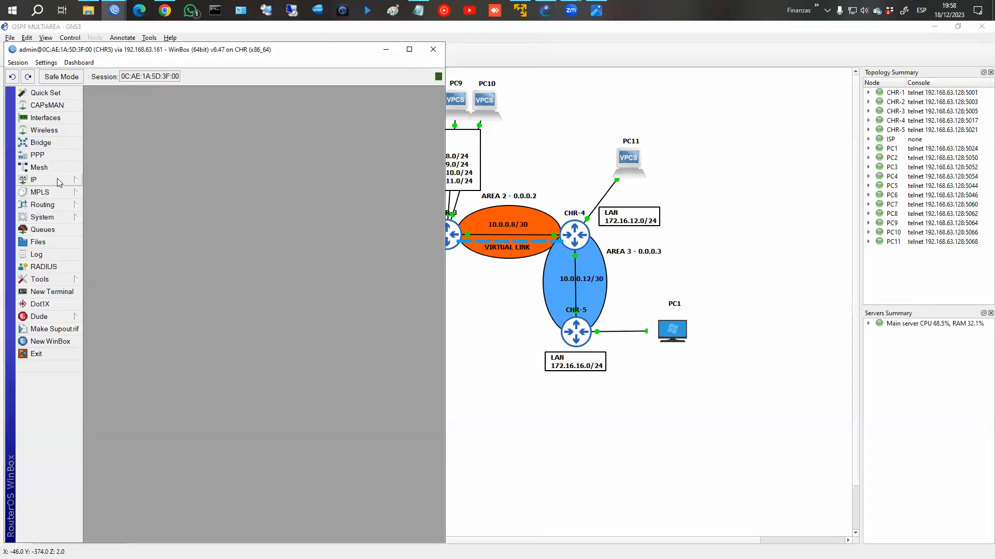
left_click(57, 205)
left_click(99, 255)
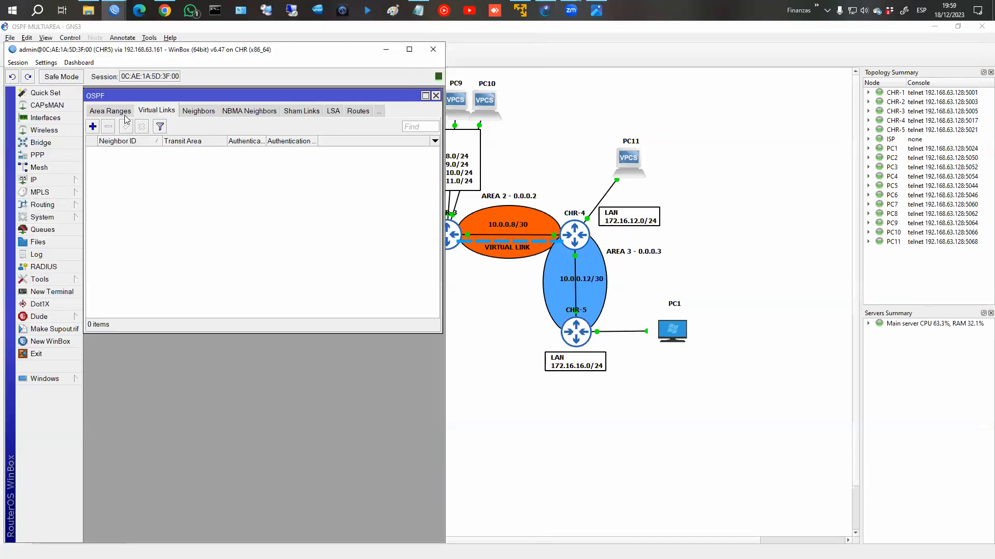
left_click(422, 110)
left_click(403, 136)
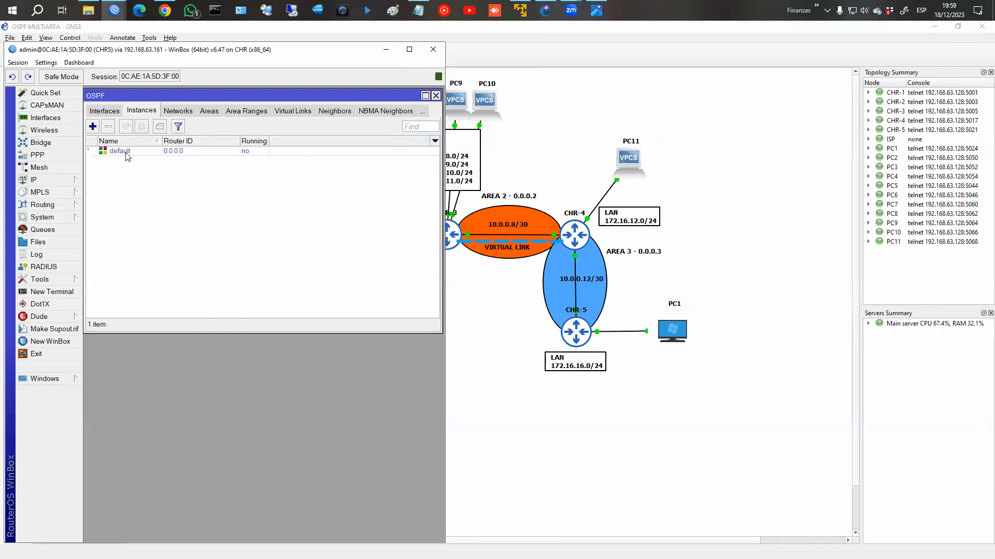
double_click(125, 151)
key("Tab")
type("10.255.255.")
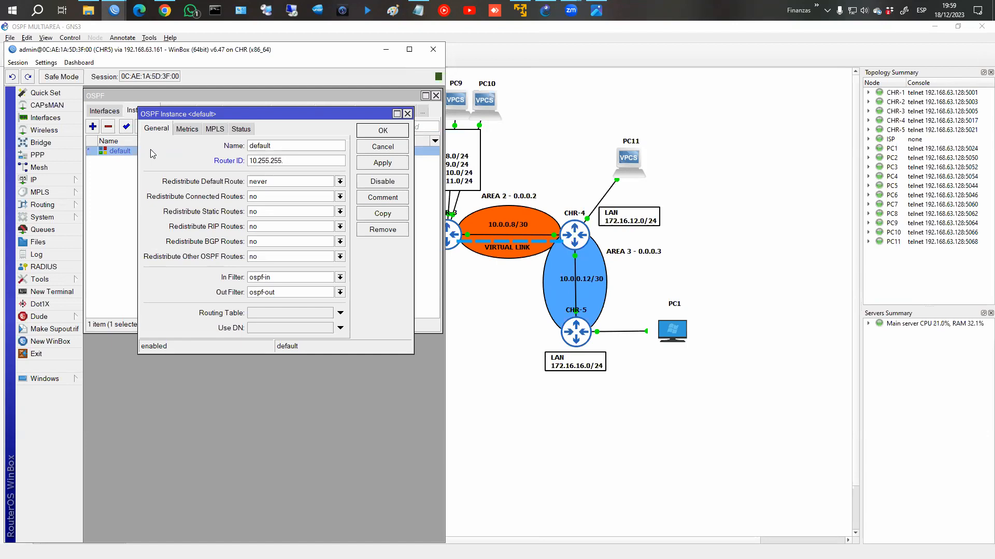
type("5")
key("Return")
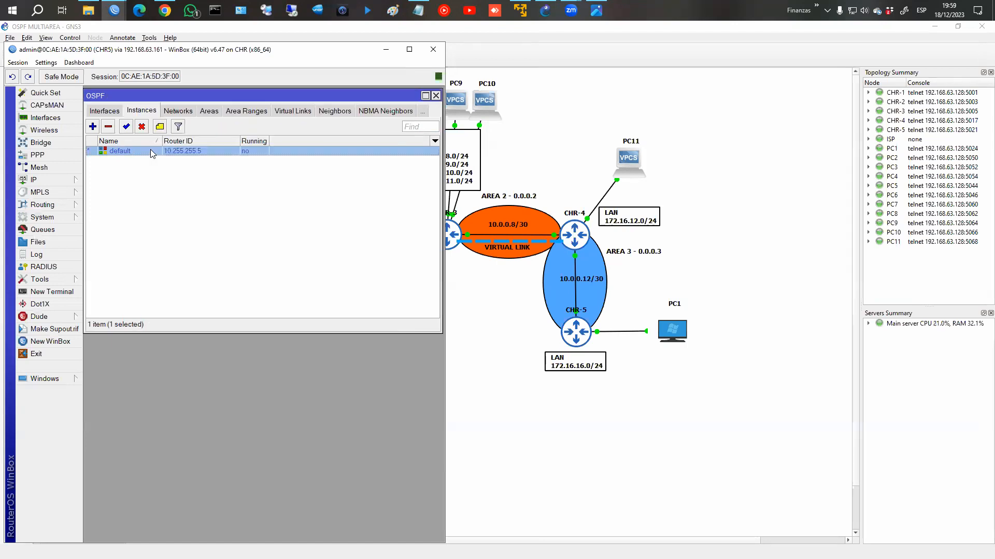
Step: Add an OSPF area named area3 with area ID 0.0.0.3 on CHR5
left_click(208, 112)
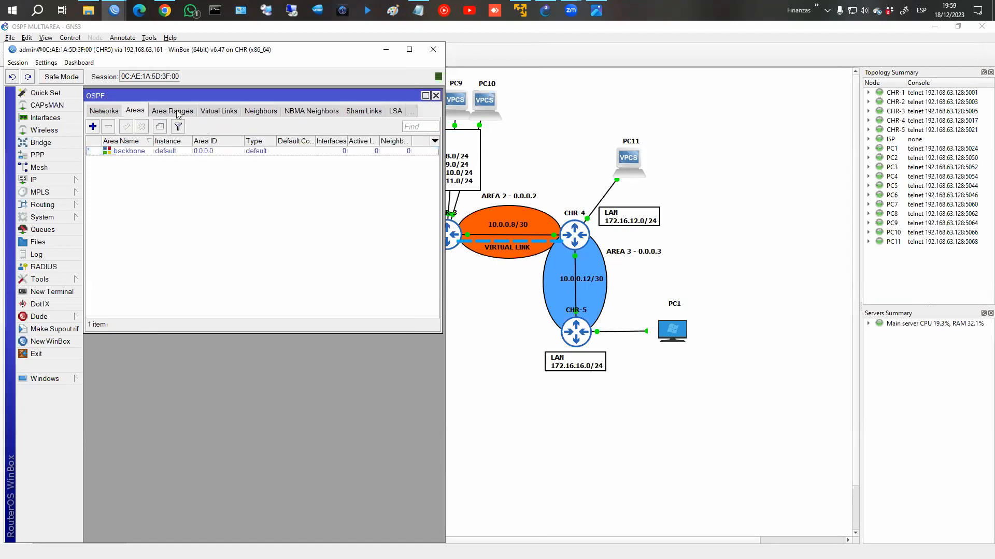
left_click(93, 127)
type("area3")
key("Tab")
key("Tab")
key("Tab")
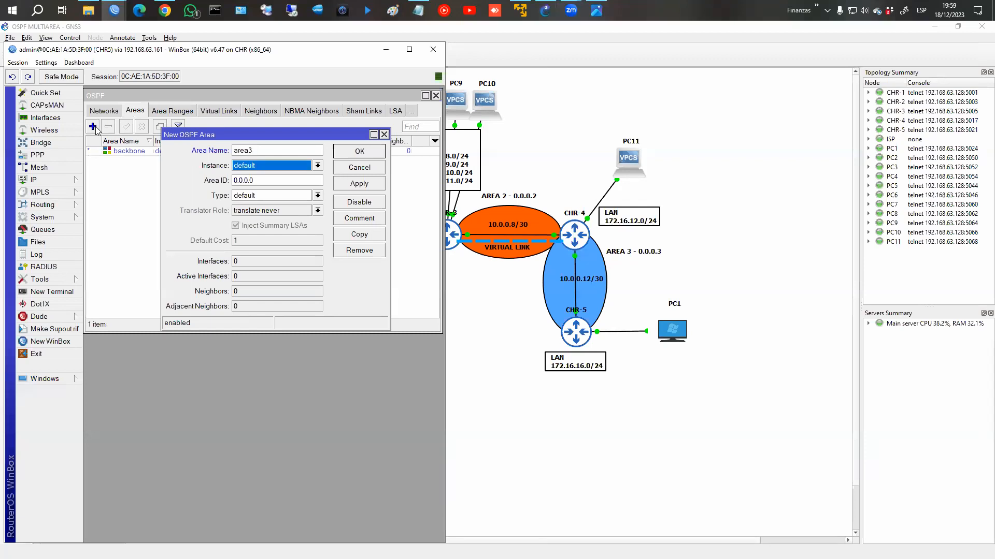
key("shift+Tab")
type("0.0.0.3")
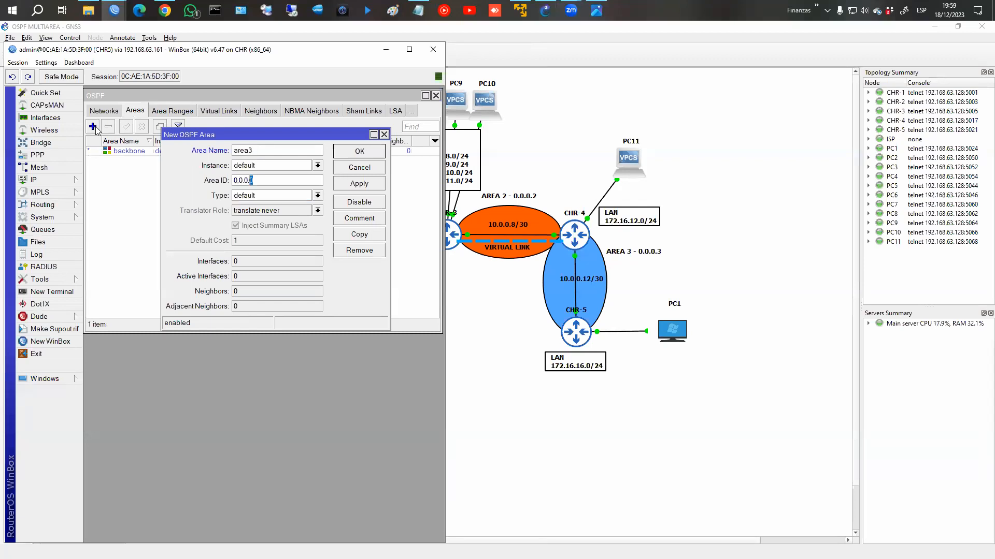
key("Return")
Step: Add the OSPF network 10.0.0.12/30 to area3 on CHR5
left_click(98, 112)
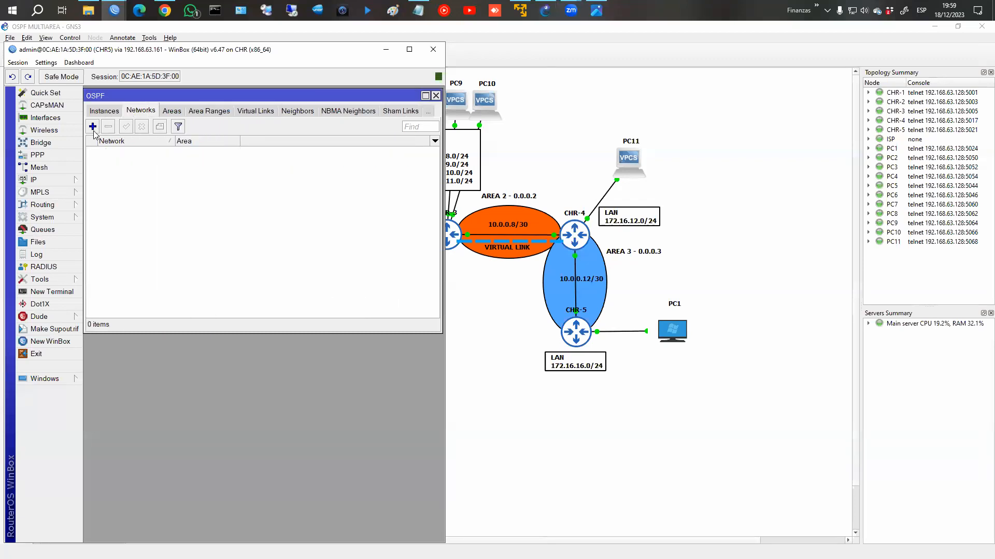
left_click(93, 127)
type("10.0.0.")
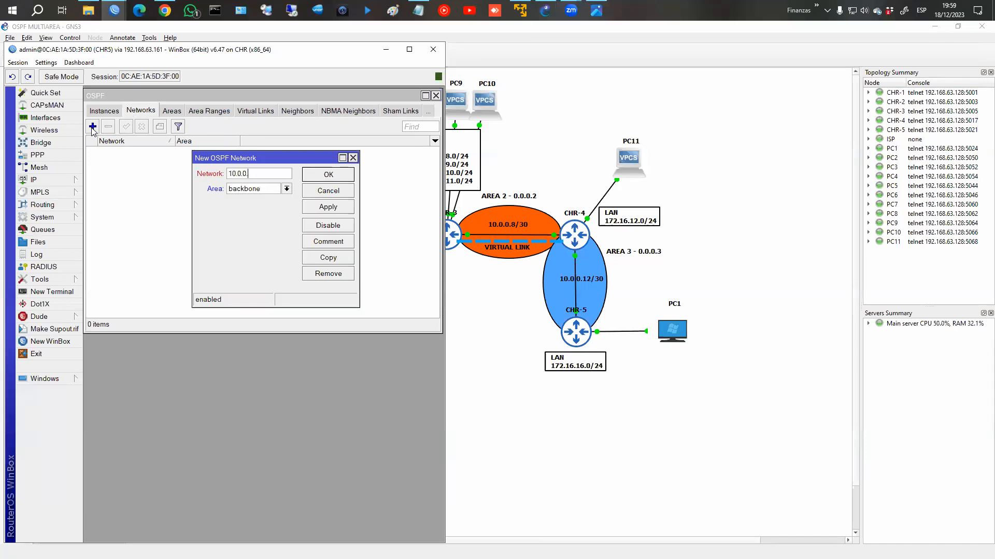
type("12/30")
left_click(250, 191)
left_click(244, 200)
key("Return")
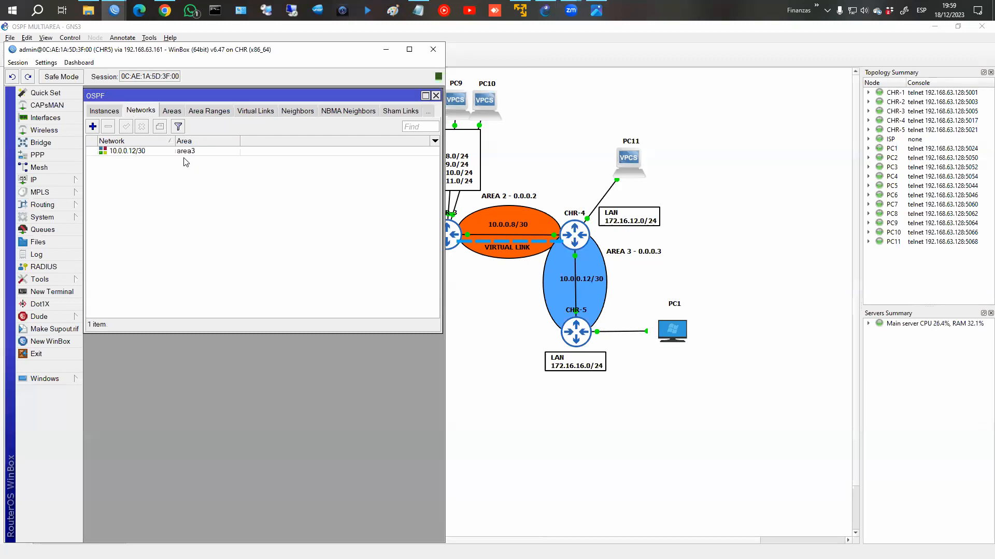
Step: Add CHR5's LAN network 172.16.16.0/24 to OSPF area3
left_click(98, 128)
type("172.16.")
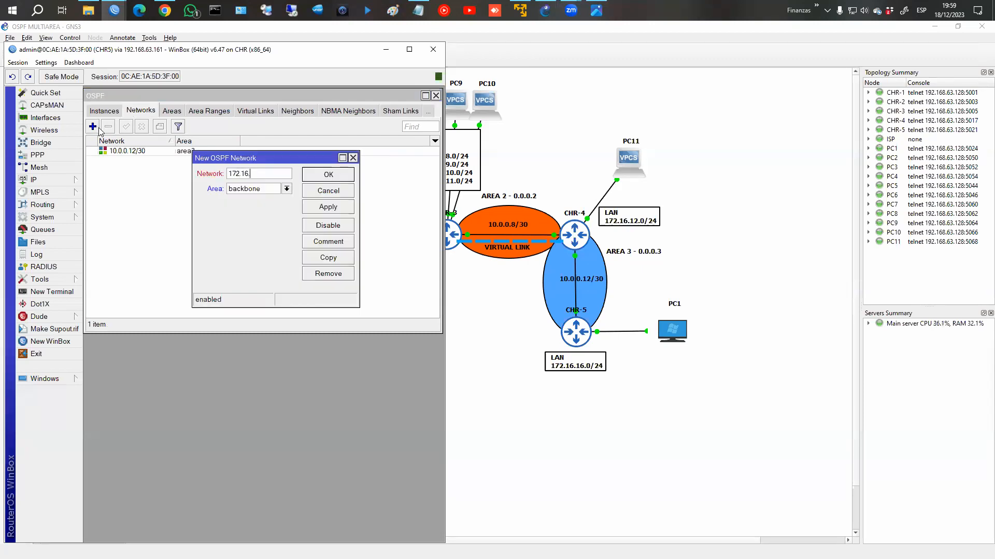
type("16.0/24")
left_click(248, 190)
left_click(249, 199)
left_click(337, 178)
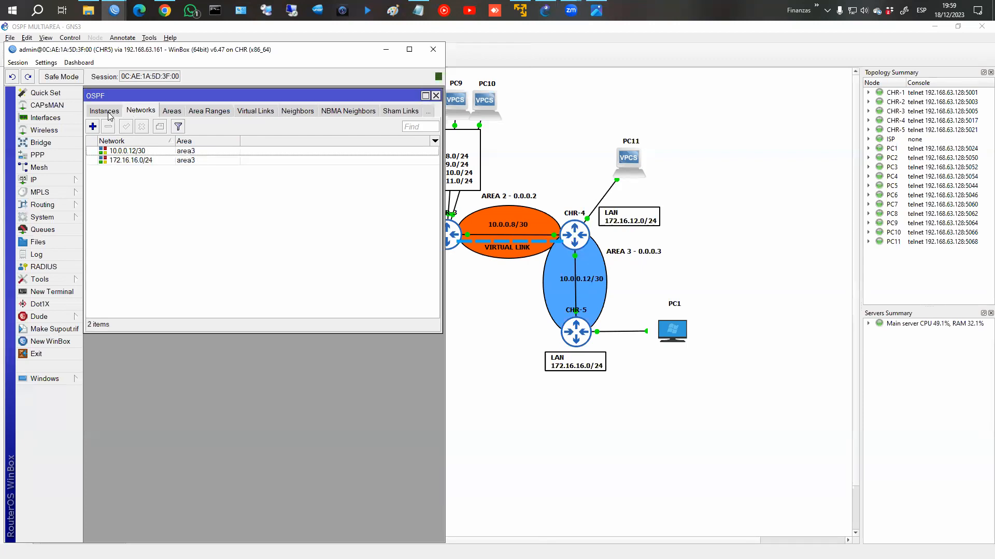
Step: Add ether5 as a passive OSPF interface on CHR5, checking the IP address list for the LAN port before confirming
left_click(105, 111)
left_click(98, 111)
left_click(93, 127)
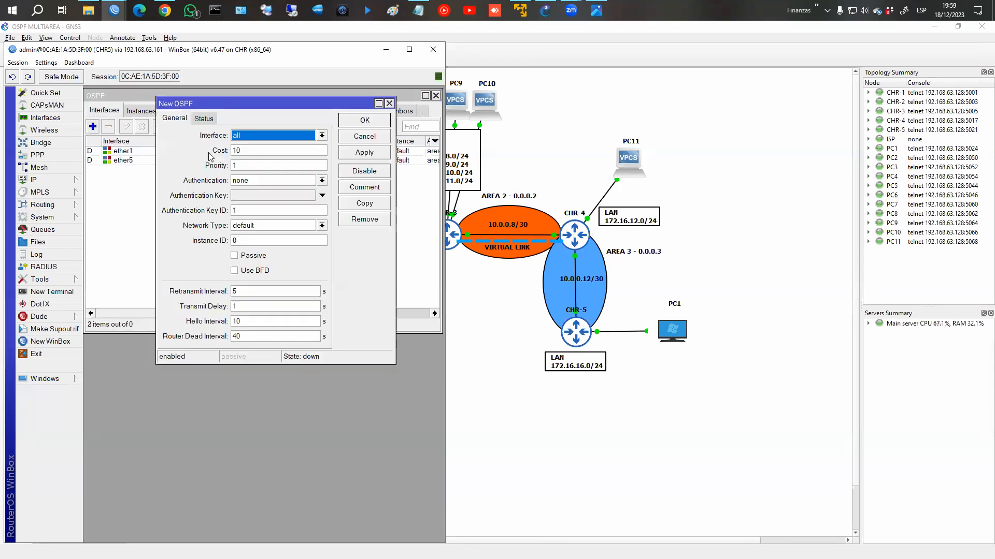
left_click(253, 137)
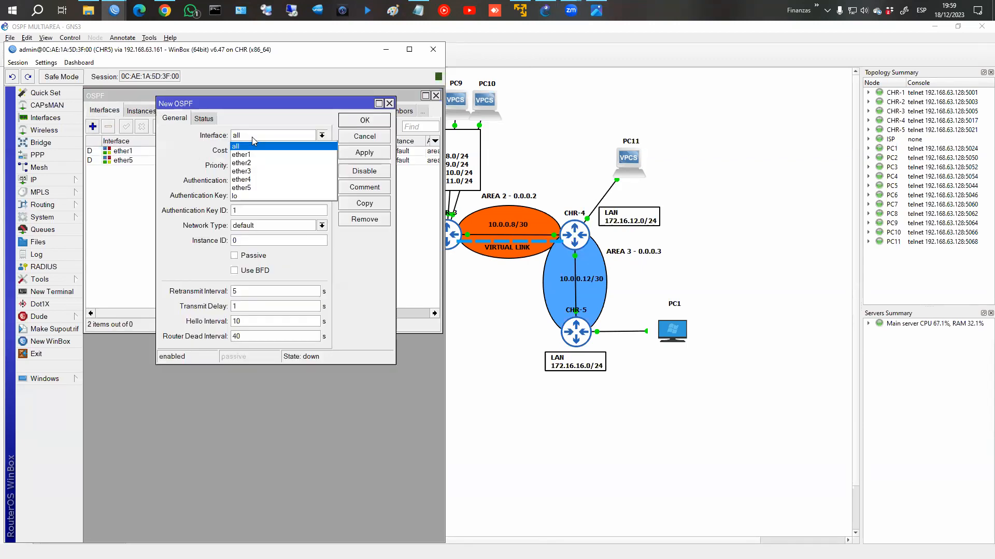
left_click(251, 188)
left_click(55, 180)
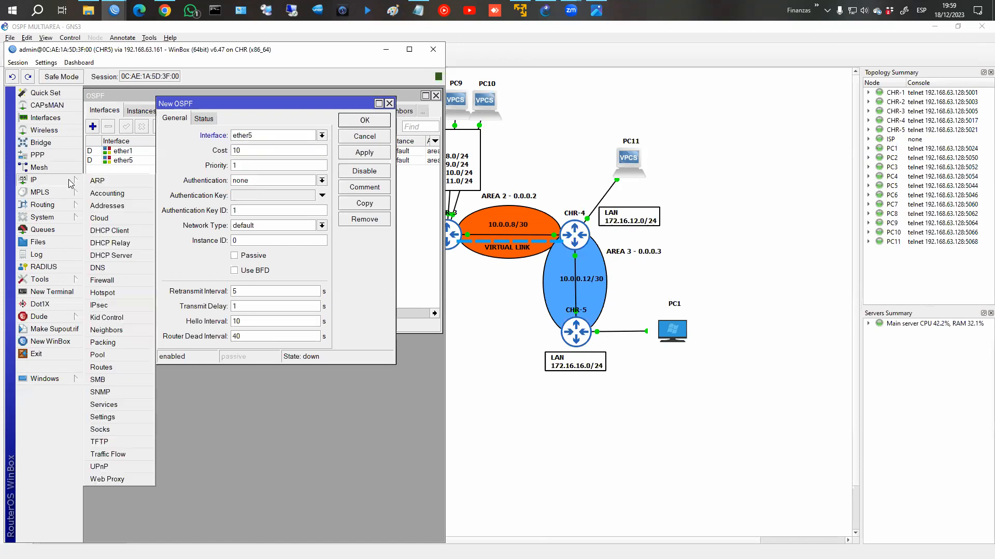
left_click(107, 206)
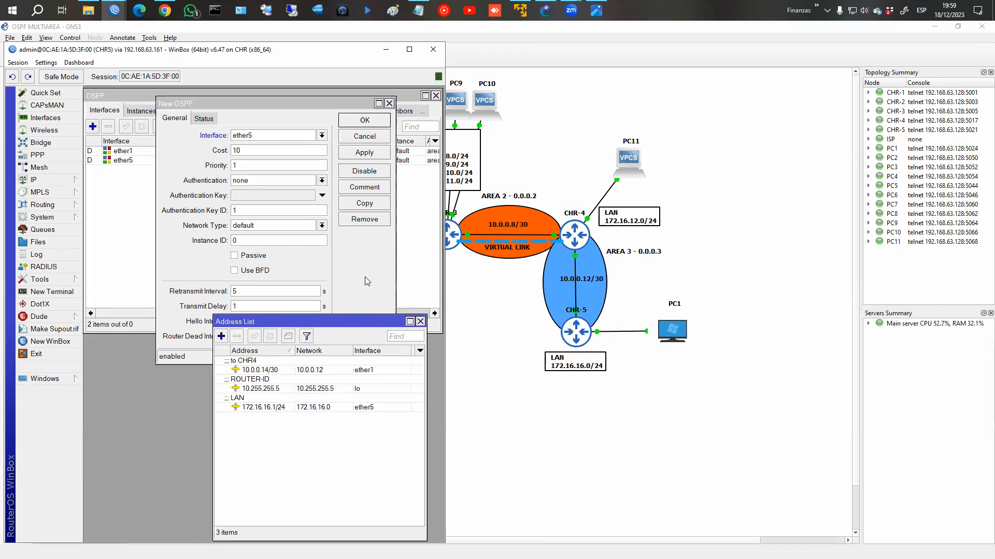
left_click(244, 255)
left_click(365, 122)
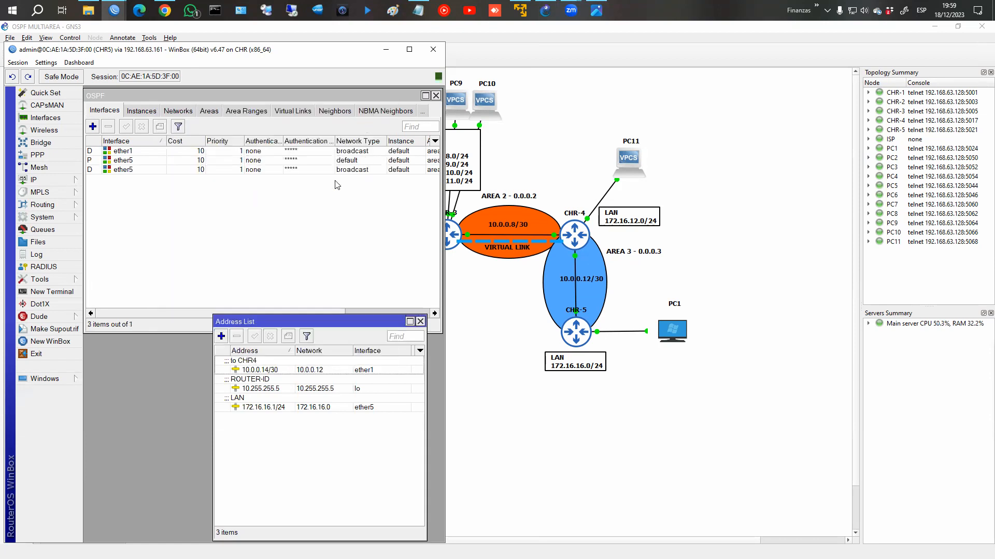
Step: Check CHR5's OSPF neighbors and open the route list below them
left_click(334, 111)
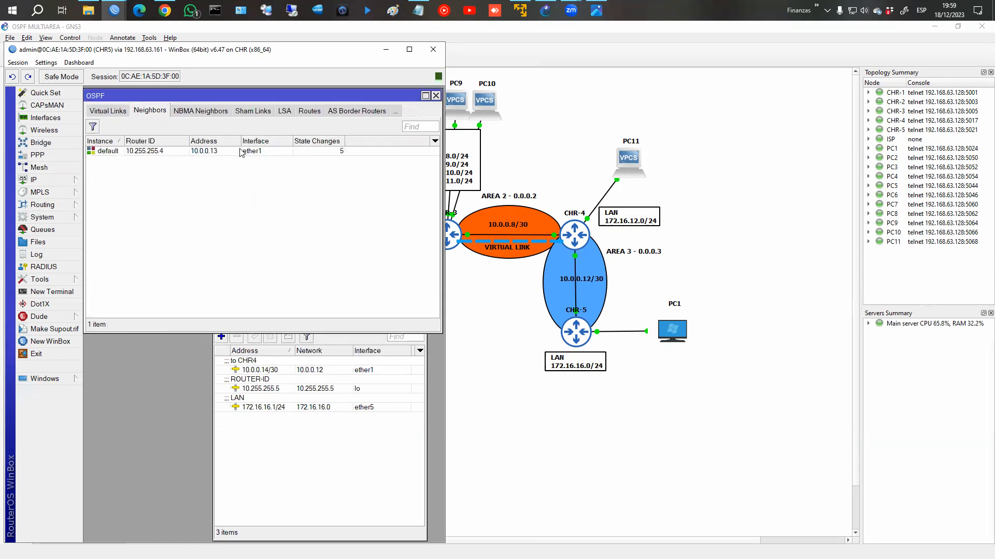
left_click(241, 152)
left_click(41, 179)
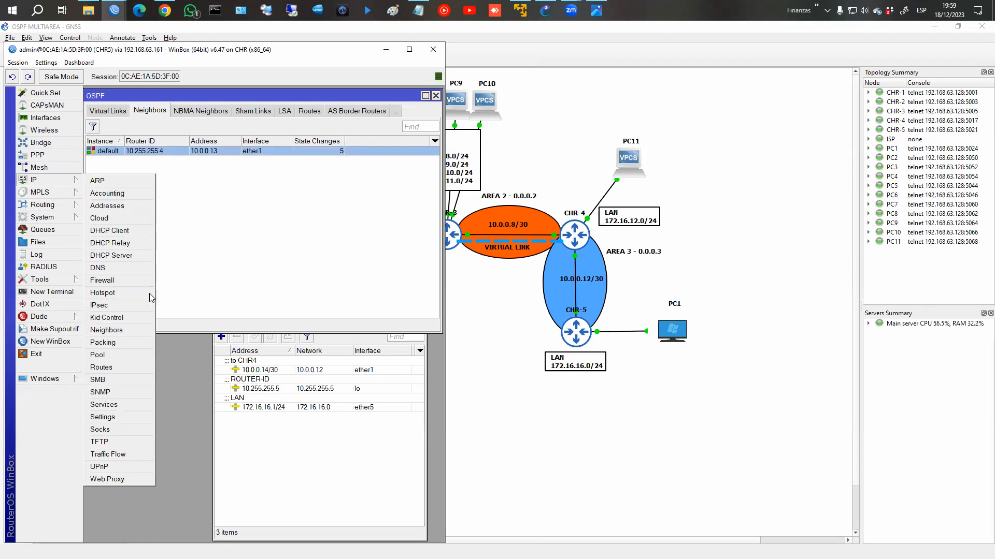
left_click(115, 367)
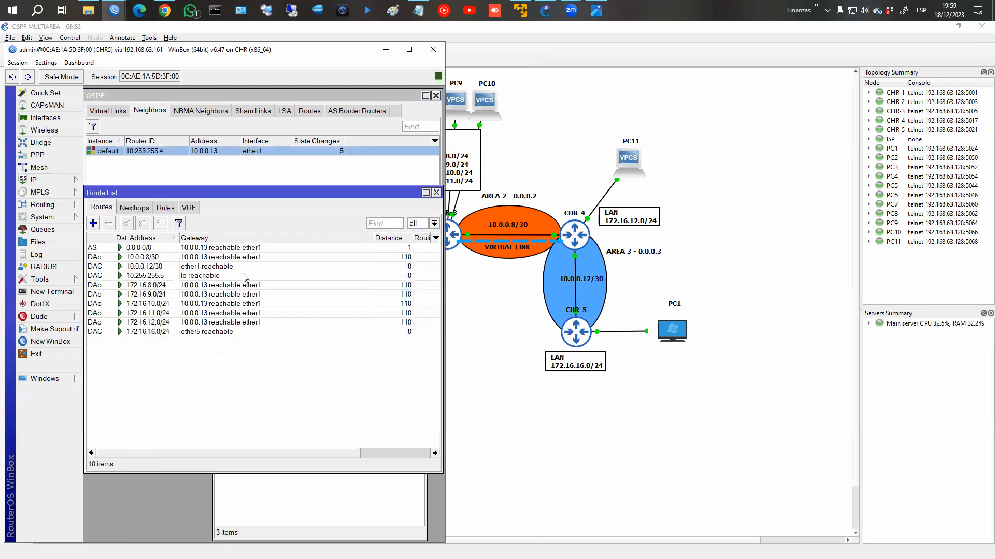
left_click_drag(280, 188, 272, 311)
Step: Examine CHR5's OSPF routes from 172.16.8.0/24 to 172.16.12.0/24, opening and closing the details of the 172.16.12.0/24 route
left_click(162, 416)
left_click(161, 445, "shift")
double_click(161, 445)
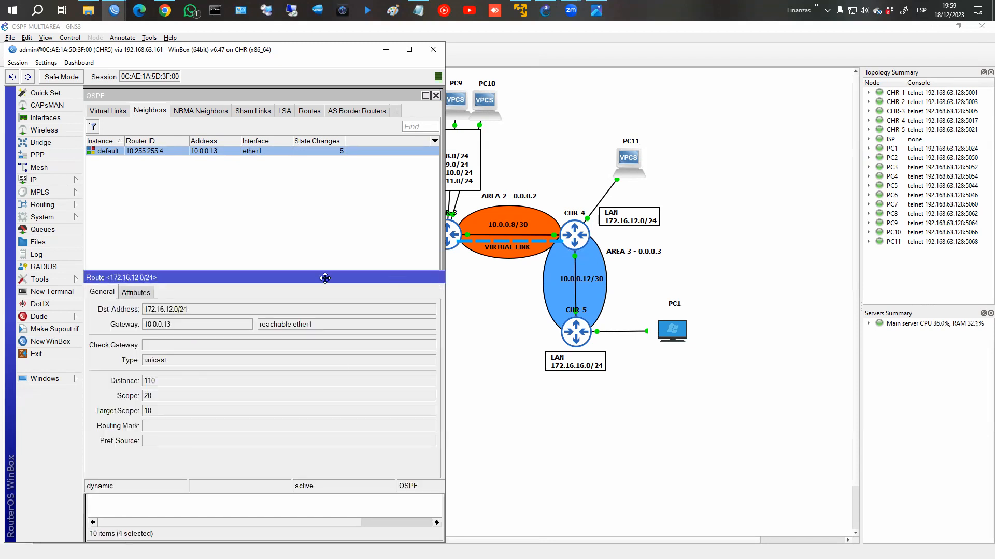
left_click_drag(325, 278, 218, 278)
left_click(383, 294)
left_click(160, 407)
left_click(161, 417)
left_click(162, 427)
left_click(165, 436)
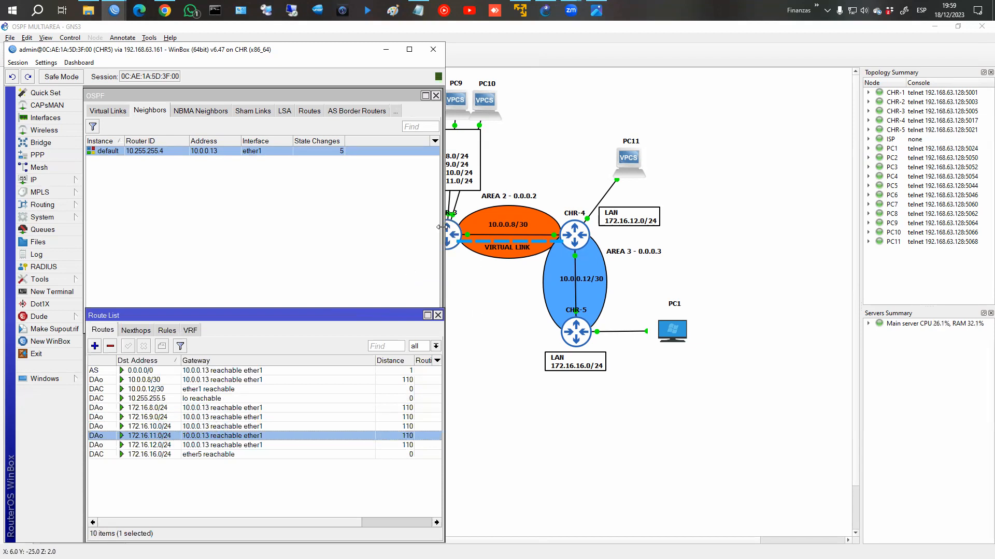
Step: Switch to the GNS3 topology and review area 3 between CHR-4 and CHR-5
left_click(576, 261)
left_click(551, 302)
left_click(603, 277)
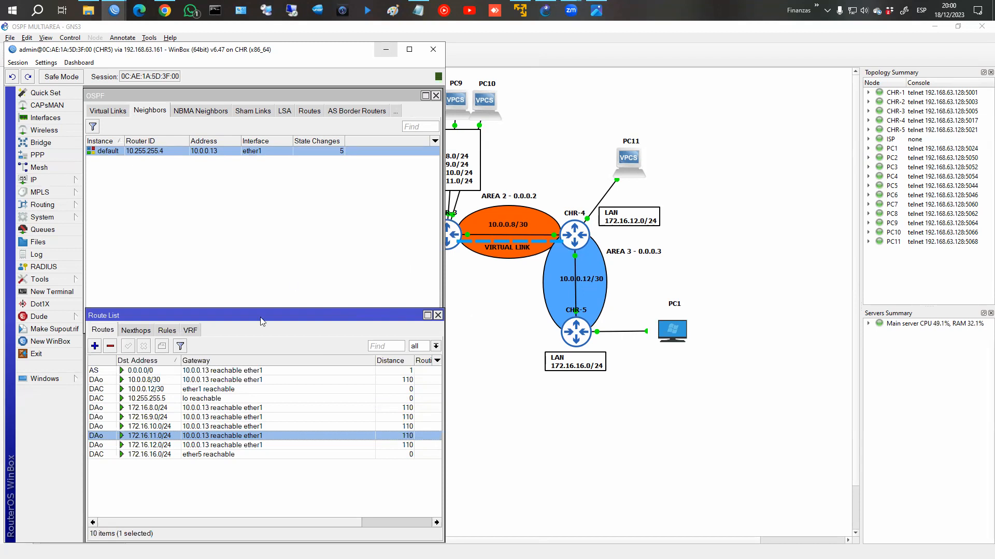
left_click(492, 314)
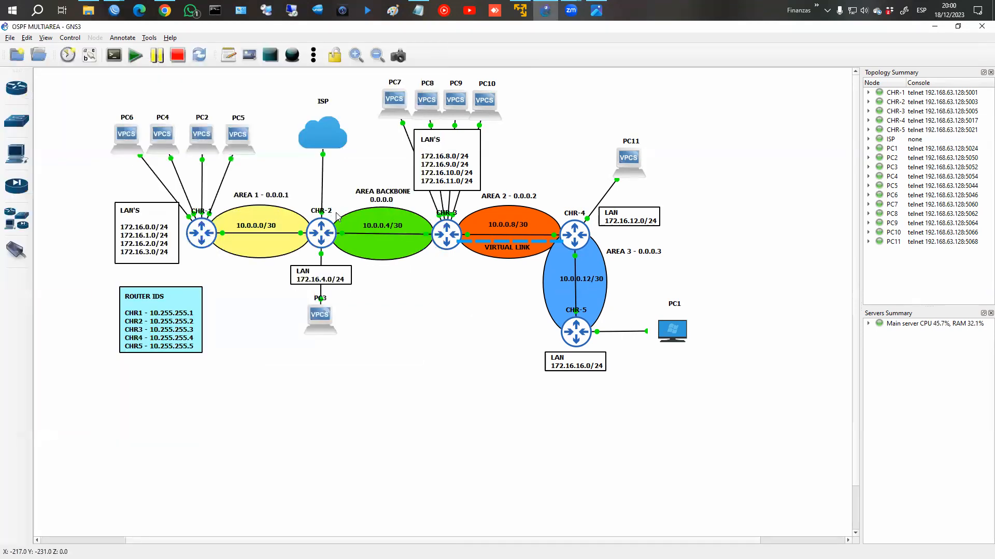
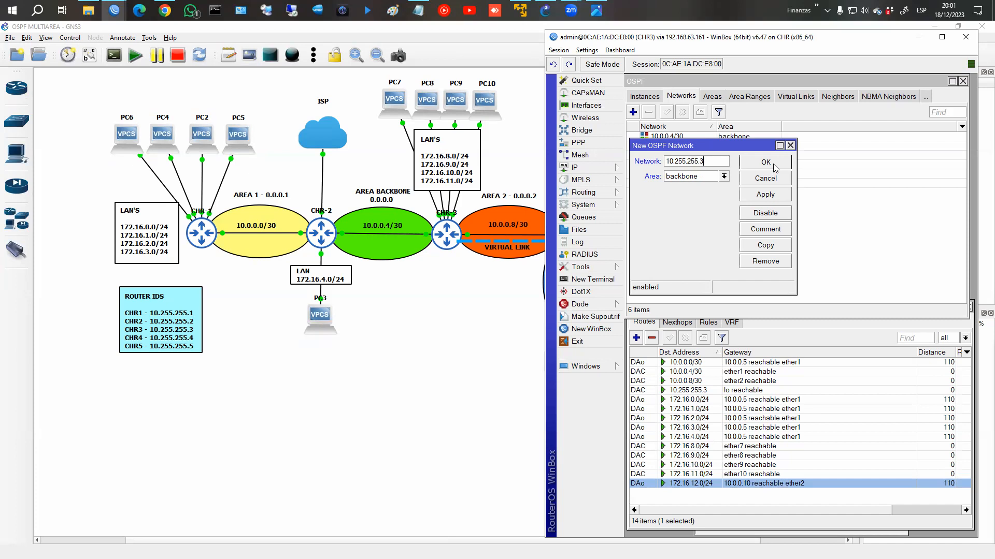
Step: Add the OSPF network 10.255.255.3 to the backbone area on CHR3 and arrange CHR4's WinBox session beside it
left_click(765, 163)
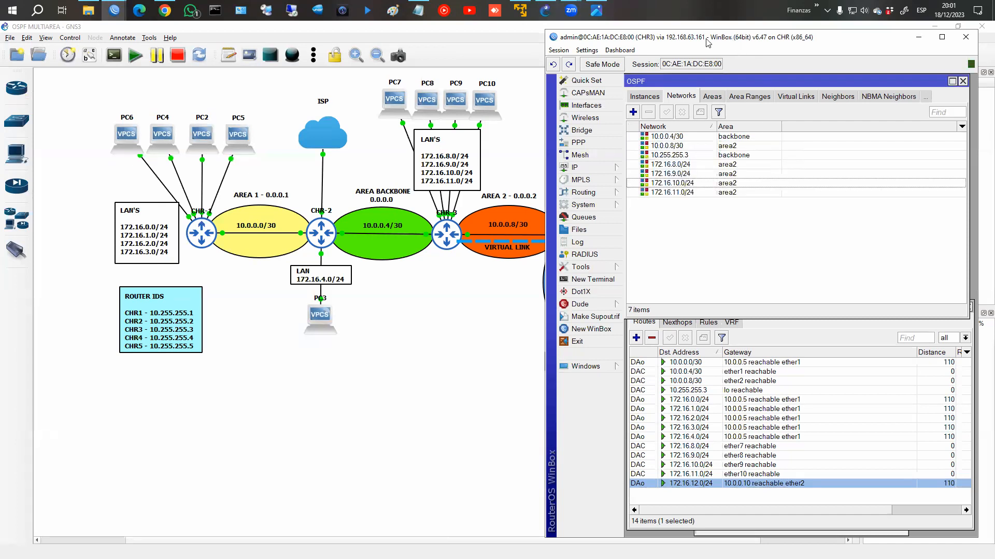
left_click_drag(708, 43, 180, 45)
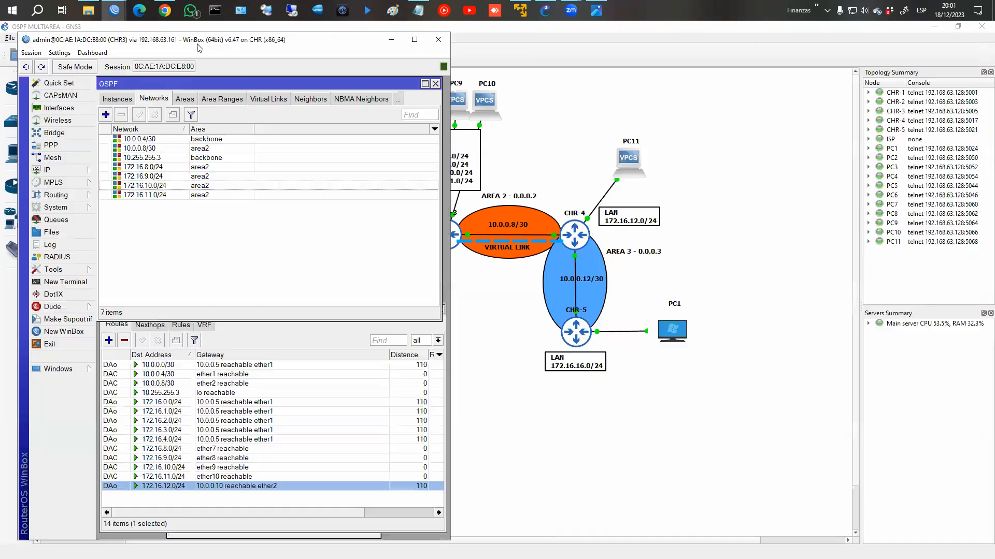
mouse_move(114, 10)
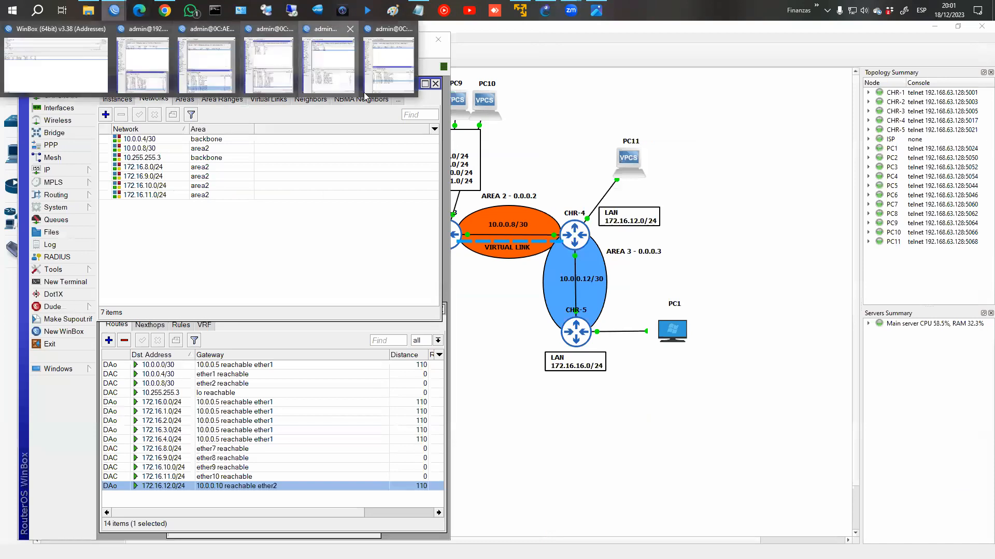
left_click(329, 68)
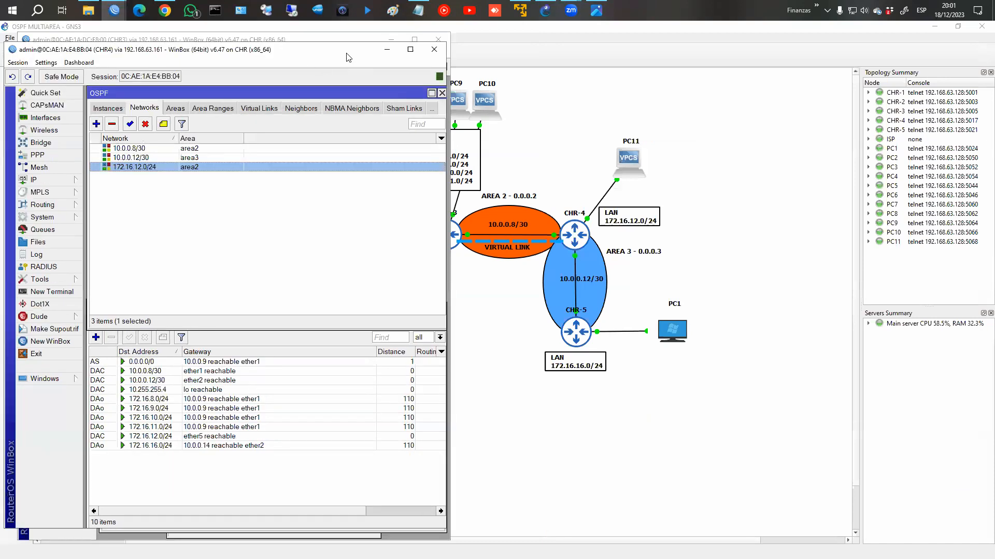
left_click_drag(347, 57, 852, 59)
Step: Add the OSPF network 10.255.255.4 to area3 on CHR4
left_click(601, 126)
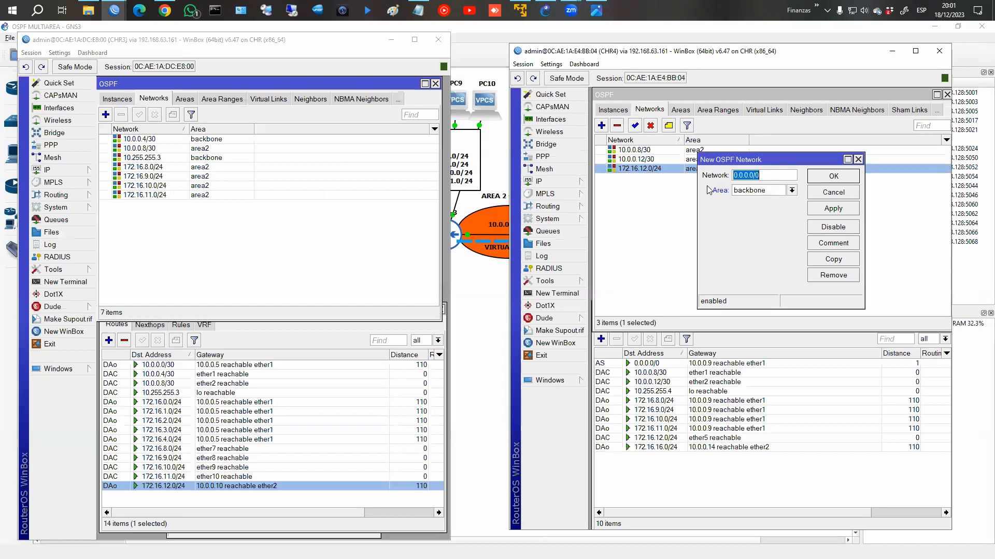
type("10.255.255.4")
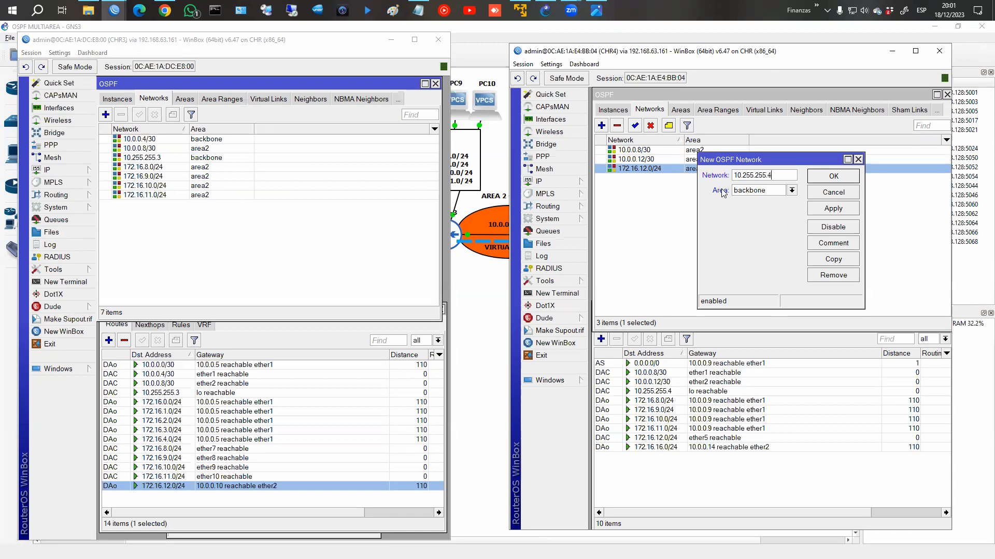
left_click(772, 191)
left_click(763, 209)
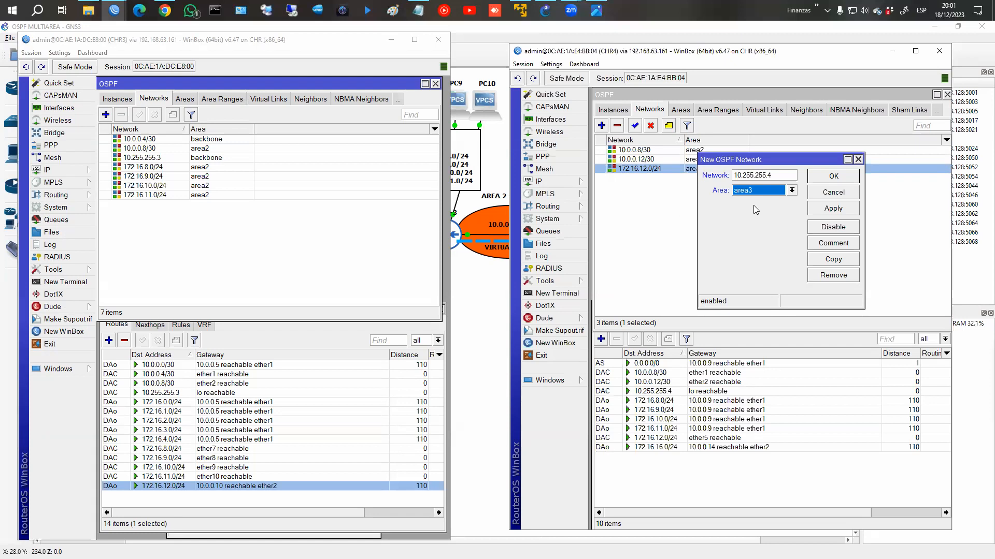
left_click(157, 162)
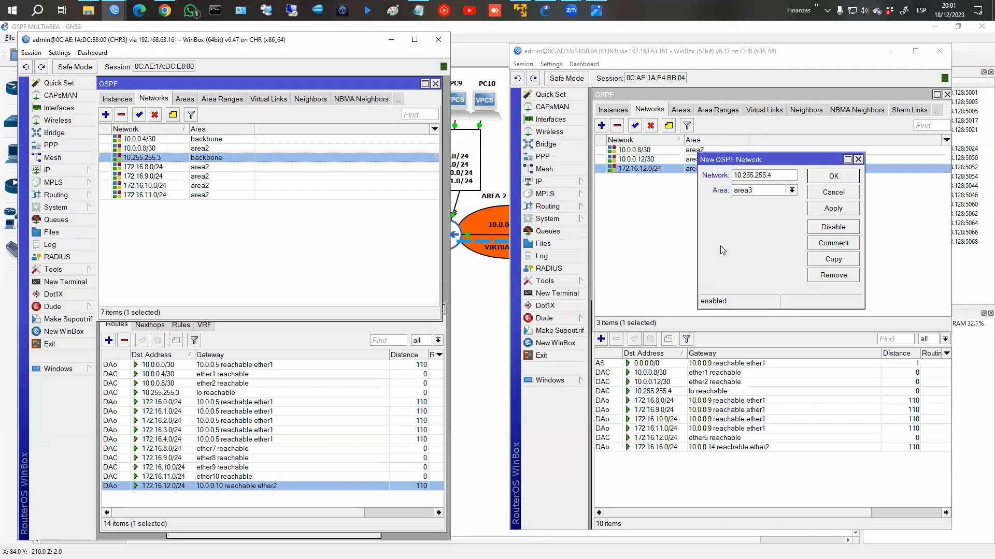
left_click(845, 177)
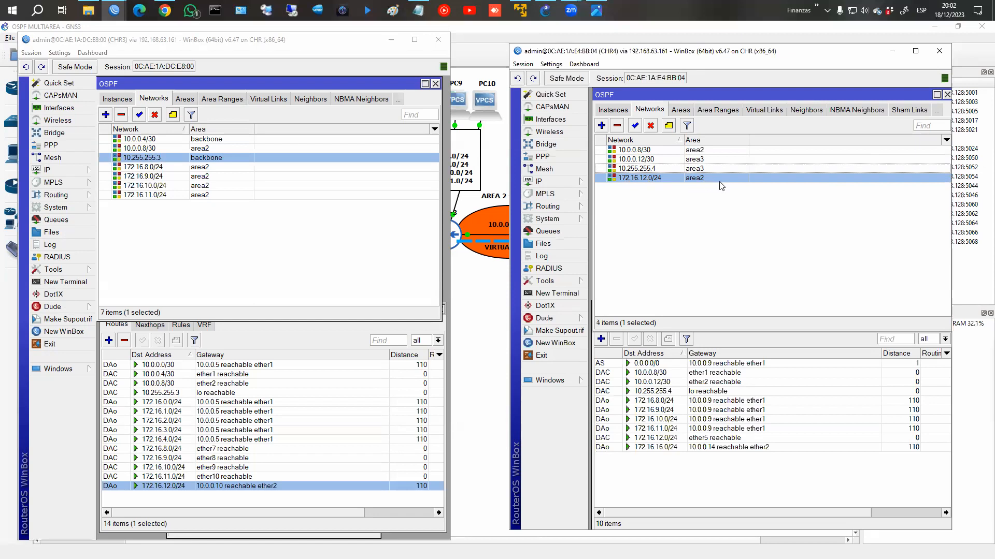
Step: Show the OSPF virtual links on both CHR3 and CHR4, and start a new virtual link on CHR3
left_click(259, 101)
left_click(763, 110)
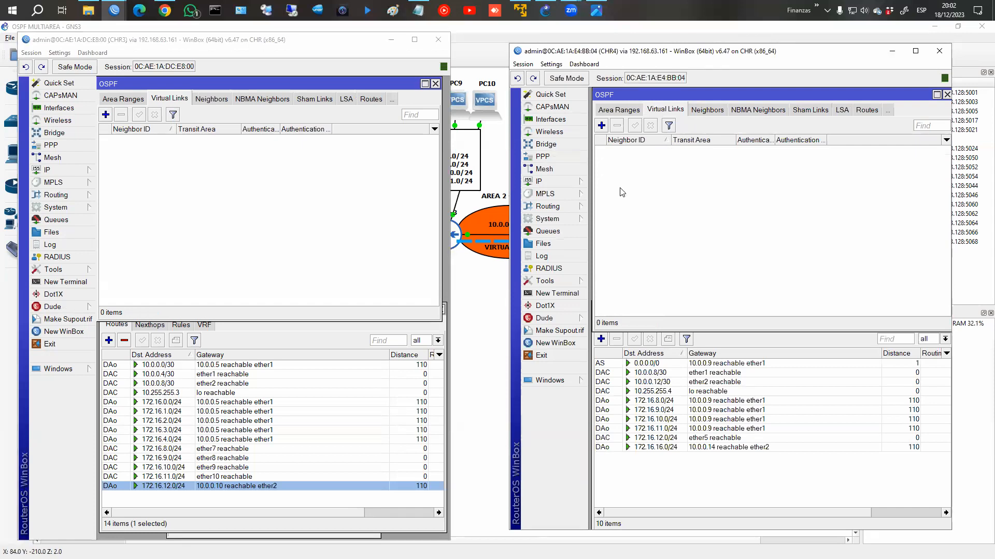
left_click(106, 115)
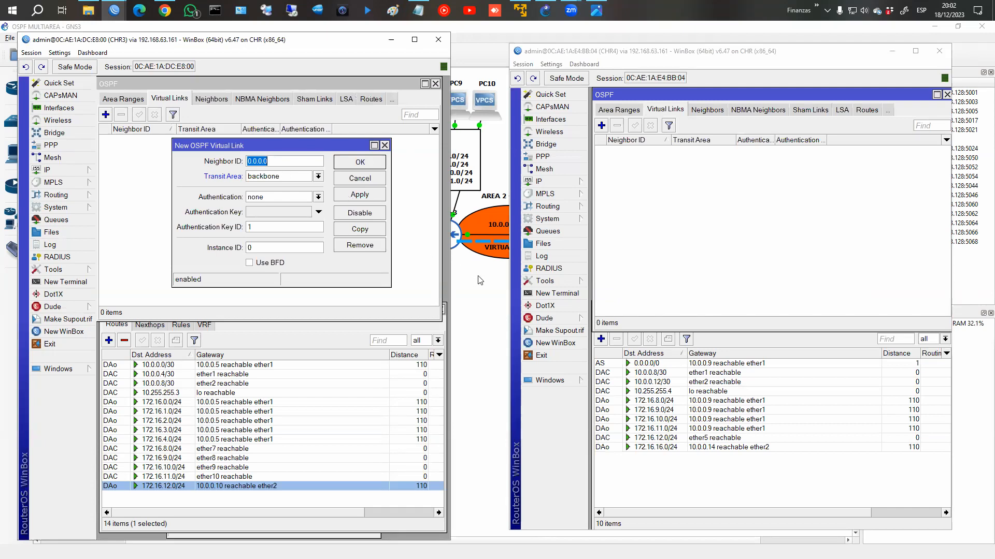
Step: Switch to the GNS3 topology and trace the virtual link path from CHR-3 through area 2 to CHR-4
left_click(493, 302)
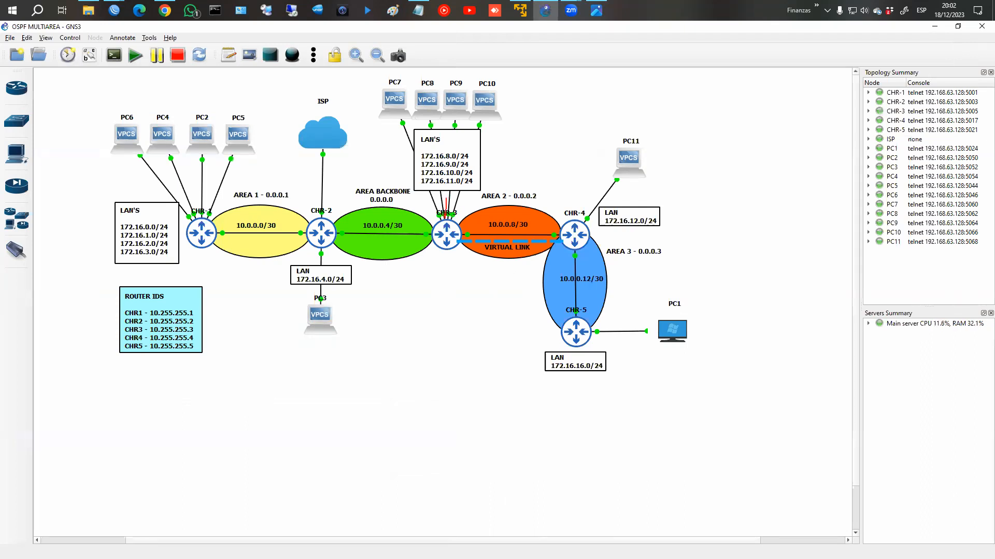
mouse_move(496, 228)
left_mouse_down()
mouse_move(596, 233)
mouse_move(562, 221)
left_mouse_up()
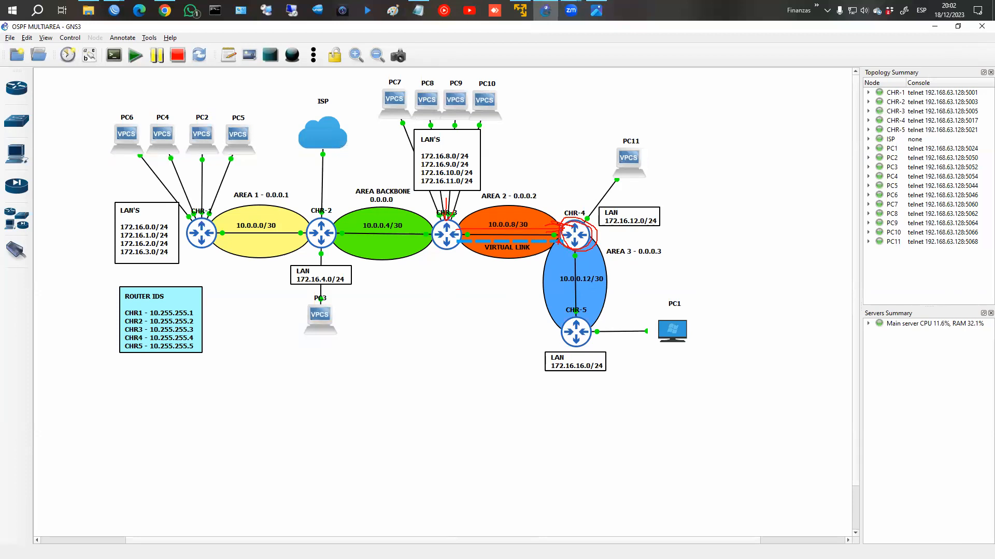
key("Escape")
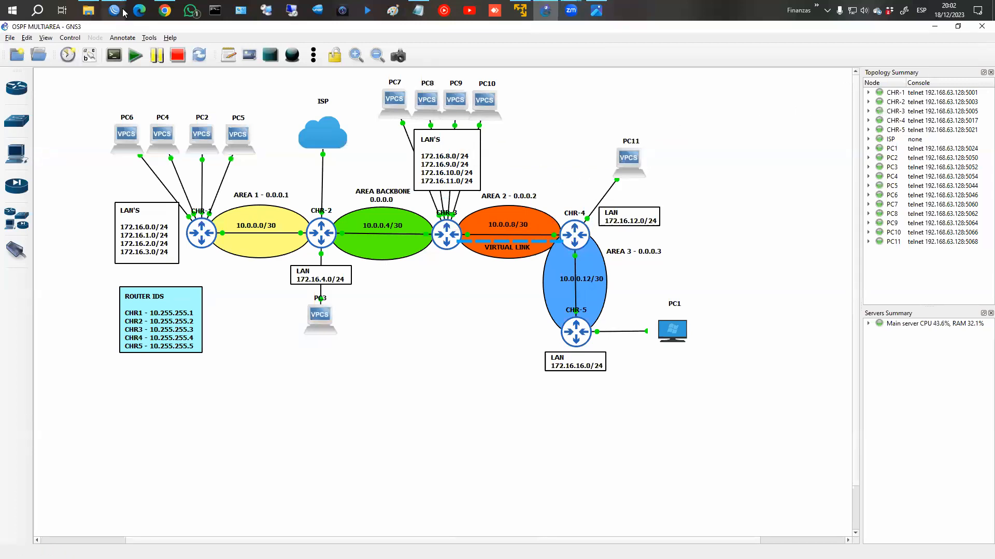
Step: Create the OSPF virtual link on CHR3 with neighbor ID 10.255.255.4 and transit area area2, with CHR4's WinBox session shown beside it
mouse_move(114, 11)
left_click(268, 65)
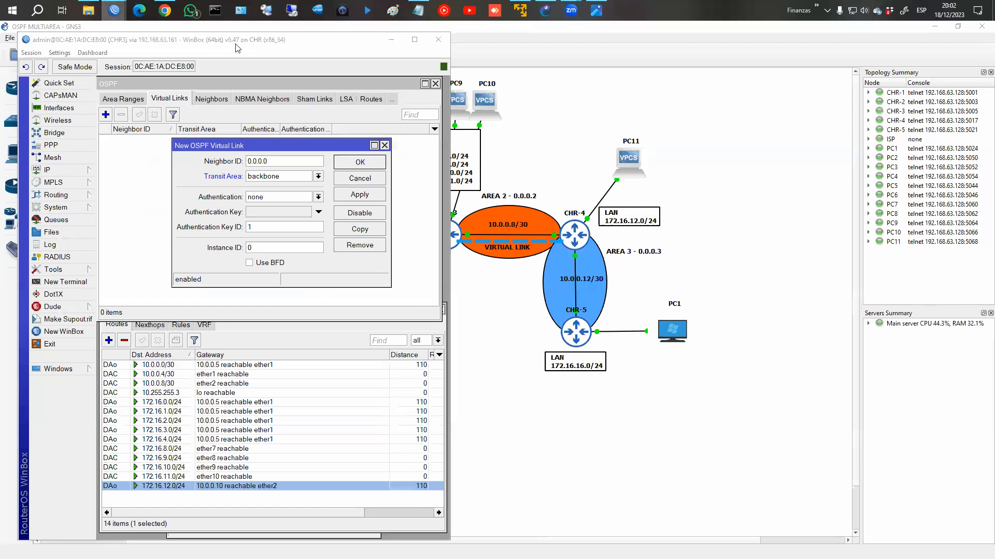
left_click(395, 76)
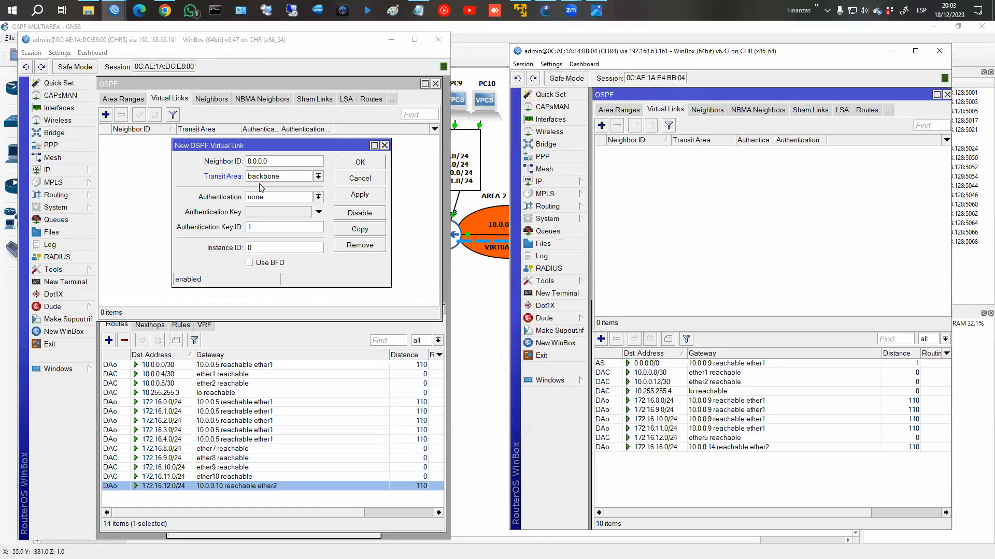
left_click_drag(283, 164, 204, 163)
type("10")
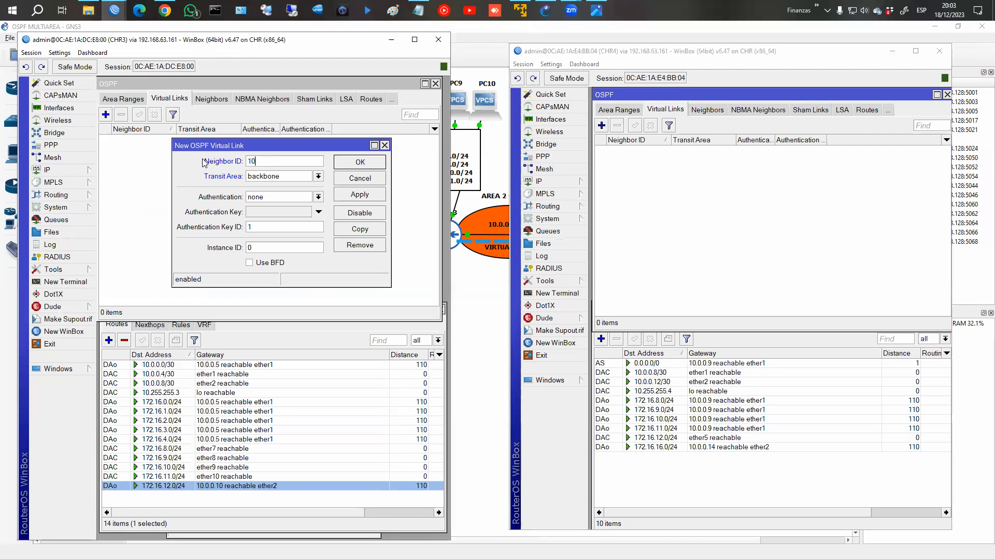
type(".255.255.4")
left_click(275, 177)
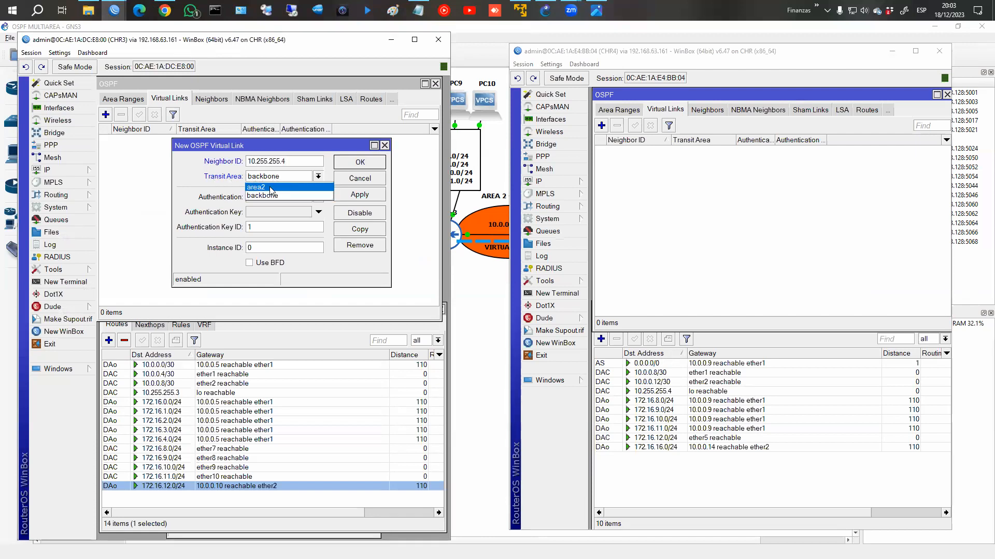
left_click(269, 187)
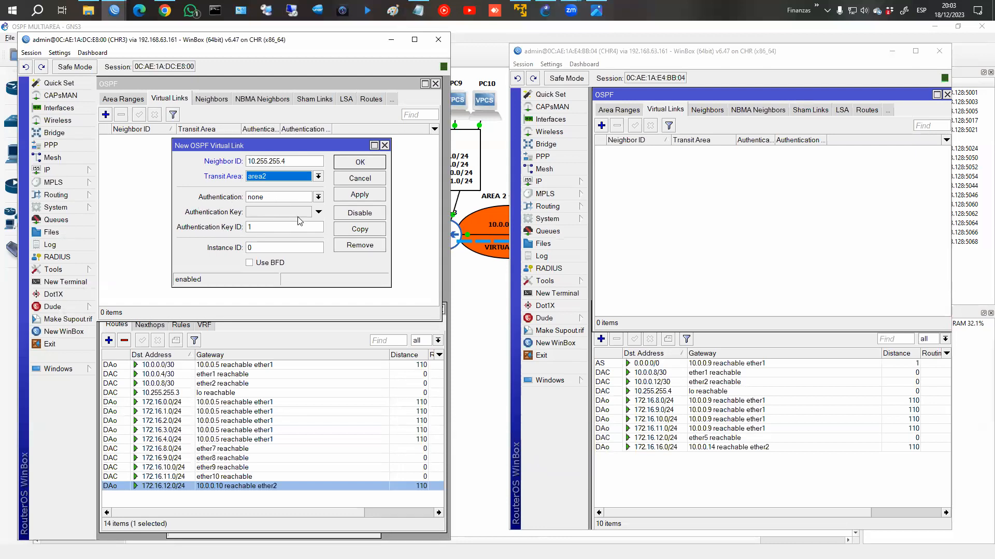
left_click(350, 167)
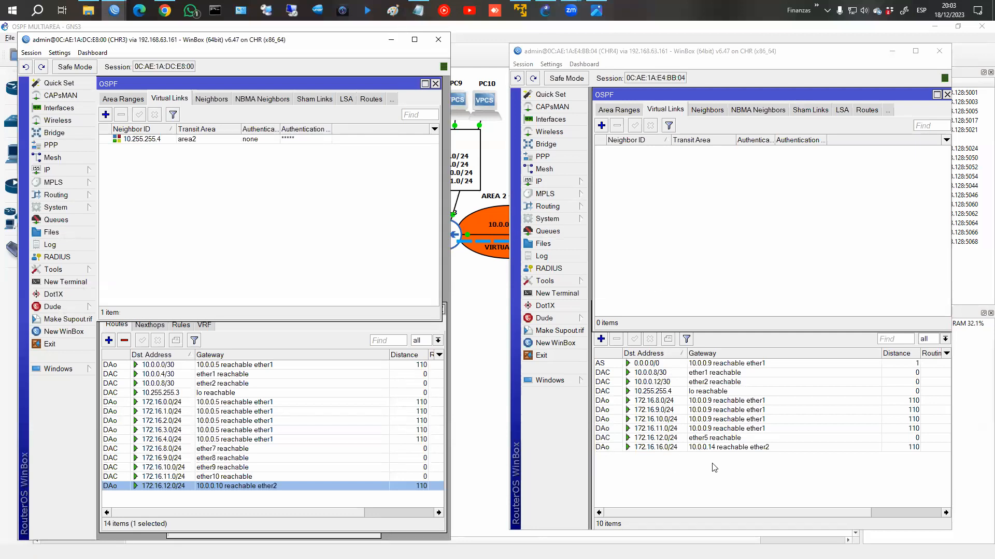
Step: Create the matching OSPF virtual link on CHR4 with neighbor ID 10.255.255.3 and transit area area2
left_click(601, 125)
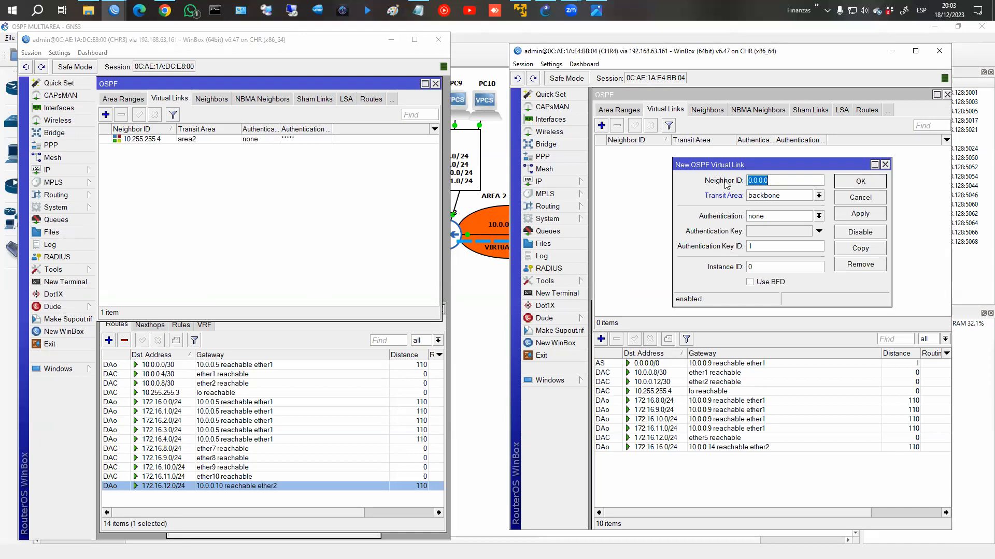
type("10.255.255")
left_click(767, 201)
left_click(764, 206)
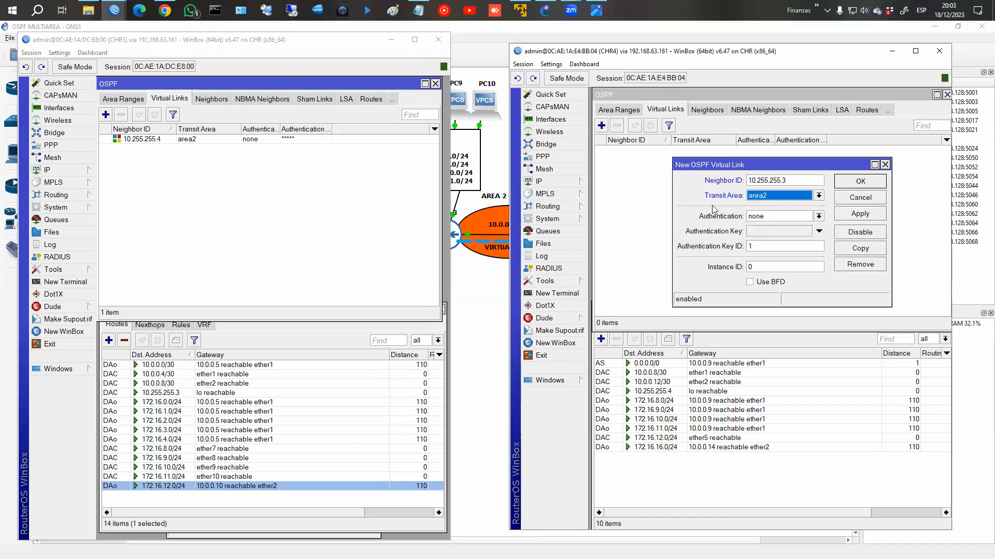
left_click(860, 181)
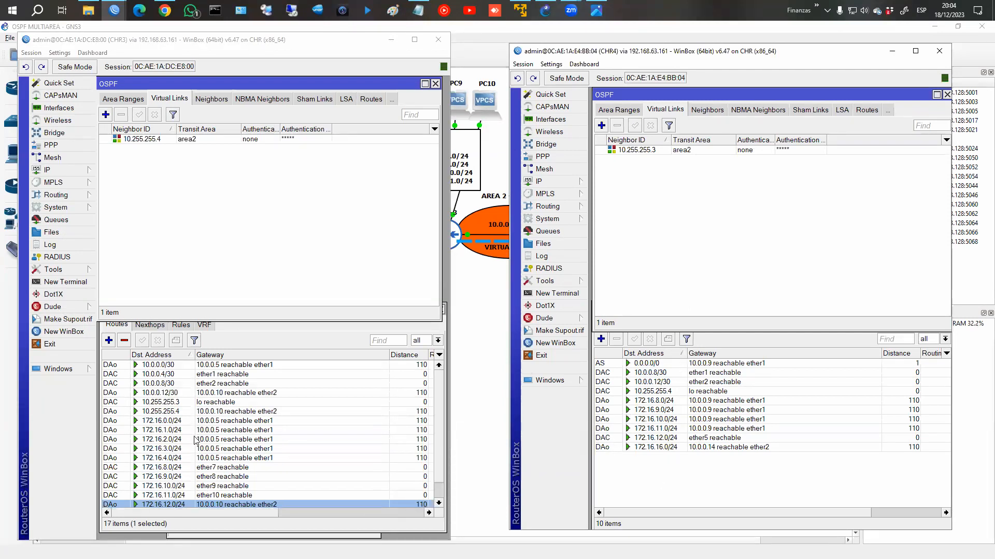
Step: Examine the 172.16.16.0/24 route on CHR3 and the routes for the 172.16.0.0 to 172.16.16.0 LANs on CHR4
scroll(169, 505, "down", 1)
left_click(171, 496)
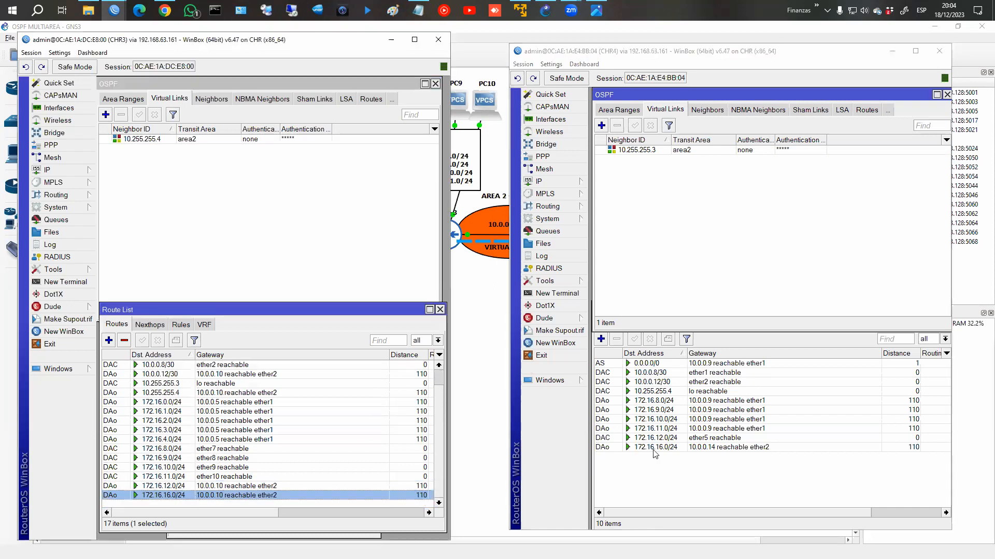
left_click(673, 429)
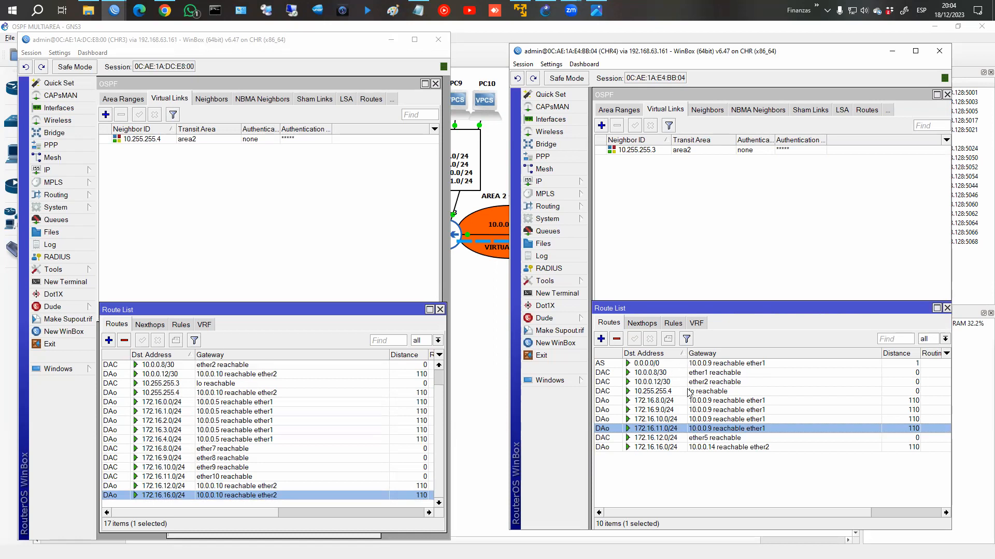
scroll(691, 414, "down", 1)
left_click(664, 410)
left_click(662, 419)
left_click(664, 429)
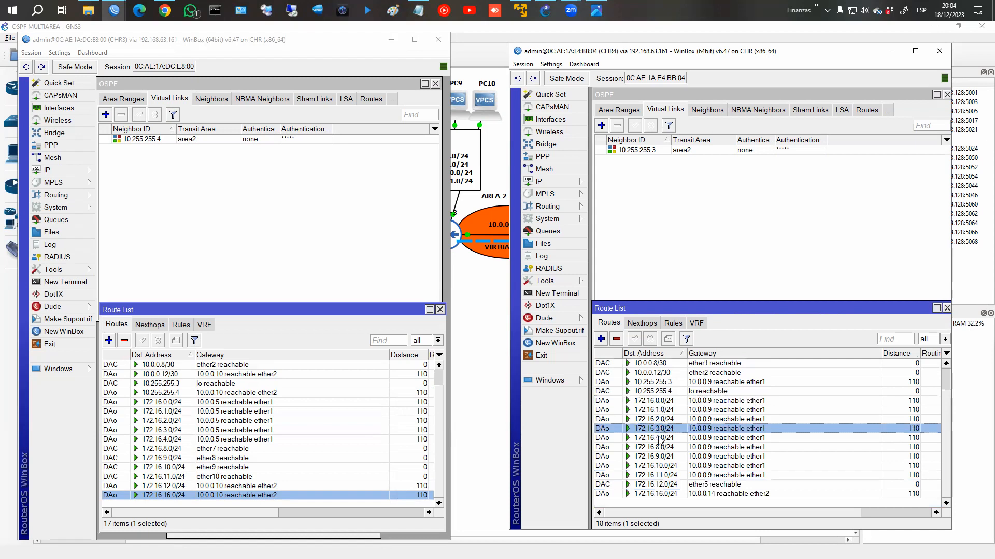
left_click(669, 438)
left_click(675, 447)
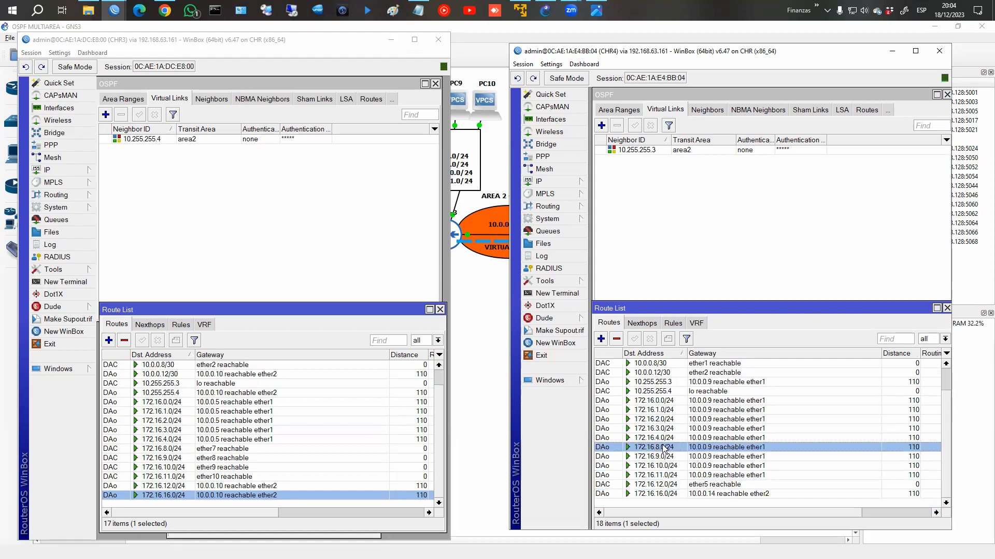
left_click(661, 402)
left_click(659, 410)
left_click(658, 420)
left_click(661, 428)
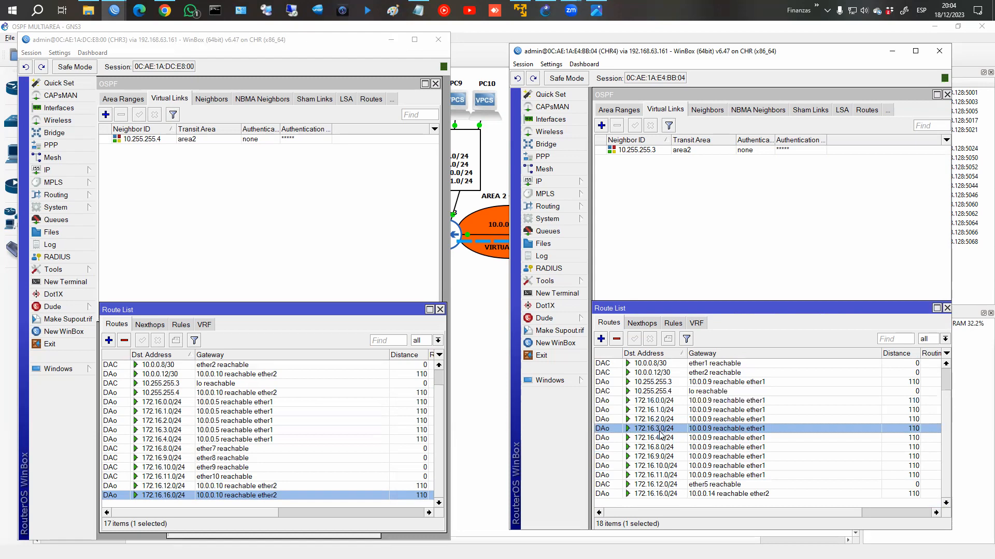
left_click(661, 438)
left_click(671, 448)
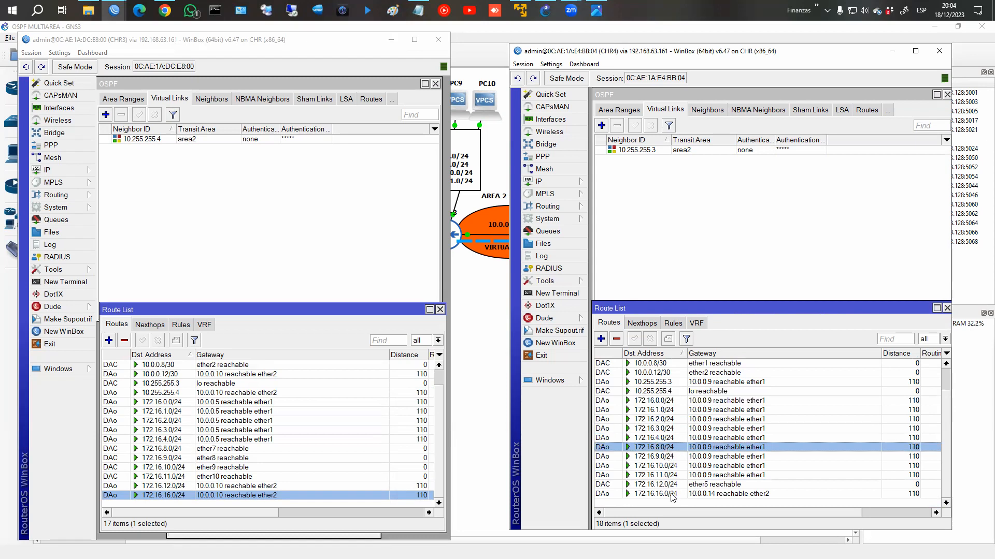
left_click(672, 496, "shift")
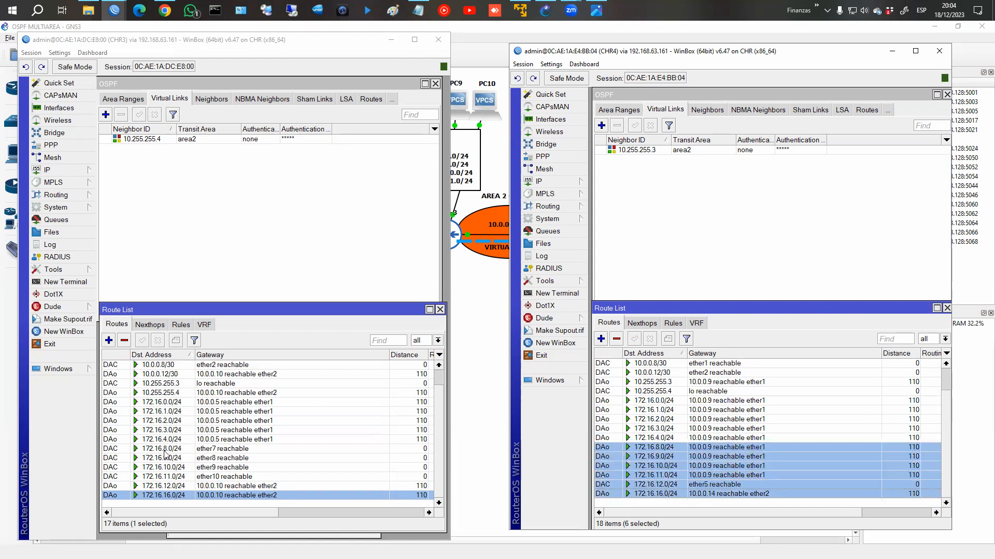
Step: Highlight the 172.16.12.0/24 and 172.16.16.0/24 routes together in CHR3's route list
left_click(179, 496)
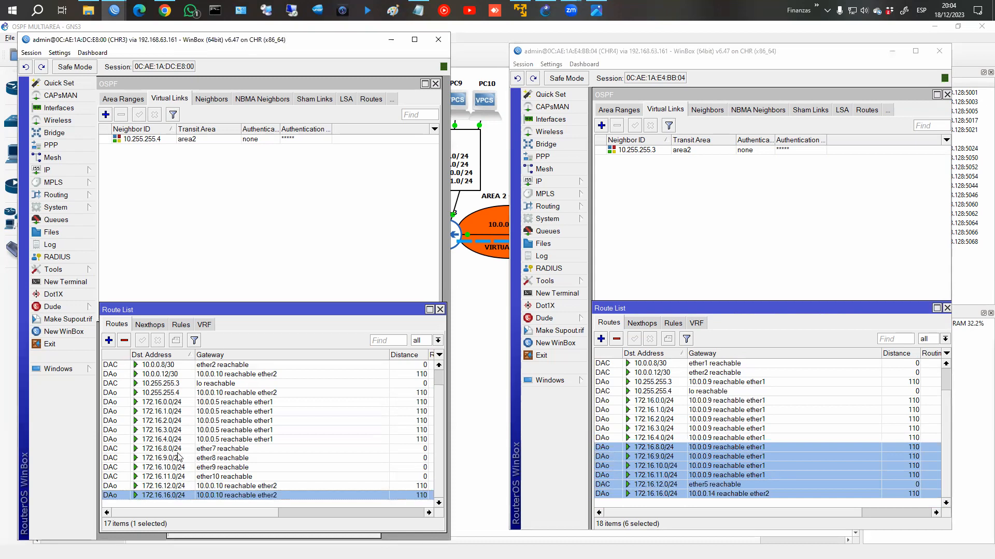
left_click(178, 451)
left_click(178, 486)
left_click(194, 495, "shift")
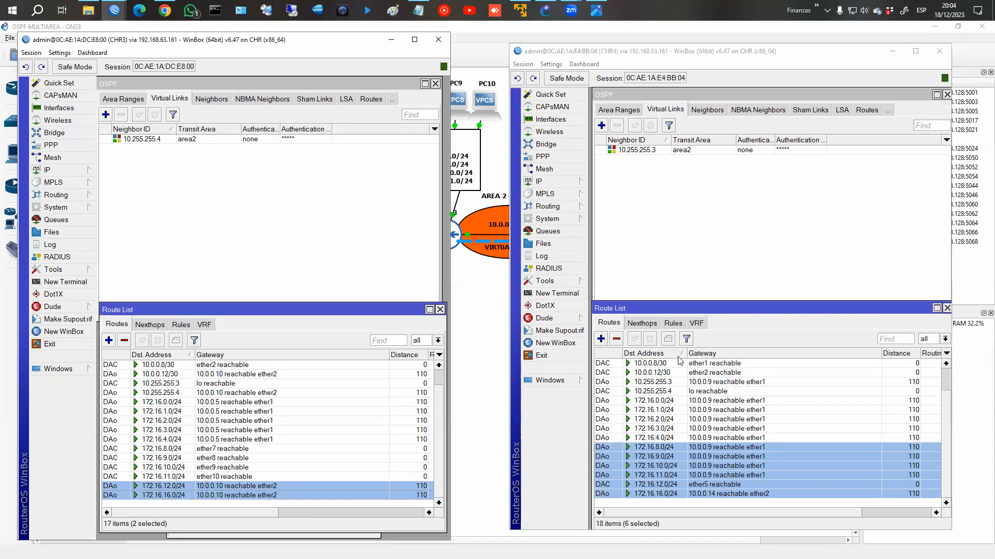
Step: Bring up CHR5's WinBox session beside CHR3's and enlarge its route list to check all its routes
left_click(116, 10)
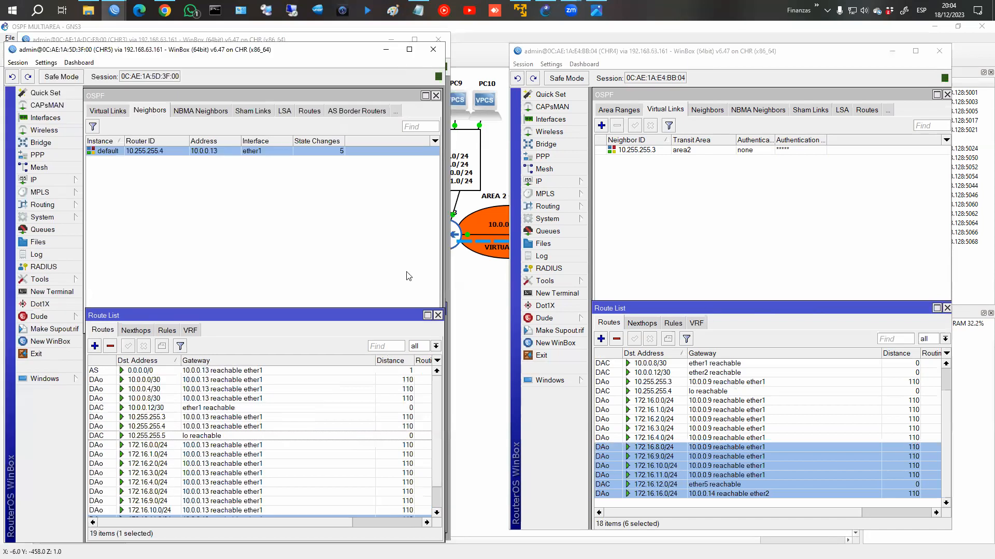
left_click_drag(217, 55, 729, 52)
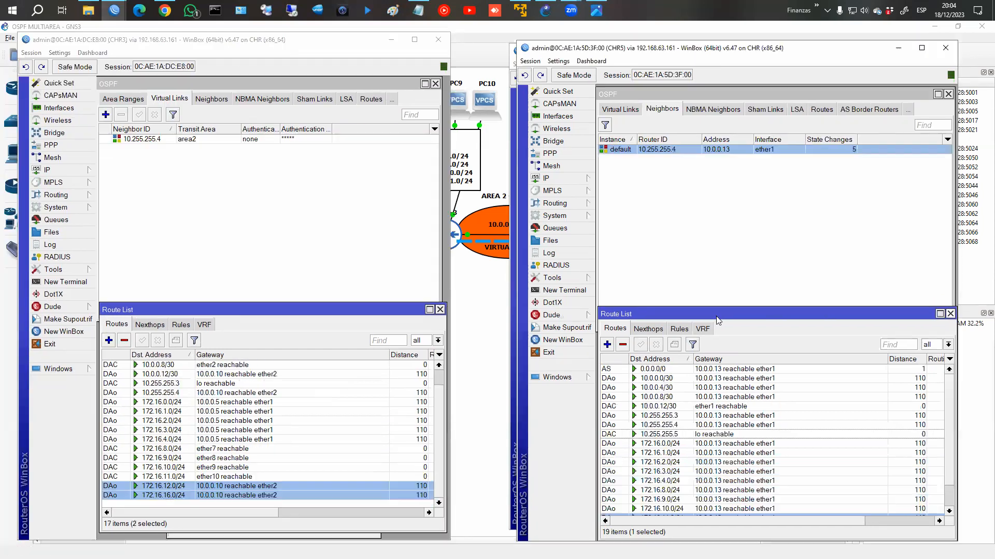
left_click_drag(713, 320, 712, 292)
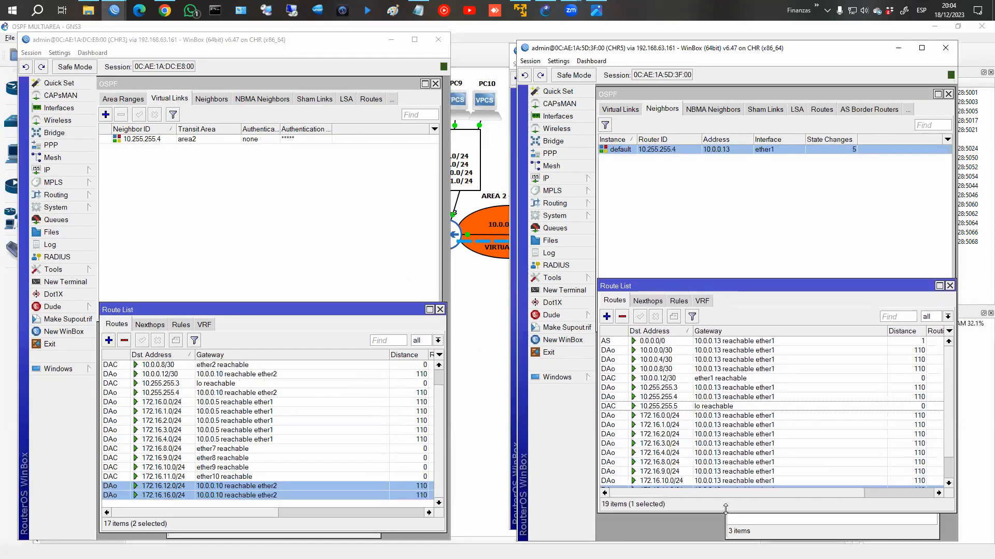
left_click_drag(726, 531, 724, 540)
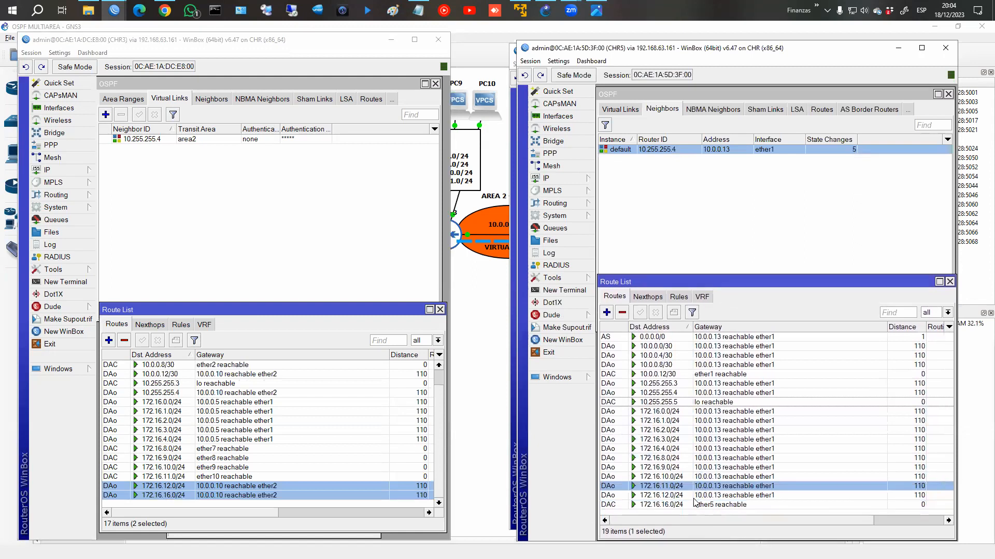
Step: Open a terminal on CHR5 and enter the command ping 172.16.0.1 src-address=172.16.16.1, checking the target LAN in the GNS3 topology
left_click(570, 290)
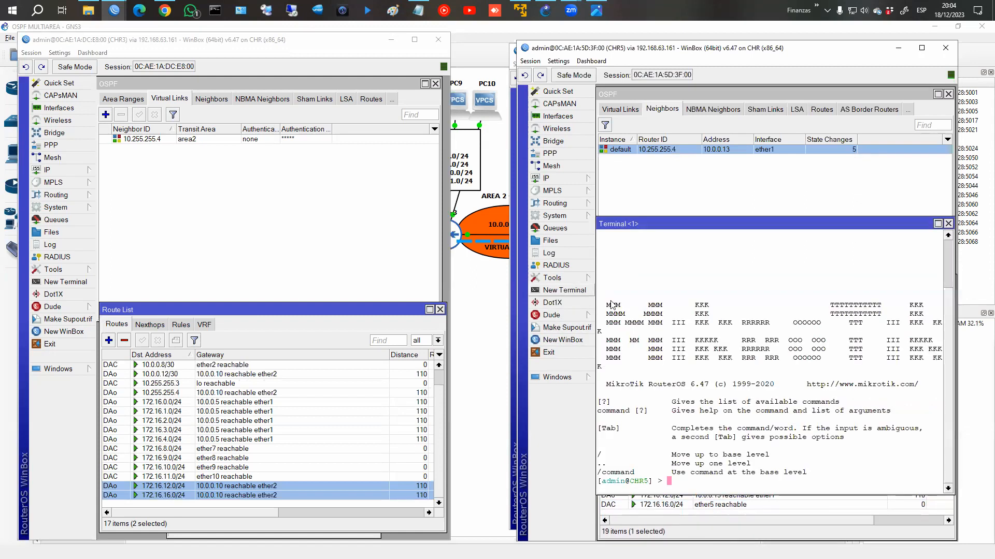
left_click(545, 10)
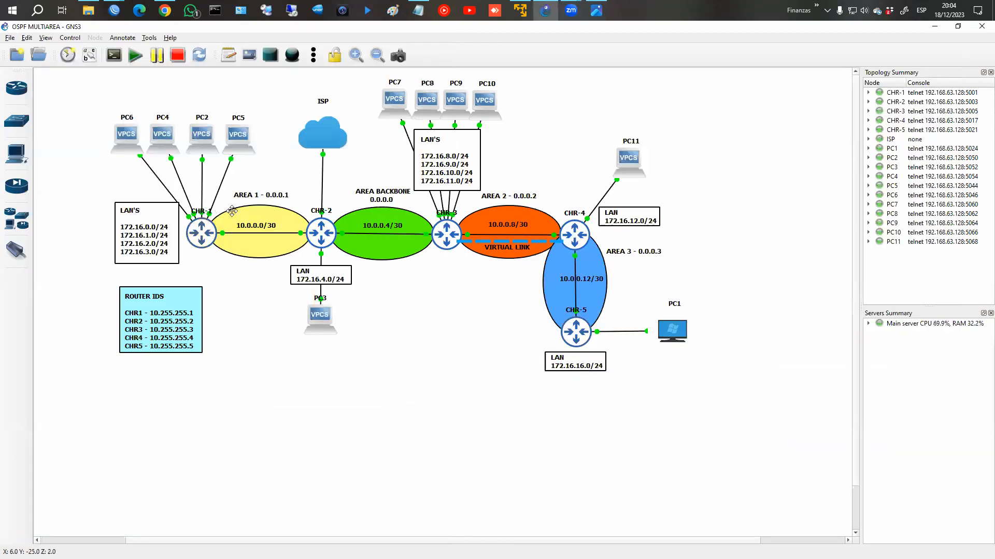
mouse_move(114, 10)
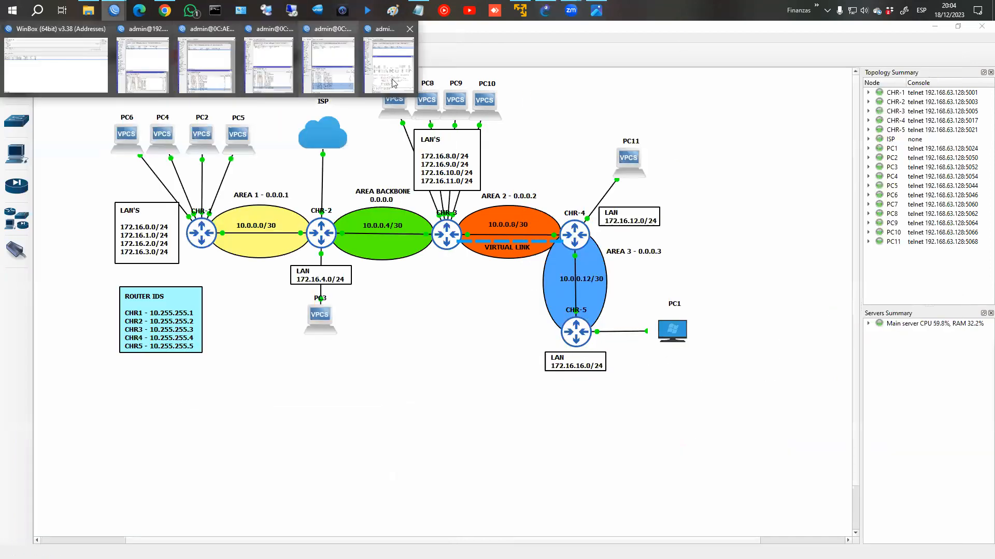
left_click(388, 60)
type("pin")
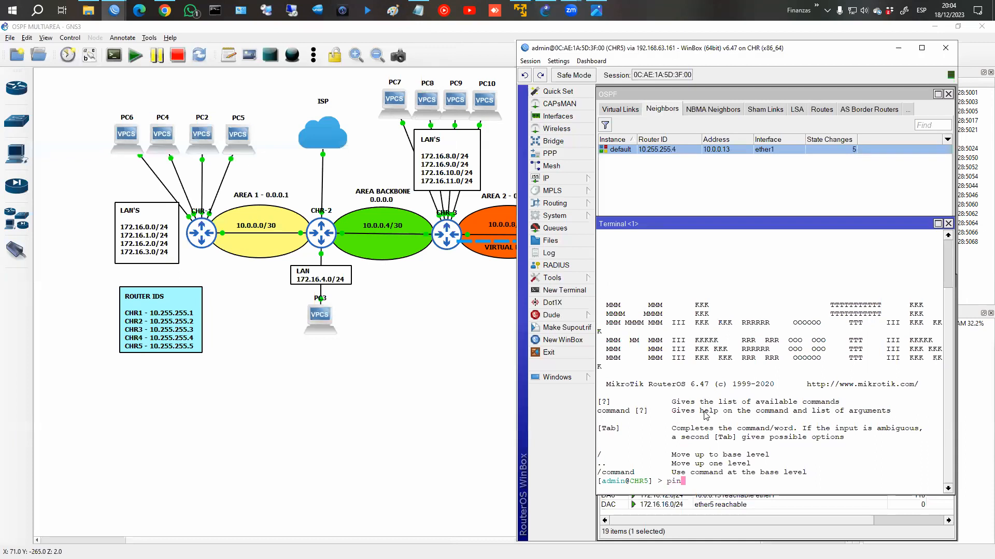
type("g 172.16.0.1 sr-")
key("Tab")
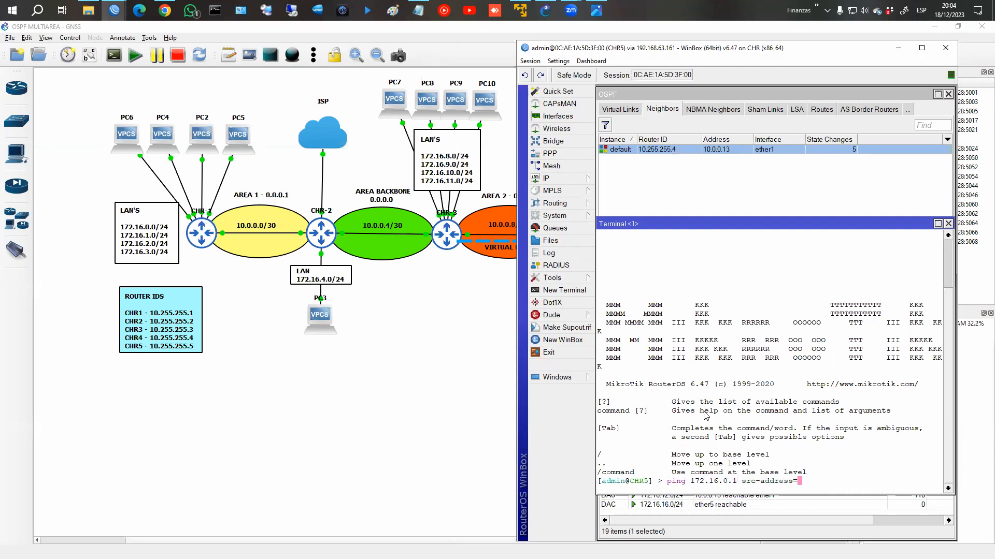
type("172.16.16.1")
Step: Check the LAN address in CHR5's IP address list and run the prepared ping
left_click(579, 181)
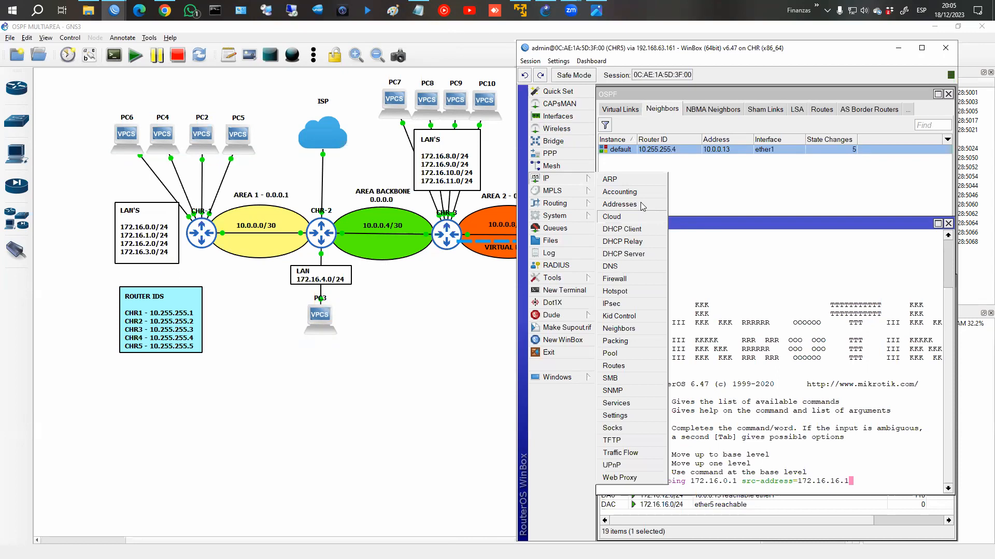
left_click(637, 204)
left_click(837, 406)
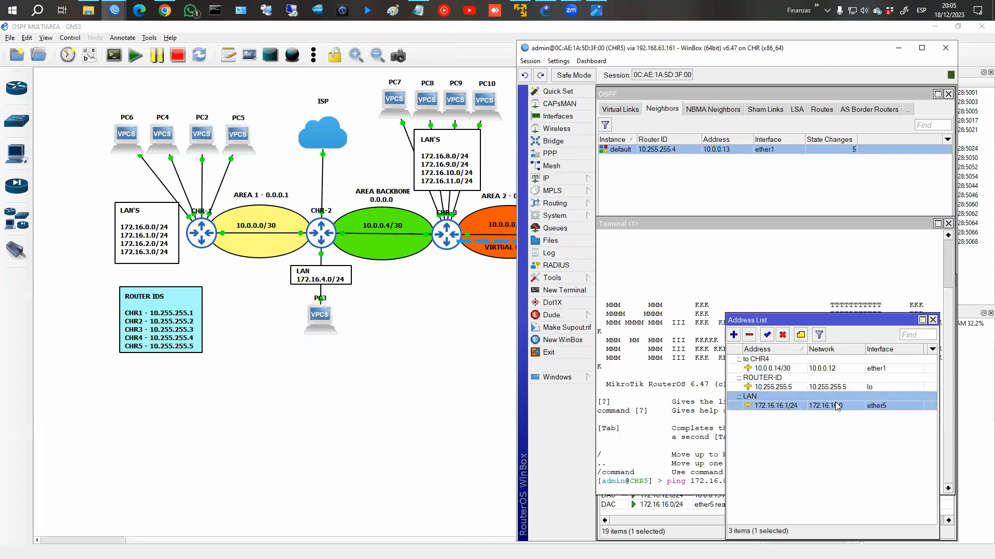
left_click(933, 321)
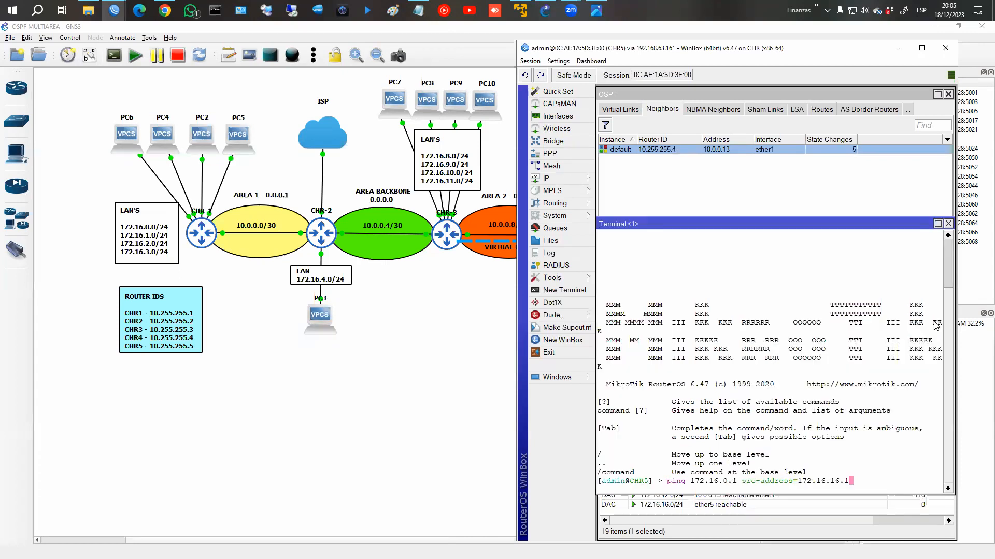
key("Return")
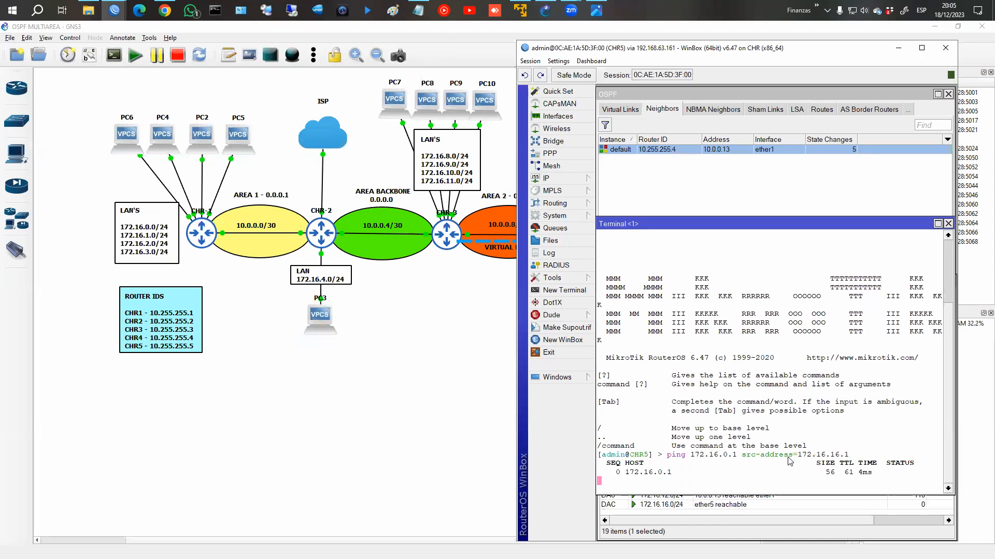
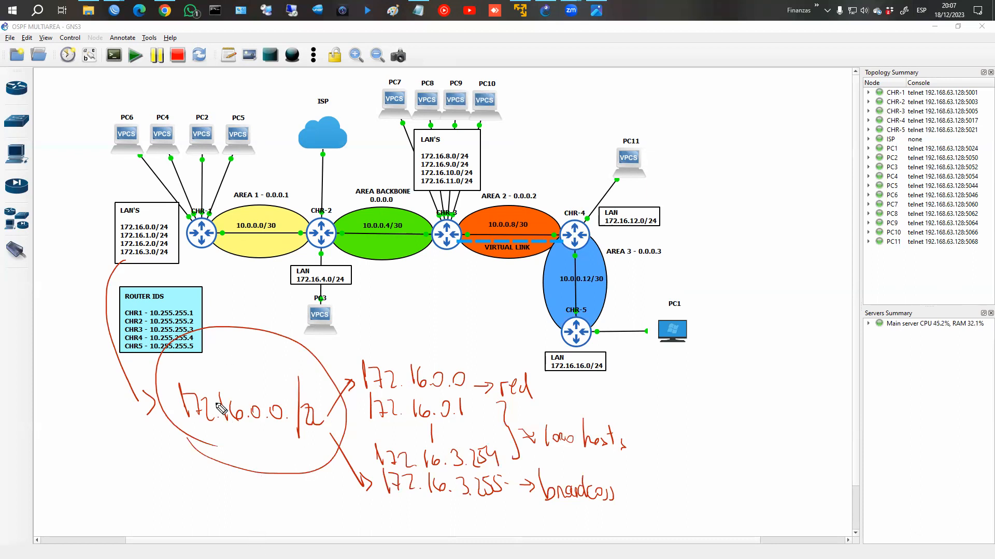
Step: Bring up CHR1's WinBox session and highlight the routes 172.16.0.0/24 through 172.16.3.0/24 in its route list
left_click_drag(296, 447, 308, 433)
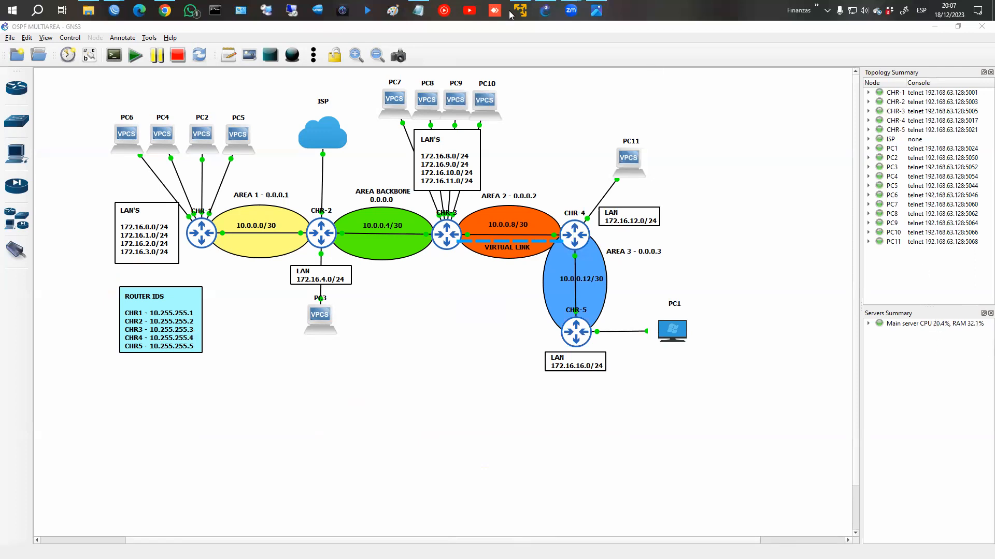
mouse_move(114, 11)
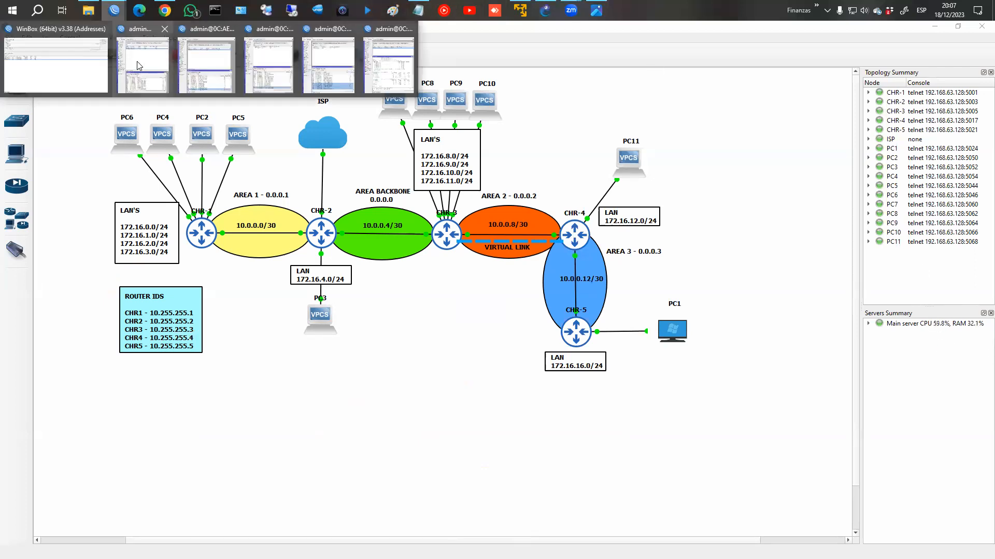
left_click(139, 66)
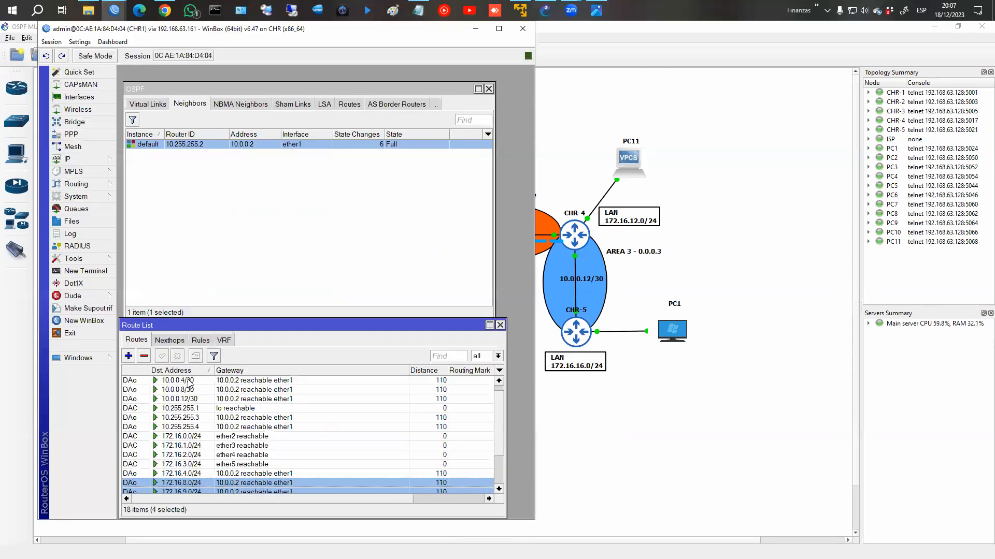
left_click(214, 437)
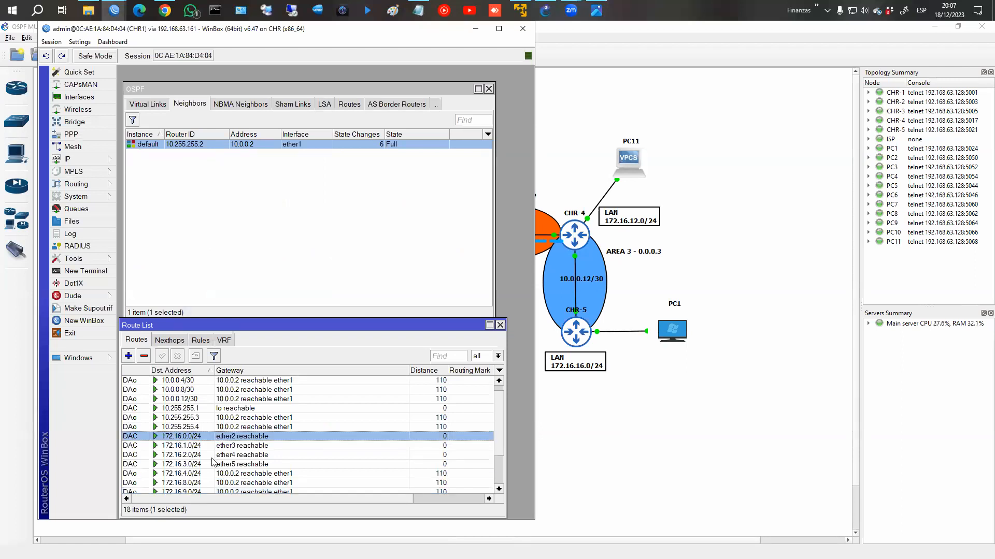
left_click(212, 458, "shift")
left_click(215, 464, "shift")
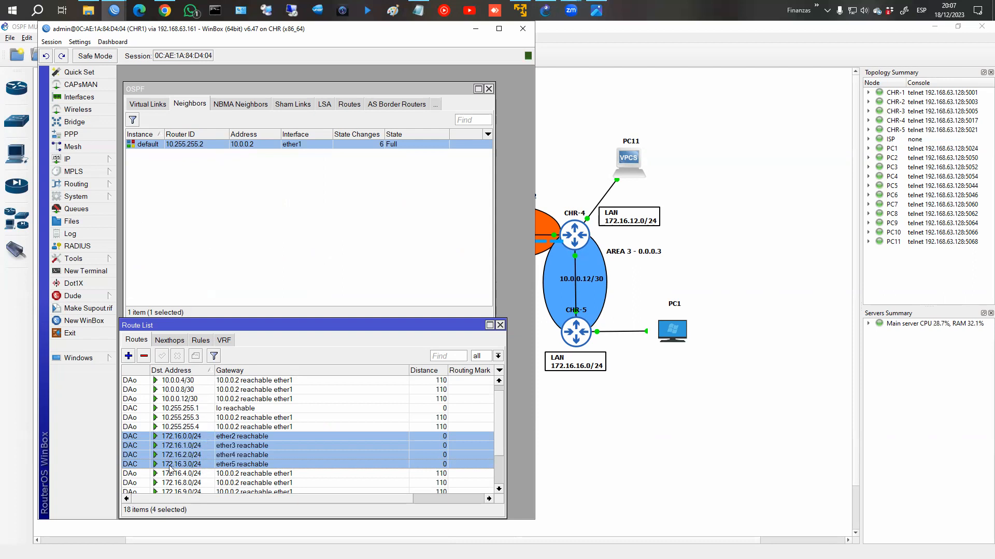
Step: In the GNS3 topology, mark CHR-1's LANs, CHR-2 and a /22 summary towards the backbone, and clear the marks
left_click(576, 173)
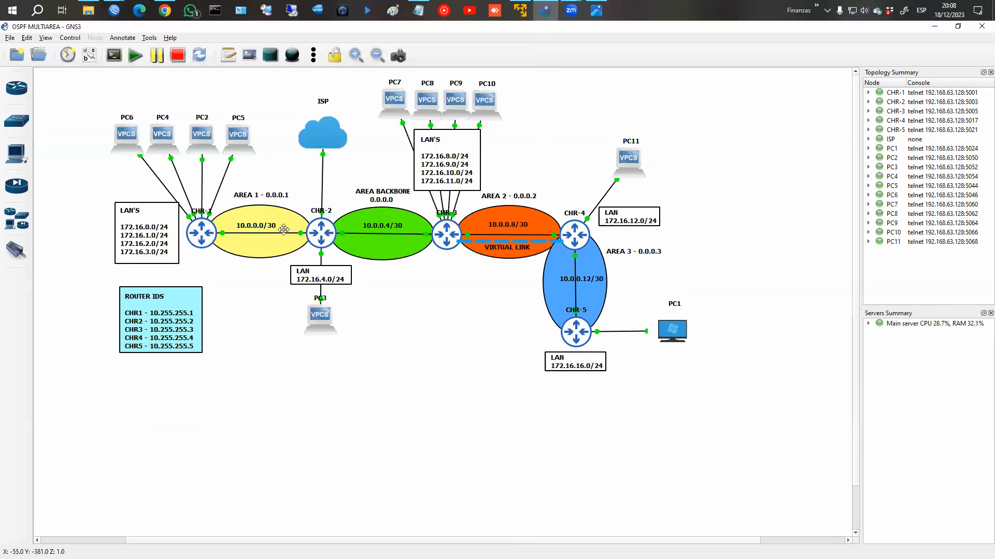
left_click_drag(328, 175, 322, 210)
mouse_move(144, 190)
left_mouse_down()
mouse_move(213, 237)
mouse_move(192, 194)
left_mouse_up()
mouse_move(317, 236)
left_mouse_down()
mouse_move(372, 240)
mouse_move(348, 254)
mouse_move(342, 280)
left_mouse_up()
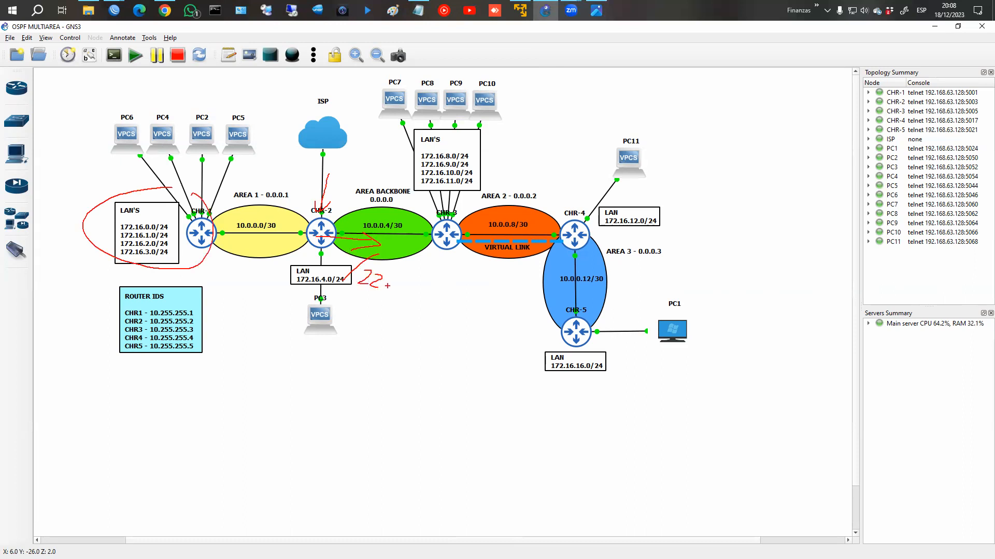
key("Escape")
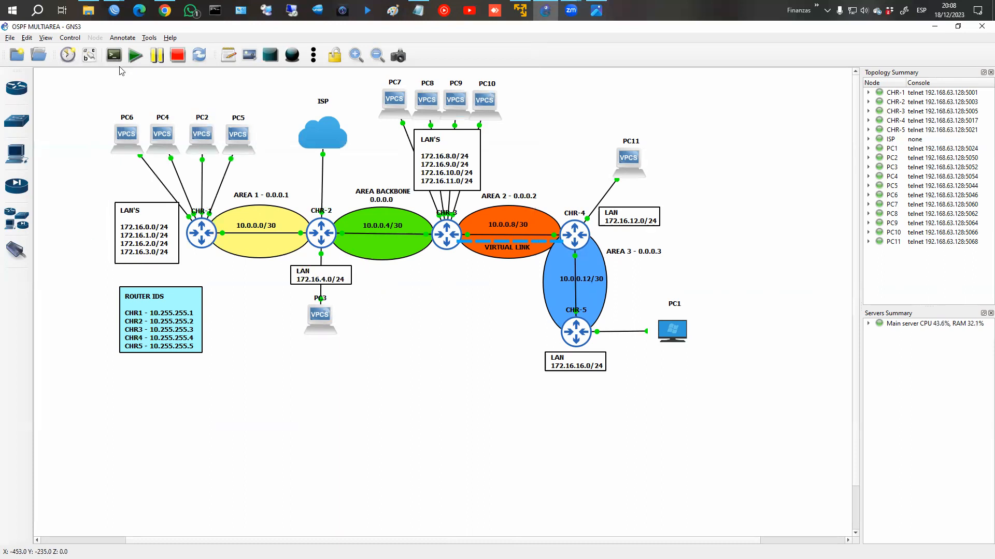
Step: On CHR2, start a new OSPF area range for area1 with the range 172.16.0.0/22
mouse_move(114, 10)
left_click(156, 55)
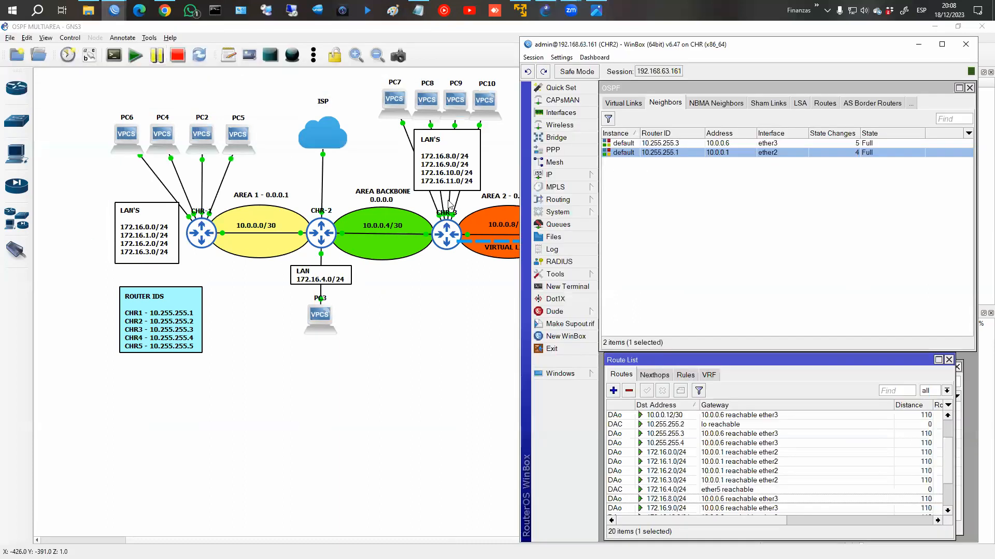
left_click(912, 105)
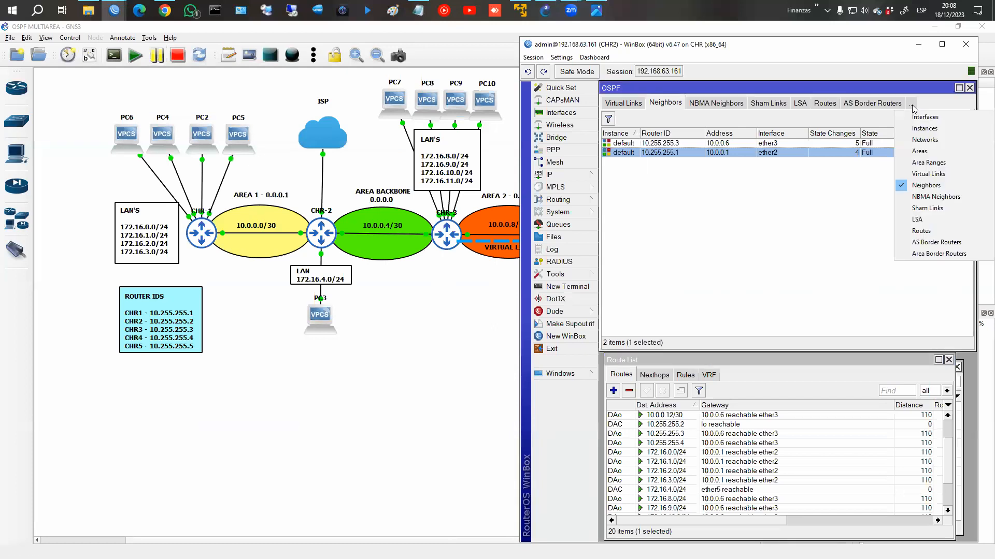
left_click(909, 167)
left_click(609, 119)
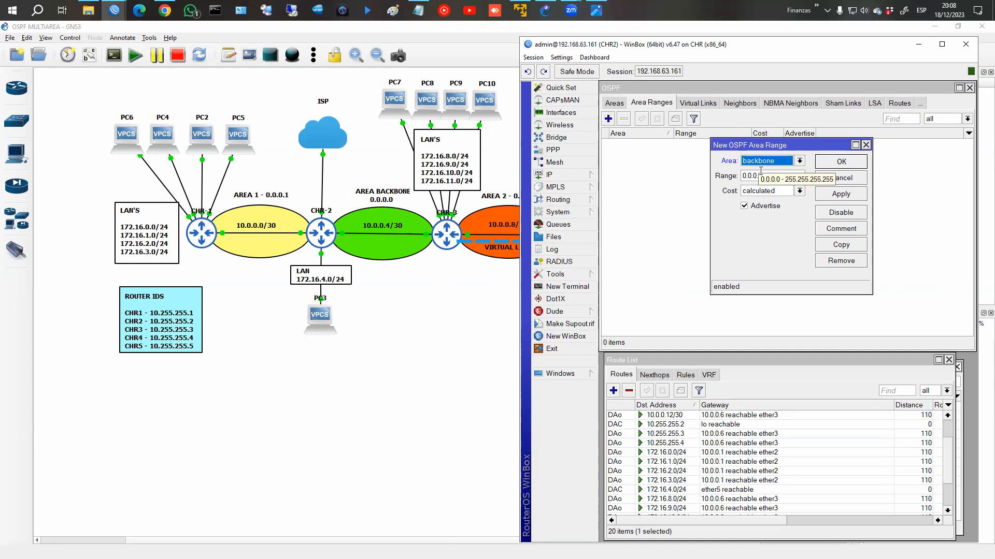
left_click(799, 161)
left_click(766, 174)
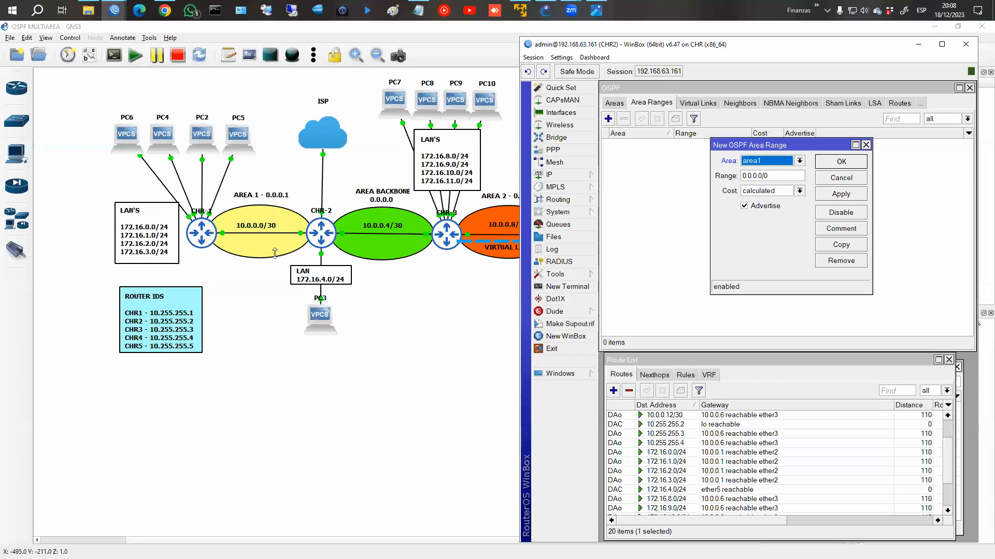
key("Tab")
type("172.146")
key("BackSpace")
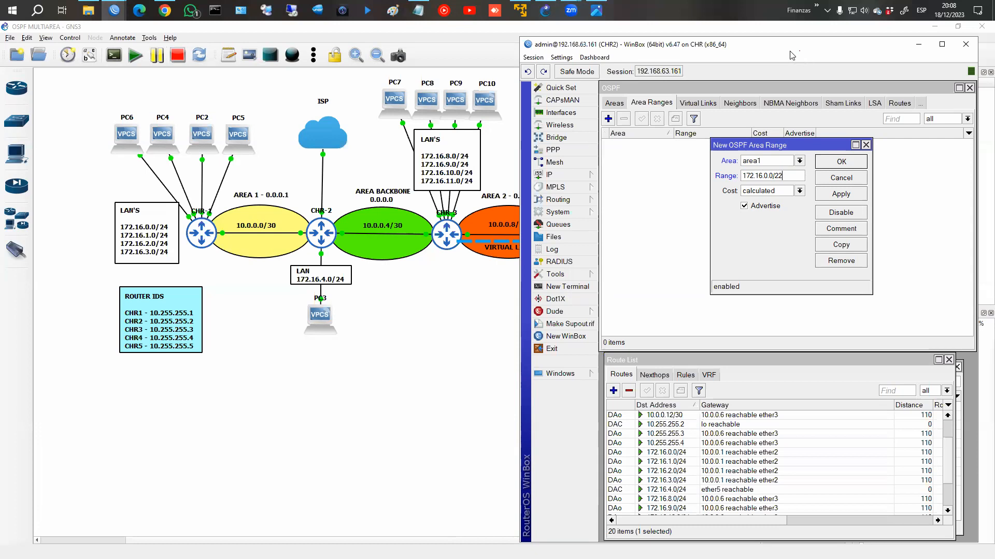
Step: Place CHR2's WinBox session beside CHR5's, close CHR5's terminal and highlight its routes 172.16.0.0/24 through 172.16.3.0/24
left_click_drag(791, 52, 273, 49)
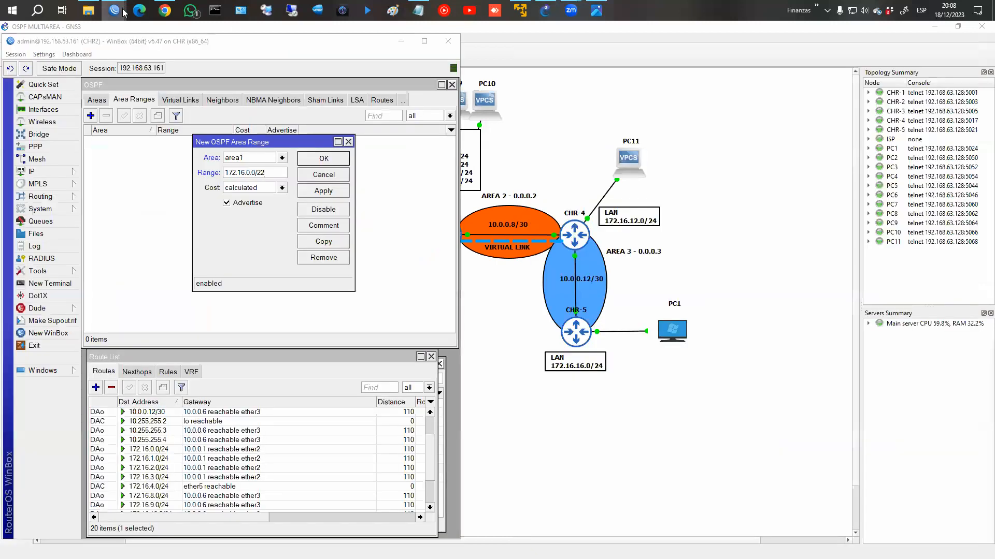
mouse_move(114, 10)
left_click(389, 64)
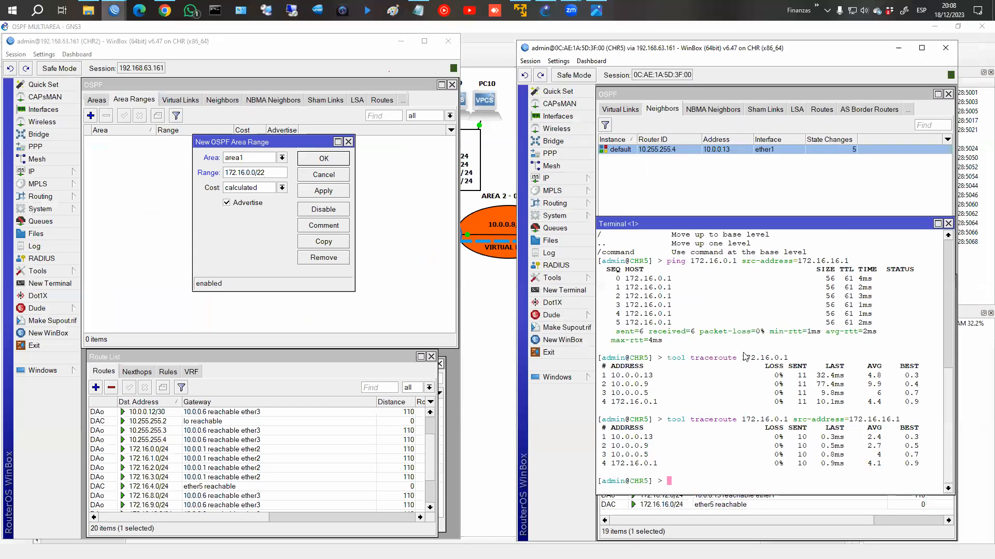
left_click(947, 224)
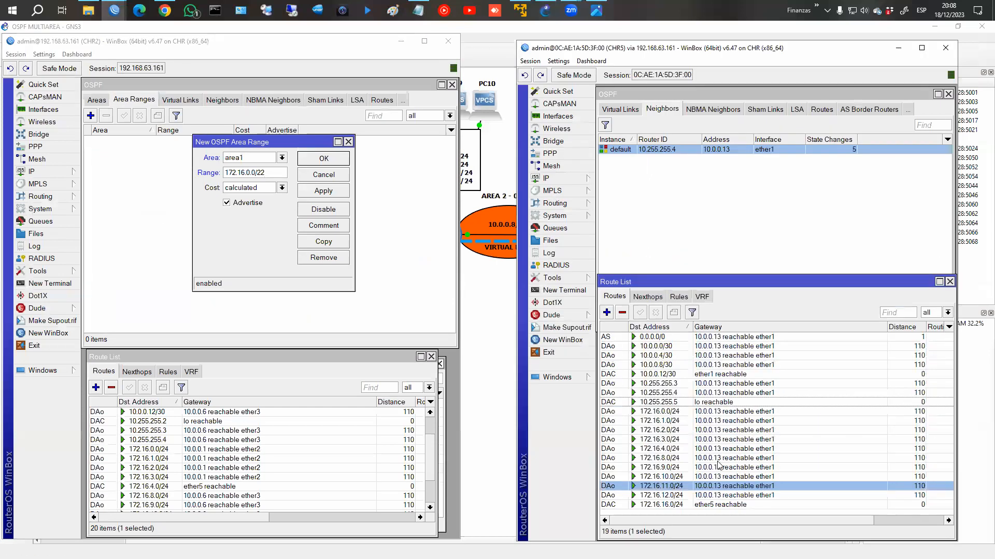
left_click(669, 412)
left_click(667, 439, "shift")
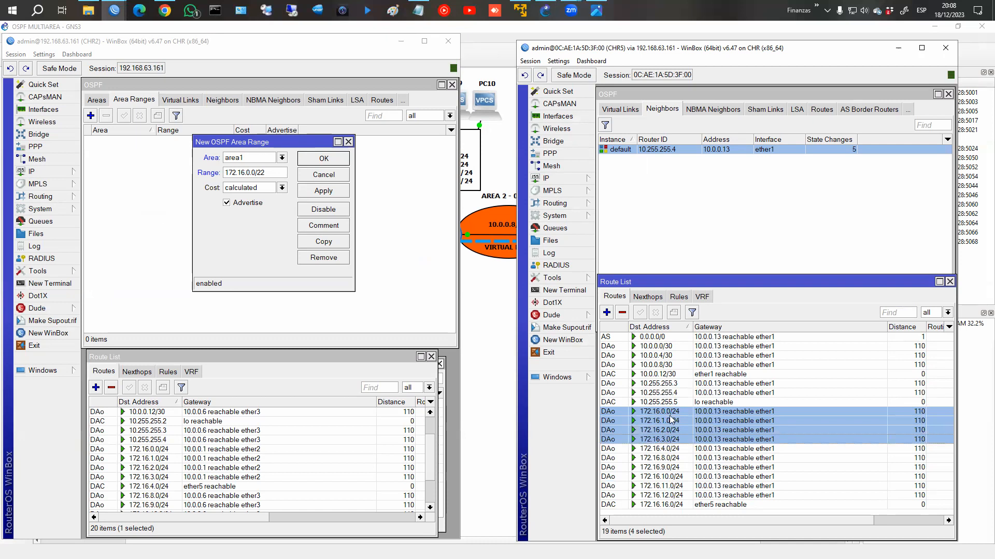
Step: Save the area range on CHR2 and check the 172.16.0.0/22 route in the route lists of CHR5 and CHR4
left_click(318, 162)
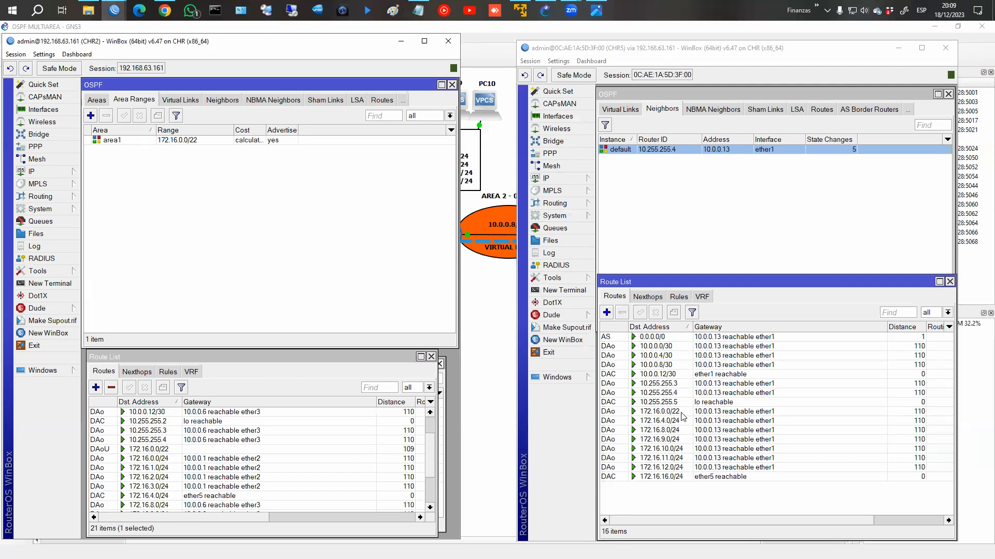
left_click(671, 413)
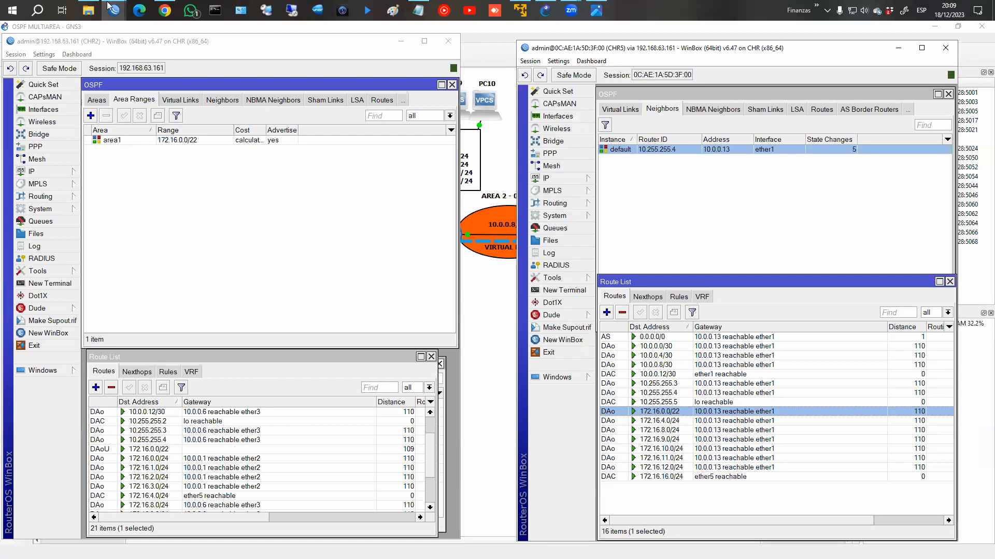
mouse_move(110, 9)
left_click(329, 75)
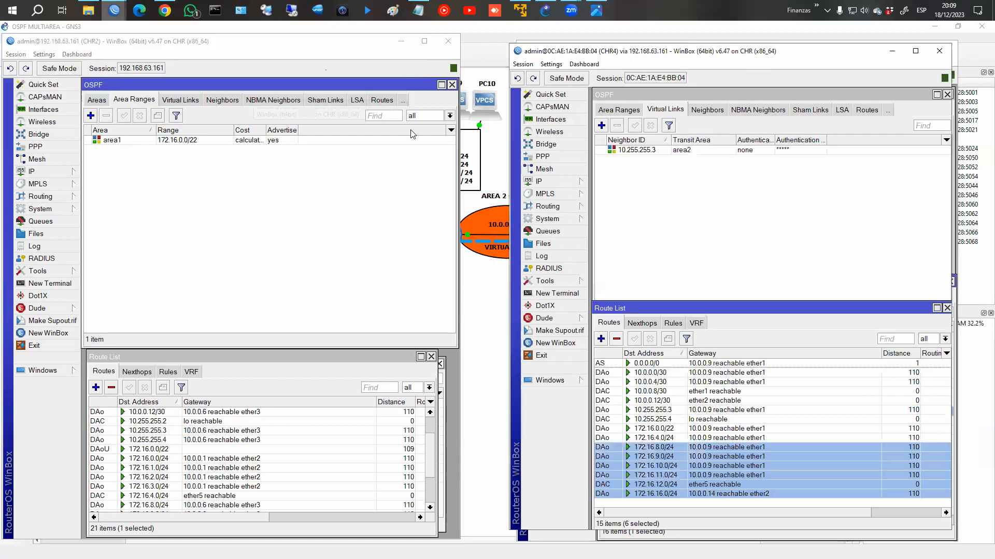
left_click(669, 429)
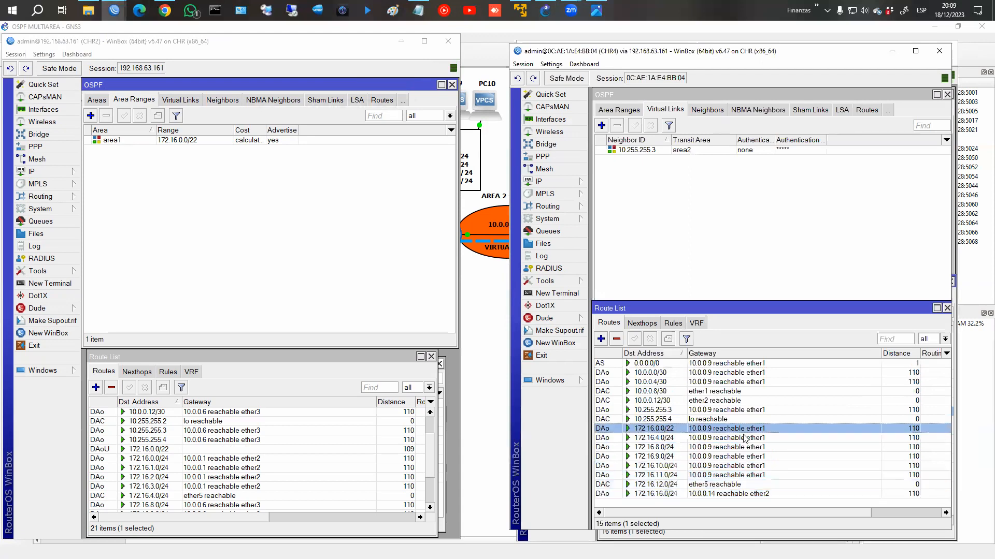
Step: In a new CHR5 terminal, run ping 172.16.0.1 src-address=172.16.16.1 to test the summarized route, and close the terminal
mouse_move(114, 9)
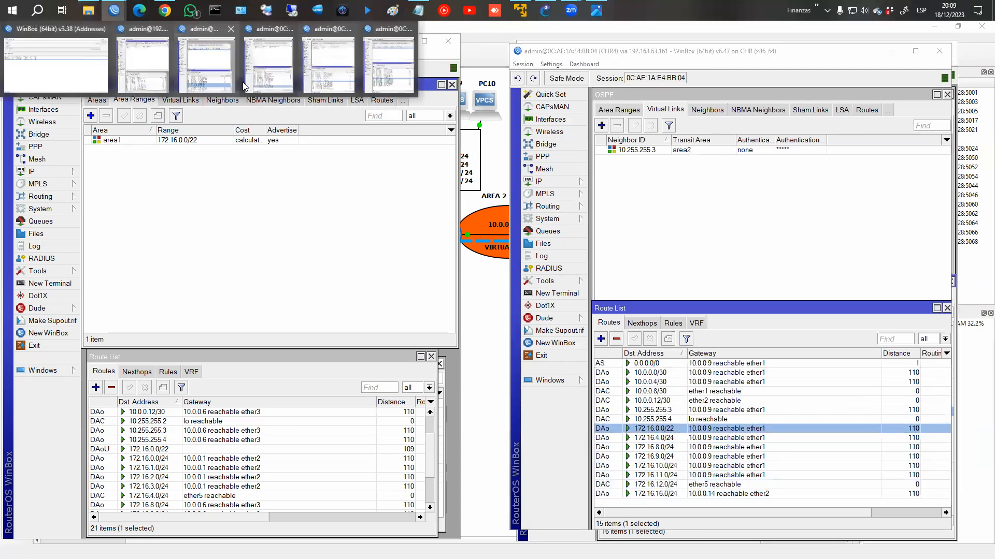
left_click(385, 82)
left_click(575, 291)
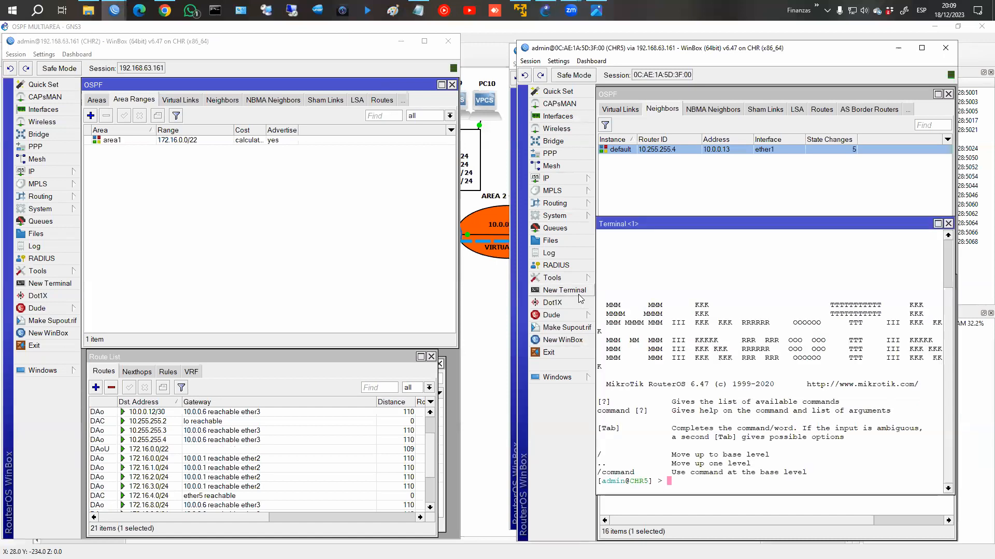
key("Up")
key("Up")
key("Up")
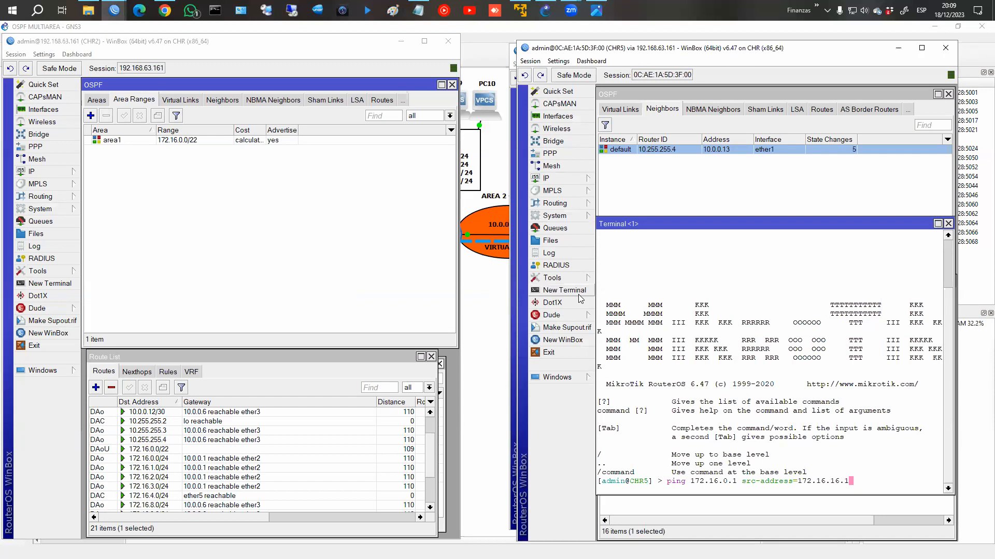
key("Return")
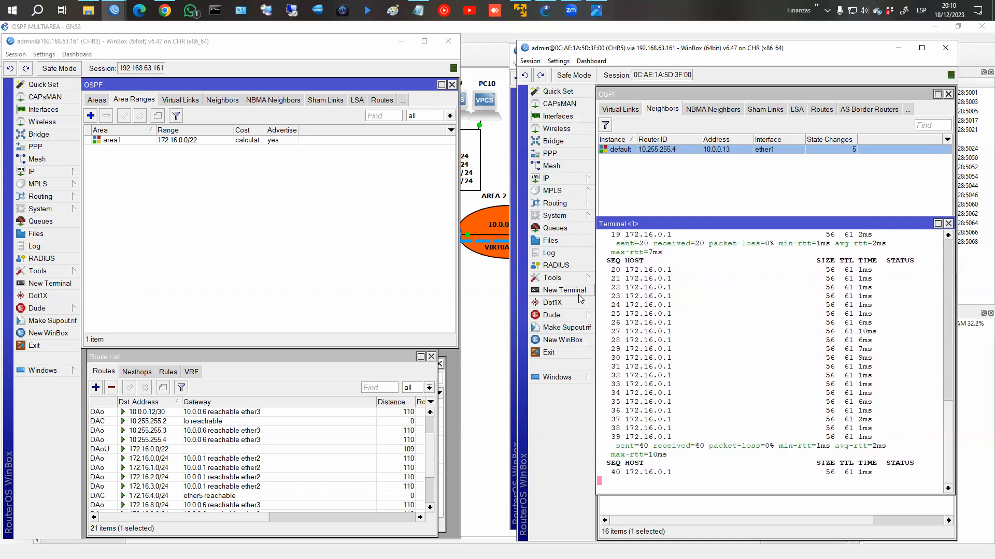
left_click(948, 224)
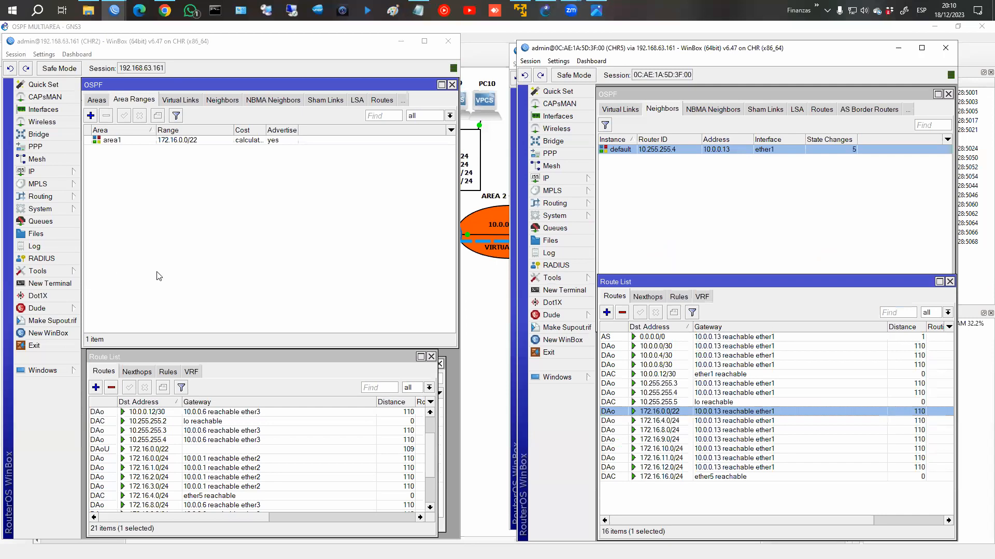
Step: Consult the GNS3 topology and bring up CHR2's WinBox session to check the default route in its route list
left_click(498, 326)
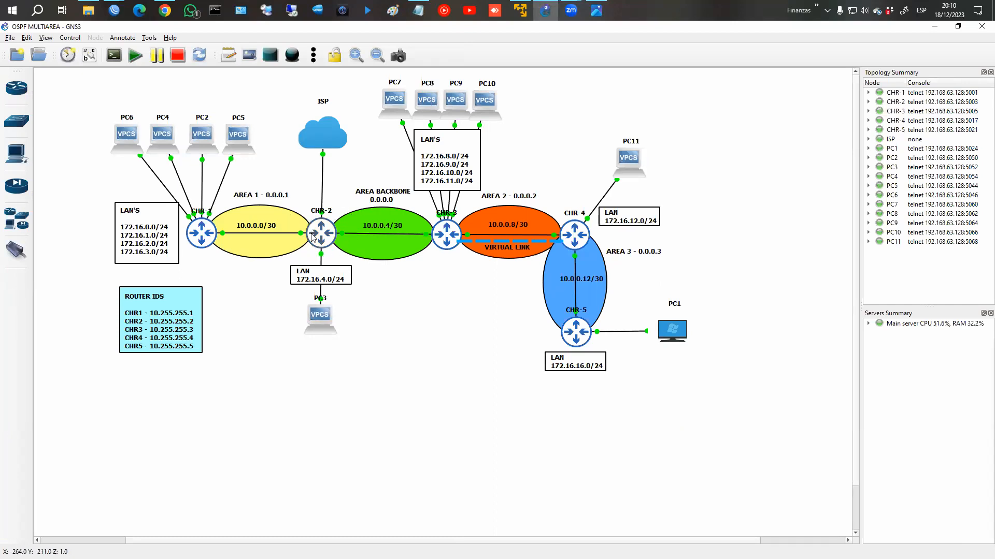
mouse_move(114, 10)
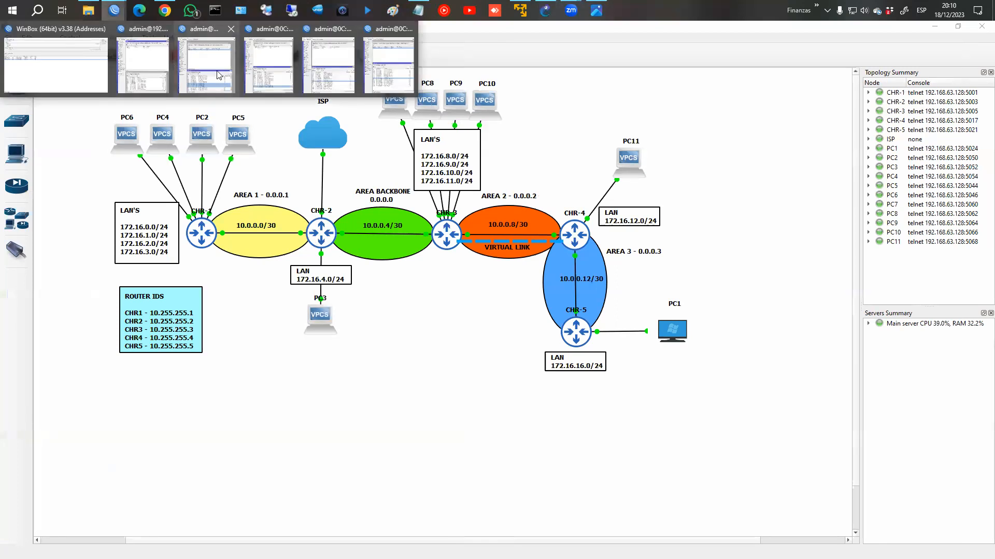
left_click(217, 75)
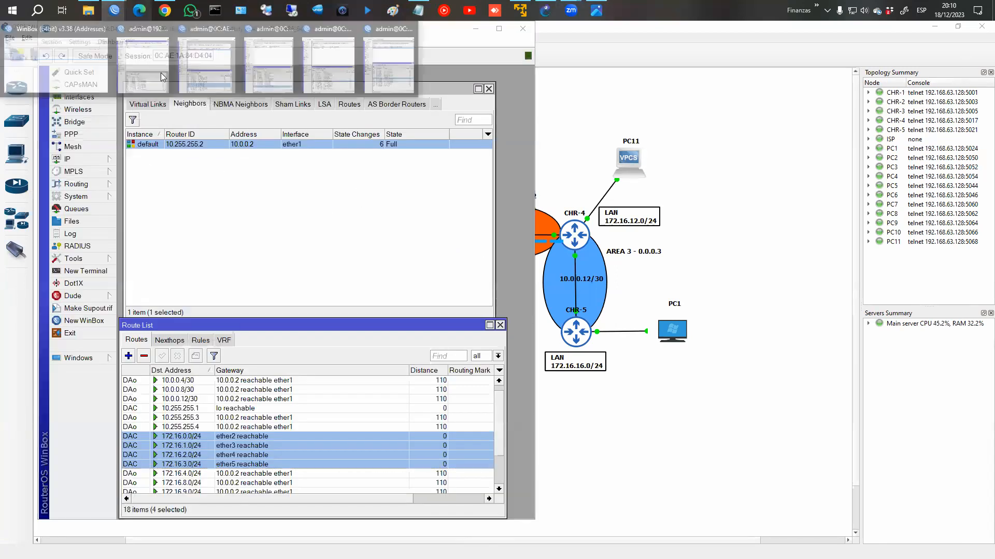
mouse_move(114, 10)
left_click(153, 86)
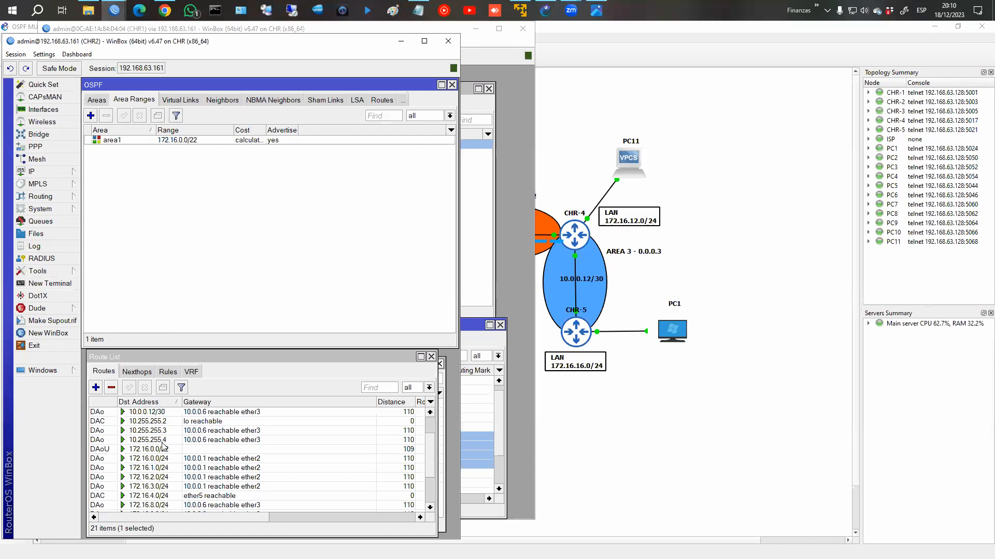
scroll(167, 422, "up", 2)
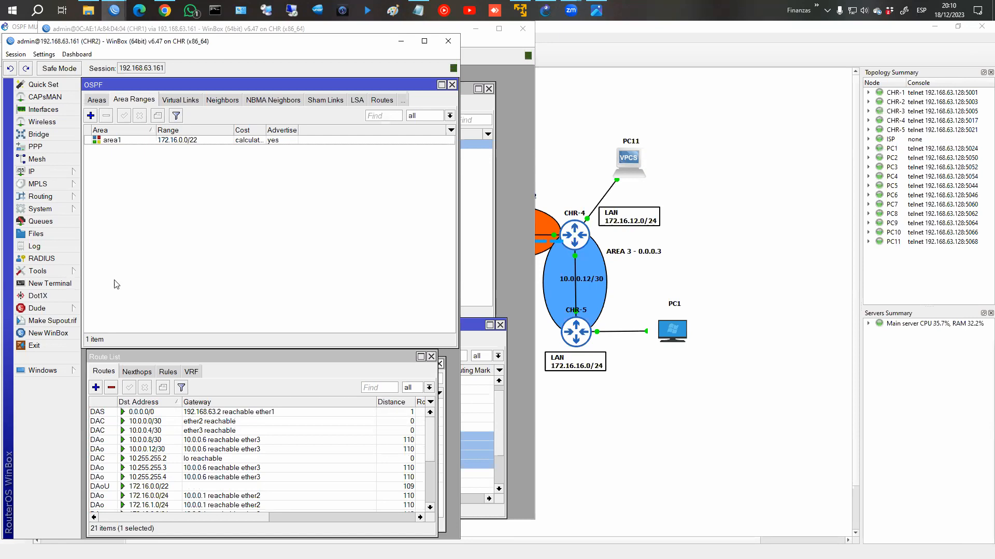
Step: Open a terminal on CHR2 and ping fb.com to test its internet access
left_click(61, 284)
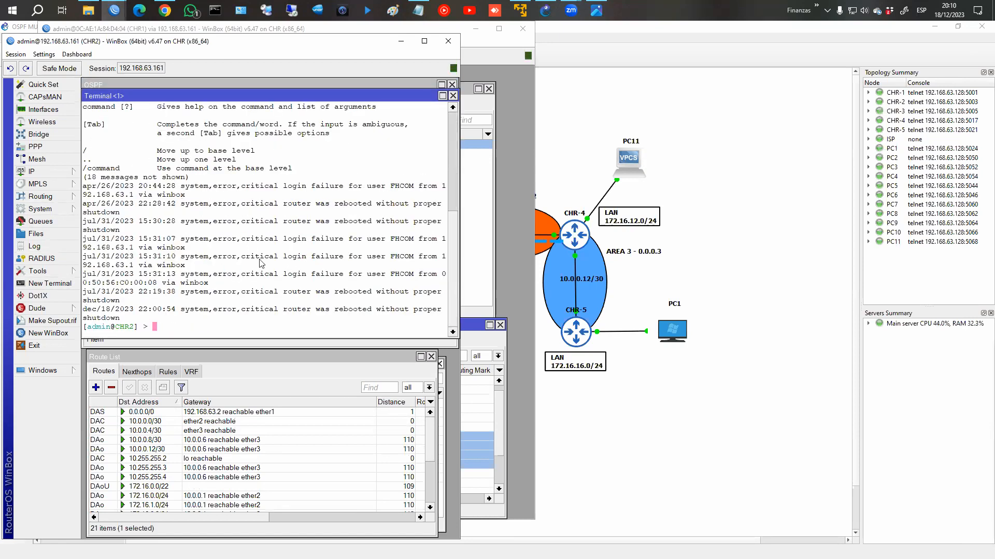
type("ping fb.com")
key("Return")
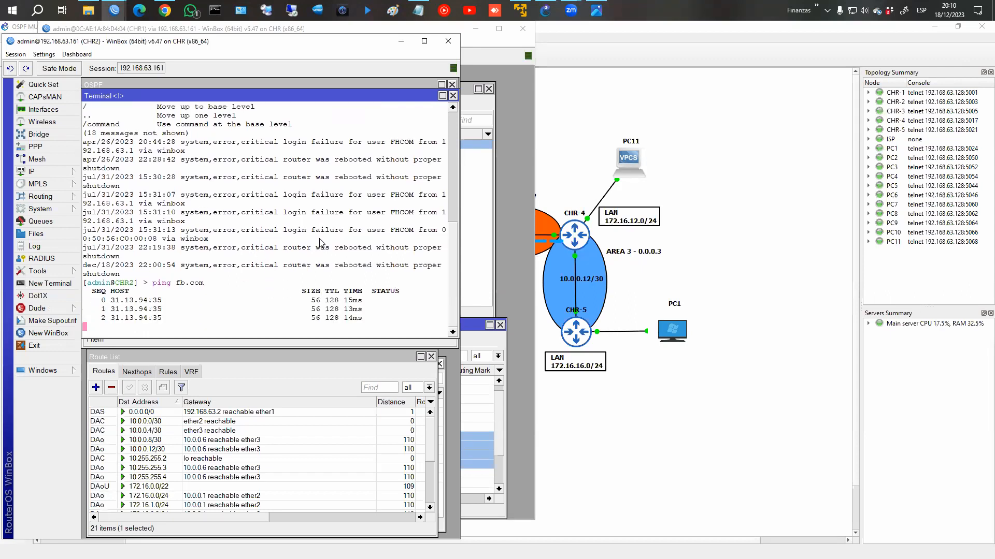
Step: Bring up CHR3's WinBox session, place it beside CHR2's window, and stop the running fb.com ping on CHR2
mouse_move(115, 11)
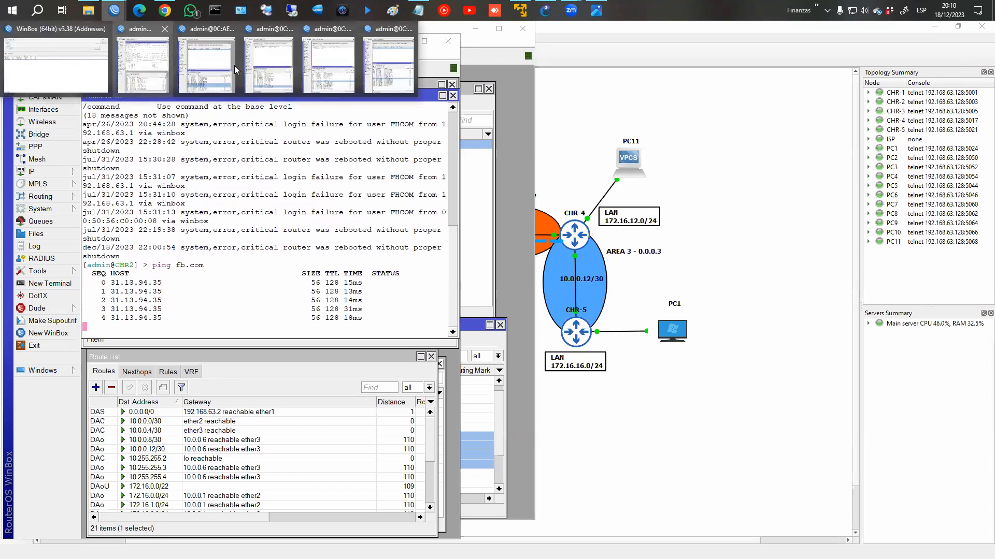
left_click(235, 57)
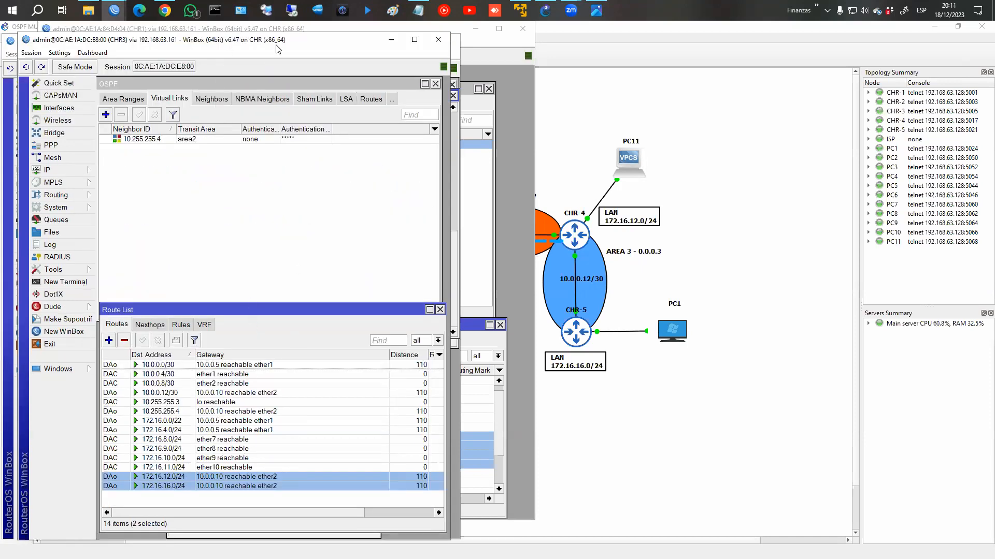
left_click_drag(276, 47, 815, 43)
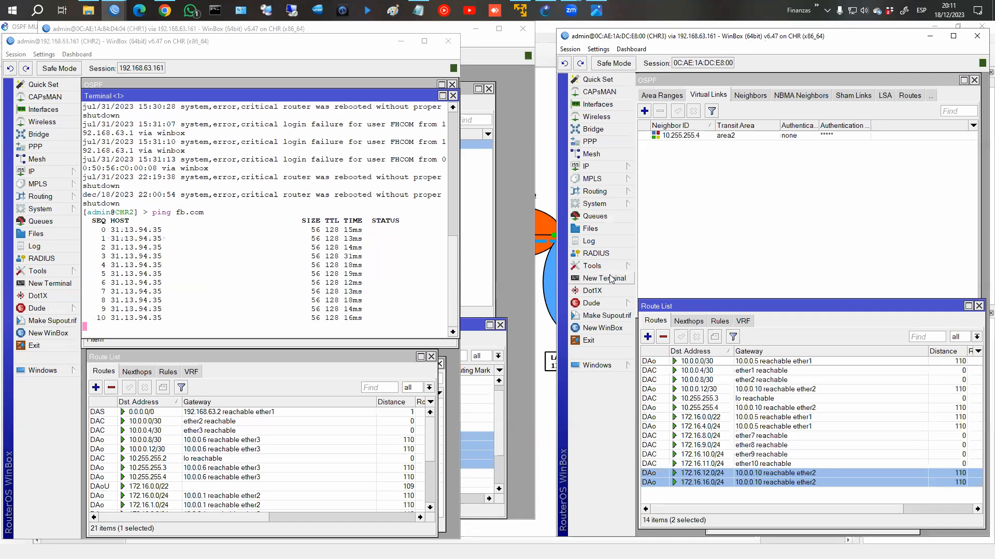
left_click(426, 271)
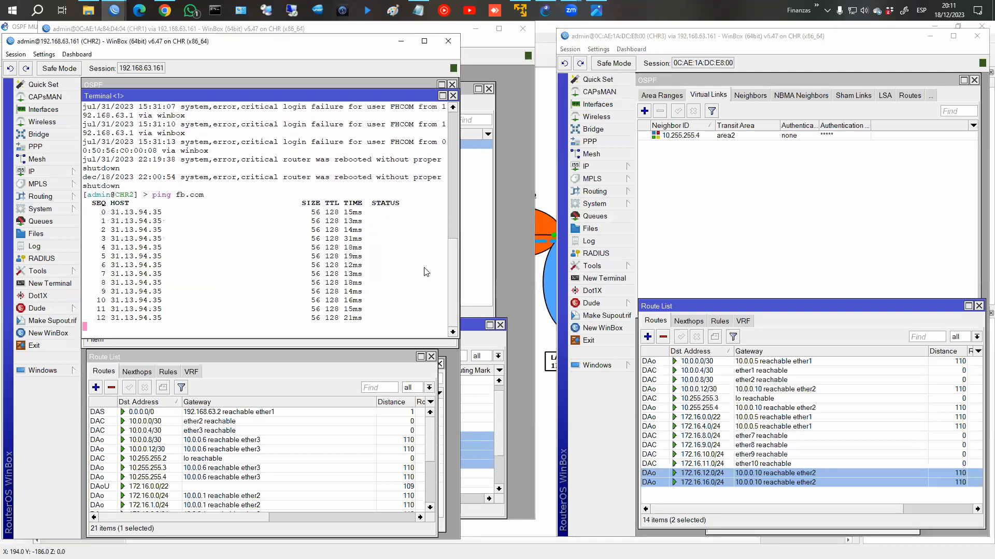
key("ctrl+c")
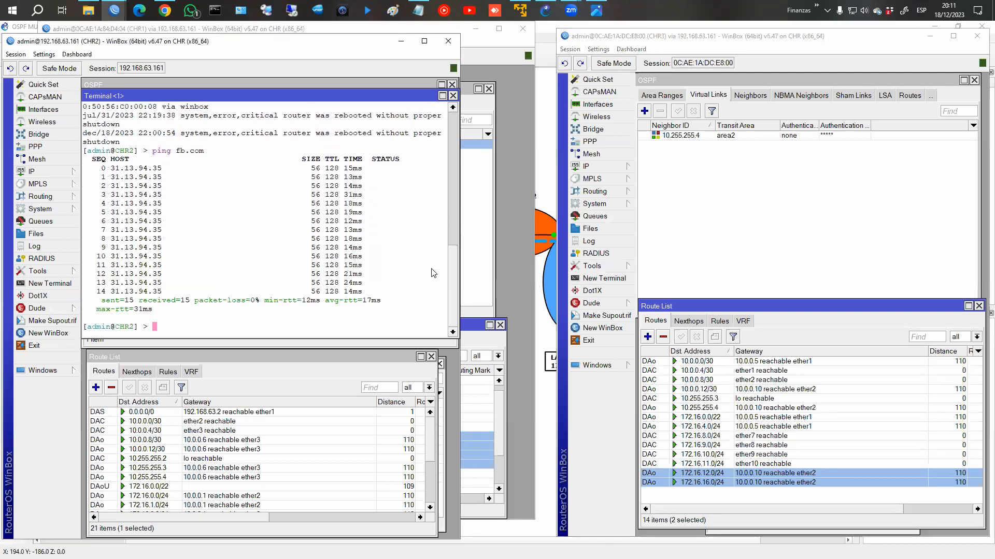
Step: Open a terminal on CHR3 and ping fb.com to test its internet access
left_click(577, 283)
type("ping fb.com")
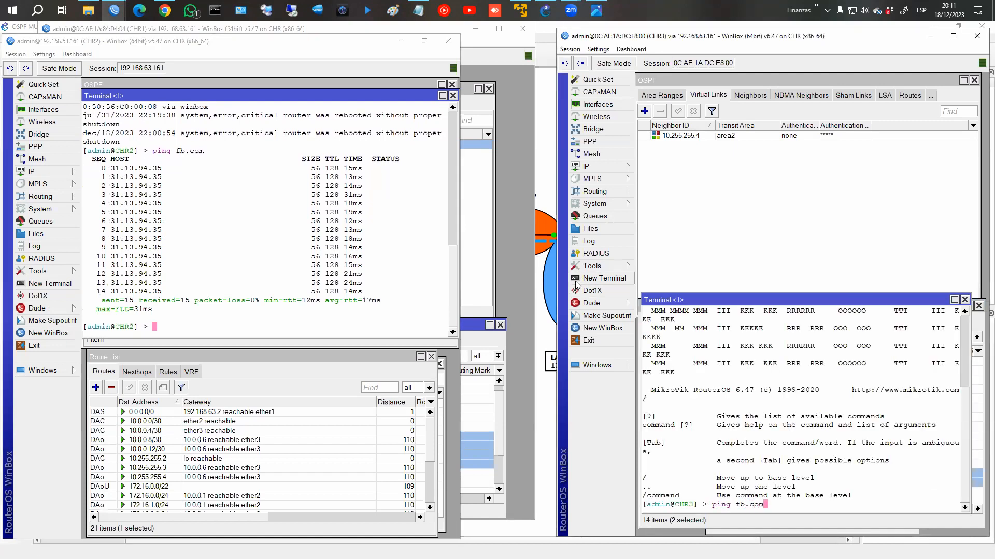
key("Return")
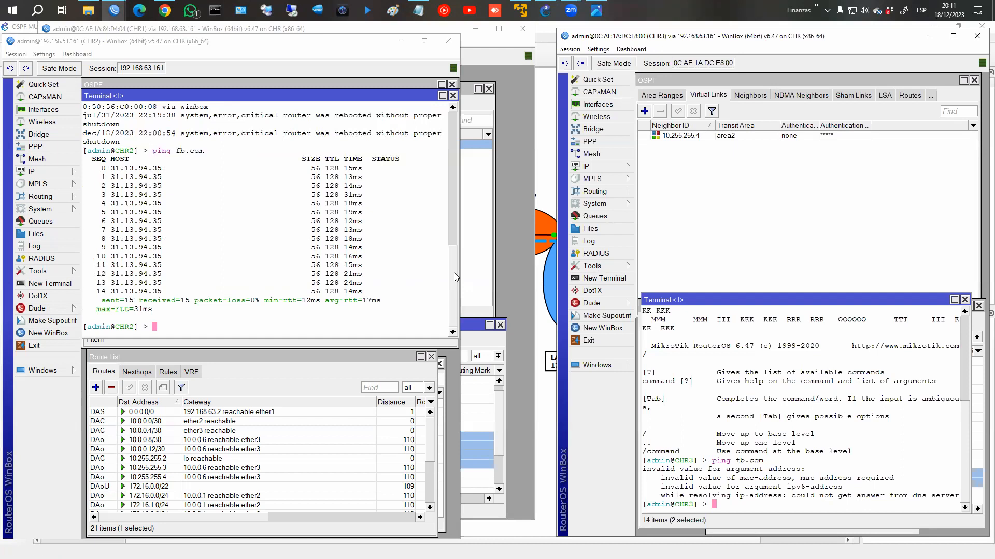
Step: Bring CHR2's WinBox session back to the front and close its terminal
left_click(483, 269)
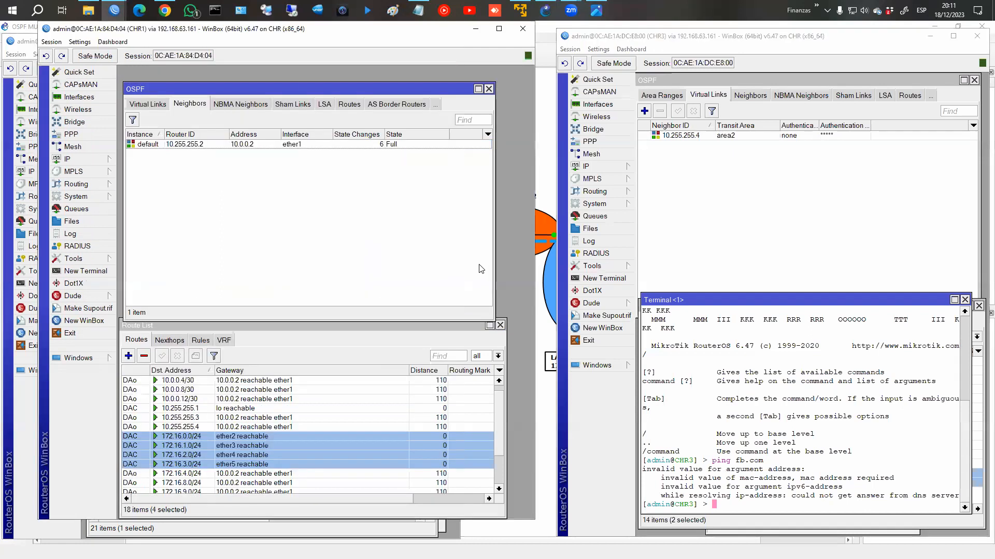
left_click(436, 105)
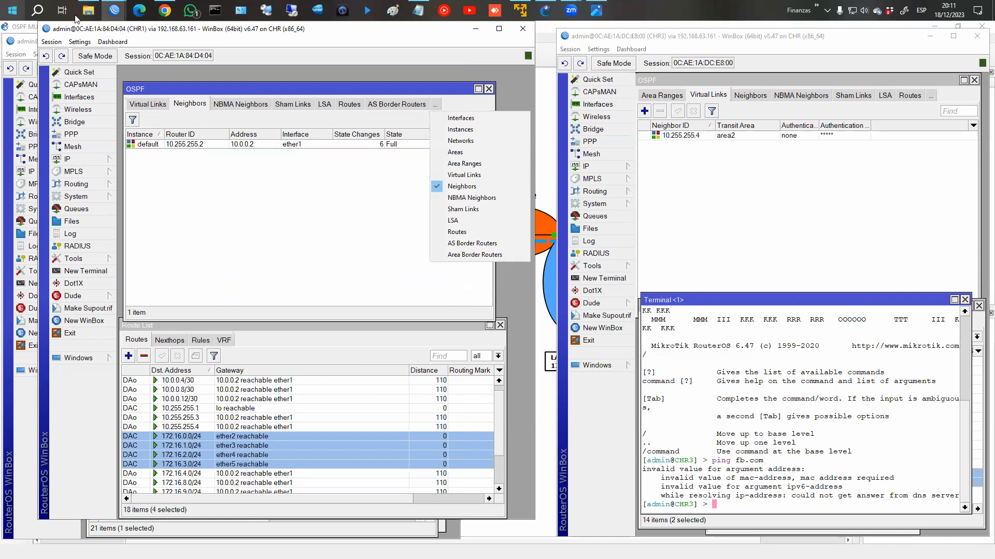
left_click(113, 10)
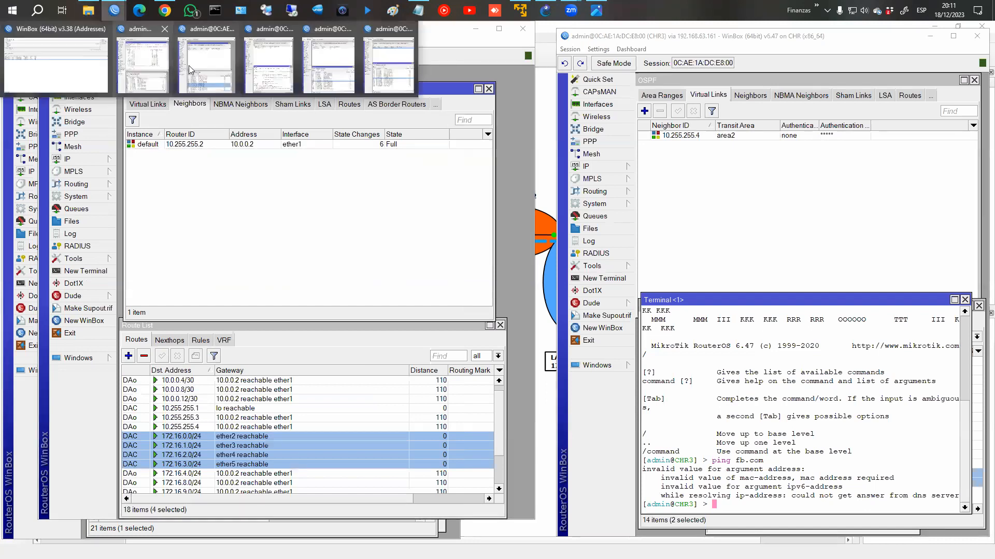
left_click(143, 65)
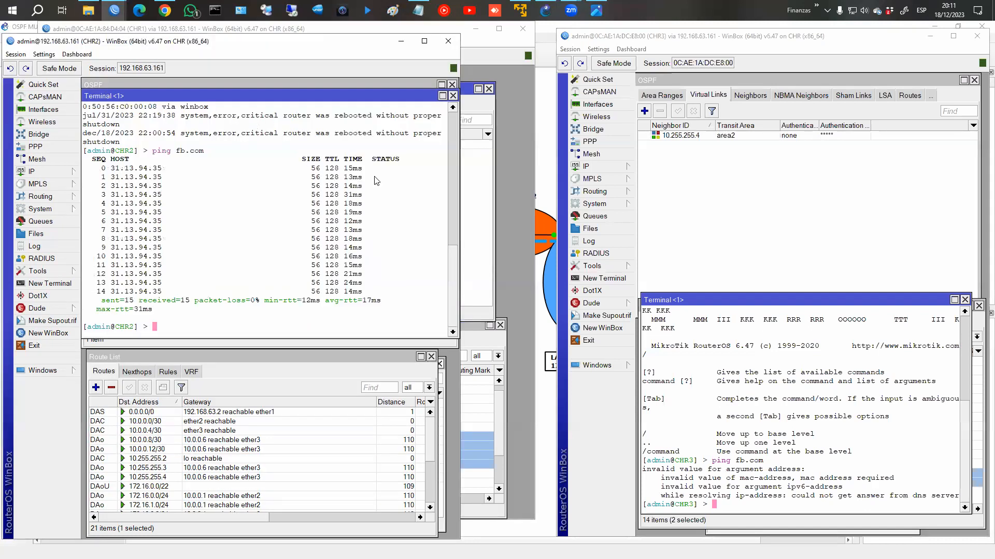
left_click(453, 96)
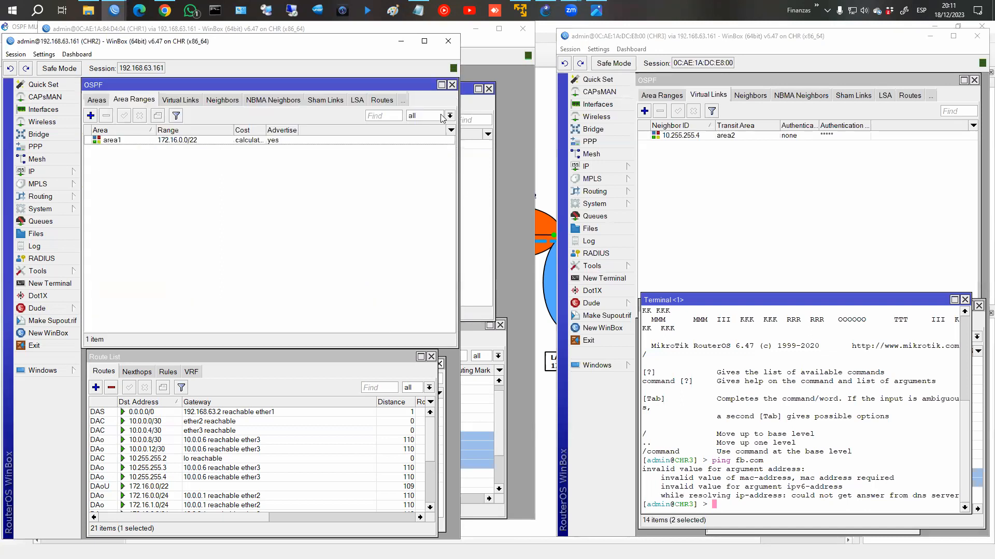
Step: In CHR2's default OSPF instance, set Redistribute Default Route to if installed (as type 1) and save it
left_click(403, 101)
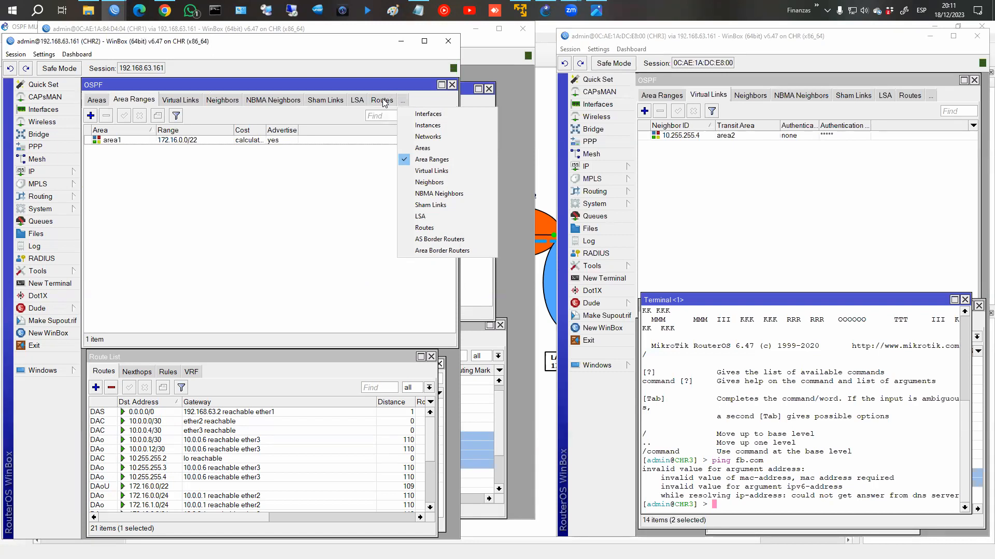
left_click(416, 126)
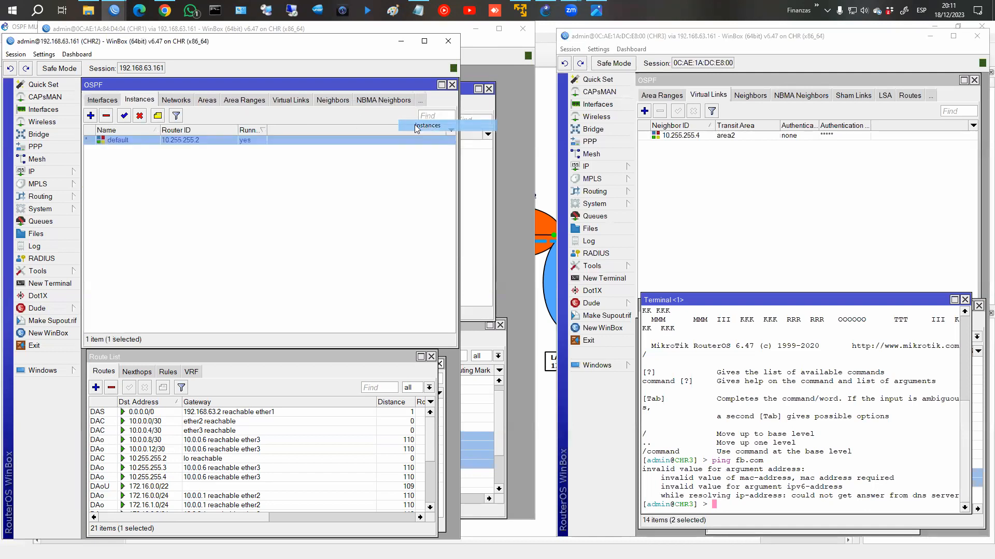
double_click(167, 139)
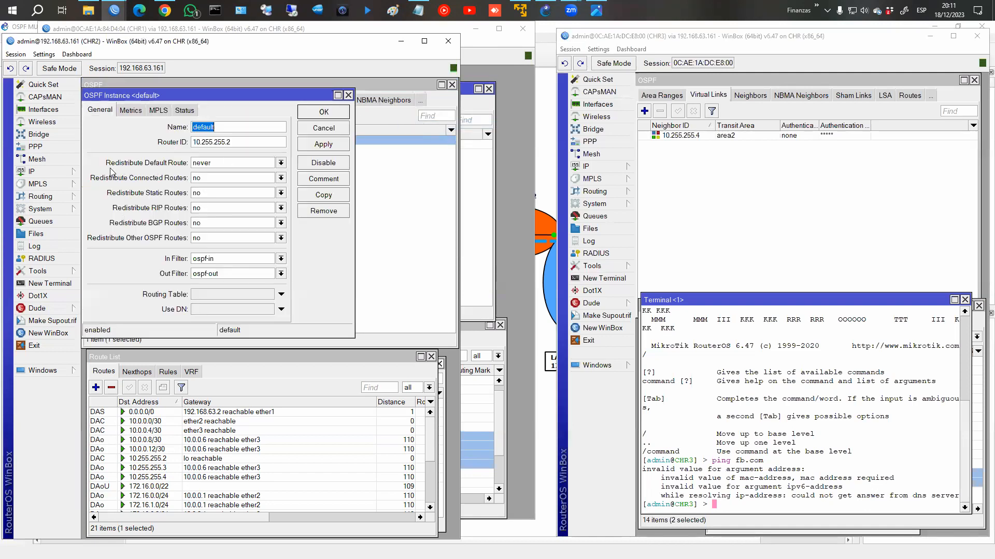
left_click(280, 163)
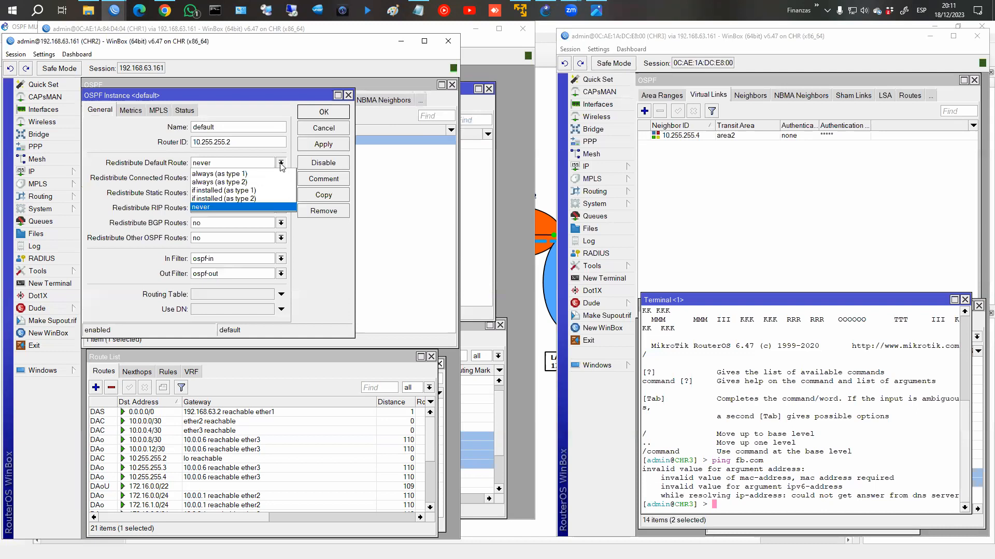
left_click(256, 191)
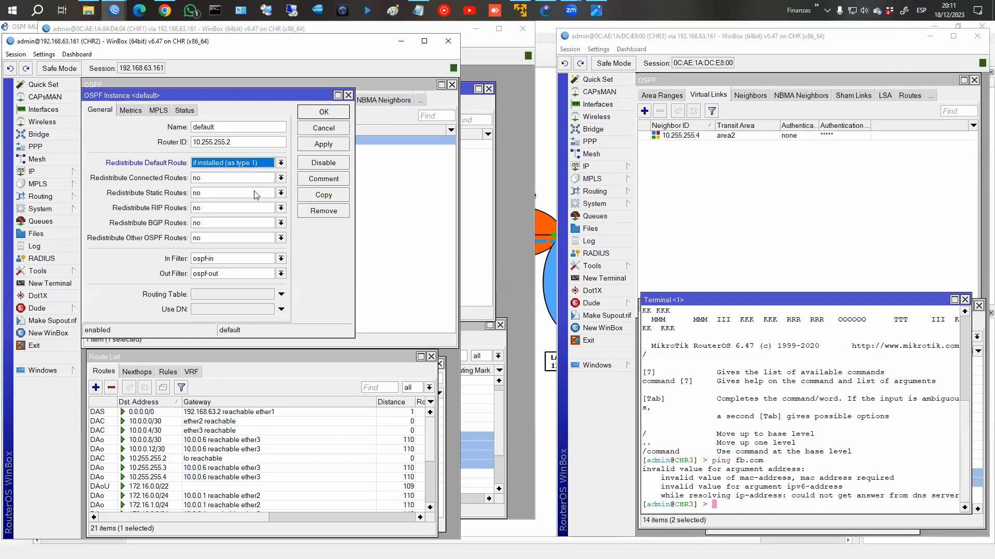
left_click(332, 112)
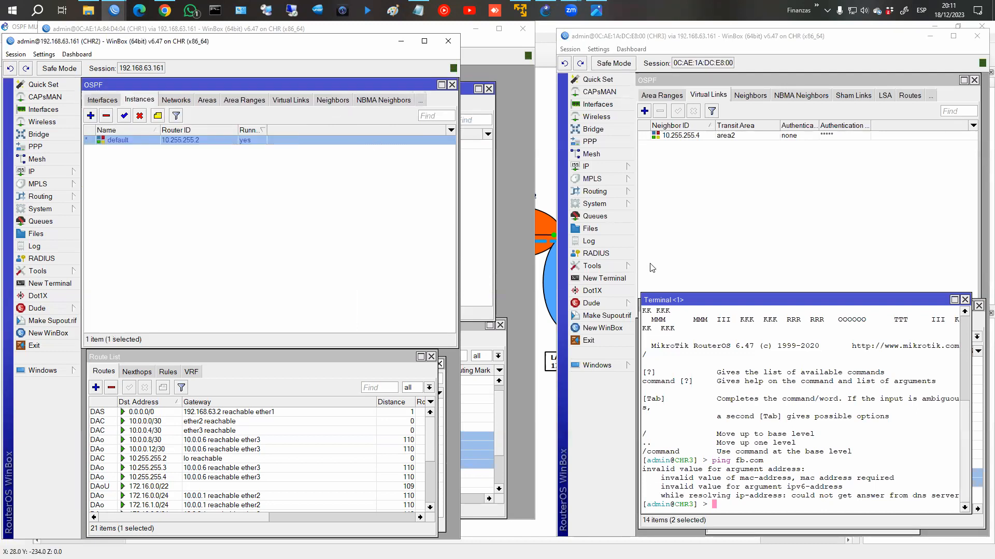
Step: Check the 0.0.0.0/0 route in CHR3's route list and test internet access by pinging fb.com and 8.8.8.8 from a new terminal
left_click(964, 299)
left_click(725, 361)
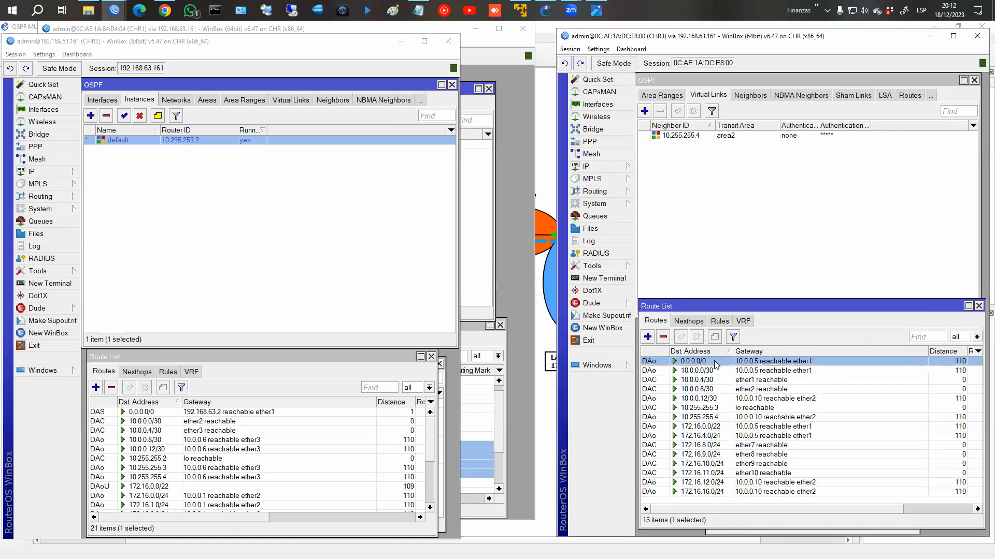
left_click(611, 281)
type("ping fb.com")
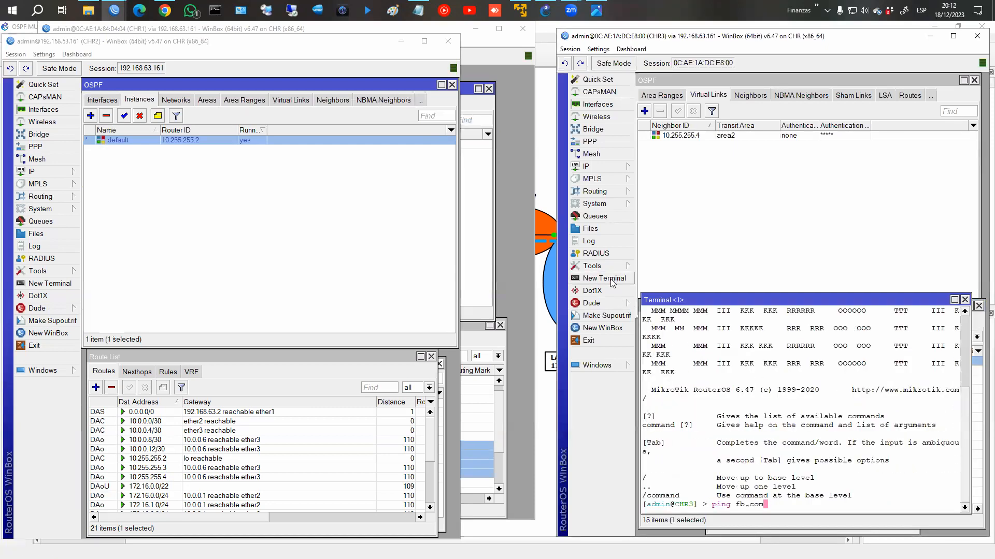
key("Return")
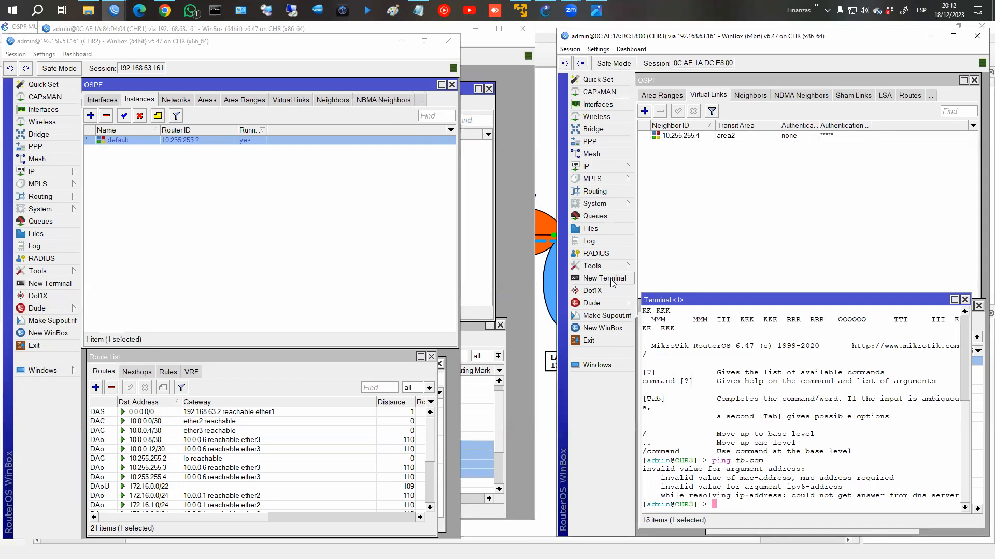
type("ping 8.8.8.8")
key("Return")
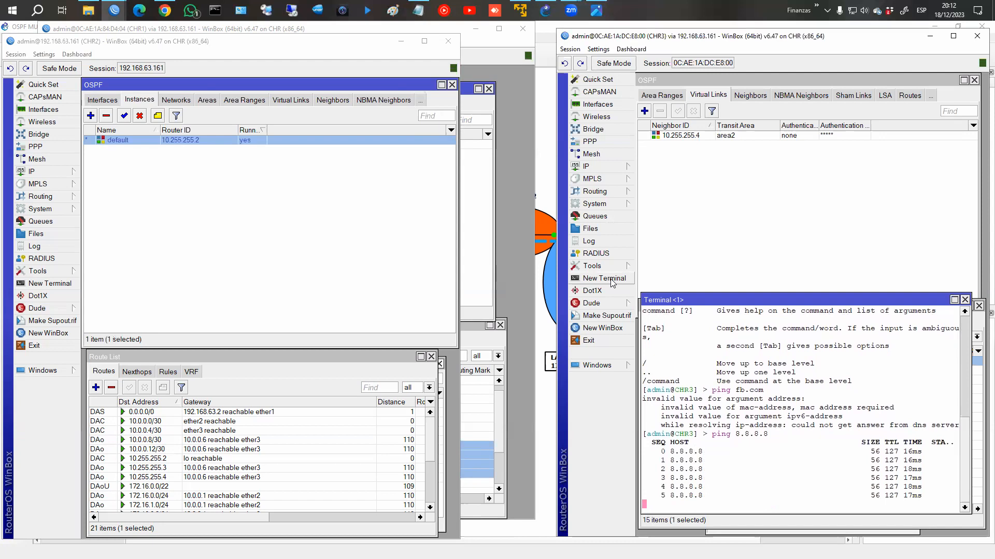
key("ctrl+c")
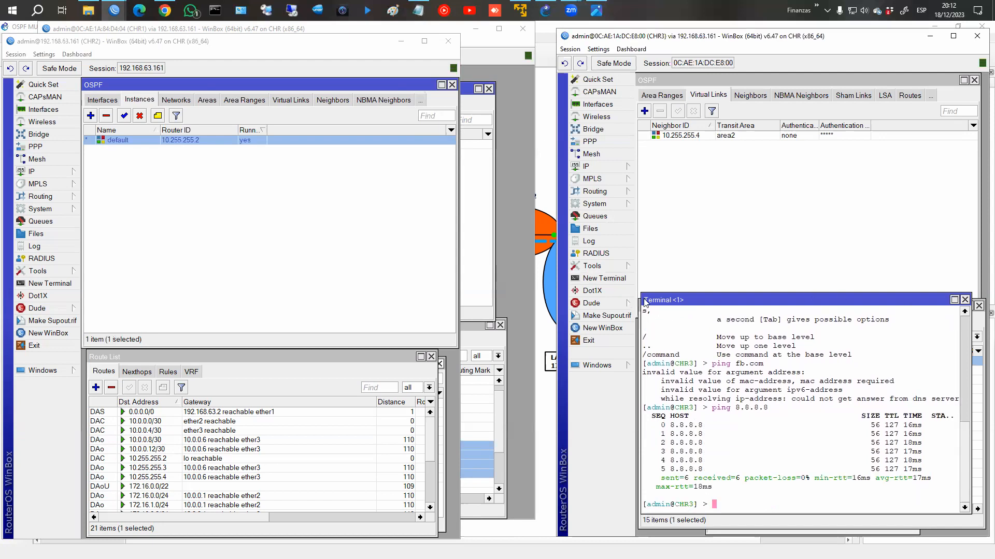
Step: Bring up CHR4's session, check its 0.0.0.0/0 route, and ping 8.8.8.8 from a new terminal
mouse_move(114, 11)
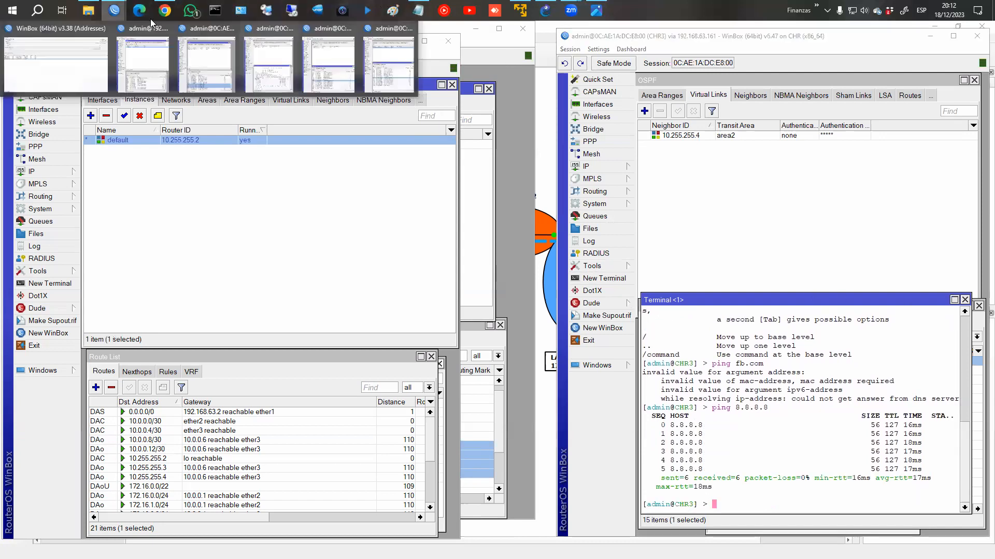
left_click(317, 52)
left_click(677, 365)
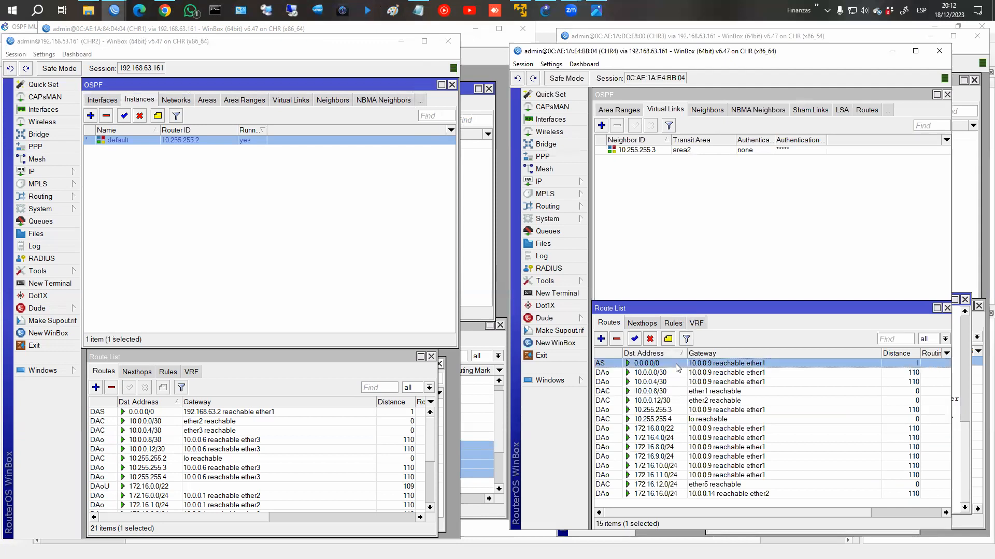
left_click(576, 294)
left_click_drag(719, 200, 718, 65)
type("pin")
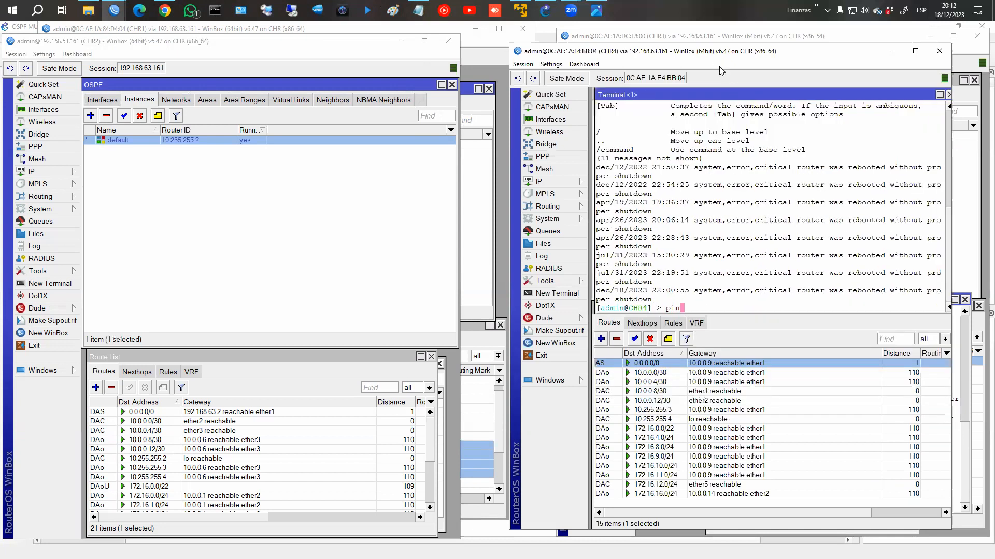
type("g 8.8.8.8.")
key("Return")
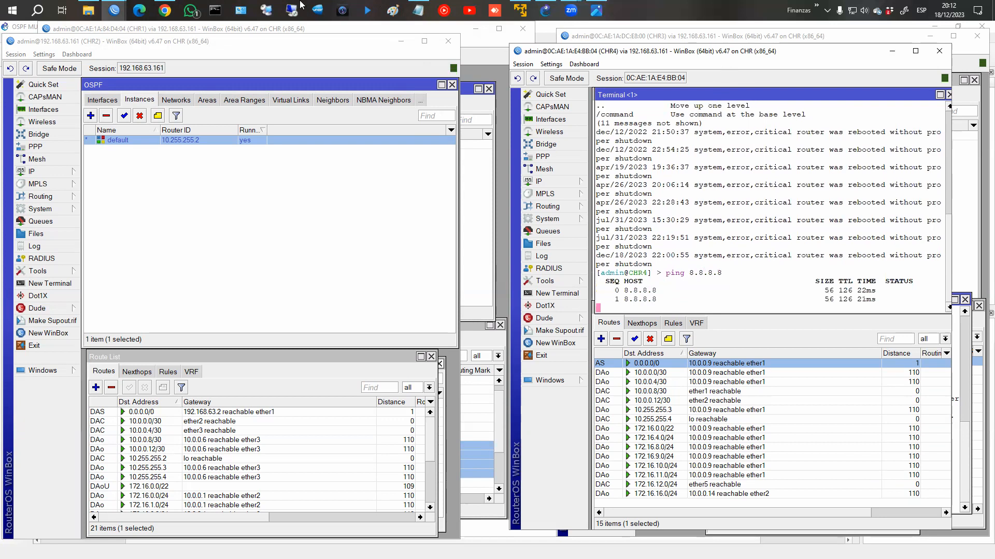
Step: Compare the route lists of CHR5, CHR4 and CHR3 for the default route, closing CHR3's terminal to see its list
left_click(120, 15)
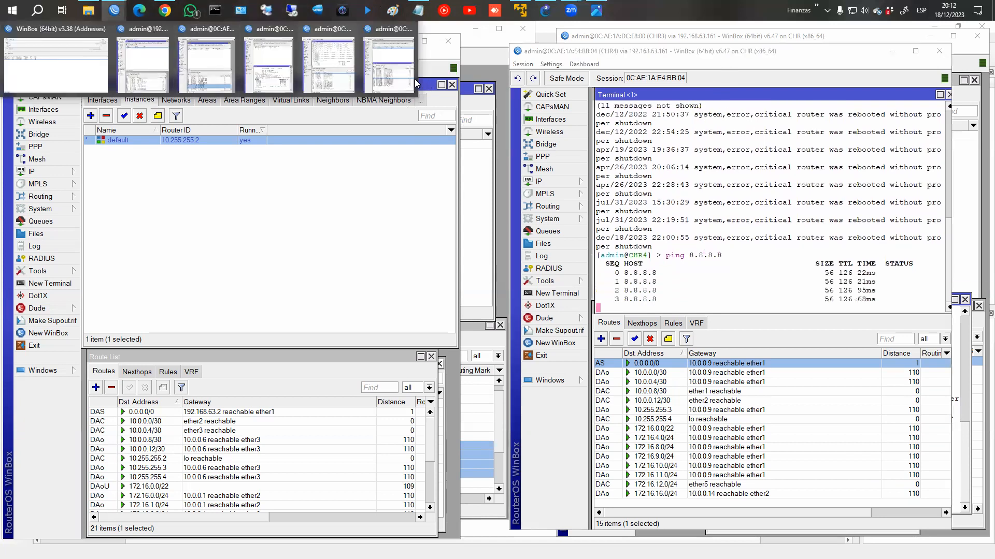
left_click(415, 78)
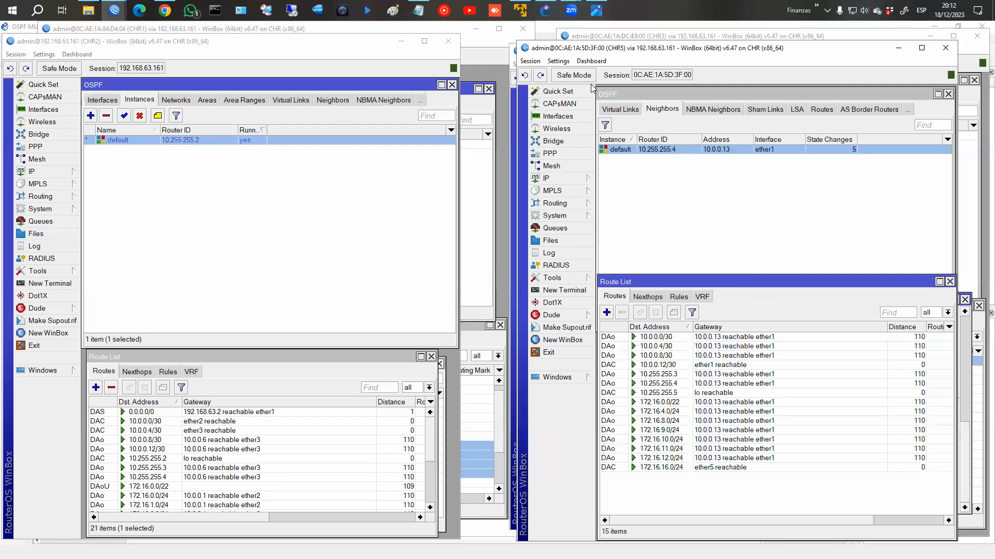
left_click(114, 10)
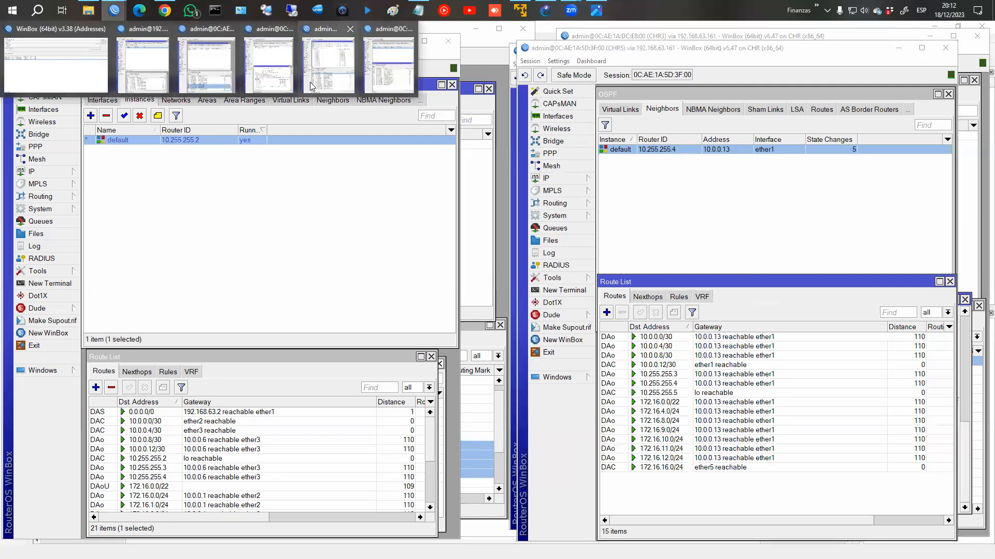
left_click(346, 96)
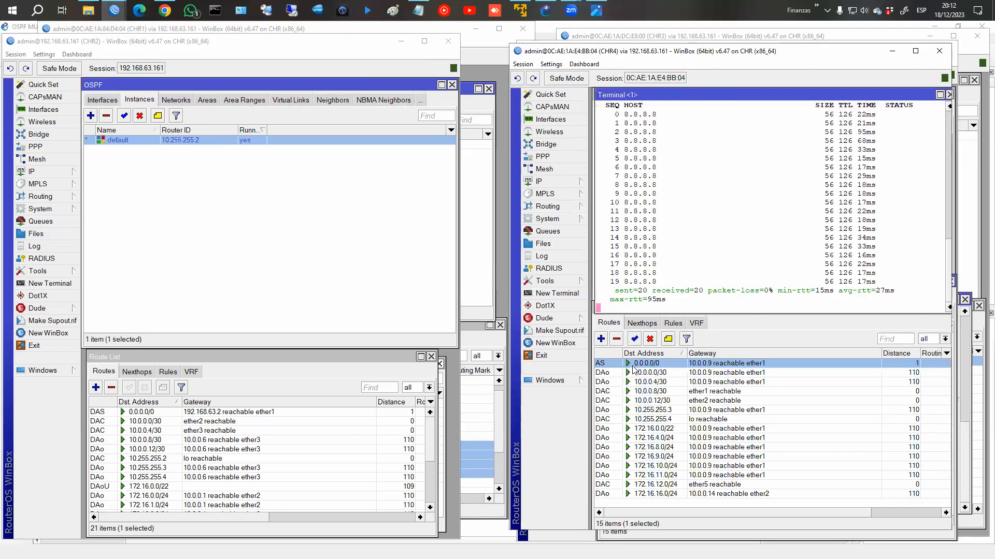
left_click(114, 10)
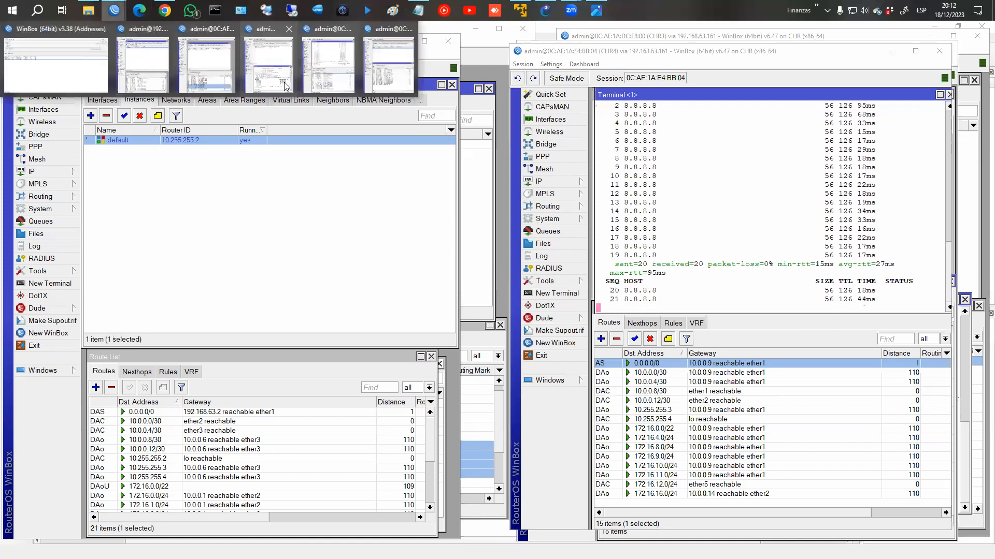
left_click(272, 75)
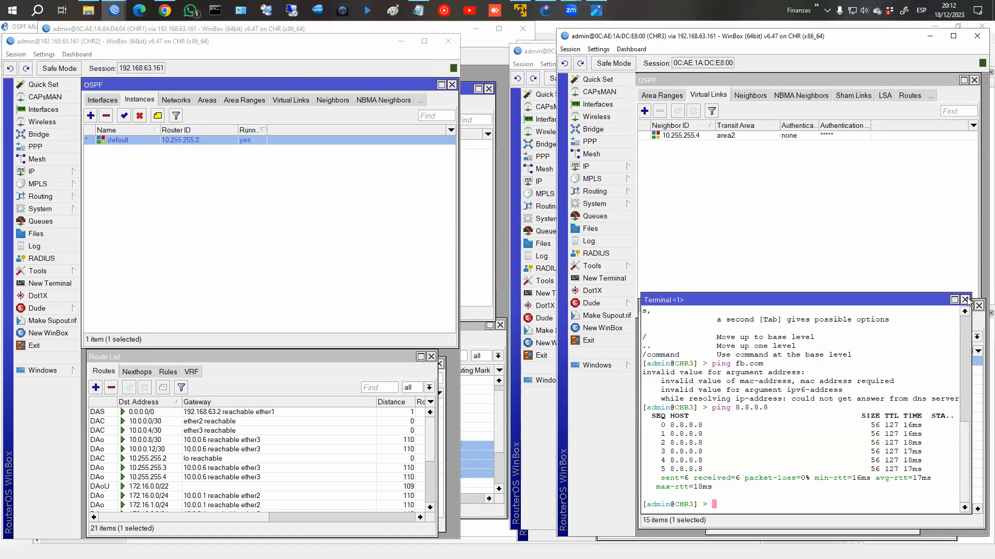
left_click(965, 300)
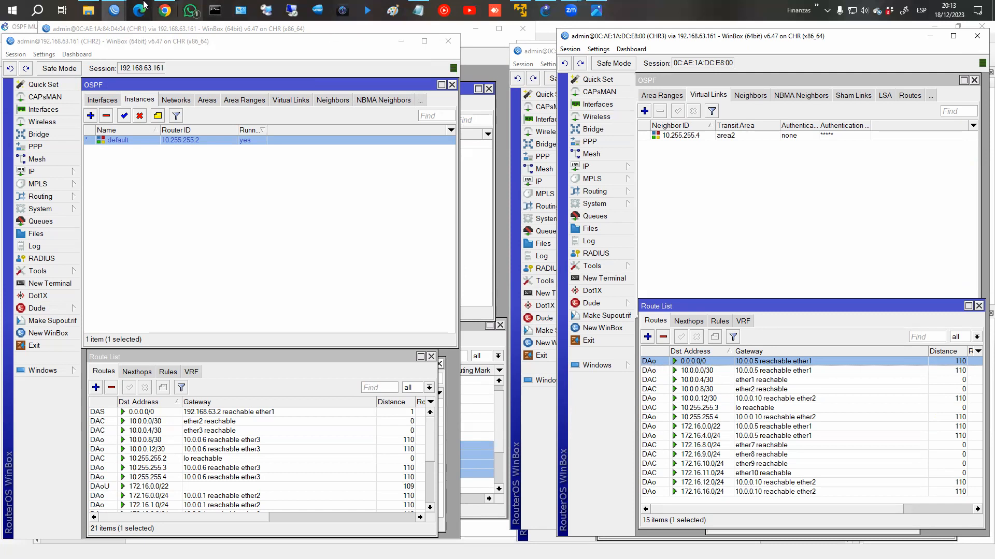
mouse_move(120, 7)
left_click(388, 77)
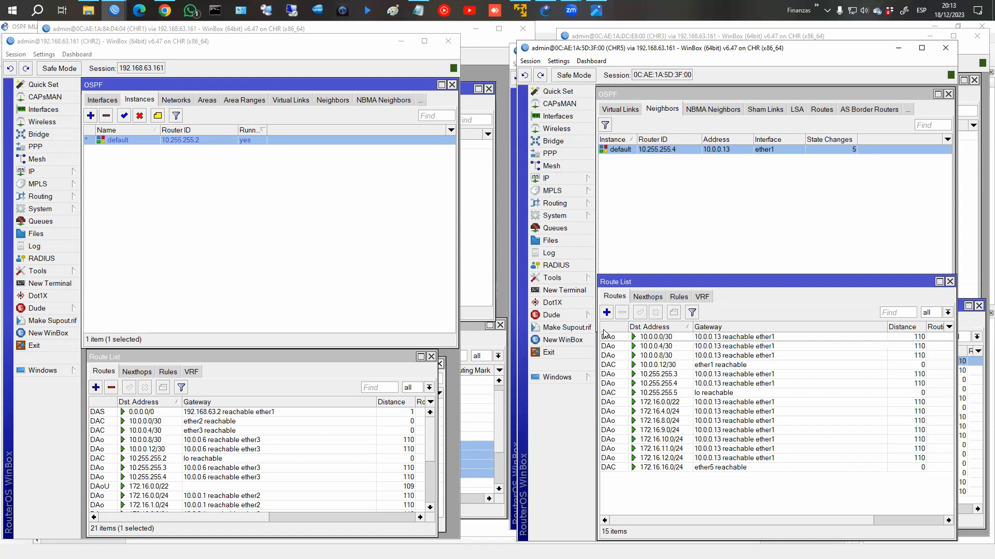
Step: Add a static 0.0.0.0/0 route with gateway 10.0.0.13 to CHR5's route list
mouse_move(610, 346)
left_click(607, 313)
double_click(668, 324)
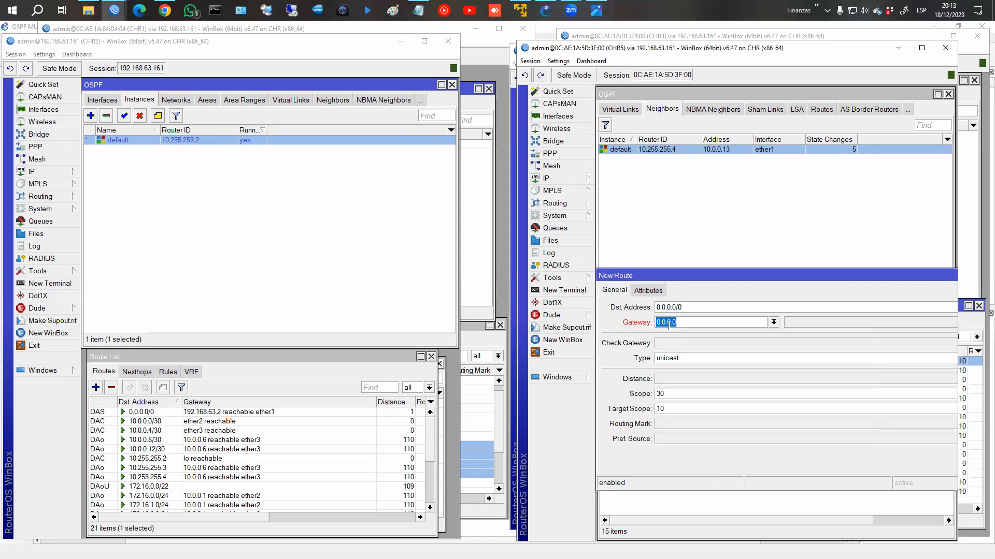
type("10.0.0.13")
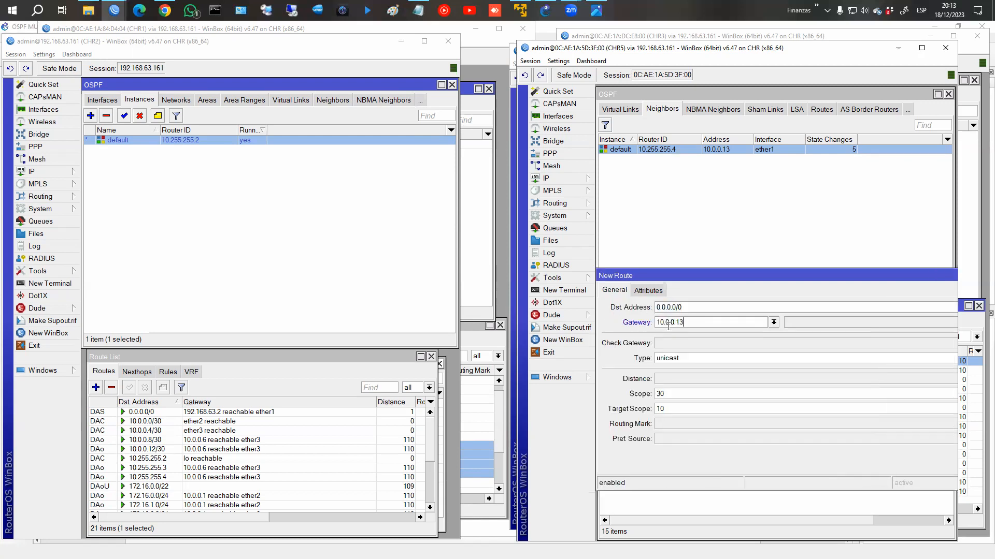
left_click(952, 293)
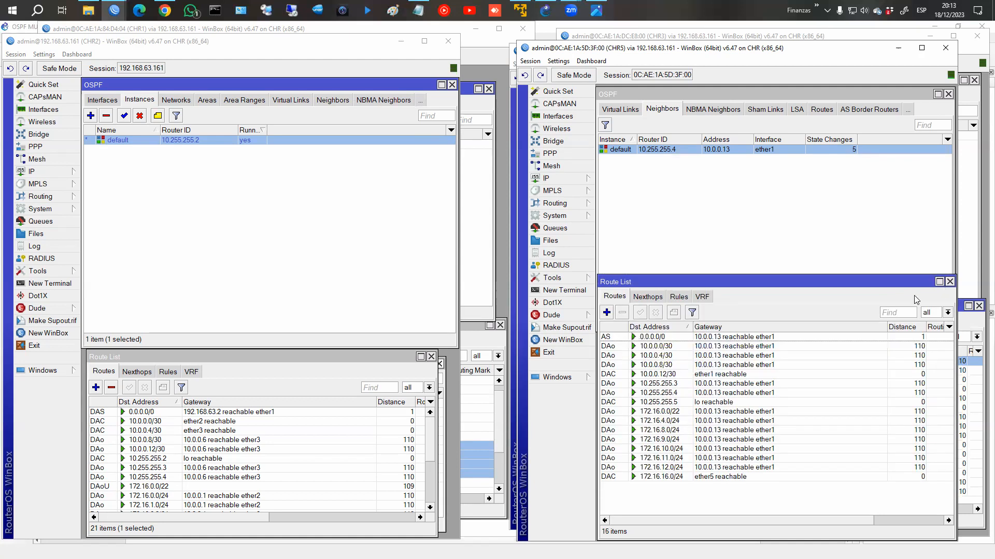
Step: Test CHR5's internet access by pinging 8.8.8.8 from a new terminal, and close the terminal
left_click(561, 291)
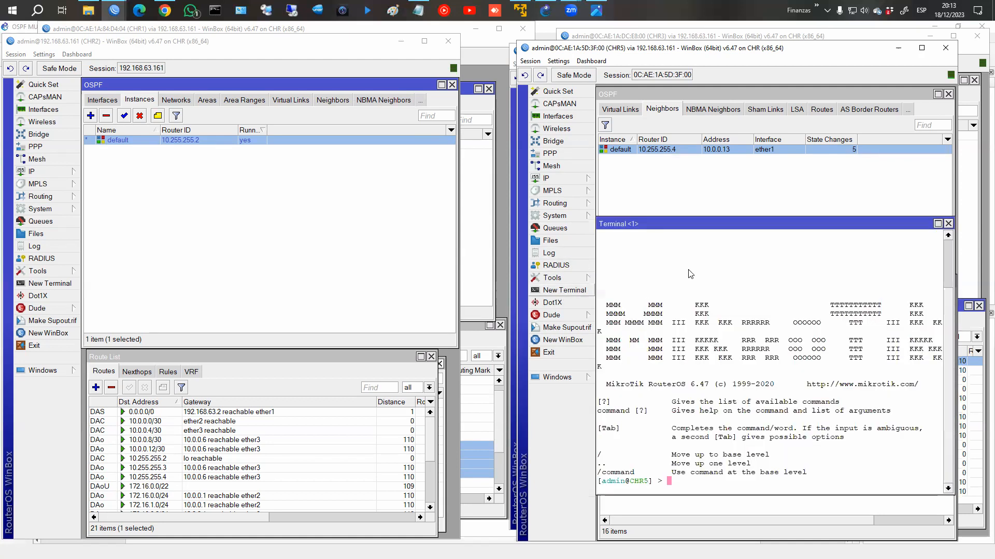
type("ping 8.8.8.8")
key("Return")
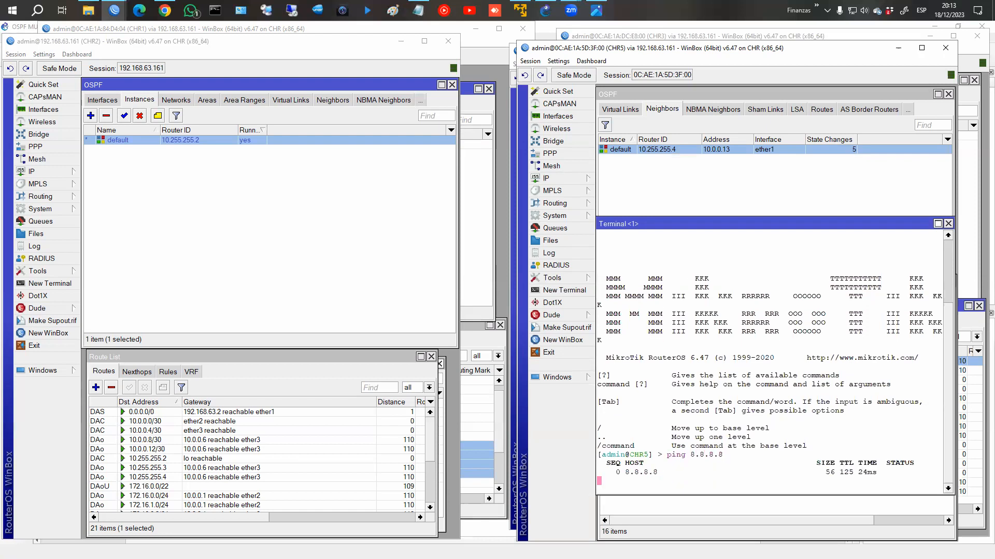
left_click(948, 223)
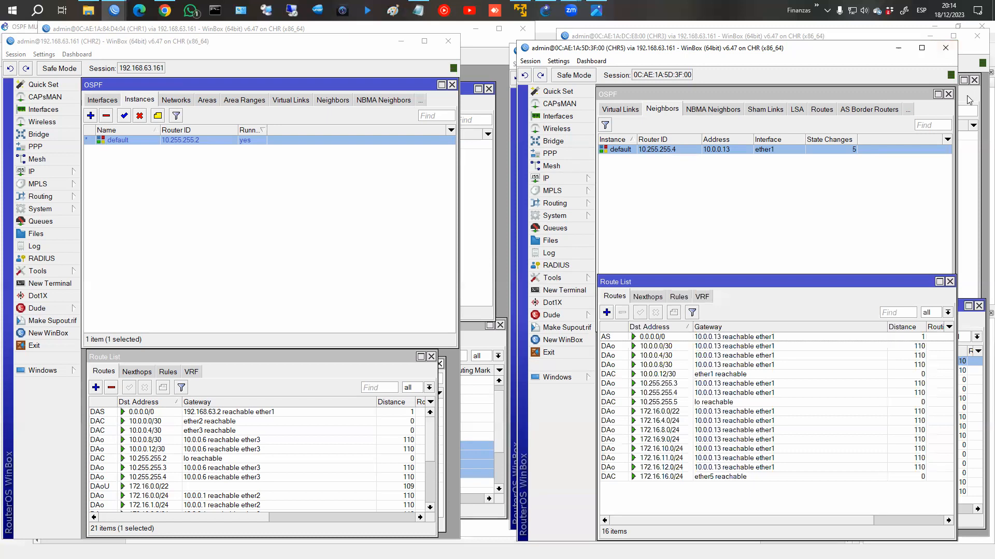
Step: Close the open WinBox router sessions and the 3.jpg diagram to return to the GNS3 topology
left_click(946, 48)
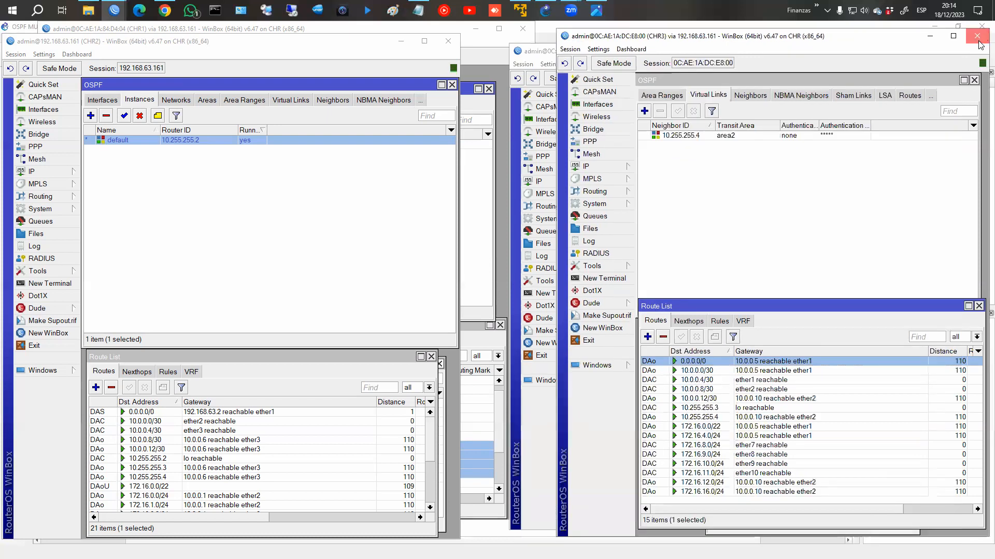
left_click(977, 35)
left_click(949, 52)
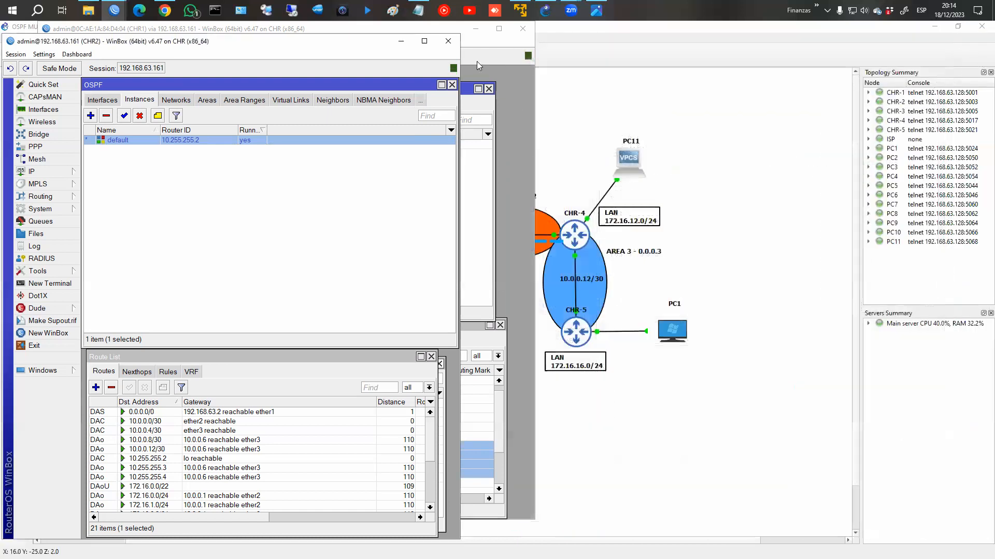
left_click(448, 41)
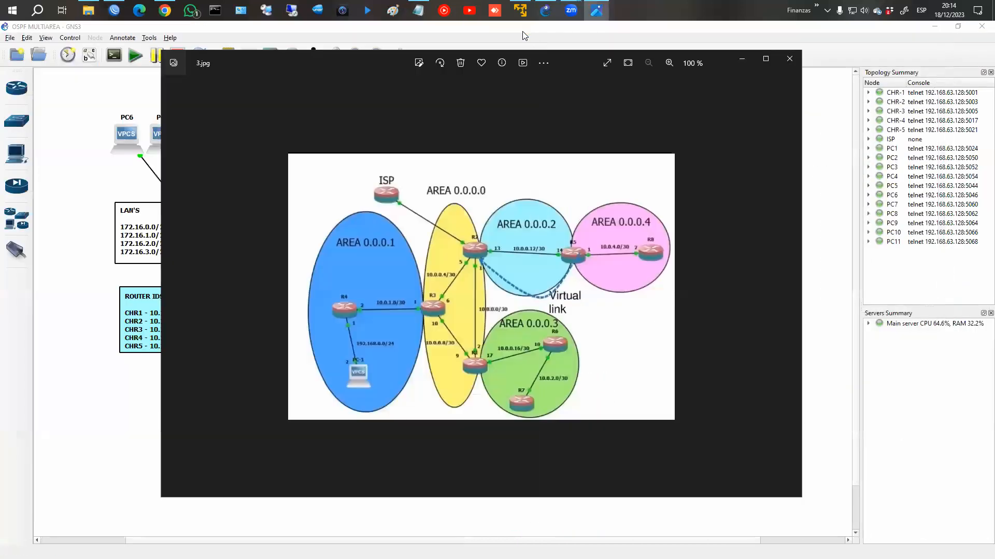
left_click(789, 57)
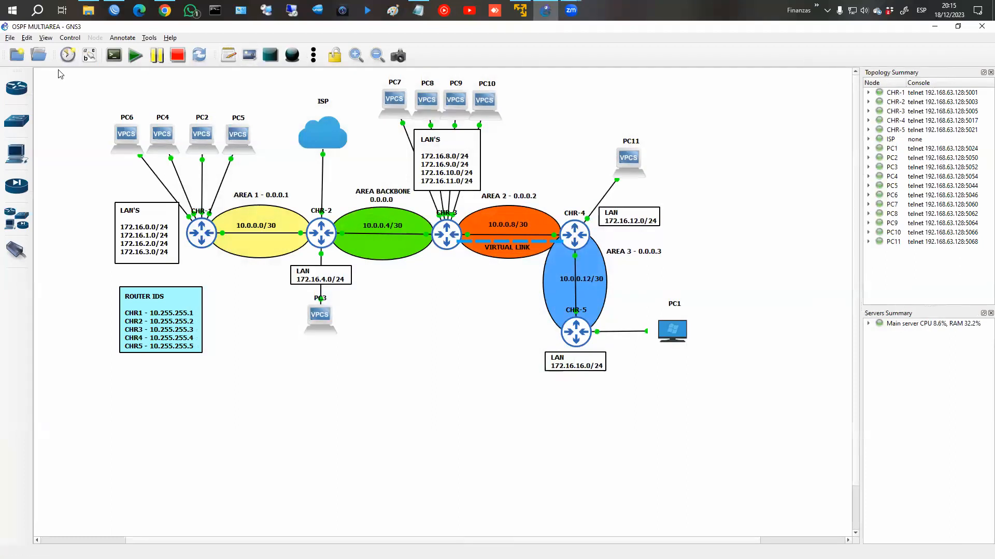
Step: Open the OSPF MA V7 project from the GNS3 projects library
left_click(38, 54)
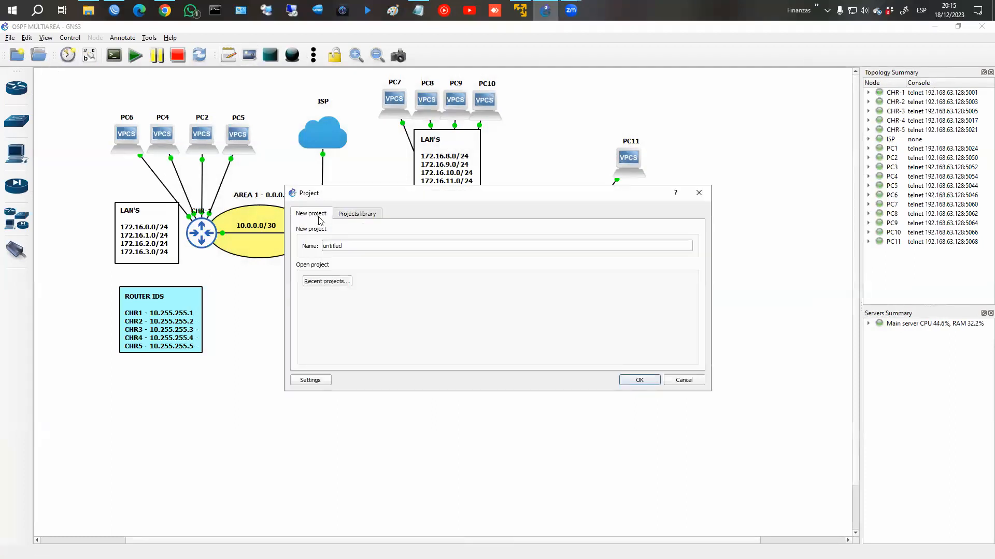
left_click(345, 217)
scroll(402, 272, "down", 4)
scroll(403, 271, "up", 2)
scroll(404, 272, "up", 1)
scroll(404, 273, "down", 4)
scroll(402, 272, "down", 1)
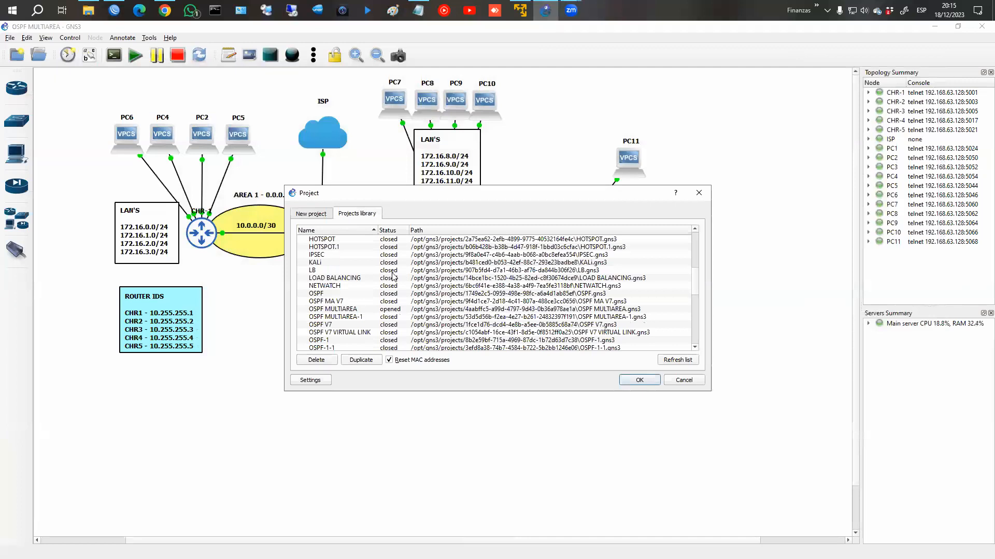
left_click(392, 301)
left_click(639, 380)
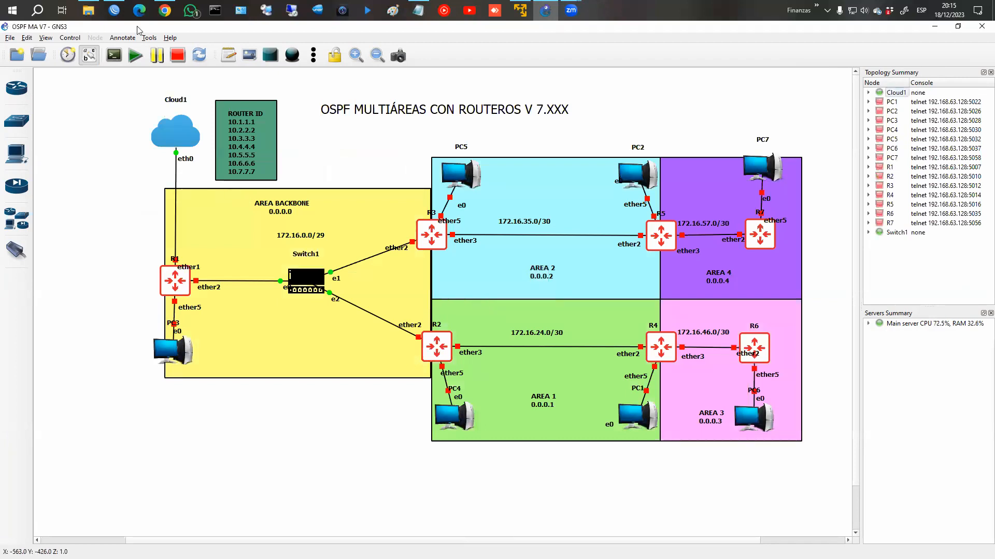
Step: Close the WinBox connection window and start all devices of the OSPF MA V7 topology
left_click(114, 10)
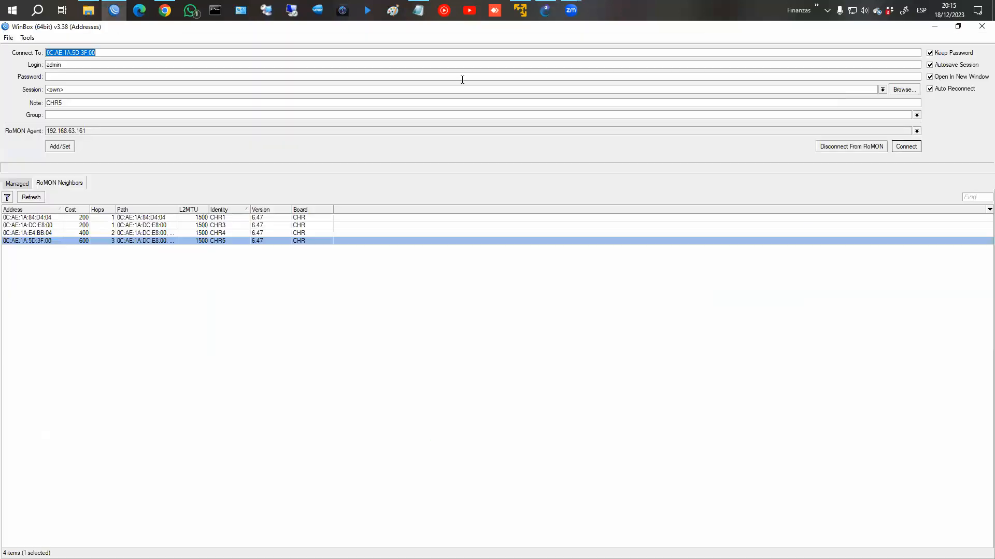
left_click(980, 28)
left_click(136, 55)
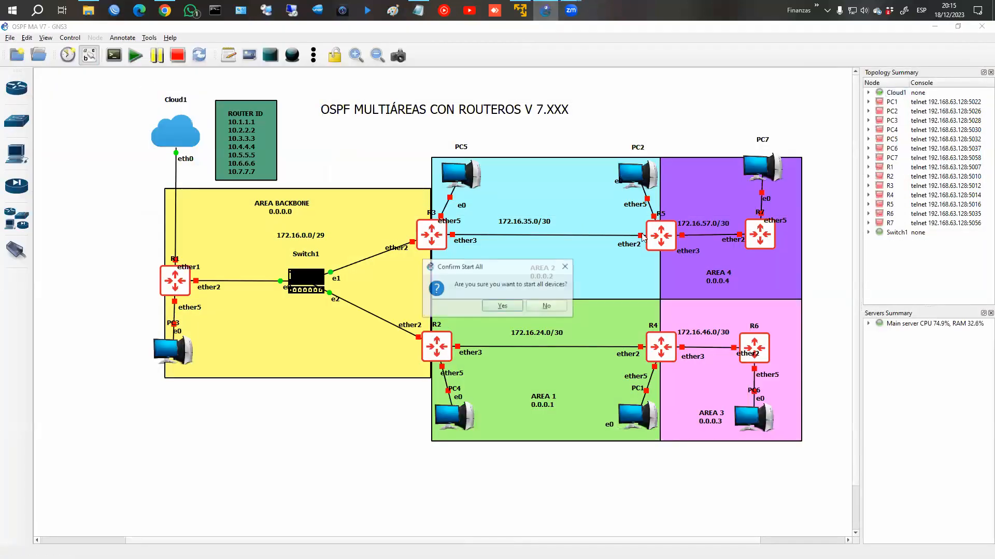
left_click(502, 306)
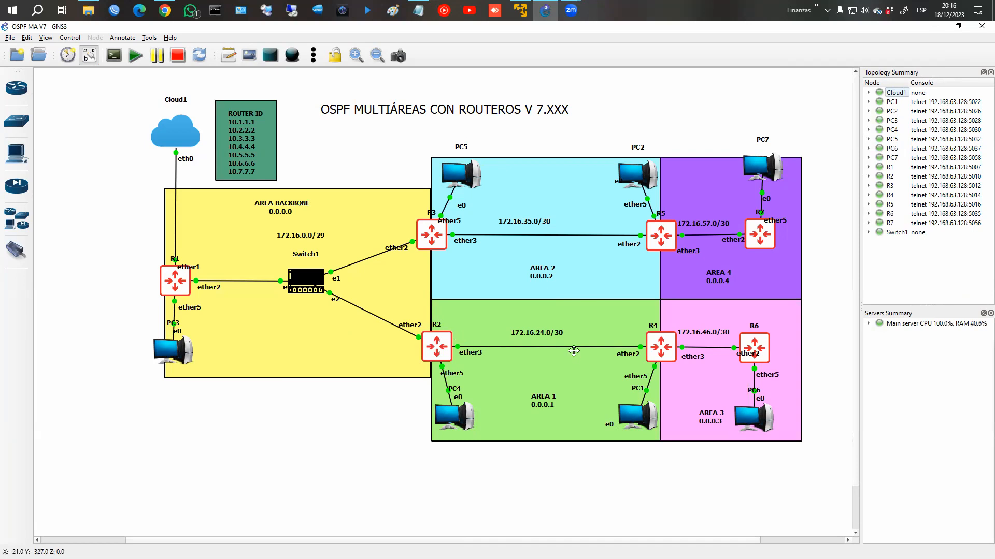
Step: Bring up the Lista conf. OSPF notes in Notepad, placing the window over the topology's upper part and making it taller
left_click(418, 10)
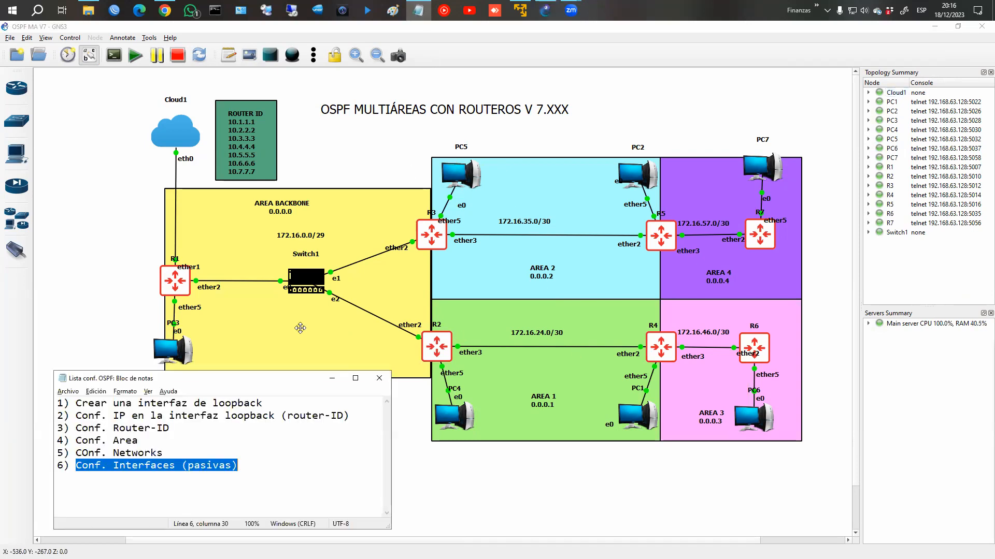
left_click_drag(229, 381, 732, 135)
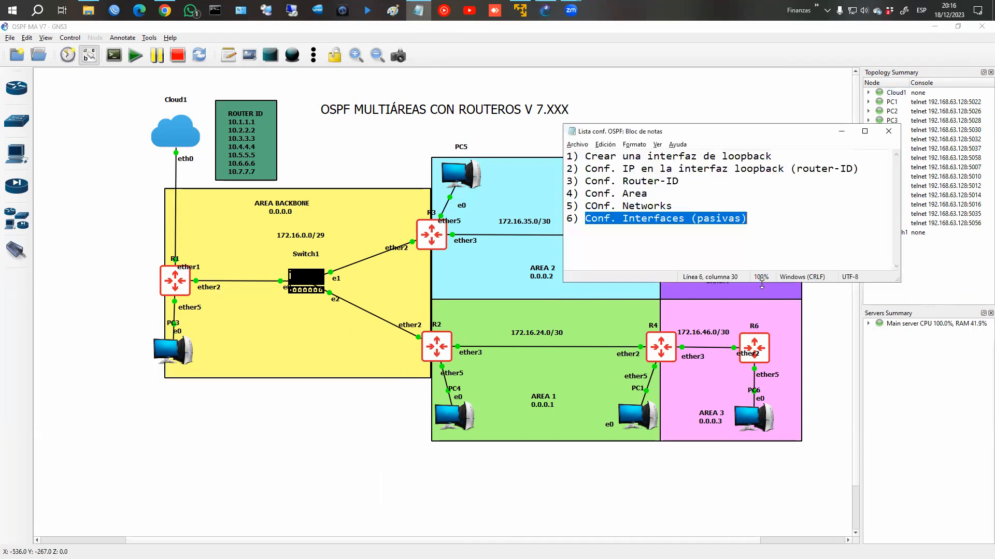
left_click_drag(765, 284, 765, 432)
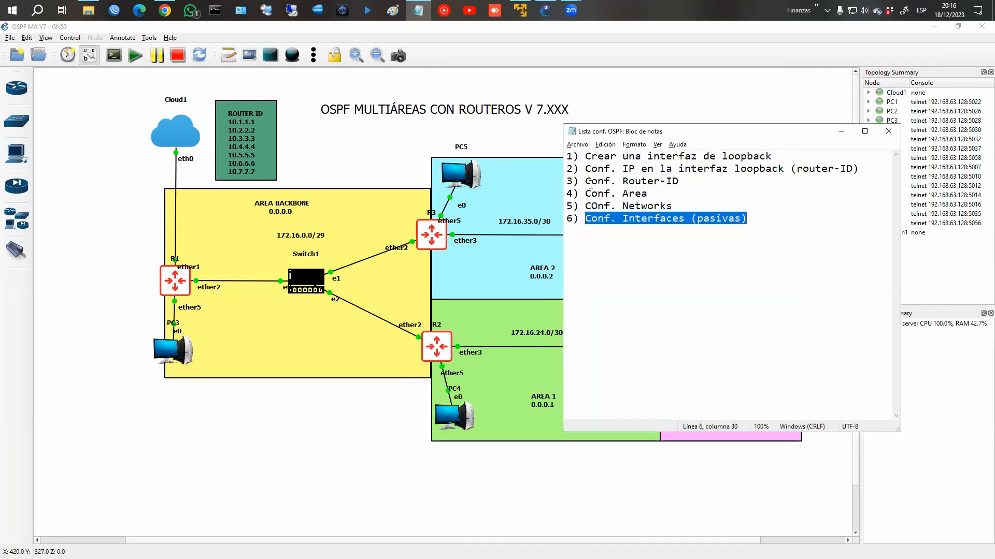
Step: Add a V6 heading above the six-item OSPF list and a V7 heading below it, after a blank line
left_click(567, 157)
key("Return")
key("Up")
type("V")
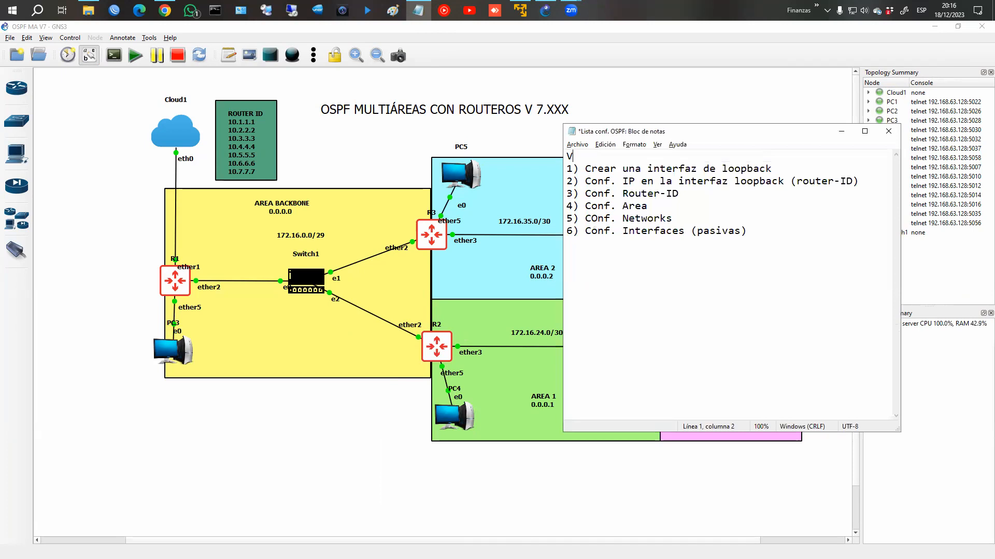
type("6")
key("Home")
key("shift+End")
key("Down")
key("Down")
key("Down")
key("Down")
key("Down")
key("Down")
key("End")
key("Return")
key("Return")
type("V6")
key("BackSpace")
type("7")
Step: Copy the six numbered items of the V6 list and paste them under the V7 heading
left_click(569, 166)
key("shift+Down")
key("shift+Down")
key("shift+Down")
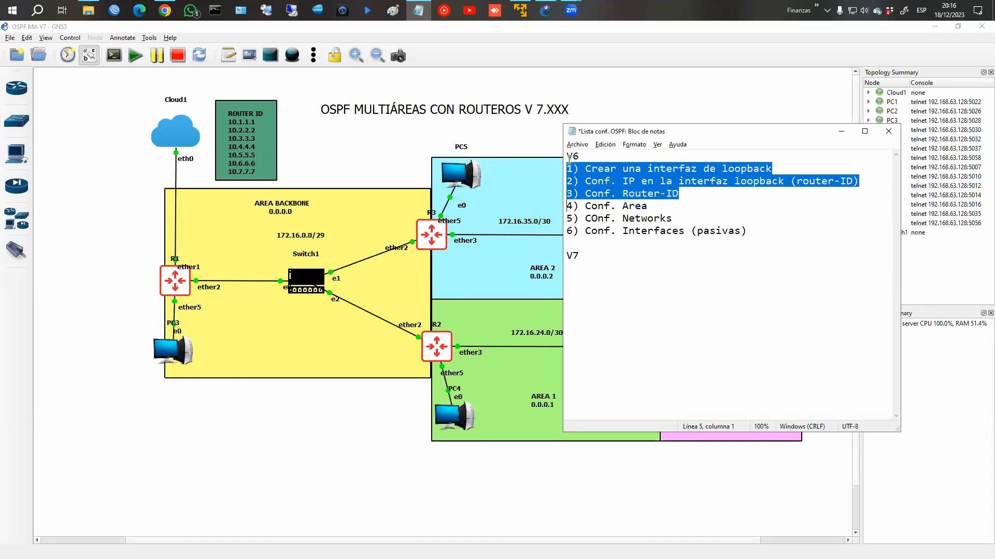
key("shift+Down")
key("shift+Down")
key("shift+Down")
key("ctrl+c")
key("Down")
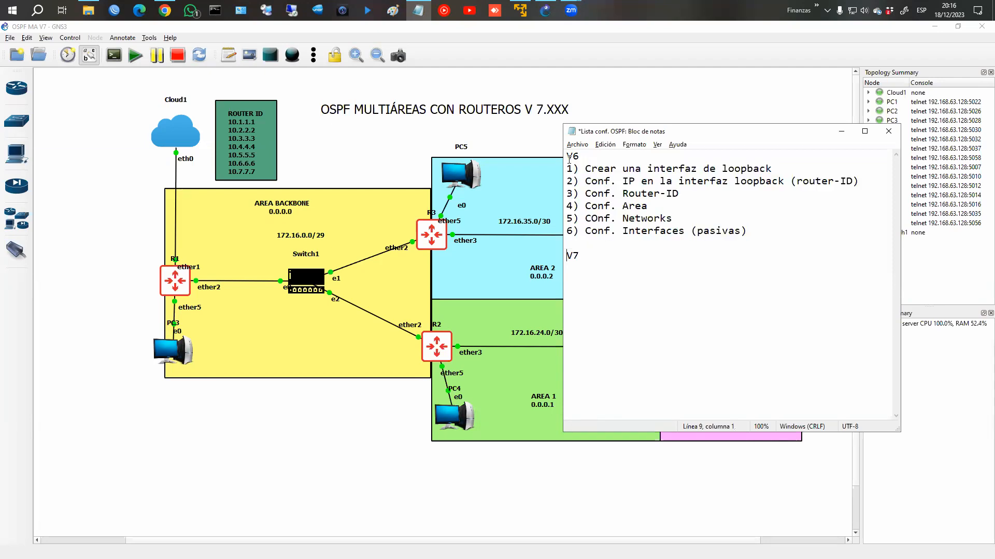
key("Return")
key("ctrl+v")
Step: Append ">Routing>Router-ID" to item 3 of the V7 list
key("Up")
key("Up")
key("Up")
key("Up")
key("Up")
key("Up")
key("Up")
key("Down")
key("Down")
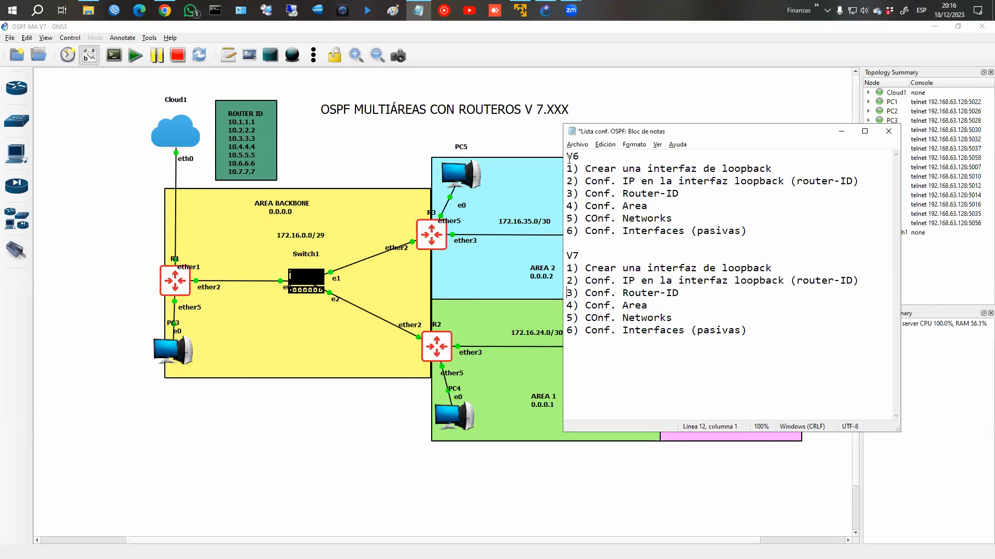
key("Down")
key("End")
type("<")
key("BackSpace")
type(">Router")
key("BackSpace")
key("BackSpace")
type("ing>Eou")
key("BackSpace")
key("BackSpace")
key("BackSpace")
type("Router-ID")
key("BackSpace")
key("BackSpace")
type("ID")
key("Down")
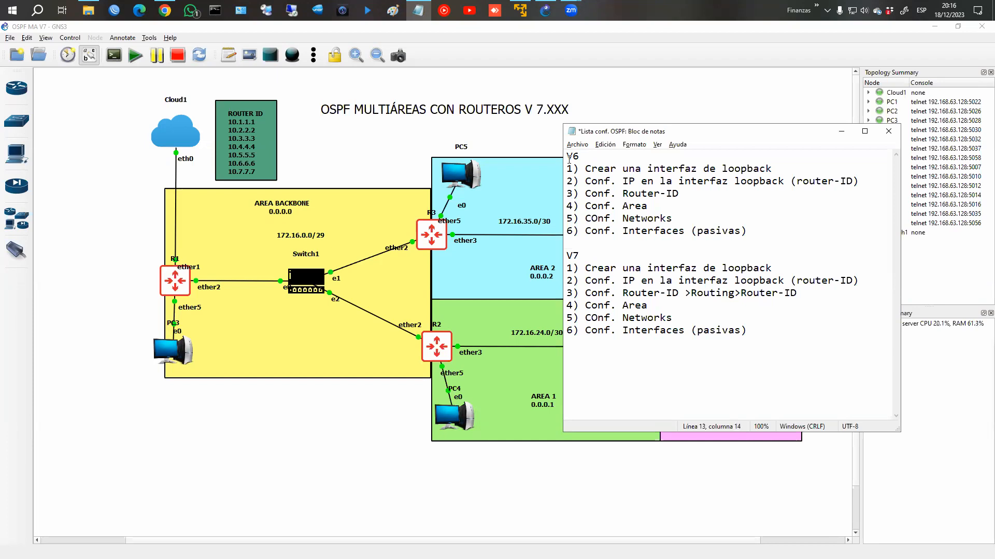
Step: Replace V7 items 4 to 6 with "Conf. Instancia", "Conf. Áreas" and "Conf. Interface templates (pasivas)"
key("shift+Down")
key("shift+Down")
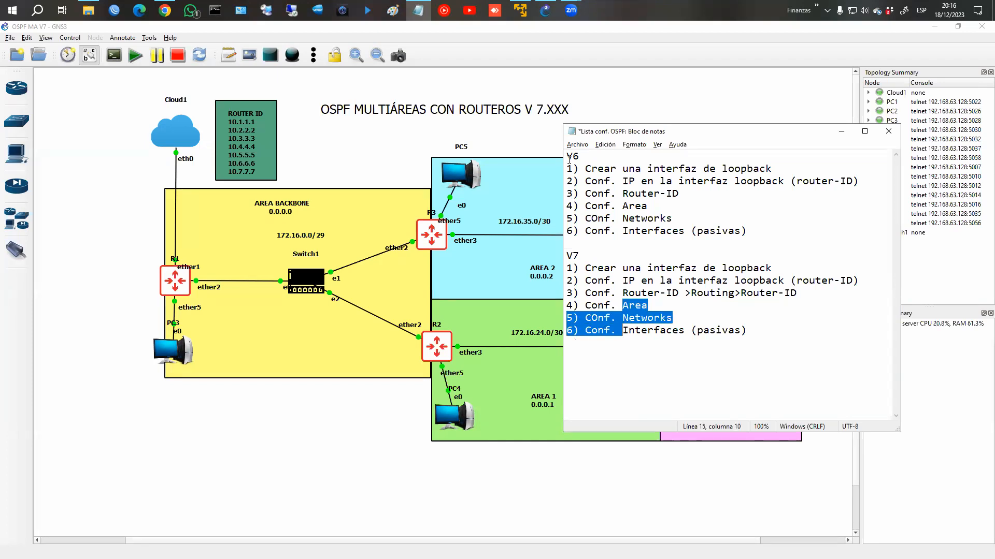
key("shift+End")
key("Delete")
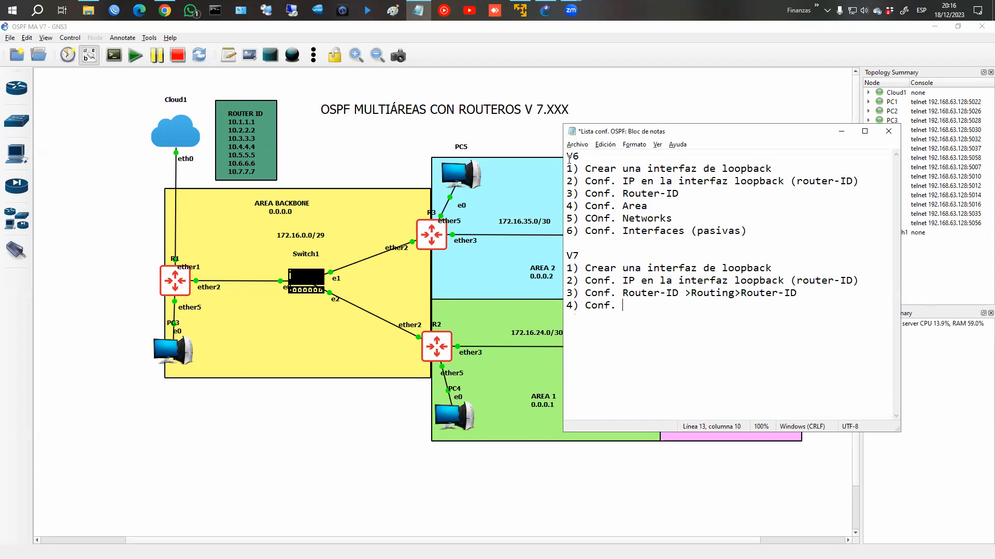
type("Instancia")
key("Return")
type("5) Con.")
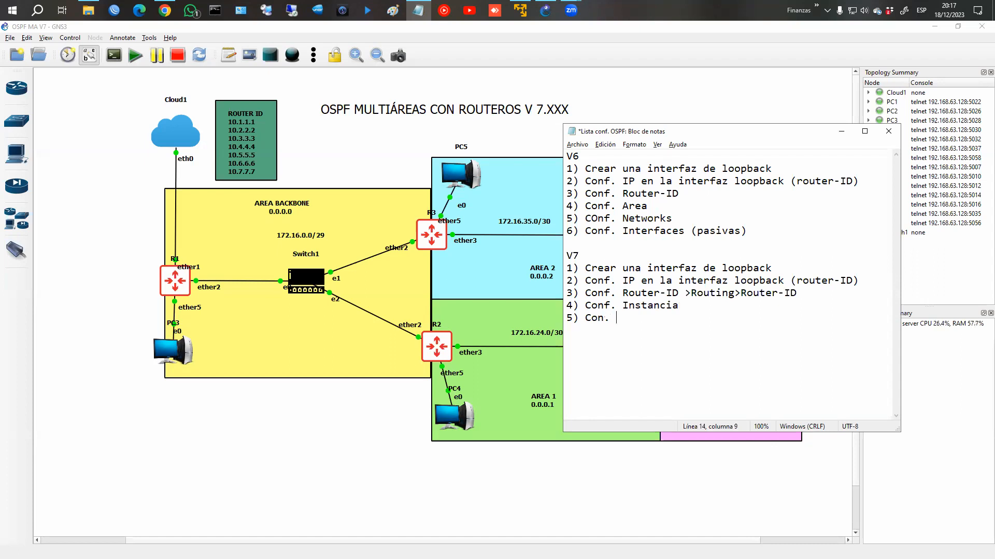
key("BackSpace")
key("BackSpace")
type("nf. A")
key("BackSpace")
type("Áreas 6) Conf.")
type("nter")
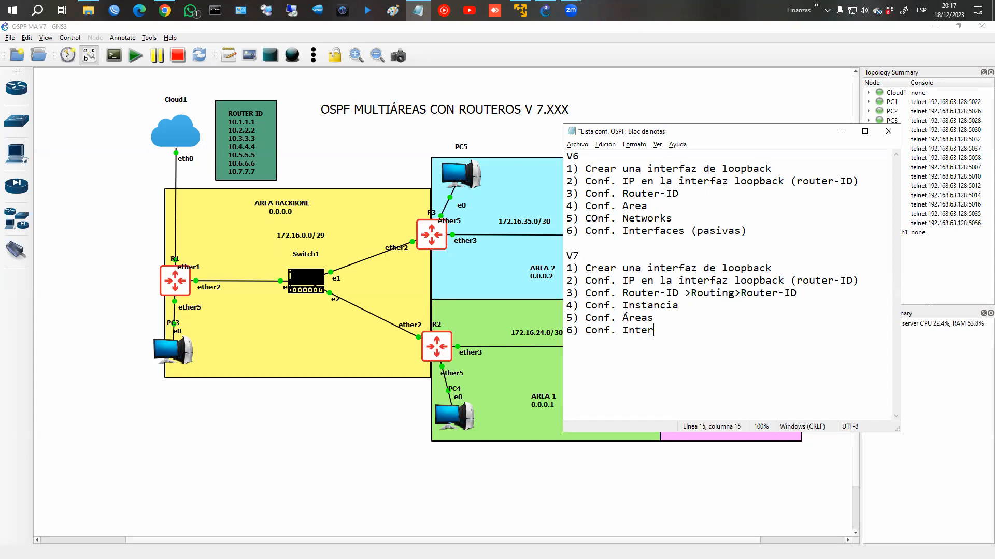
type("face templates (pasivas")
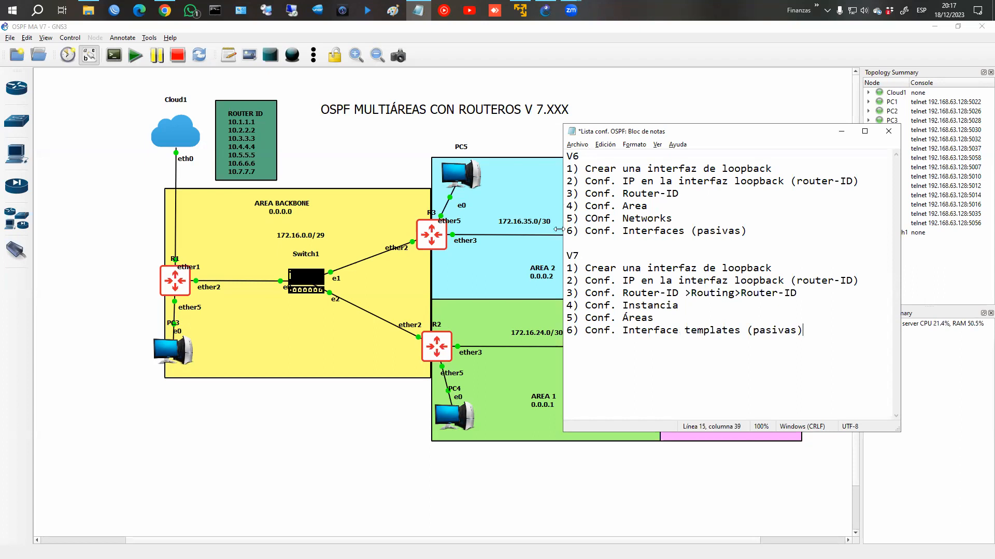
Step: Review the V7 items, change item 4 to "Conf. Instances", and save the notes file
left_click_drag(584, 269, 809, 293)
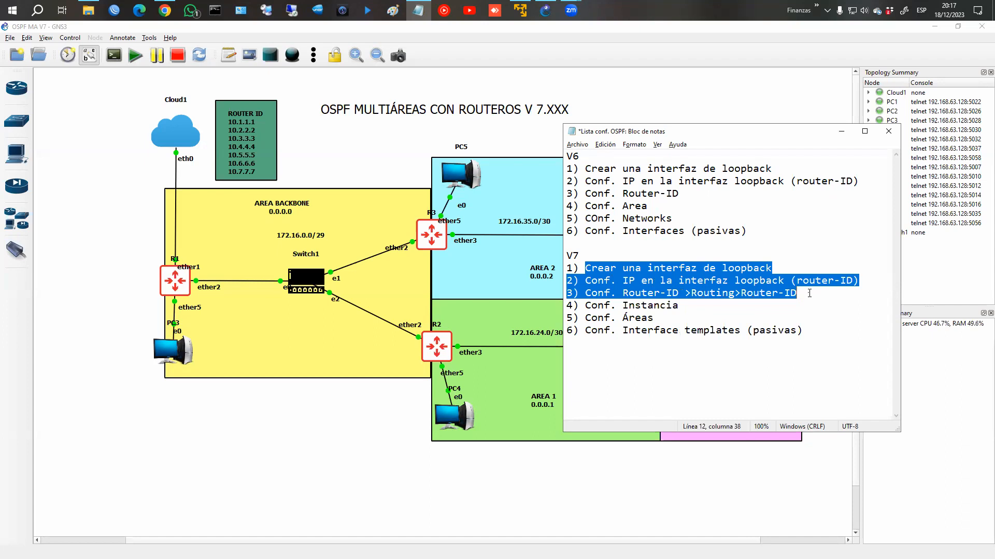
left_click_drag(569, 268, 815, 292)
left_click_drag(570, 305, 804, 331)
left_click(700, 313)
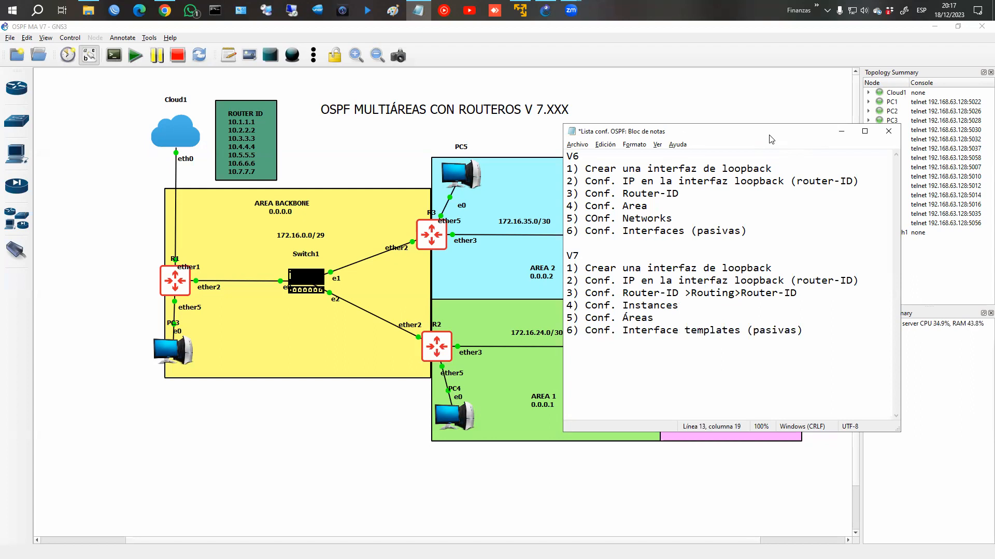
left_click(577, 145)
left_click(605, 191)
Step: Move the notes window away from the middle of the topology and switch to the WinBox connection window
left_click_drag(671, 127, 684, 124)
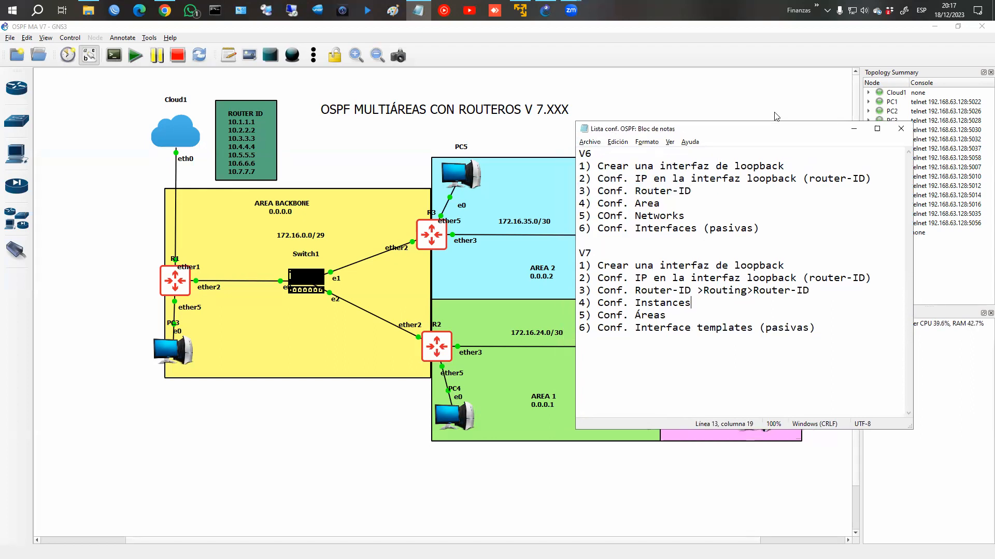
left_click_drag(776, 127, 858, 84)
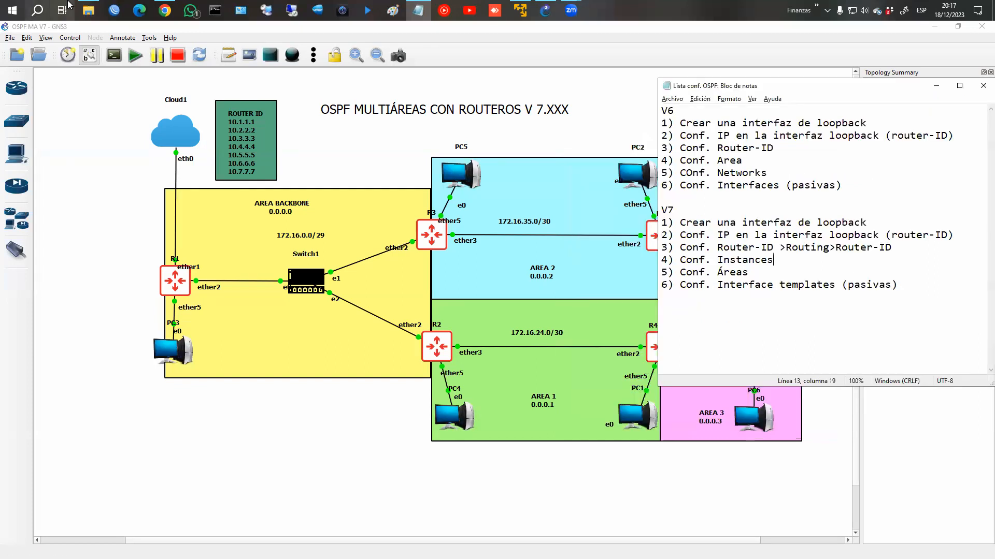
key("alt+Tab")
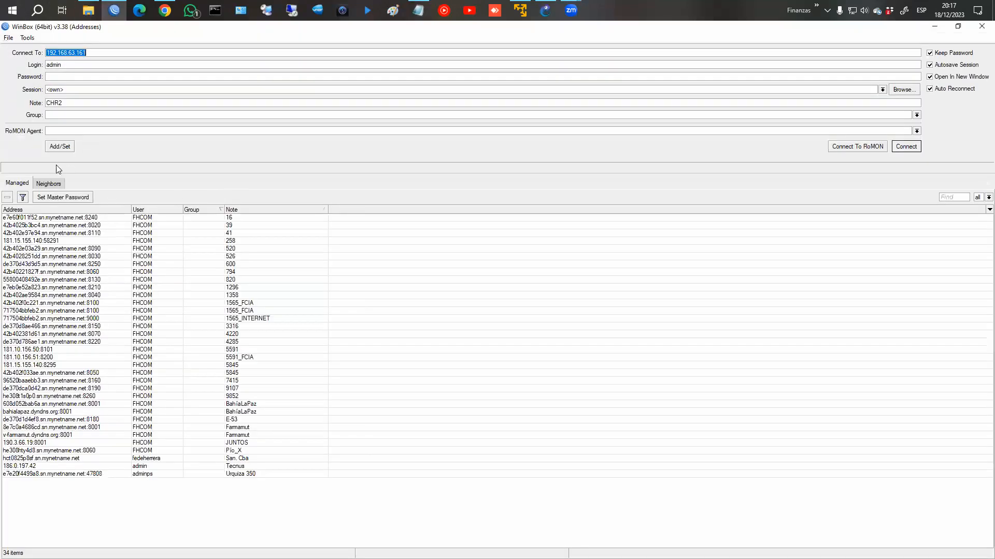
Step: Connect to router R1 at 192.168.63.226 from the discovered neighbors and dismiss its expired-password prompt
left_click(48, 184)
left_click(120, 217)
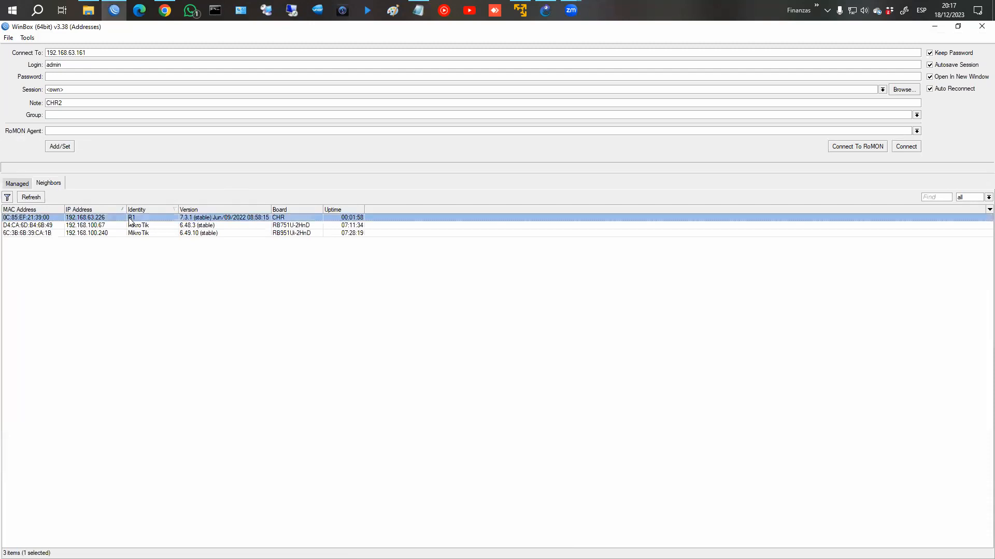
left_click(901, 149)
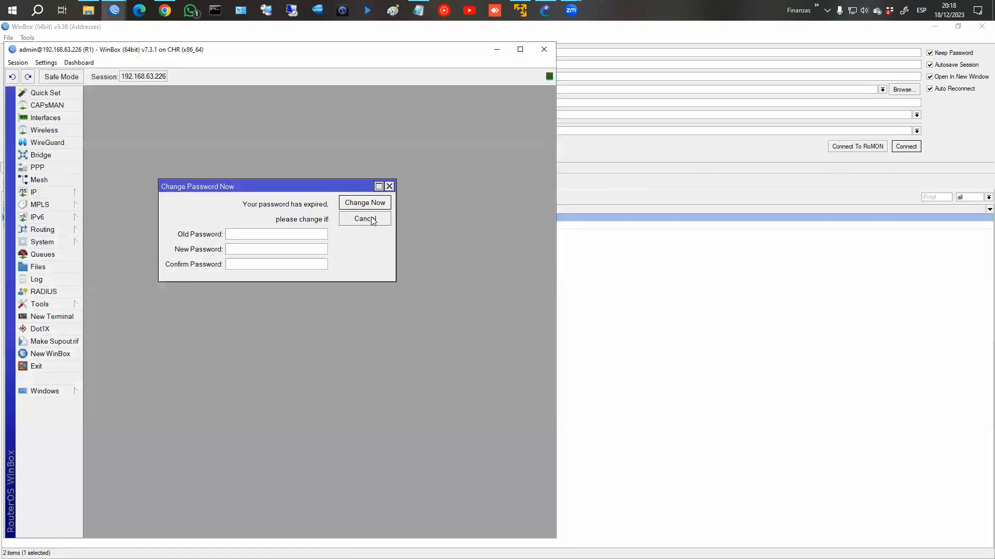
left_click(364, 219)
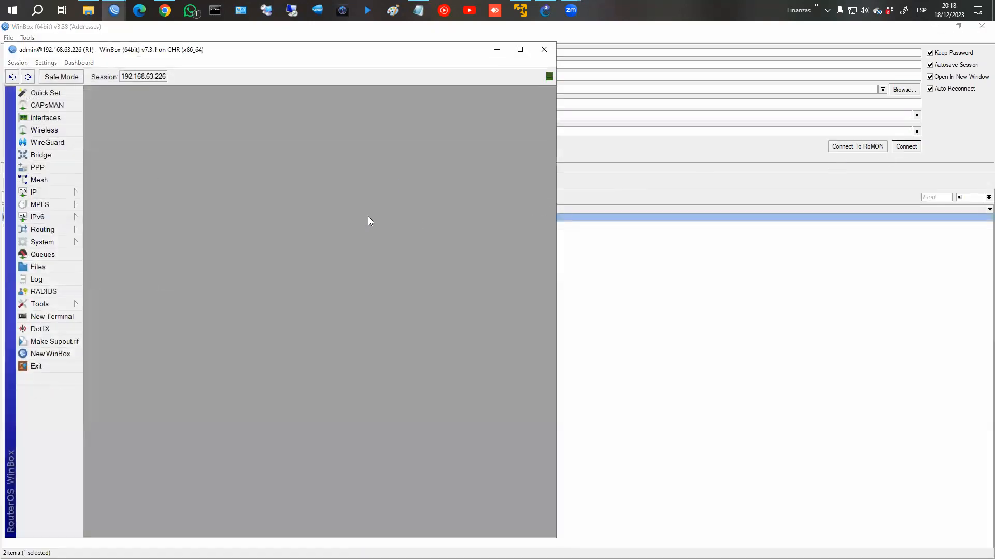
Step: Connect to RoMON using R1 as agent and open sessions on neighbors R2 and R3
left_click(884, 147)
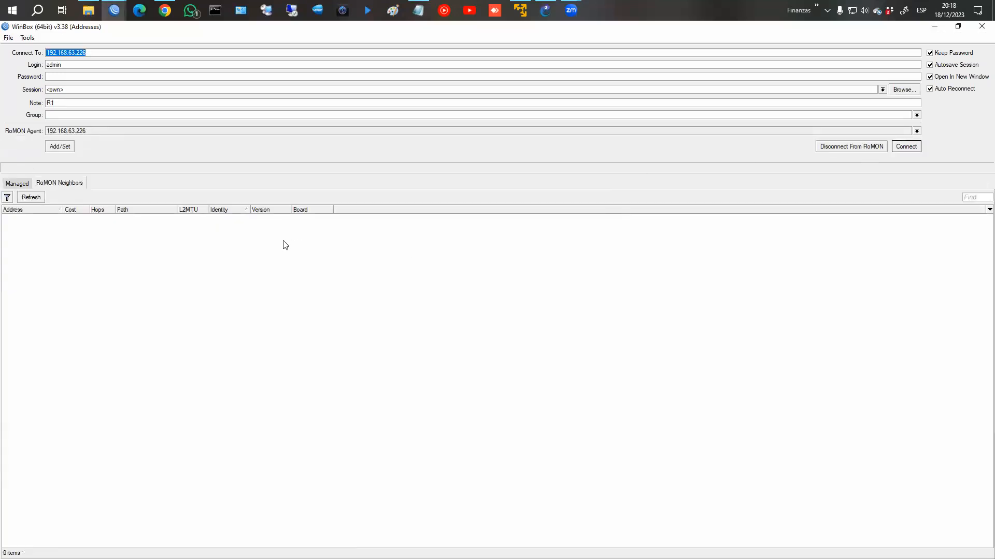
left_click(220, 219)
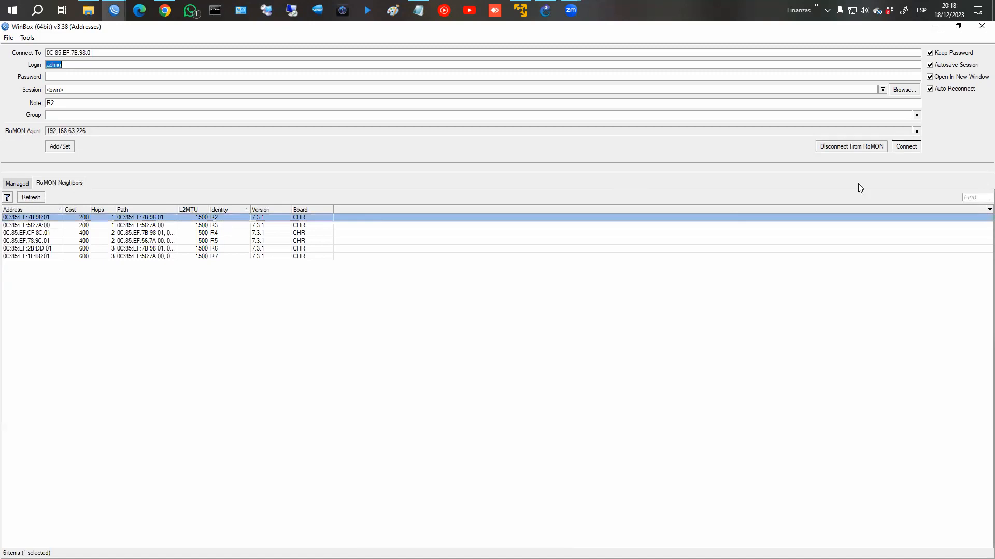
left_click(905, 147)
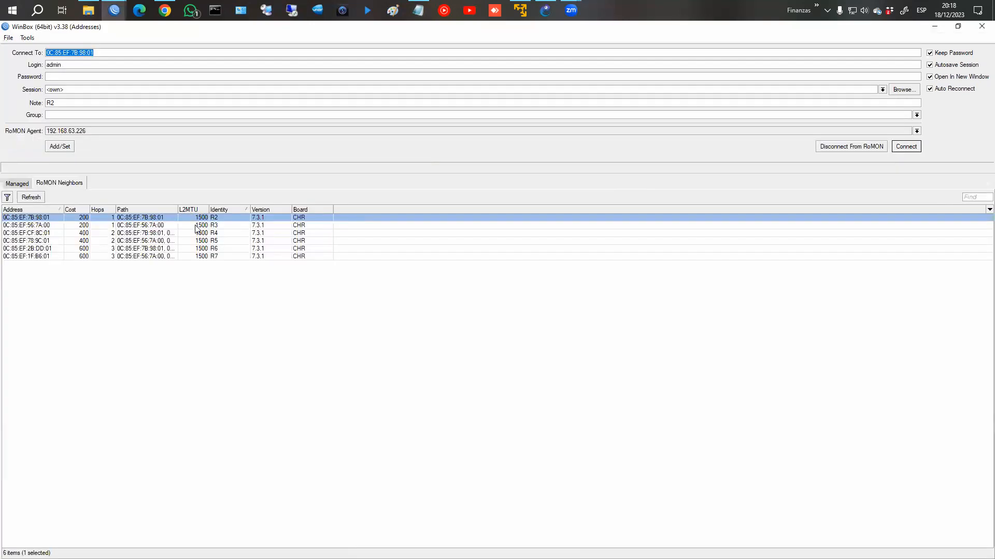
left_click(196, 226)
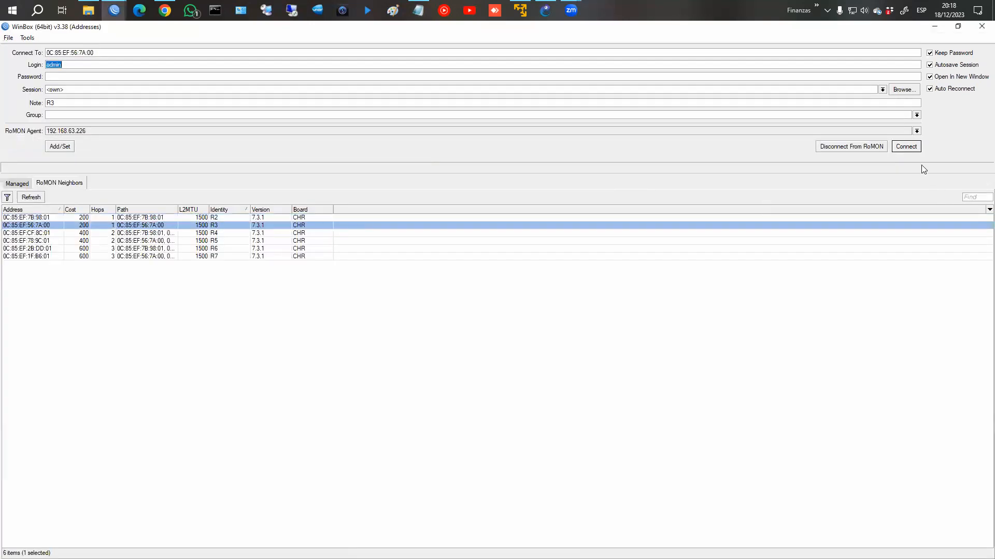
left_click(906, 146)
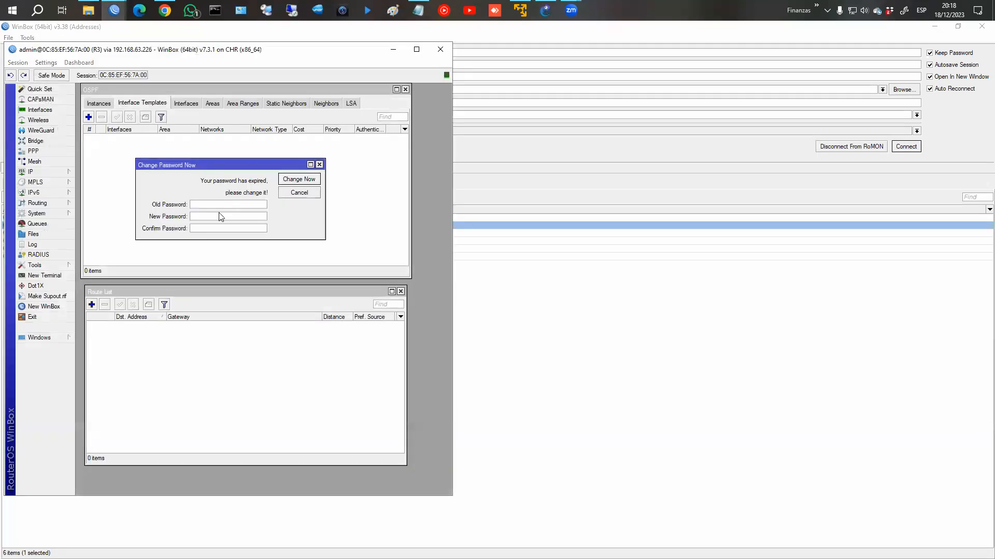
Step: Open sessions on RoMON neighbors R4 and R5
key("alt+Tab")
left_click(215, 234)
left_click(905, 147)
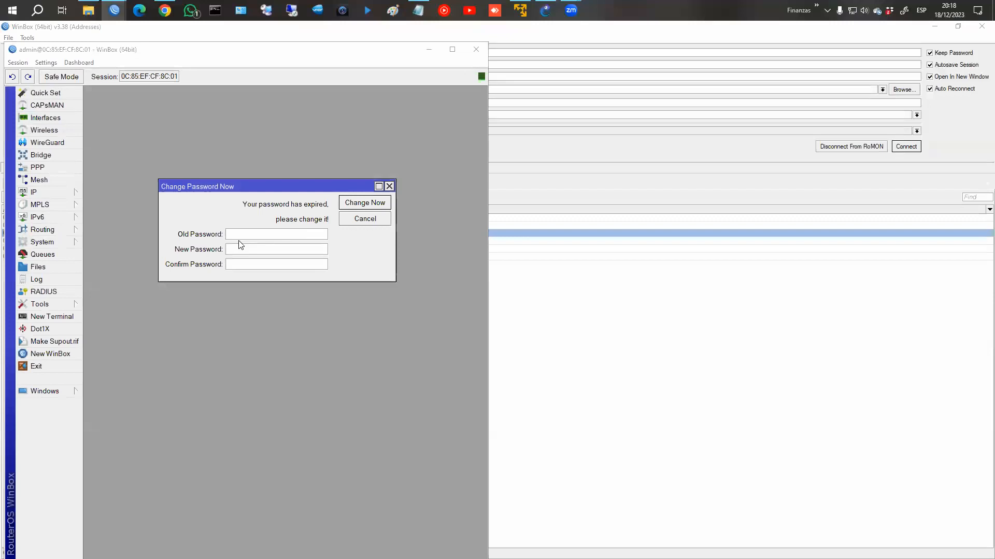
key("alt+Tab")
left_click(223, 241)
left_click(916, 149)
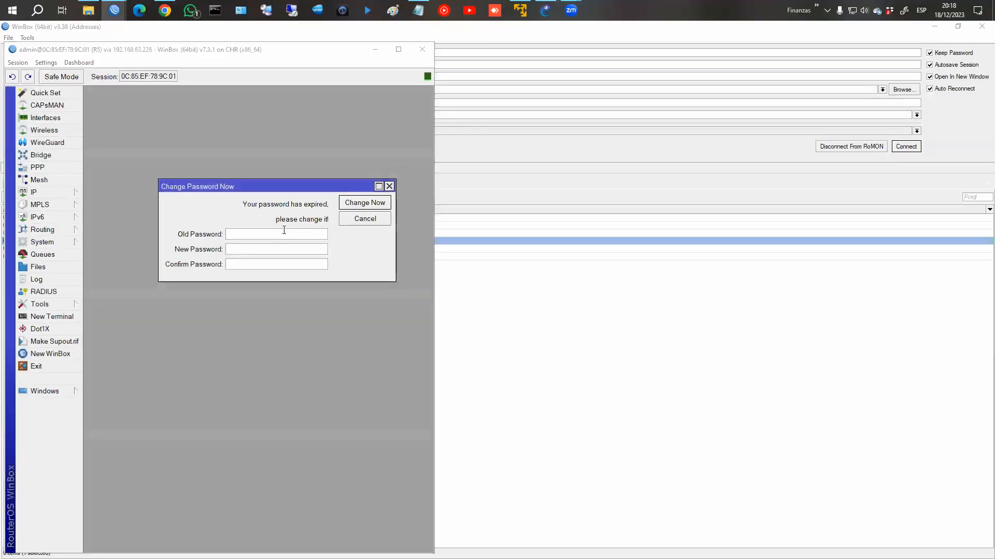
Step: Open a session on RoMON neighbor R6 and dismiss its expired-password prompt
key("alt+Tab")
left_click(209, 249)
left_click(899, 151)
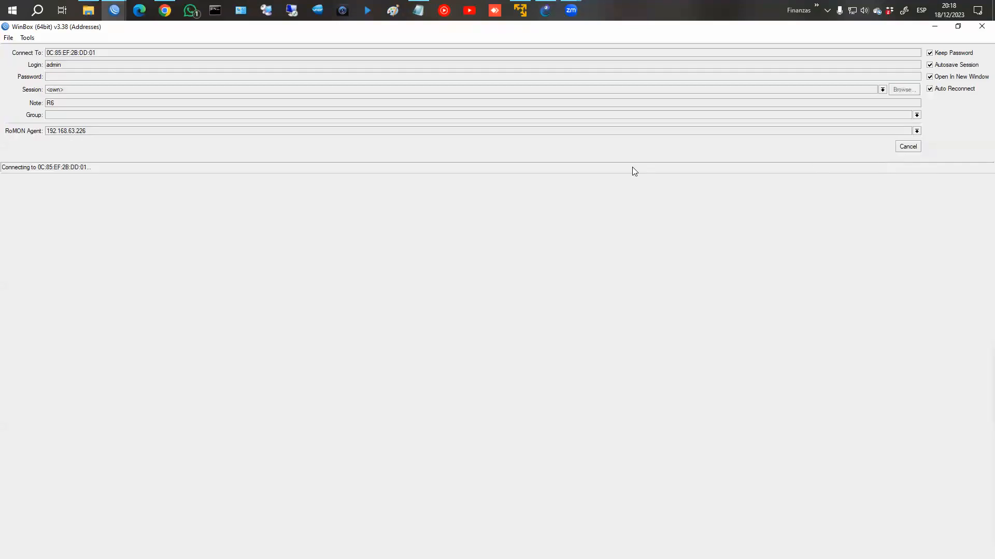
left_click(908, 146)
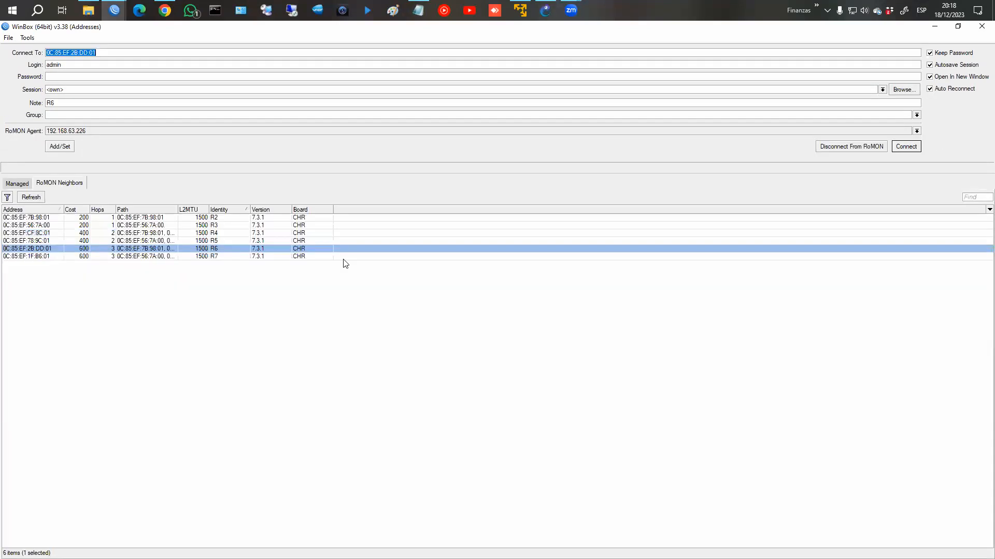
left_click(907, 147)
left_click(363, 218)
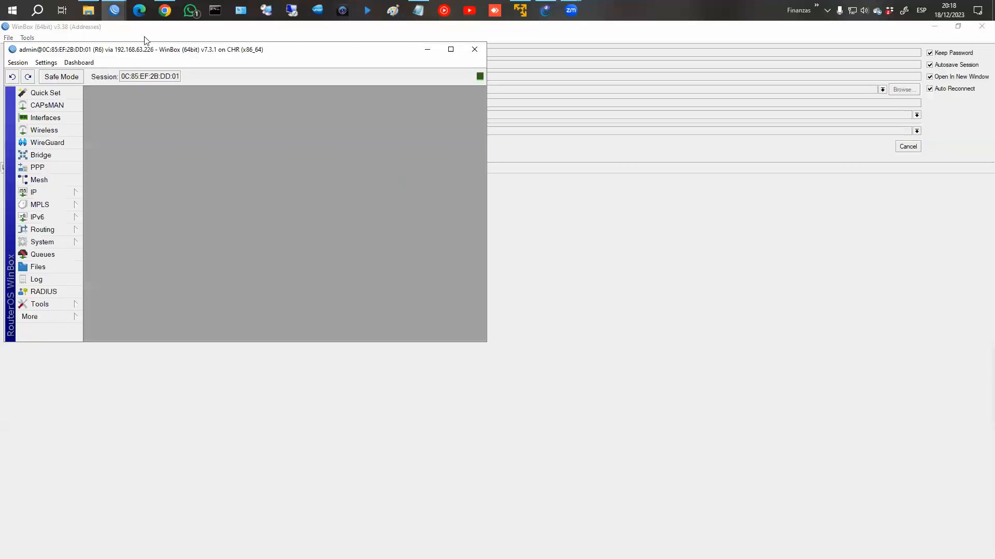
Step: Switch to the GNS3 topology, bring R1's session over it, and narrow and place that window so the backbone area stays visible
mouse_move(114, 10)
left_click(152, 75)
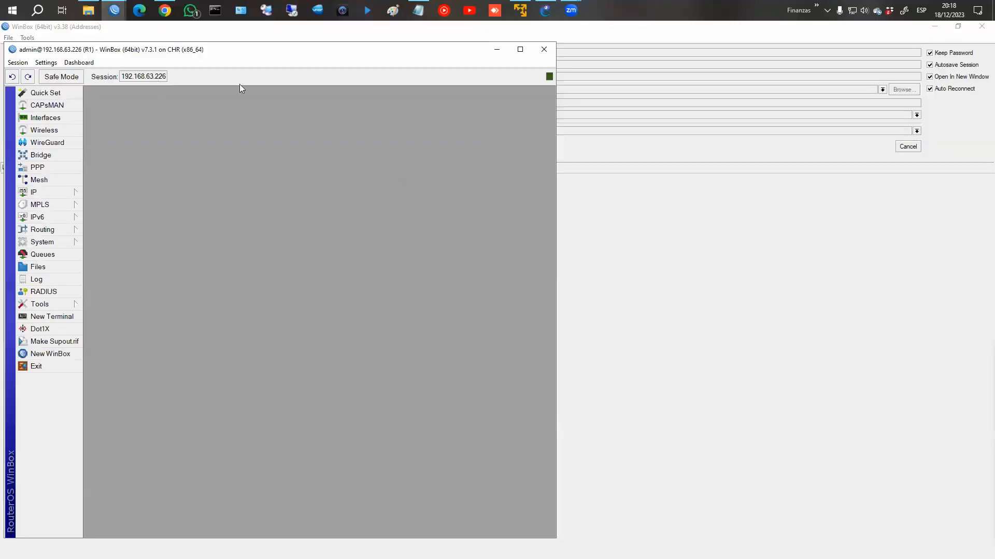
left_click(545, 10)
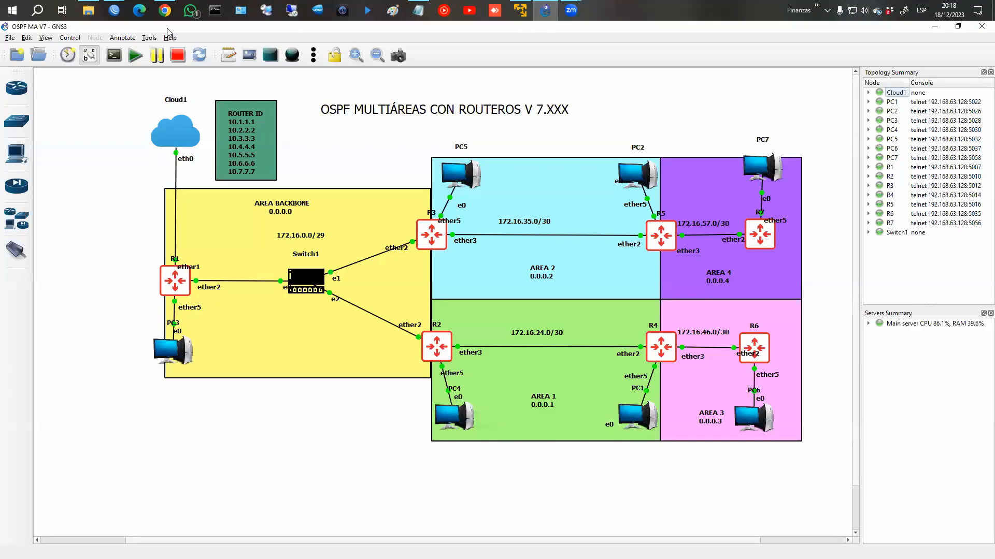
mouse_move(117, 11)
left_click(130, 70)
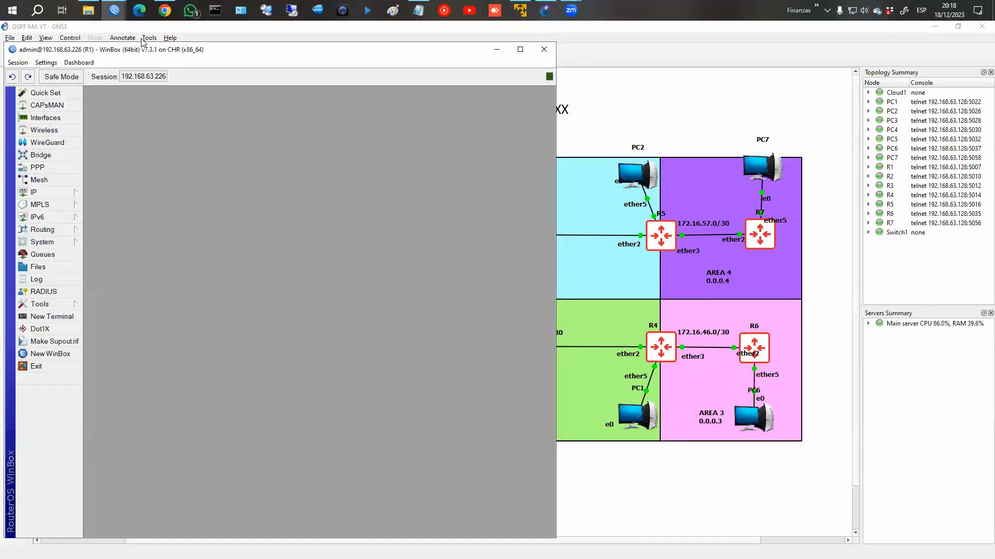
left_click_drag(150, 54, 541, 40)
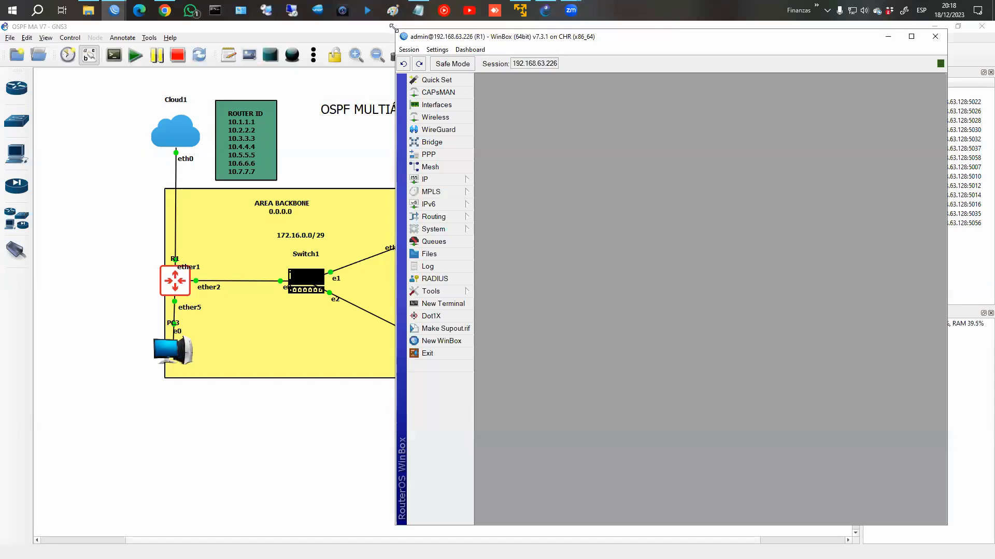
left_click_drag(392, 27, 502, 35)
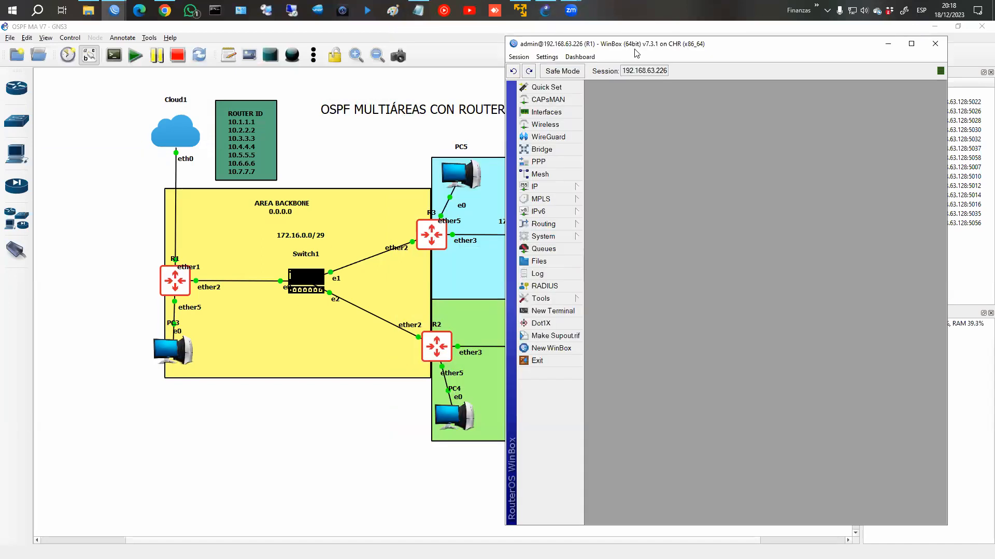
left_click_drag(636, 54, 667, 52)
Step: Bring up the OSPF configuration checklist in Notepad, place it below the backbone area and show its V7 steps
left_click(418, 10)
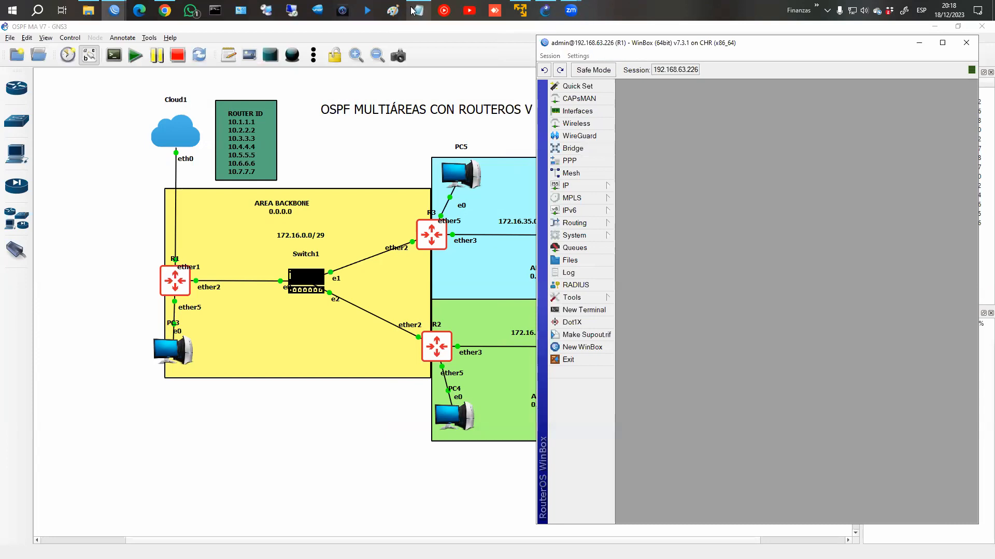
left_click_drag(779, 89, 229, 400)
scroll(268, 405, "down", 2)
scroll(248, 442, "down", 1)
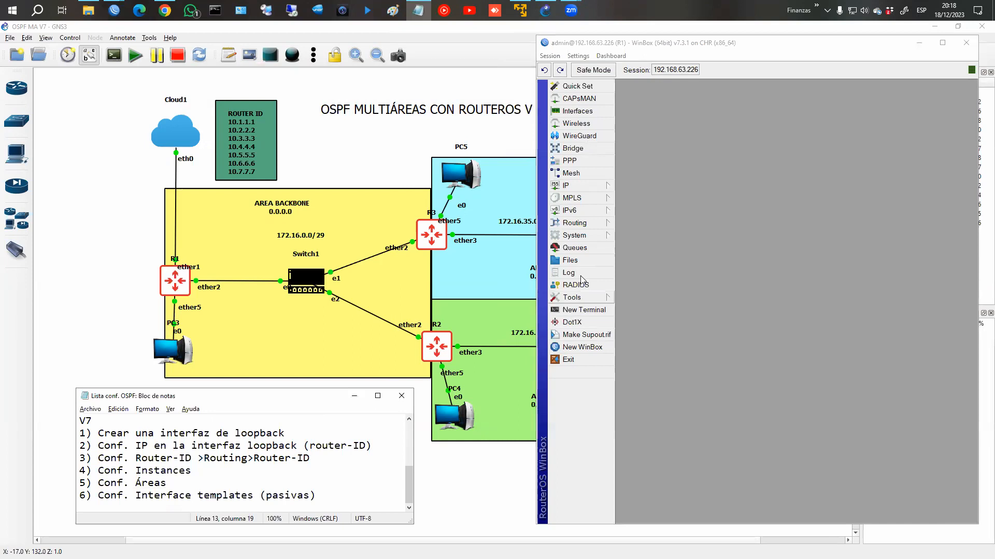
Step: Check R1's interface list and its loopback bridge lo, closing both lists
left_click(575, 111)
left_click(971, 192)
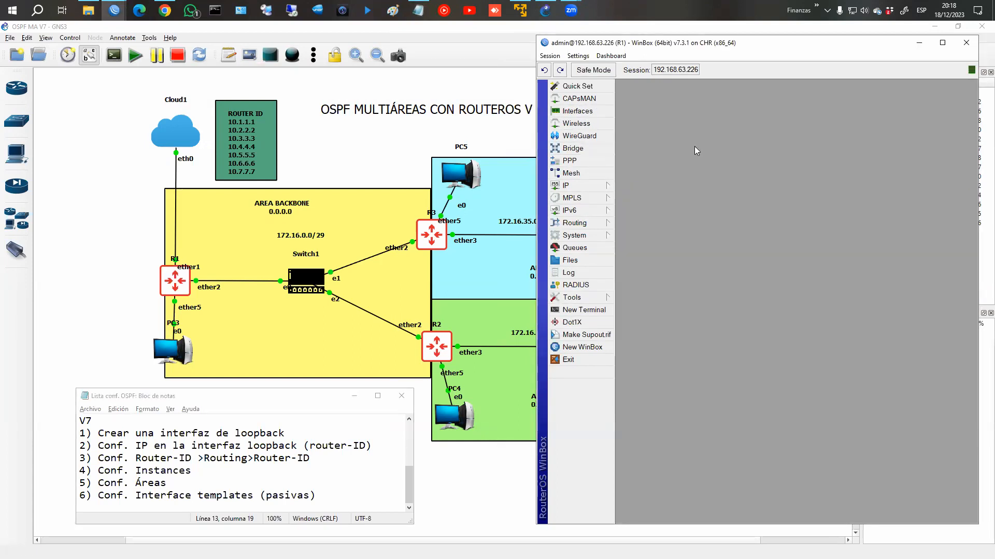
left_click(572, 148)
left_click(655, 163)
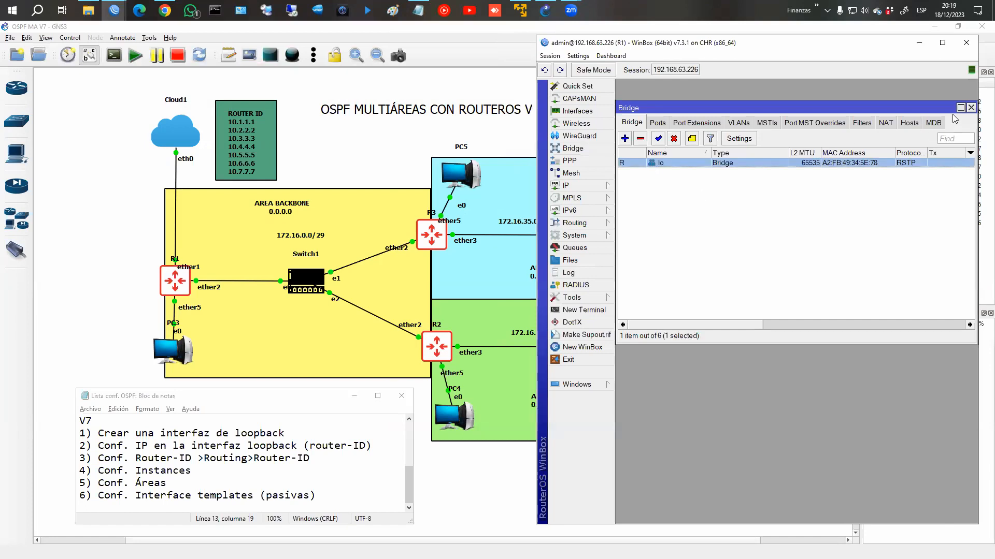
left_click(970, 107)
Step: Check the IP address assigned to the loopback interface lo in R1's address list
left_click(567, 186)
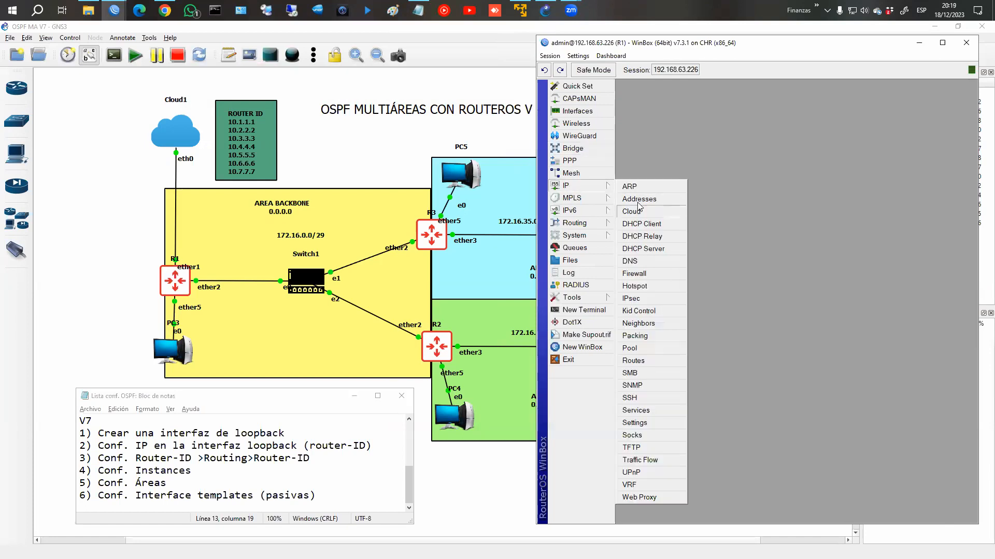
left_click(642, 199)
left_click(799, 391)
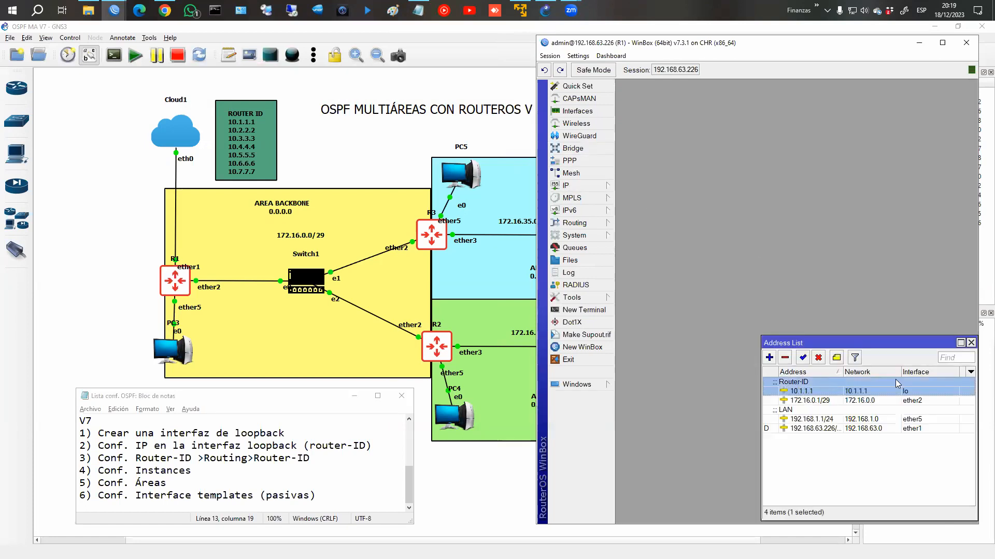
left_click(971, 343)
Step: Check the static entry in R1's routing Router ID list and close the list
left_click(574, 223)
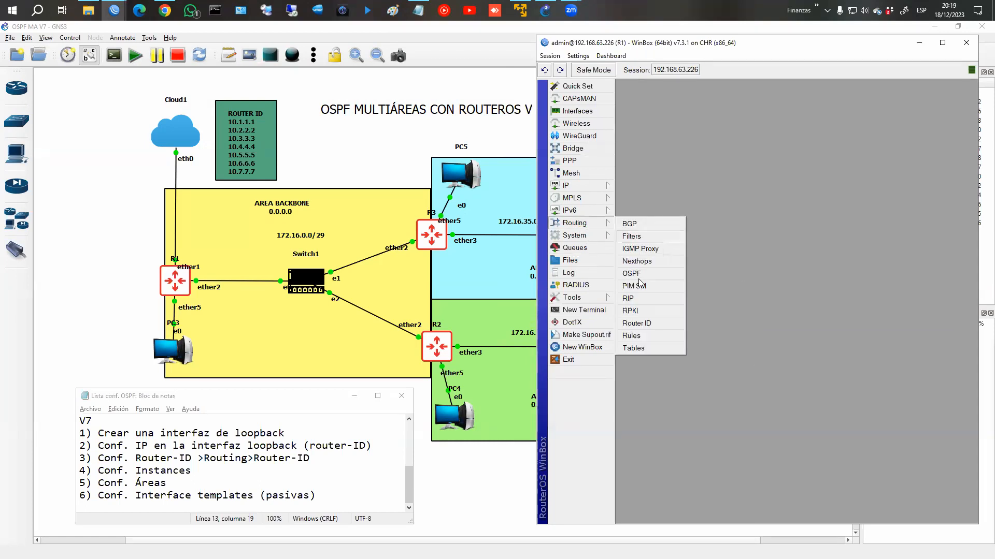
left_click(636, 323)
left_click(700, 157)
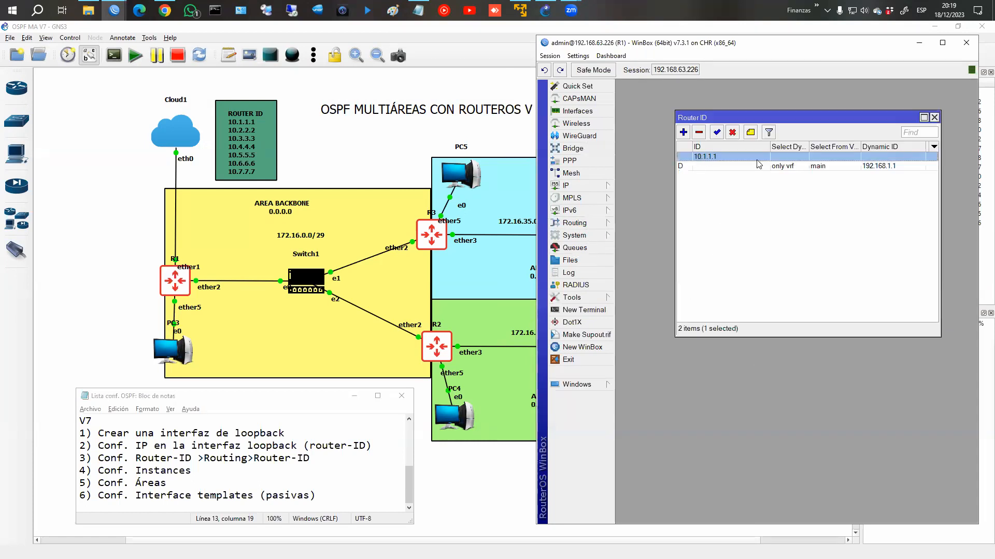
left_click(934, 117)
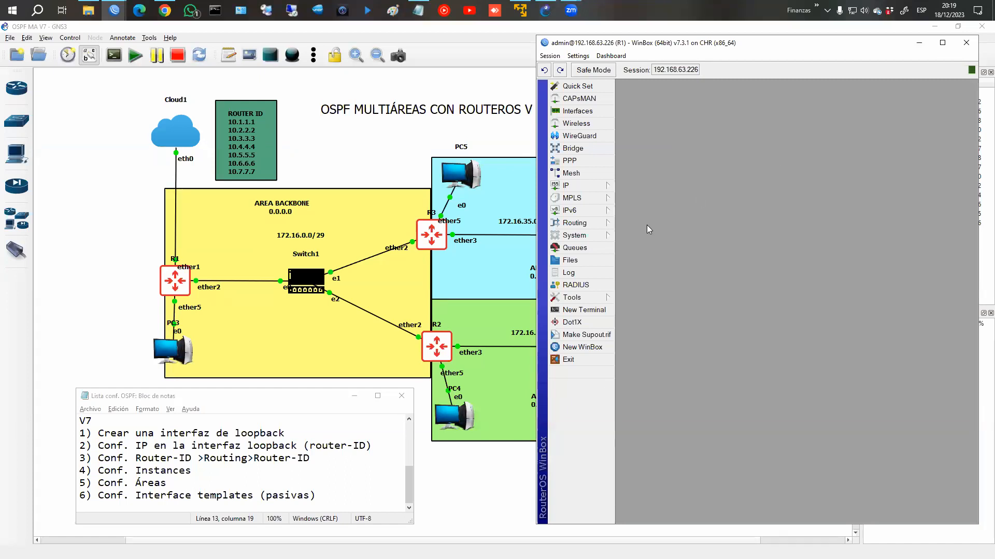
Step: Start a new OSPF instance on R1 and set its router ID to id-1
left_click(575, 223)
left_click(632, 273)
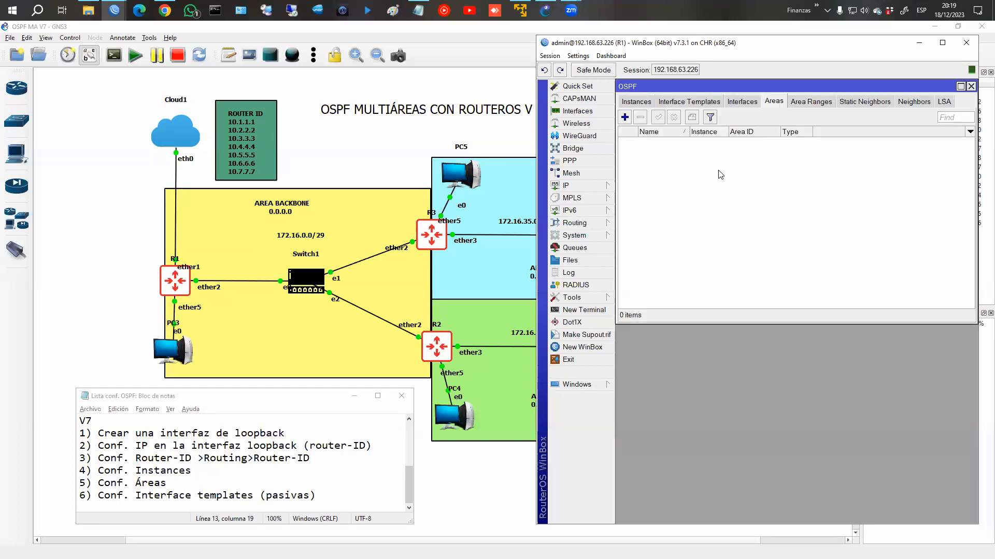
left_click(637, 101)
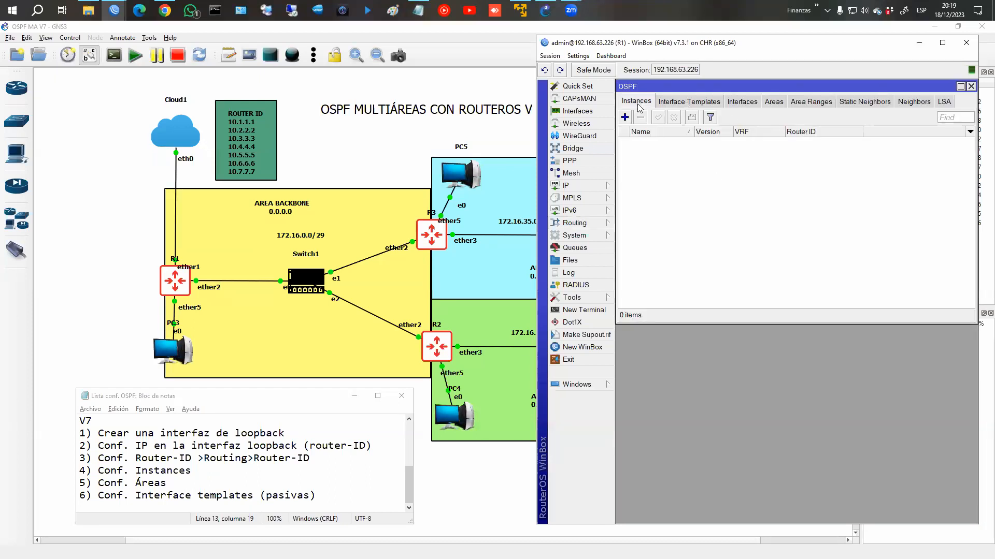
left_click(623, 118)
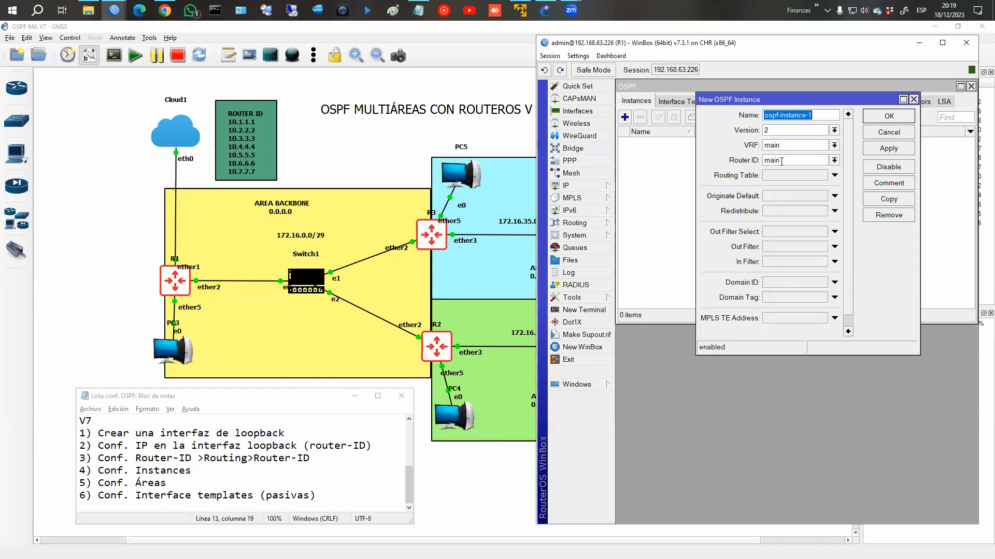
left_click(835, 160)
left_click(809, 167)
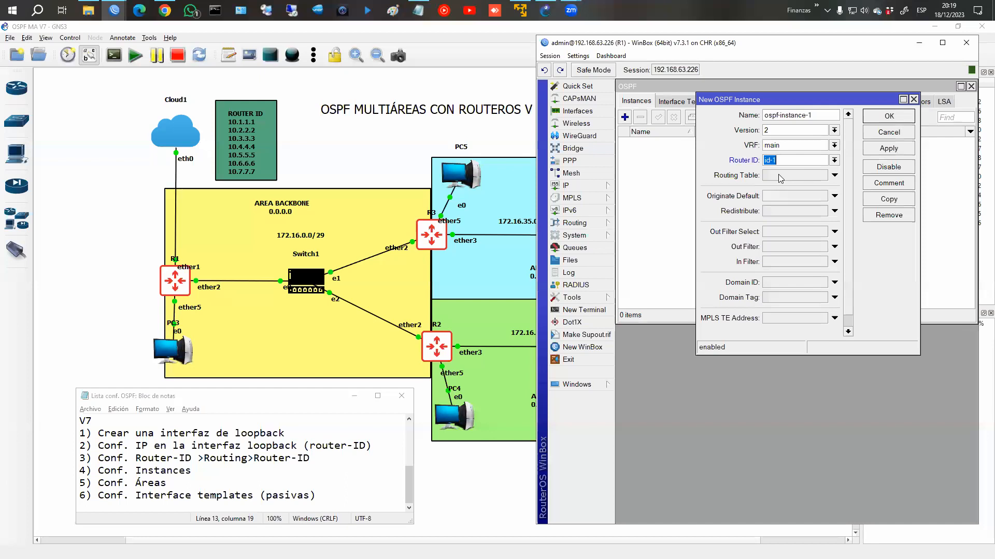
Step: Open the details of R1's 10.1.1.1 router ID entry to check its name
left_click(586, 223)
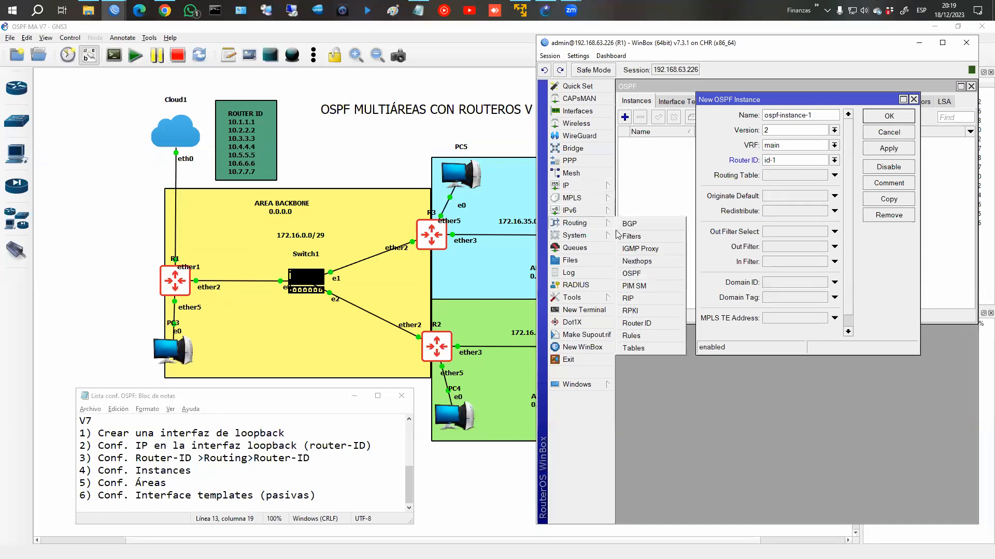
left_click(637, 323)
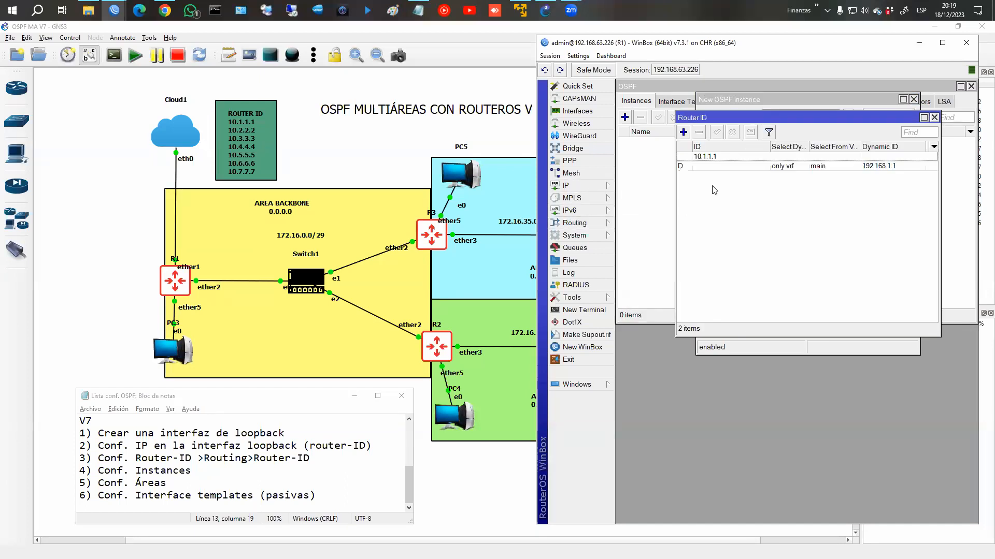
left_click(697, 158)
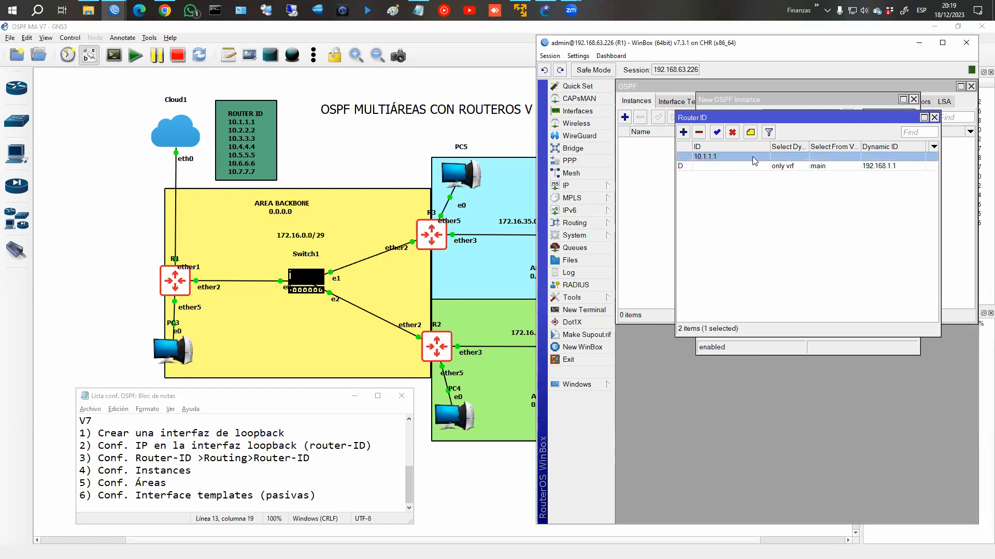
double_click(713, 157)
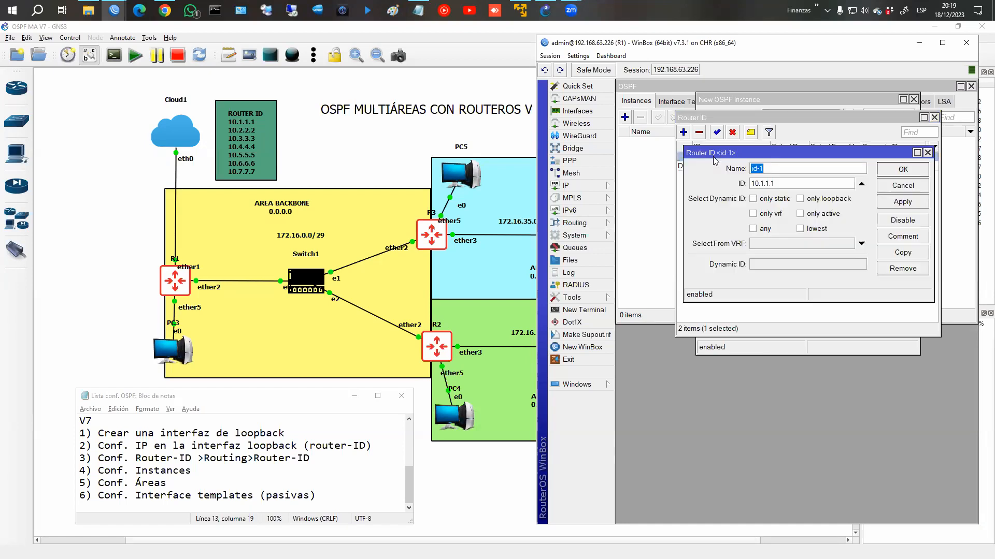
Step: Close the router ID details and list, and save R1's new OSPF instance with router ID id-1
left_click(901, 167)
left_click(934, 118)
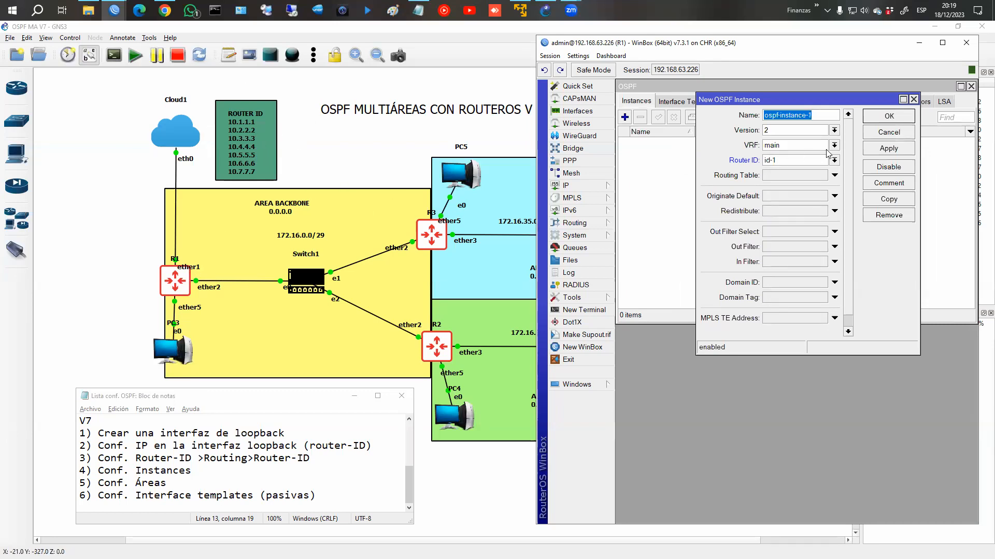
left_click(889, 117)
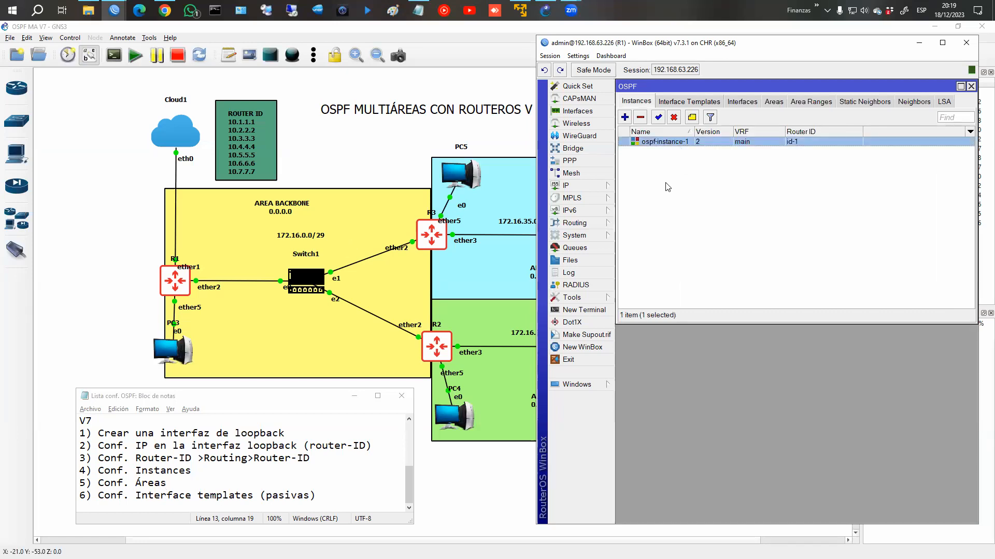
Step: Add an OSPF area named backbone on R1, using ospf-instance-1 and area ID 0.0.0.0
left_click(774, 101)
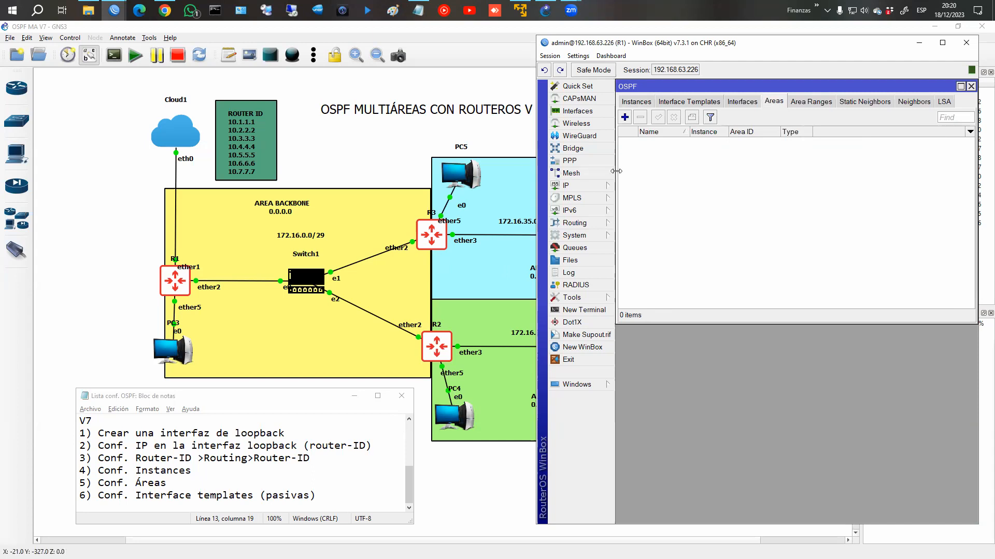
left_click(625, 118)
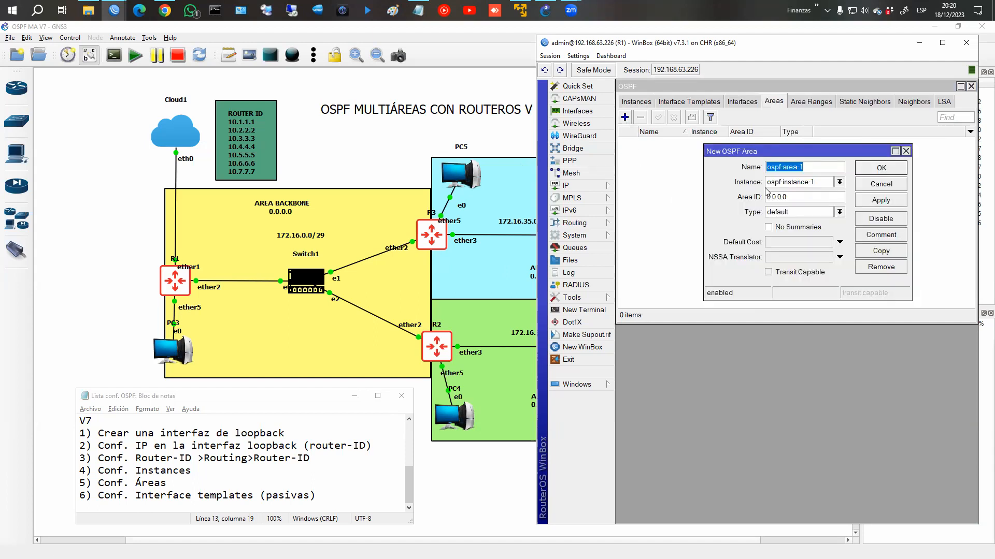
type("backbone")
key("ctrl+a")
left_click(885, 170)
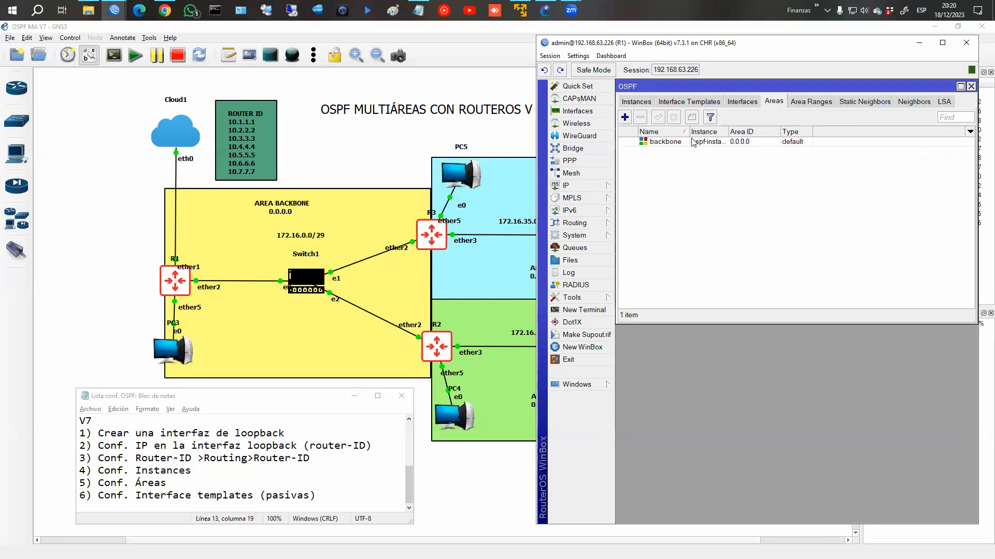
Step: Open R1's IP address list and place it below the OSPF window for reference
left_click(606, 187)
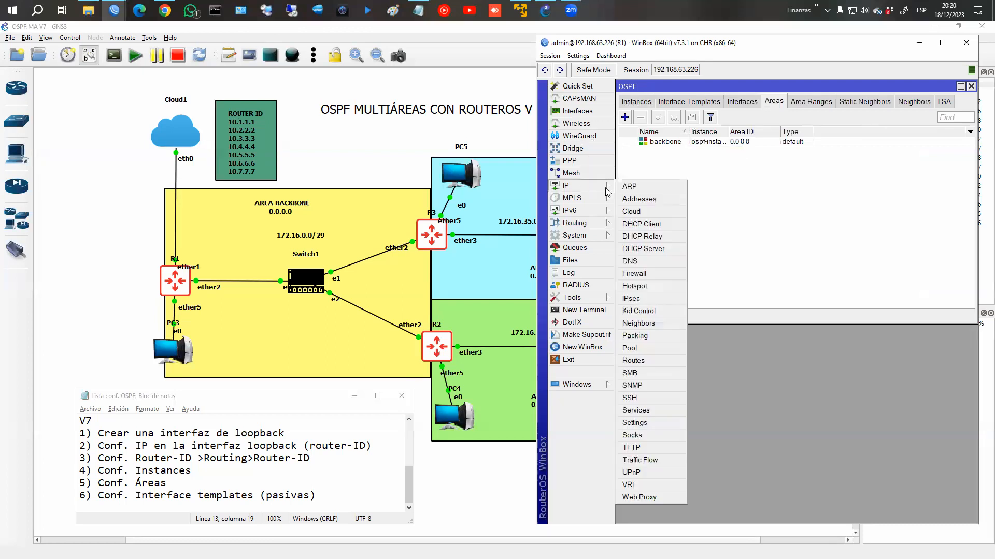
left_click(639, 199)
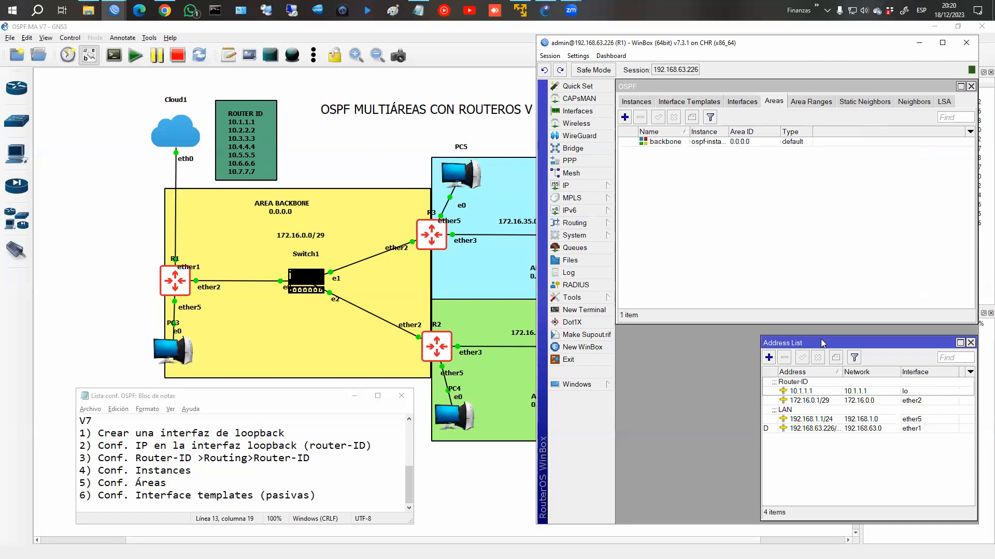
left_click_drag(843, 344, 823, 338)
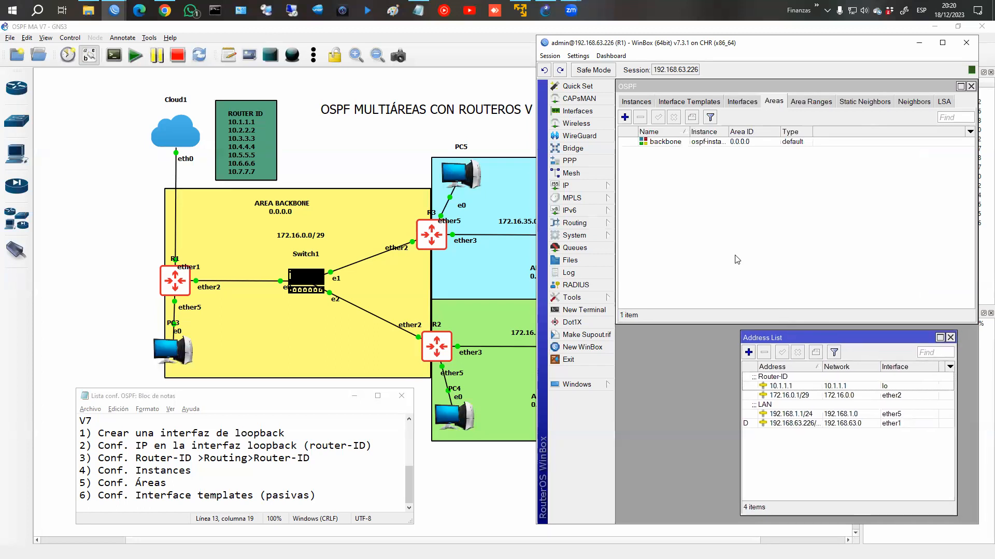
Step: Add an OSPF interface template on R1 for ether2 in the backbone area with the broadcast network type
left_click(667, 102)
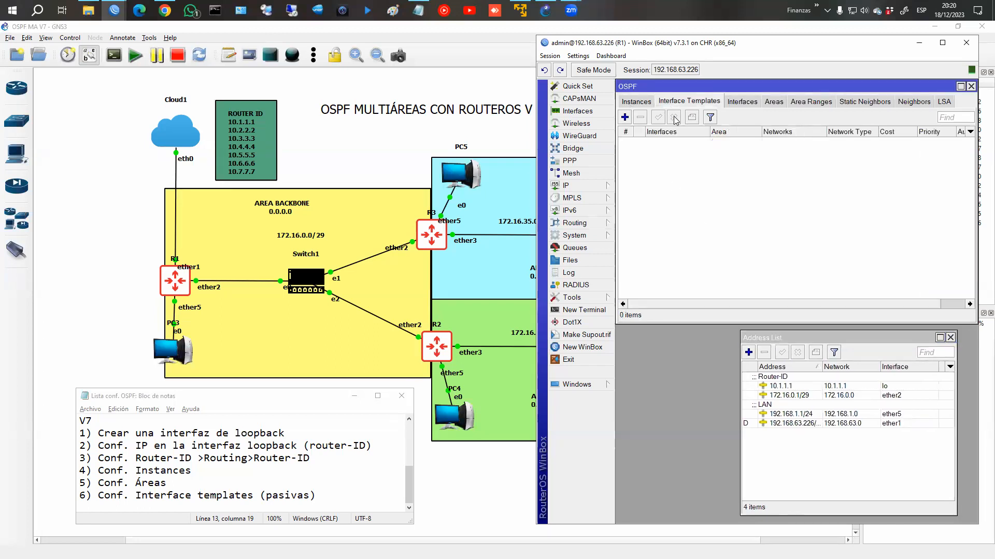
left_click(624, 117)
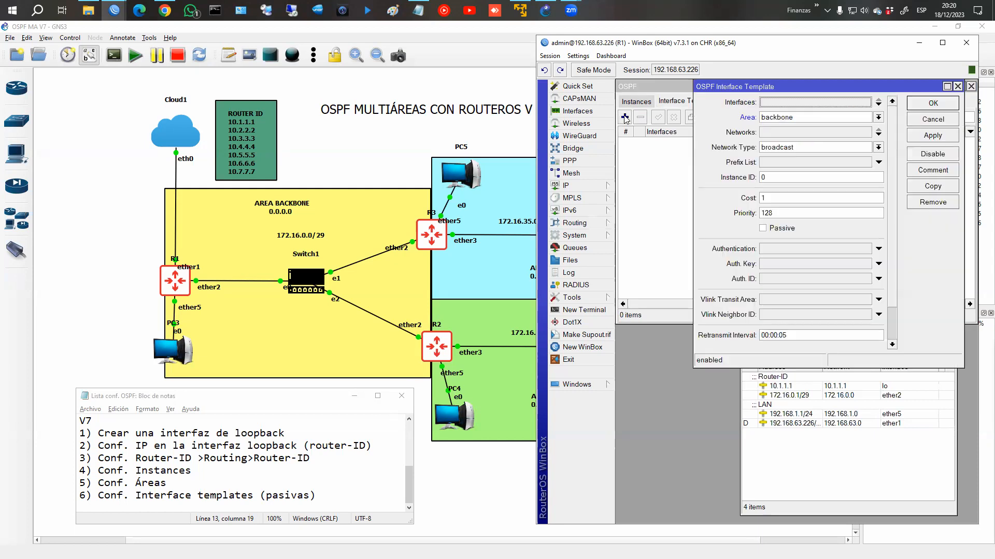
left_click(767, 106)
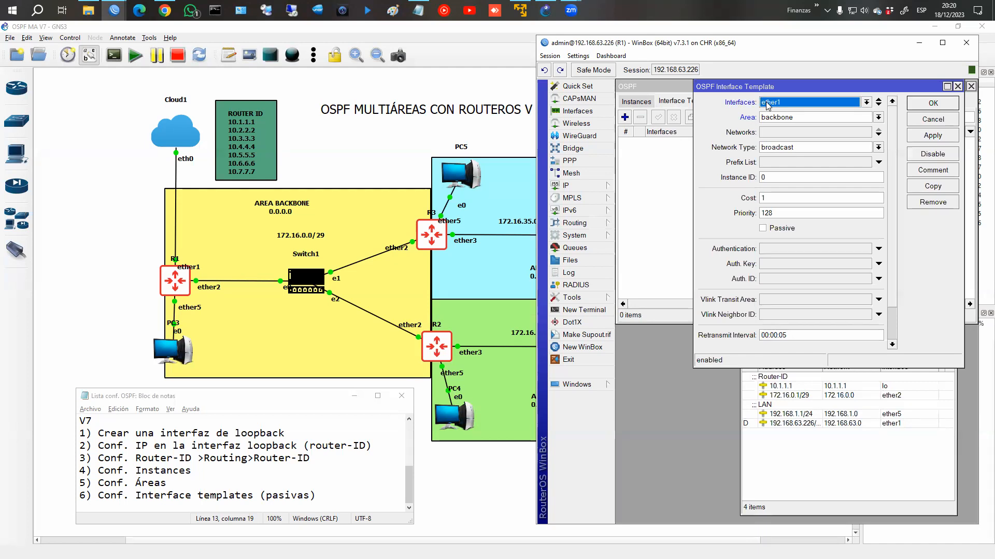
left_click(767, 106)
left_click(785, 143)
scroll(891, 326, "down", 1)
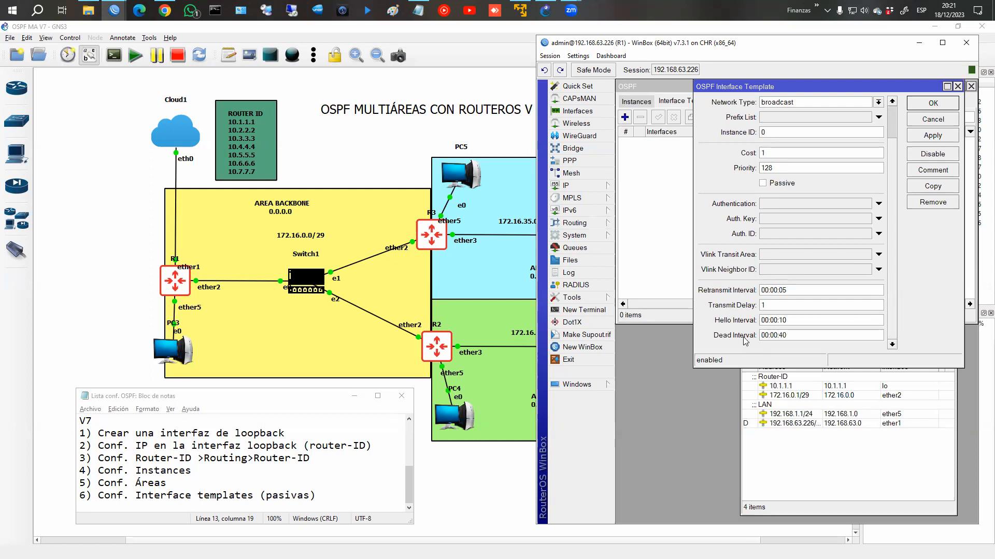
left_click_drag(891, 328, 891, 216)
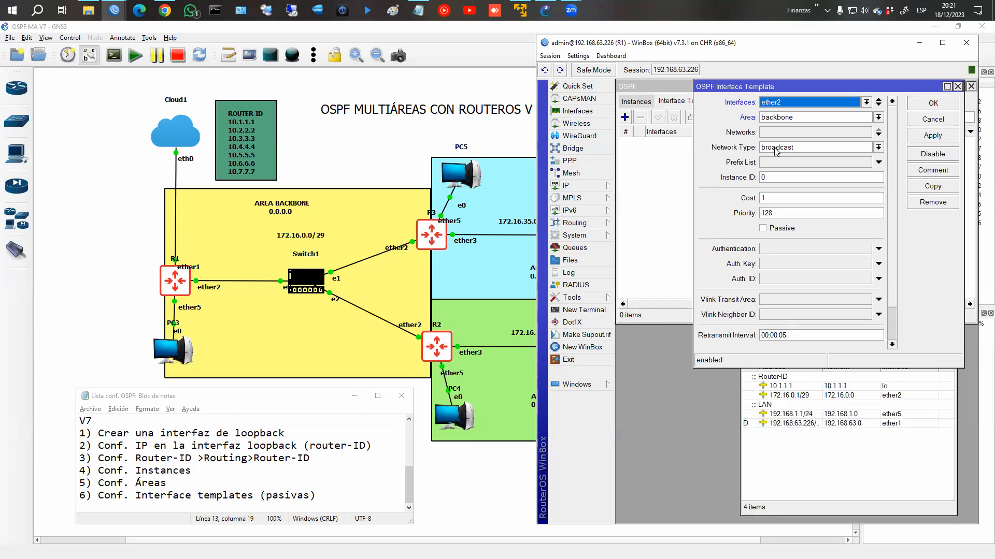
left_click(923, 106)
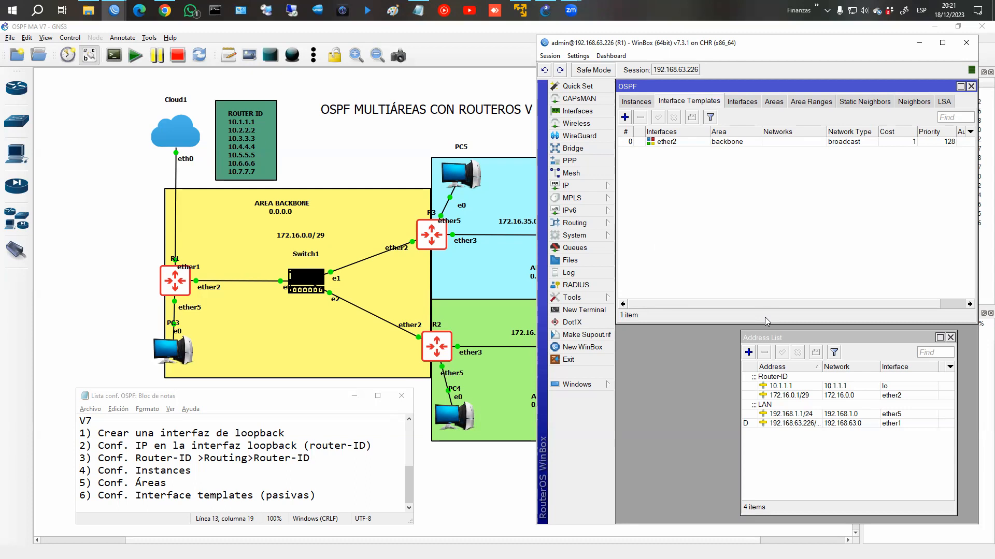
Step: Add a passive OSPF interface template for ether5 in R1's backbone area and check the states of the OSPF interfaces
left_click(625, 117)
left_click(792, 101)
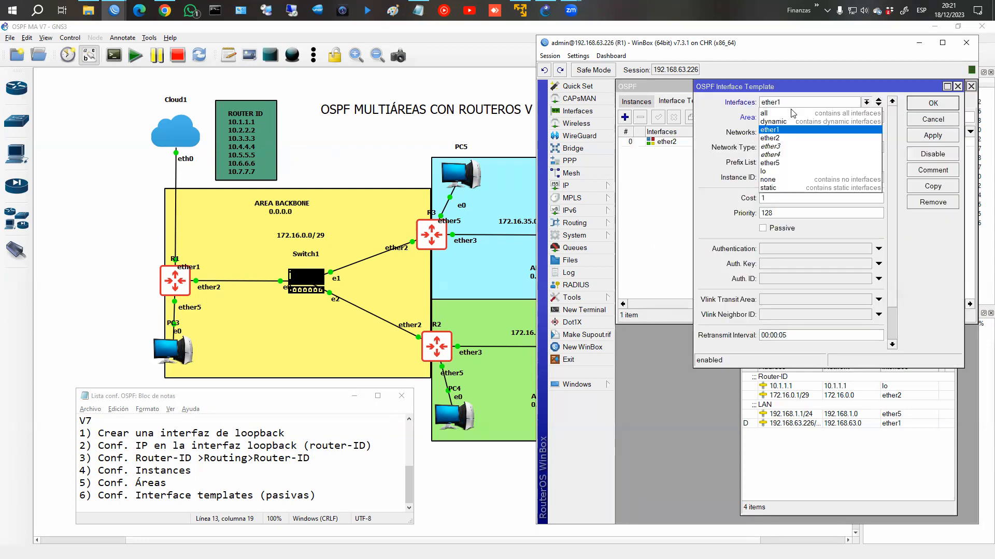
left_click(785, 162)
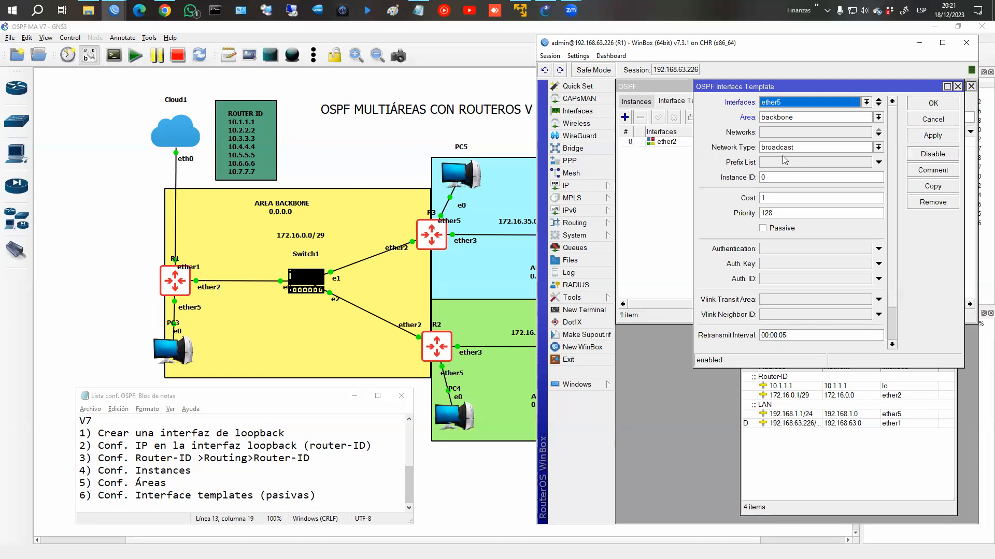
left_click(779, 229)
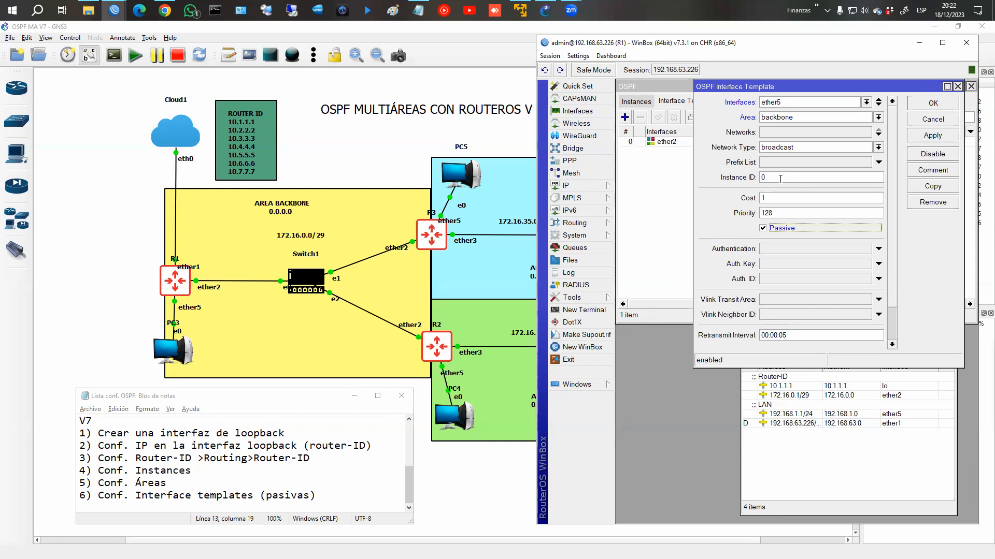
left_click(932, 105)
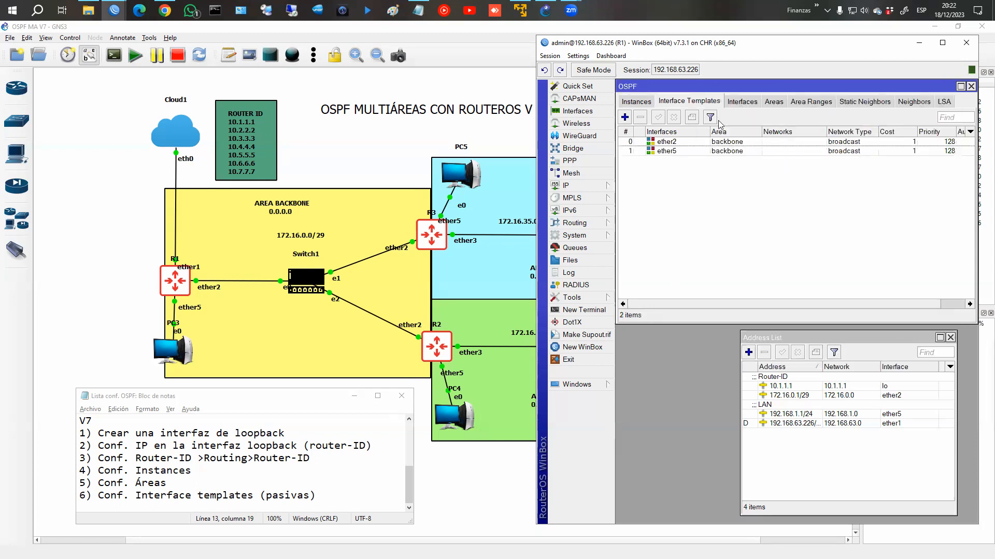
left_click(741, 102)
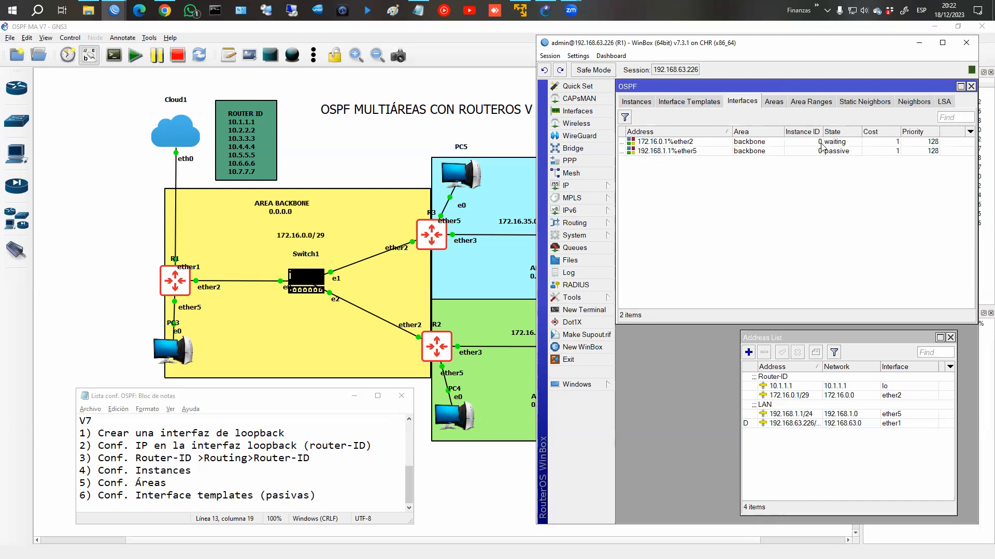
left_click(681, 105)
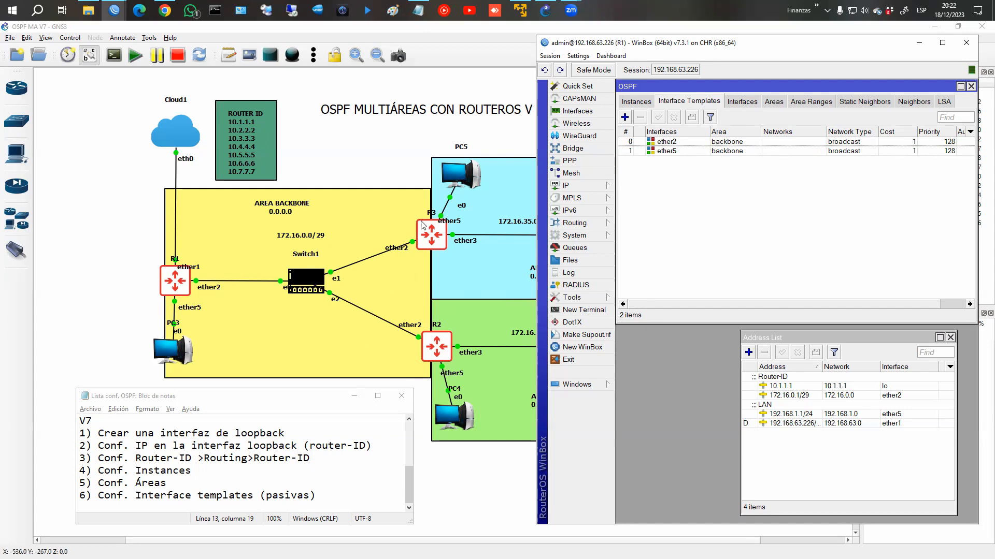
Step: Switch to R2's WinBox session, minimize R1's window, and resize and place R2's window beside the backbone area and the notes
mouse_move(114, 10)
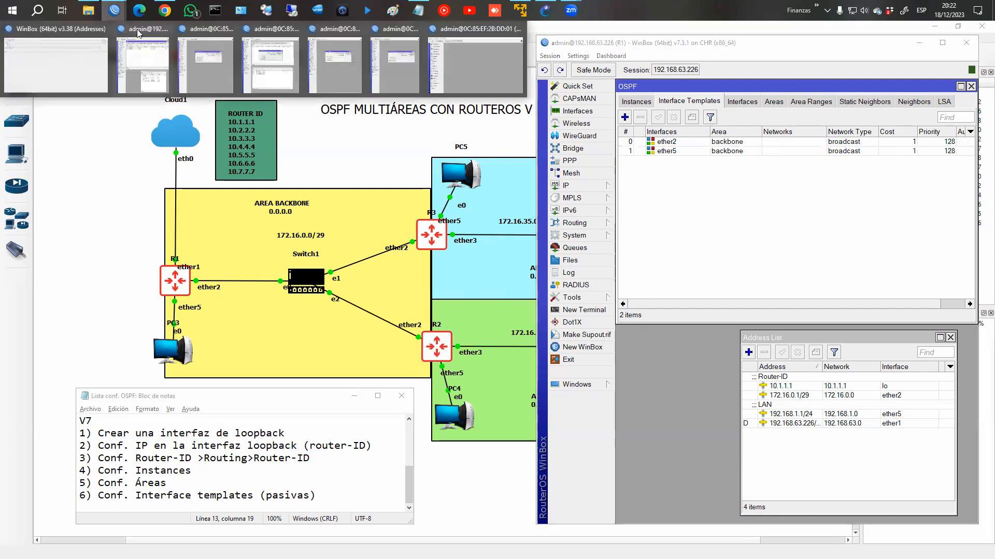
left_click(210, 57)
left_click(366, 218)
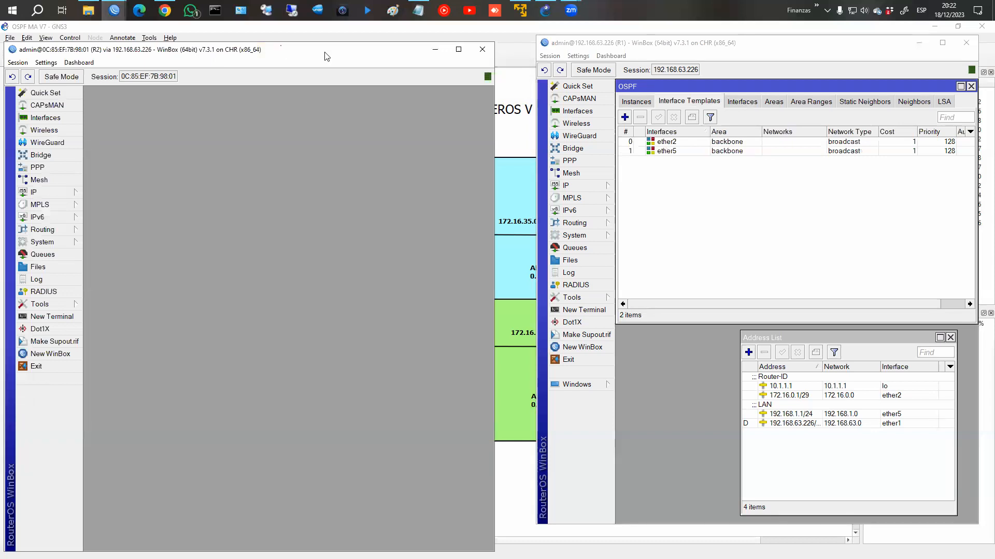
left_click_drag(326, 55, 239, 43)
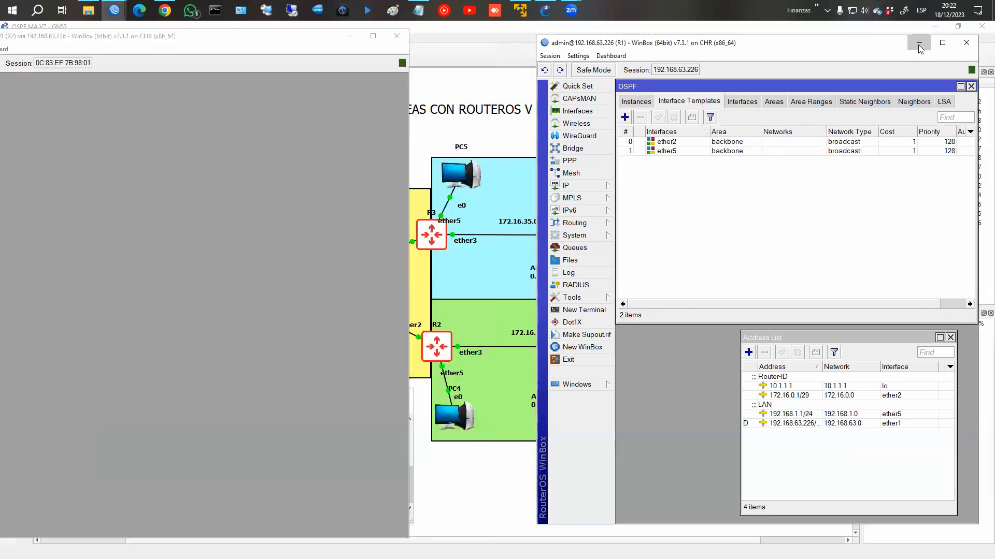
left_click(918, 42)
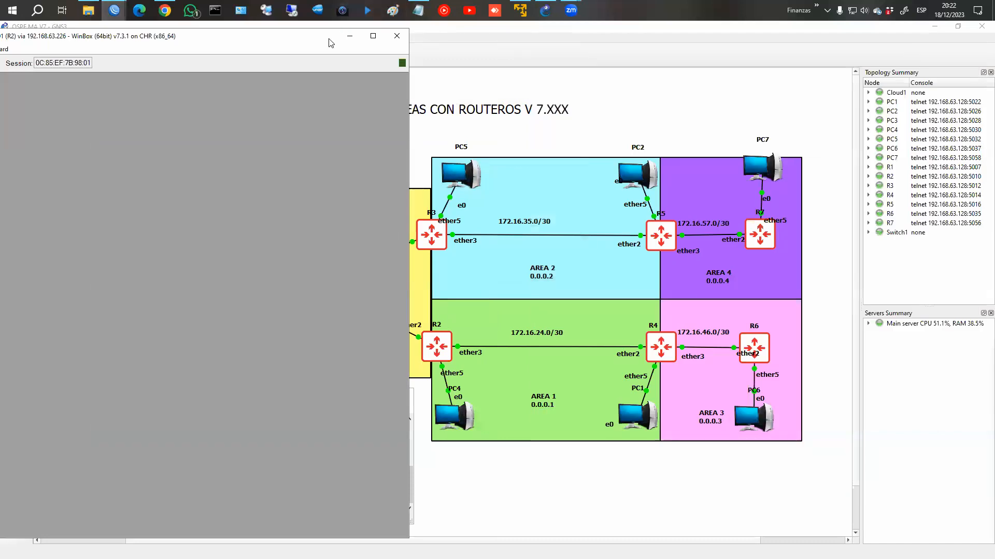
left_click_drag(331, 43, 845, 53)
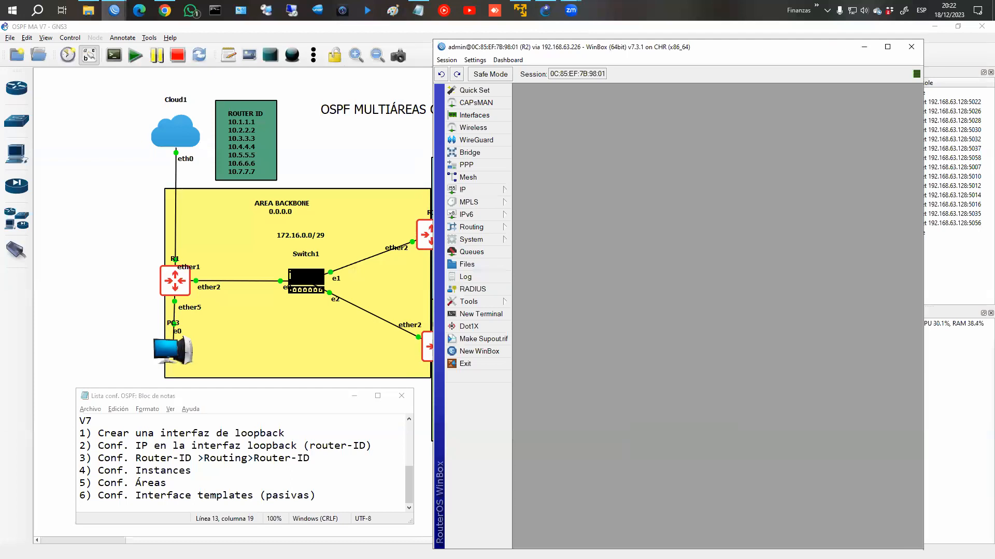
left_click_drag(923, 549, 895, 299)
left_click_drag(692, 57, 700, 41)
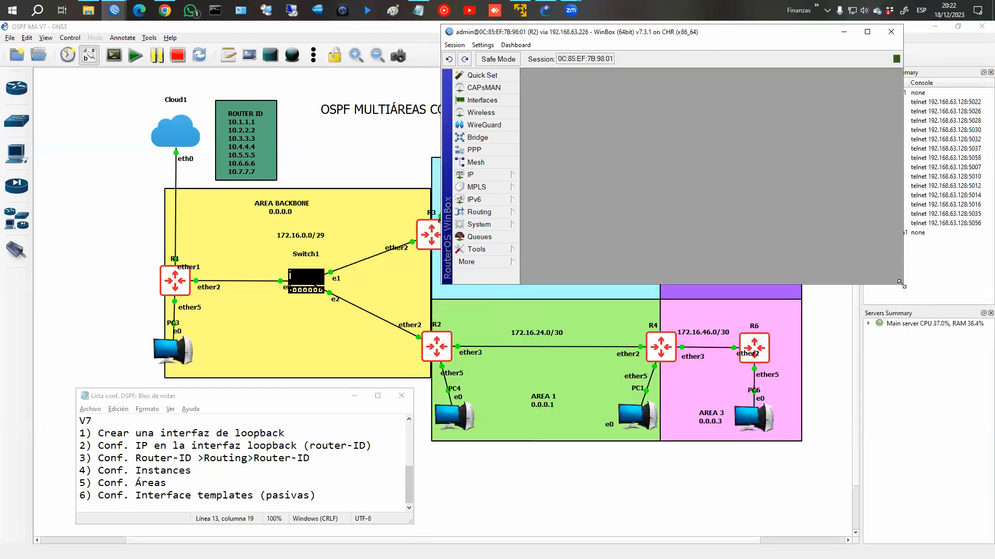
left_click_drag(900, 282, 959, 299)
Step: Check the entry in R2's routing Router ID list and close the list
left_click(479, 212)
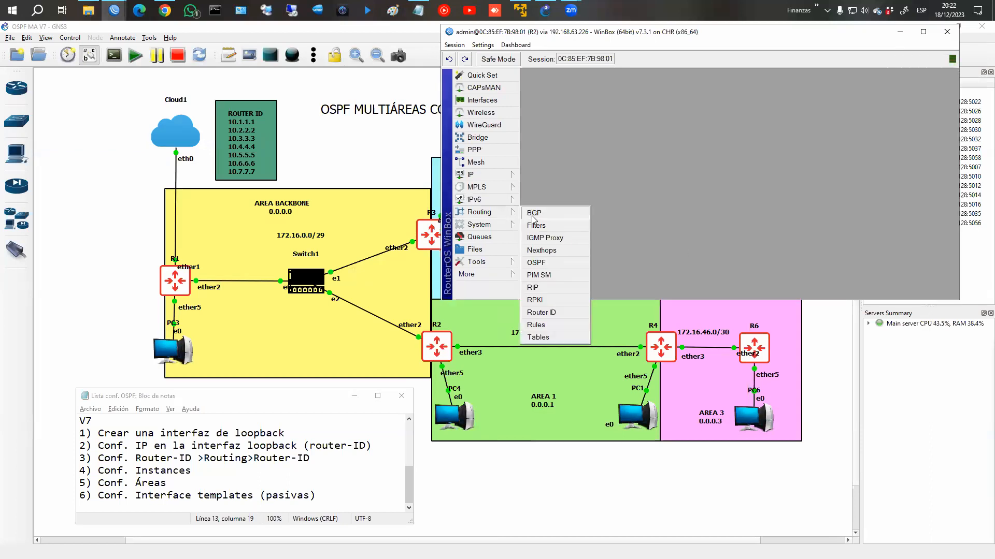
left_click(542, 312)
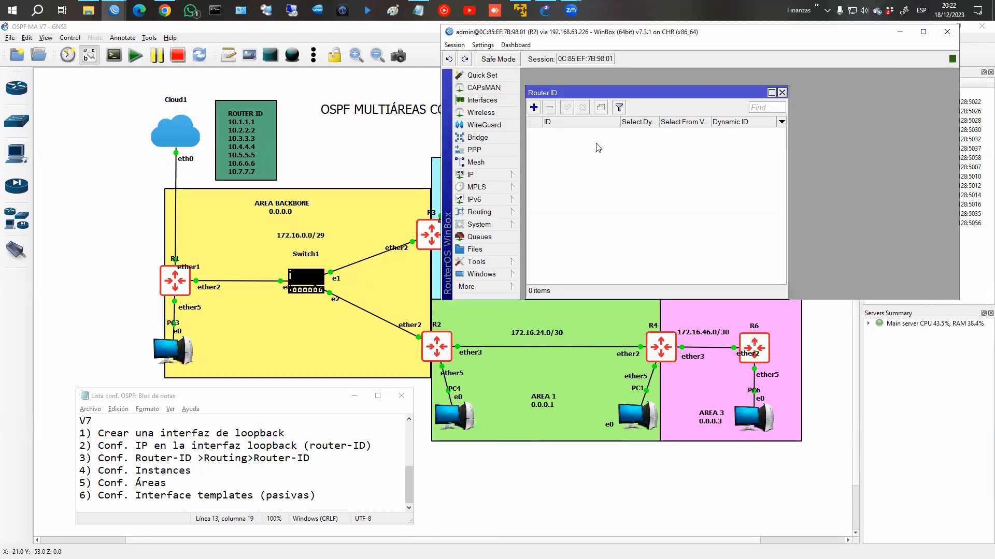
left_click(553, 132)
left_click(781, 92)
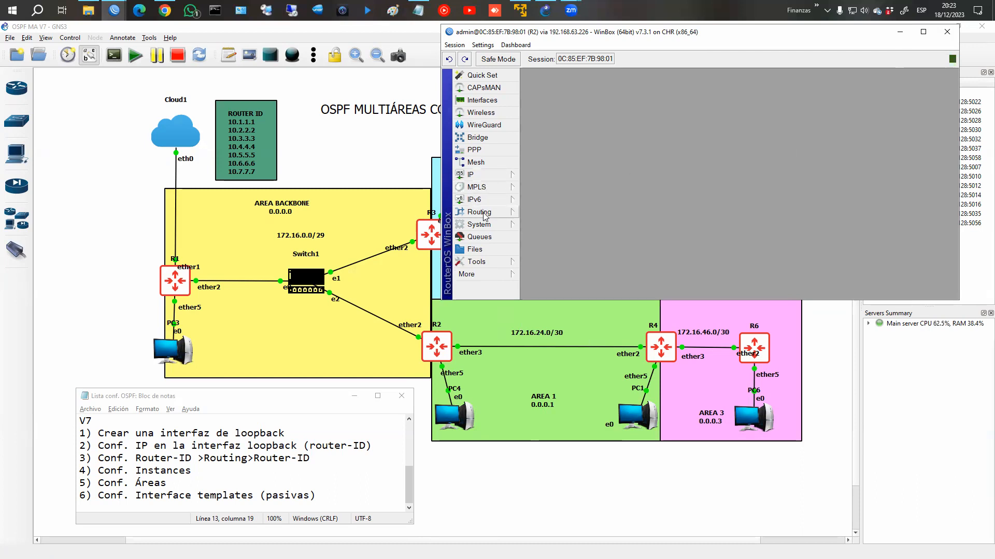
Step: Create OSPF instance ospf-instance-1 on R2 with version 2, VRF main and router ID id-1
left_click(486, 213)
left_click(549, 263)
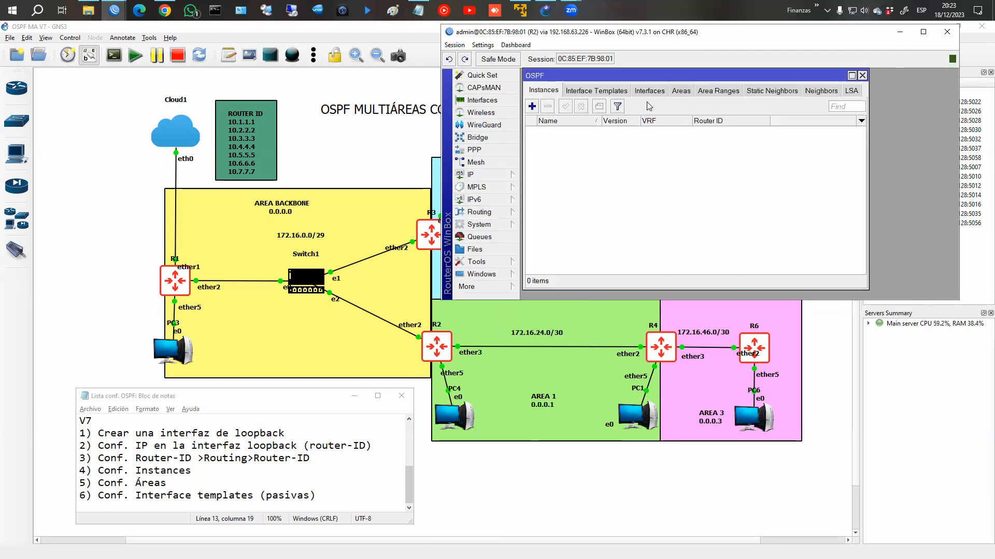
left_click(532, 106)
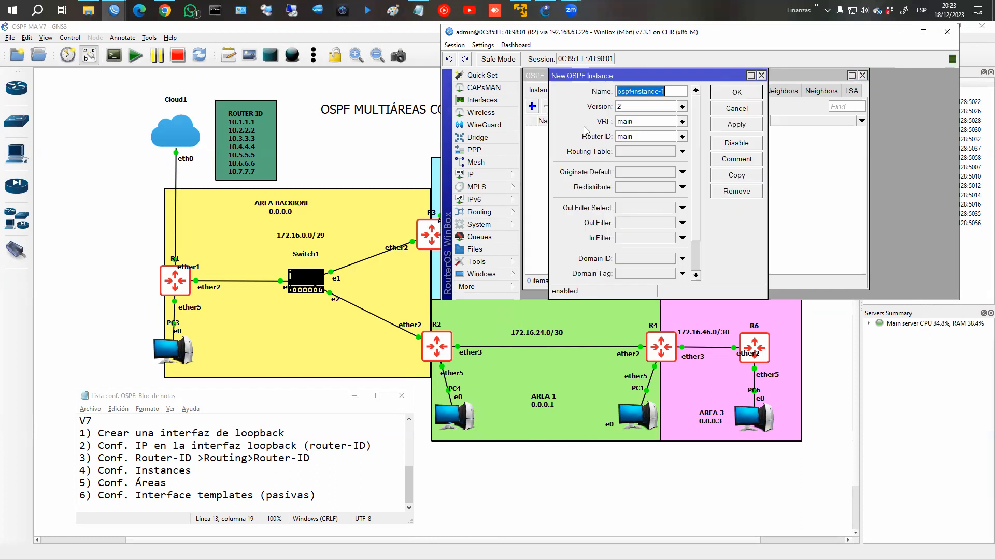
left_click(682, 137)
left_click(673, 143)
left_click(736, 92)
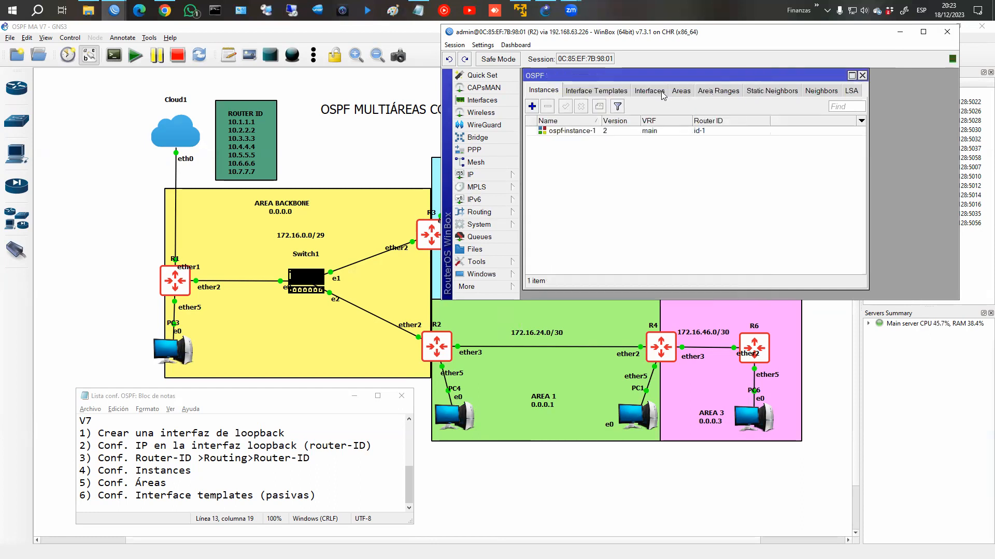
Step: Add an OSPF area named backbone on R2, using ospf-instance-1 and area ID 0.0.0.0
left_click(680, 91)
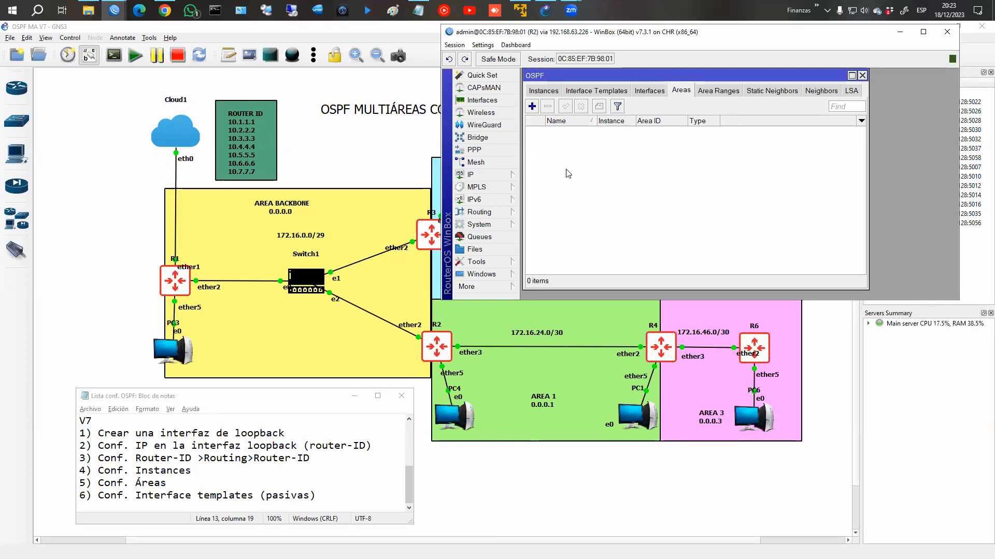
left_click(531, 108)
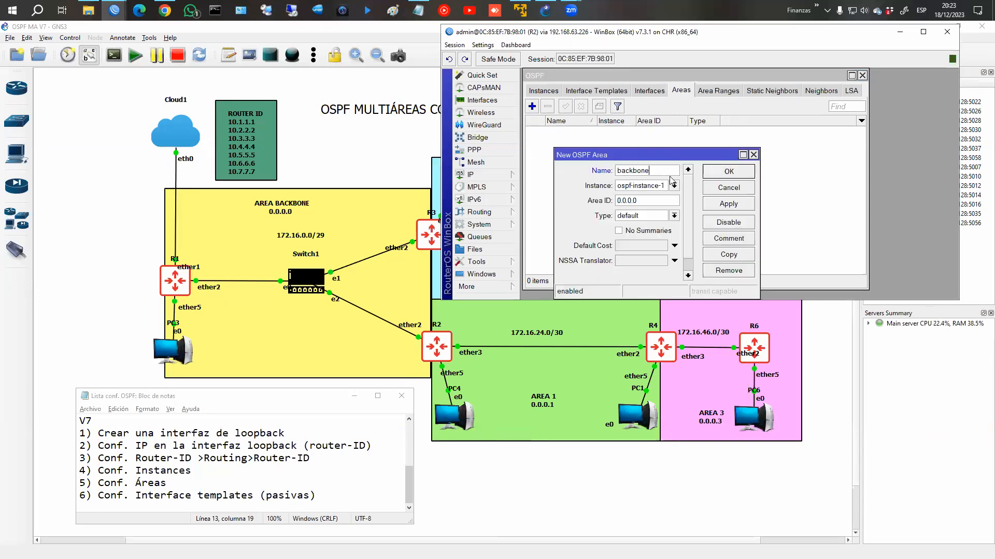
left_click(729, 171)
Step: Add OSPF area ospf-area-1 on R2, using ospf-instance-1 and area ID 0.0.0.1
left_click(531, 106)
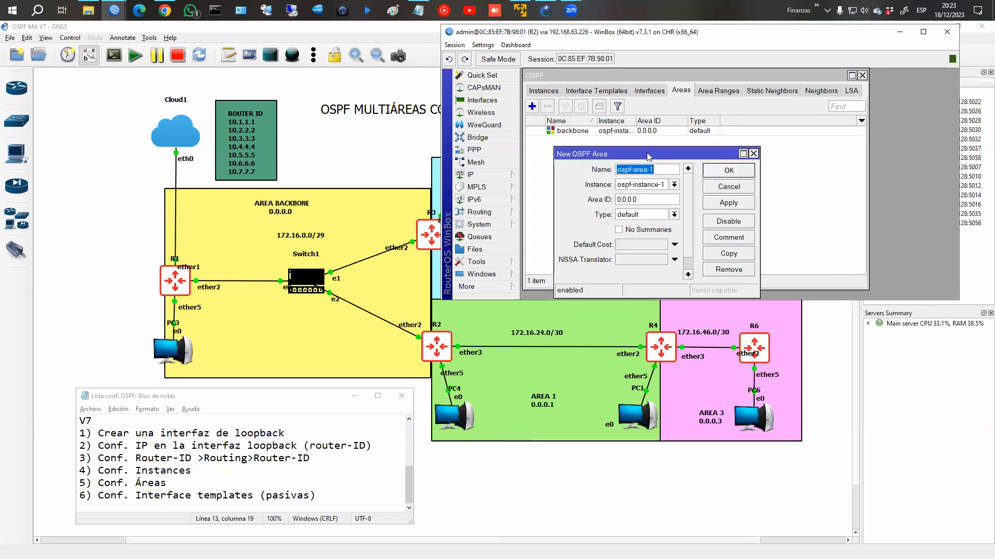
left_click(653, 202)
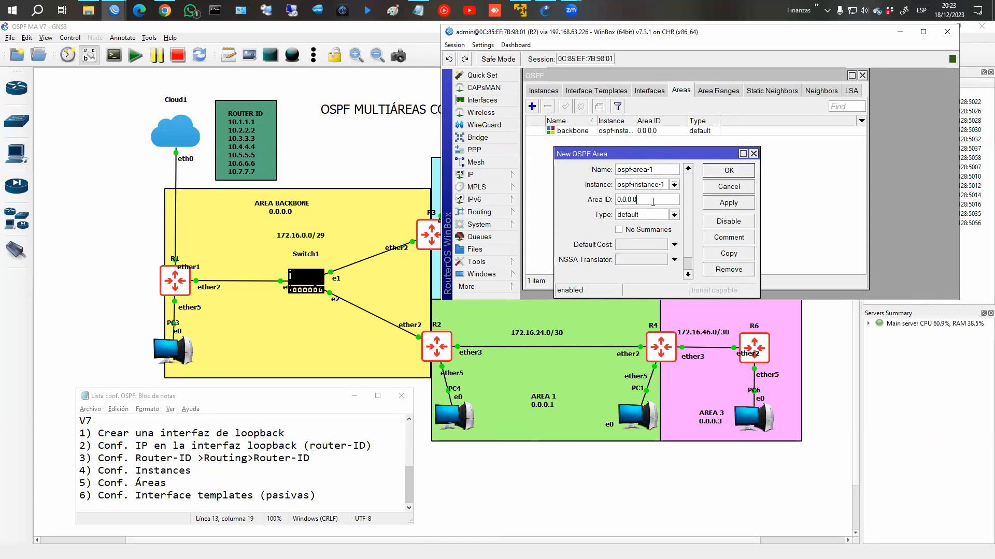
key("BackSpace")
type("1")
left_click(729, 171)
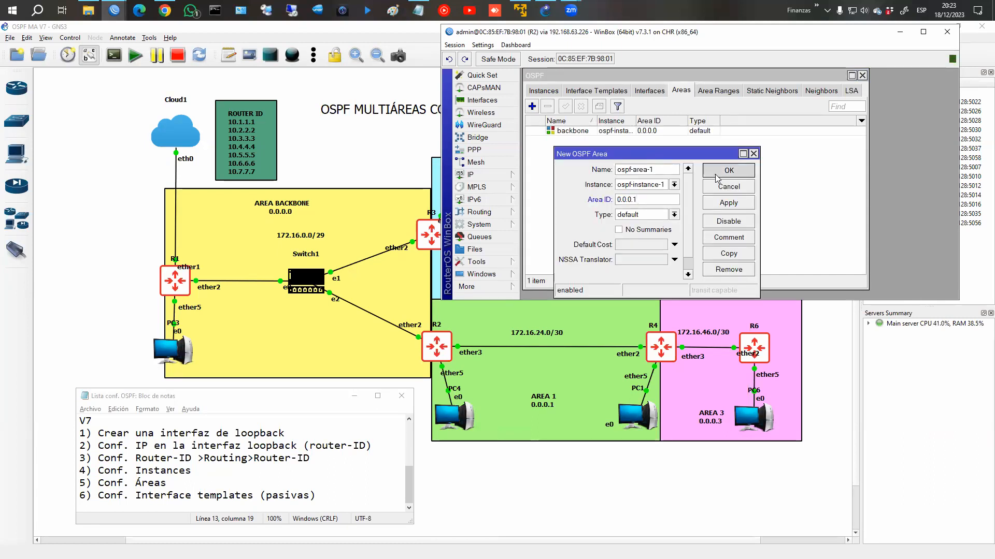
Step: Add an OSPF interface template on R2 for ether2 in the backbone area with network type broadcast
left_click(581, 92)
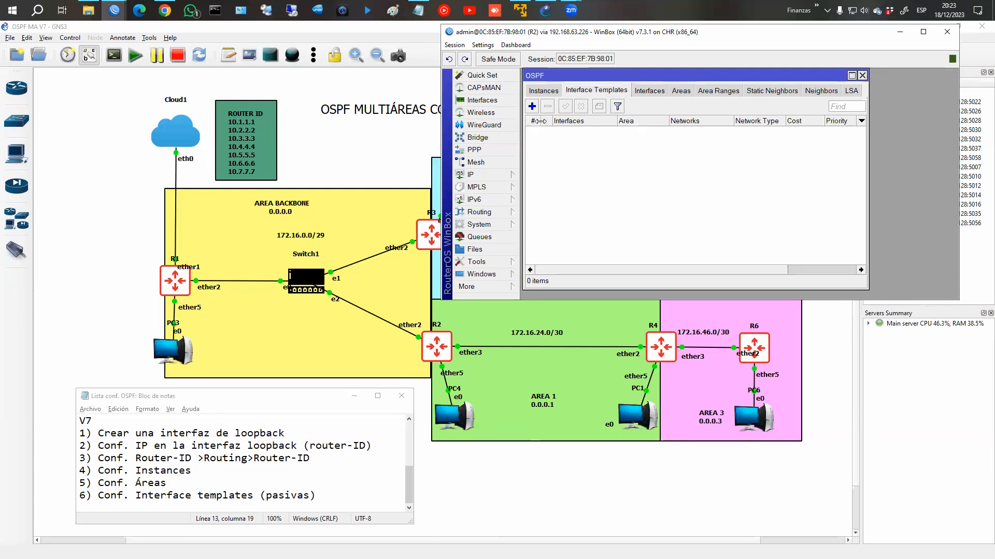
left_click(533, 108)
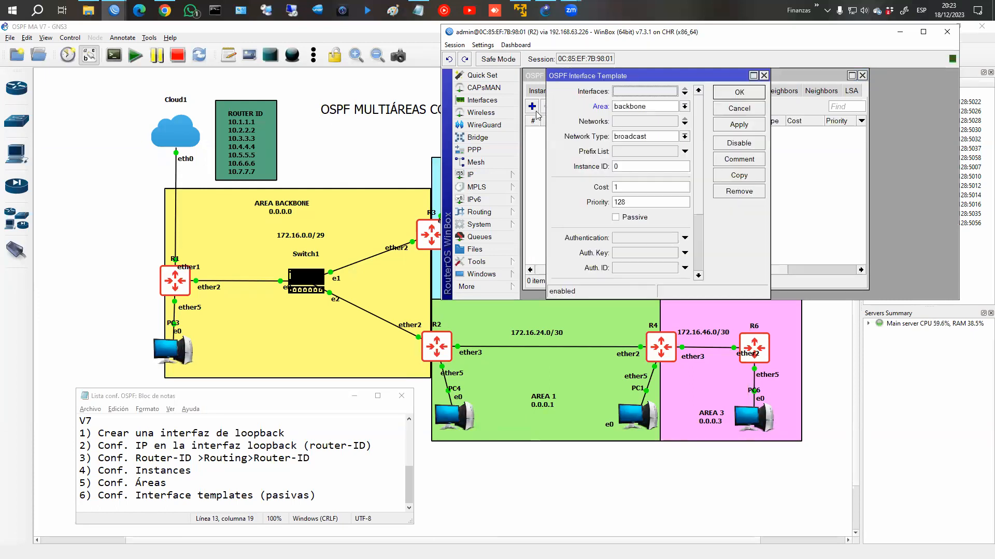
left_click(665, 91)
left_click(672, 91)
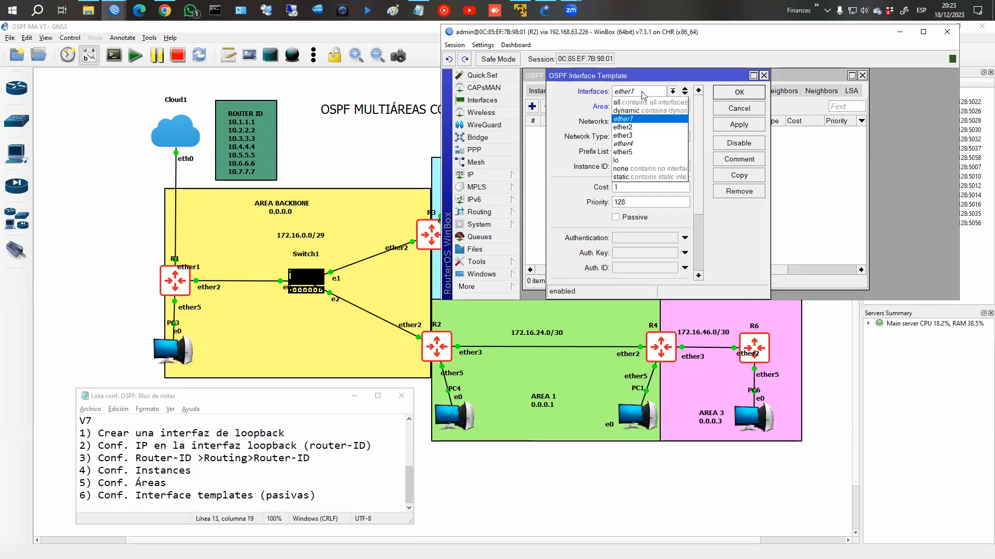
left_click(665, 128)
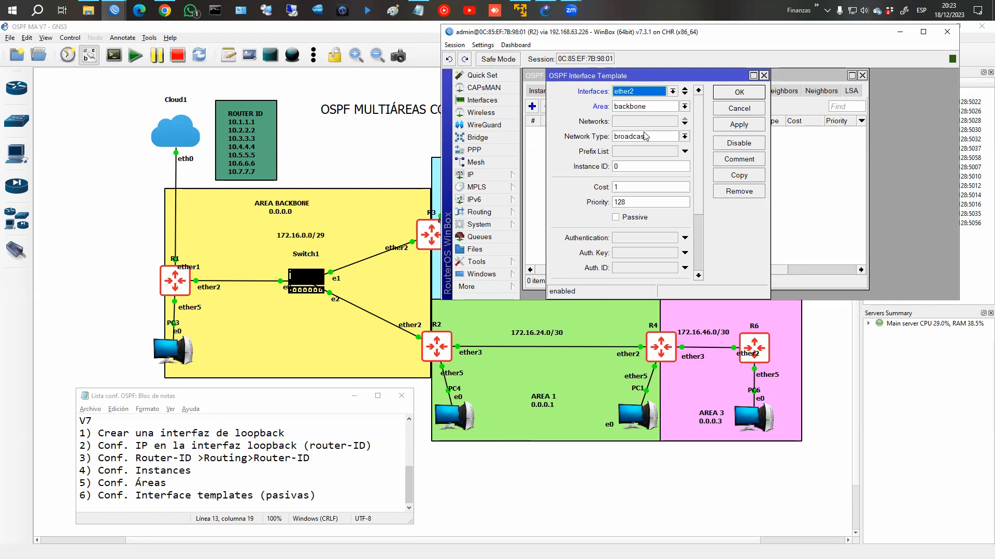
left_click(739, 93)
Step: Add an OSPF interface template on R2 for ether3 in ospf-area-1 with network type ptp, leaving Networks empty
left_click(532, 106)
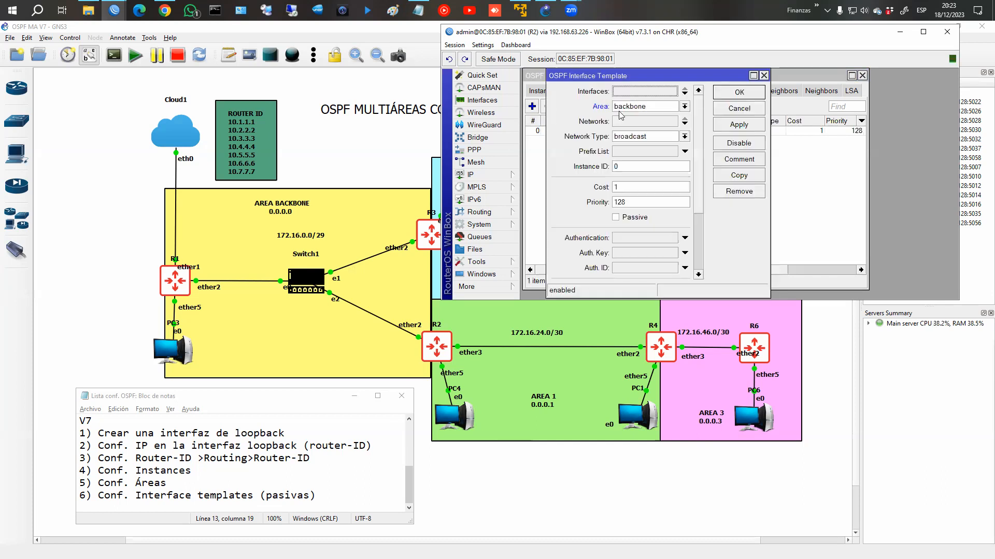
left_click(656, 95)
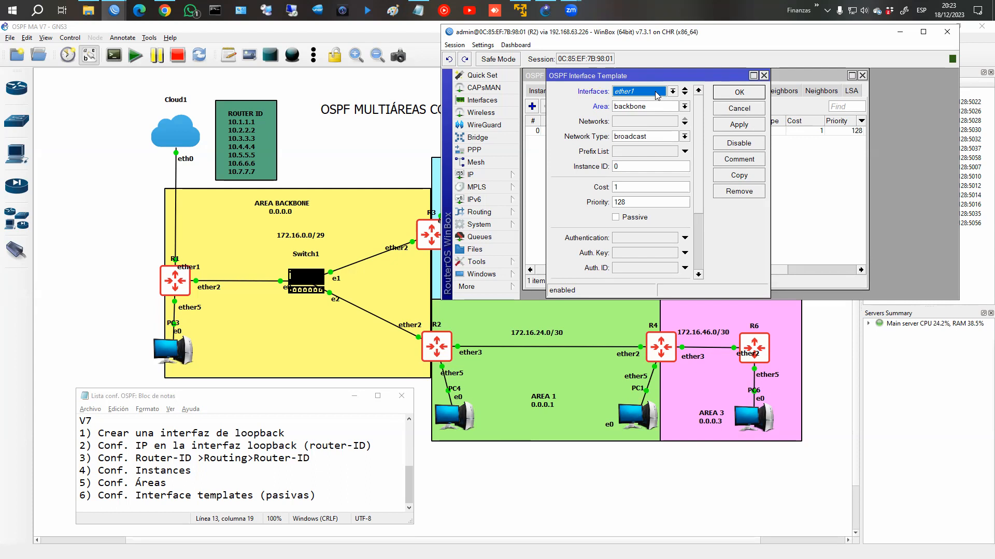
left_click(655, 94)
left_click(638, 129)
left_click(648, 93)
left_click(633, 136)
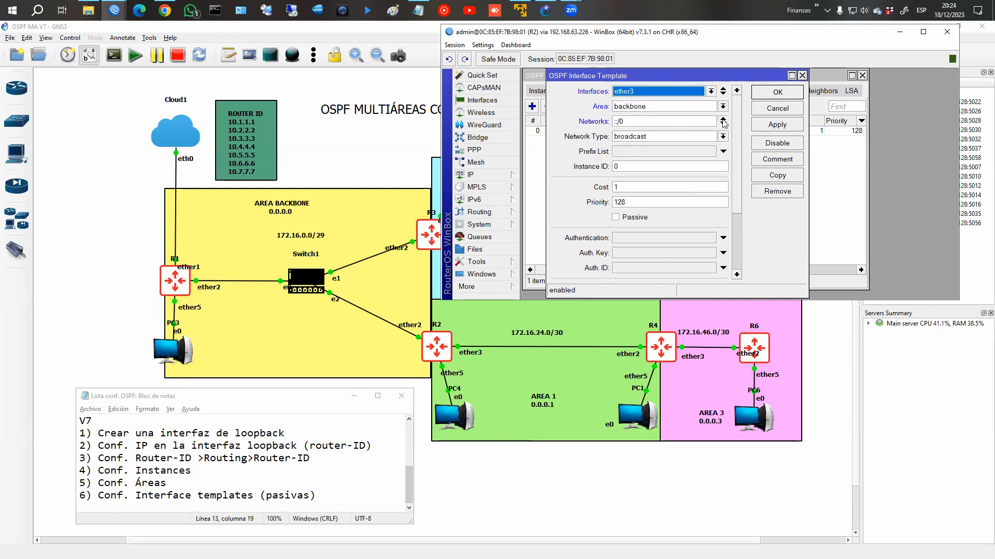
left_click(723, 118)
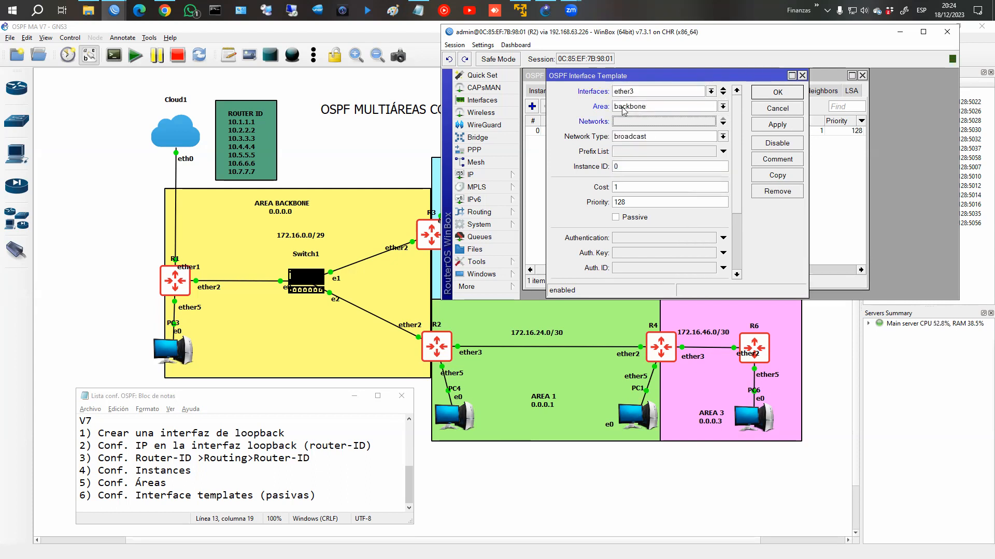
left_click(657, 107)
left_click(656, 128)
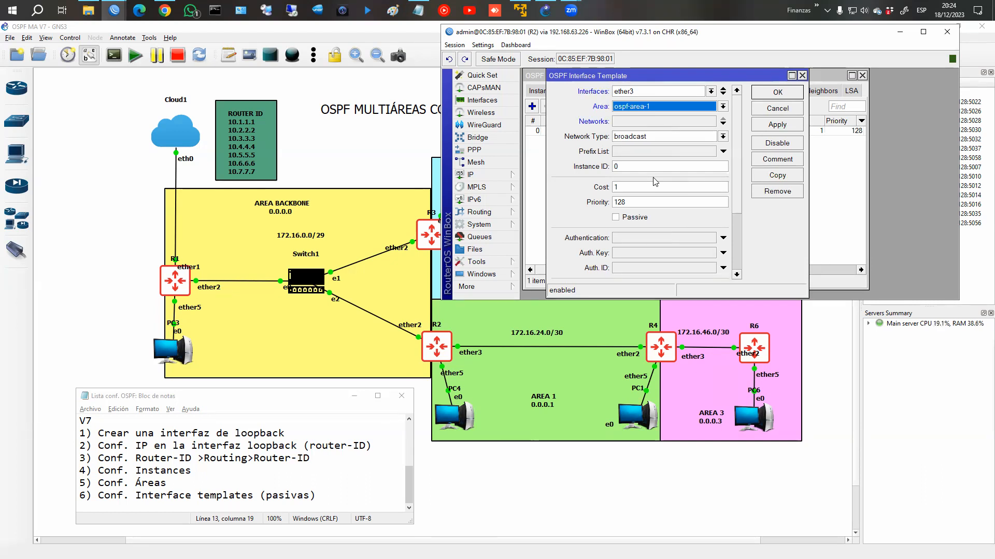
left_click(654, 139)
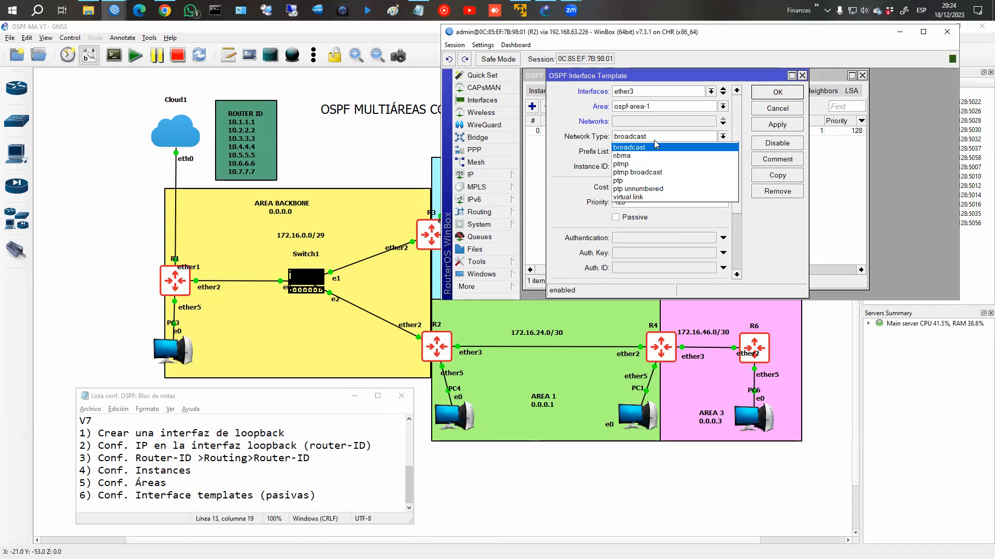
left_click(643, 180)
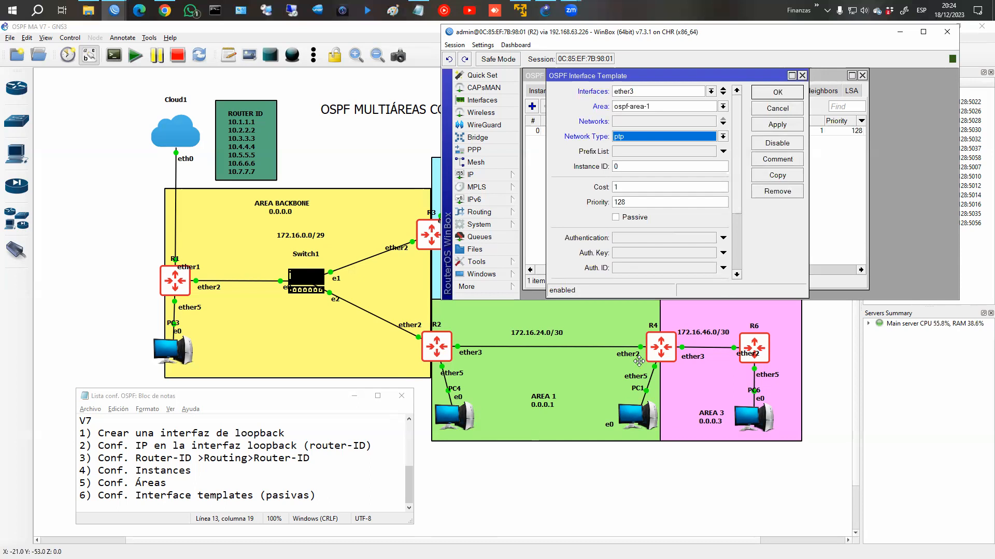
left_click(788, 93)
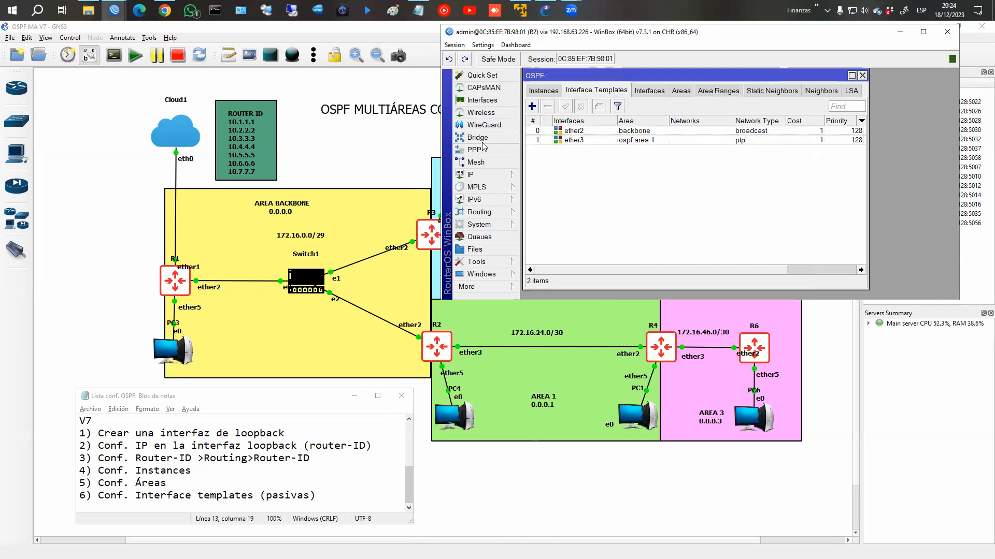
Step: Check R2's IP address list for the LAN interface and close the list
left_click(480, 176)
left_click(544, 188)
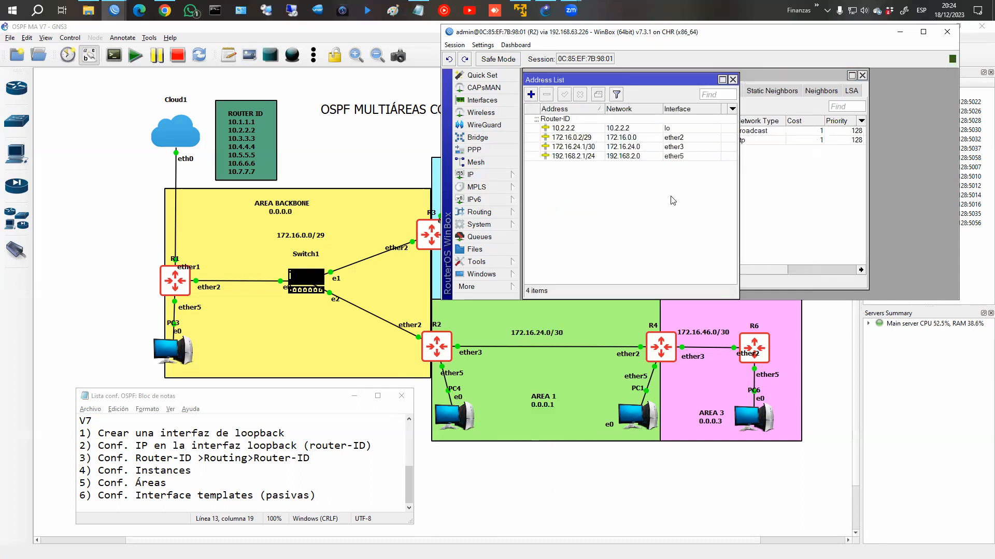
left_click(661, 161)
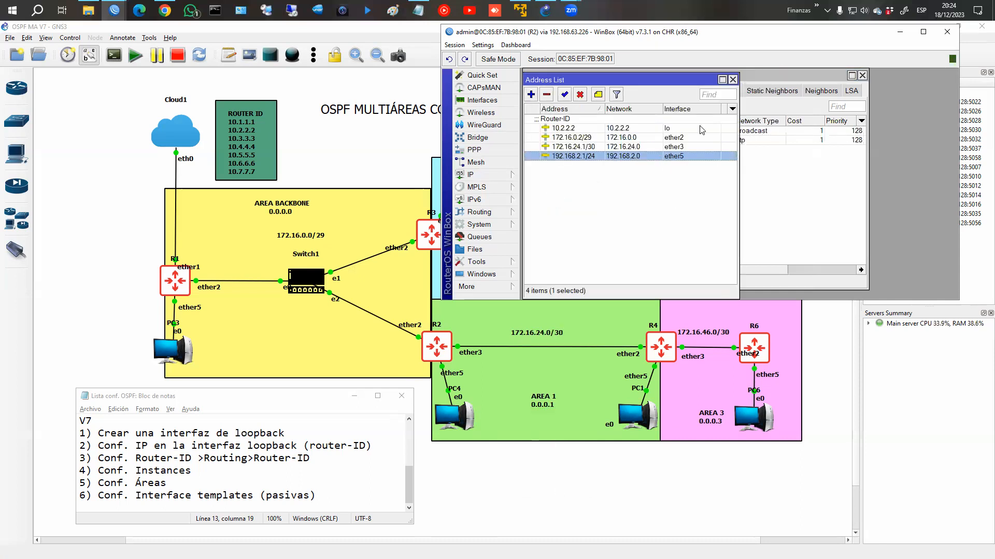
left_click(732, 79)
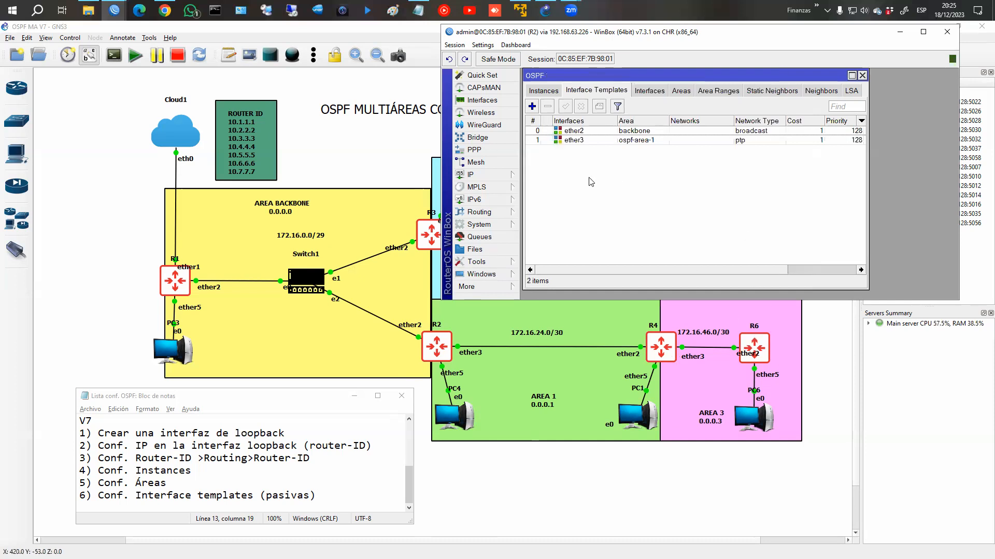
Step: Add a passive OSPF interface template on R2 for ether5 in ospf-area-1 with network type broadcast
left_click(532, 107)
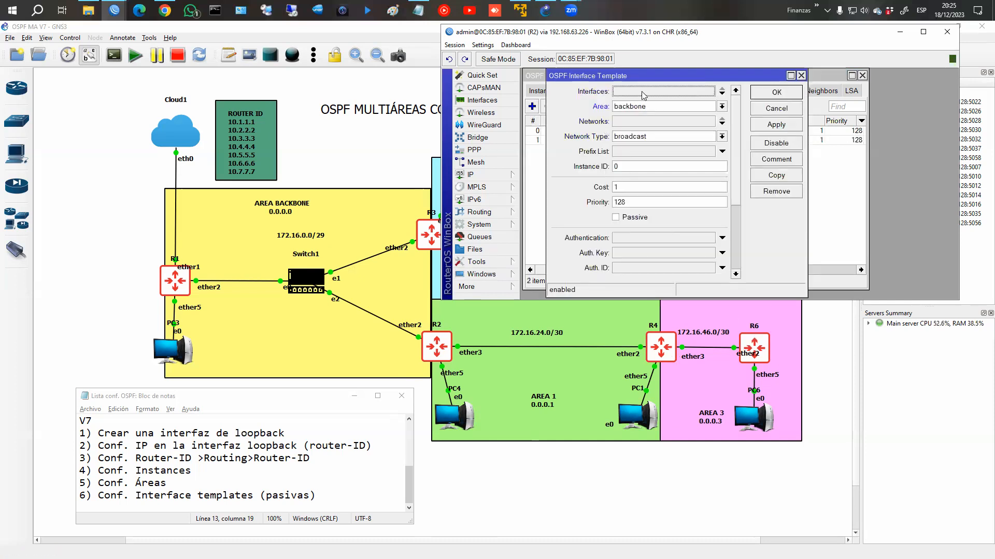
left_click(653, 97)
left_click(671, 162)
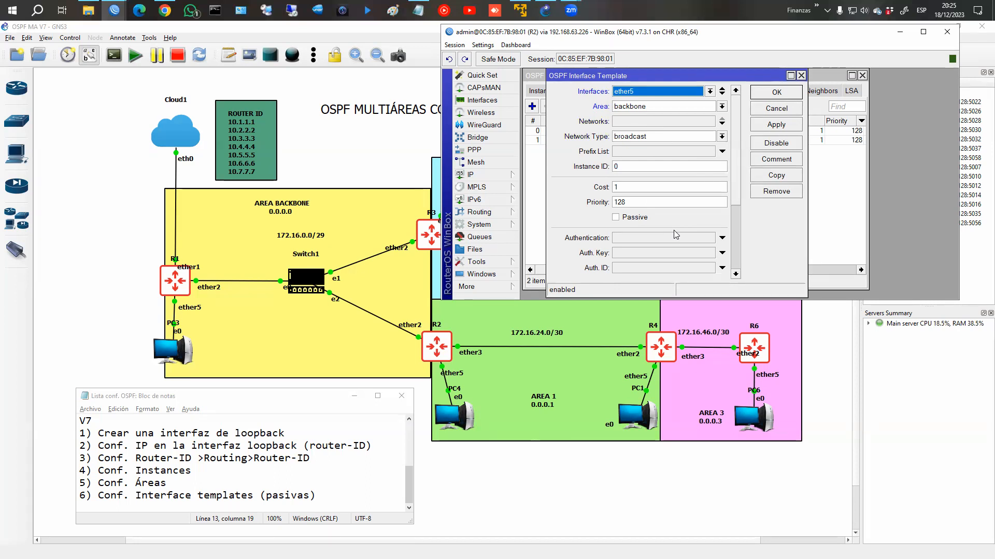
left_click(644, 107)
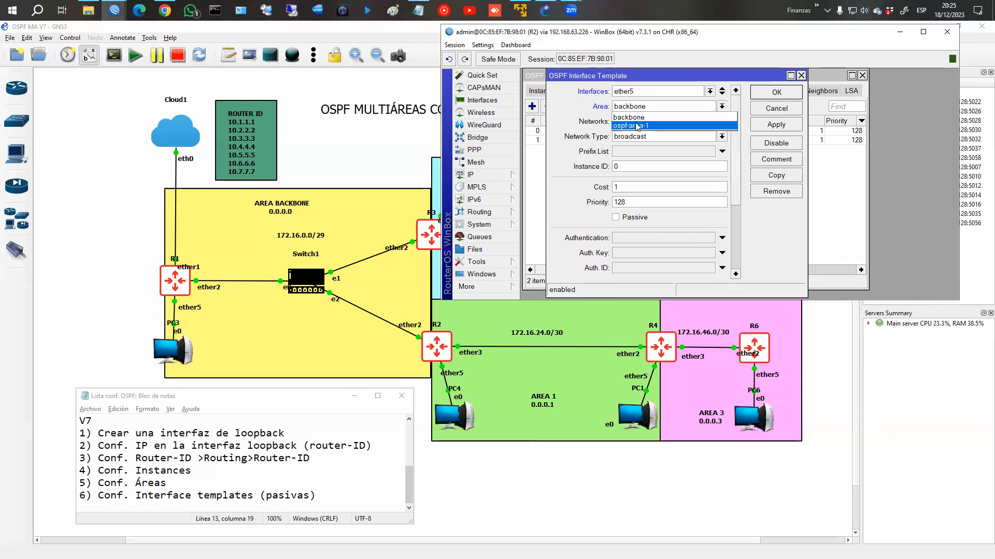
left_click(638, 126)
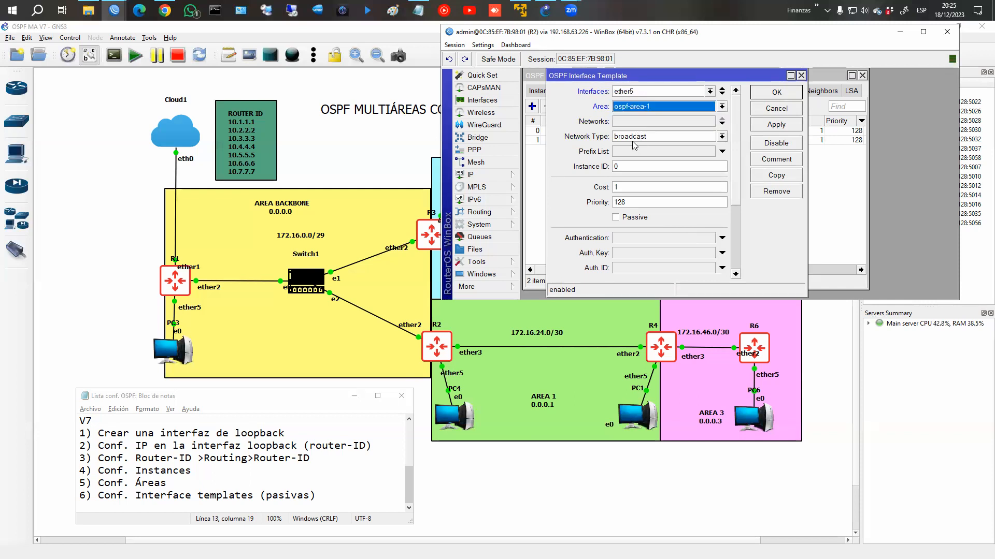
left_click(633, 136)
left_click(642, 147)
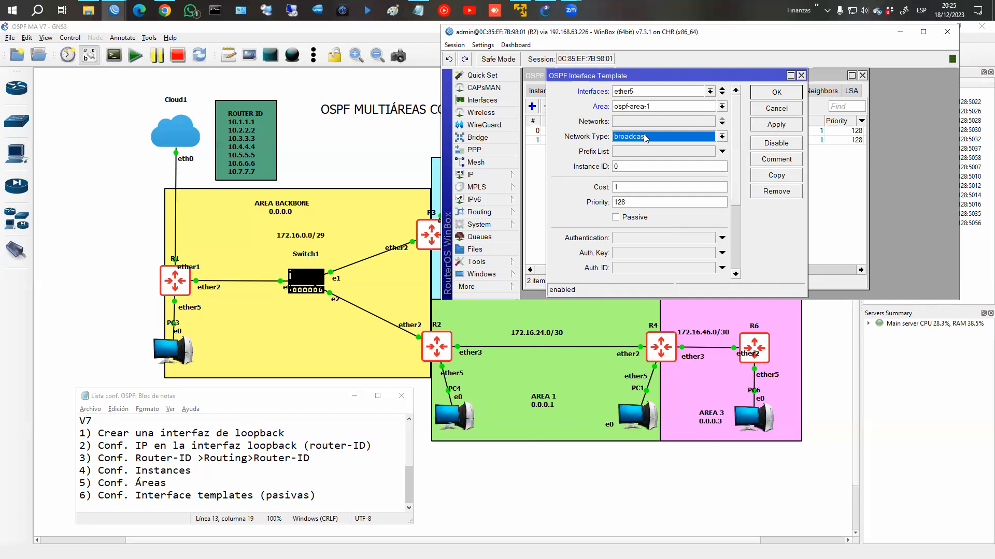
left_click(626, 218)
left_click(776, 93)
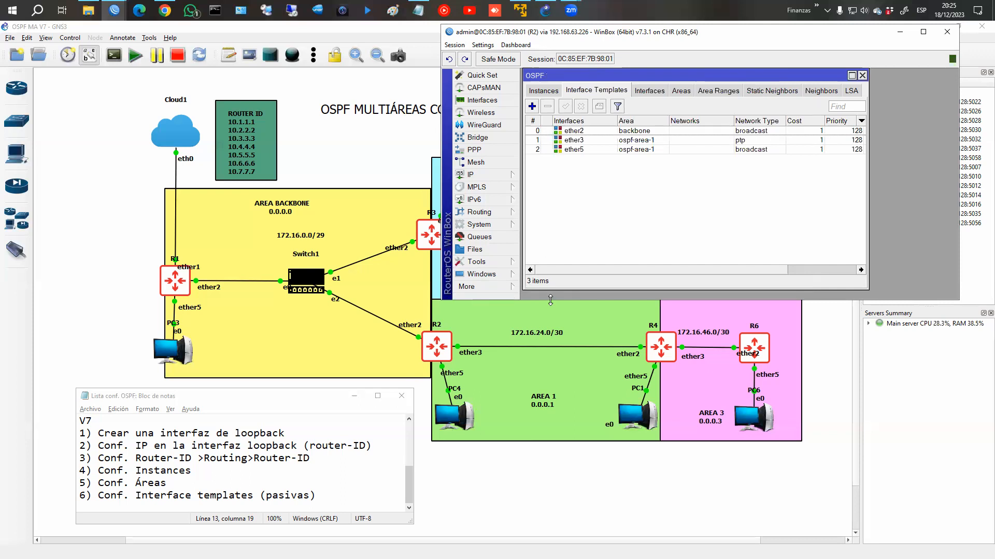
Step: Extend R2's WinBox window downward, then restore R1's window and place it beside R2's
left_click_drag(551, 301, 550, 521)
left_click(114, 10)
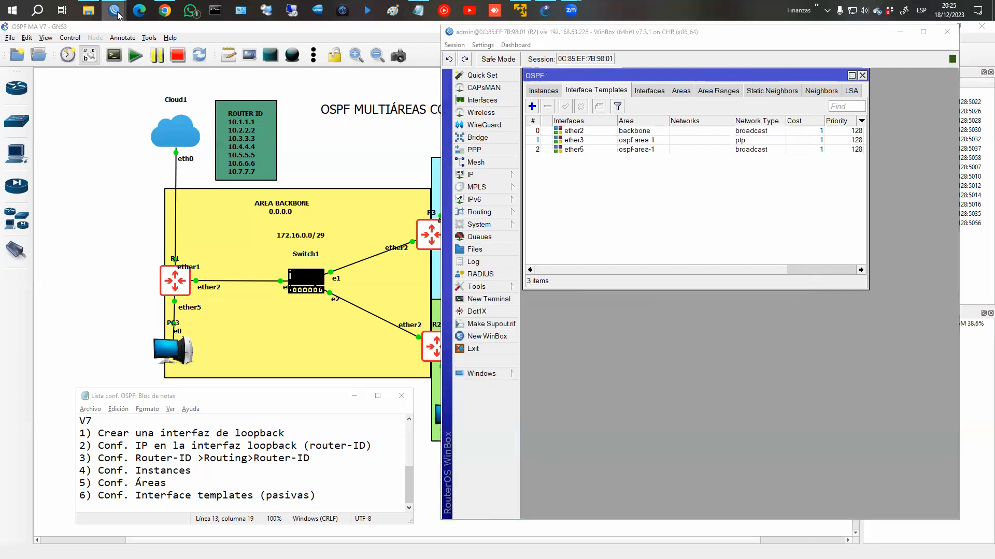
left_click(143, 62)
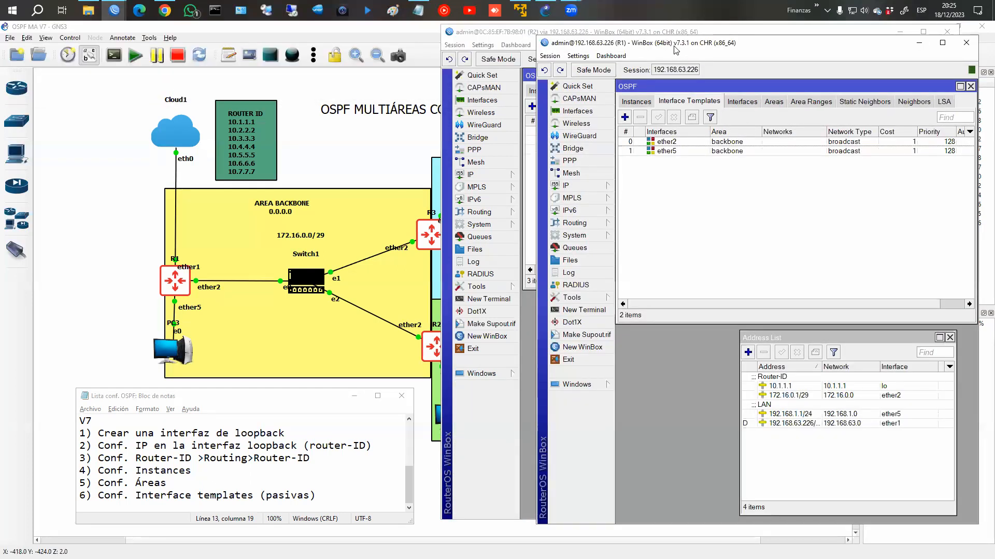
left_click_drag(675, 49, 238, 92)
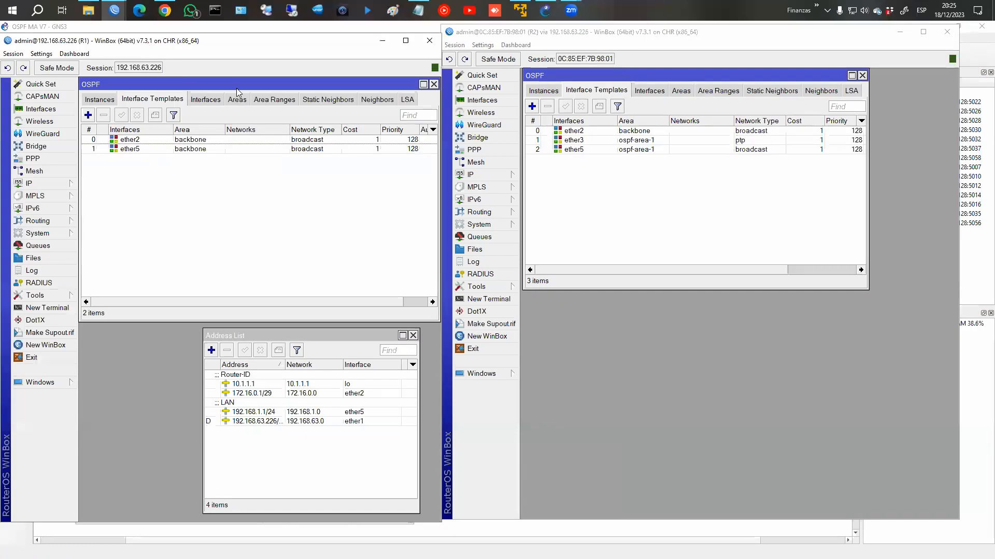
Step: Check the OSPF neighbors and their adjacency state on R1 and on R2
left_click(364, 100)
left_click(152, 142)
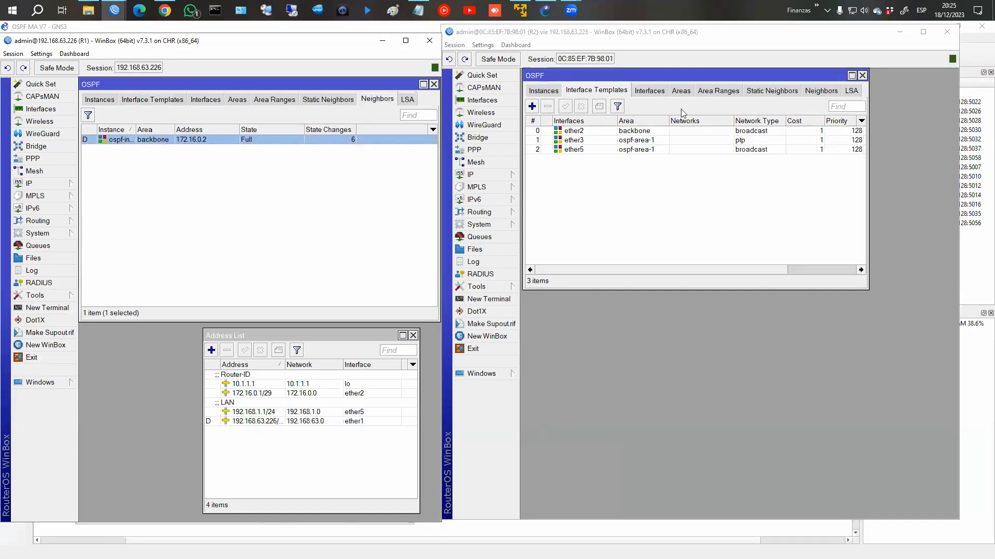
left_click(833, 91)
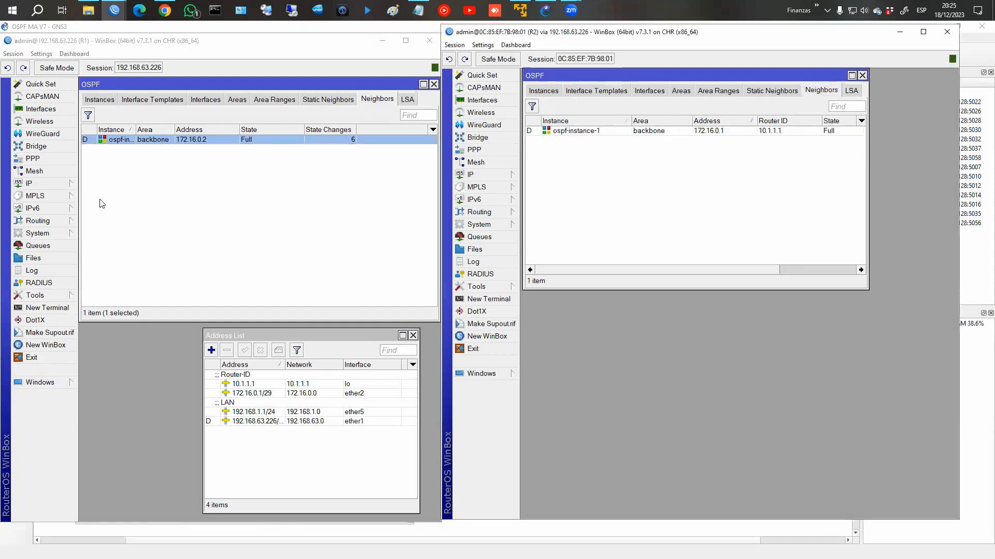
Step: Open the IP route lists on R1 and R2 and examine the routes learned through OSPF
left_click(31, 184)
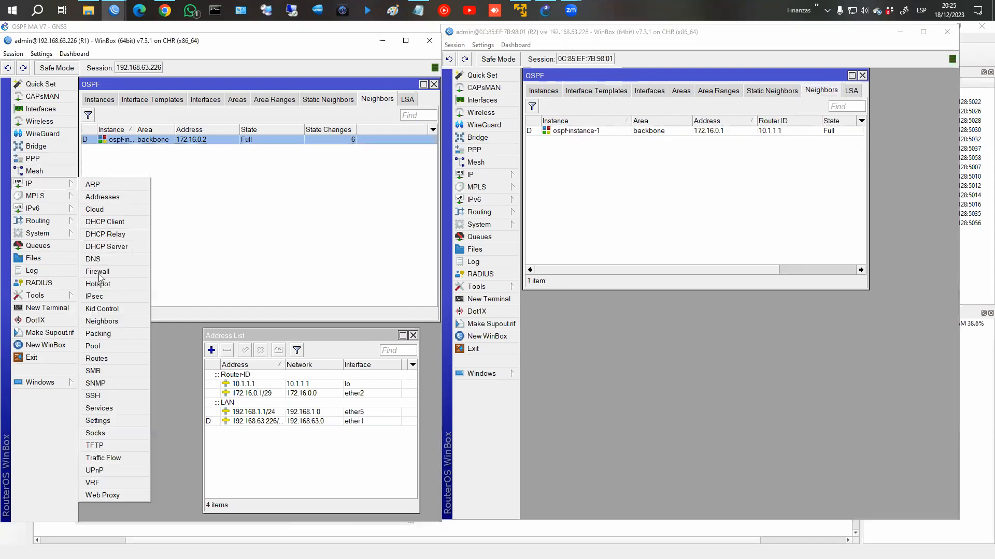
left_click(110, 360)
left_click(145, 399)
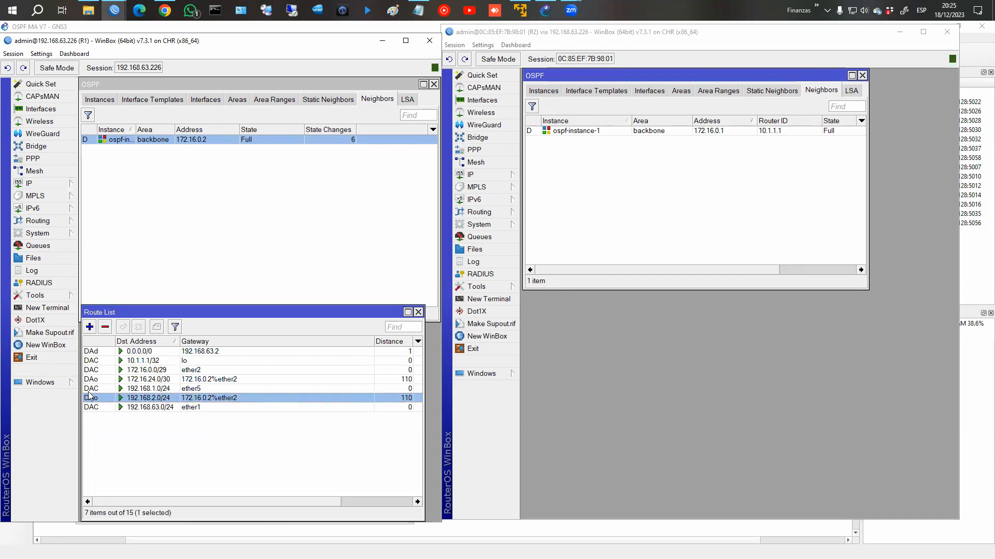
left_click(482, 176)
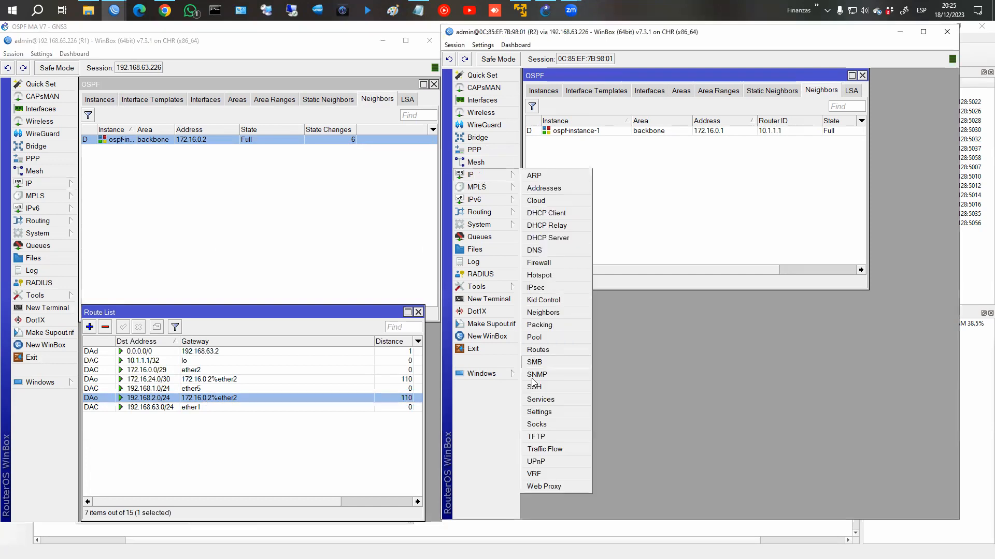
left_click(583, 357)
left_click(586, 364)
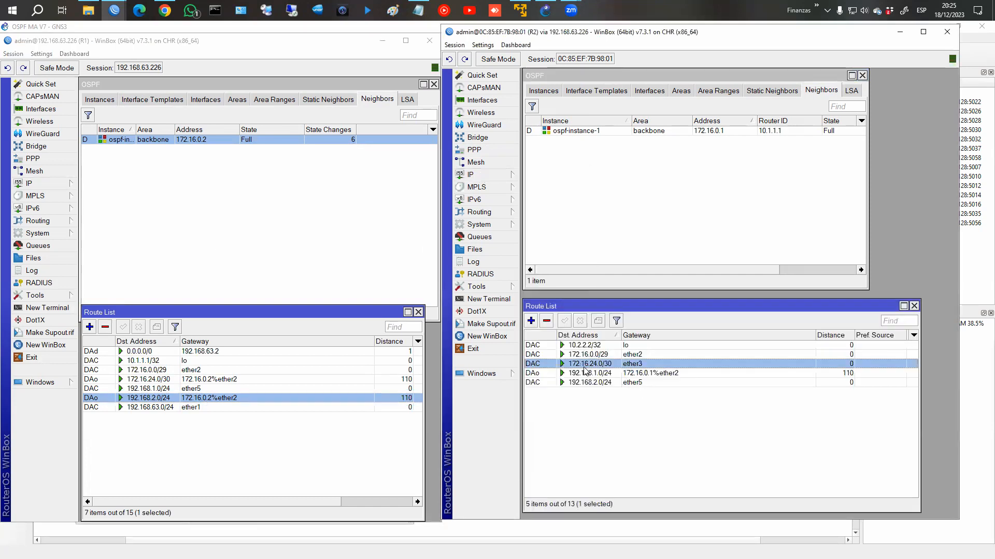
left_click(582, 372)
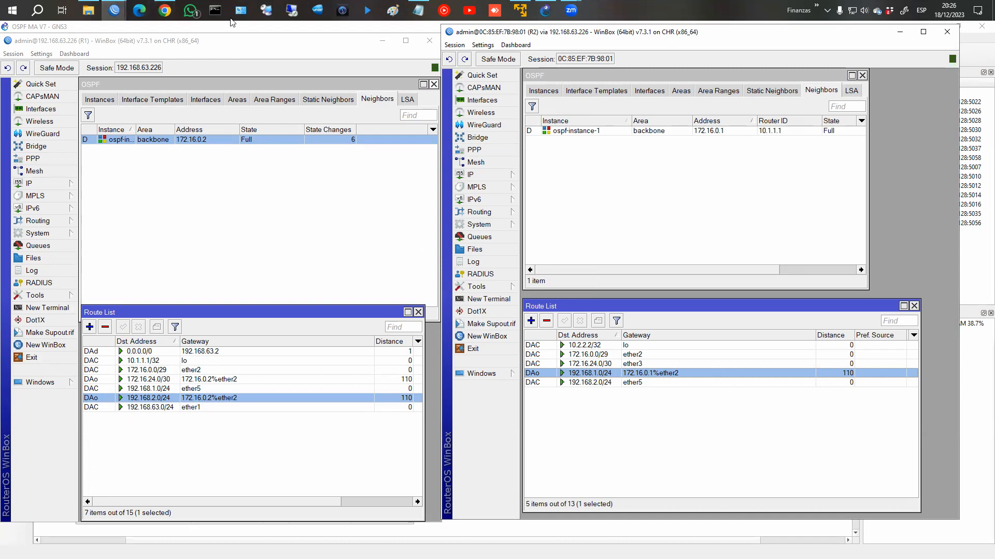
Step: Bring up R3's WinBox window, minimize R1's and R2's windows, and resize R3's window over the lower part of the topology
left_click(118, 11)
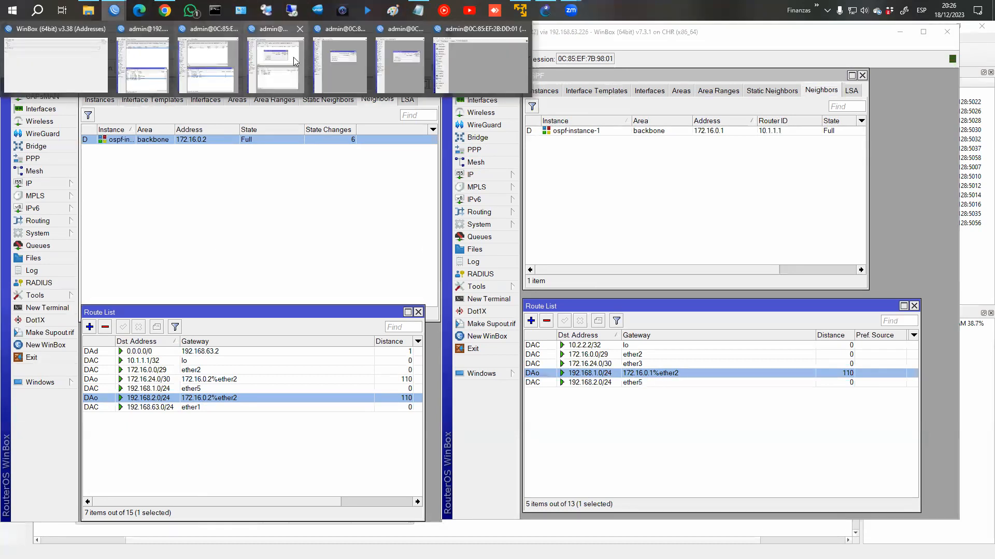
left_click(295, 61)
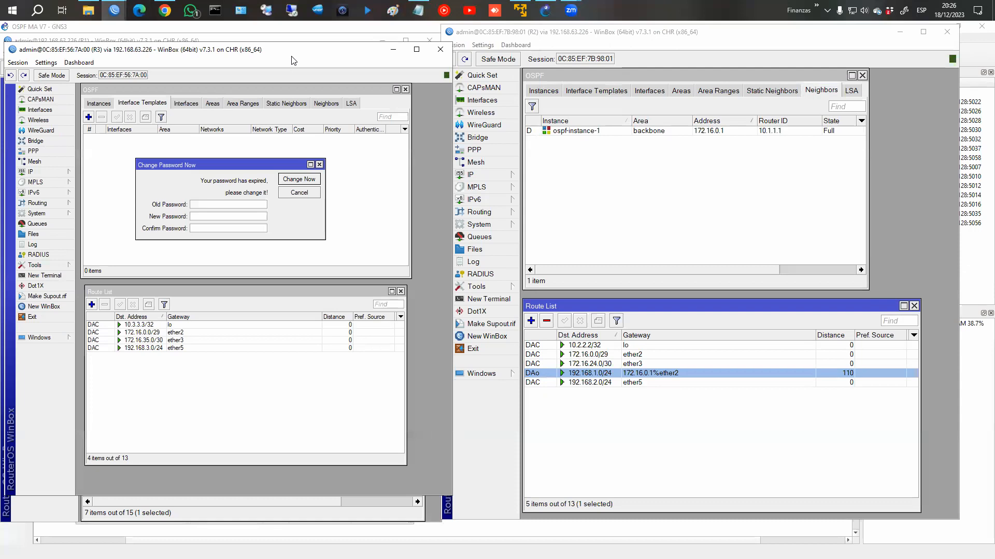
left_click(900, 31)
left_click(393, 50)
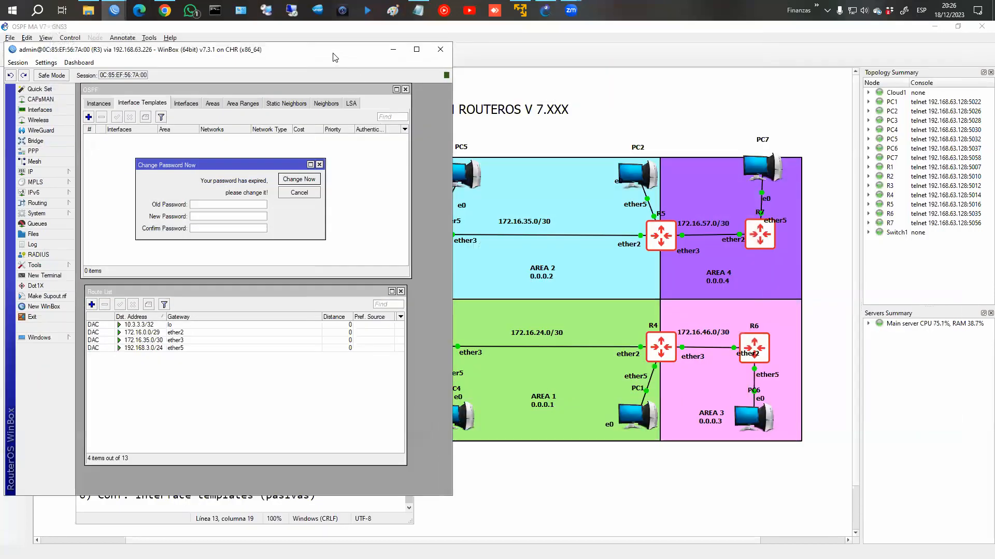
left_click_drag(335, 58, 749, 16)
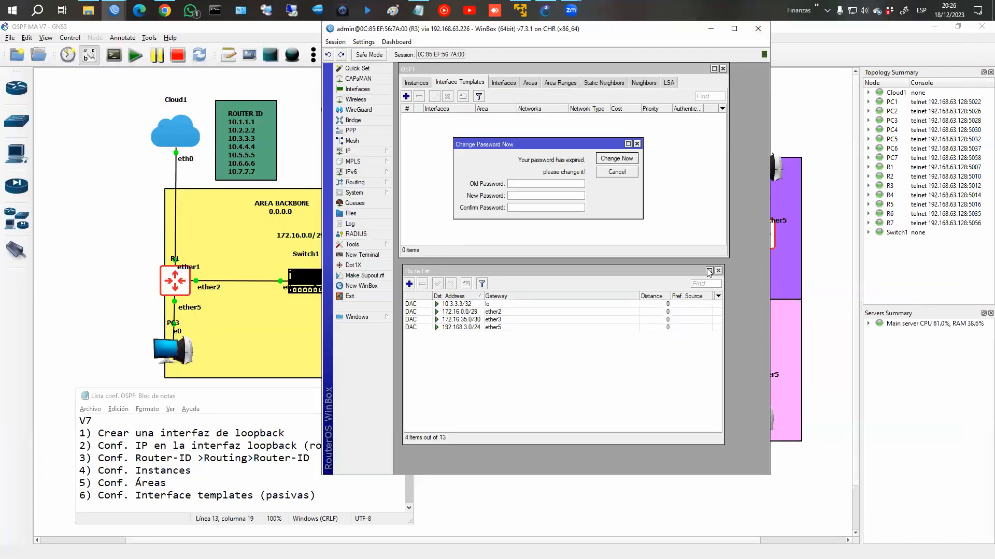
left_click_drag(771, 21, 846, 244)
left_click_drag(388, 253, 491, 307)
left_click(466, 318)
left_click(476, 357)
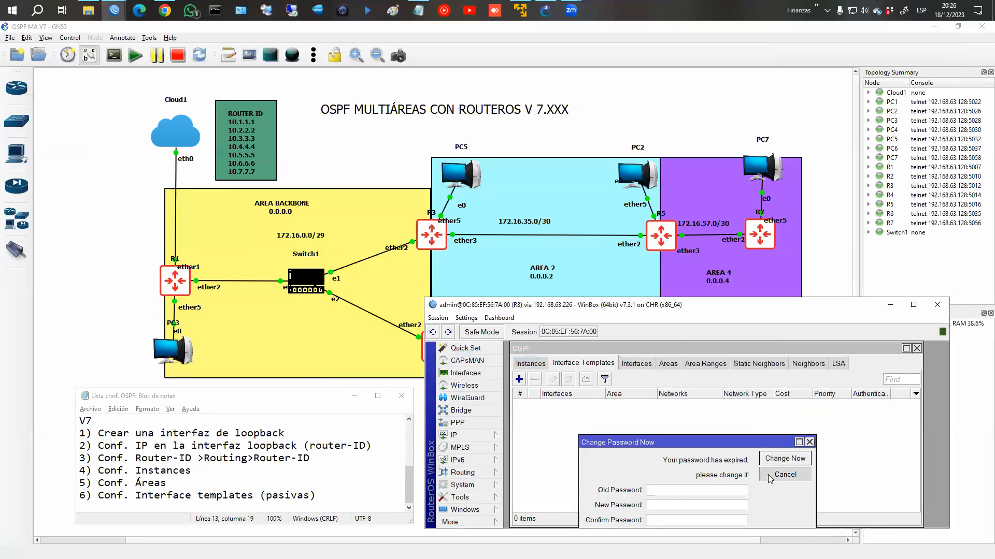
Step: Dismiss R3's password change prompt and add the OSPF instance ospf-instance-1, version 2, with router ID id-1
left_click(785, 475)
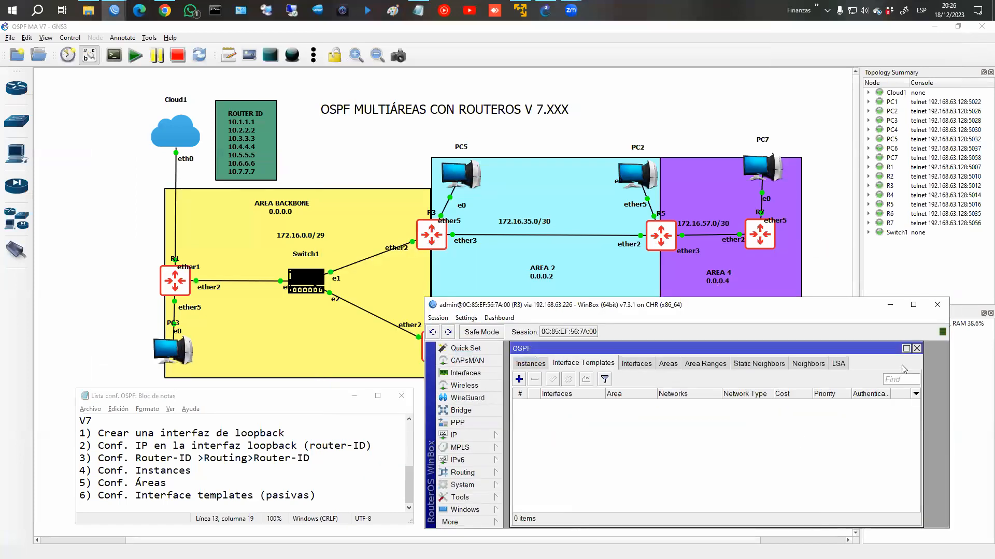
left_click(529, 364)
left_click(520, 380)
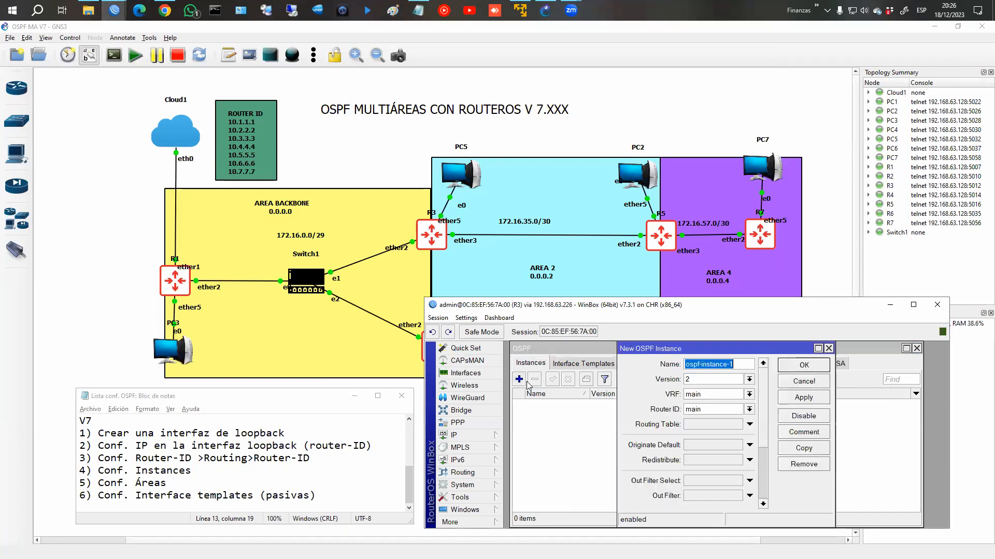
left_click(749, 410)
left_click(733, 421)
left_click(803, 365)
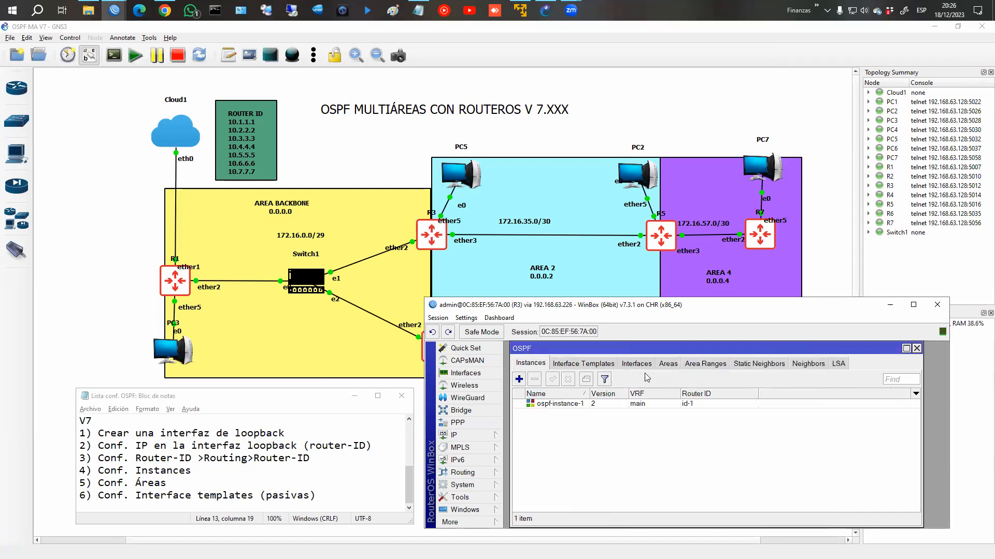
Step: Add an OSPF area named backbone on R3 for ospf-instance-1 with area ID 0.0.0.0
left_click(668, 364)
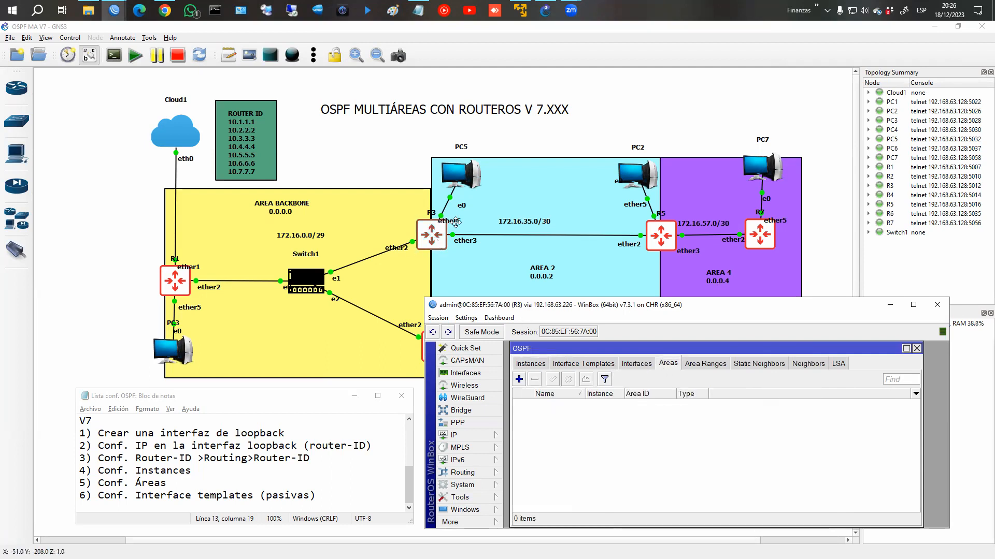
left_click(519, 379)
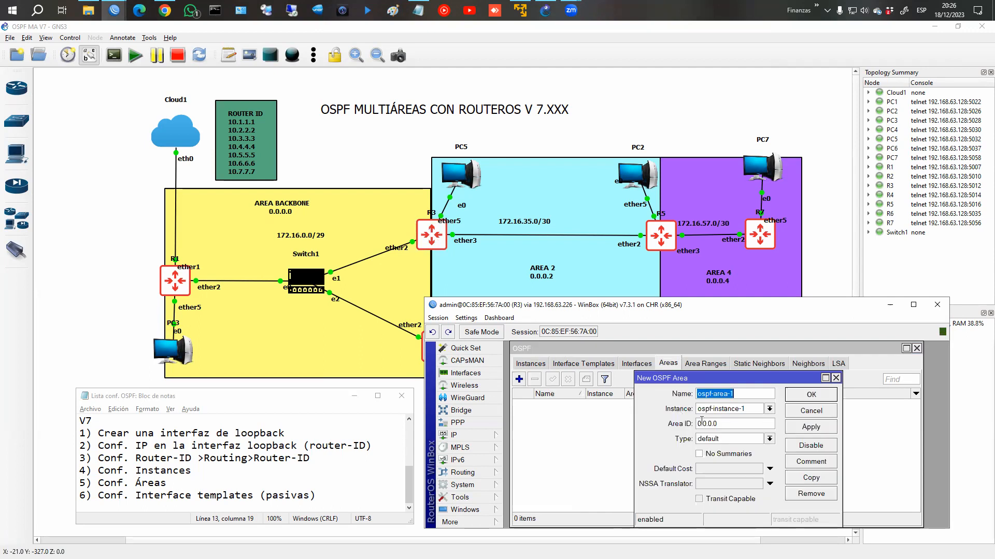
type("backbone")
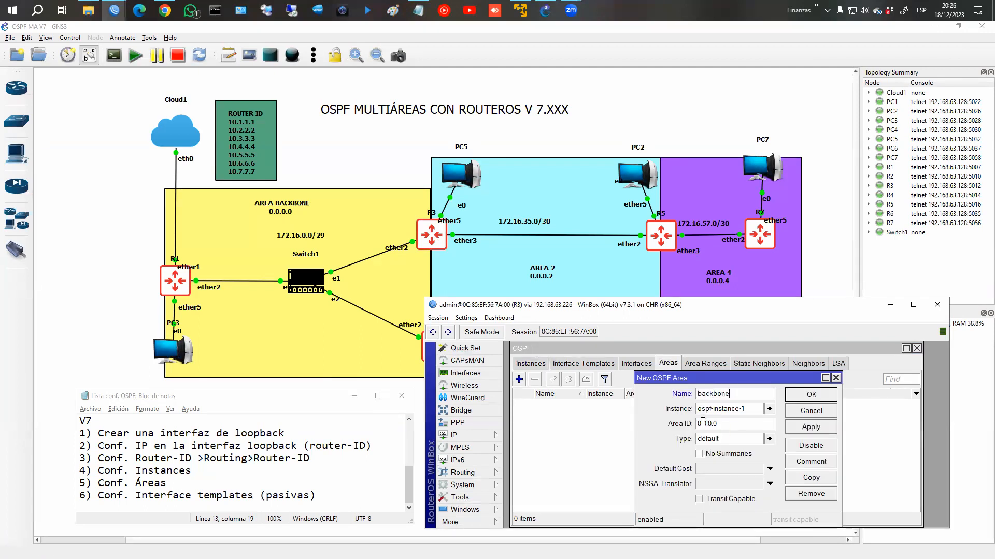
left_click(813, 394)
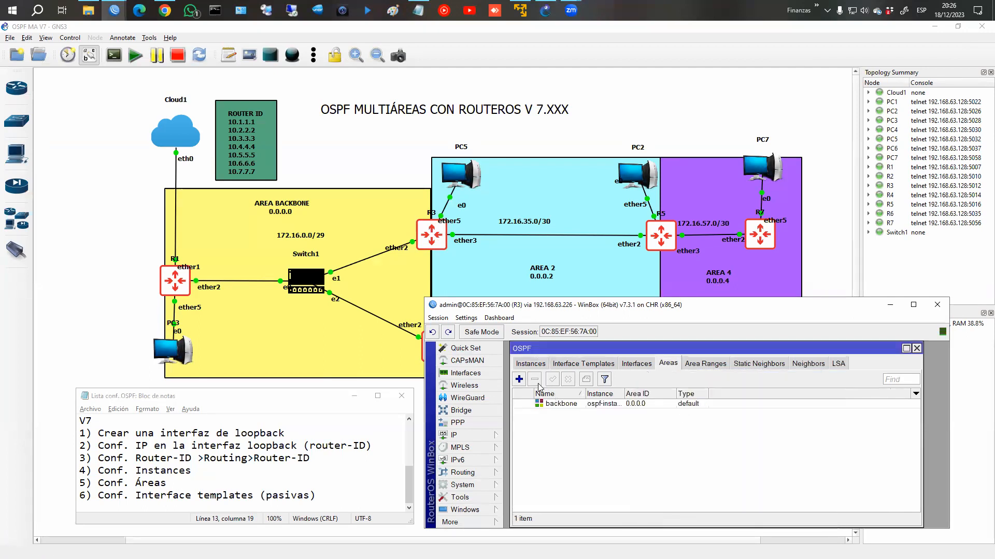
Step: Add a second OSPF area on R3 named ospf-area-2 with area ID 0.0.0.2
left_click(519, 379)
left_click(741, 394)
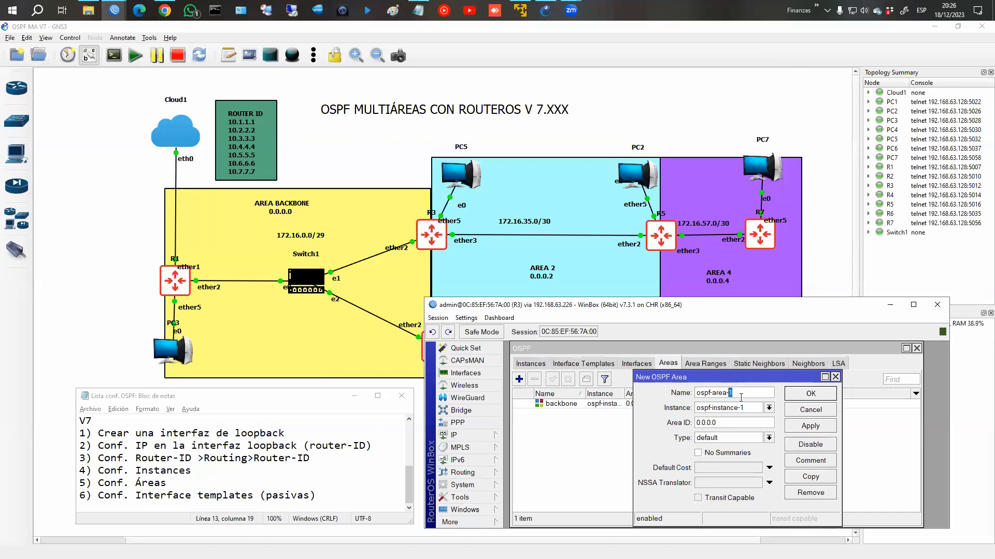
key("Tab")
key("Tab")
type("0.0.0.2")
key("Return")
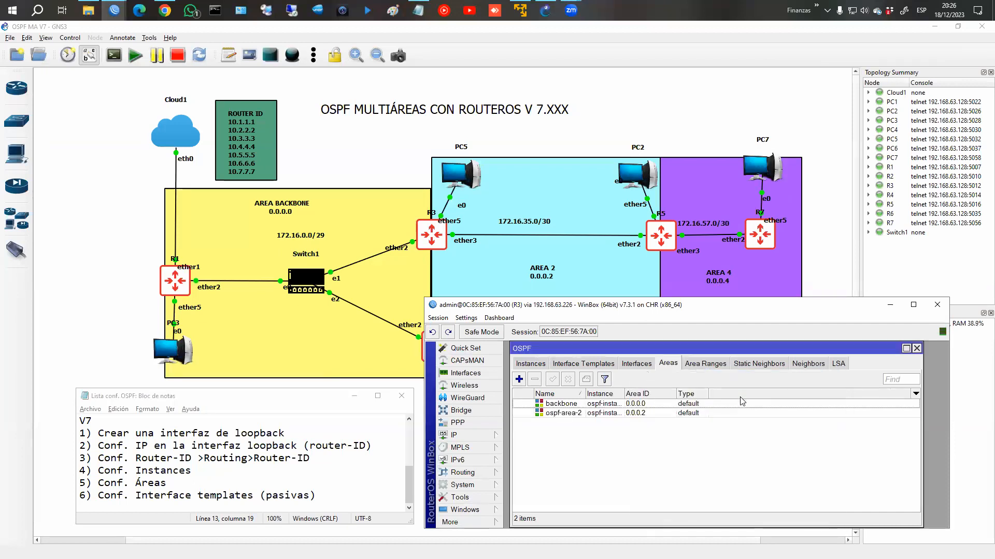
Step: Add an OSPF interface template on R3 for ether2 in the backbone area with network type broadcast
left_click(580, 364)
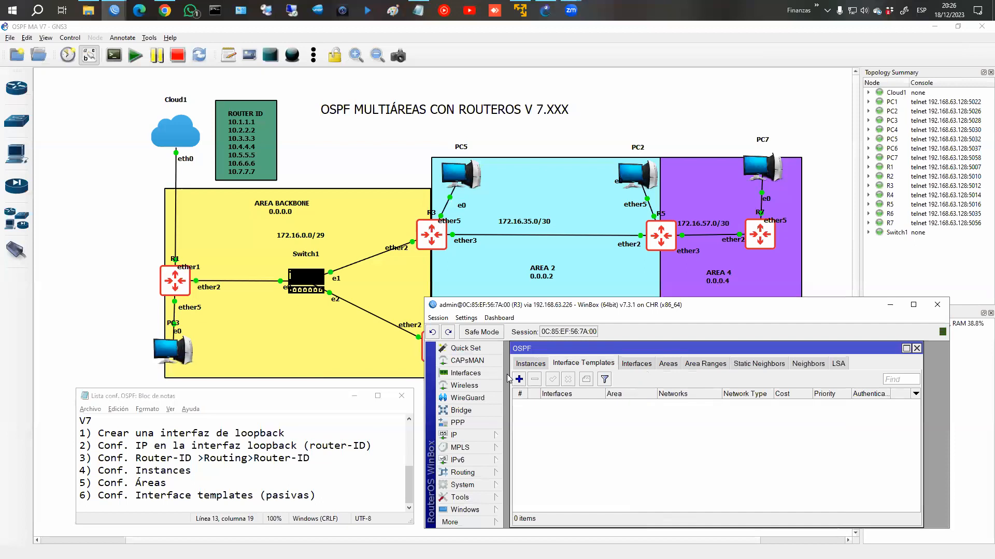
left_click(518, 379)
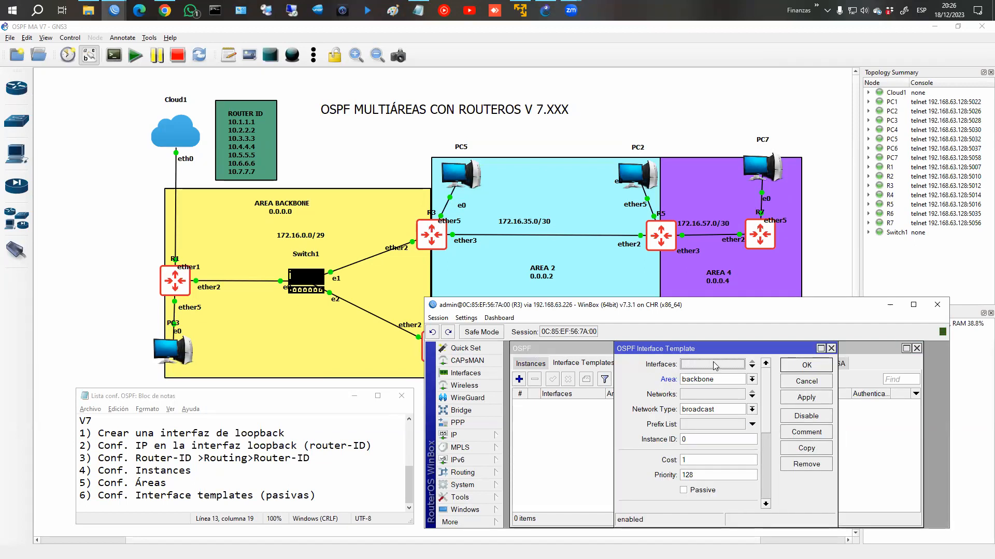
left_click(740, 364)
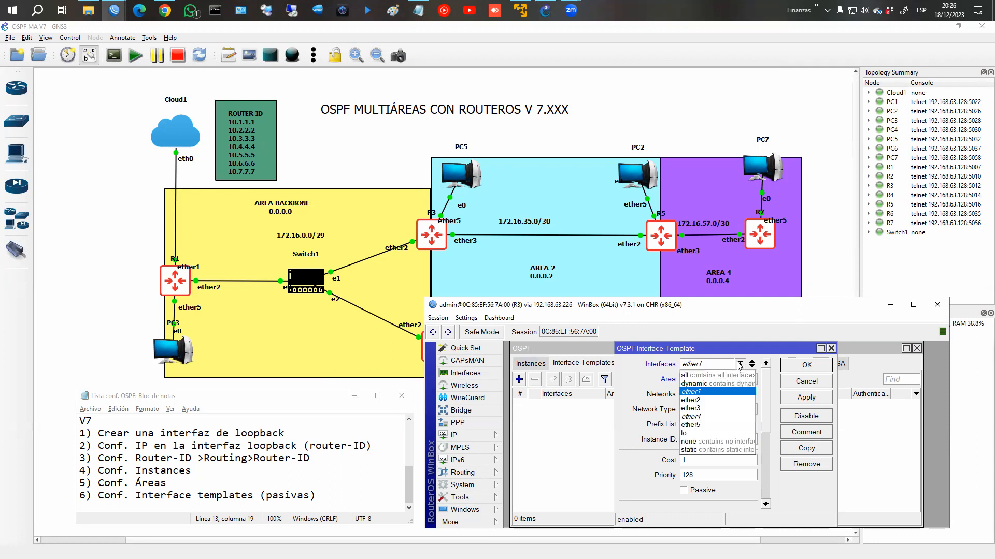
left_click(728, 400)
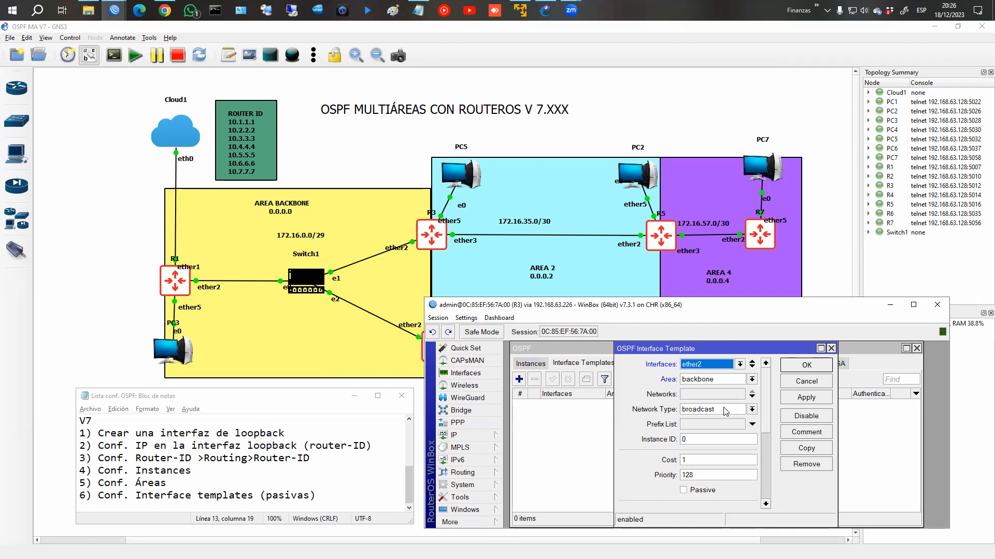
left_click(801, 367)
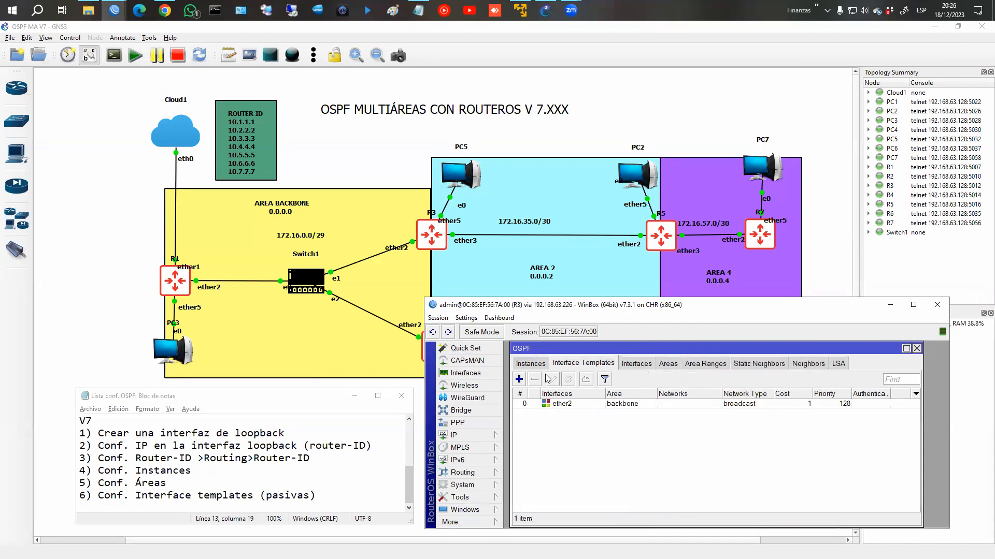
Step: Add an OSPF interface template on R3 for ether3 in ospf-area-2 with network type ptp
left_click(519, 379)
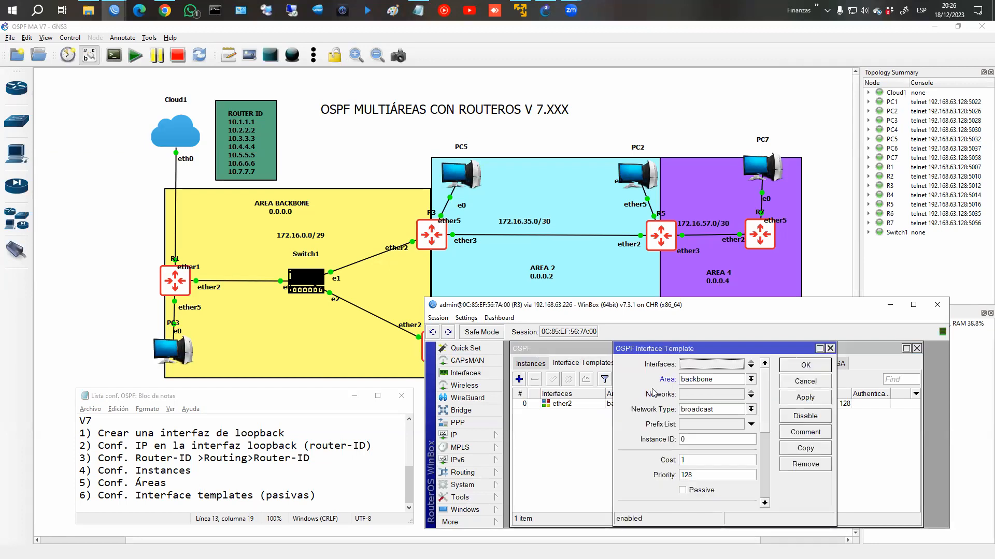
left_click(717, 366)
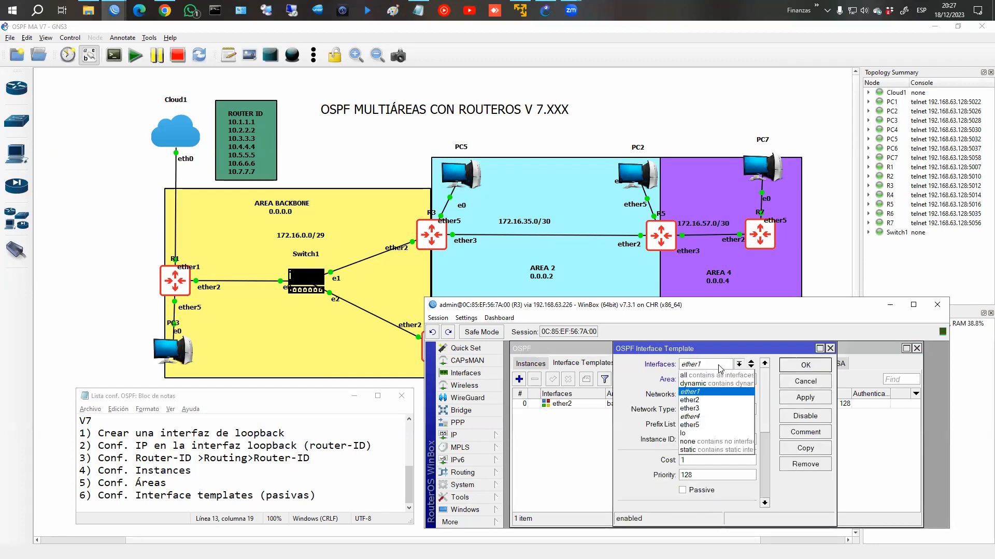
left_click(703, 409)
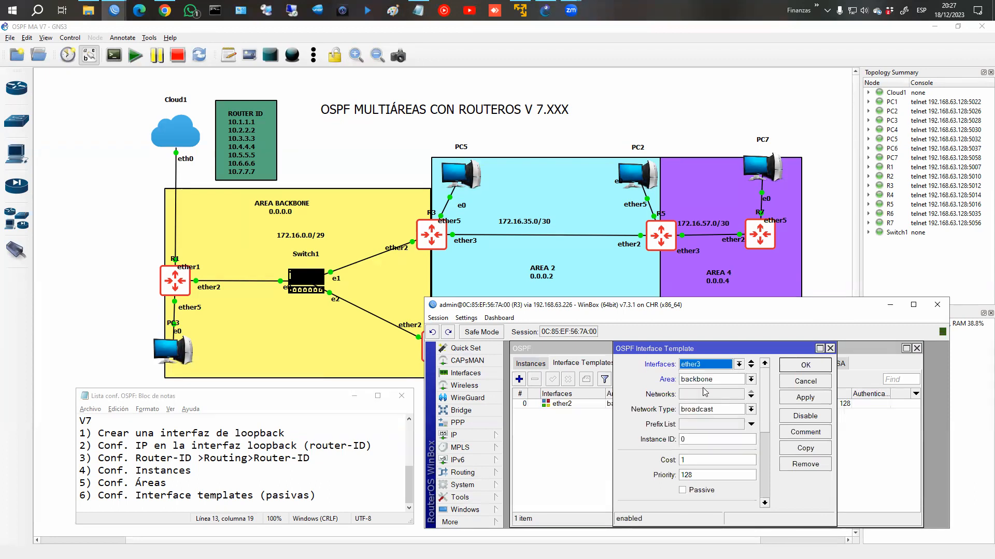
left_click(705, 382)
left_click(707, 397)
left_click(710, 409)
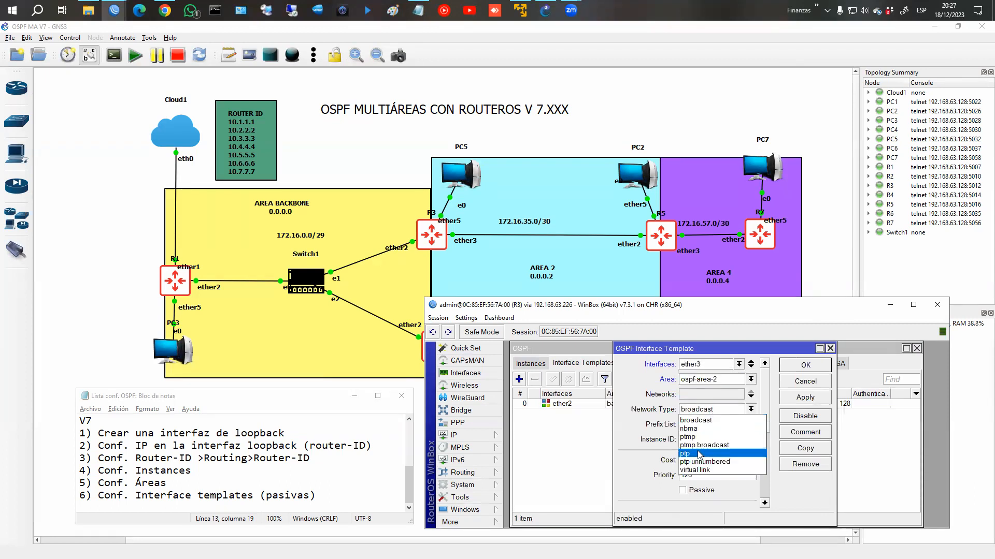
left_click(709, 455)
left_click(805, 365)
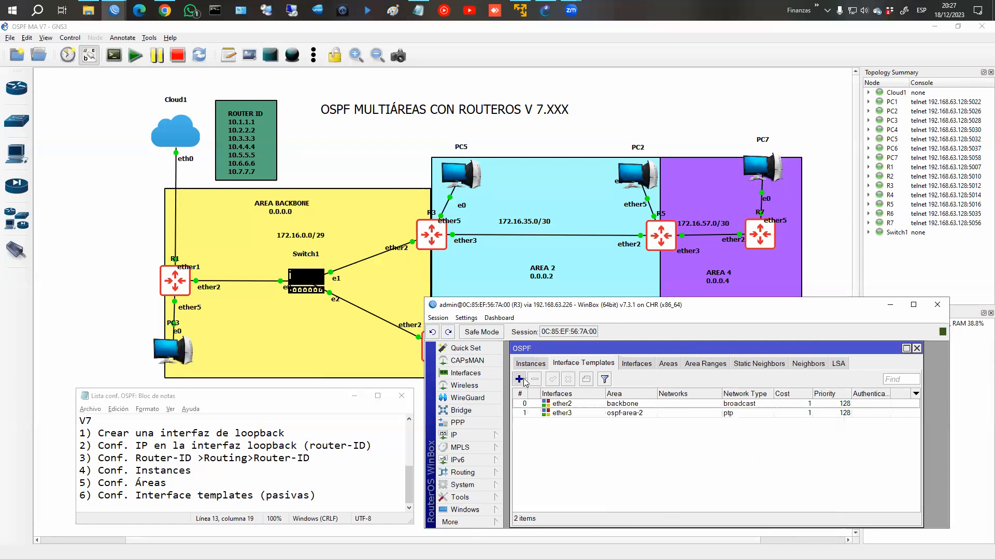
Step: Add a passive OSPF interface template on R3 for ether5 in ospf-area-2 with network type broadcast
left_click(518, 379)
left_click(710, 368)
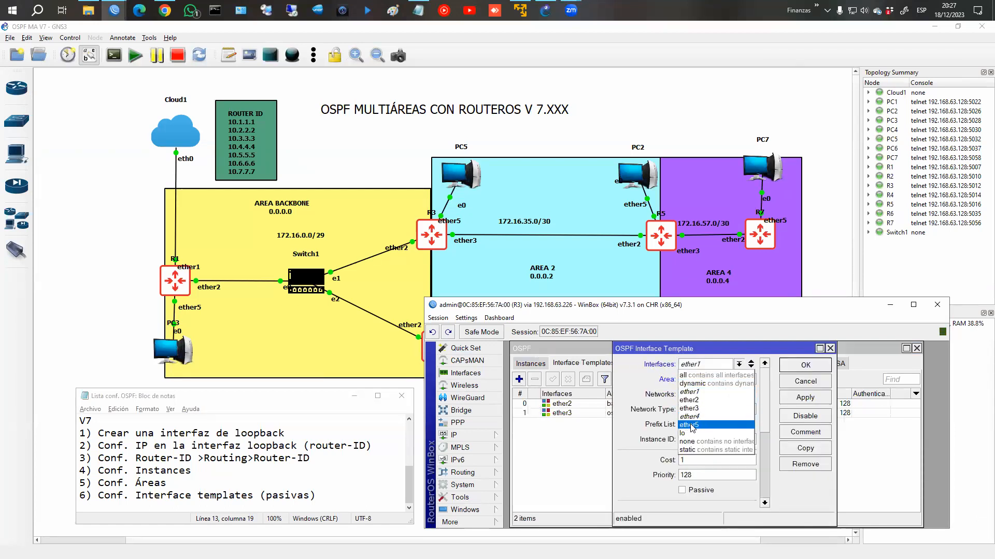
left_click(696, 424)
left_click(695, 492)
left_click(710, 383)
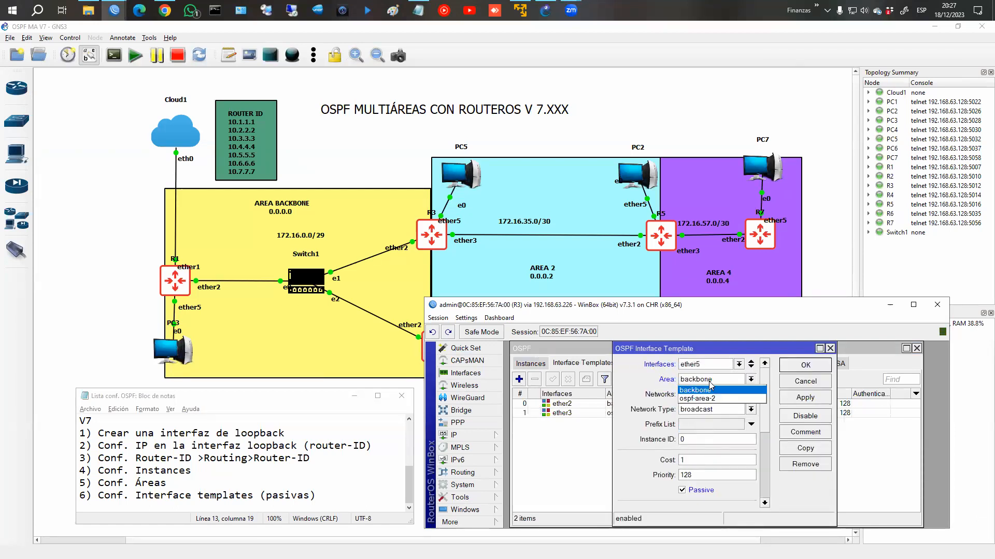
left_click(707, 398)
left_click(805, 366)
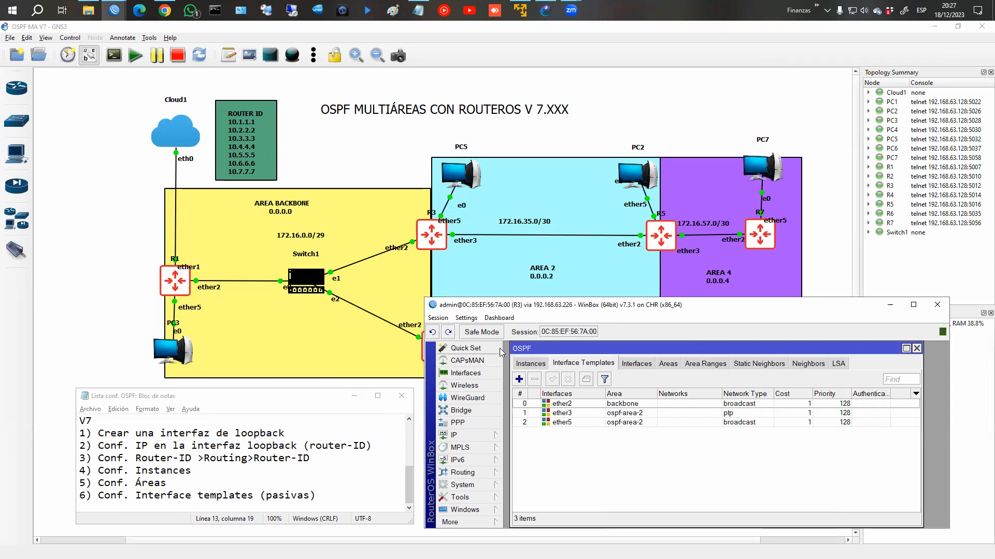
Step: Restore R2's WinBox window and shorten it so that it sits above R3's window
left_click(114, 10)
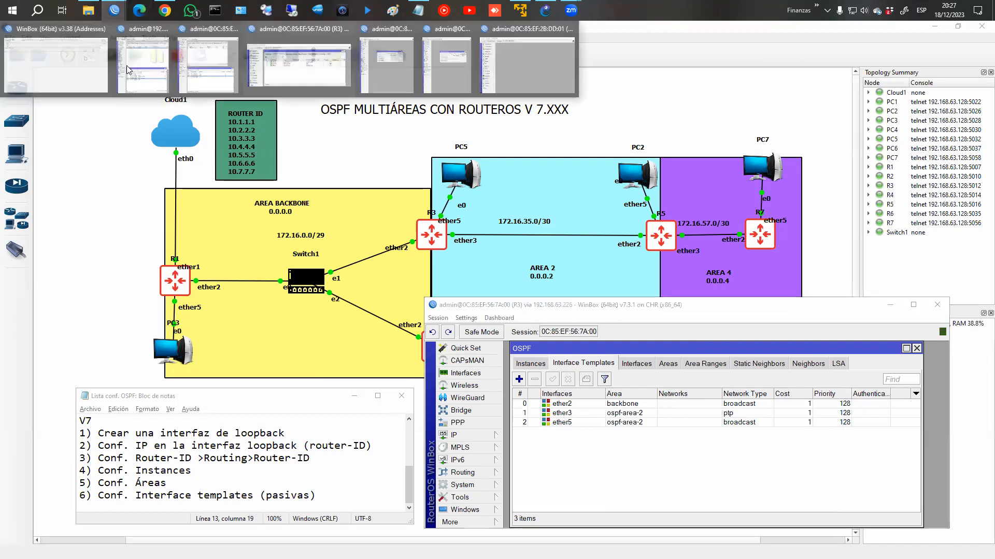
left_click(209, 72)
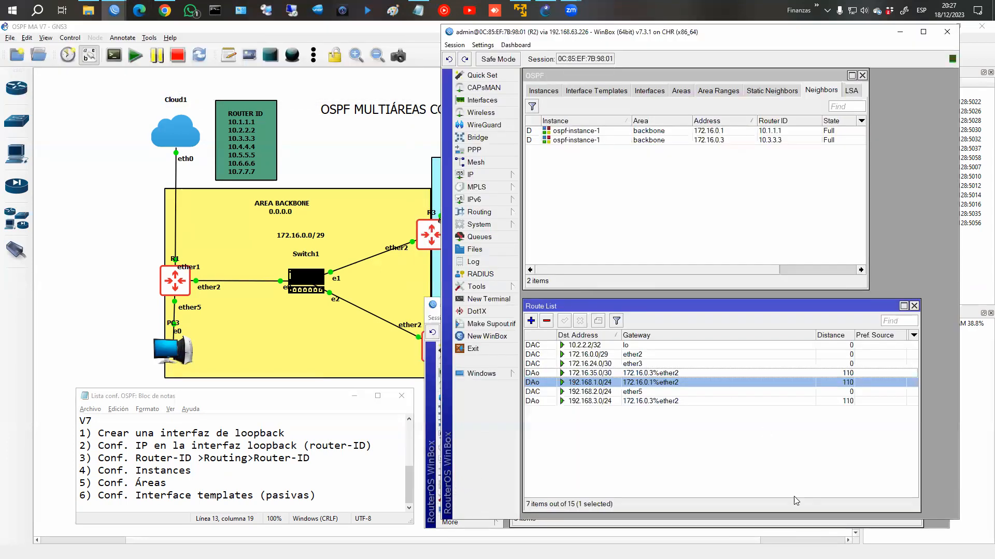
left_click(789, 524)
left_click_drag(793, 480, 790, 525)
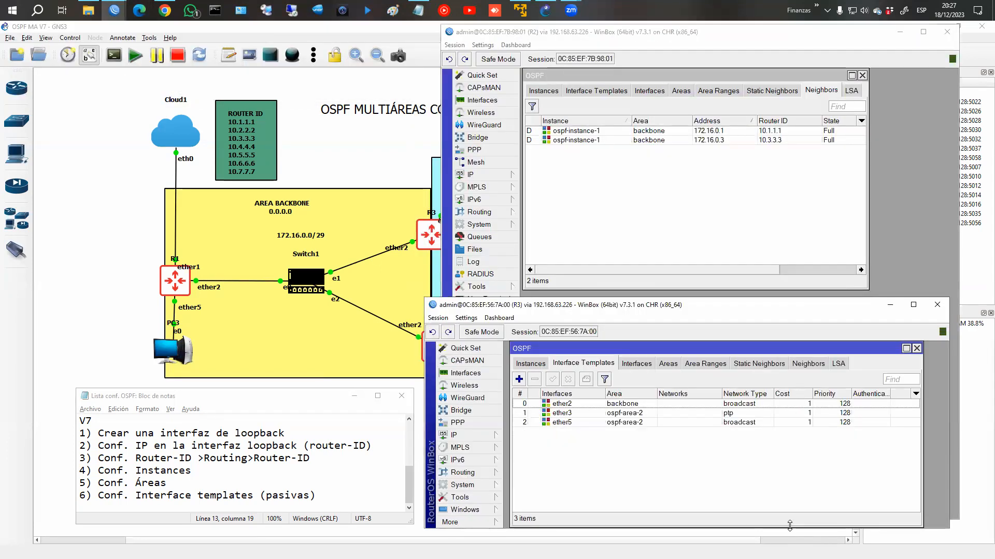
left_click(934, 277)
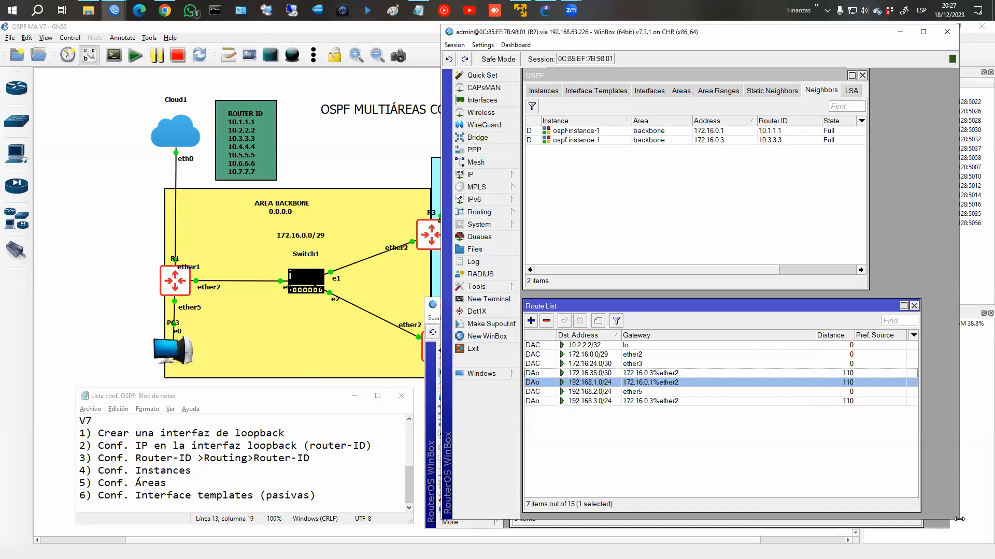
left_click_drag(959, 518, 966, 520)
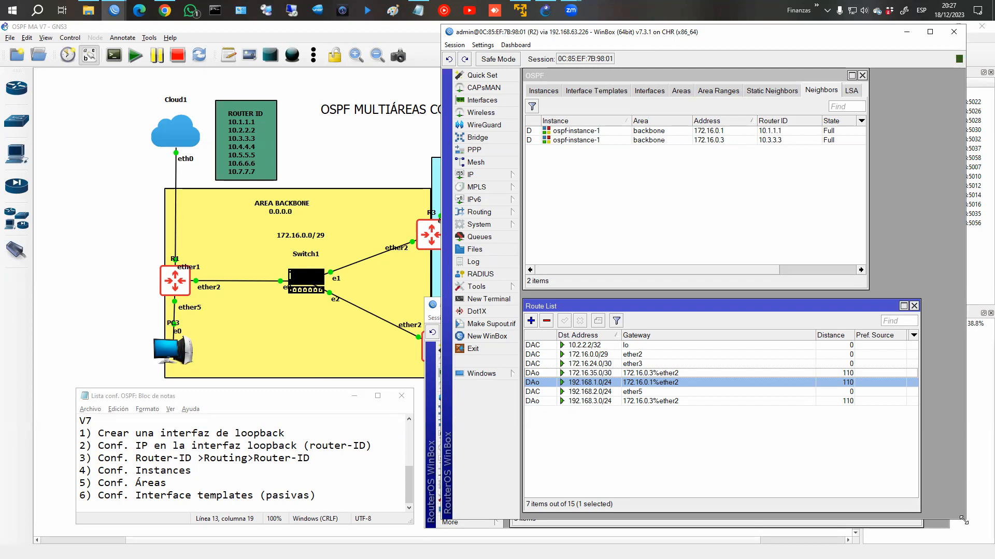
left_click_drag(964, 520, 965, 299)
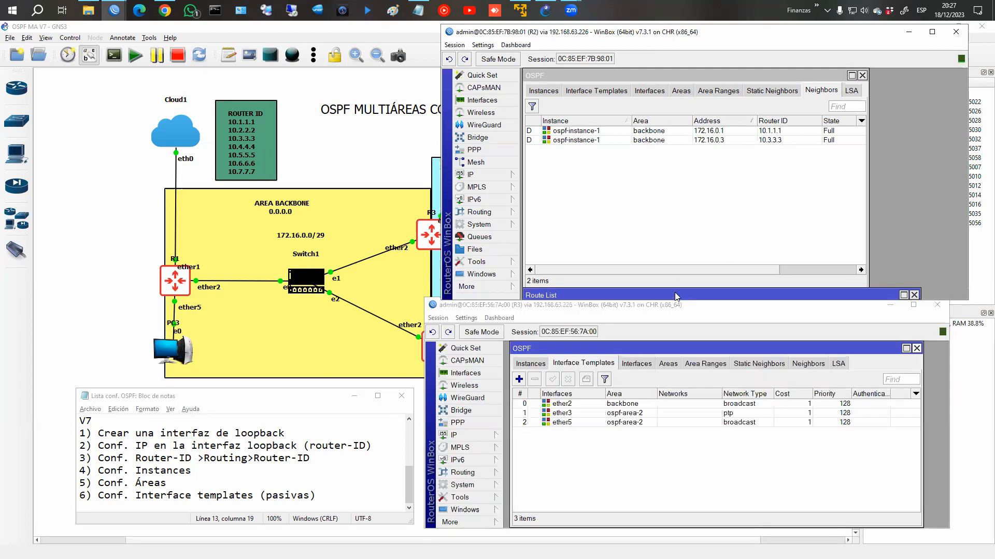
Step: Check R2's route list for 192.168.3.0/24 and R3's route list for 192.168.2.0/24
left_click_drag(676, 296, 677, 91)
left_click(598, 185)
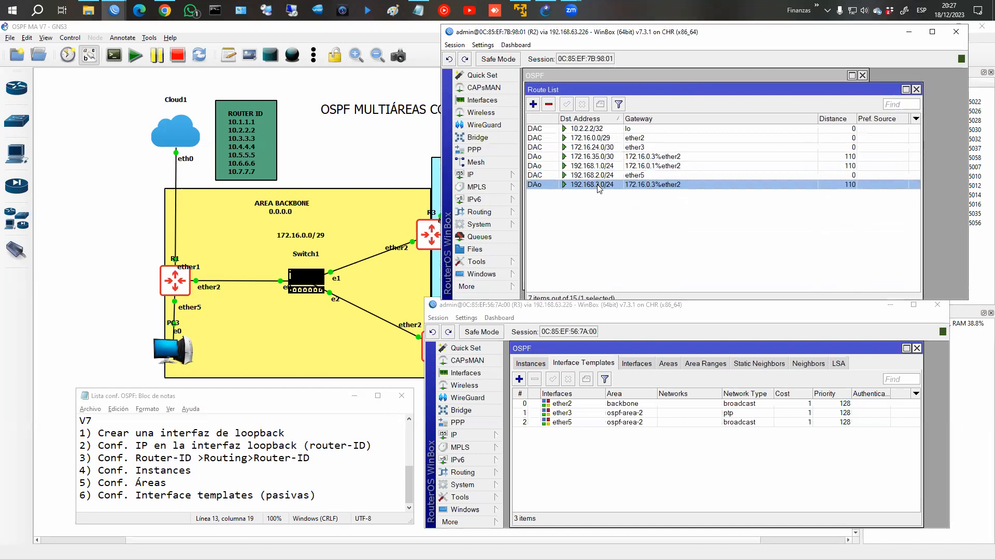
left_click(461, 435)
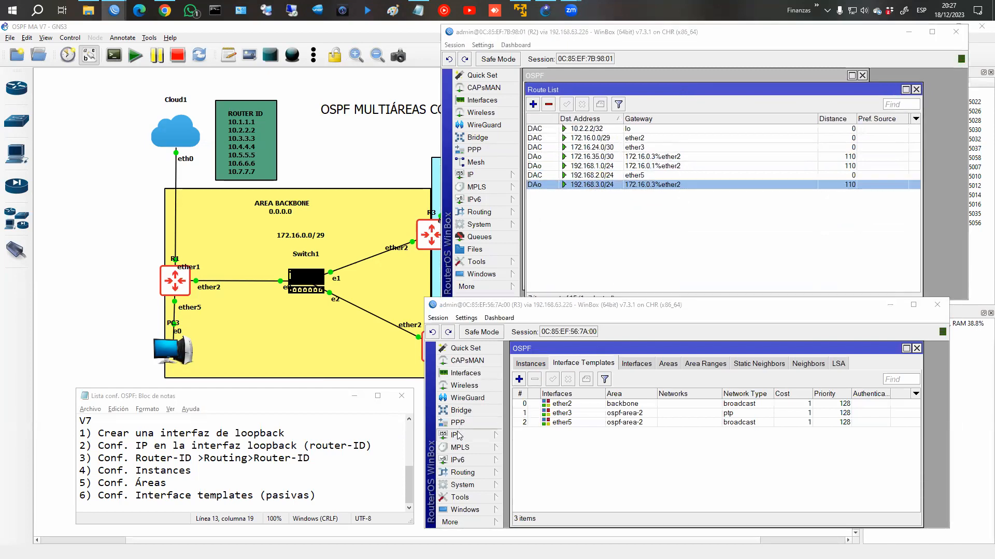
left_click(523, 415)
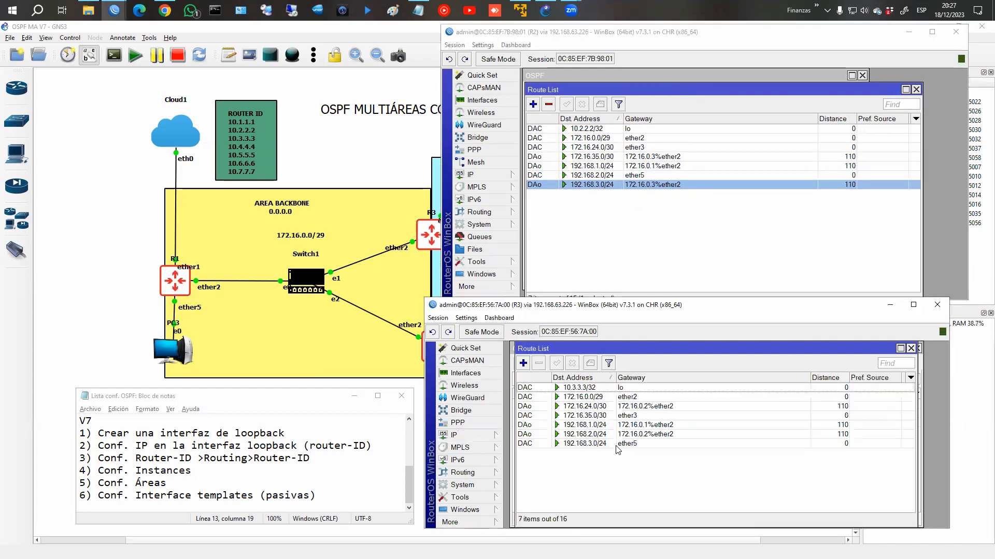
left_click(591, 435)
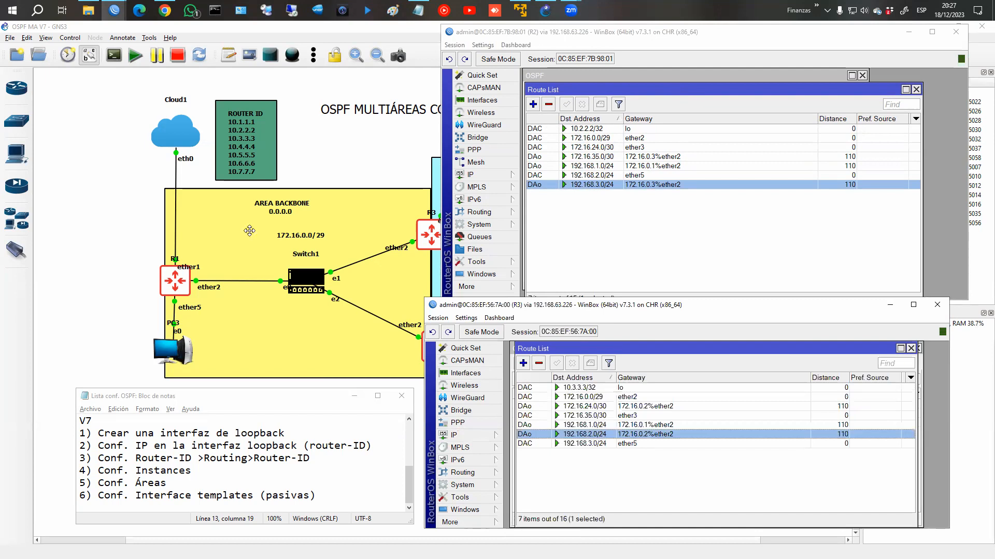
Step: Bring R1's WinBox window forward and check its route to 192.168.3.0/24
left_click(120, 9)
left_click(131, 64)
left_click(145, 419)
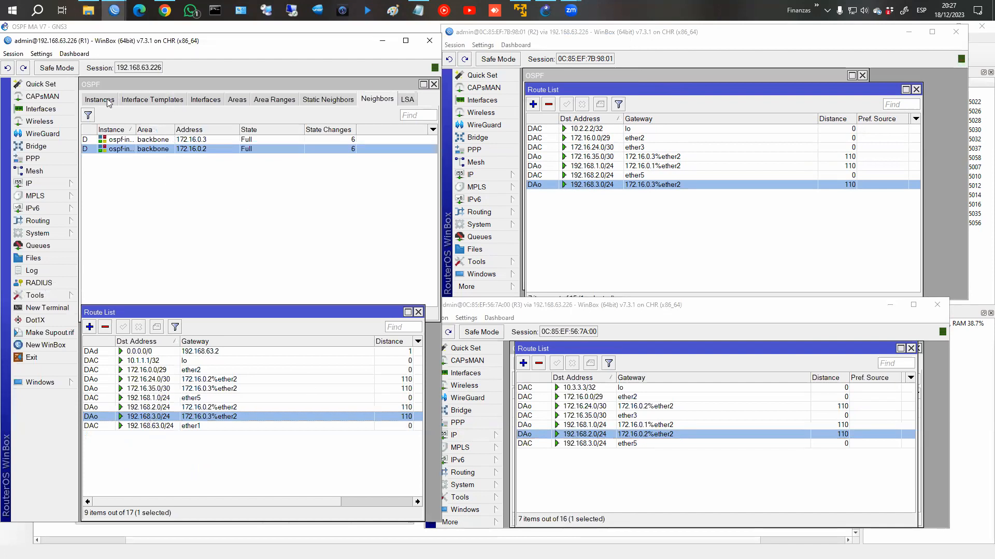
Step: Compare the OSPF interface state of ether2 in the backbone area on R1, R2 and R3
left_click(205, 101)
left_click(283, 141)
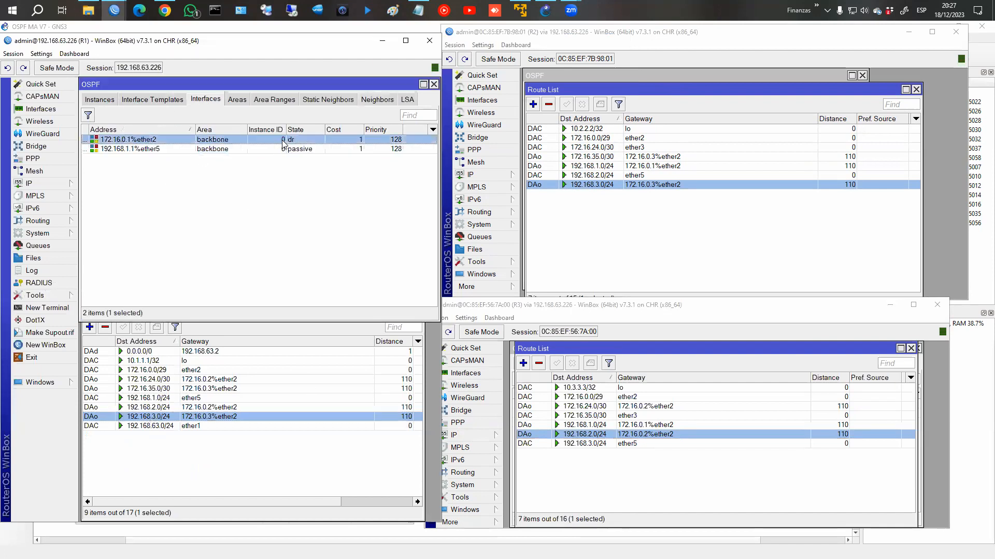
left_click(554, 78)
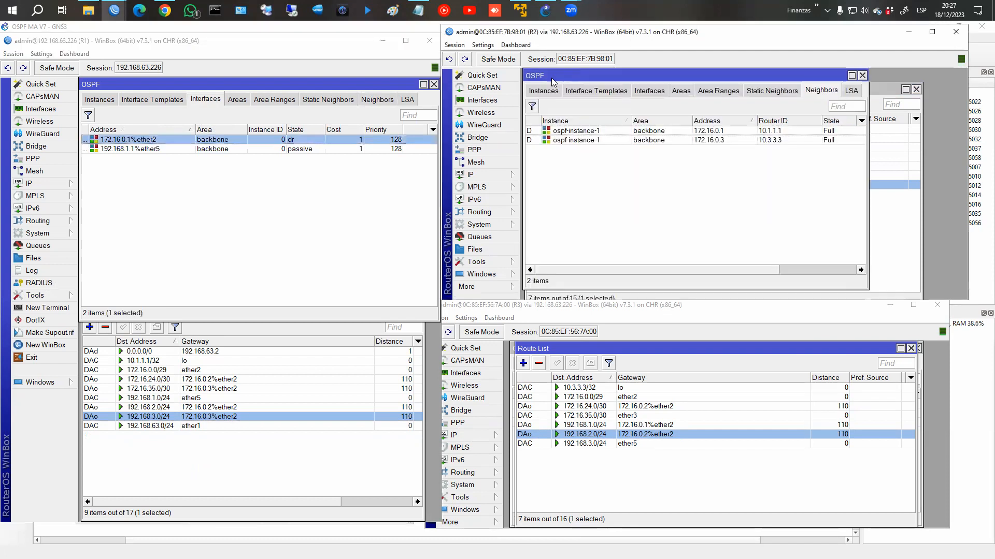
left_click(649, 92)
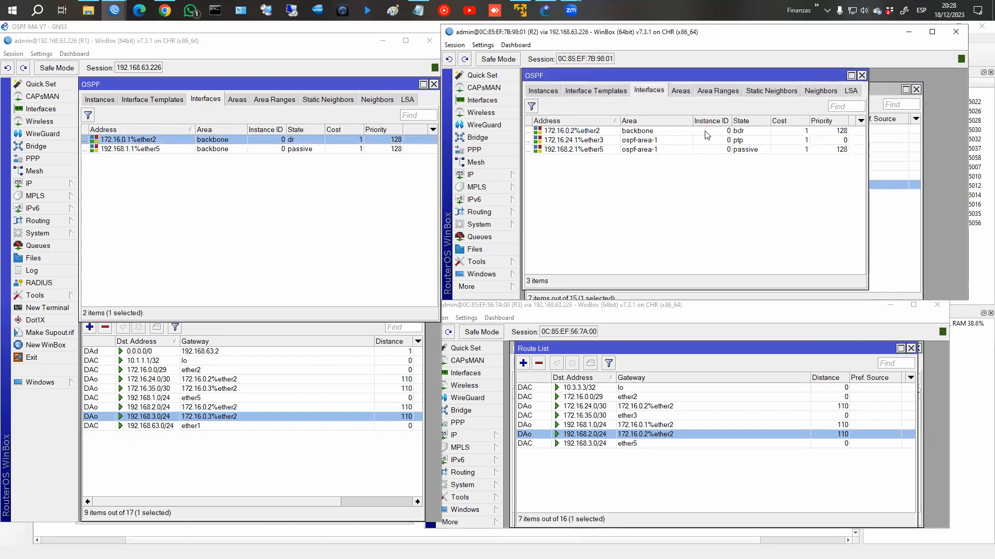
left_click(732, 133)
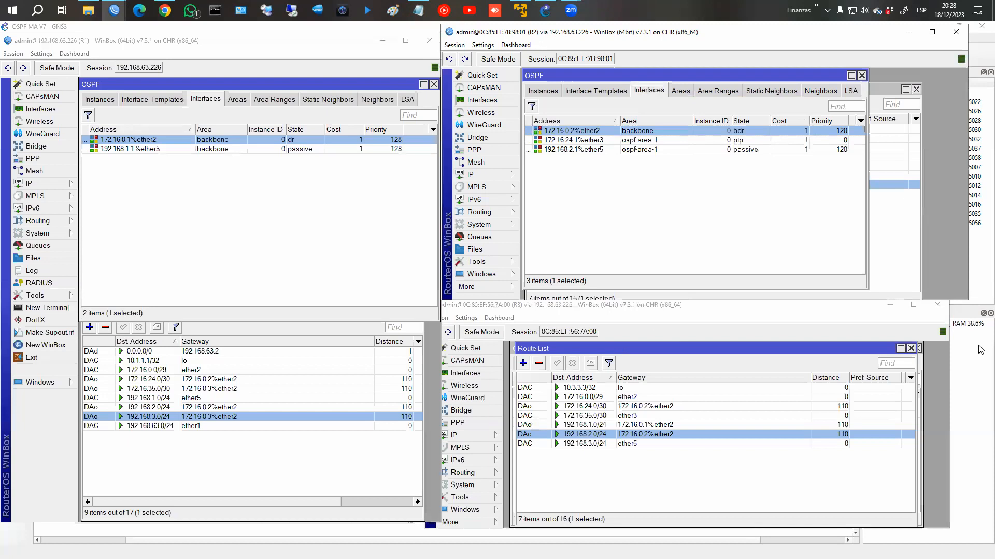
left_click(911, 348)
left_click(628, 367)
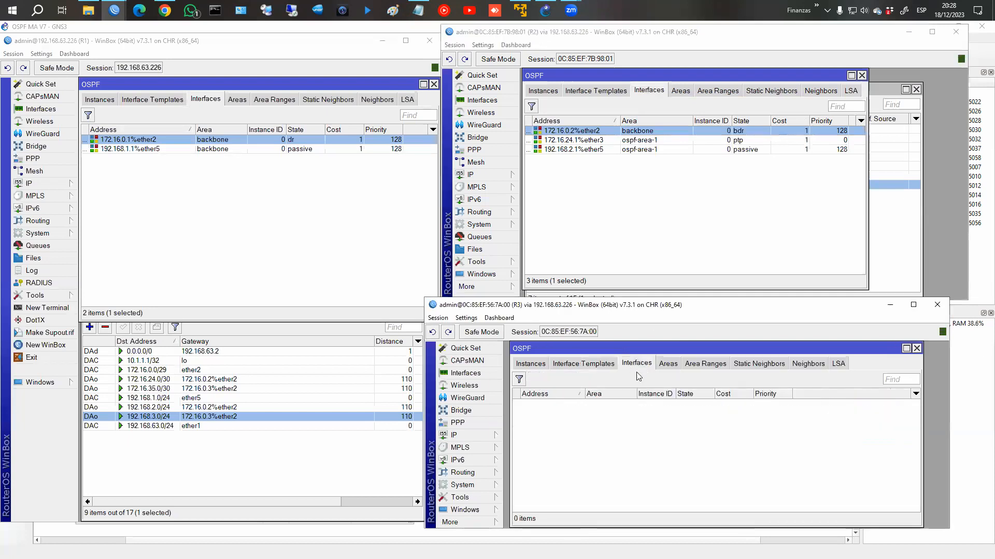
left_click(690, 404)
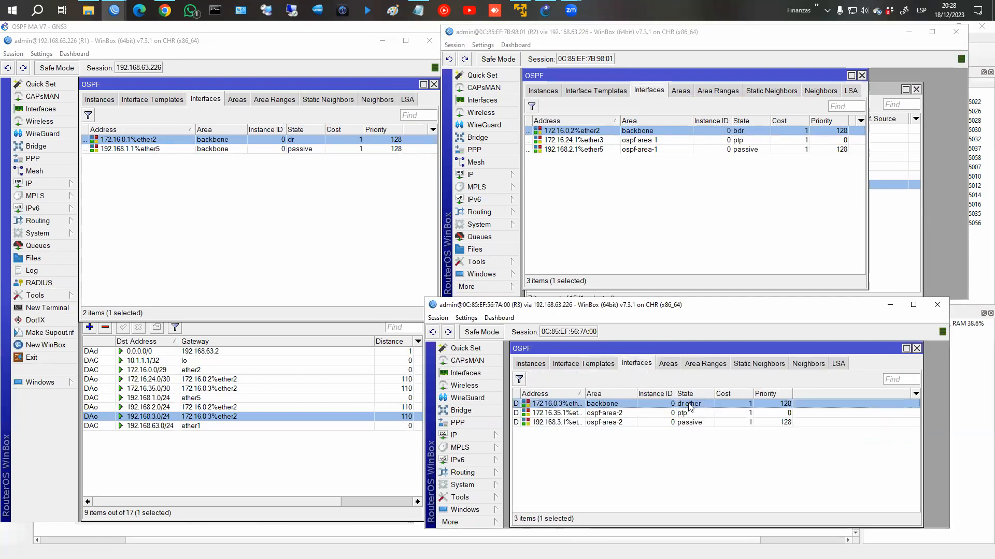
Step: Review the OSPF neighbors on R3, R2 and R1
left_click(757, 366)
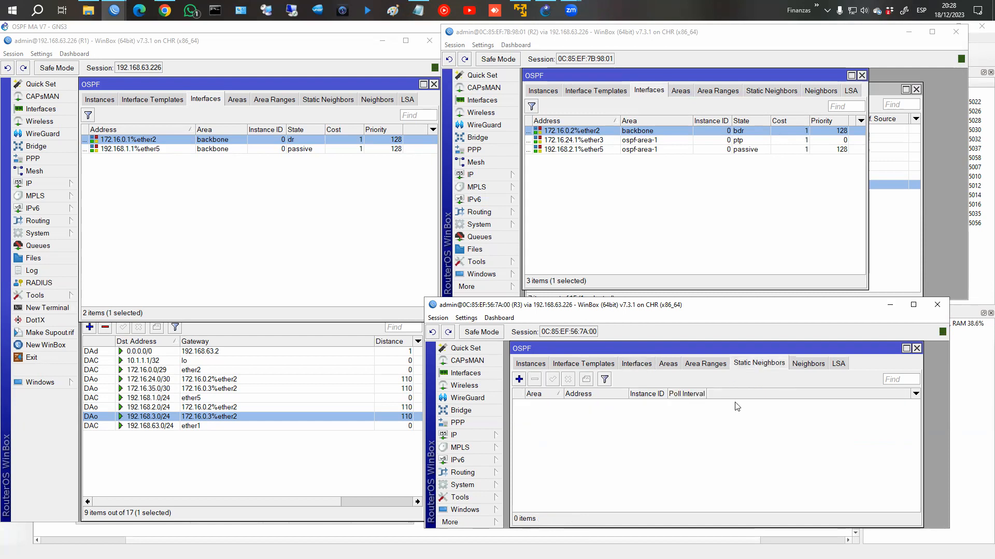
left_click(704, 364)
left_click(800, 366)
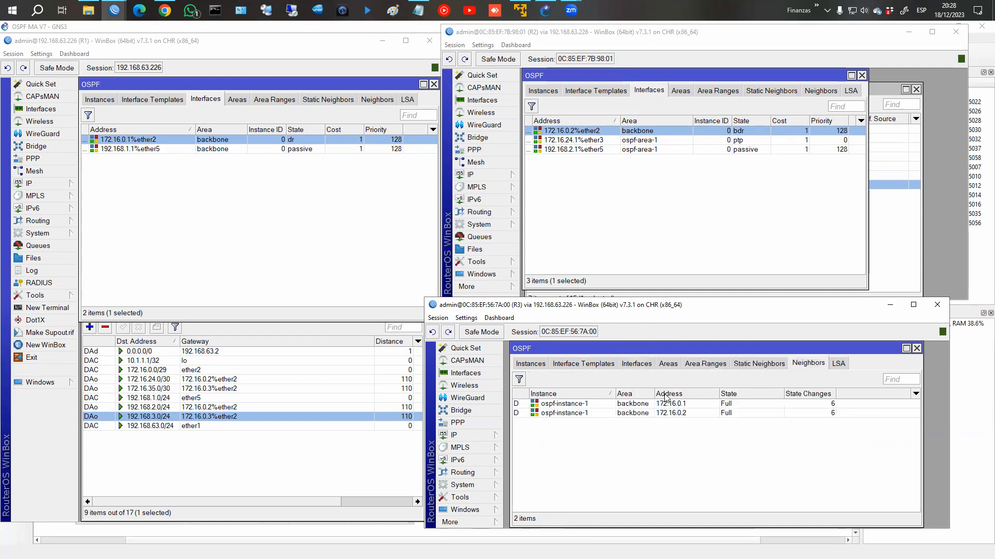
left_click(819, 90)
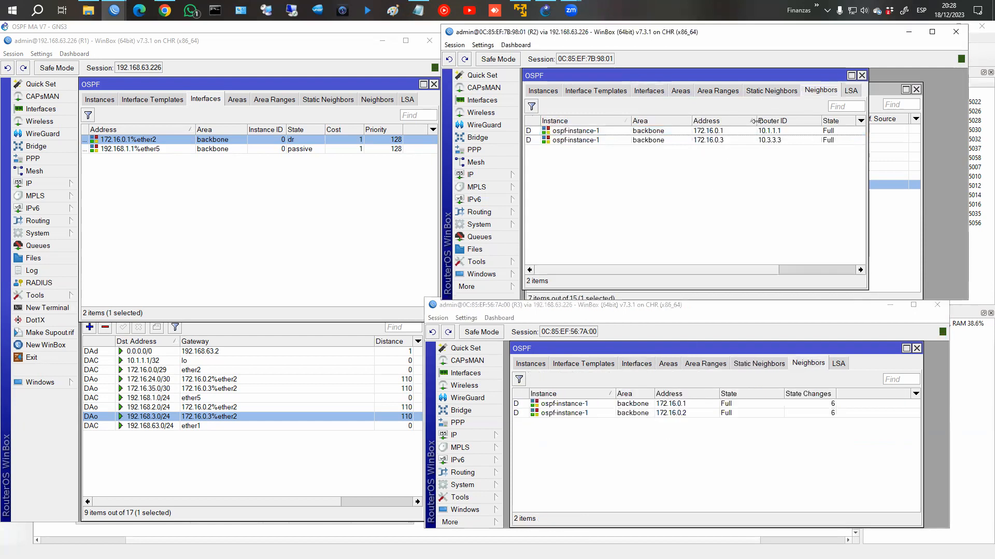
left_click(372, 101)
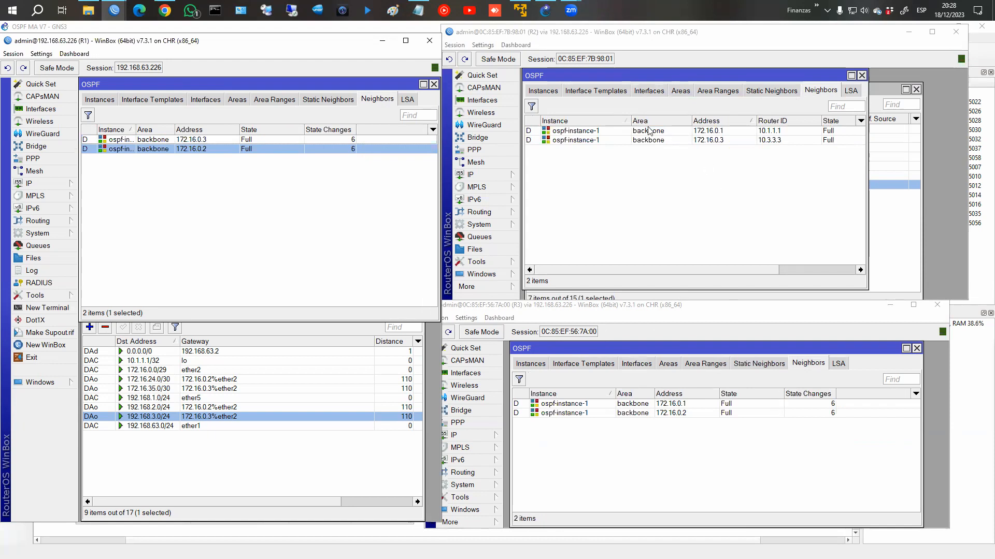
Step: Check the OSPF instances on R2 and R1, and inspect the OSPF routes in R1's route list
left_click(543, 93)
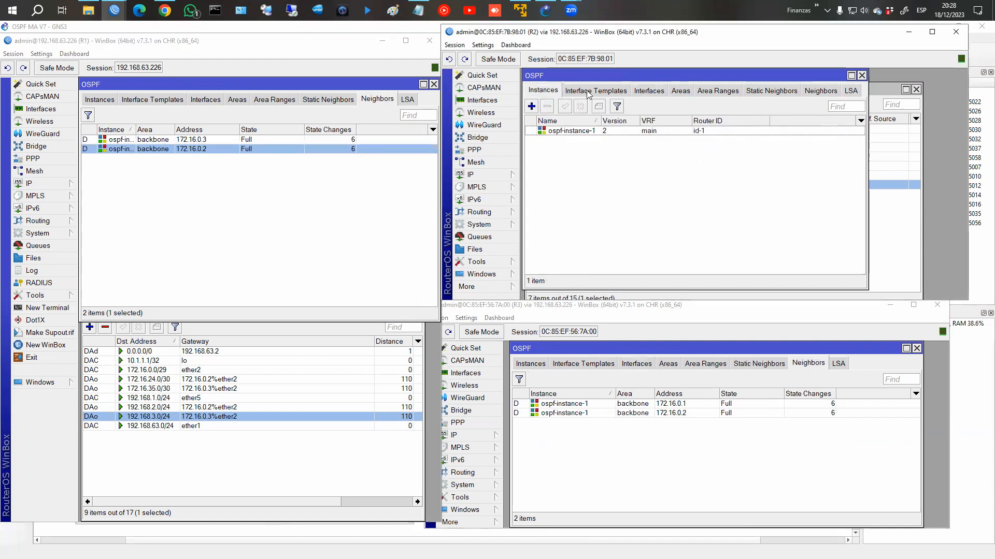
left_click(99, 99)
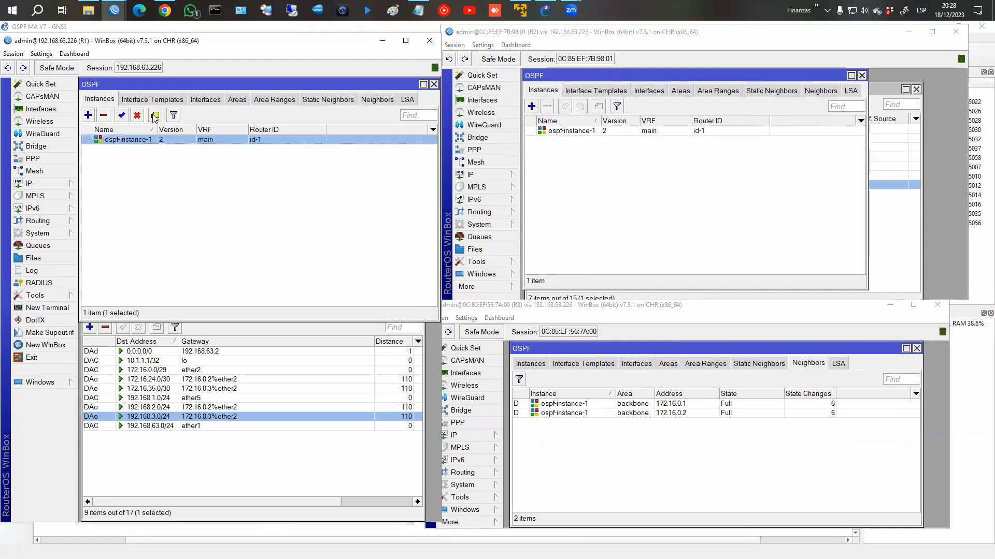
left_click(160, 414)
left_click(165, 407)
left_click(164, 398)
left_click(162, 409)
left_click(160, 416)
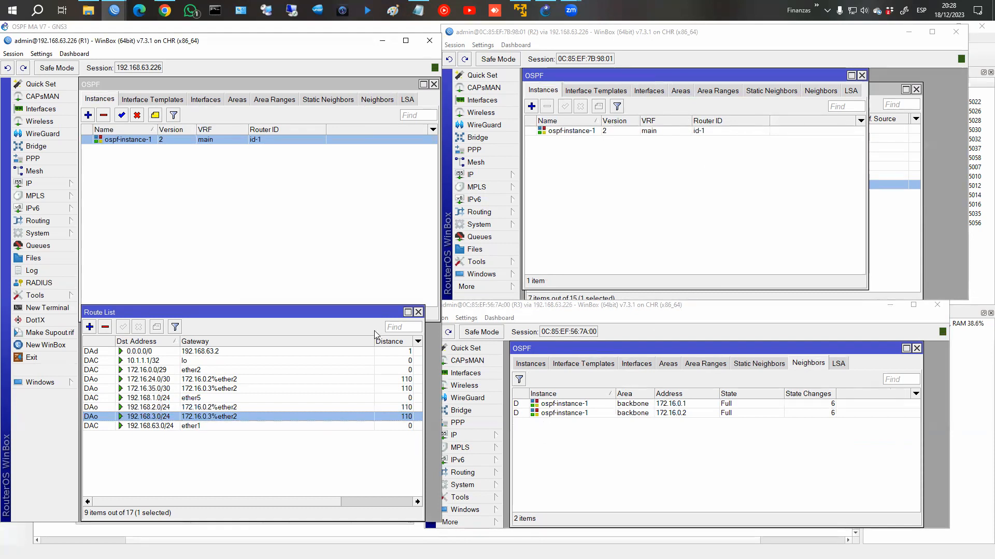
Step: Show R4's WinBox window over the GNS3 topology diagram
mouse_move(114, 11)
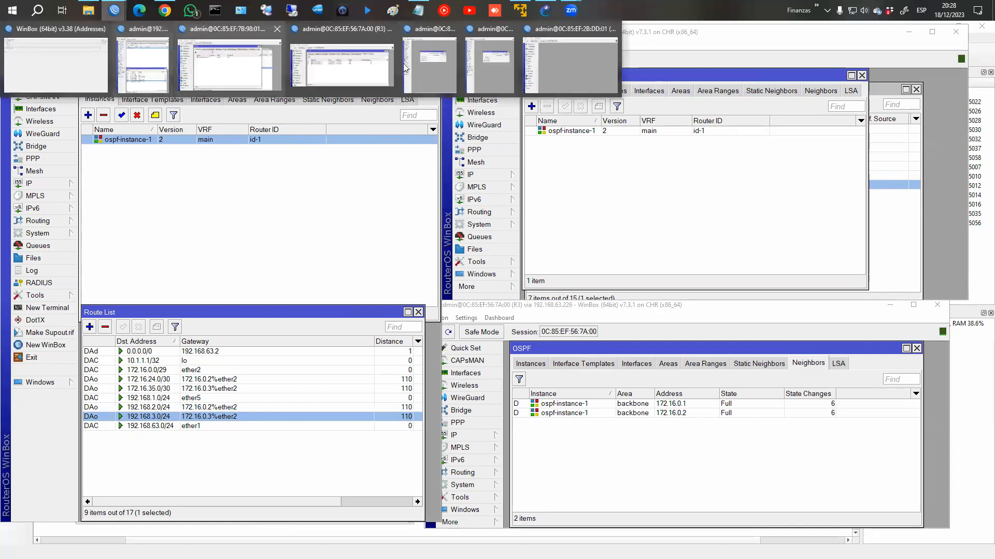
left_click(461, 78)
left_click(362, 220)
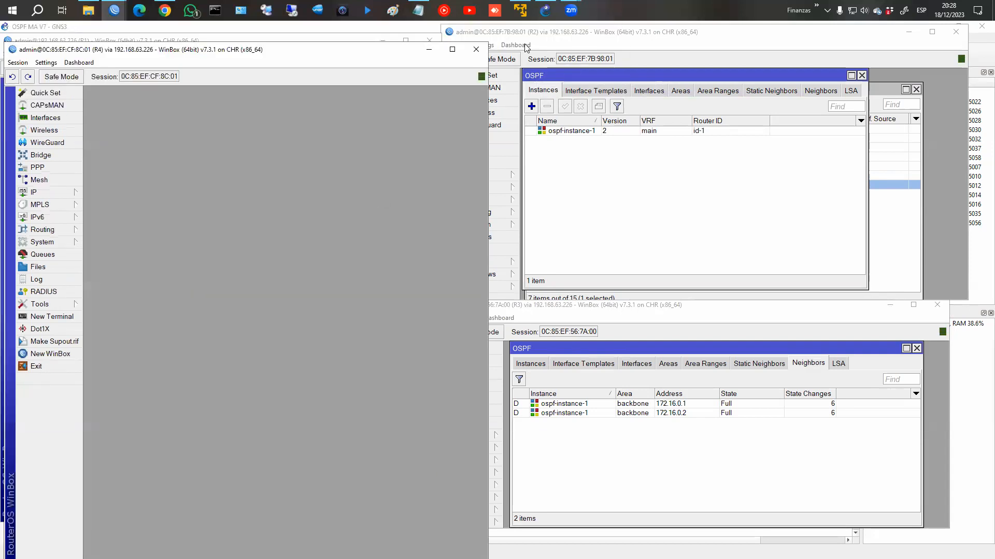
left_click(545, 10)
mouse_move(114, 10)
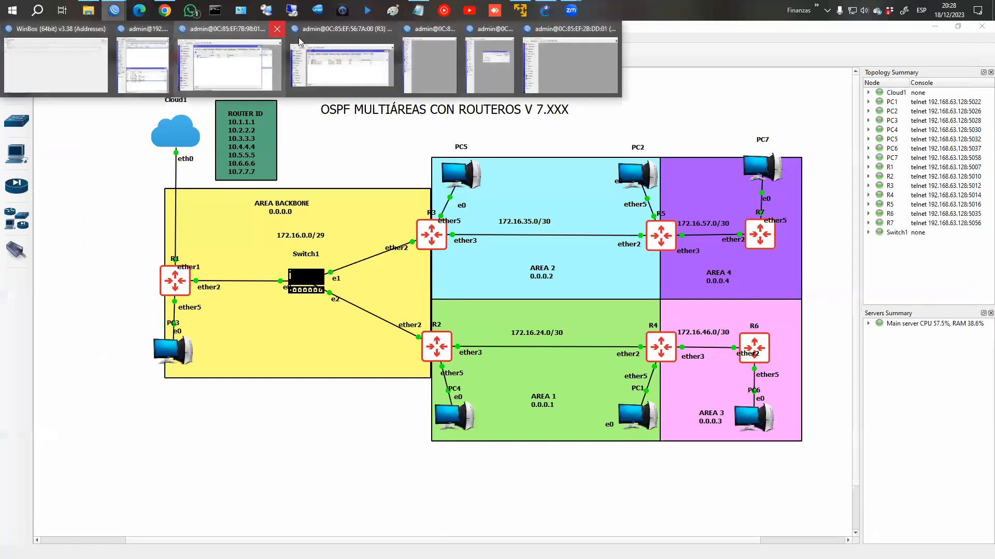
left_click(428, 61)
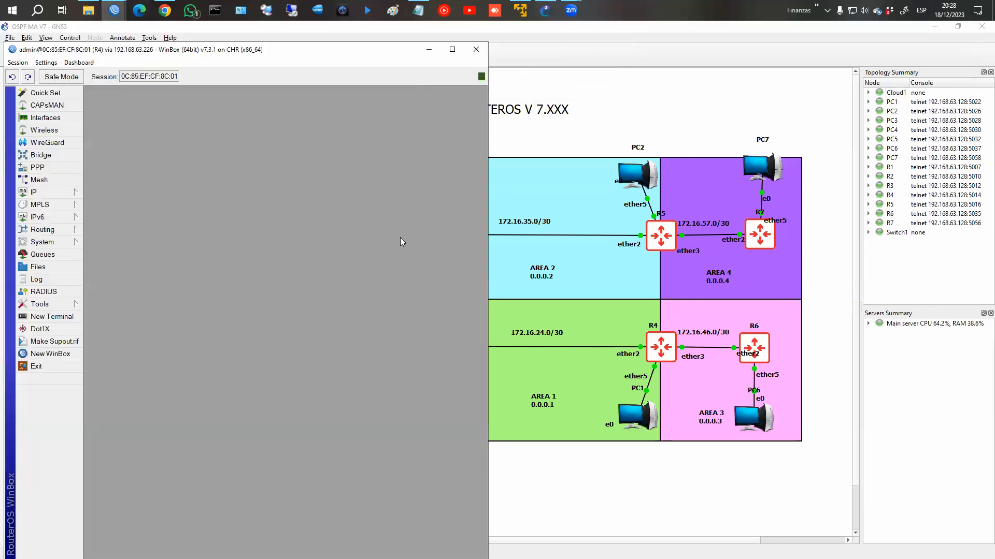
Step: Create the OSPF instance ospf-instance-1 on R4 with version 2 and router ID id-1
left_click(71, 198)
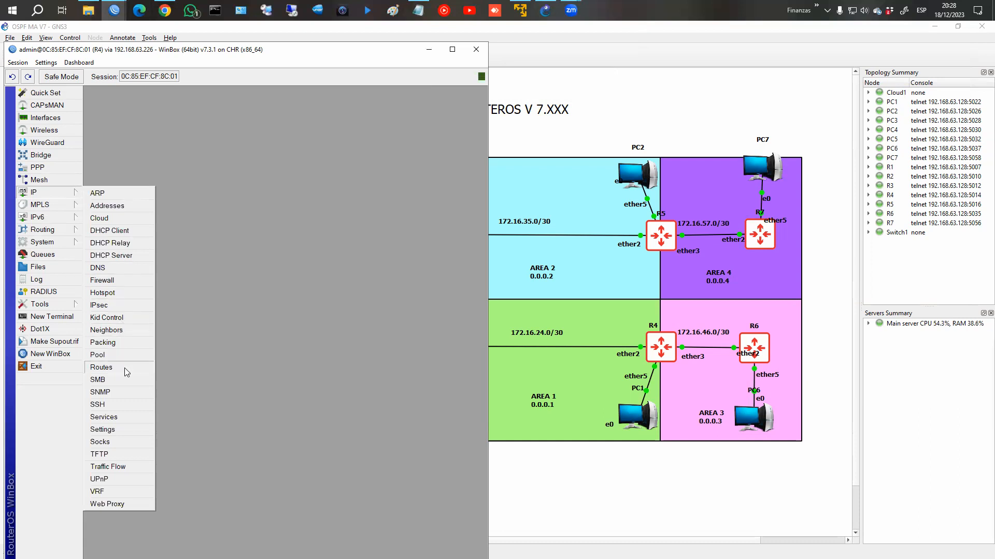
mouse_move(57, 230)
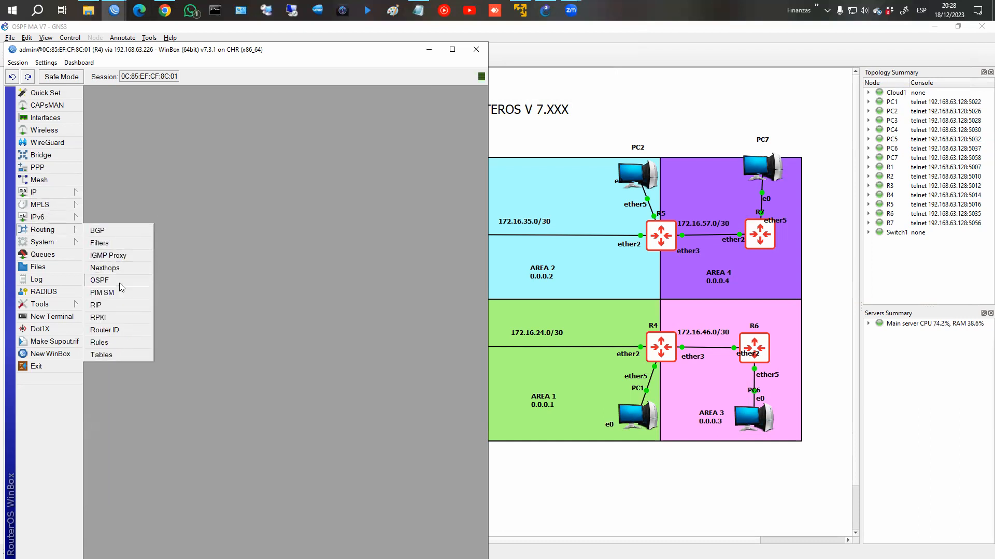
left_click(100, 280)
left_click_drag(434, 260, 471, 260)
left_click(93, 132)
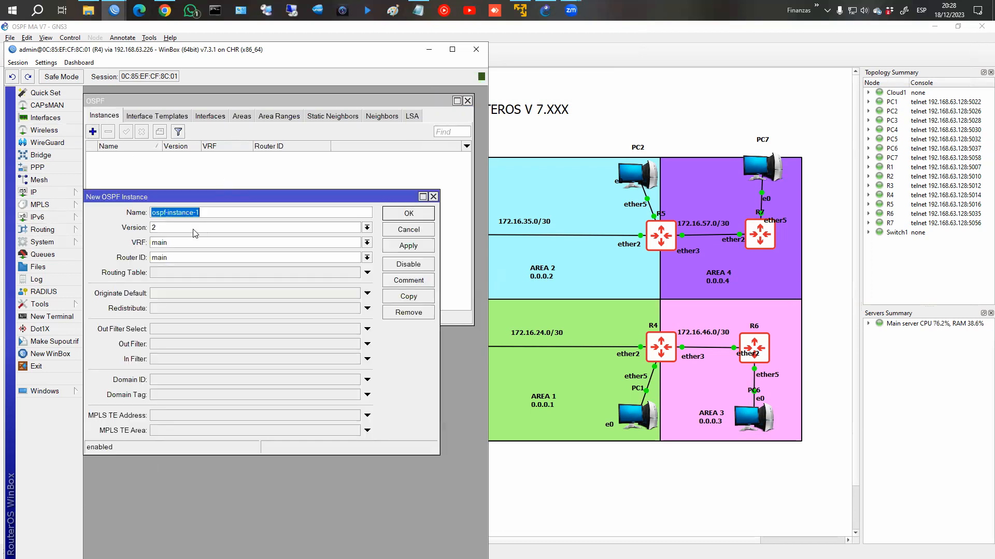
left_click(186, 254)
left_click(367, 258)
left_click(295, 272)
left_click(409, 215)
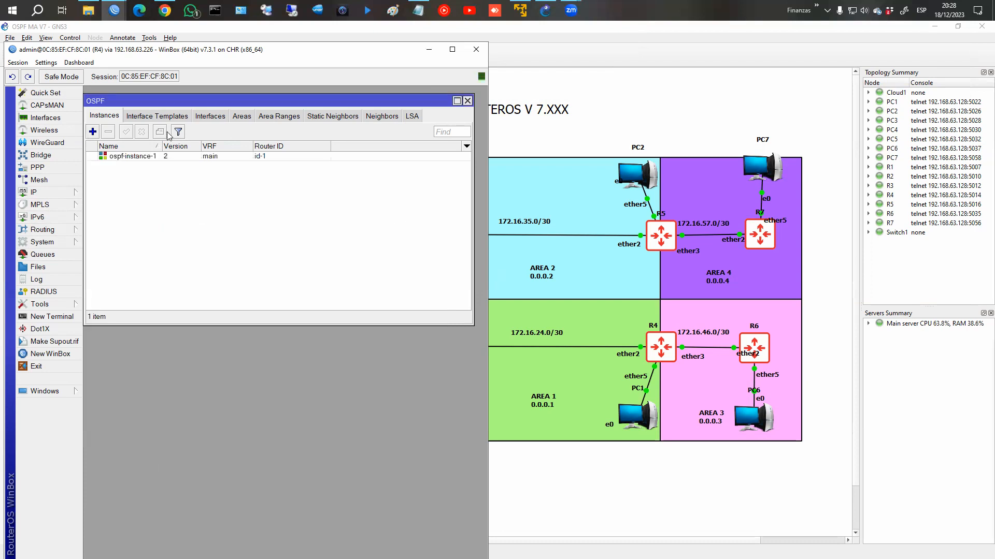
Step: Add the OSPF area ospf-area-1 on R4 with area ID 0.0.0.1
left_click(242, 119)
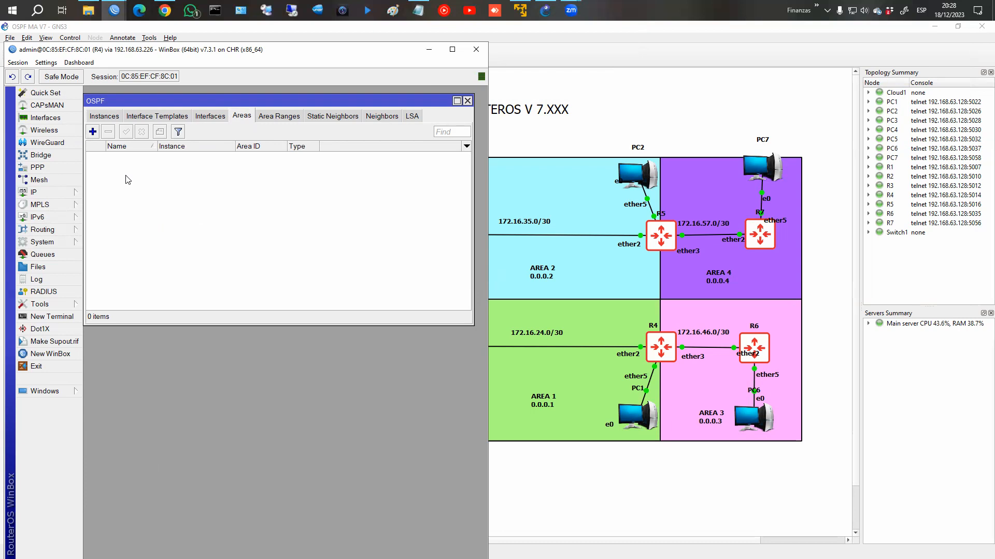
left_click(92, 133)
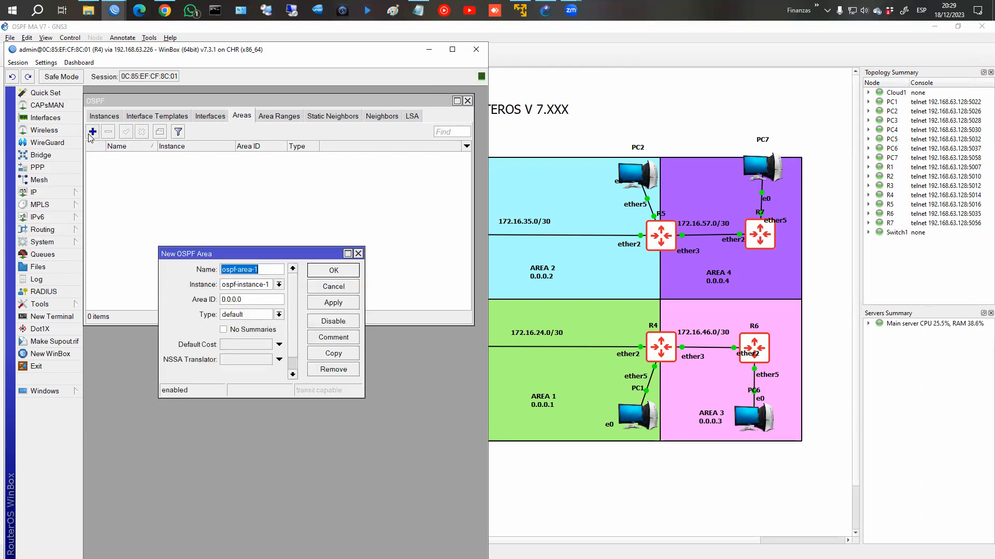
left_click(269, 299)
type("1")
key("Return")
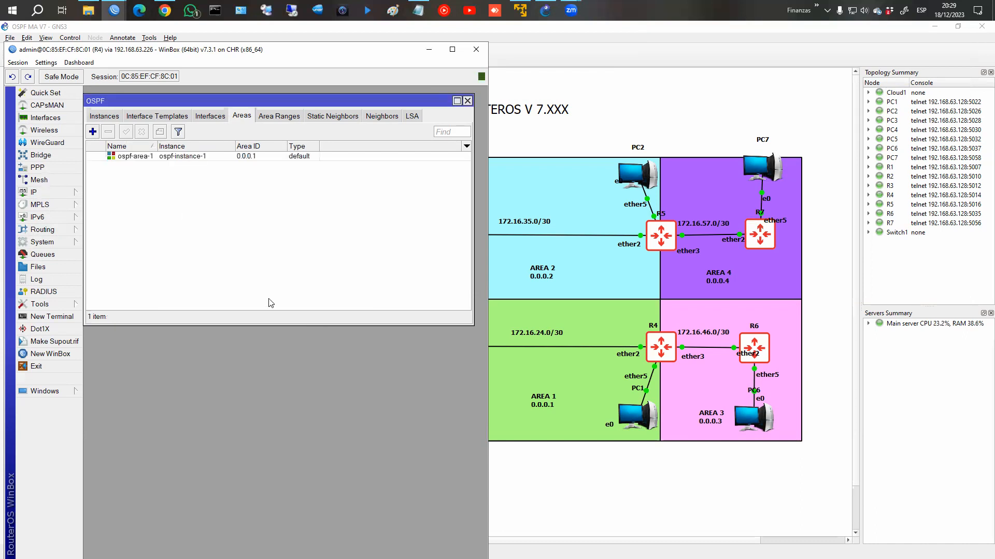
Step: Add the OSPF area ospf-area-3 on R4 with area ID 0.0.0.3
left_click(93, 133)
left_click(272, 269)
key("BackSpace")
type("3")
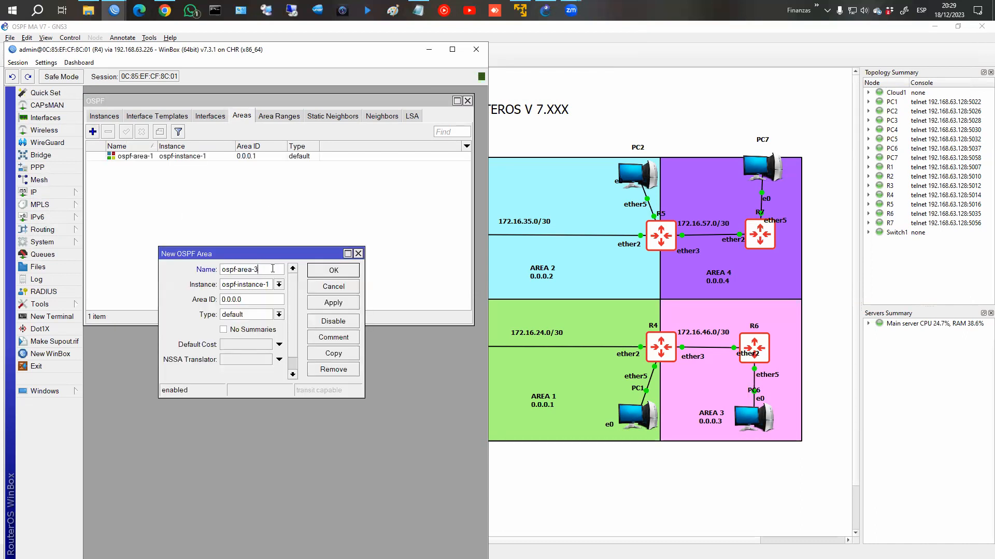
double_click(265, 298)
type("0.0.0.3")
key("Return")
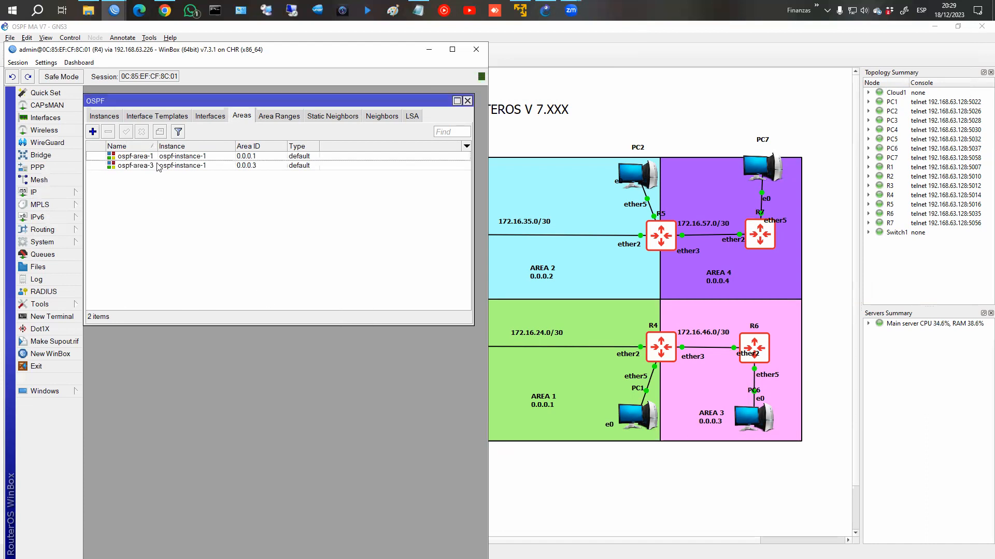
Step: Add an OSPF interface template on R4 for ether2 in ospf-area-1 with network type ptp
left_click(158, 116)
left_click(93, 132)
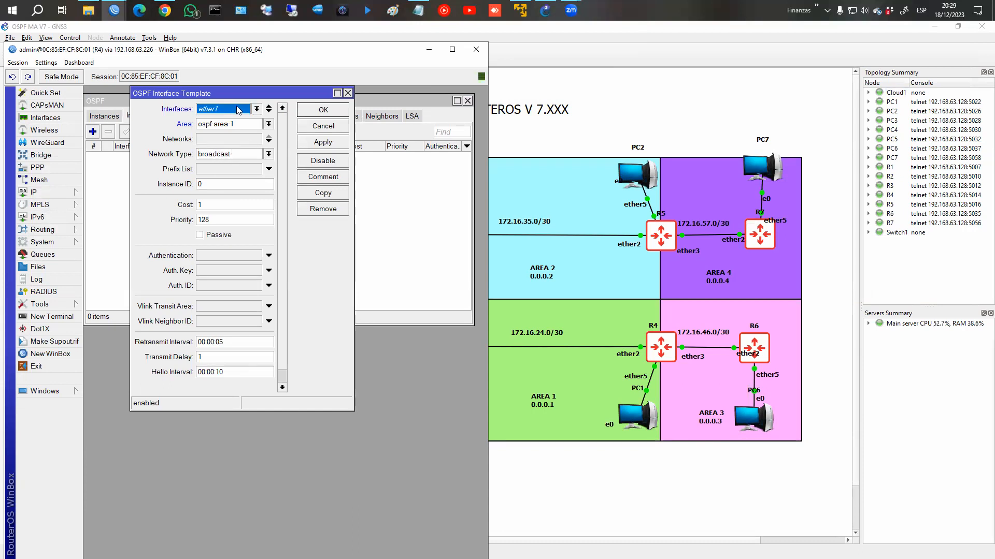
left_click(255, 108)
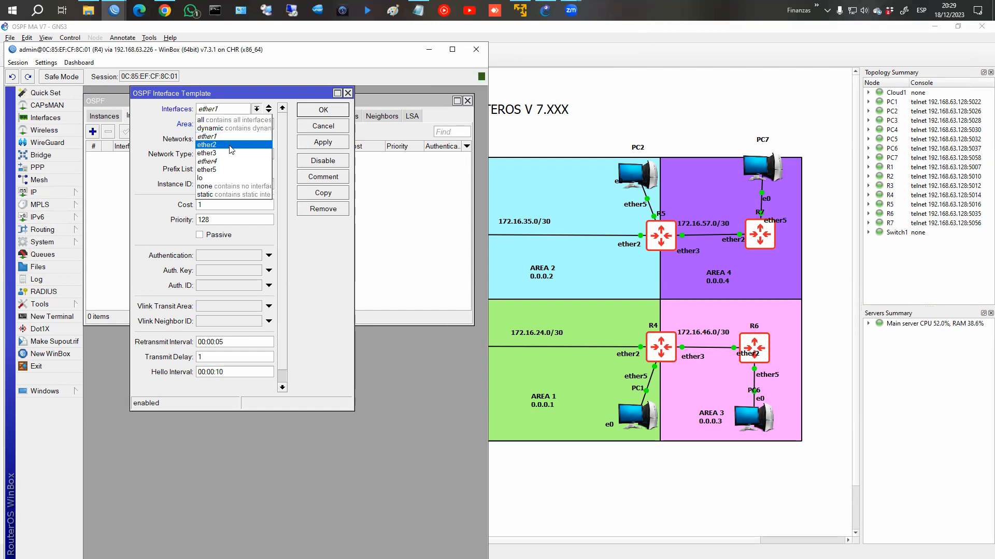
left_click(235, 144)
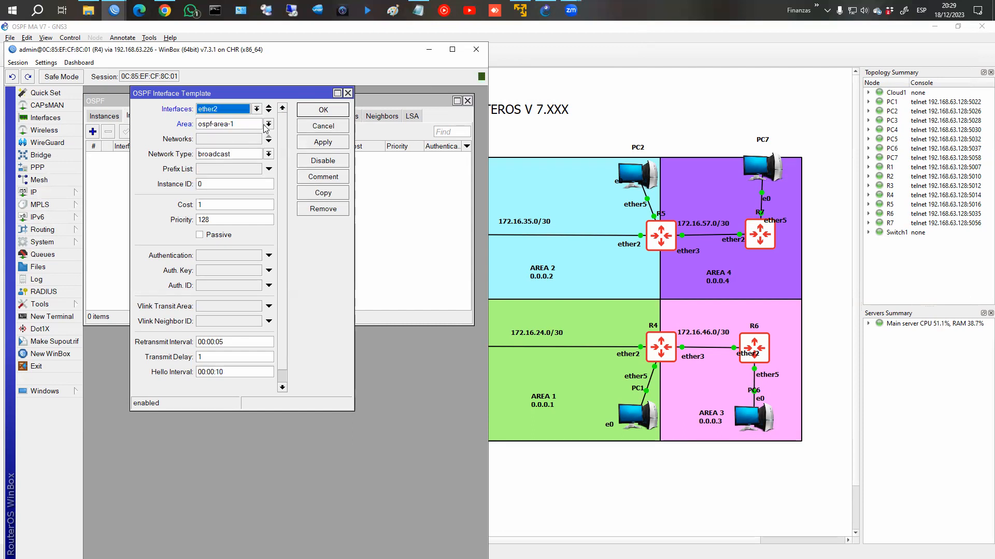
left_click(257, 155)
left_click(249, 196)
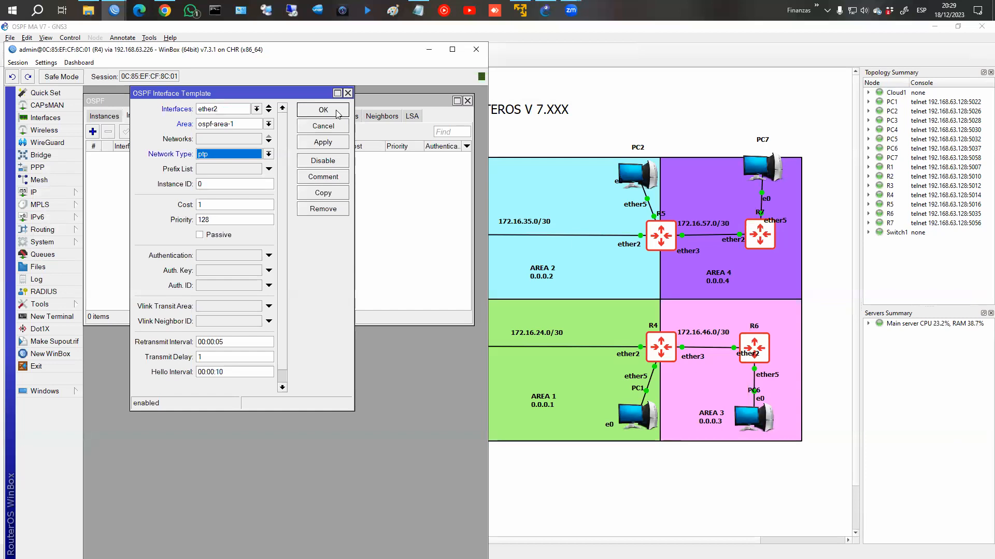
left_click(323, 110)
Step: Add an OSPF interface template on R4 for ether3 in ospf-area-3 with network type ptp
left_click(92, 131)
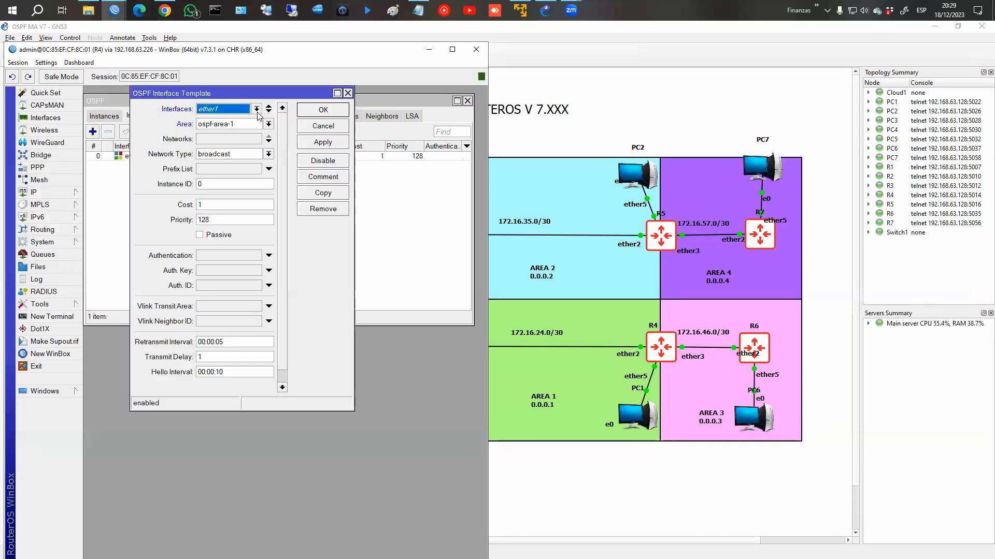
left_click(257, 109)
left_click(224, 153)
left_click(246, 127)
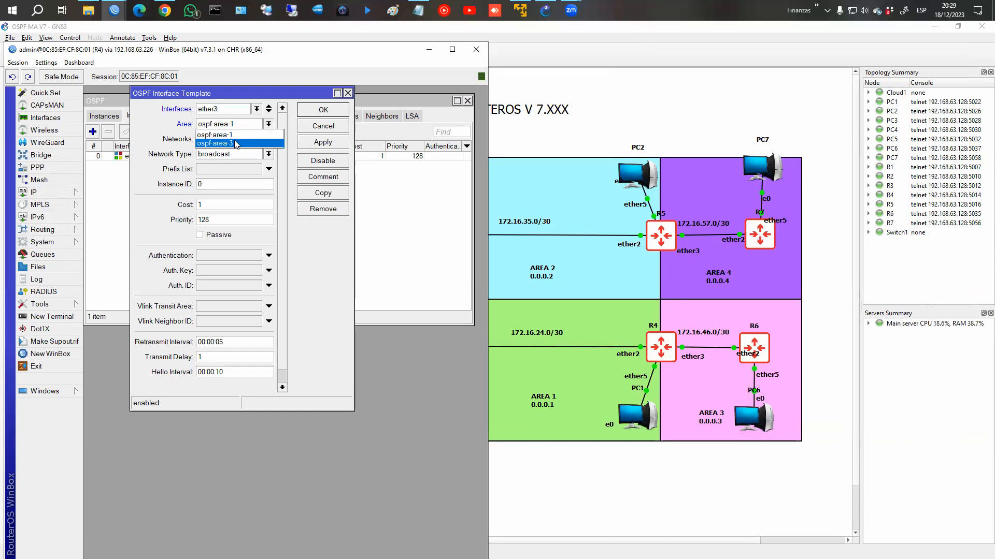
left_click(236, 144)
left_click(225, 157)
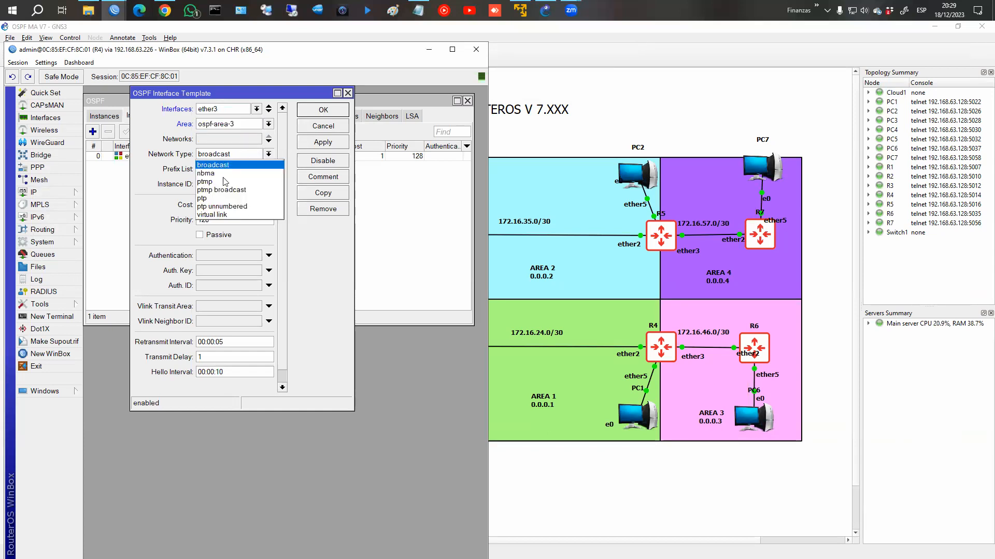
left_click(231, 206)
left_click(259, 157)
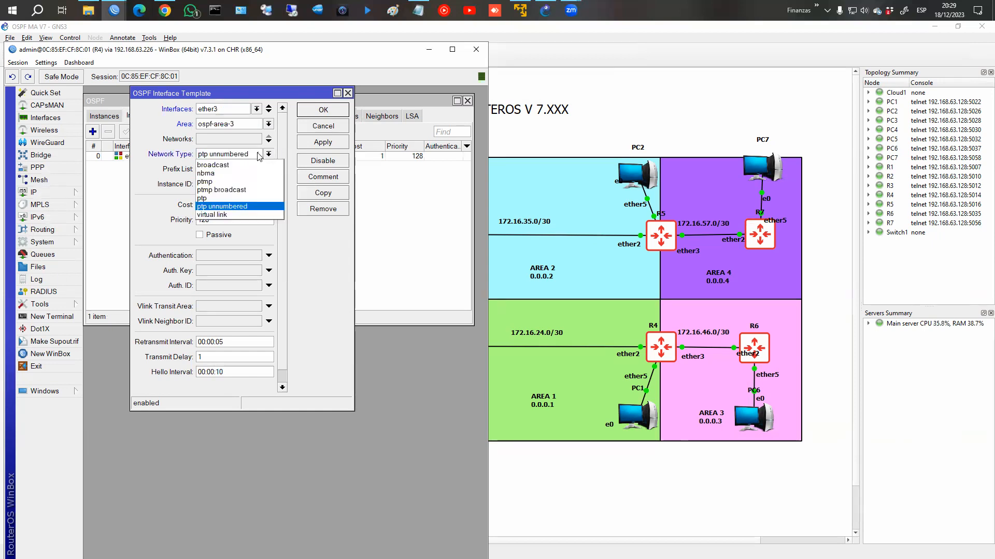
left_click(223, 198)
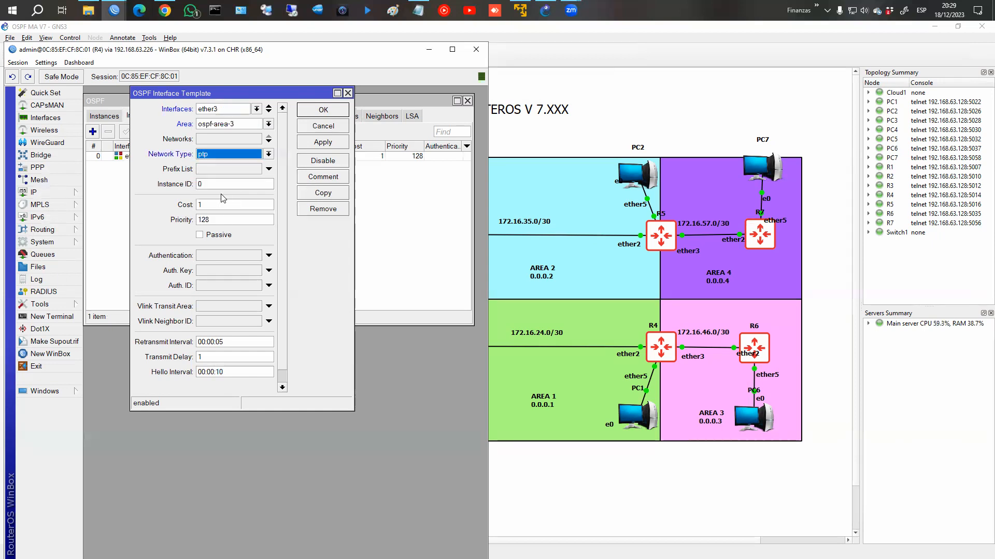
left_click(316, 116)
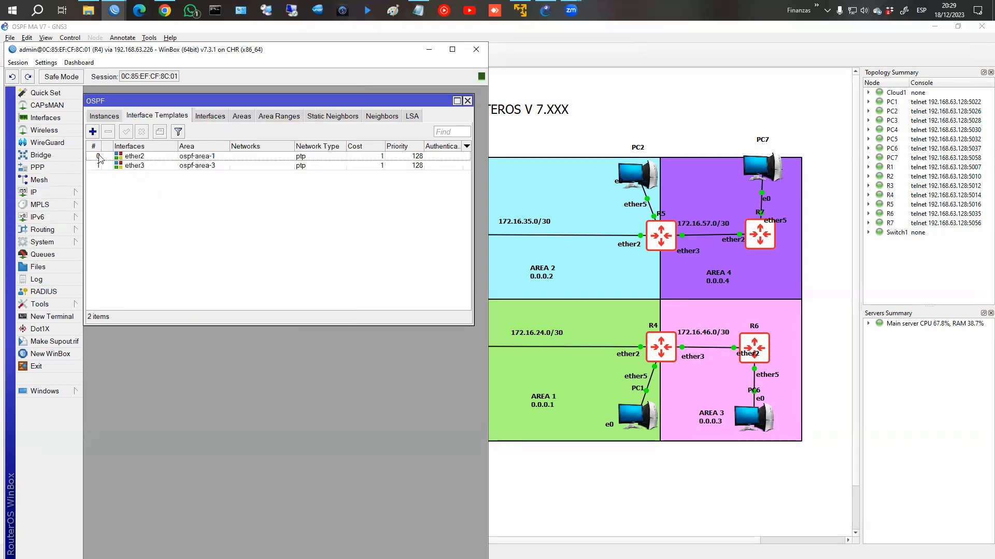
Step: Add a passive OSPF interface template on R4 for ether5 in ospf-area-1 with network type broadcast
left_click(93, 132)
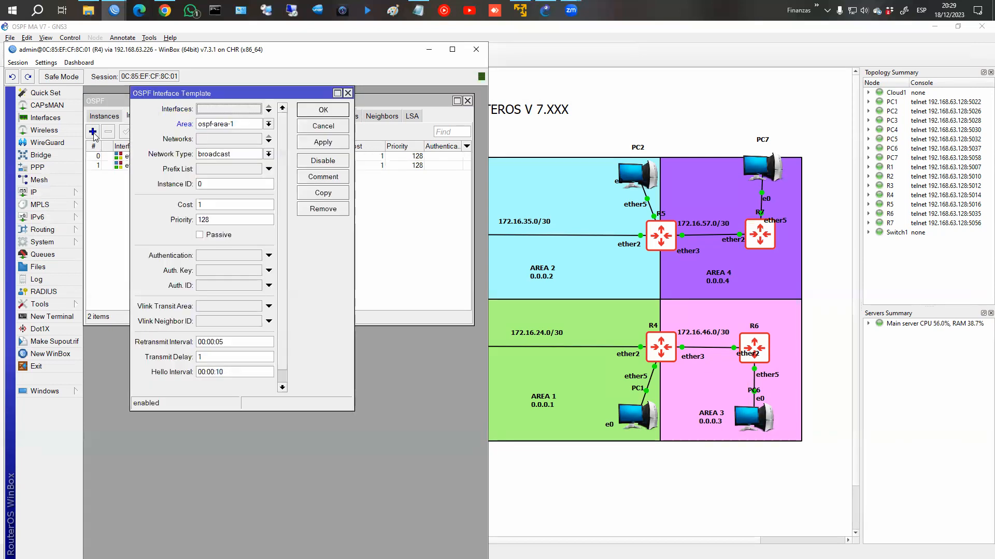
left_click(246, 112)
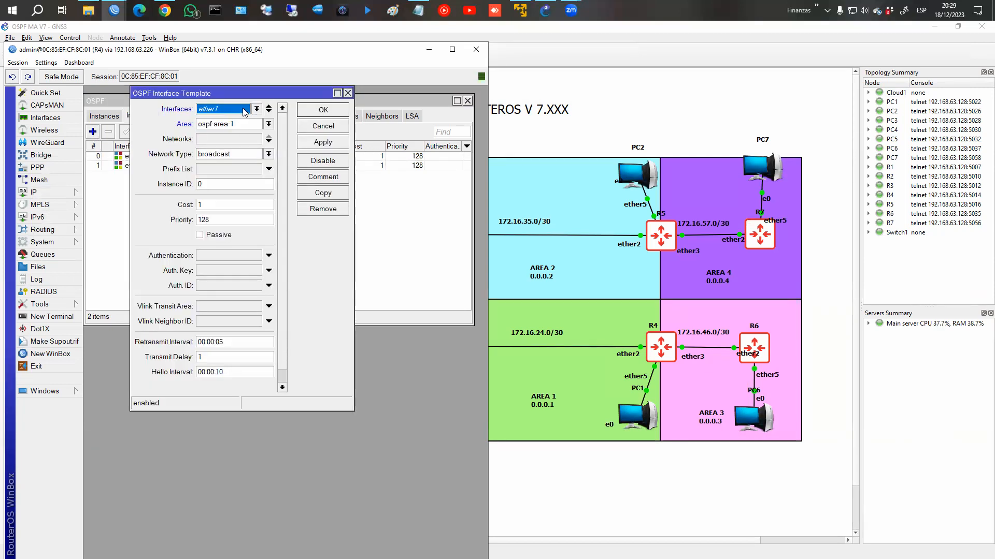
left_click(220, 178)
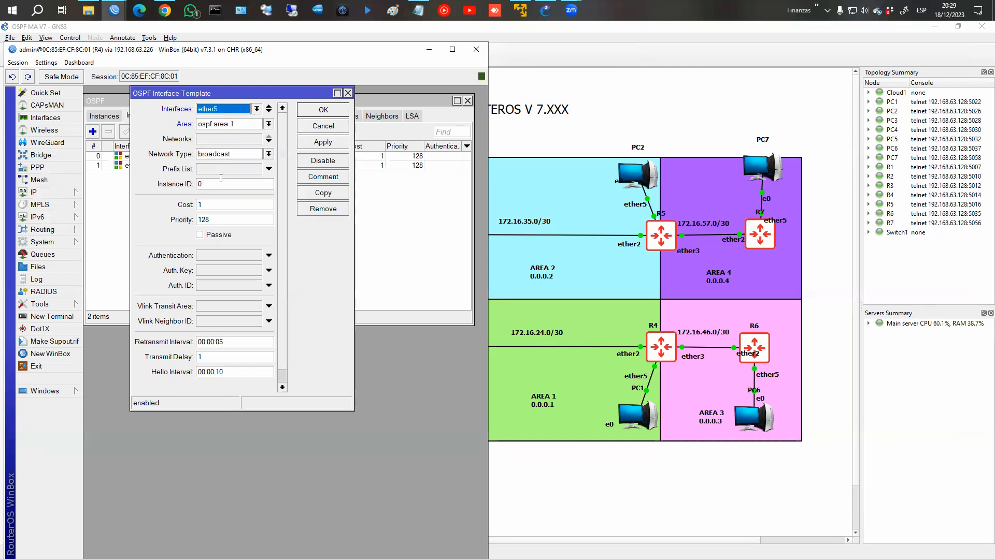
left_click(212, 237)
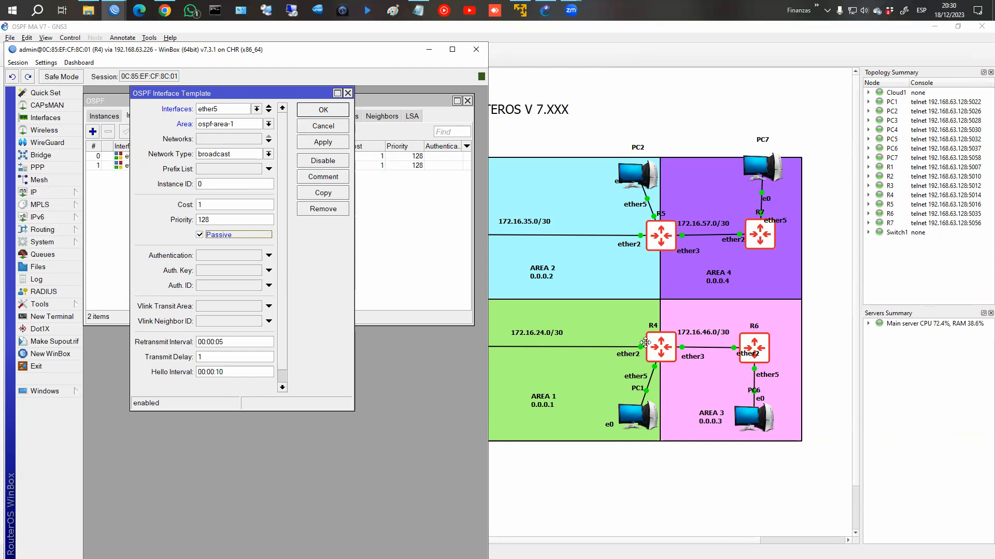
left_click(311, 109)
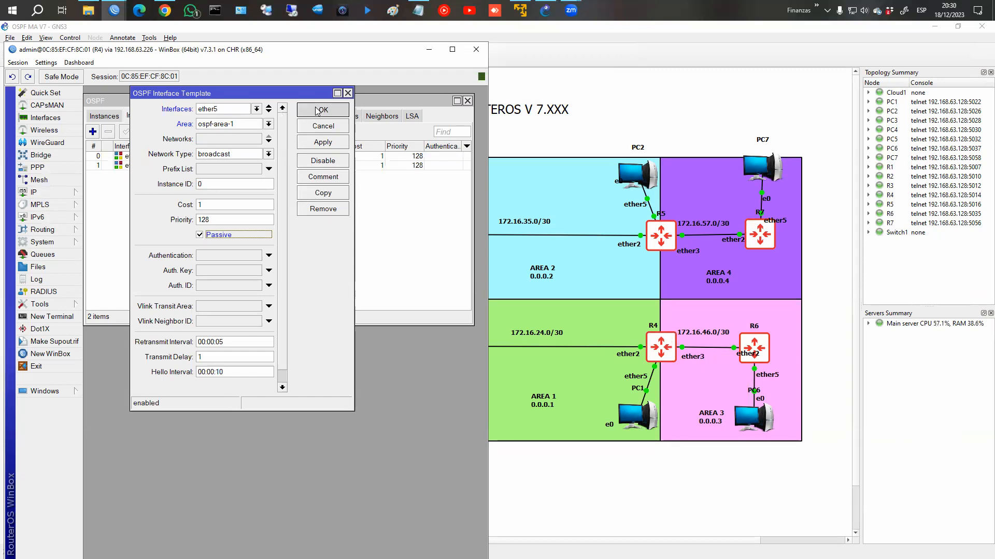
Step: Open R4's IP route list and select the OSPF route to 192.168.2.0/24
left_click(35, 193)
left_click(130, 370)
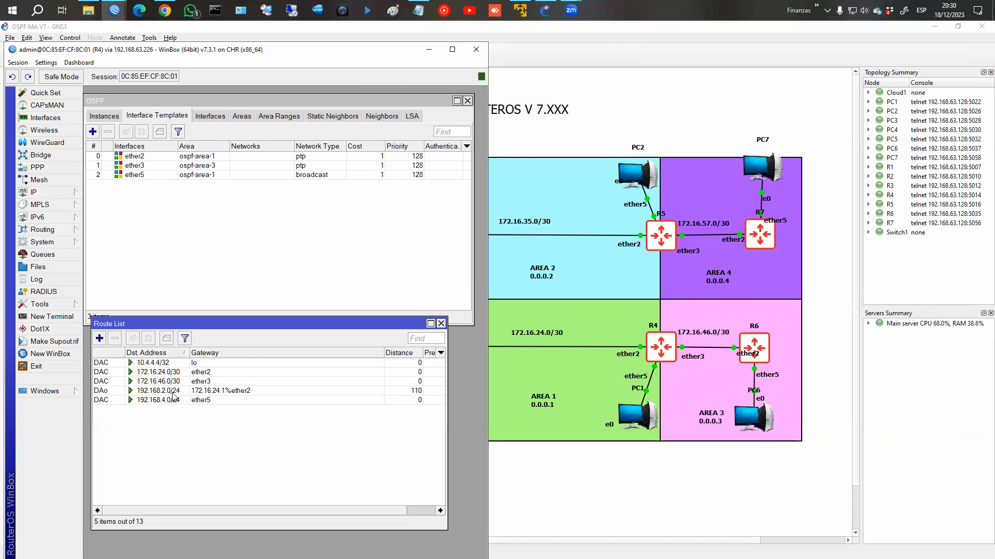
left_click(173, 393)
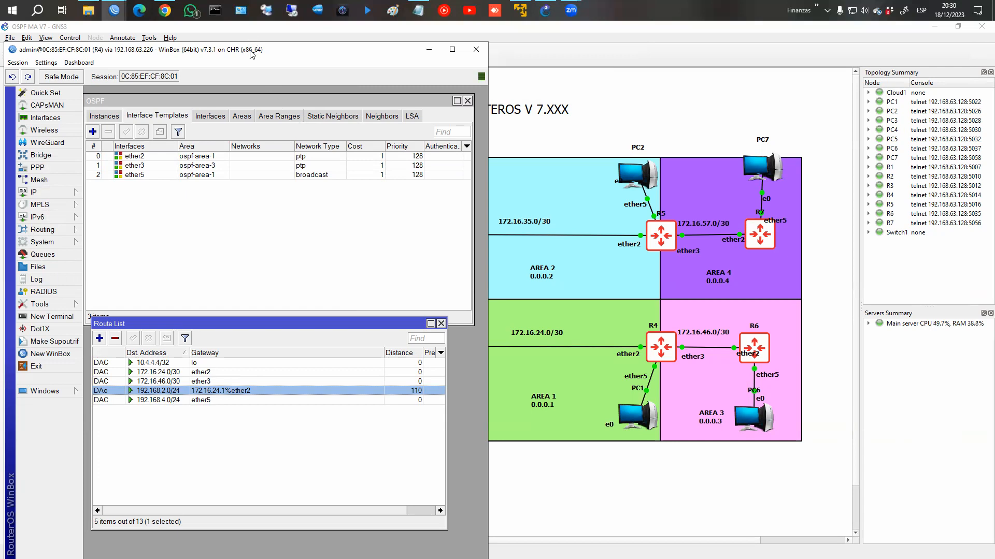
Step: Place R4's WinBox window beside R1's and select the 192.168.4.0/24 route in R1's route list
left_click_drag(251, 54, 746, 40)
mouse_move(114, 10)
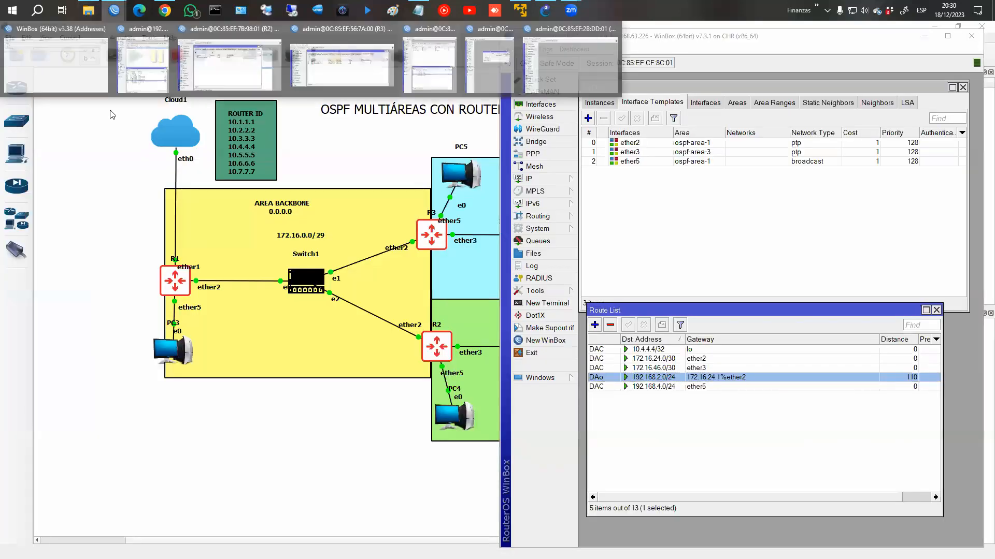
left_click(138, 78)
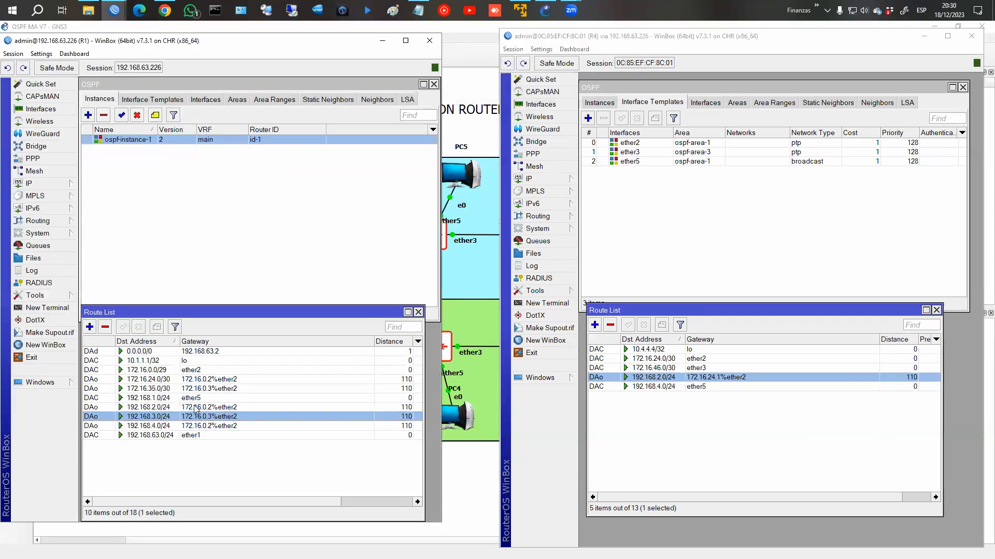
left_click(174, 426)
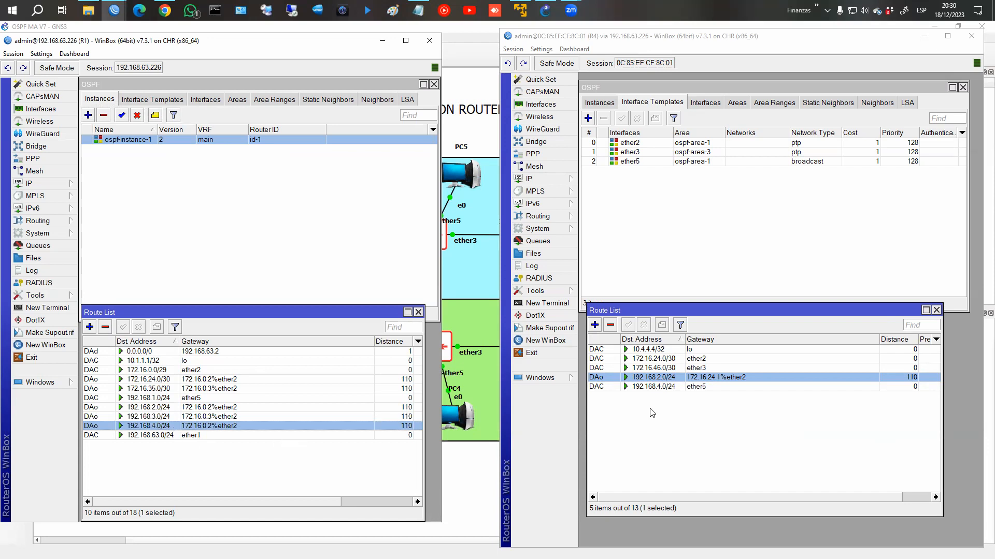
Step: Review R4 and R3 on the GNS3 topology, and show R1's and R4's WinBox route lists side by side for comparison
left_click(472, 431)
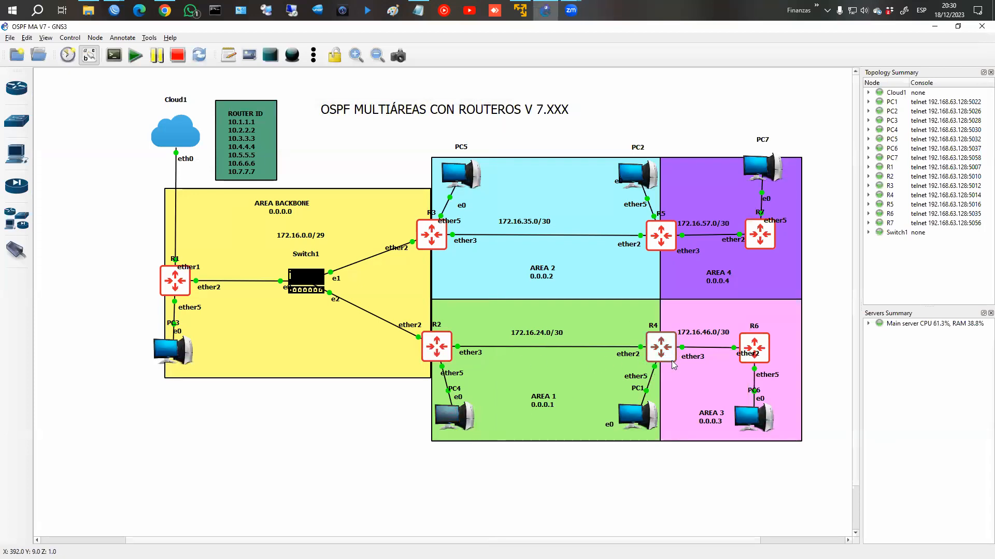
mouse_move(673, 364)
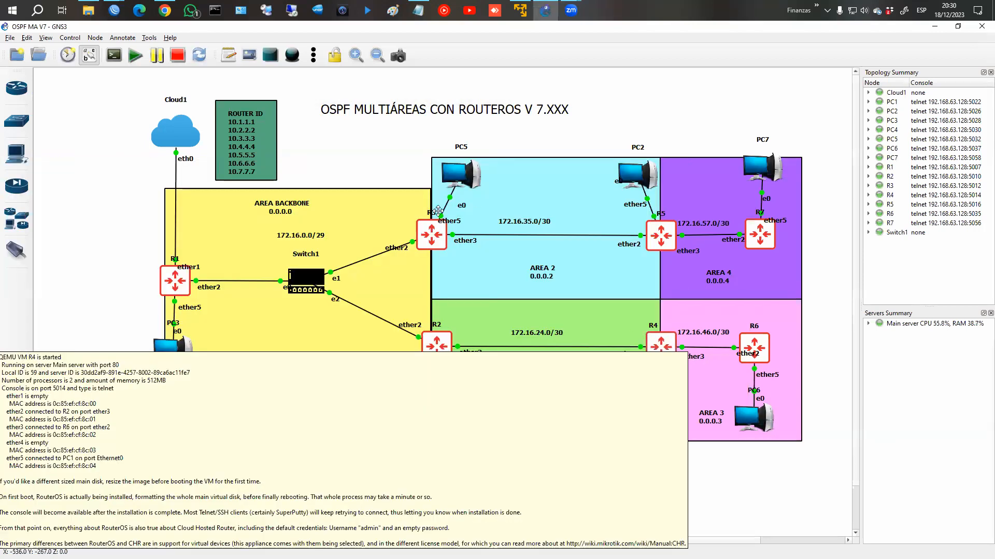
mouse_move(439, 220)
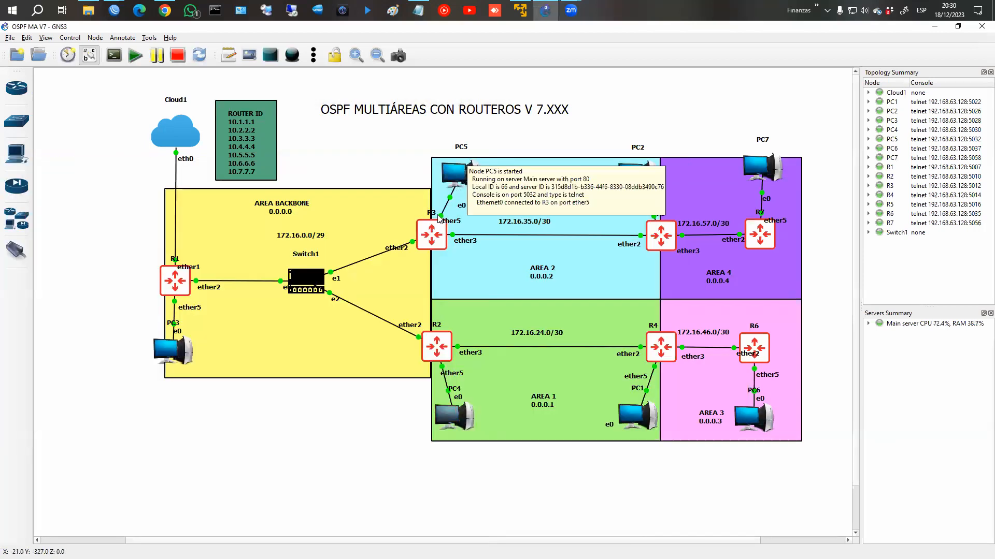
key("alt+Tab")
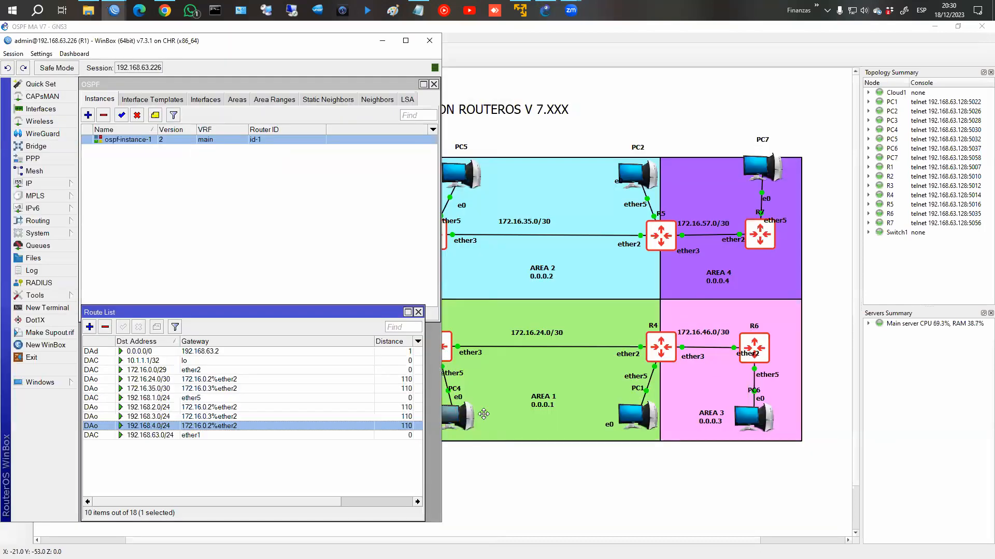
key("alt+Tab")
key("alt+Tab")
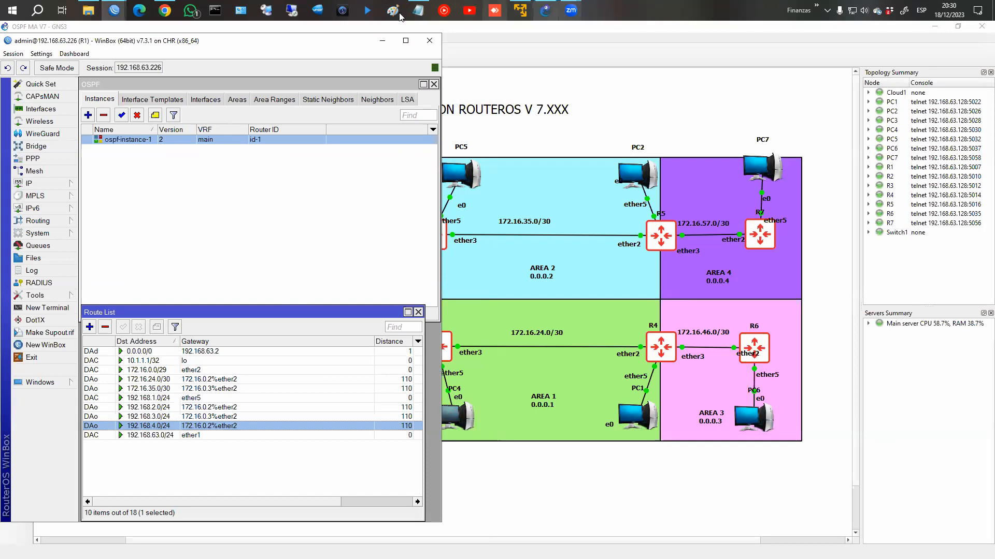
mouse_move(122, 9)
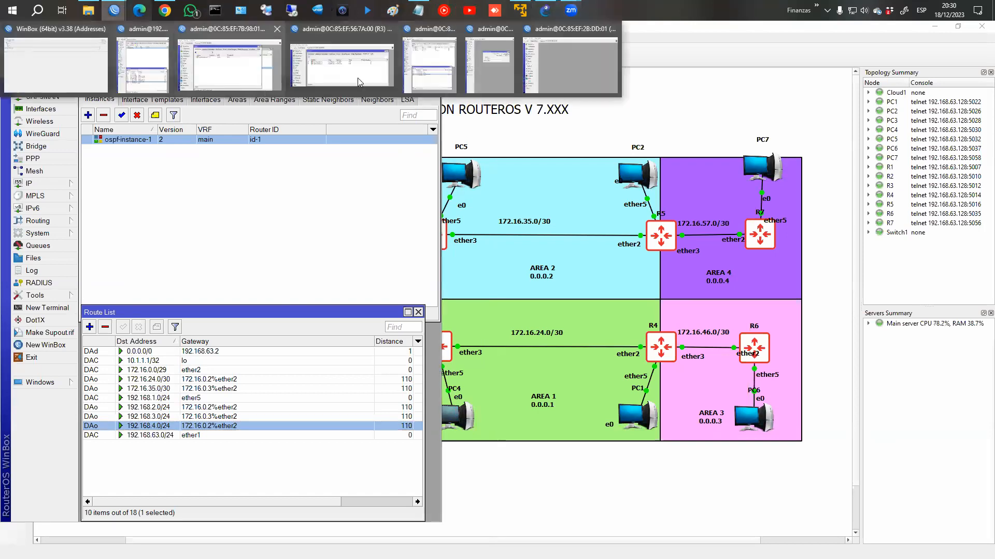
left_click(448, 72)
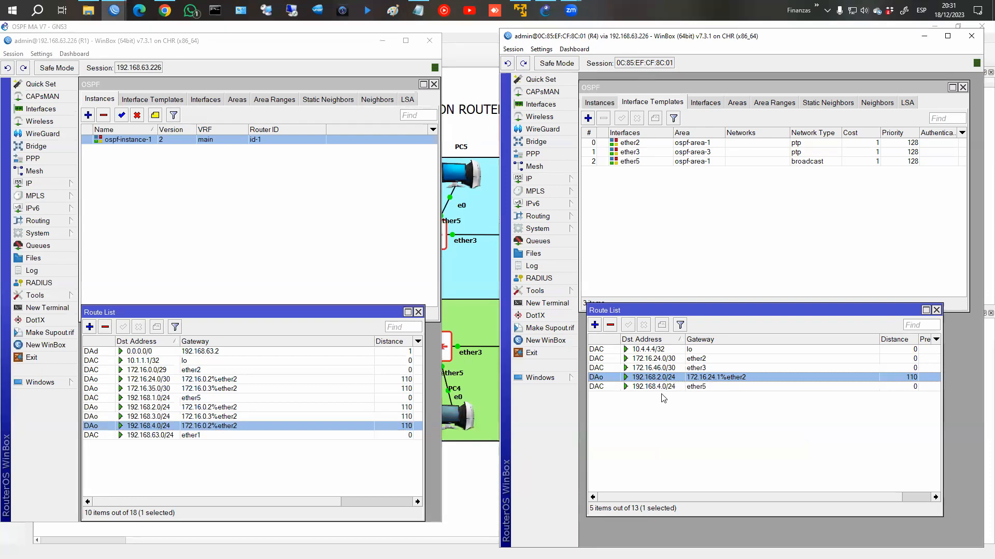
Step: Check the GNS3 topology again and display the OSPF areas configured on R4 in WinBox
left_click(470, 385)
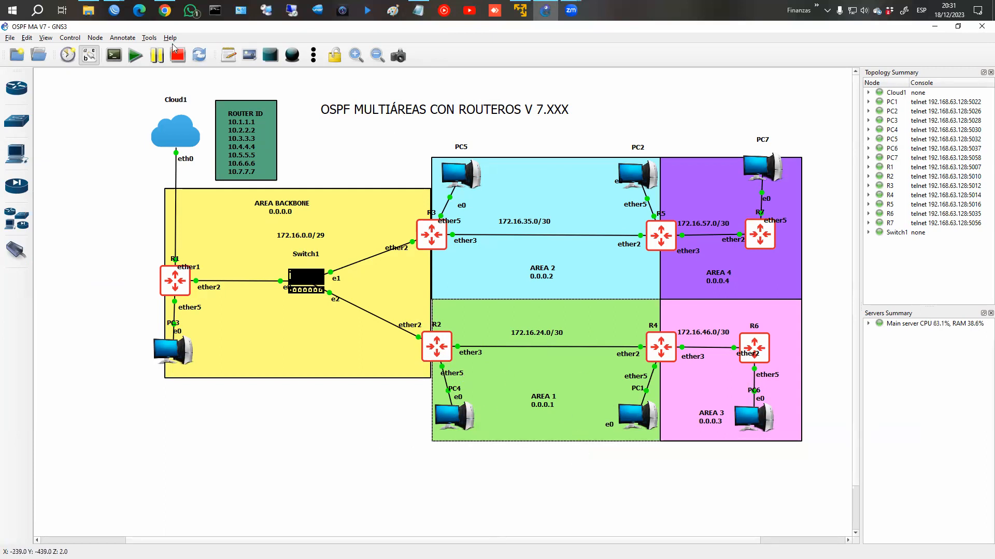
mouse_move(110, 9)
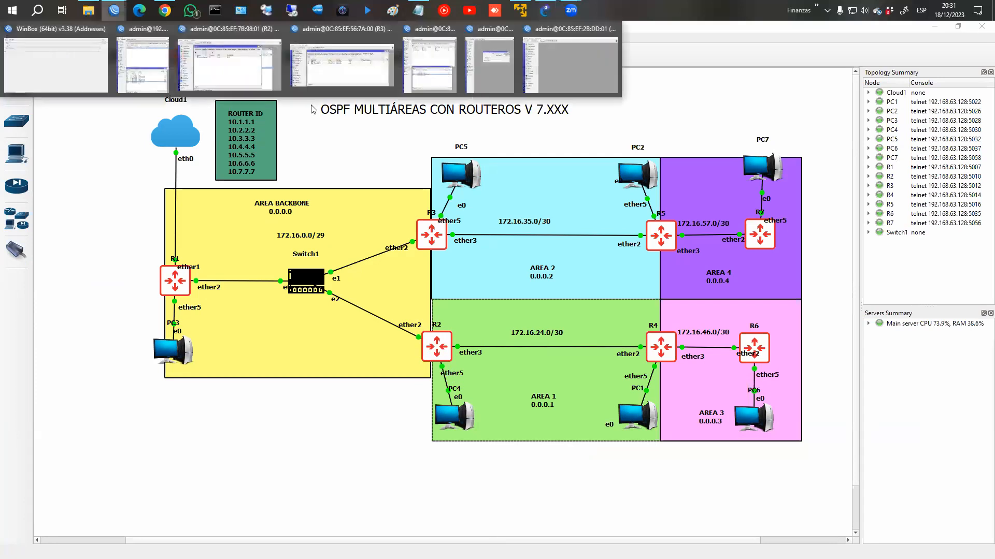
left_click(437, 81)
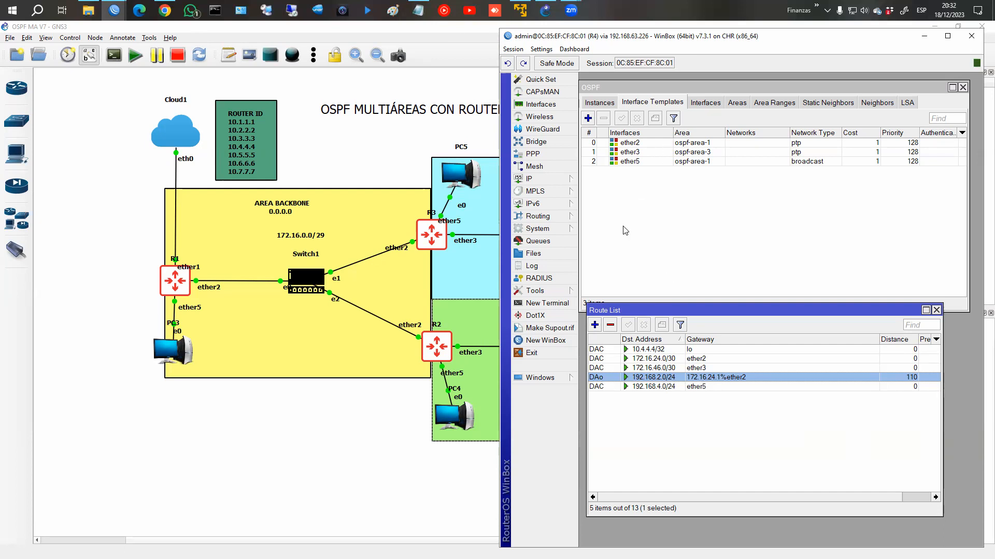
left_click(742, 106)
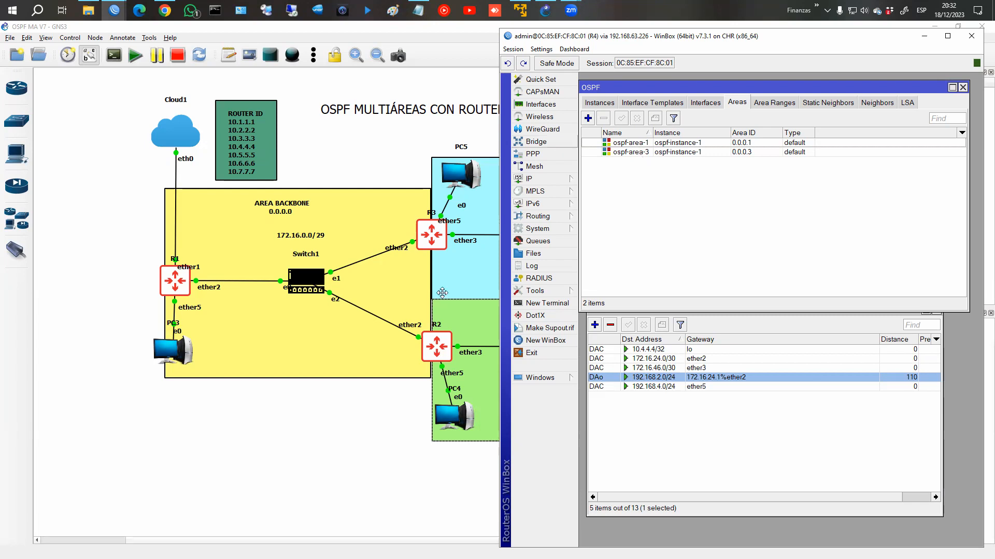
Step: Return to the GNS3 topology, outline the backbone, area 1 and area 3 with a freehand screen mark, and clear it
left_click(485, 275)
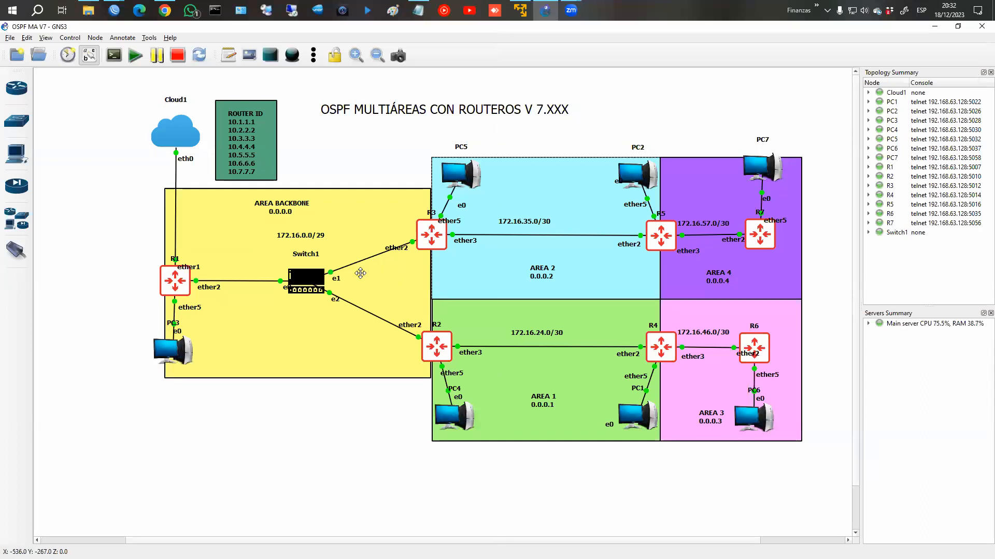
mouse_move(126, 229)
left_mouse_down()
mouse_move(230, 223)
mouse_move(499, 256)
mouse_move(698, 298)
mouse_move(813, 424)
mouse_move(487, 425)
mouse_move(181, 363)
mouse_move(139, 244)
left_mouse_up()
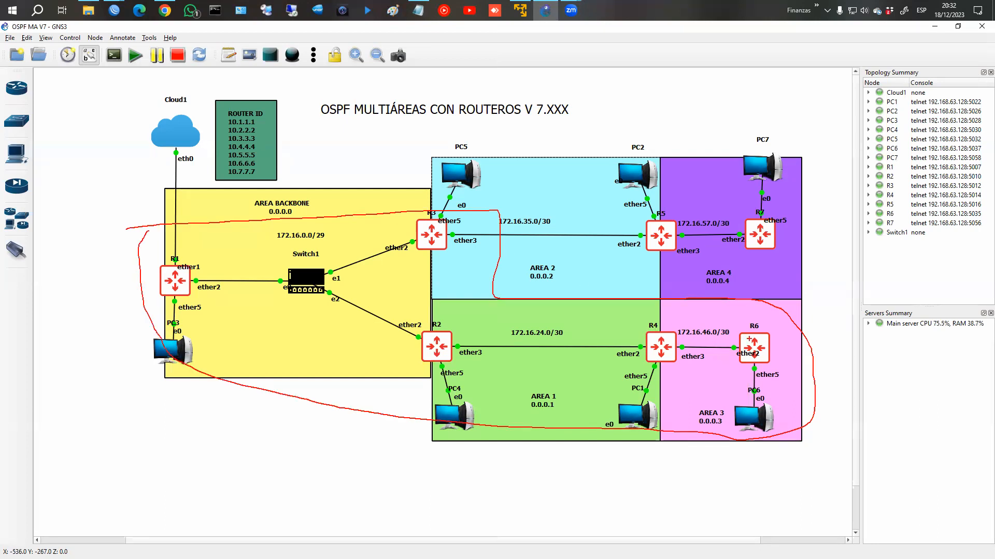
key("Escape")
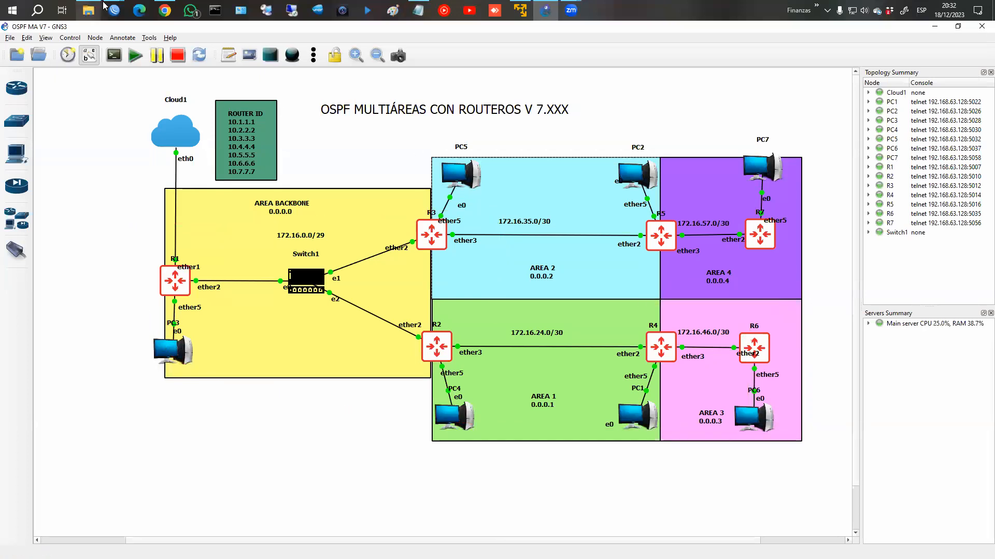
Step: Bring up R5's existing WinBox session and close it
mouse_move(114, 10)
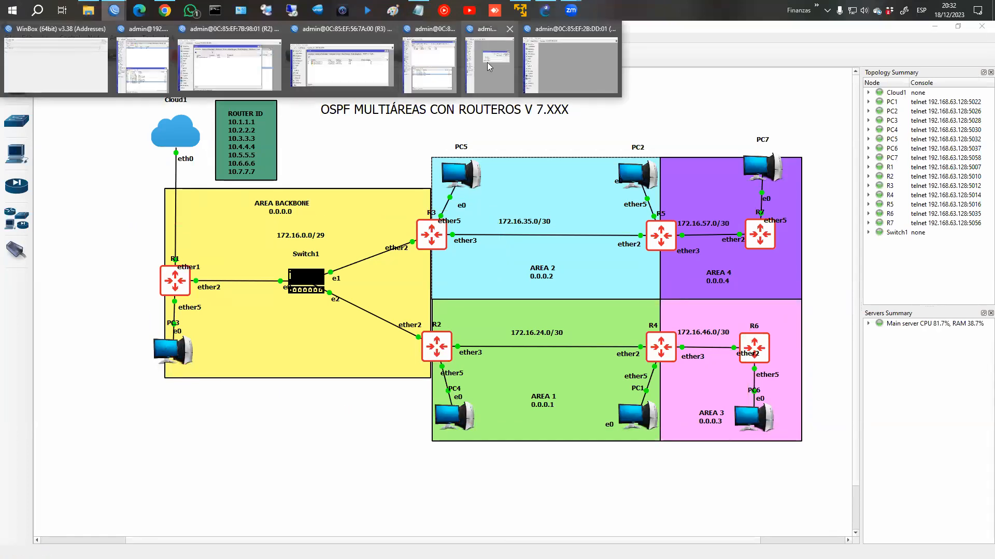
left_click(487, 63)
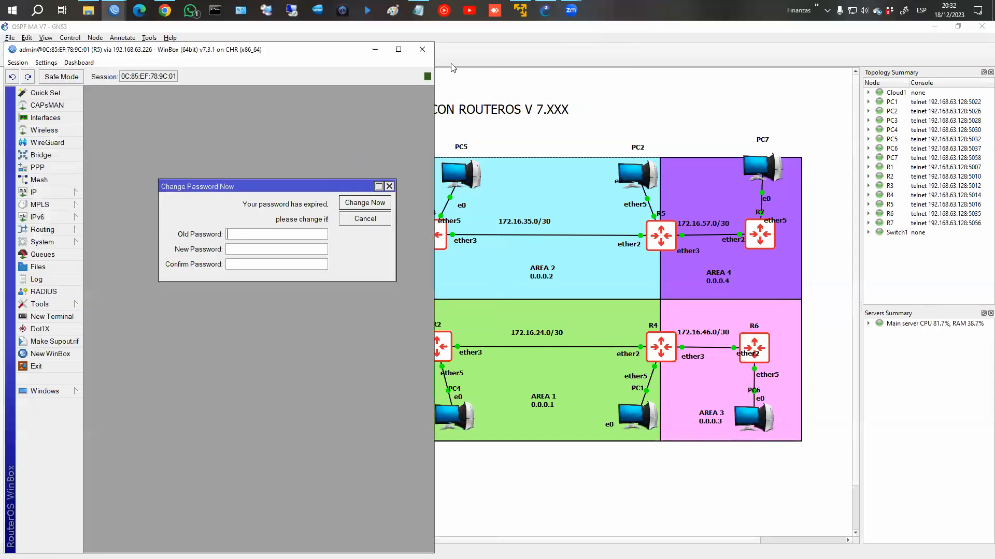
left_click(422, 49)
Step: In the WinBox launcher, choose R1 from the neighbors, clear the RoMON agent field, and connect to RoMON through R1
mouse_move(114, 9)
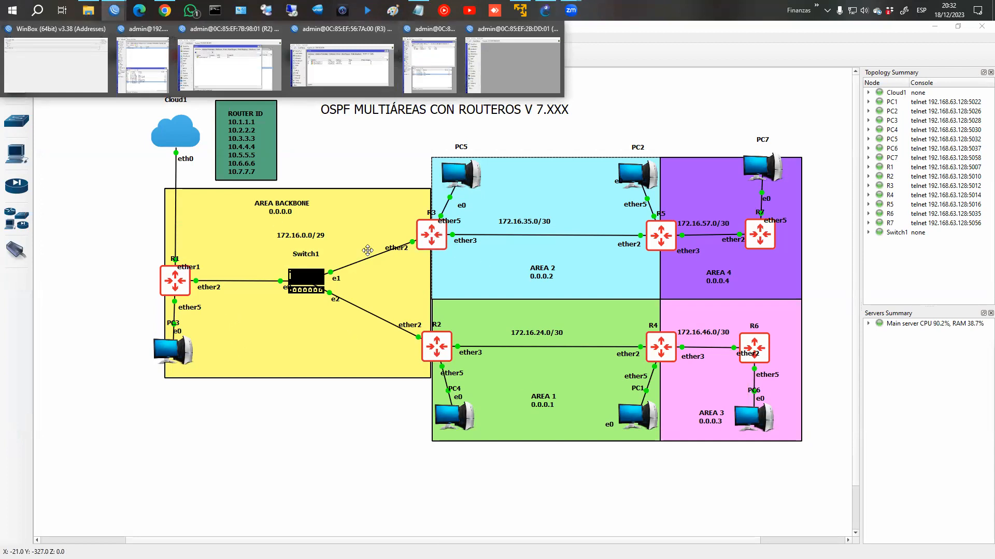
left_click(72, 46)
left_click(900, 149)
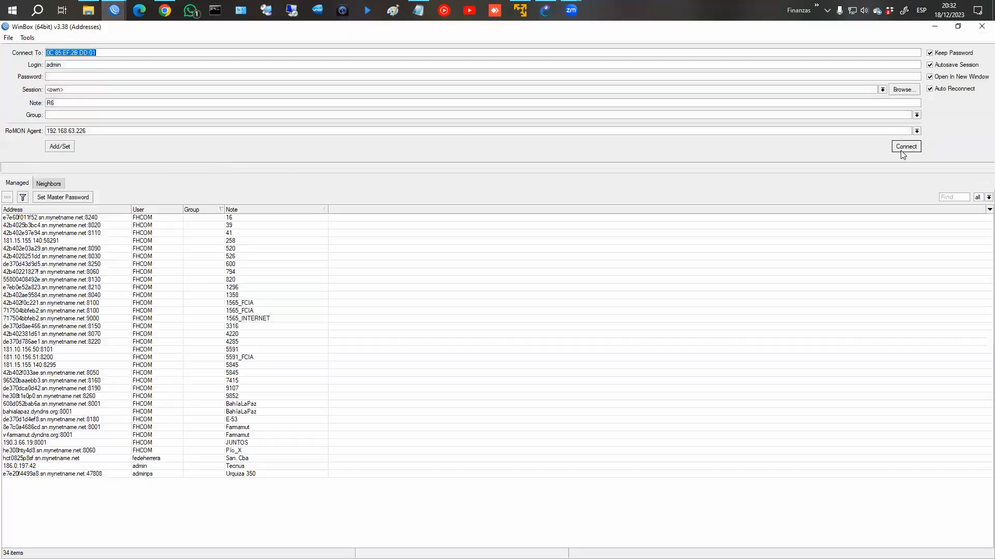
left_click(49, 183)
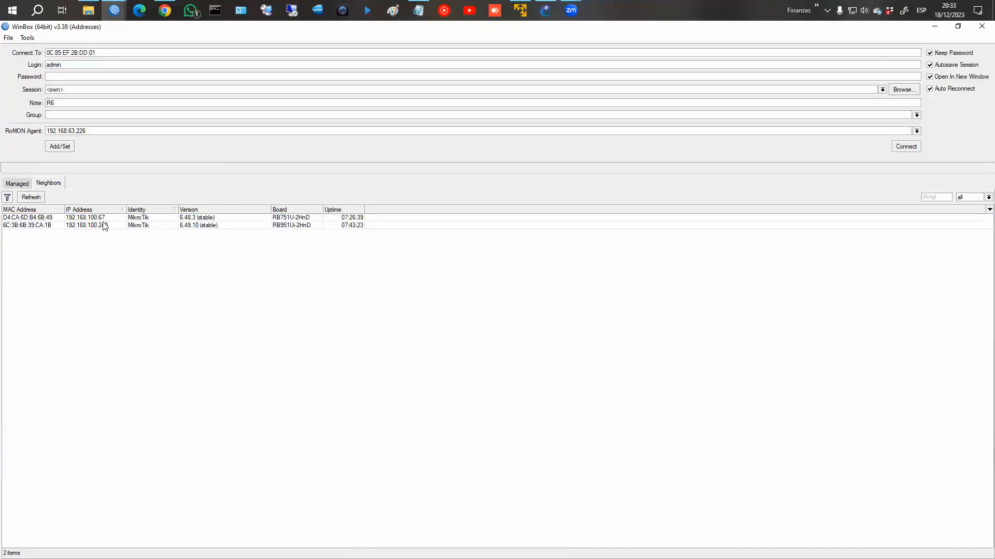
left_click(167, 219)
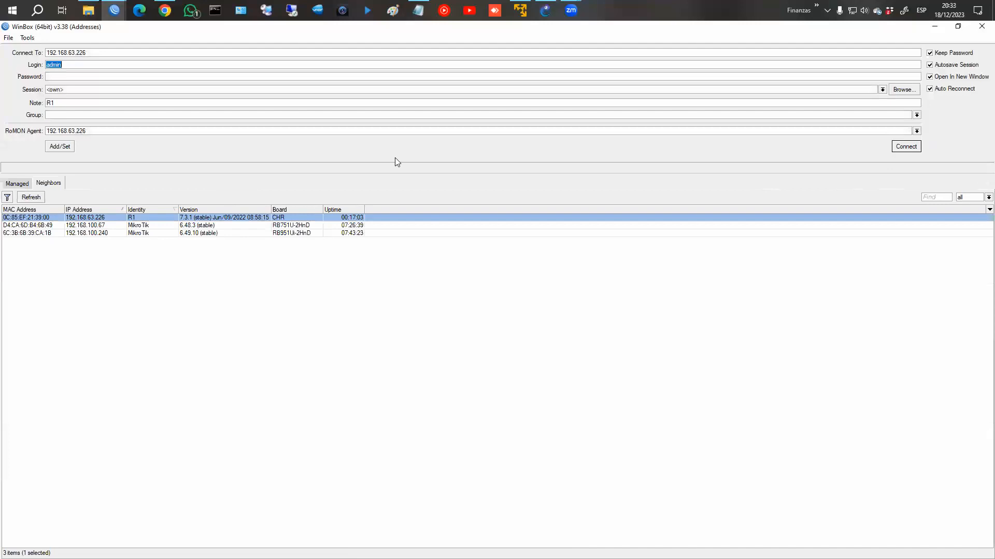
double_click(160, 133)
key("Delete")
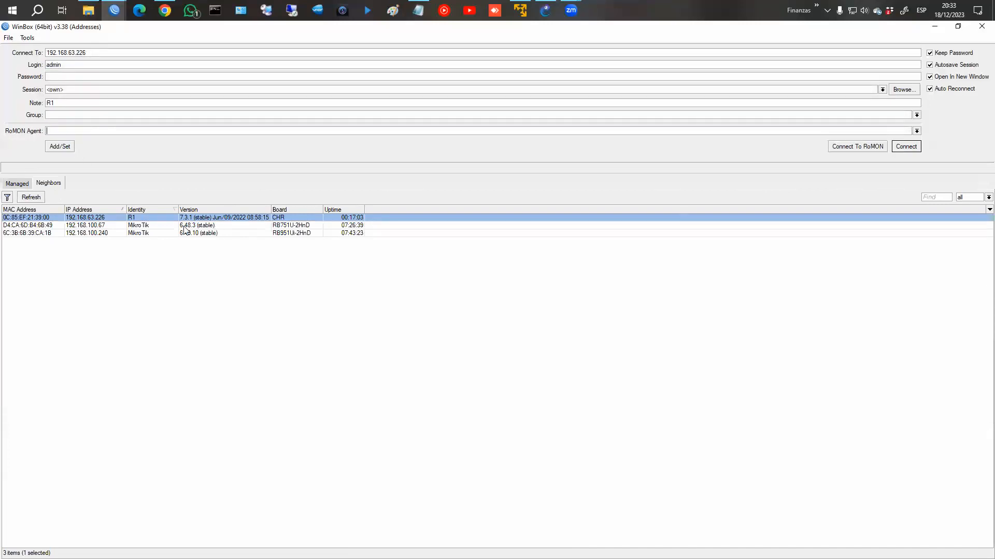
left_click(846, 149)
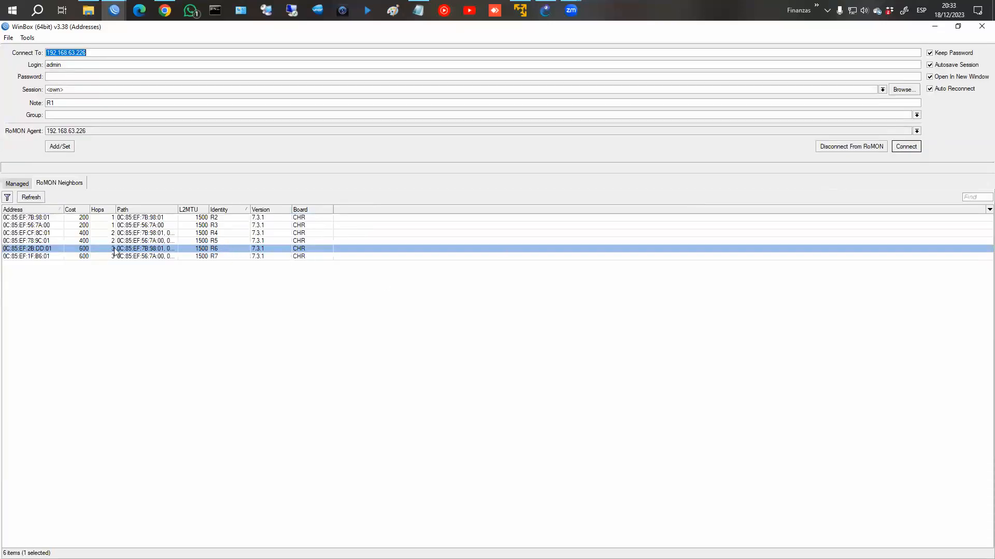
Step: Connect to R5 from the RoMON neighbors and dismiss its password change request
left_click(204, 247)
left_click(204, 241)
left_click(904, 148)
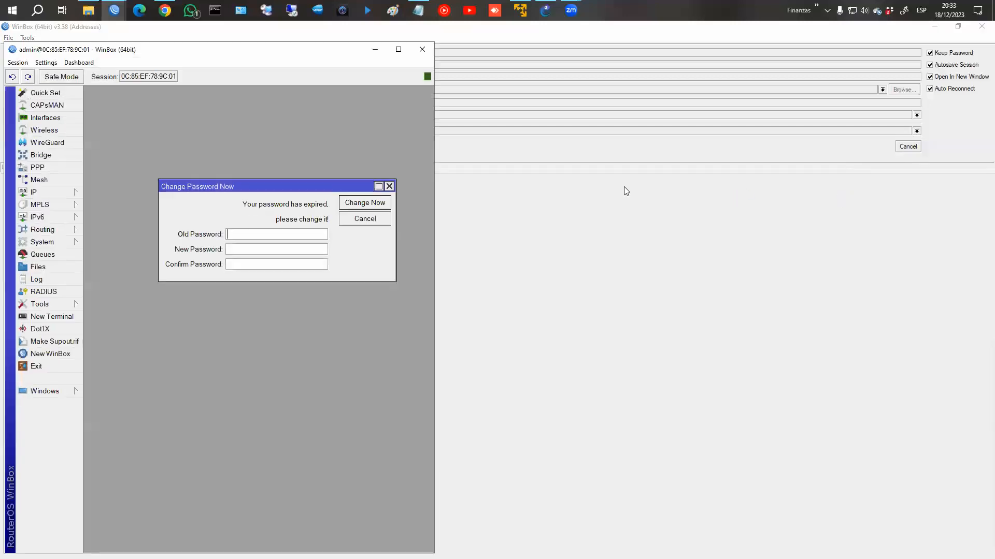
left_click(360, 221)
Step: Switch to the GNS3 topology and show R5's WinBox window in front of it
left_click(61, 197)
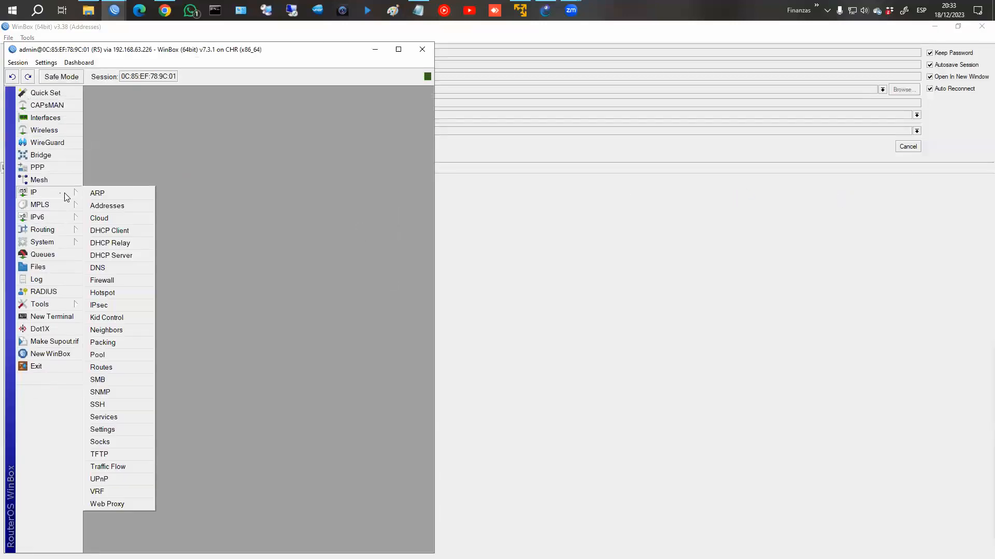
left_click(545, 10)
left_click(114, 10)
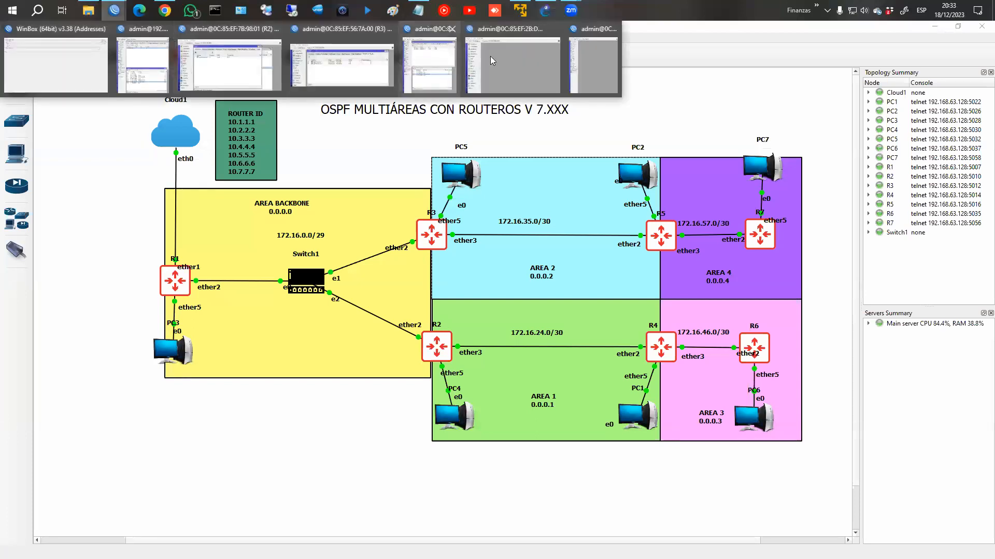
left_click(607, 68)
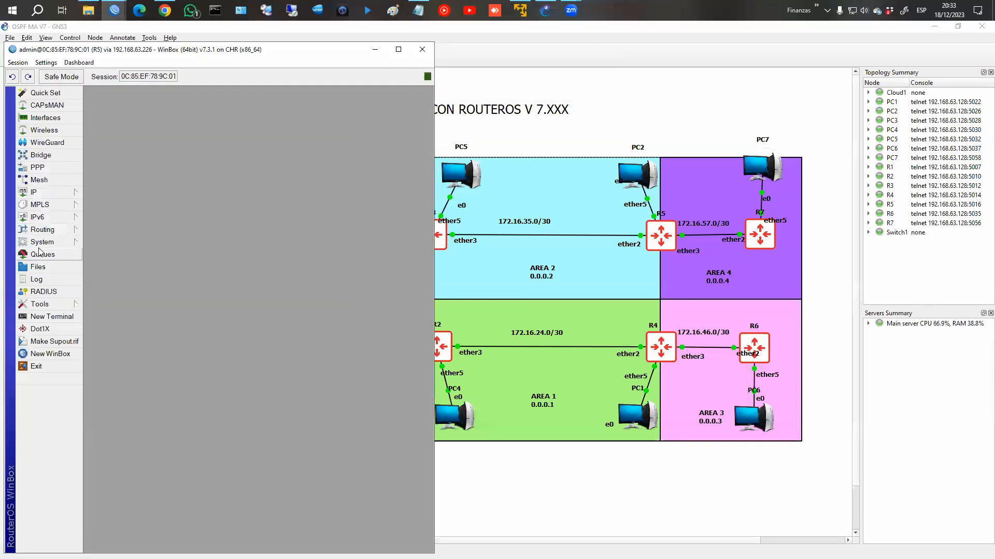
Step: Create the OSPF version 2 instance ospf-instance-1 on R5 in VRF main with router ID id-1
left_click(36, 229)
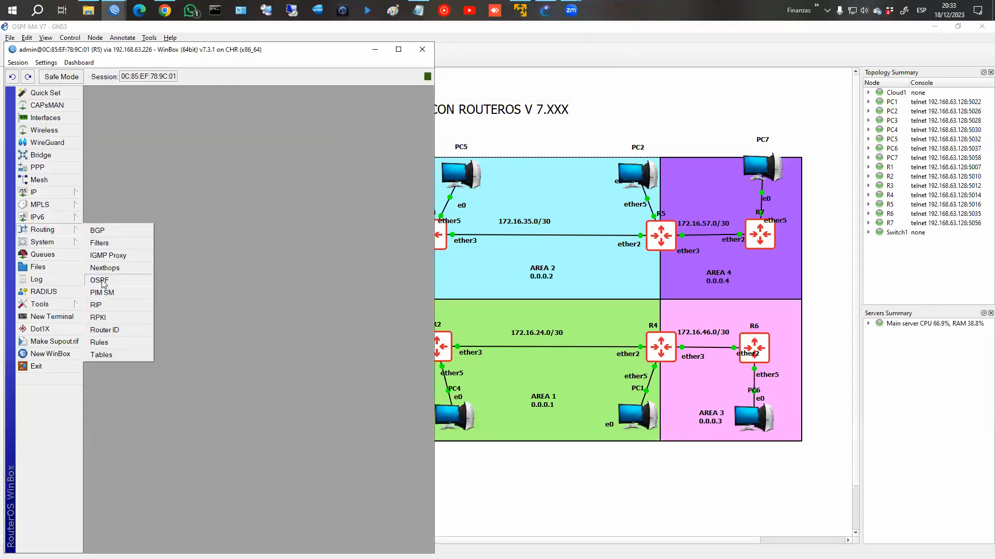
left_click(117, 278)
left_click(92, 125)
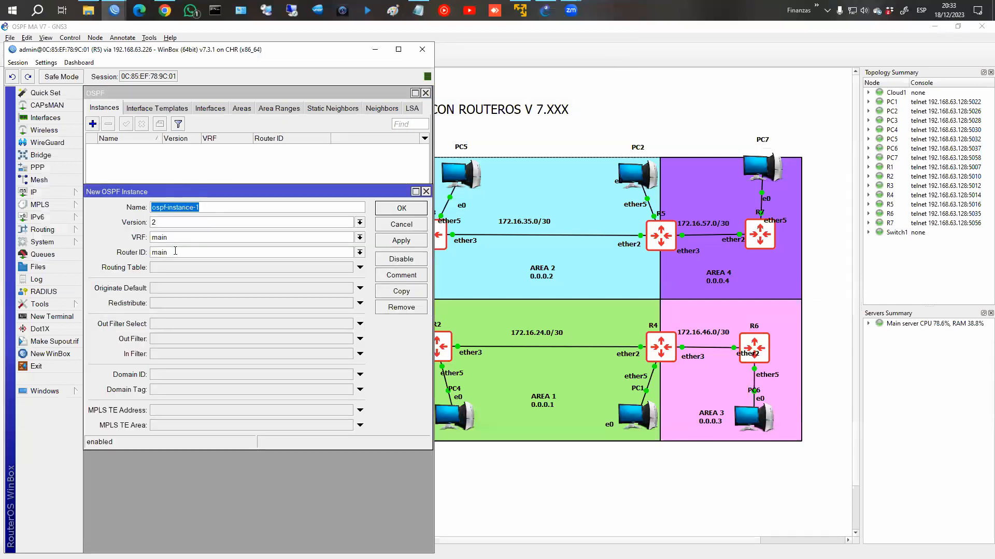
left_click(359, 251)
left_click(290, 264)
left_click(419, 209)
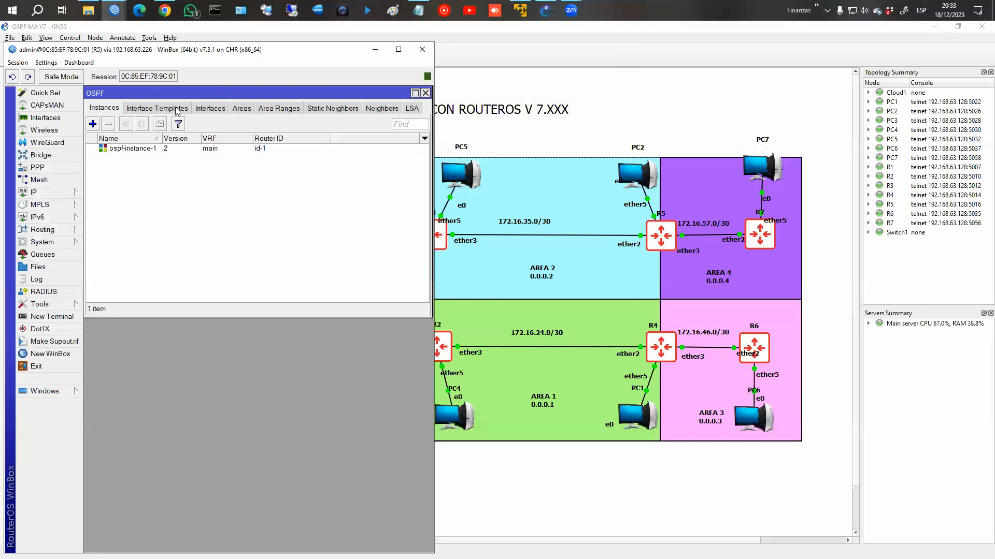
Step: Add the OSPF area ospf-area-2 with area ID 0.0.0.2 to ospf-instance-1 on R5
left_click(241, 108)
left_click(92, 125)
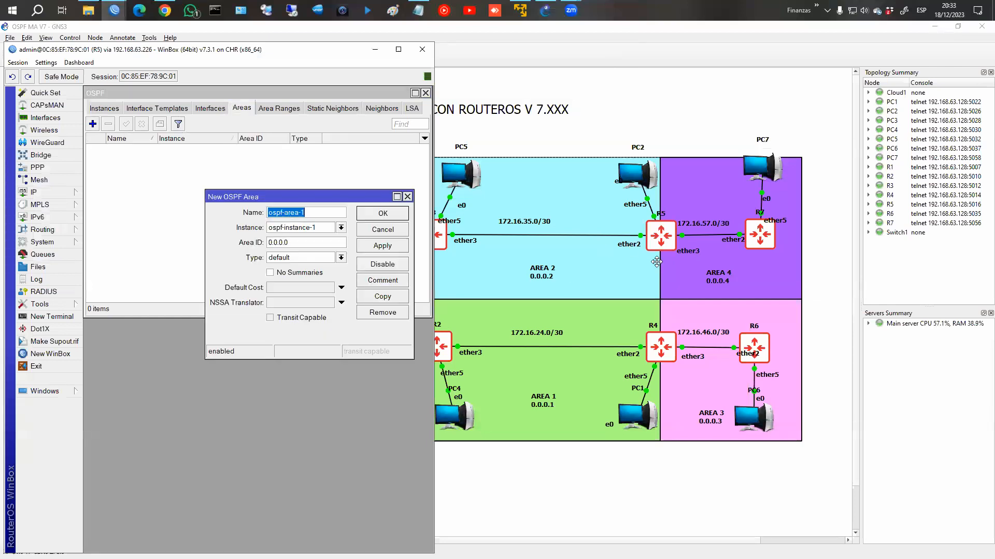
left_click(319, 217)
type("2")
key("Tab")
key("Tab")
type("0.0.0.2")
key("Return")
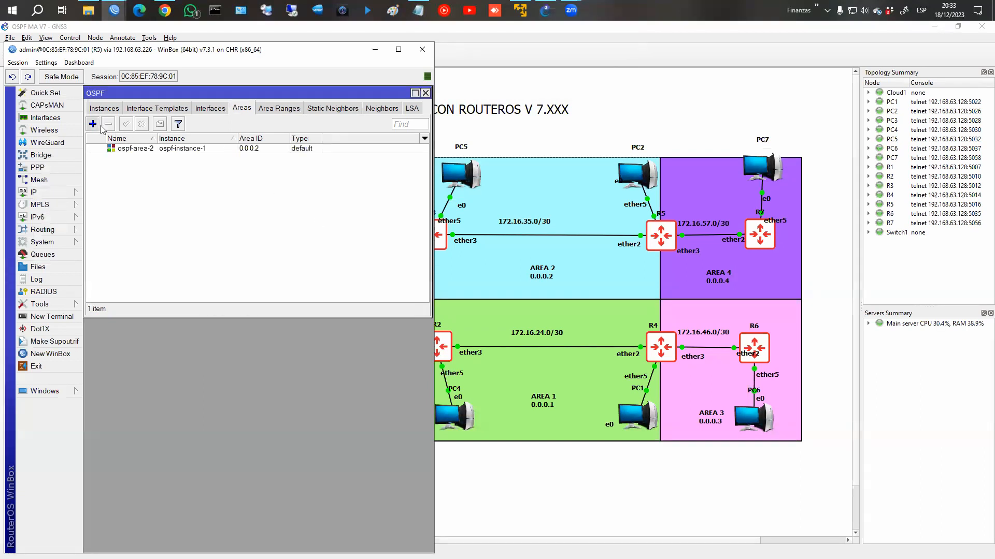
Step: Add the OSPF area ospf-area-4 with area ID 0.0.0.4 to ospf-instance-1 on R5
left_click(92, 124)
left_click(321, 211)
key("BackSpace")
type("4")
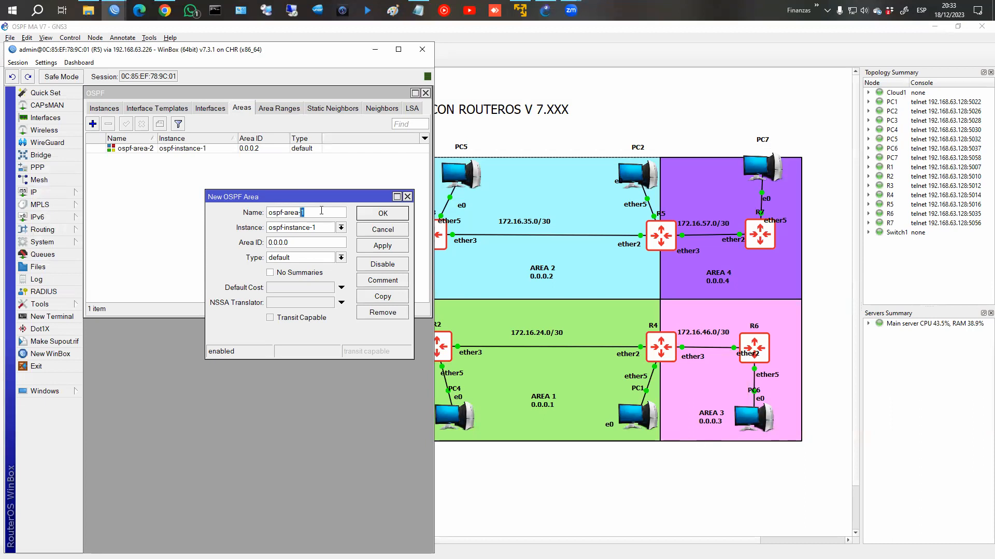
key("Tab")
key("Tab")
type("0.0.0.4")
key("Return")
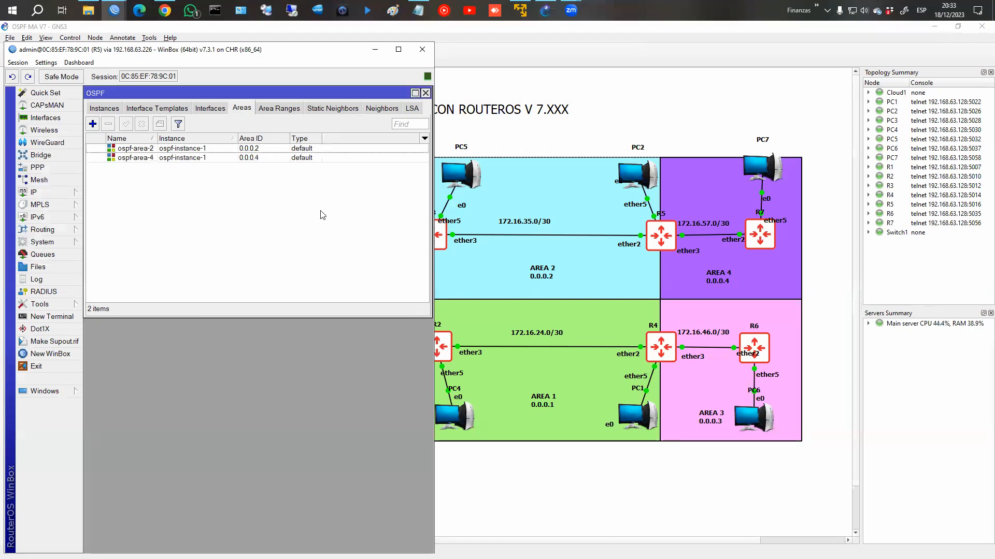
Step: Add an OSPF interface template on R5 for ether2 in ospf-area-2 with network type ptp
left_click(151, 108)
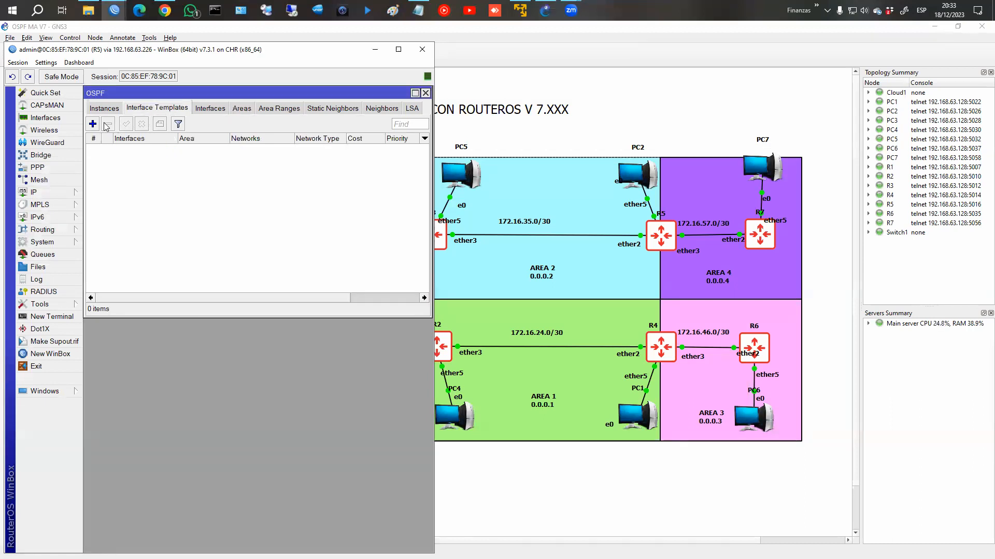
left_click(93, 124)
left_click(263, 178)
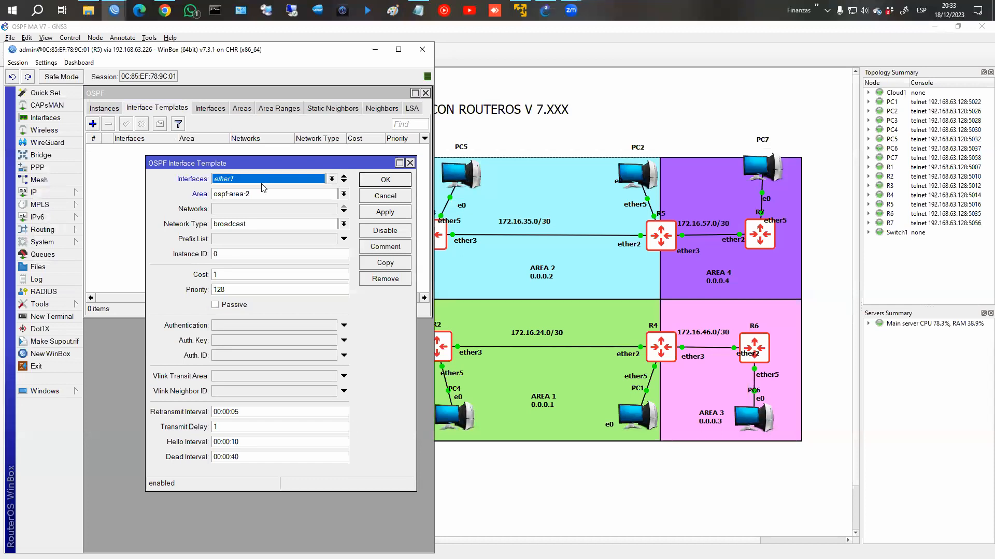
left_click(263, 179)
left_click(262, 201)
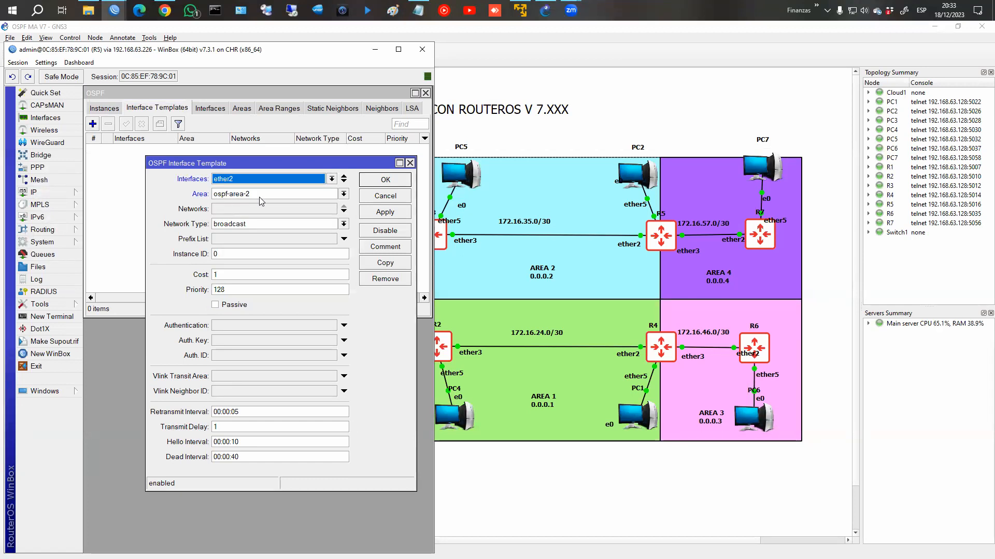
left_click(248, 228)
left_click(248, 263)
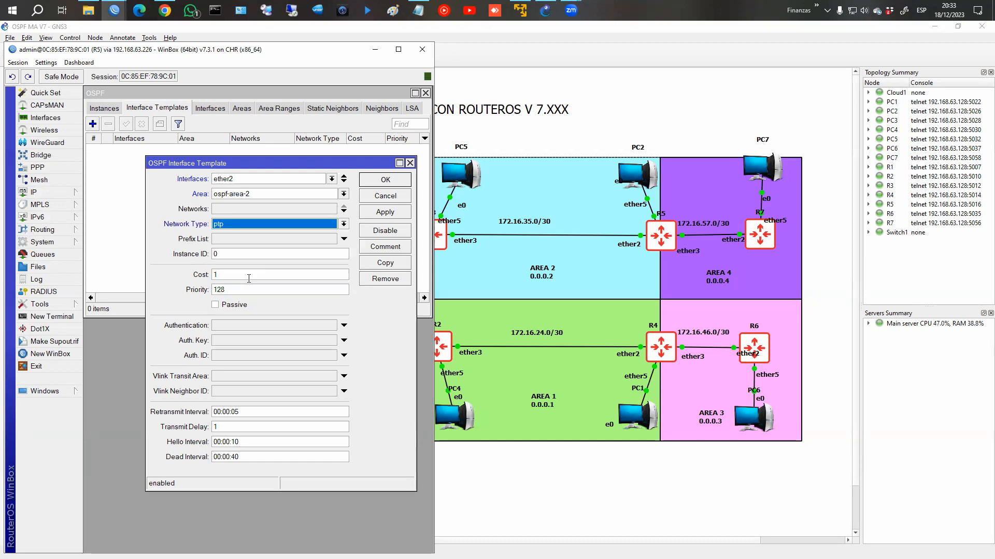
left_click(385, 180)
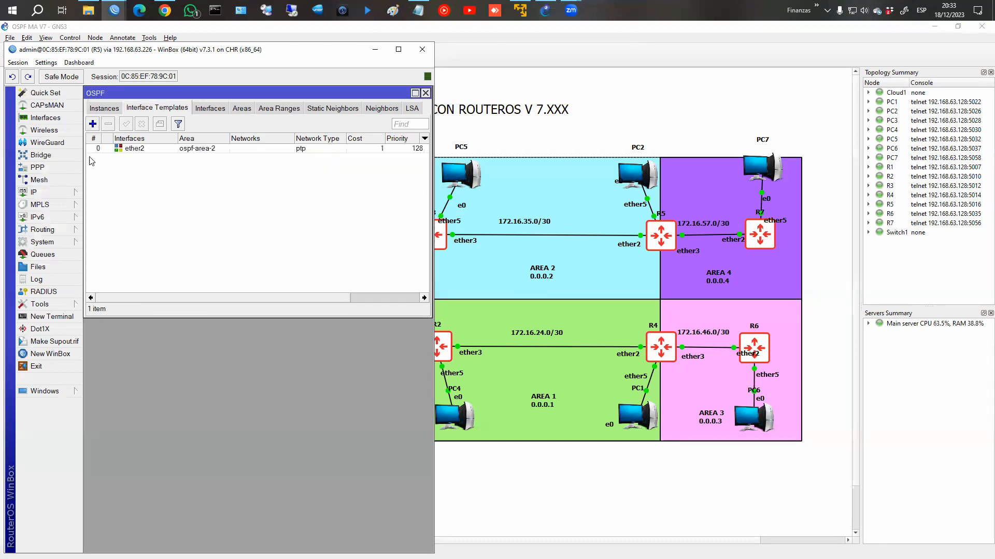
Step: Add an OSPF interface template on R5 for ether3 in ospf-area-4 with network type ptp
left_click(95, 126)
left_click(239, 180)
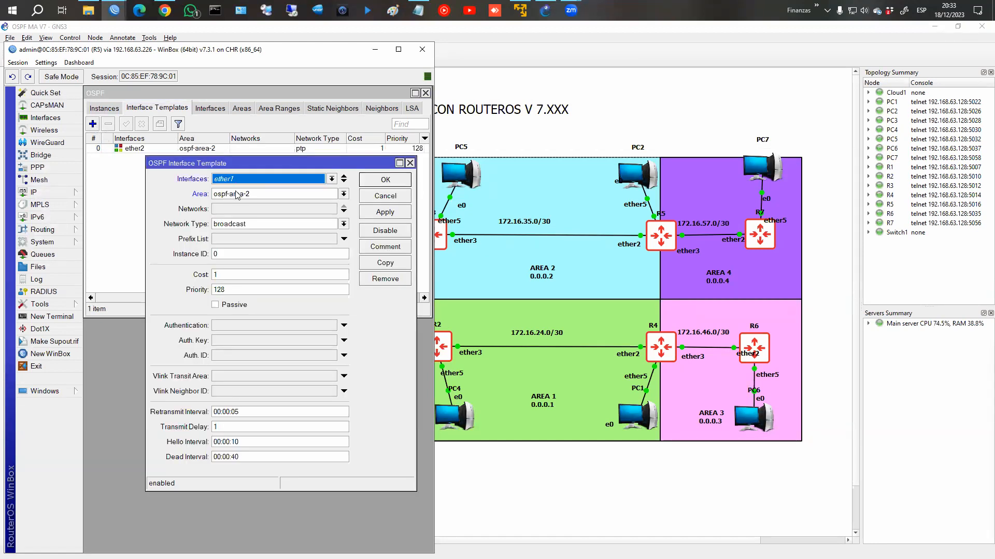
left_click(236, 223)
left_click(261, 213)
left_click(257, 224)
left_click(226, 269)
left_click(385, 180)
Step: Add a passive OSPF interface template on R5 for ether5 in ospf-area-2, keeping the broadcast network type
left_click(93, 124)
left_click(259, 182)
left_click(224, 217)
left_click(234, 197)
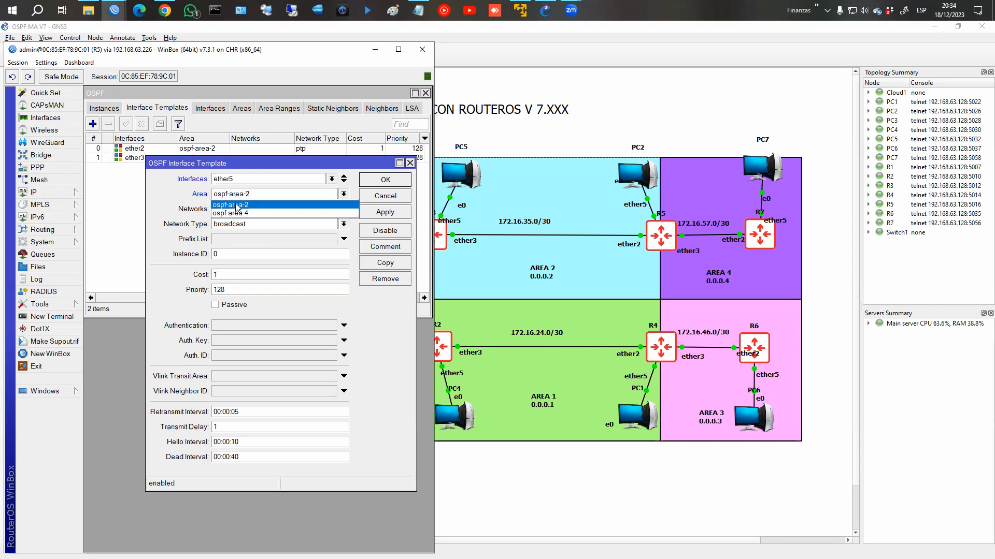
left_click(236, 206)
left_click(229, 306)
left_click(385, 180)
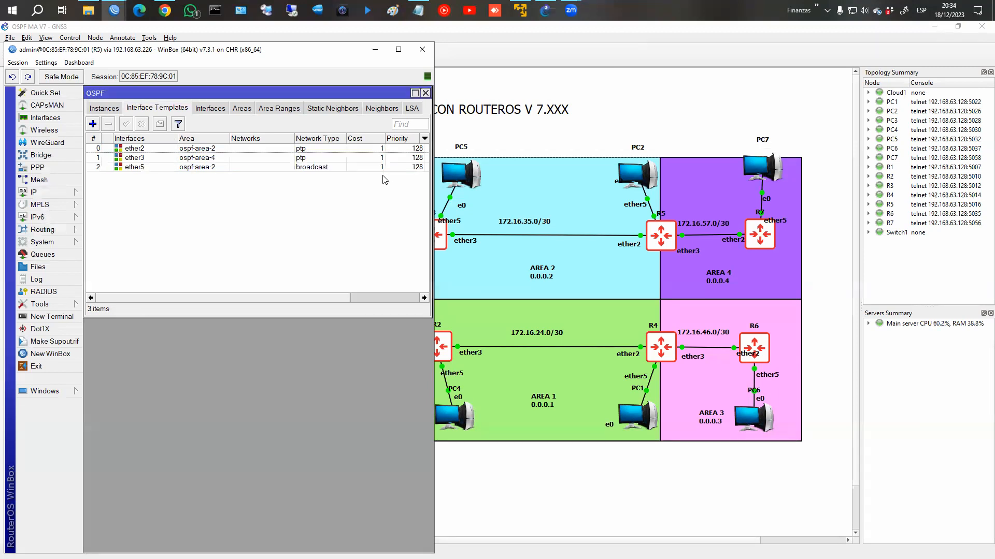
Step: Display R5's route list and select the 192.168.3.0/24 route to examine it
left_click(36, 193)
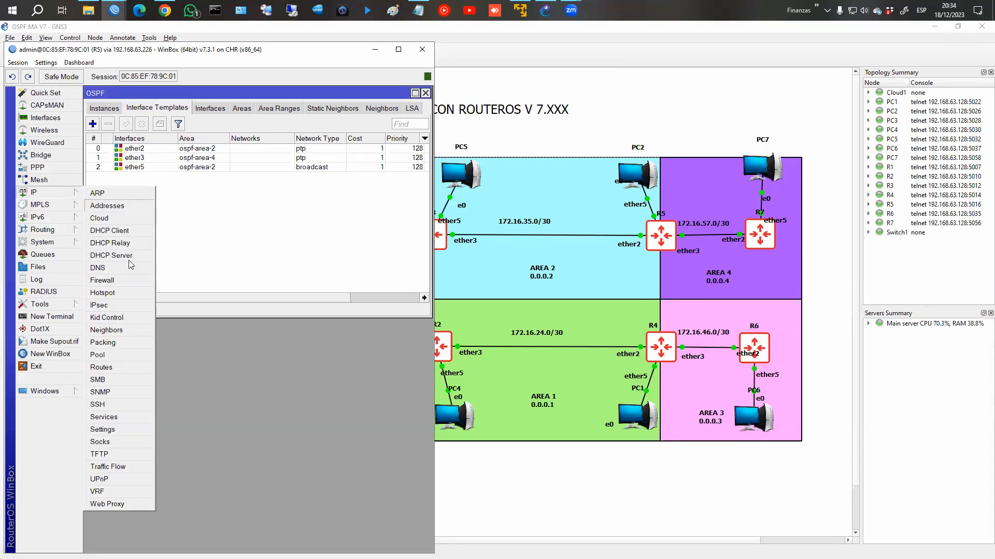
left_click(116, 366)
left_click(150, 388)
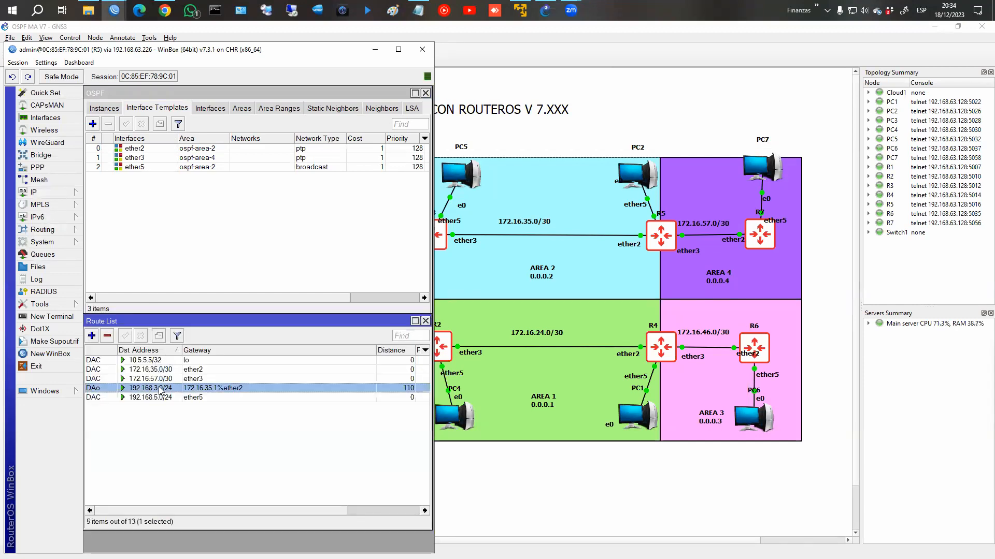
Step: Close R5's route list and OSPF windows, and end its WinBox session
left_click(426, 321)
left_click(426, 93)
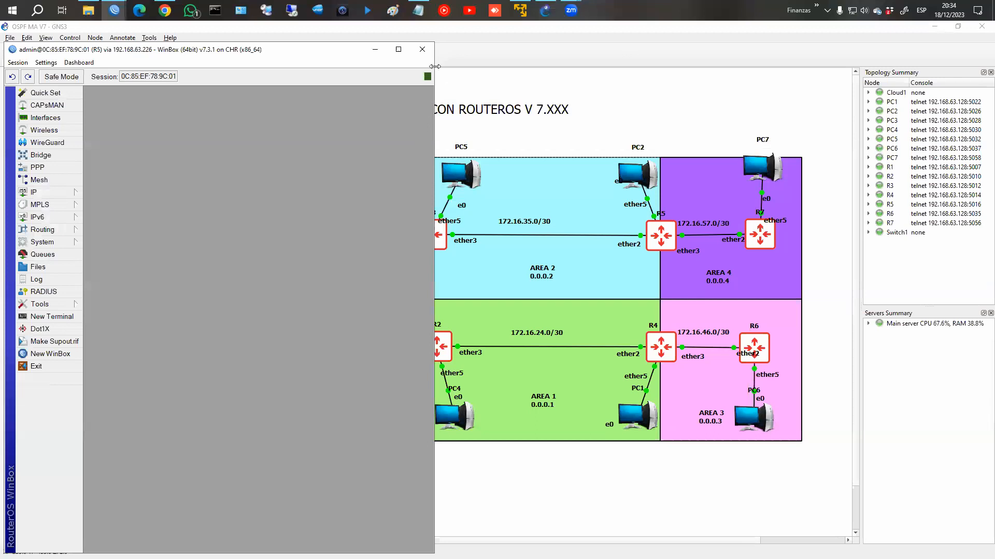
left_click(422, 49)
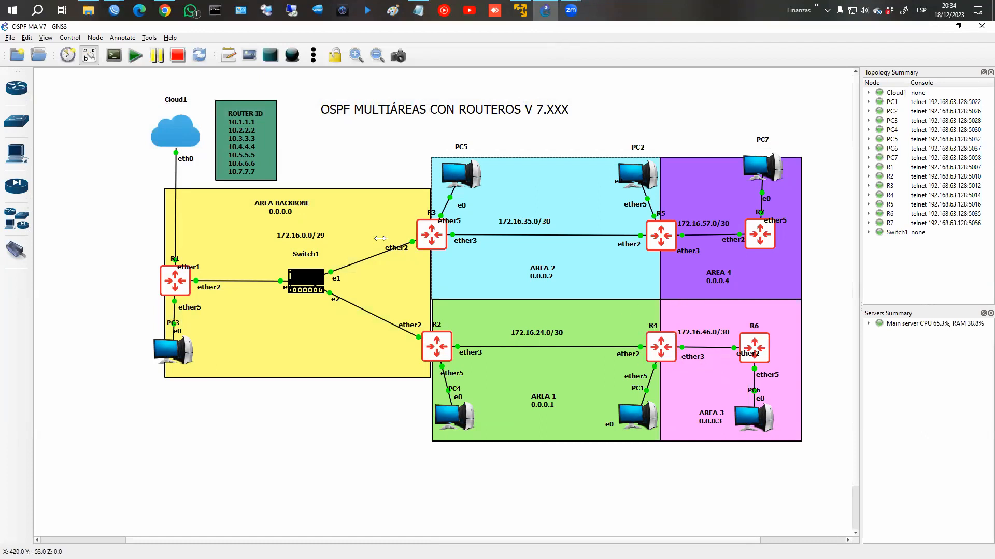
Step: Switch to R6's WinBox session and add an OSPF version 2 instance that uses router ID id-1
mouse_move(114, 10)
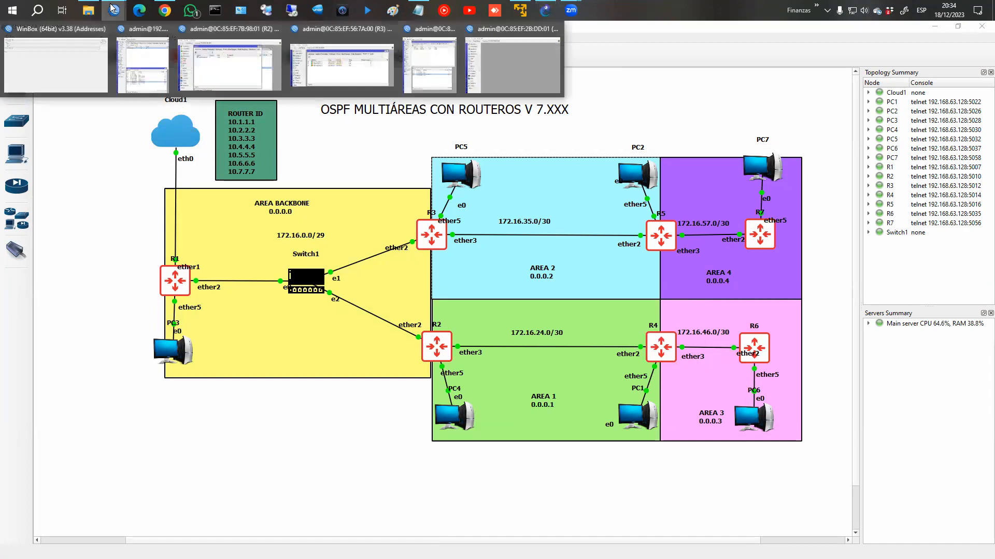
left_click(524, 88)
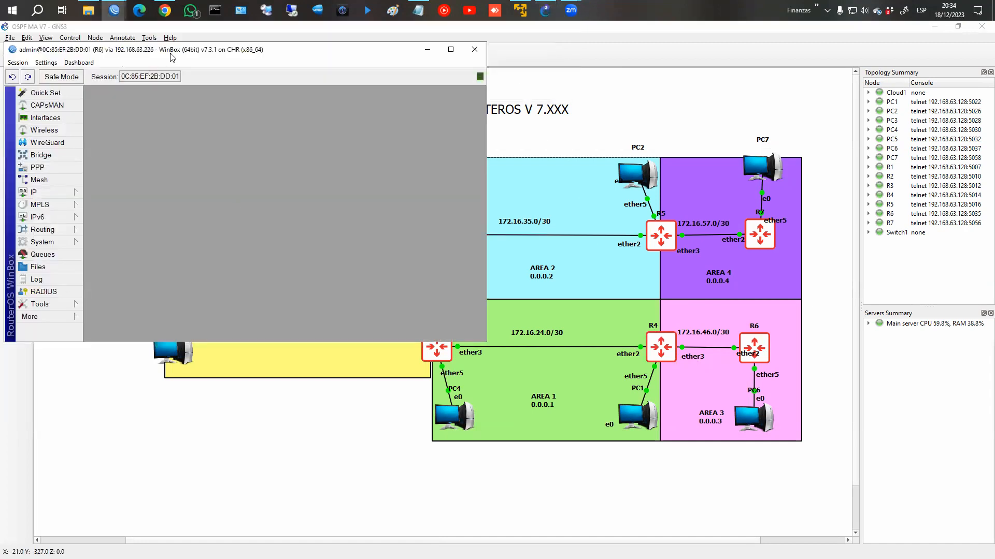
mouse_move(49, 229)
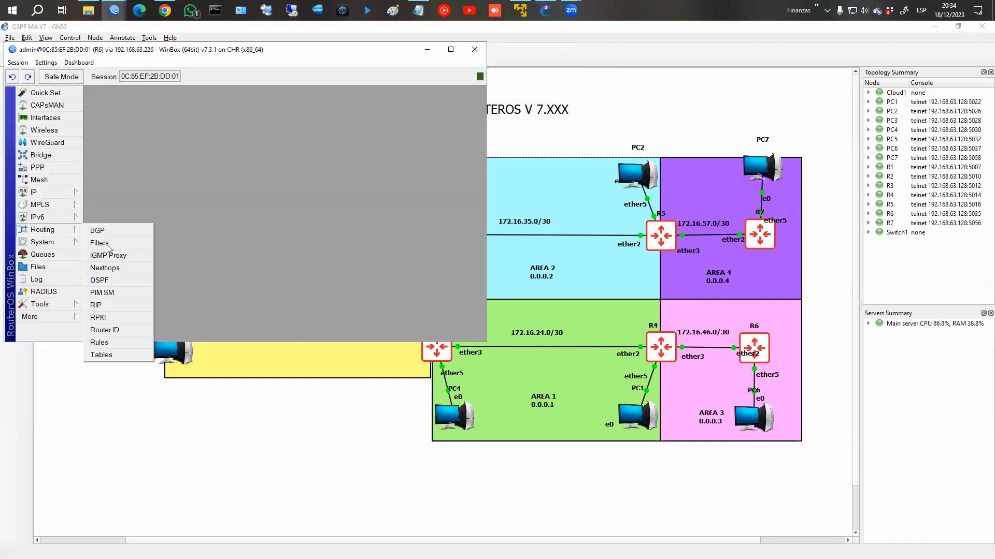
left_click(100, 281)
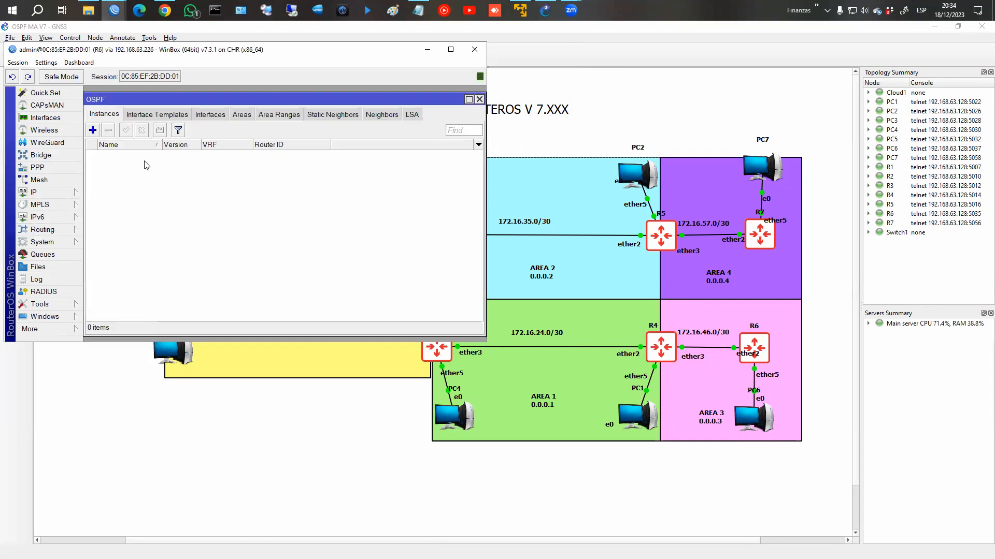
left_click(93, 130)
left_click(280, 155)
left_click(308, 153)
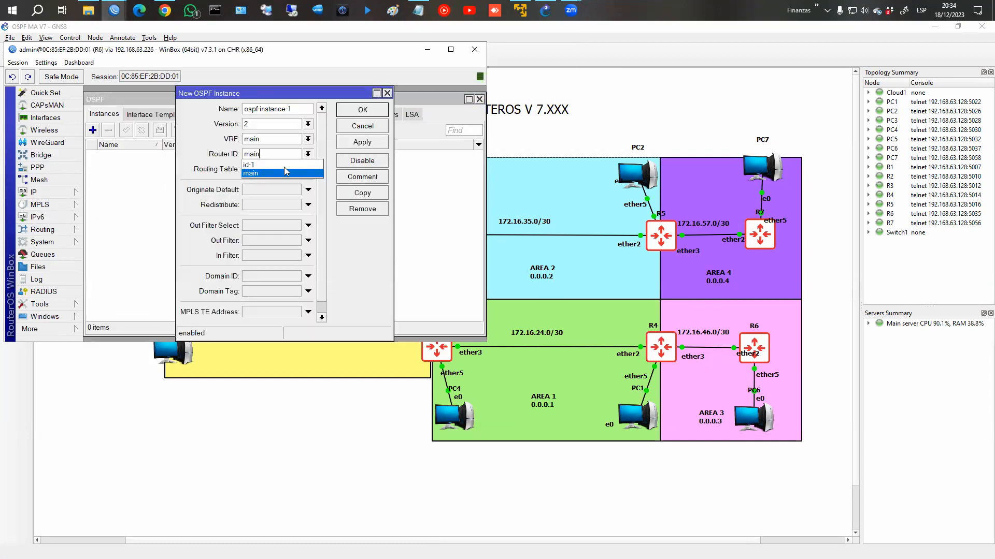
left_click(283, 165)
left_click(362, 110)
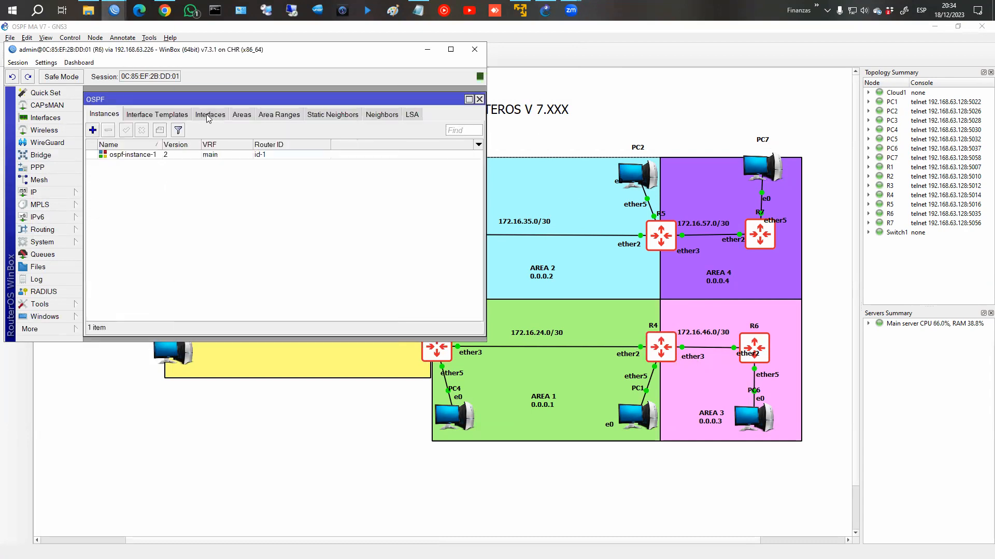
Step: Create the OSPF area ospf-area-3 on R6 with area ID 0.0.0.3 and the default type
left_click(242, 114)
left_click(93, 130)
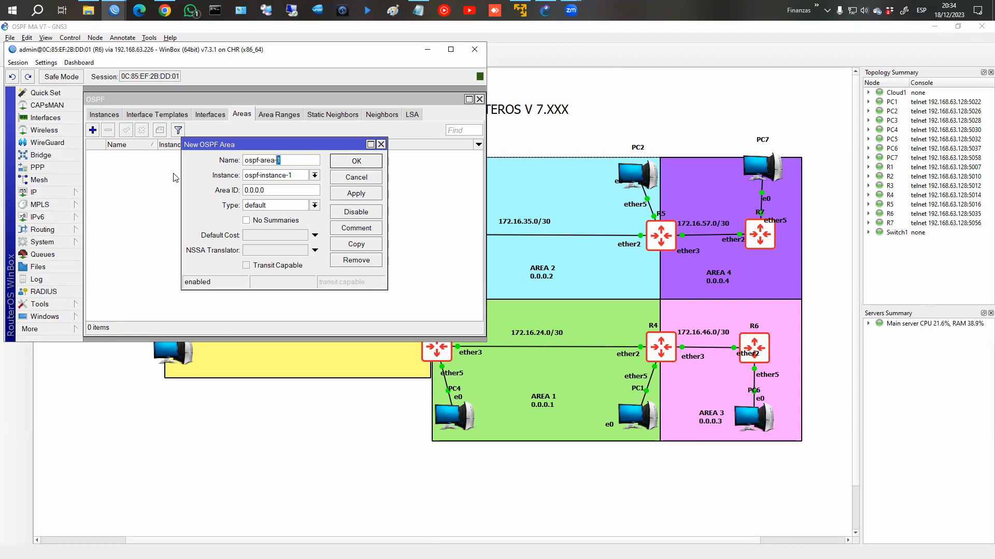
key("Tab")
key("Tab")
key("Return")
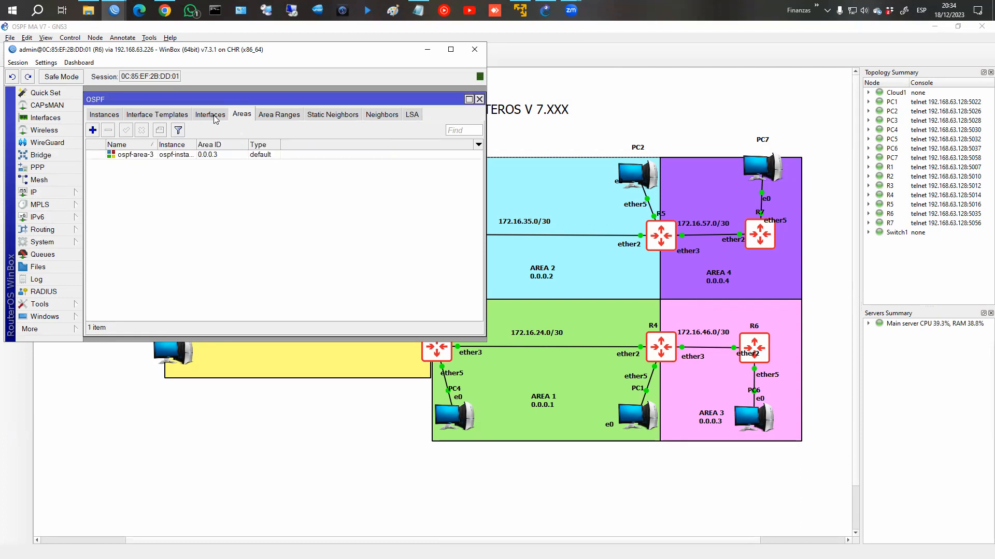
Step: Add an OSPF interface template on R6 for ether2 in ospf-area-3 with network type ptp
left_click(130, 119)
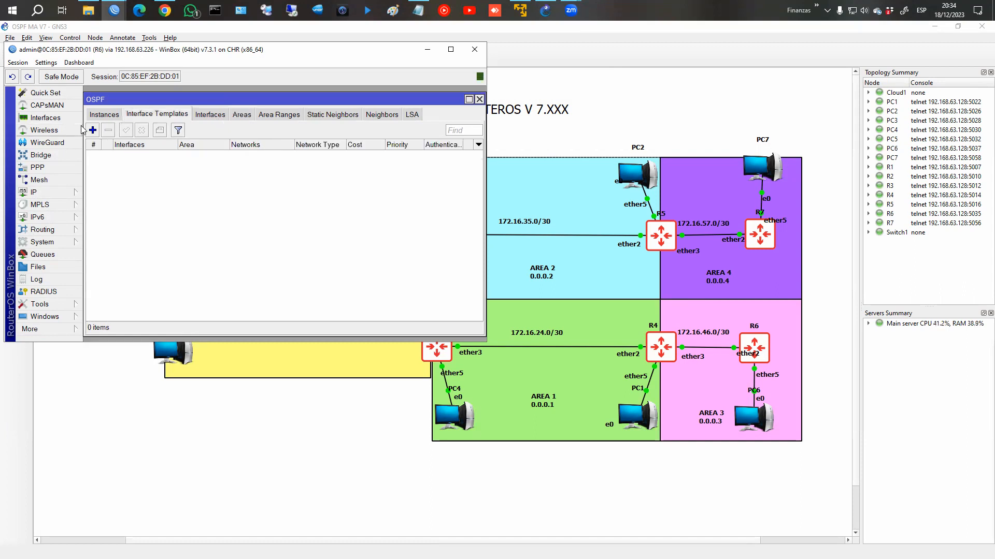
left_click(93, 130)
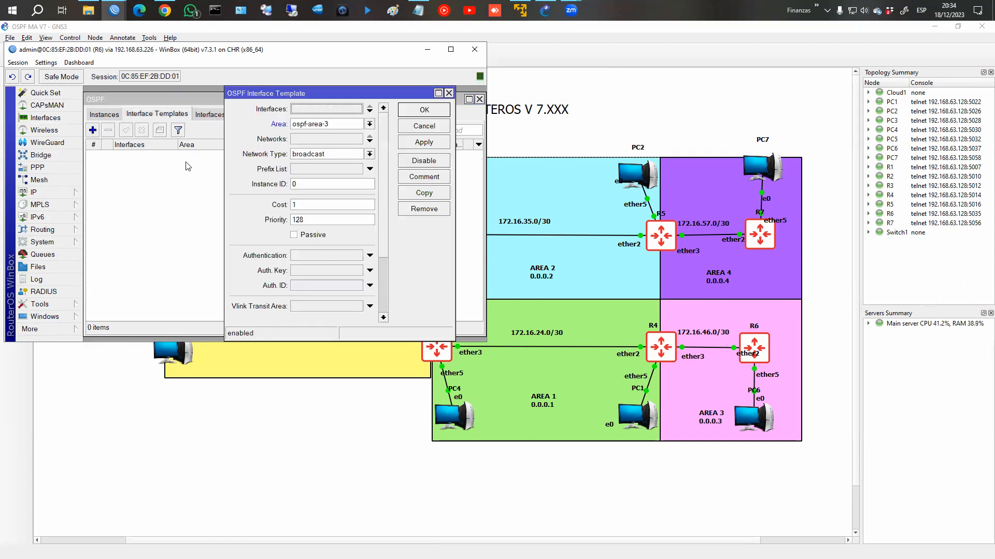
left_click(356, 110)
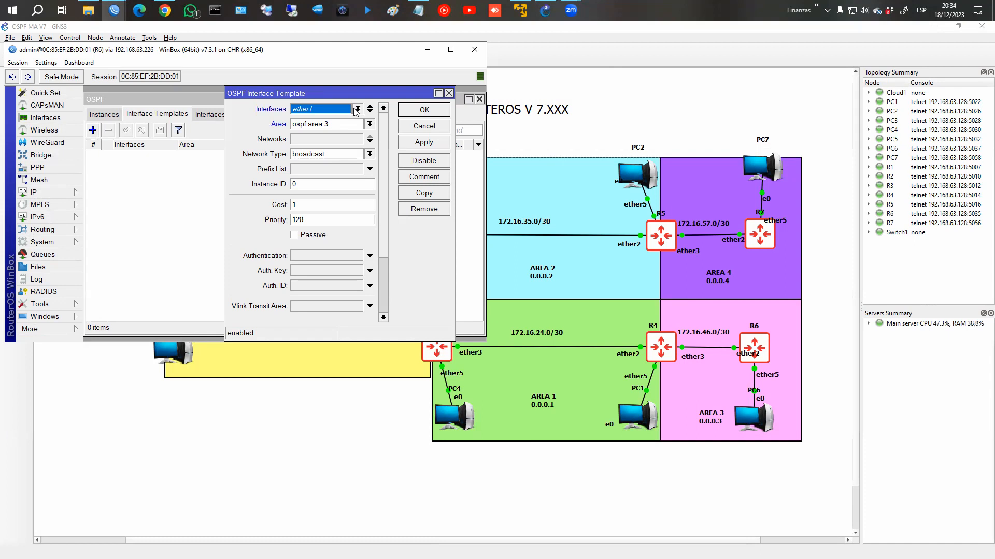
left_click(357, 110)
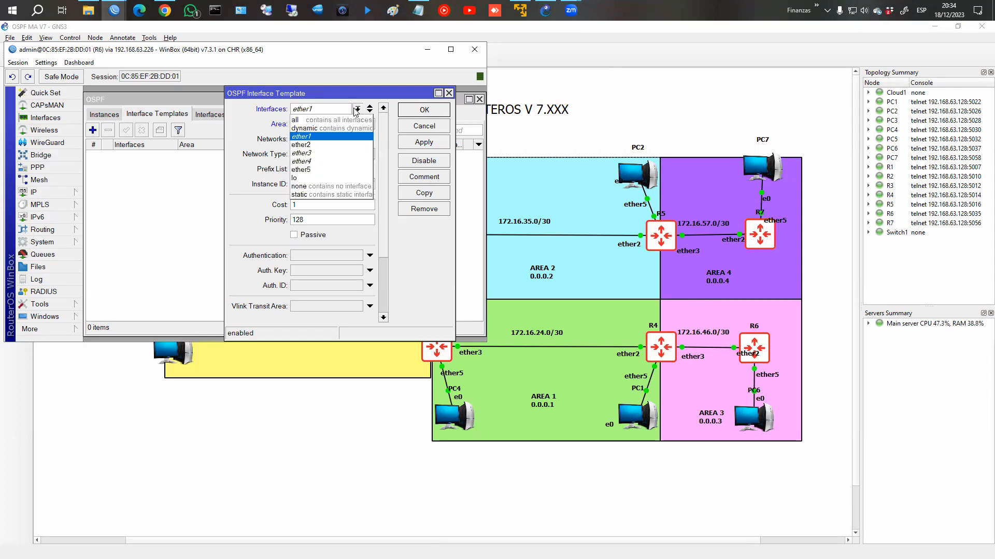
left_click(317, 144)
left_click(318, 127)
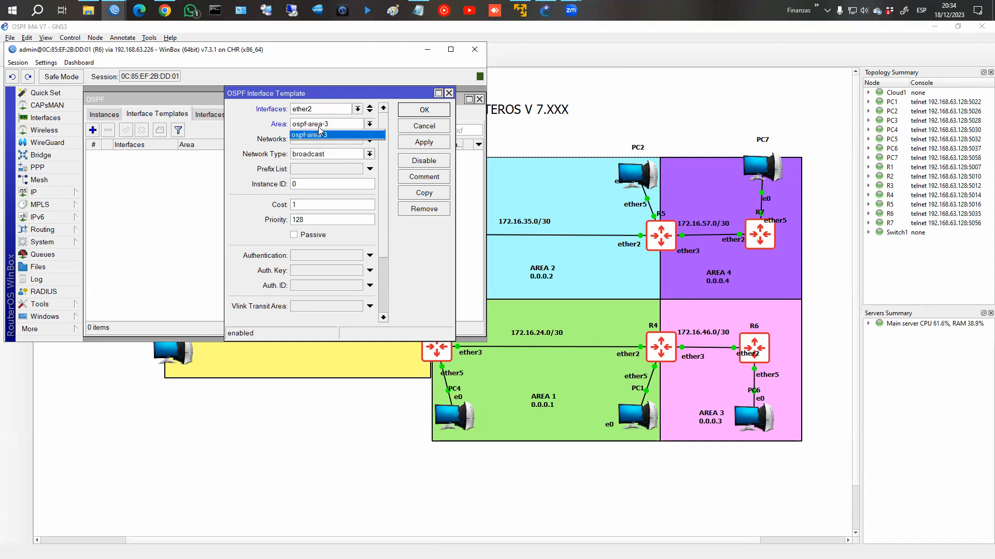
left_click(313, 153)
left_click(312, 198)
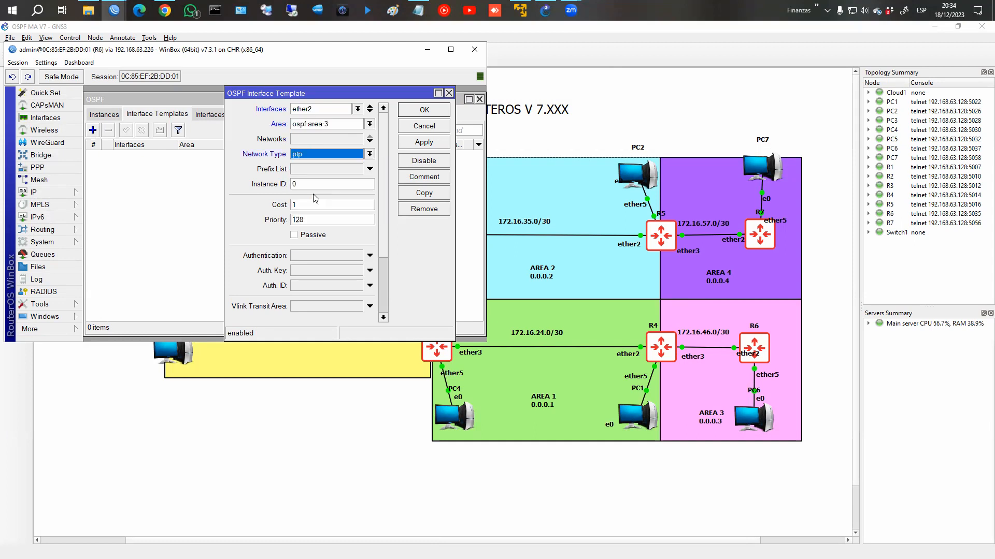
left_click(425, 111)
Step: Add a passive OSPF interface template on R6 for ether5 in ospf-area-3, keeping the broadcast network type
left_click(92, 130)
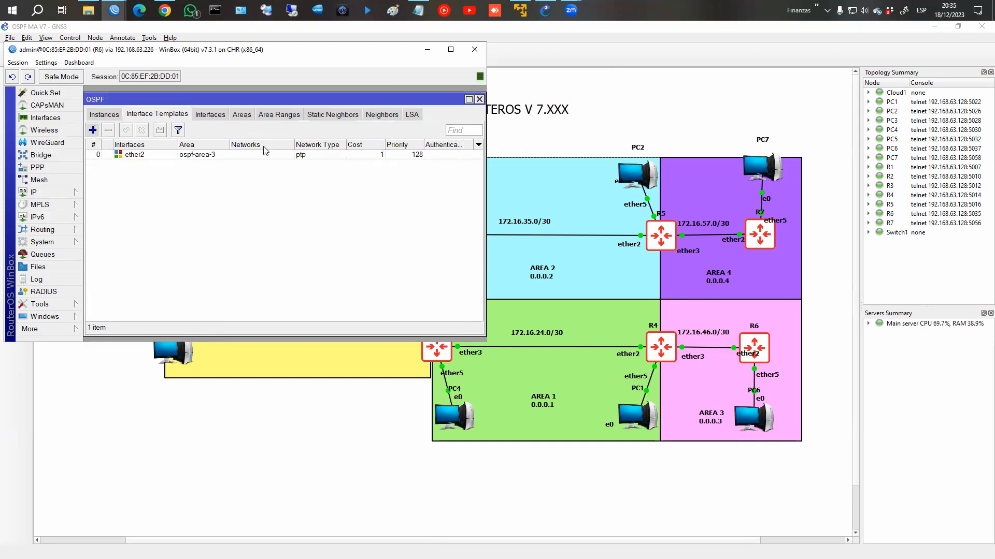
left_click(321, 109)
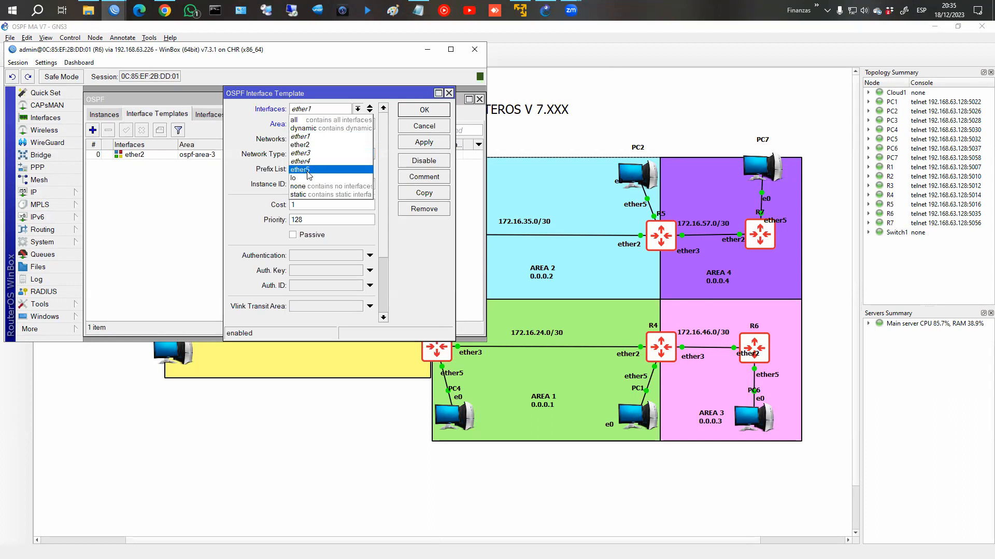
left_click(300, 169)
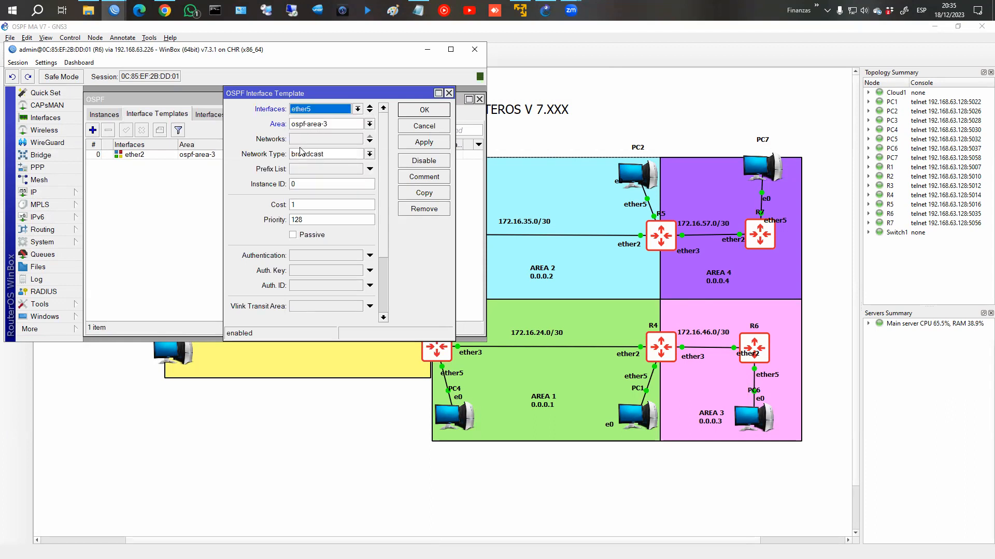
left_click(294, 235)
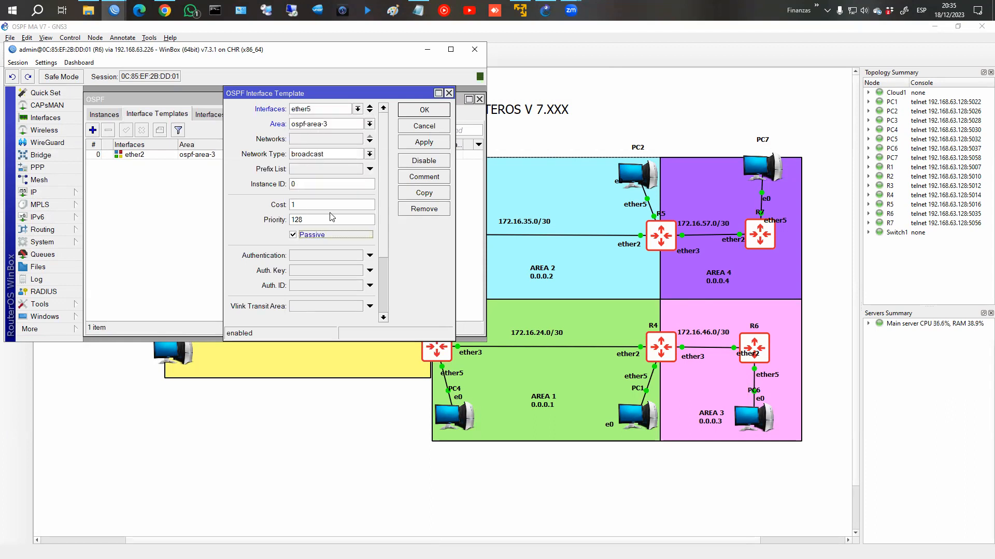
left_click(413, 110)
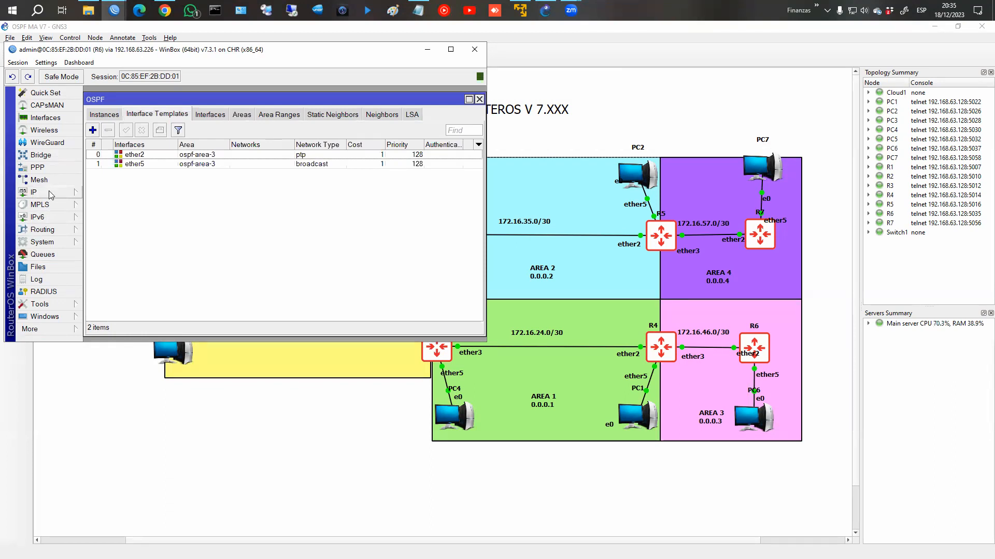
Step: Display R6's route list and select the 192.168.4.0/24 route to examine it
left_click(42, 230)
left_click(109, 367)
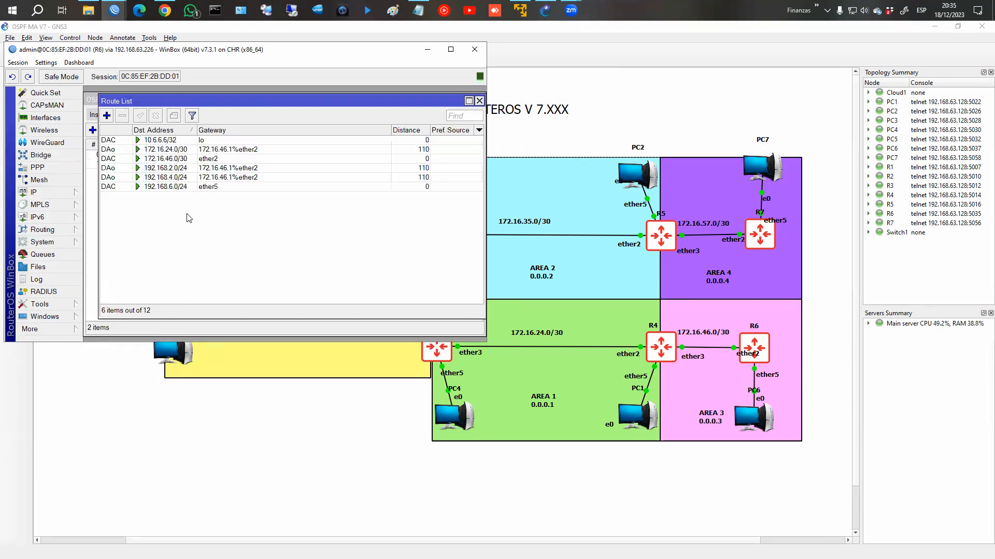
left_click(169, 177)
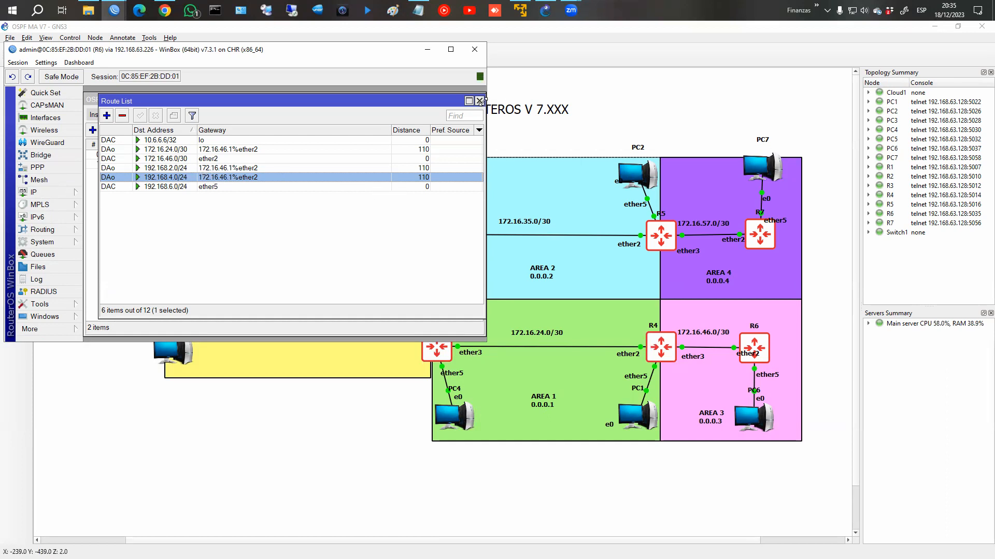
Step: Close R6's route list and OSPF windows, and end its WinBox session
left_click(479, 100)
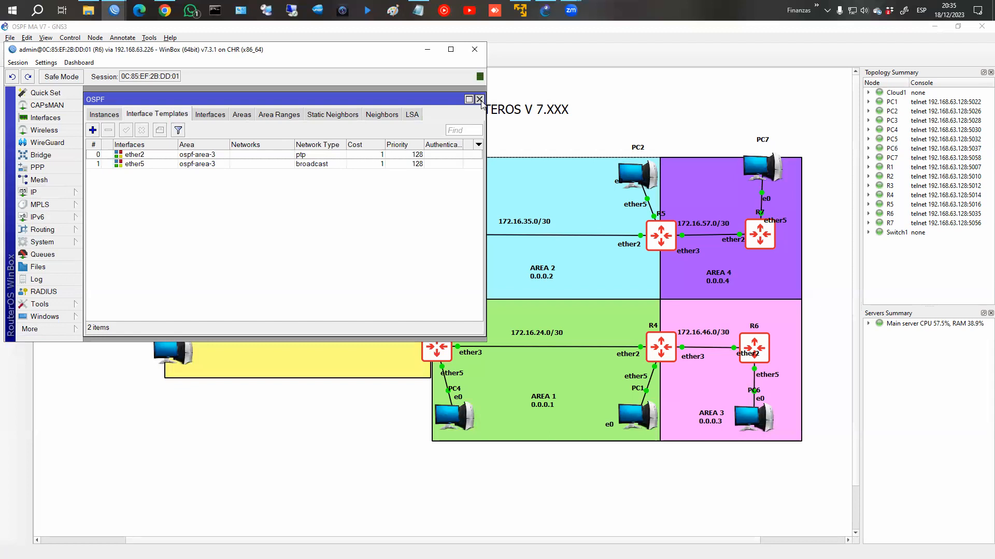
left_click(479, 100)
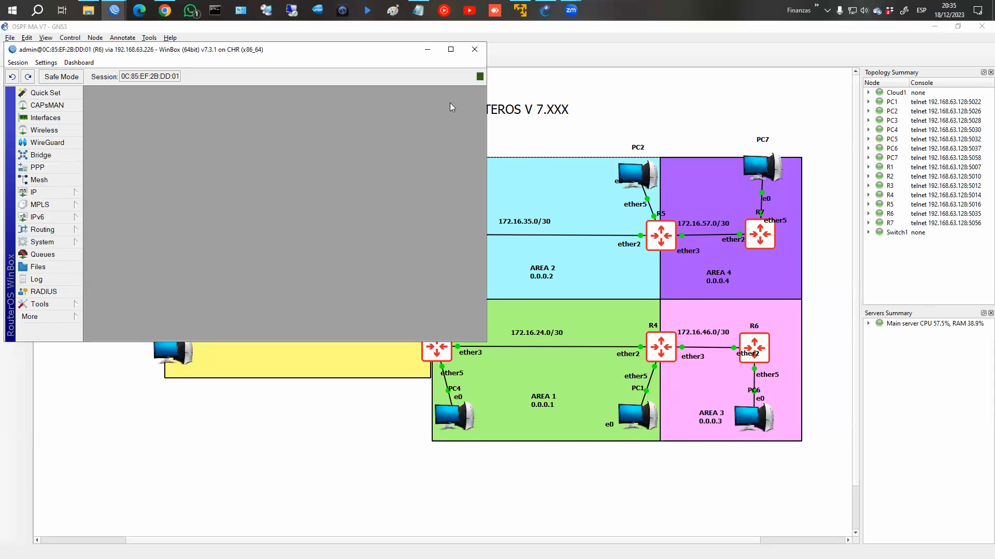
left_click(474, 49)
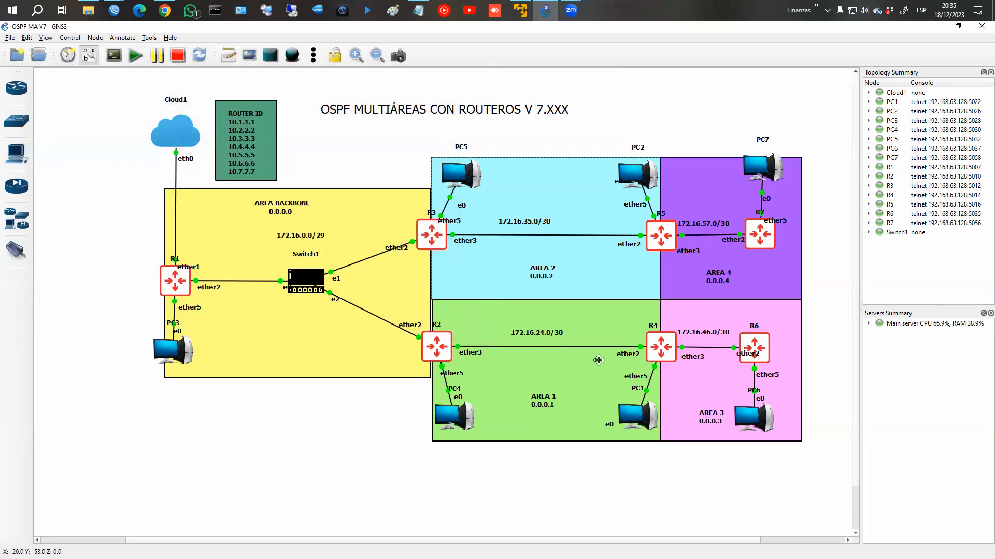
Step: Bring up R2's WinBox session, make it narrower and taller, and place its route list below the OSPF window
mouse_move(648, 357)
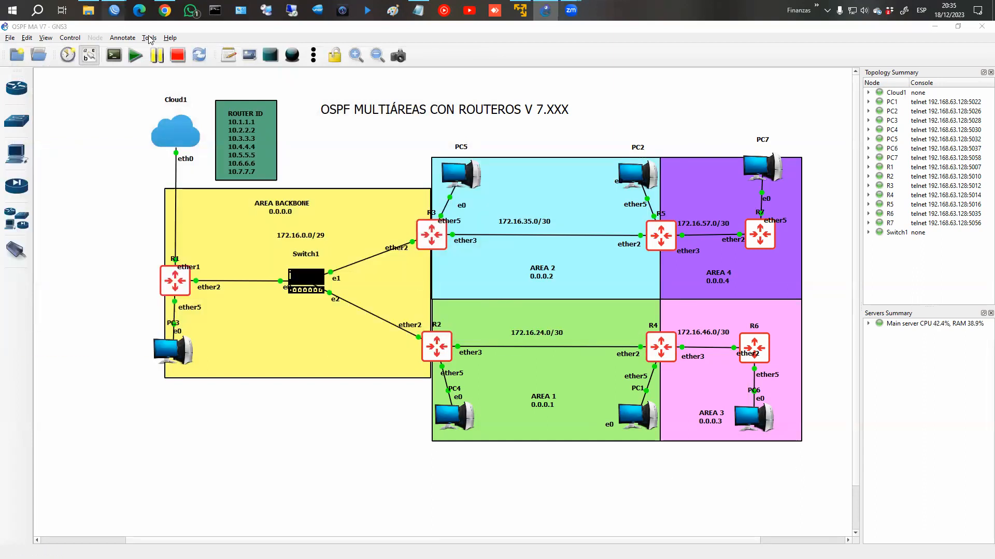
left_click(114, 10)
left_click(205, 65)
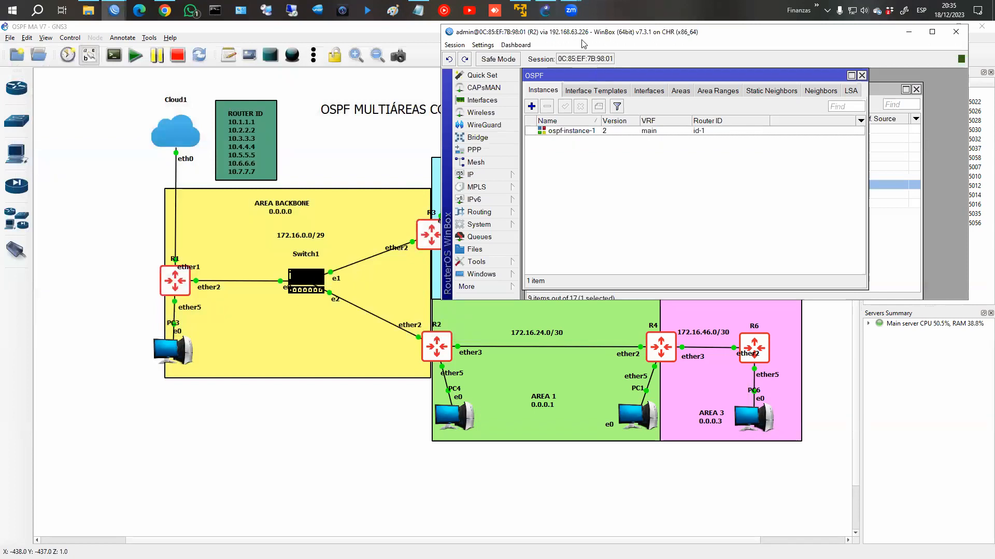
left_click_drag(583, 37, 167, 39)
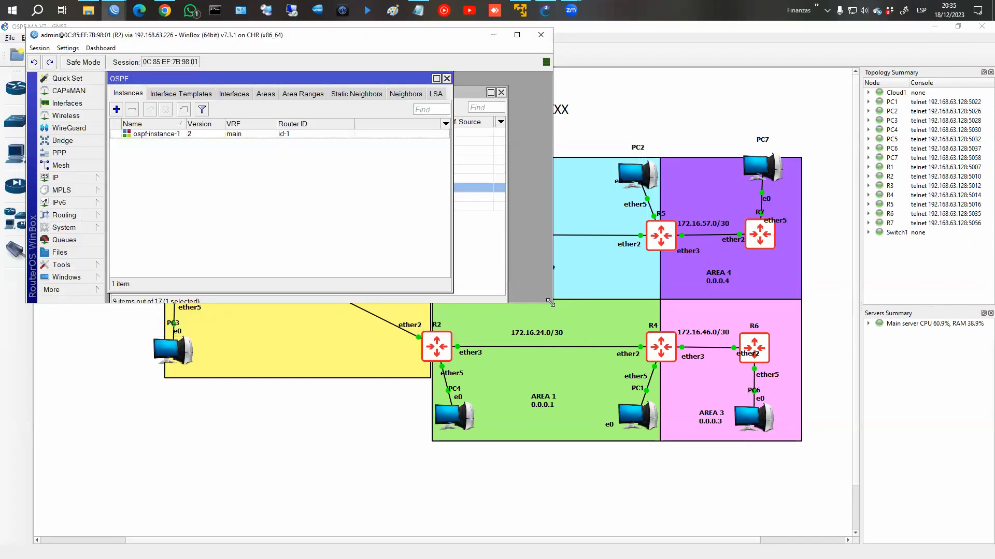
left_click_drag(550, 303, 455, 516)
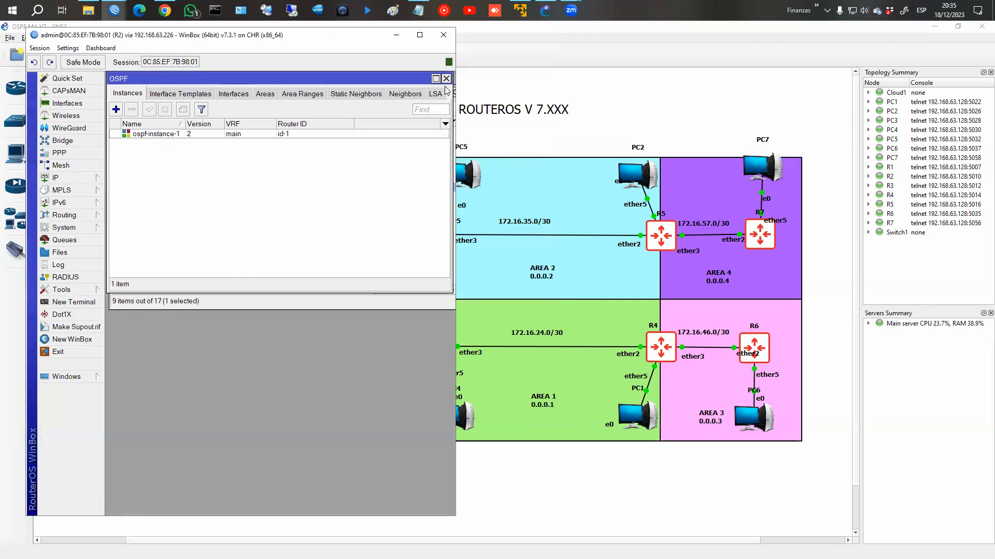
left_click(246, 306)
left_click_drag(256, 92, 260, 304)
Step: Bring up R4's WinBox session beside R2's and place its route list below the OSPF window
mouse_move(114, 10)
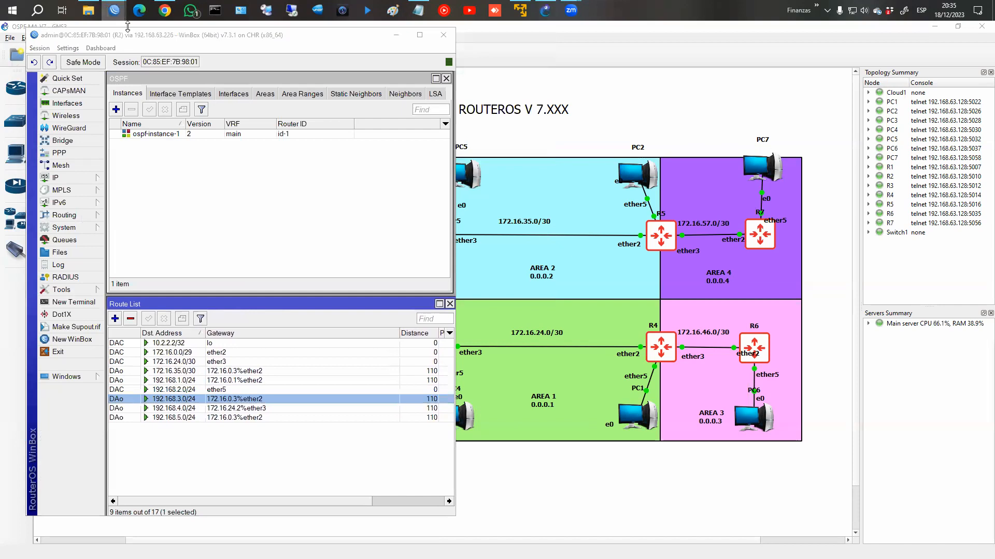
left_click(377, 63)
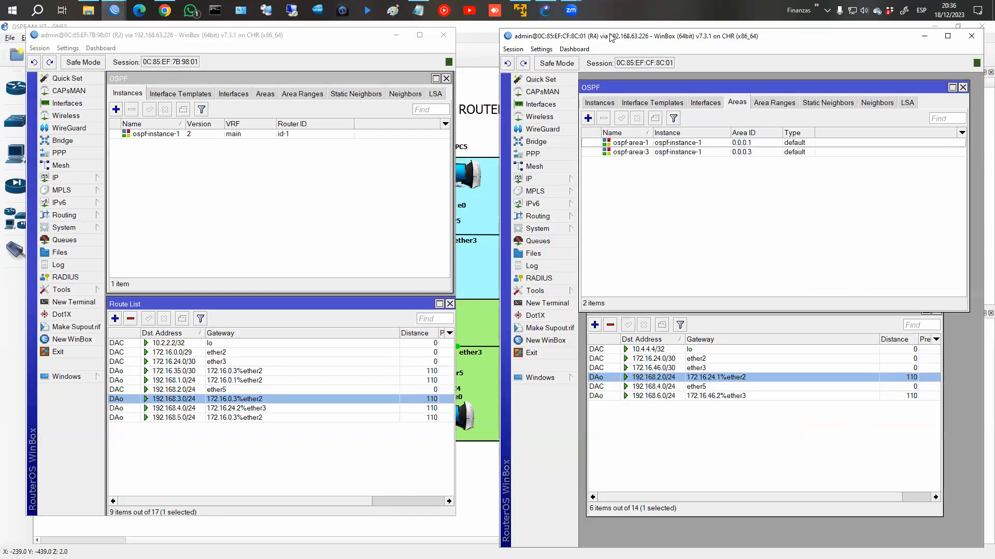
left_click_drag(611, 38, 586, 31)
left_click(845, 313)
left_click_drag(845, 314, 843, 332)
mouse_move(114, 10)
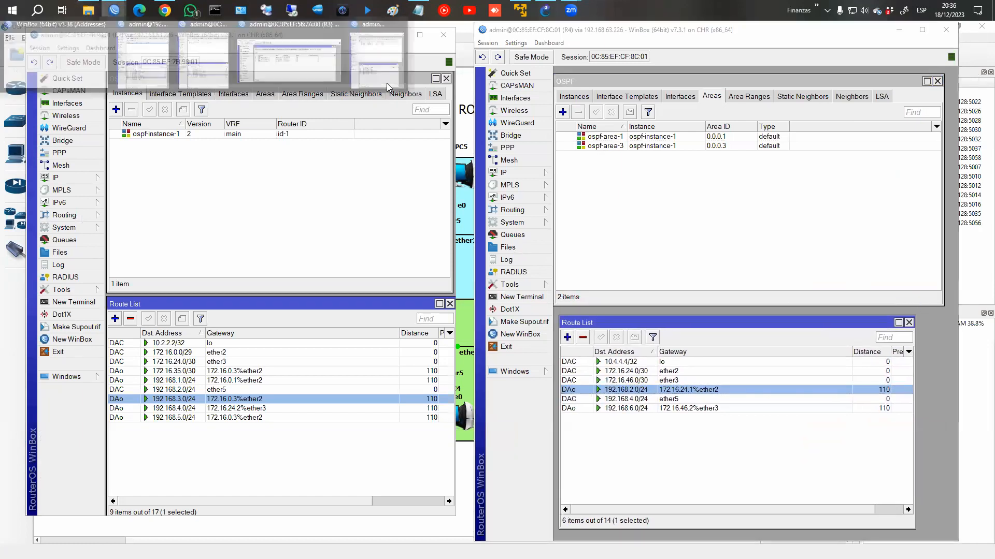
left_click(380, 65)
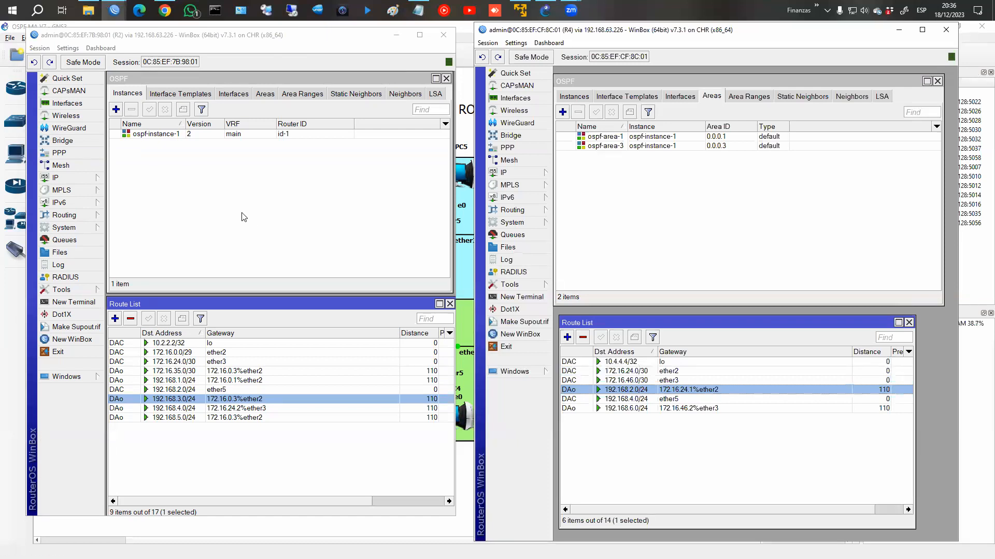
Step: Start a new OSPF interface template on R2 with area backbone and network type virtual link, and enlarge its window
left_click(179, 94)
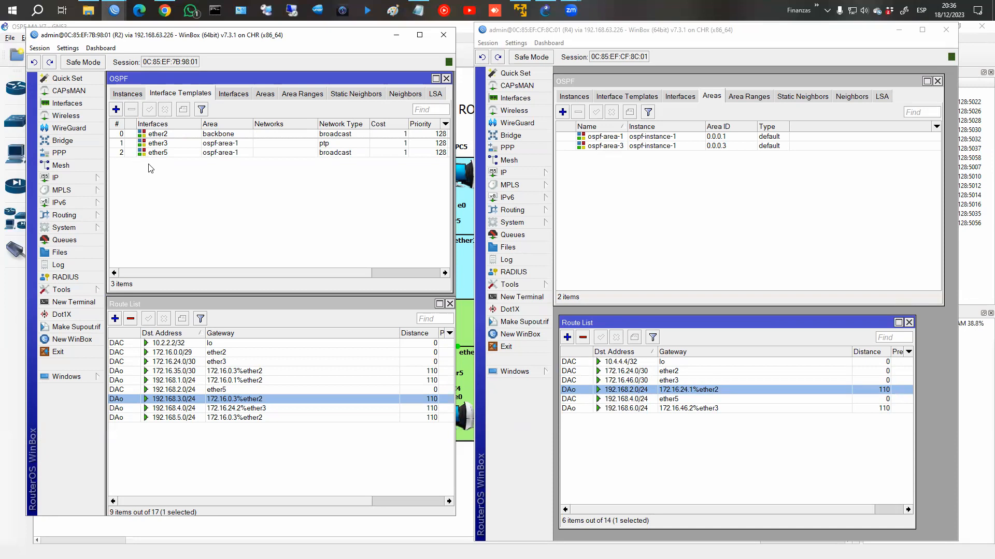
left_click(116, 110)
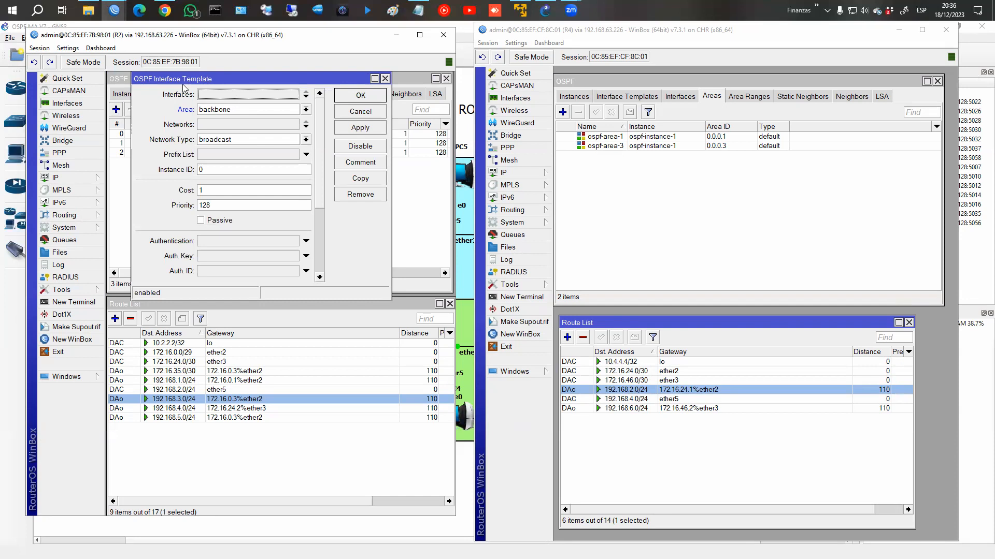
left_click(219, 110)
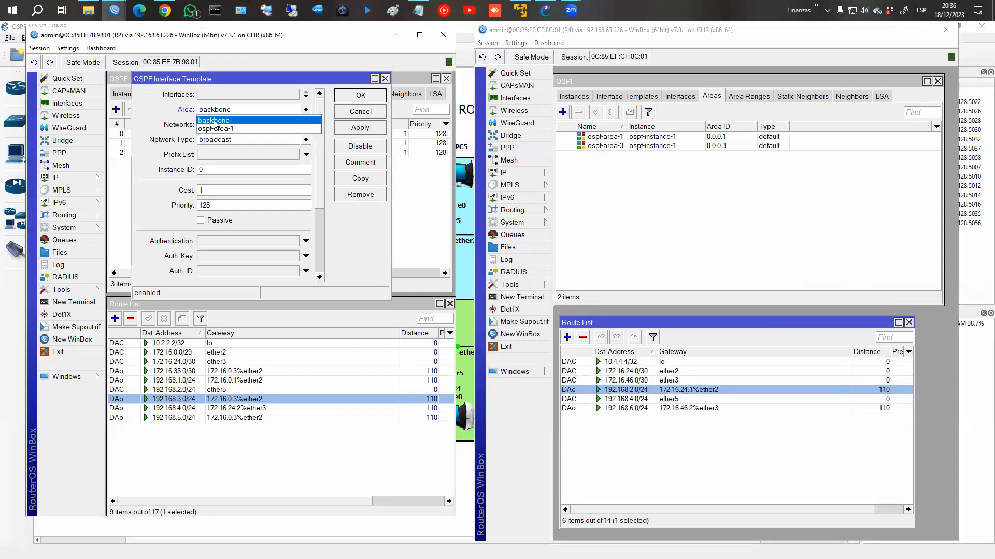
left_click(214, 121)
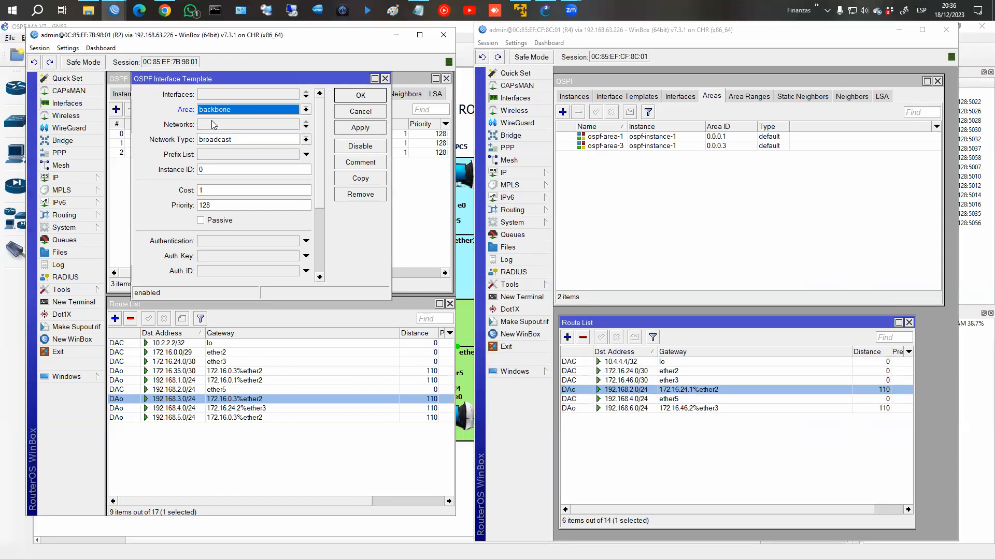
left_click(217, 142)
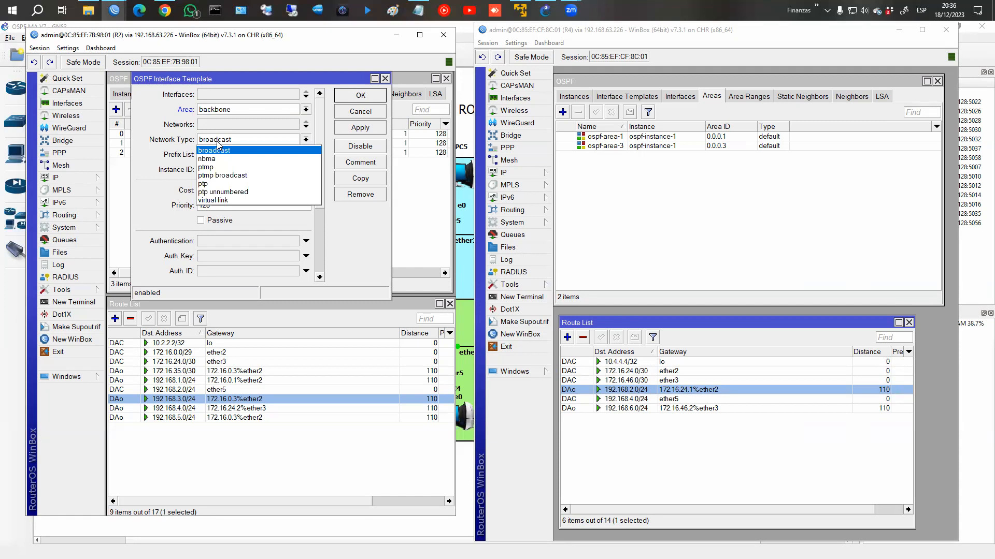
left_click(215, 201)
left_click_drag(275, 300, 267, 394)
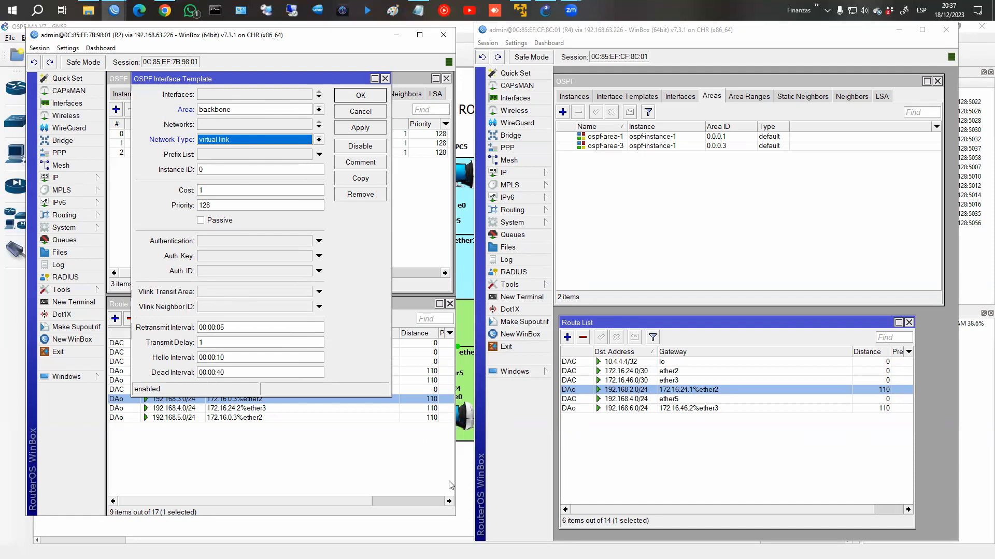
Step: Set R2's virtual link transit area to ospf-area-1 and its neighbor ID to 10.4.4.4, and save the template
left_click(463, 486)
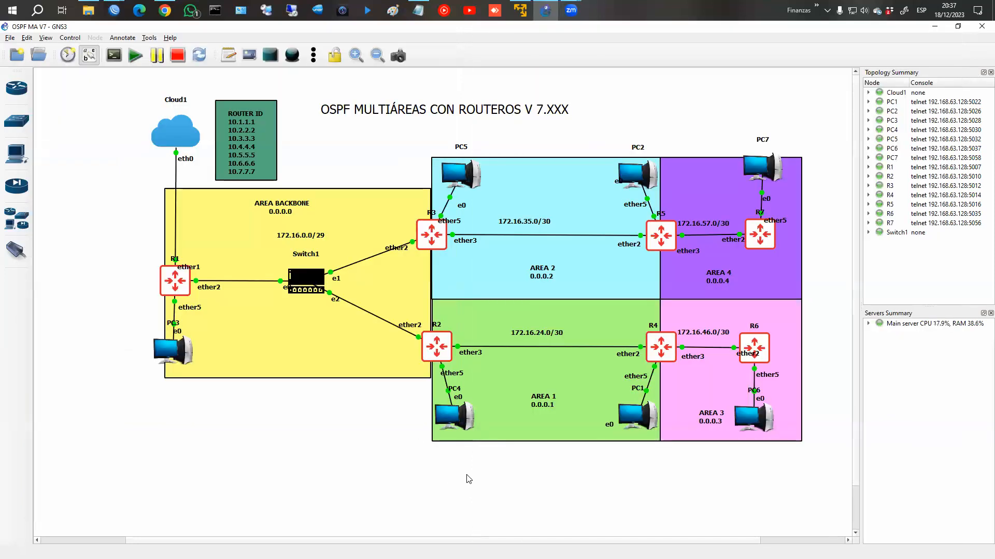
key("alt+Tab")
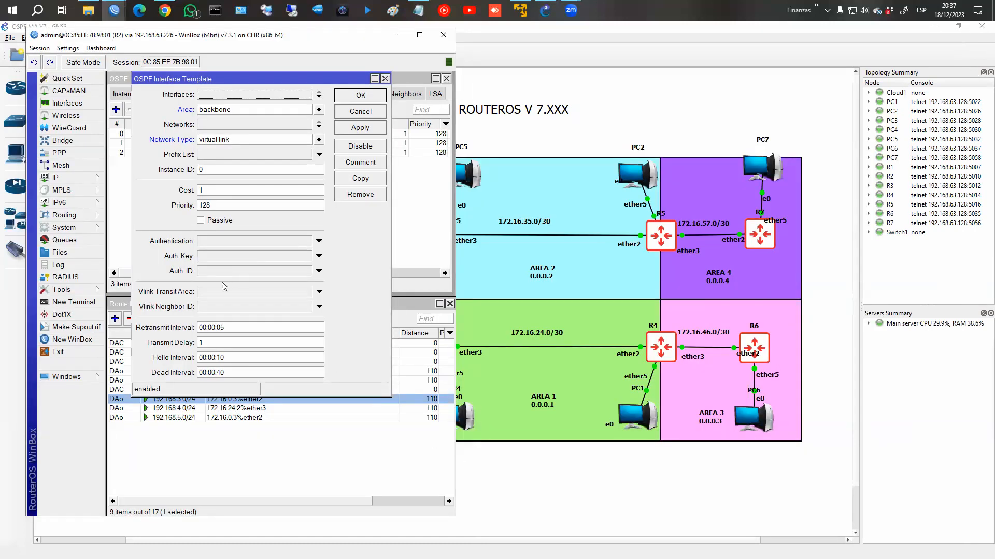
left_click(284, 294)
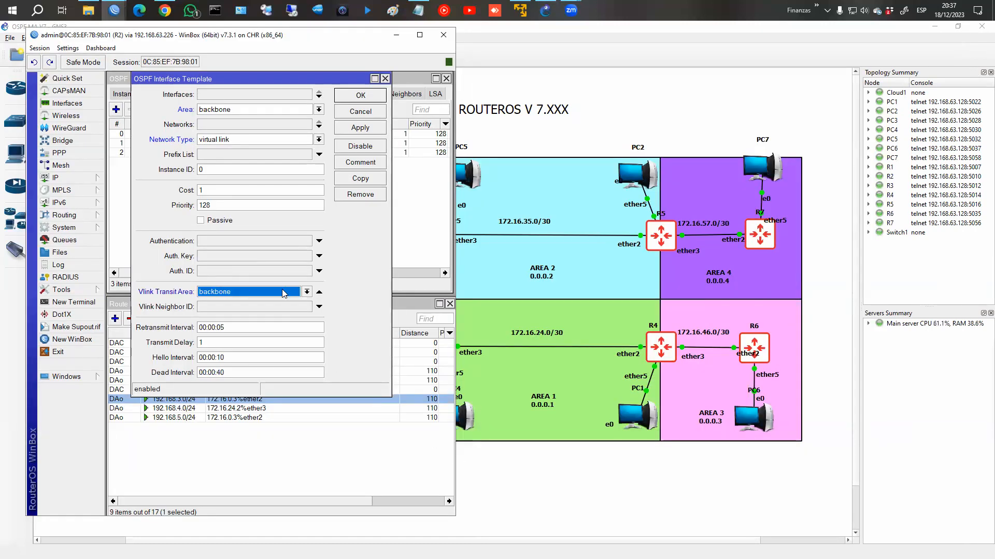
left_click(284, 293)
left_click(221, 309)
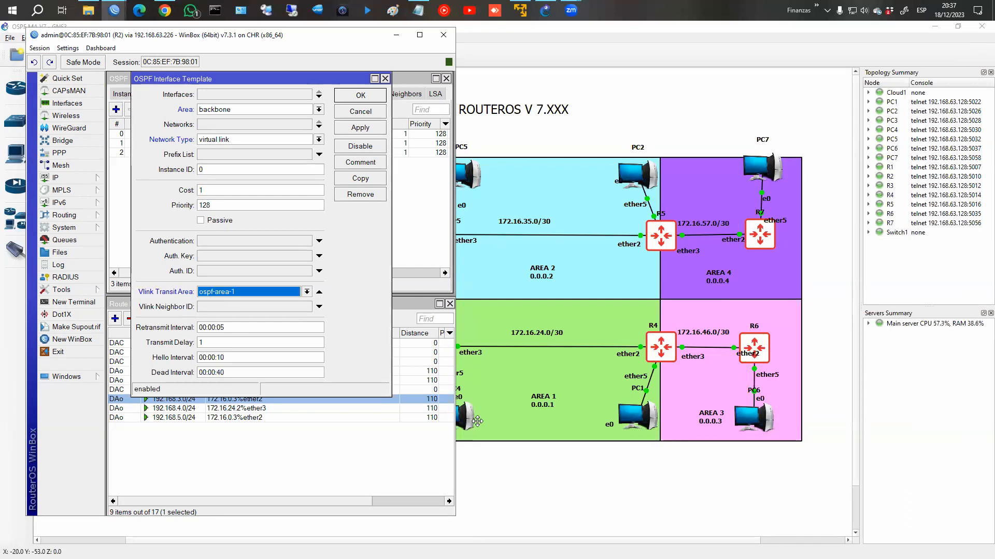
left_click(242, 307)
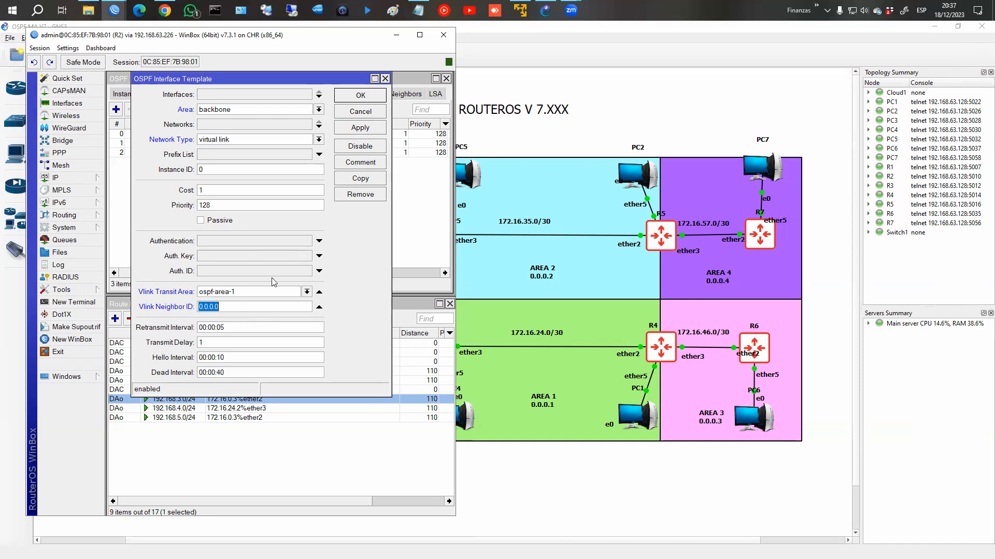
left_click_drag(209, 38, 510, 96)
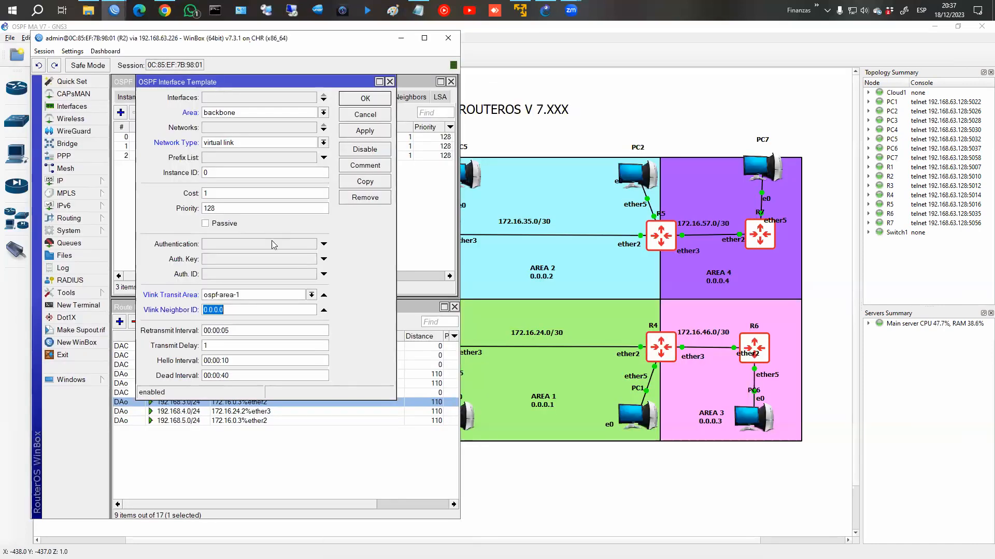
type("10.4.4.4")
key("Return")
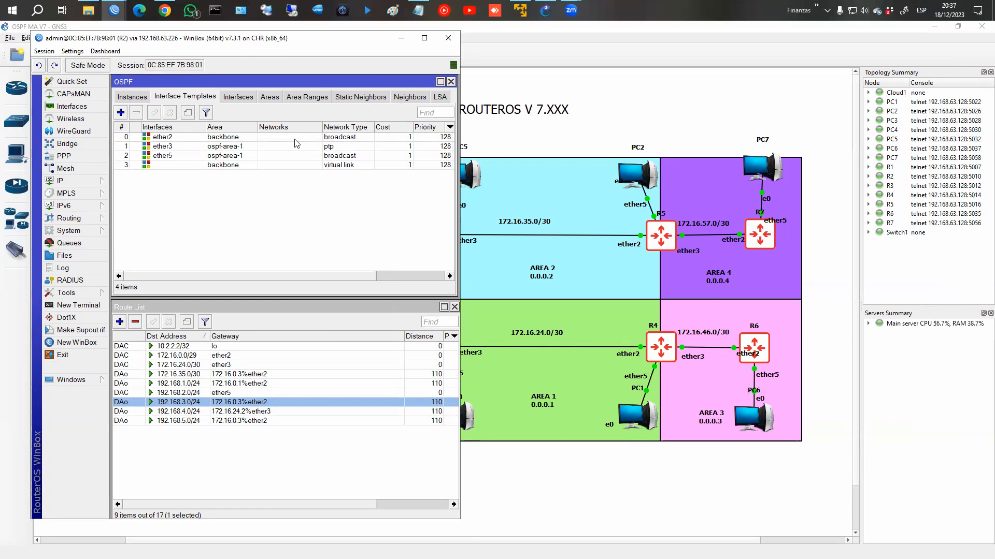
Step: Review R2's OSPF areas, return to its interface templates, and bring up R4's WinBox session
left_click(274, 99)
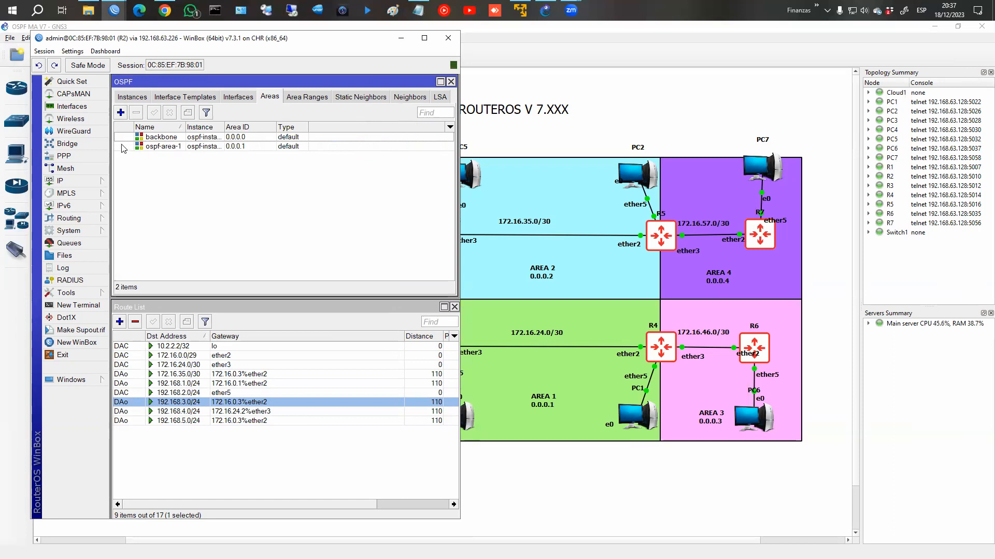
left_click(186, 98)
left_click(113, 10)
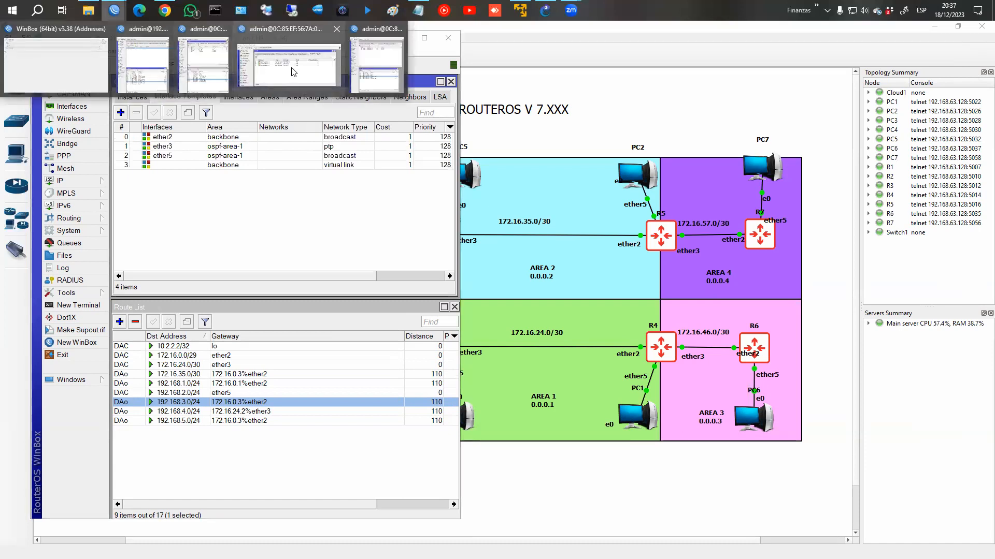
left_click(364, 72)
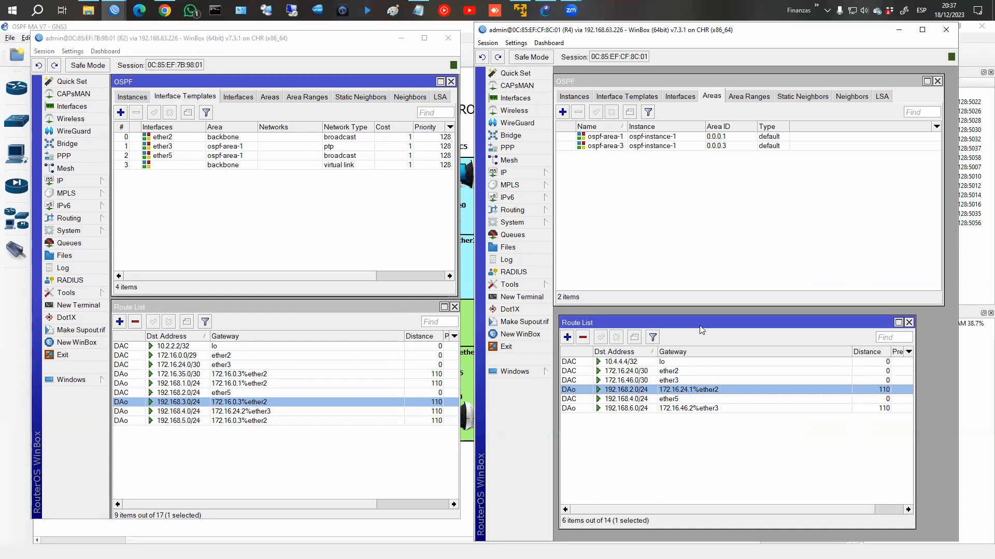
Step: Add an OSPF area named backbone on R4, using ospf-instance-1 and area ID 0.0.0.0
left_click(562, 112)
left_click_drag(733, 251, 581, 230)
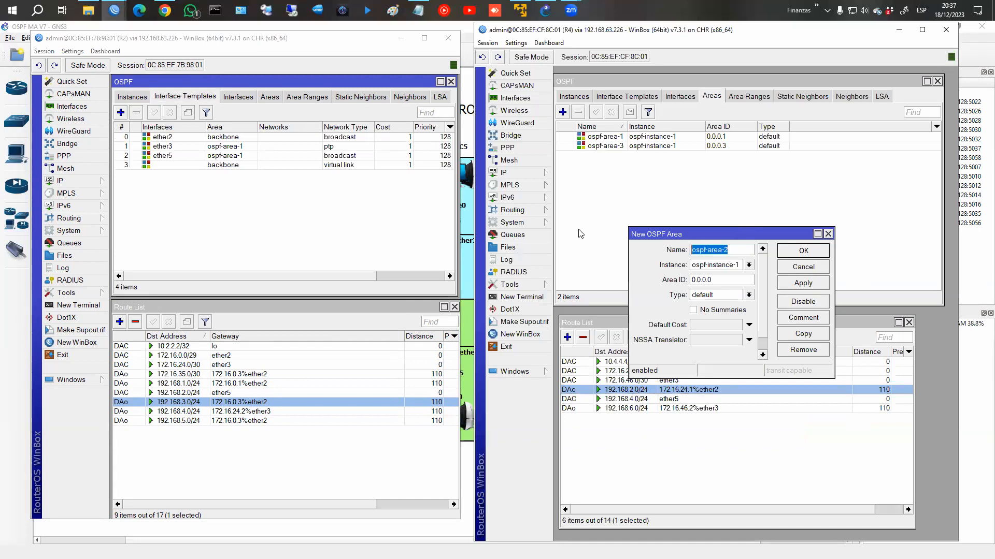
type("na")
key("BackSpace")
key("BackSpace")
type("backbone")
left_click(800, 249)
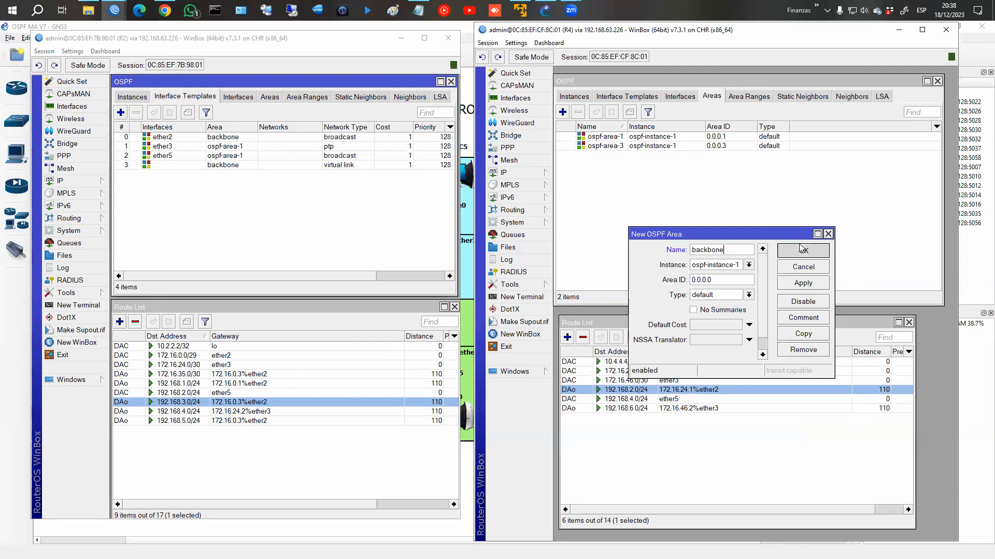
Step: Start a new OSPF interface template on R4 with area backbone and network type virtual link
left_click(617, 96)
left_click(562, 112)
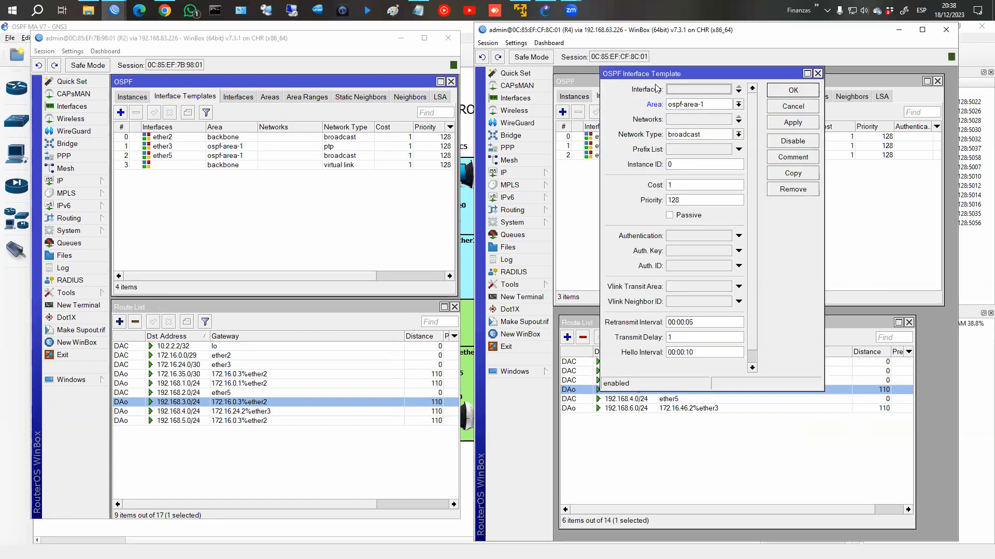
left_click(697, 107)
left_click(698, 118)
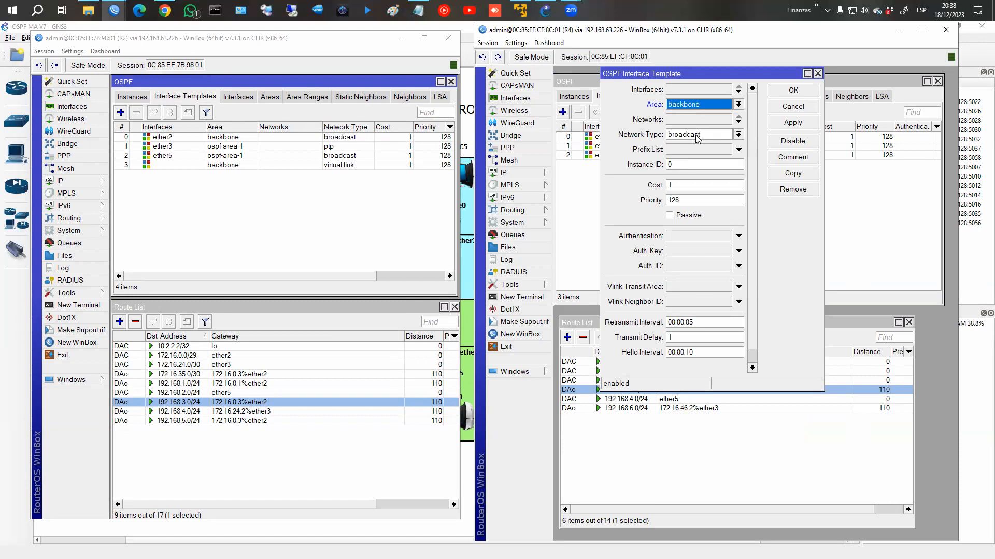
left_click(699, 136)
left_click(685, 197)
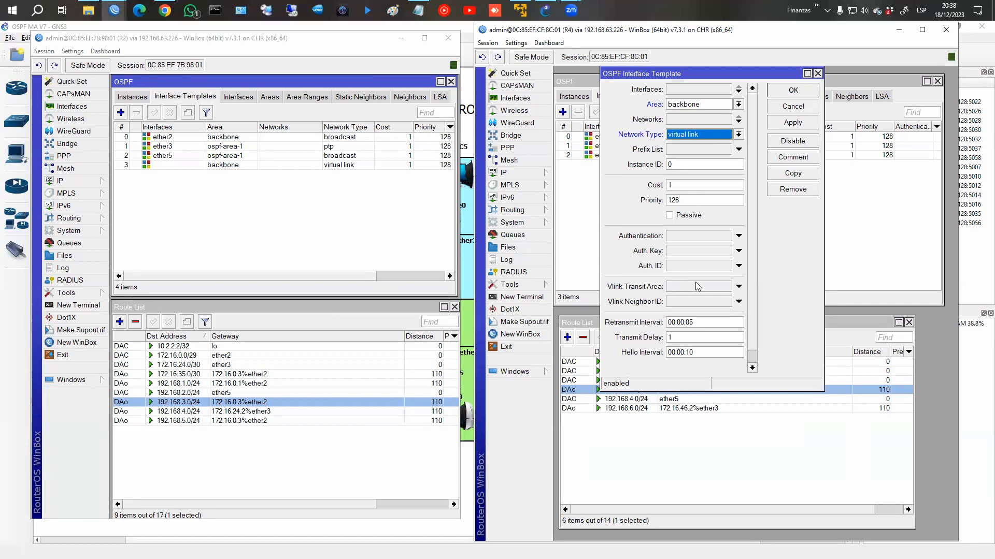
Step: Set R4's virtual link transit area to ospf-area-1 and its neighbor ID to 10.2.2.2, and save the template
left_click(680, 288)
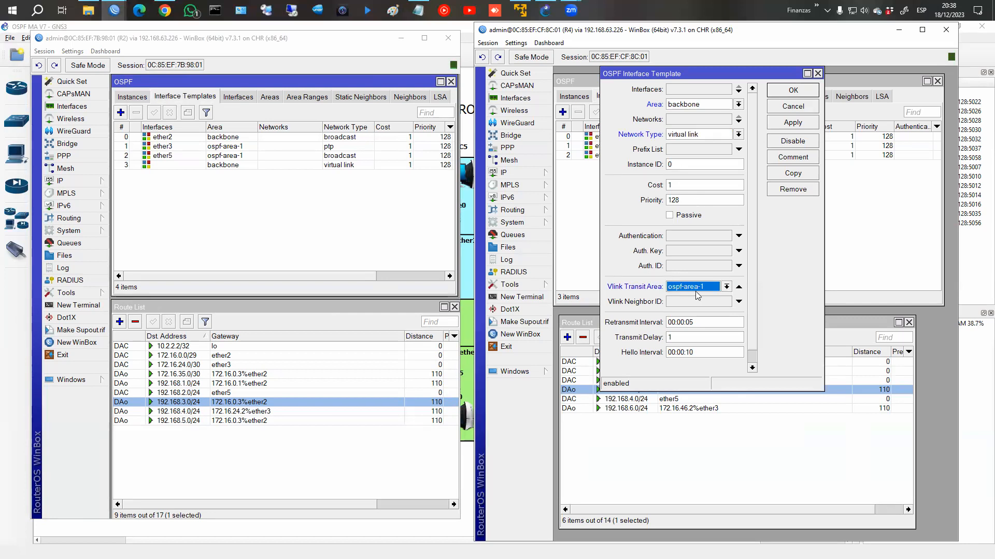
left_click(694, 302)
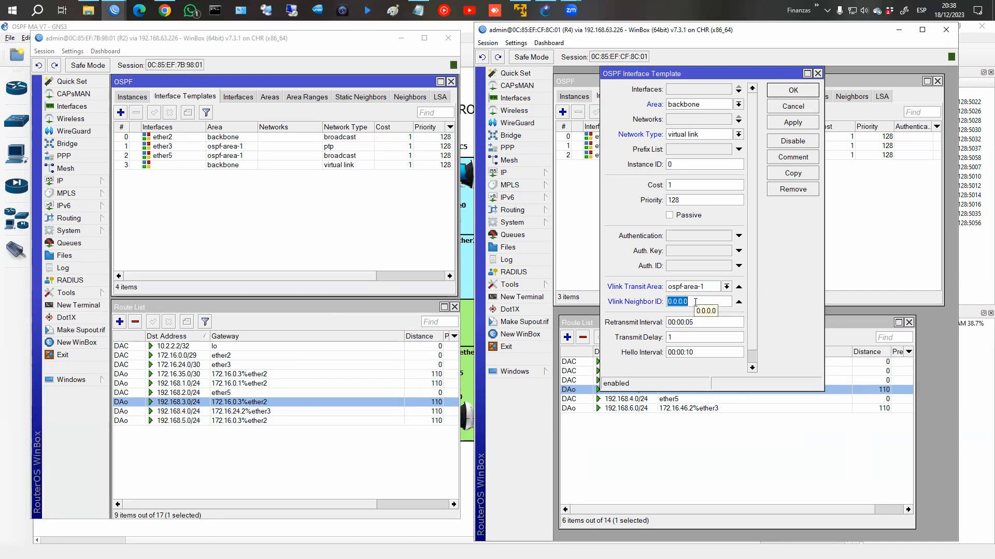
type("10.2.2.32")
type("2")
key("Return")
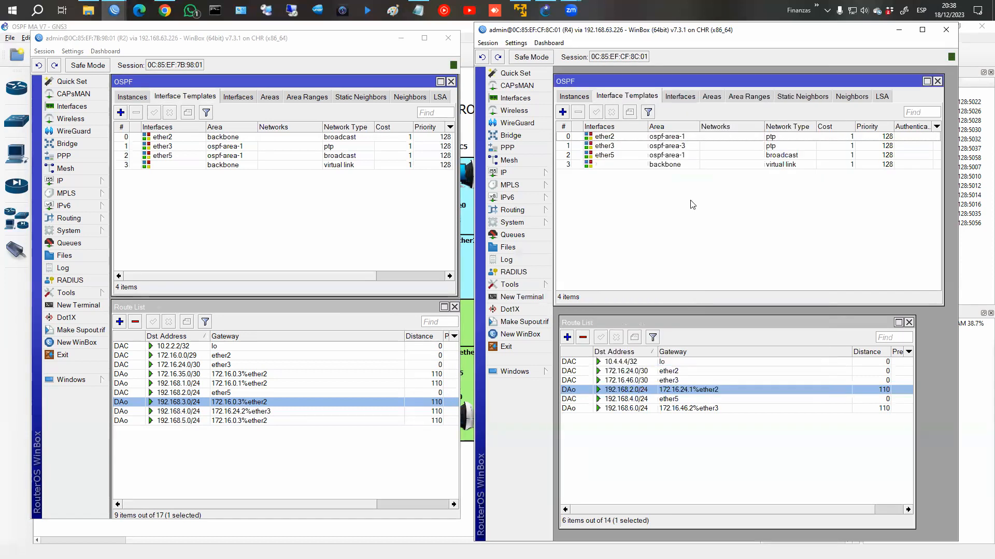
Step: Compare the OSPF areas configured on R4 and R2, selecting ospf-area-1 on R2
left_click(717, 98)
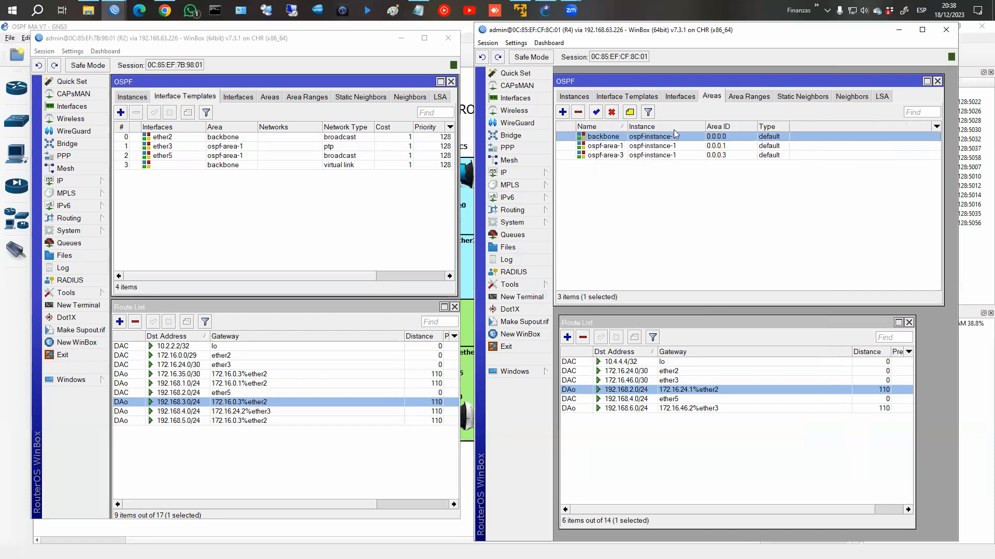
left_click(272, 99)
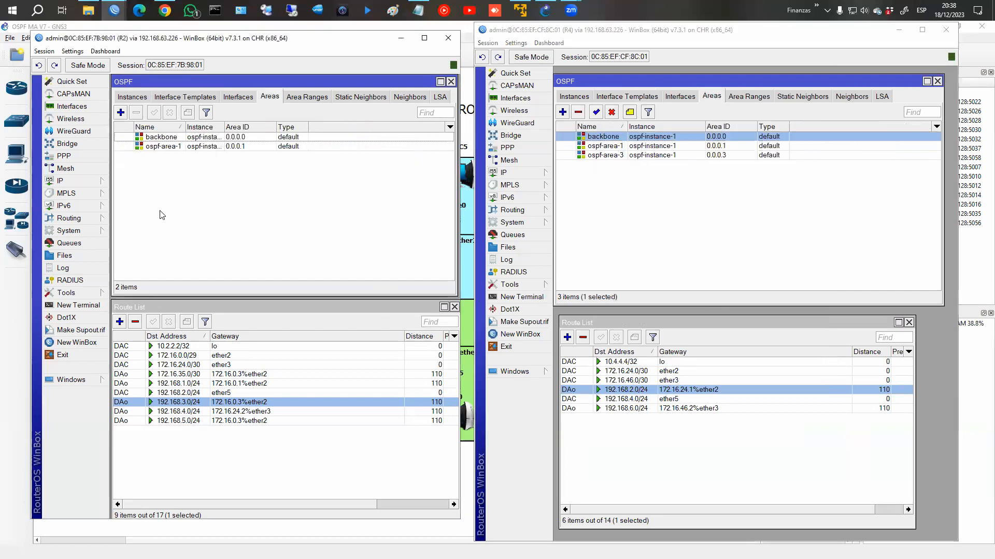
left_click(133, 148)
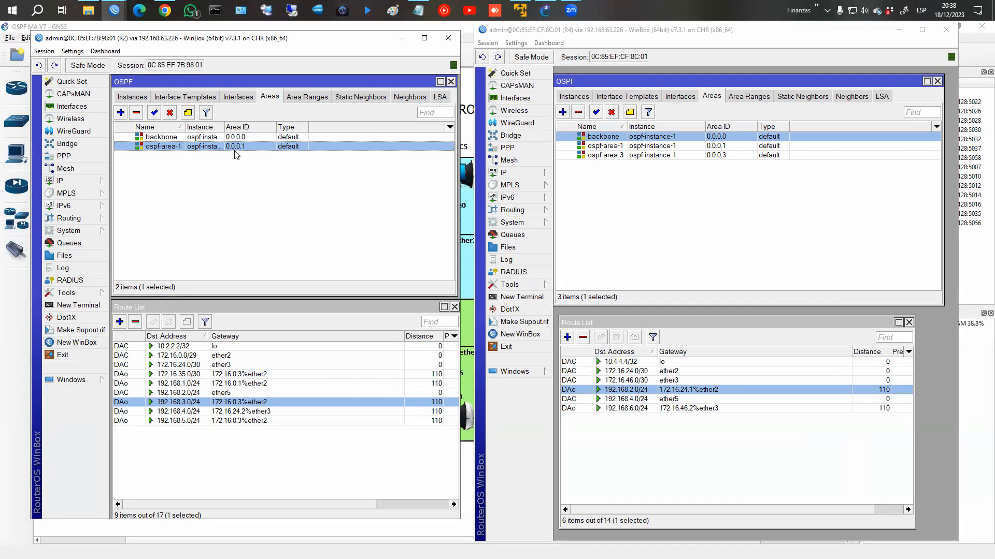
Step: Check the R2–R4 link in the GNS3 topology and set R2's ether3 interface template to network type broadcast
left_click(187, 99)
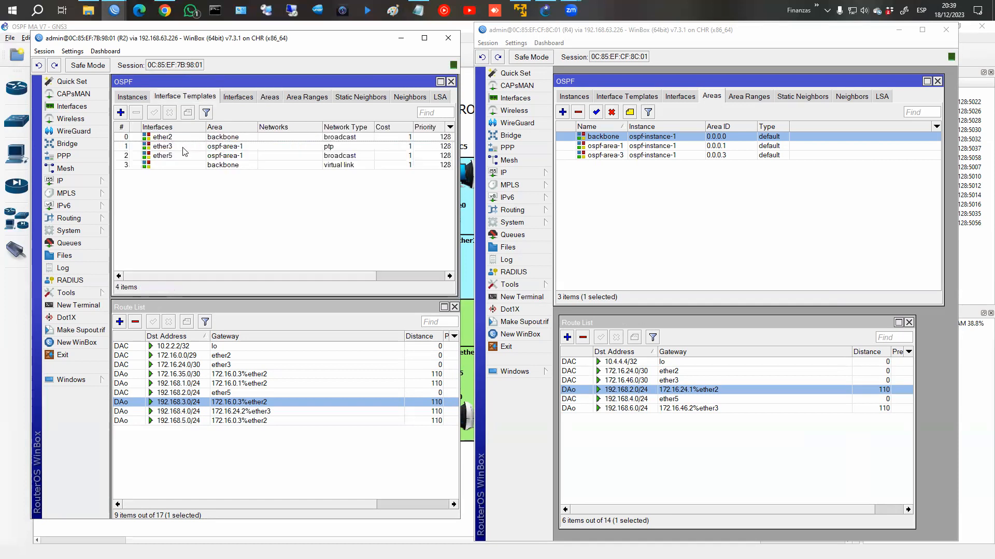
left_click(466, 388)
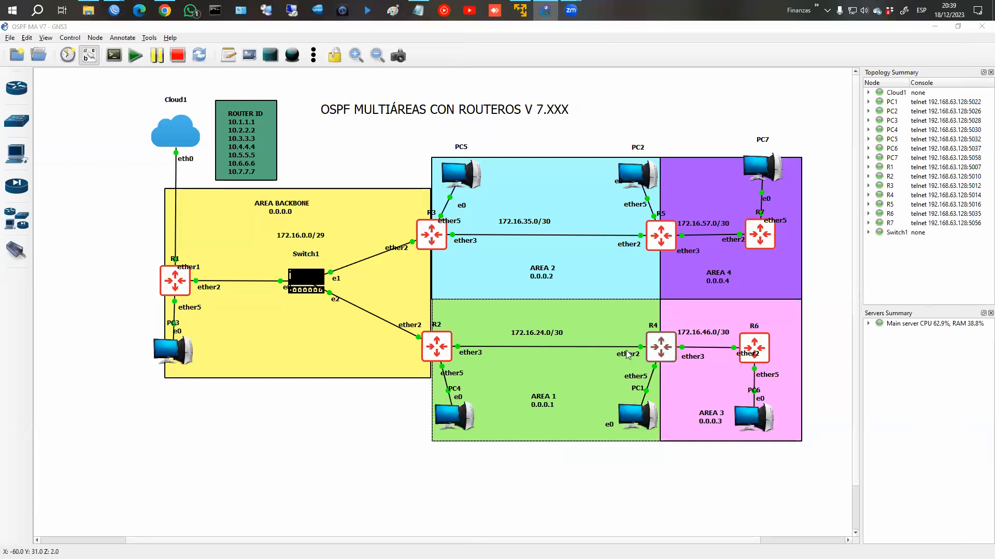
key("alt+Tab")
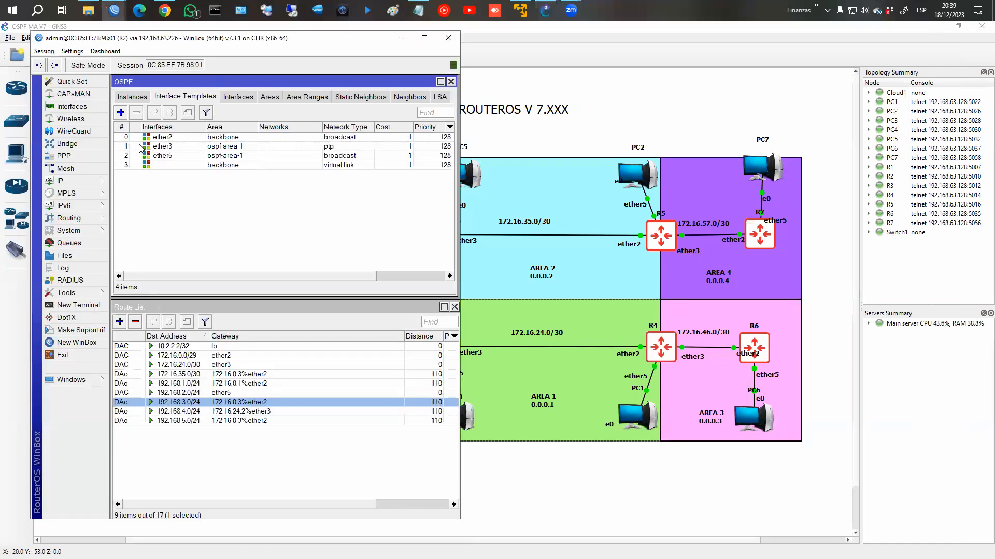
double_click(180, 151)
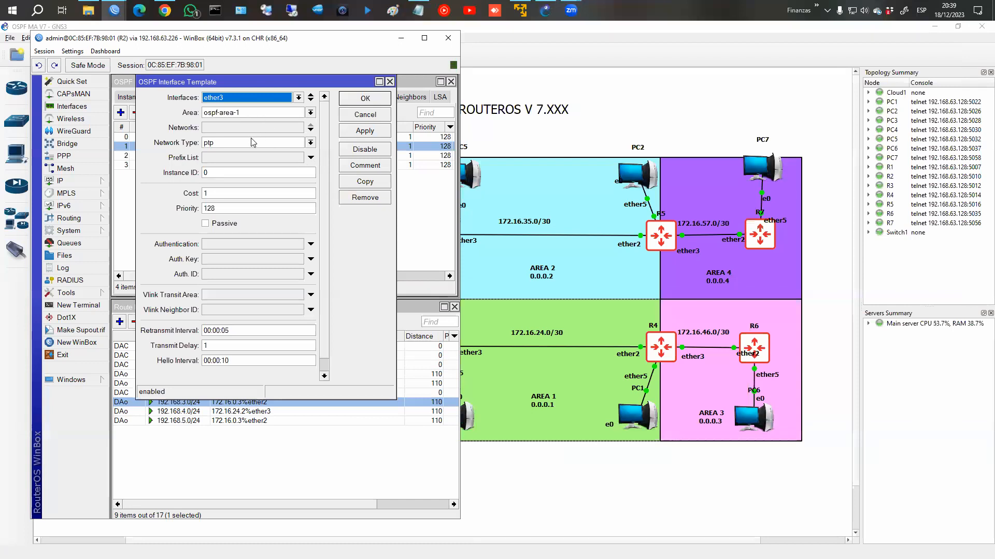
left_click(252, 142)
left_click(228, 153)
left_click(363, 98)
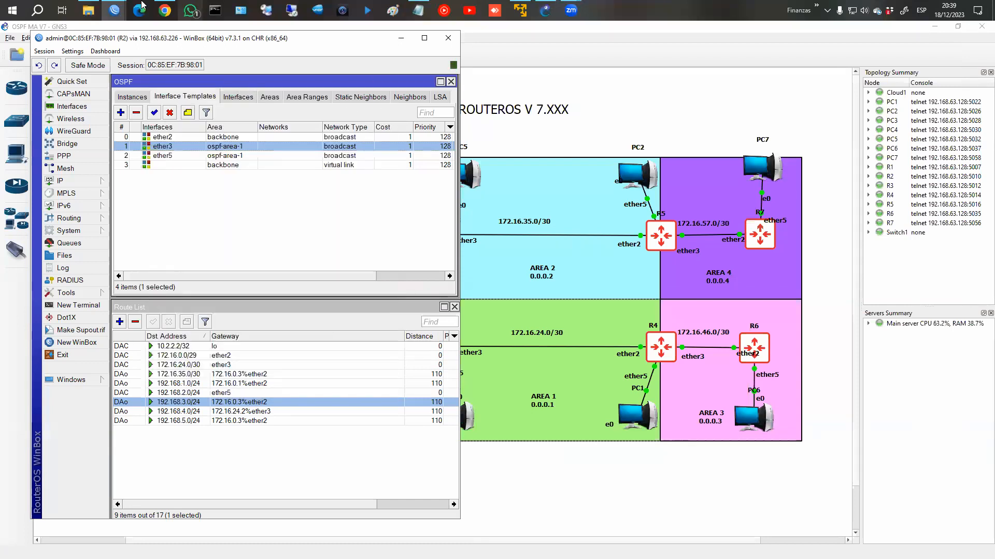
Step: Set R4's ether2 OSPF interface template to network type broadcast and save it
left_click(376, 62)
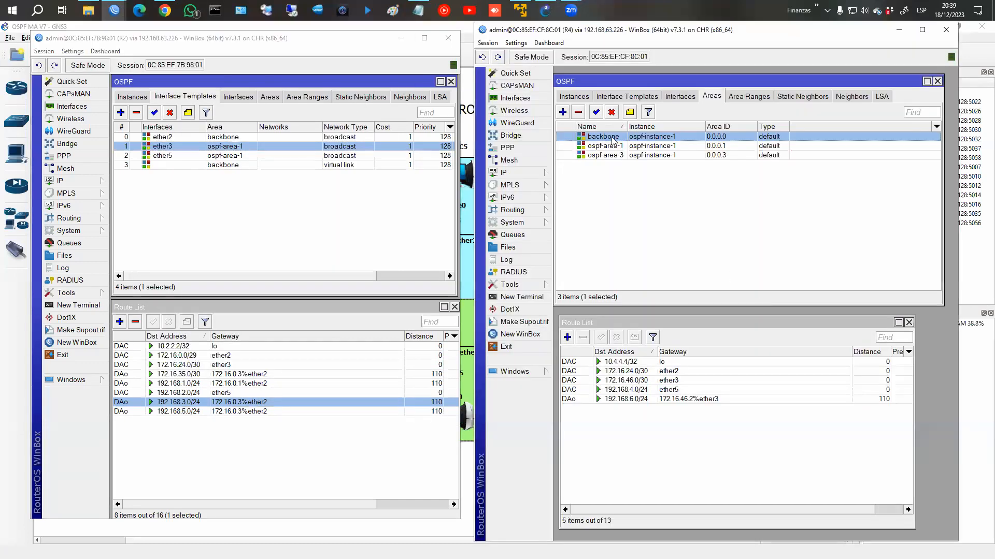
left_click(607, 95)
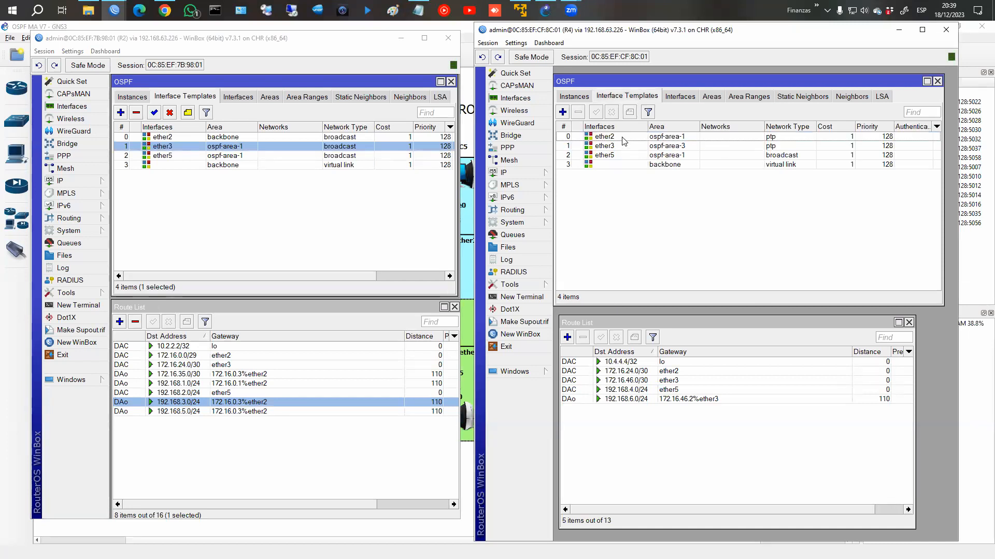
double_click(624, 141)
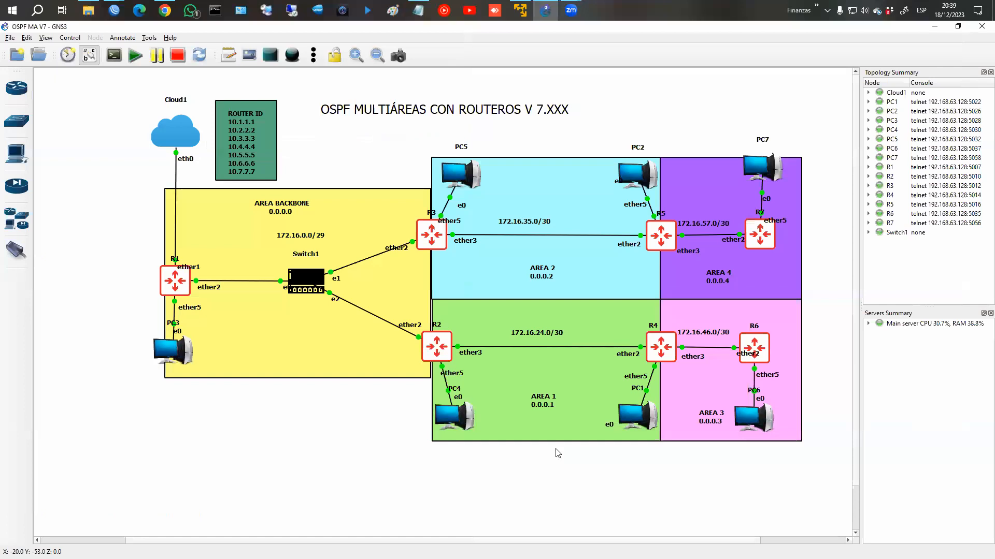
left_click(466, 501)
key("alt+Tab")
mouse_move(114, 9)
left_click(357, 59)
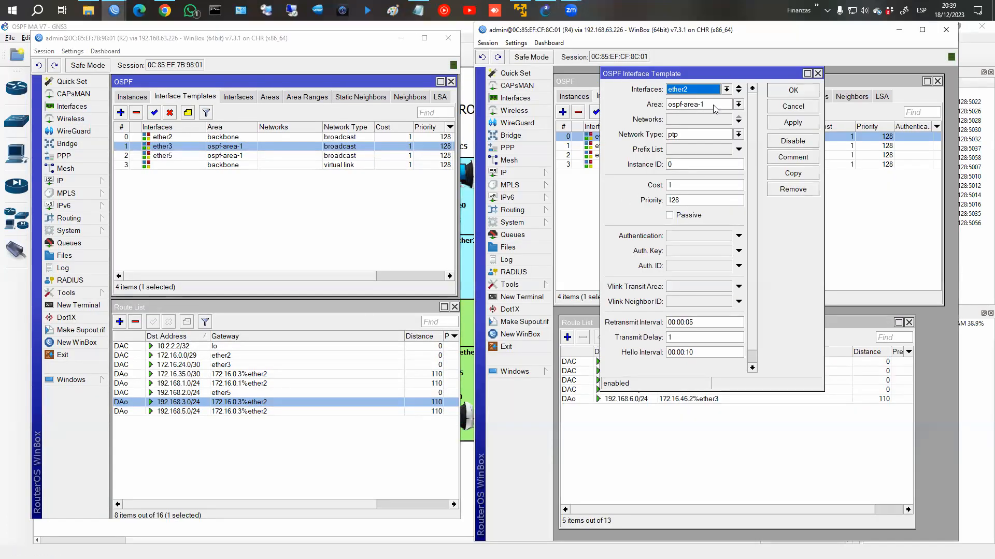
left_click(696, 135)
left_click(690, 153)
left_click(738, 150)
left_click(739, 149)
left_click(739, 135)
left_click(690, 148)
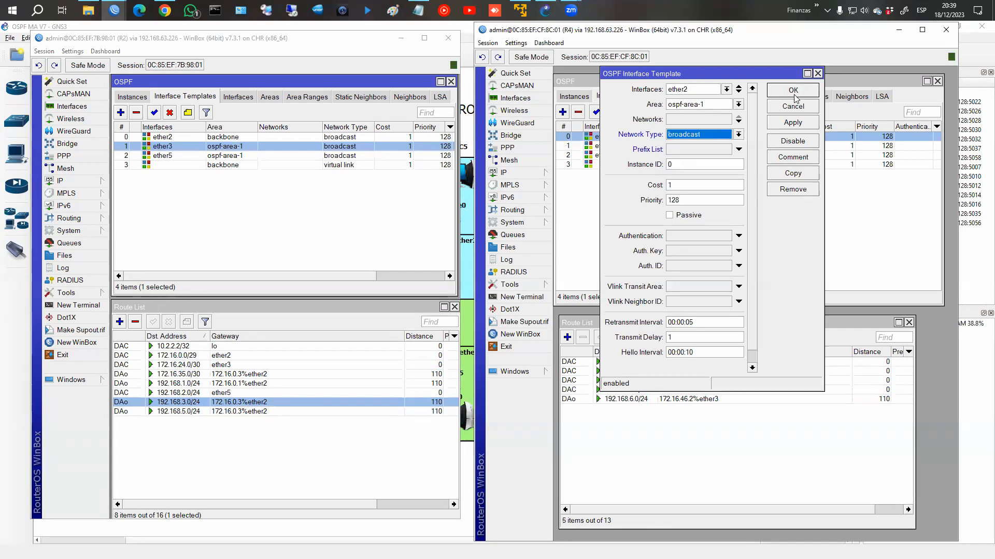
left_click(794, 92)
Step: Compare the OSPF areas on R2 and R4, and review R2's virtual link template and R4's interface templates
left_click(268, 97)
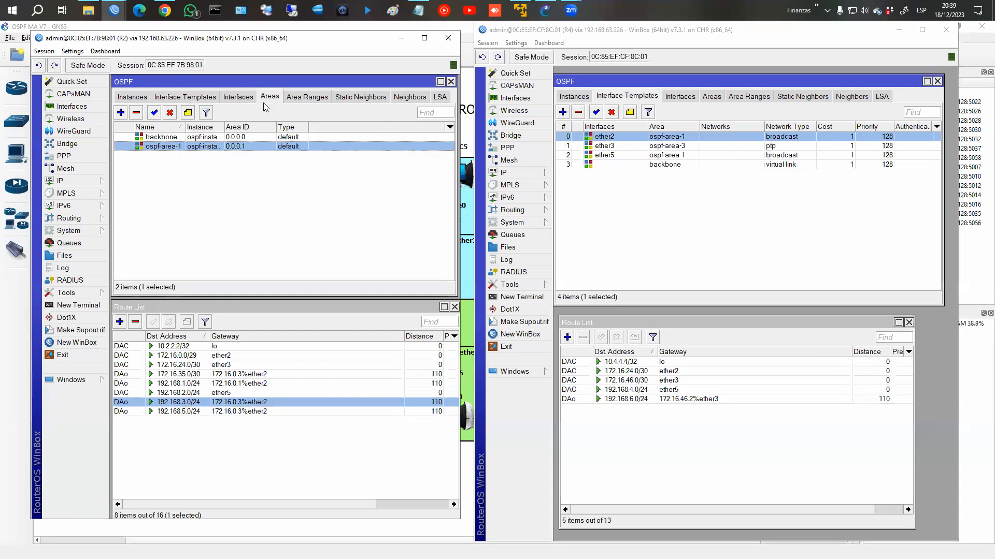
left_click(712, 97)
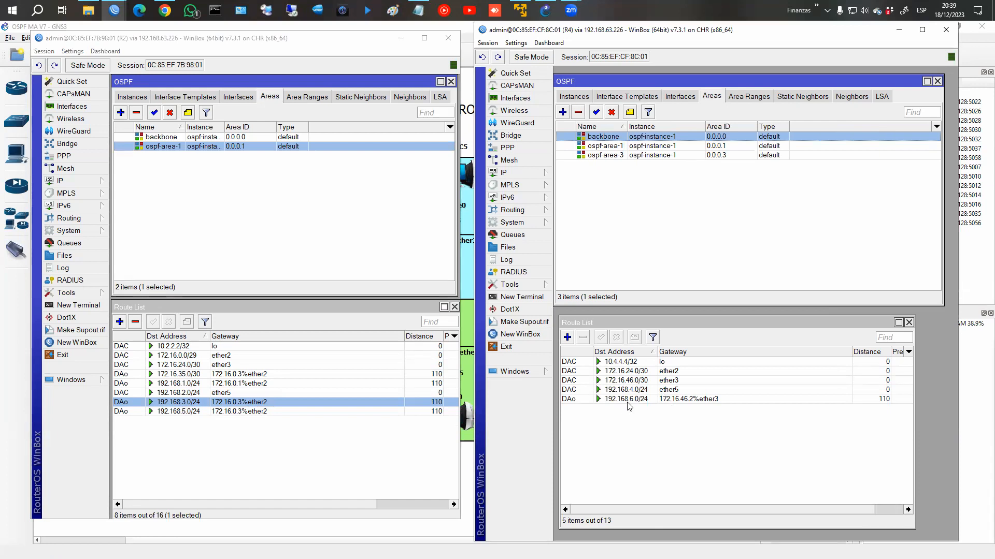
left_click(173, 98)
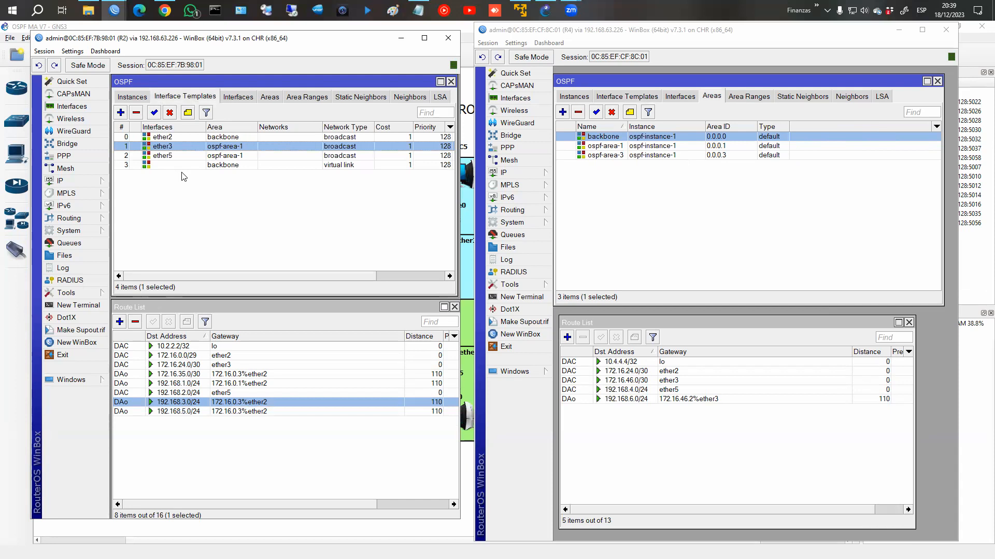
left_click(269, 98)
left_click(188, 98)
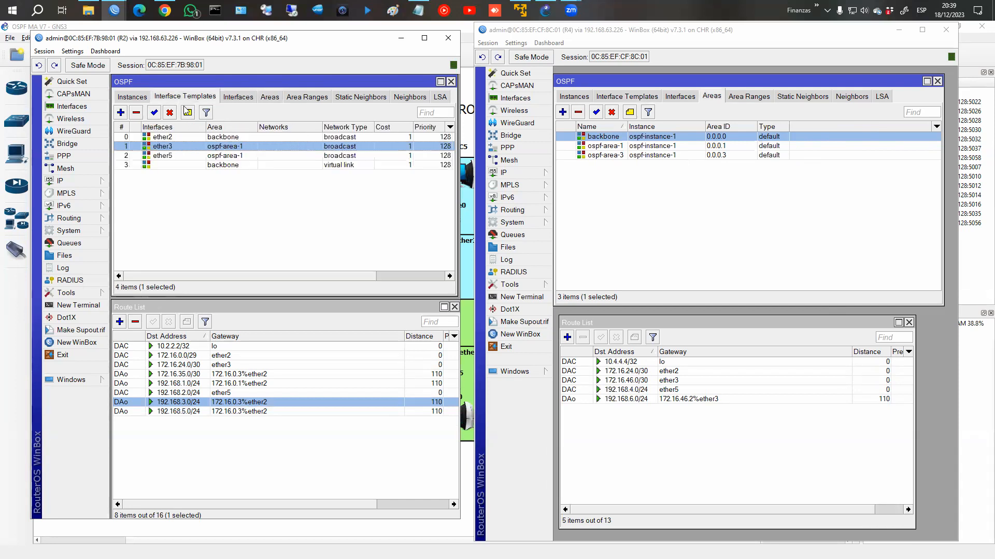
left_click(172, 166)
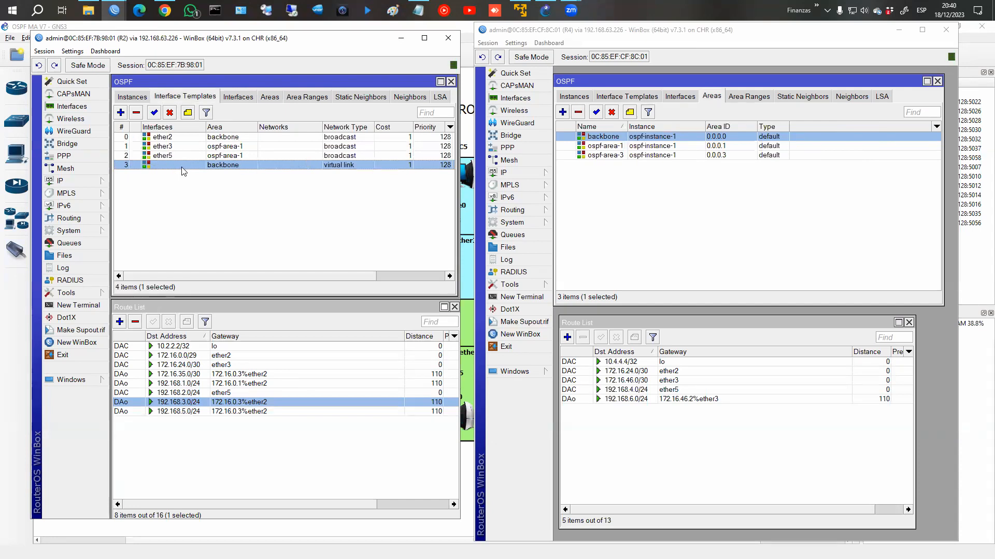
double_click(182, 166)
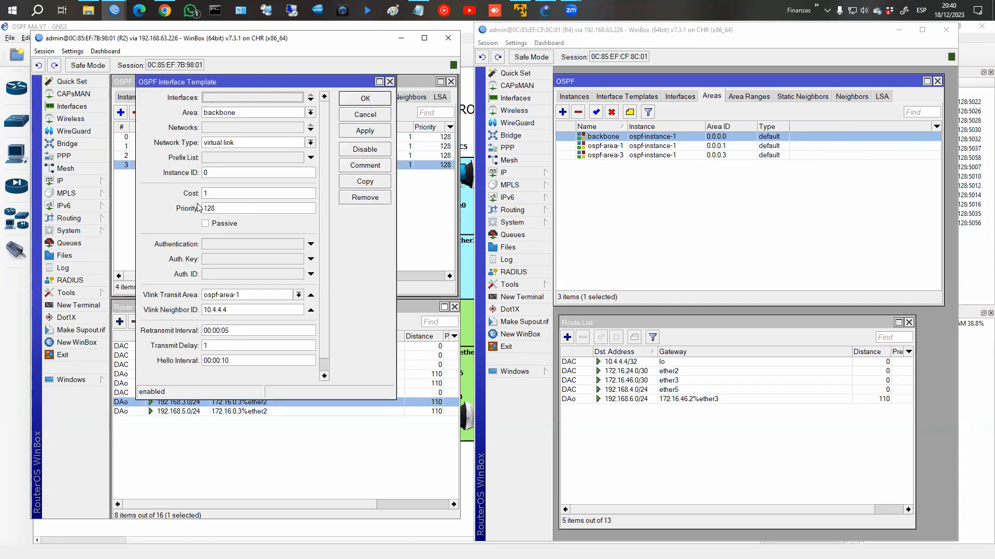
left_click(354, 101)
left_click(270, 99)
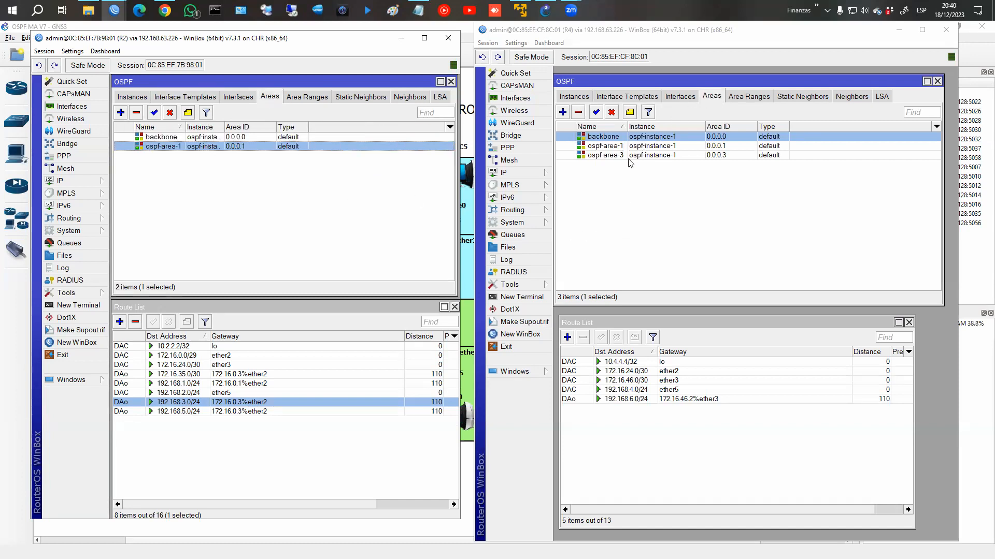
left_click(628, 97)
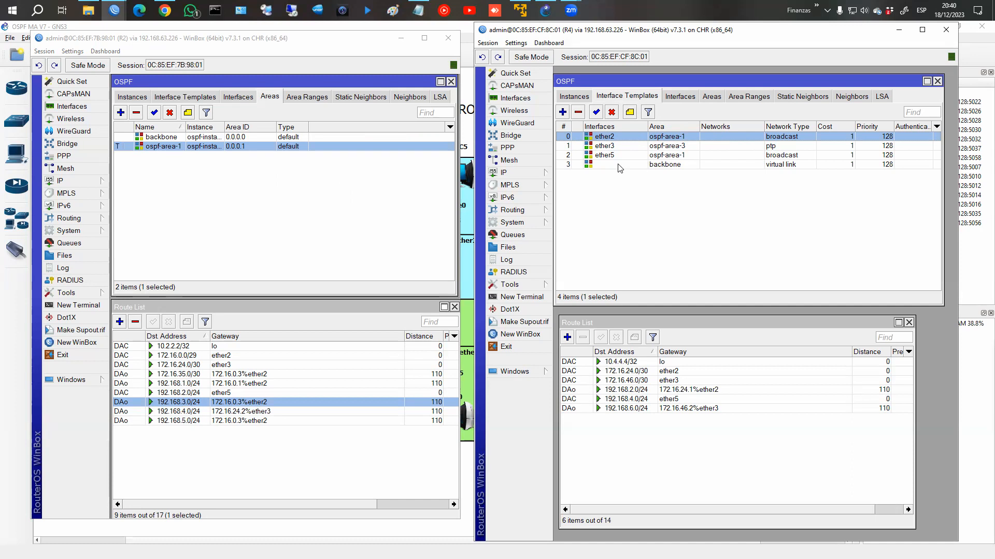
Step: Examine the routes to networks 192.168.1.0/24 through 192.168.6.0/24 on R2 and R4, and check R4's OSPF areas
left_click(196, 411)
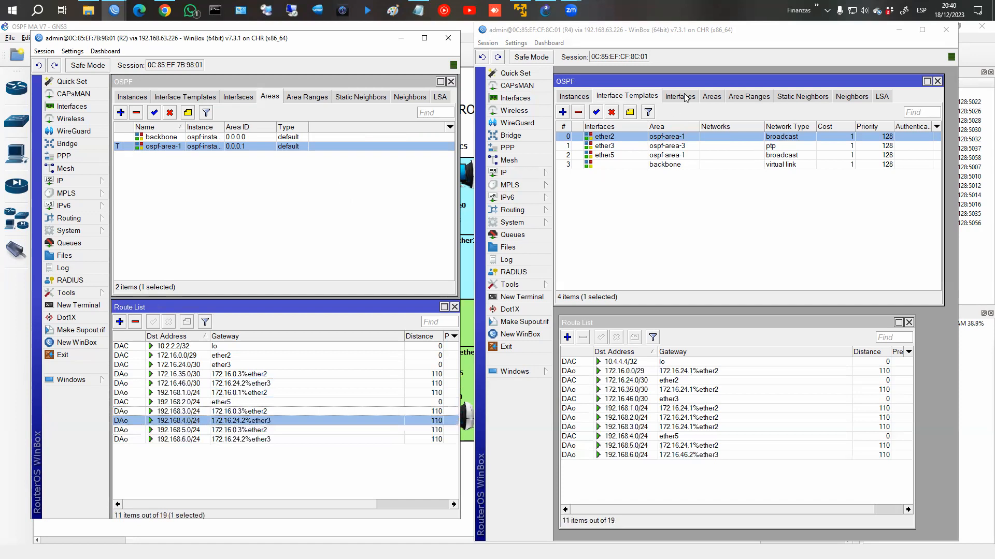
left_click(709, 97)
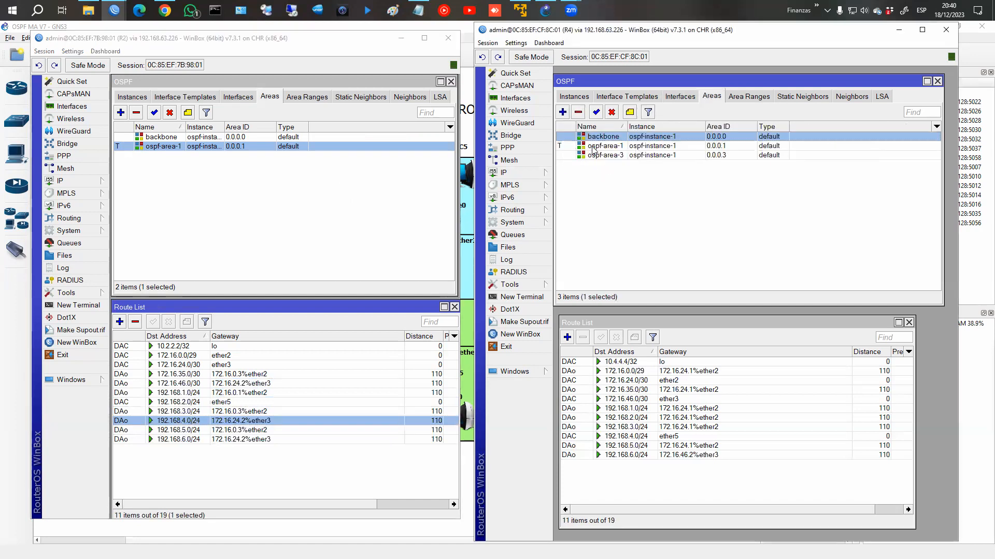
left_click(633, 410)
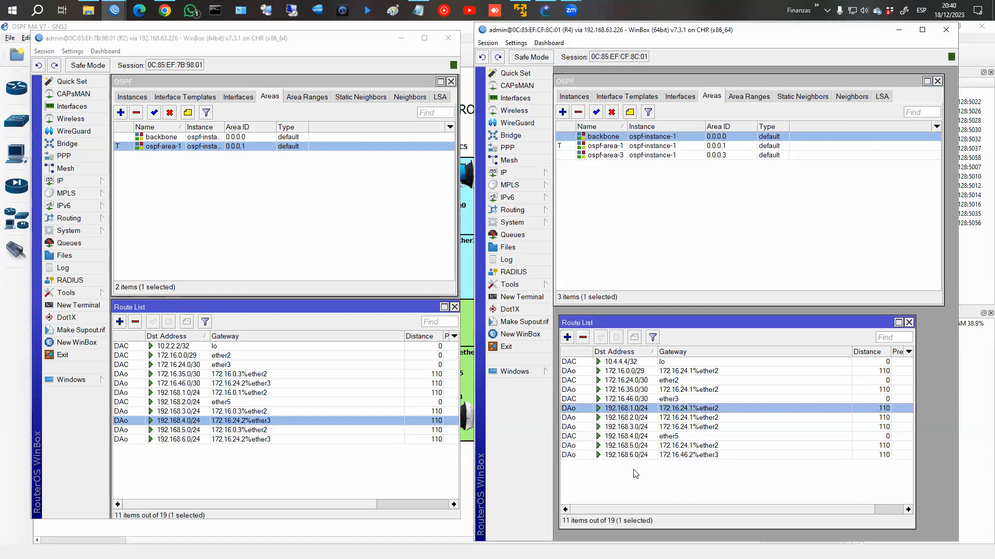
left_click(191, 393)
left_click(191, 439, "shift")
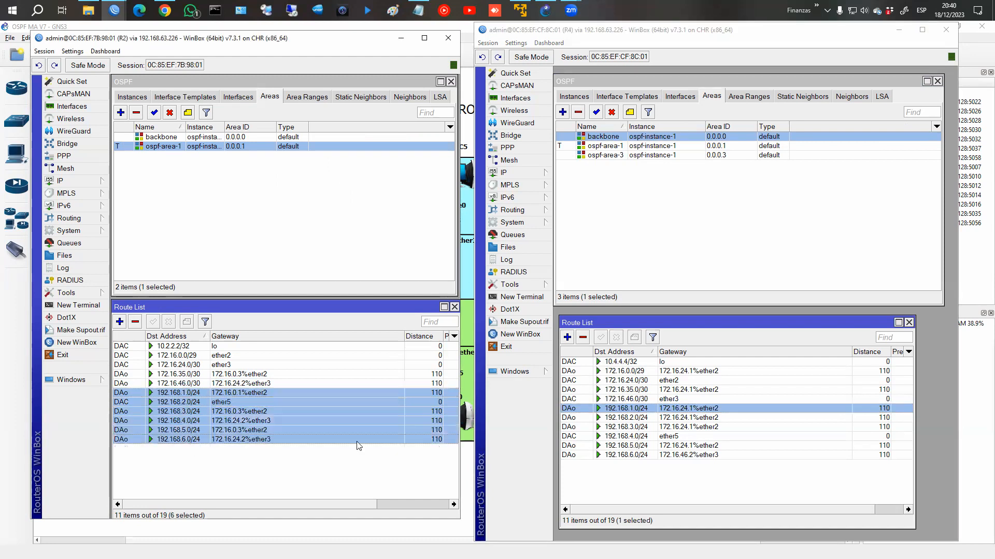
left_click(622, 455, "shift")
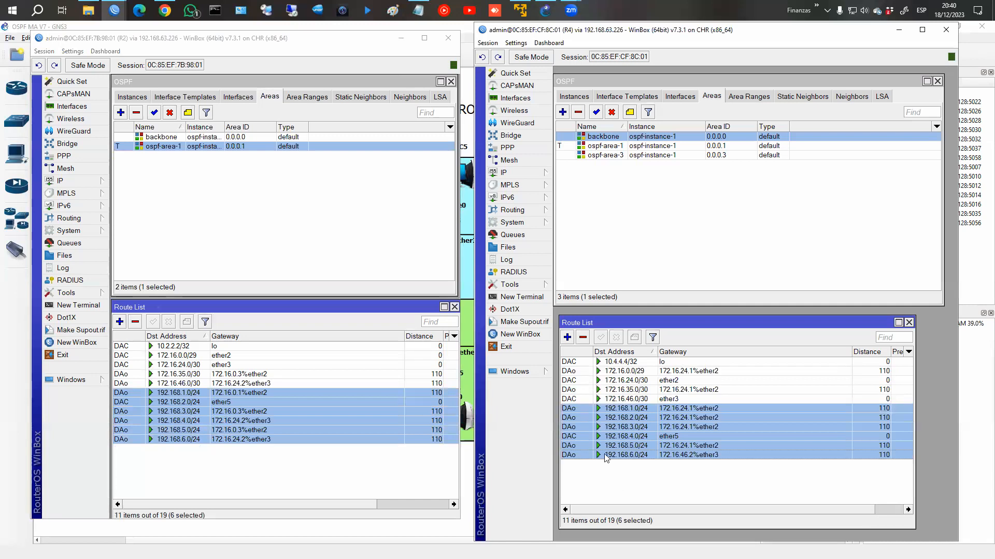
Step: Clear the RoMON agent in the WinBox login window and connect to RoMON through R1 at 192.168.63.226
mouse_move(114, 10)
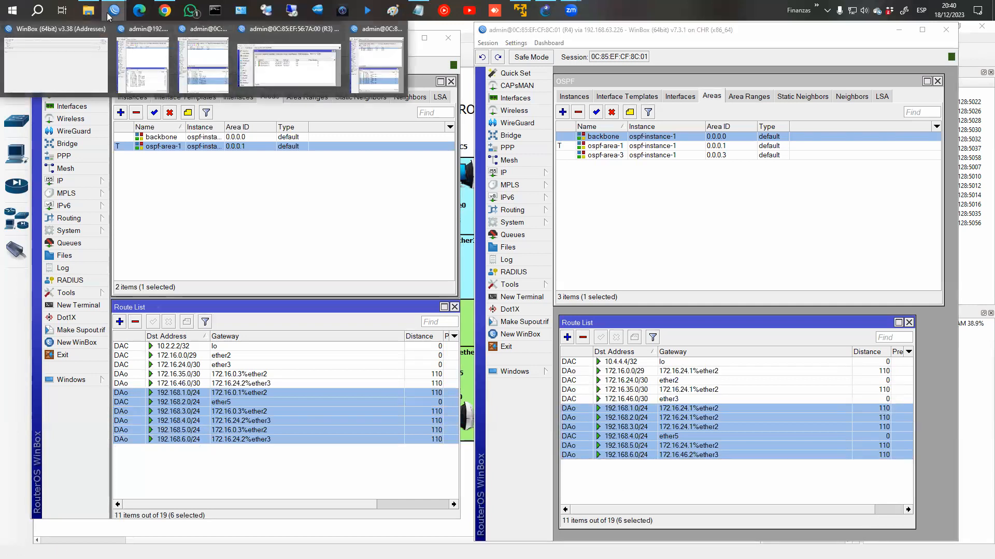
left_click(97, 88)
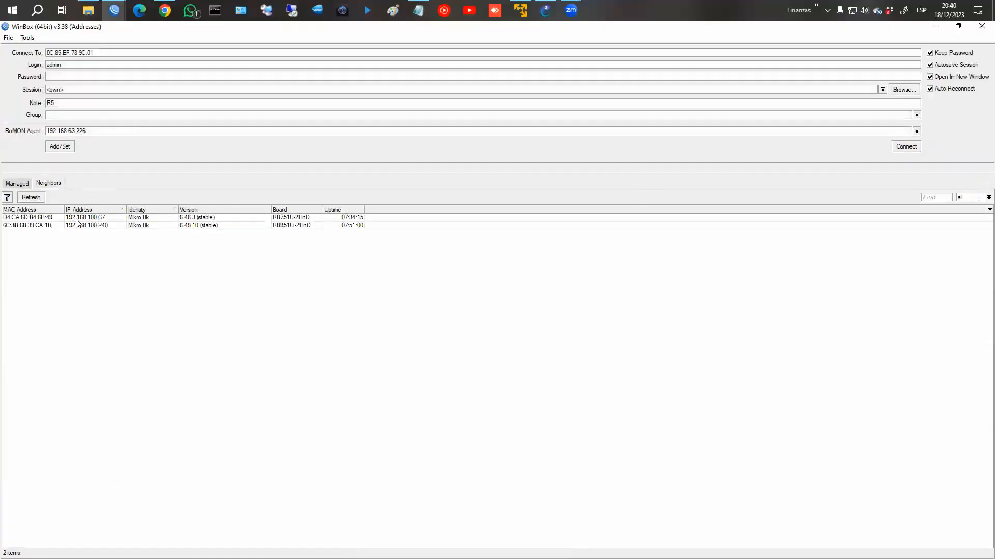
left_click_drag(117, 131, 3, 134)
key("BackSpace")
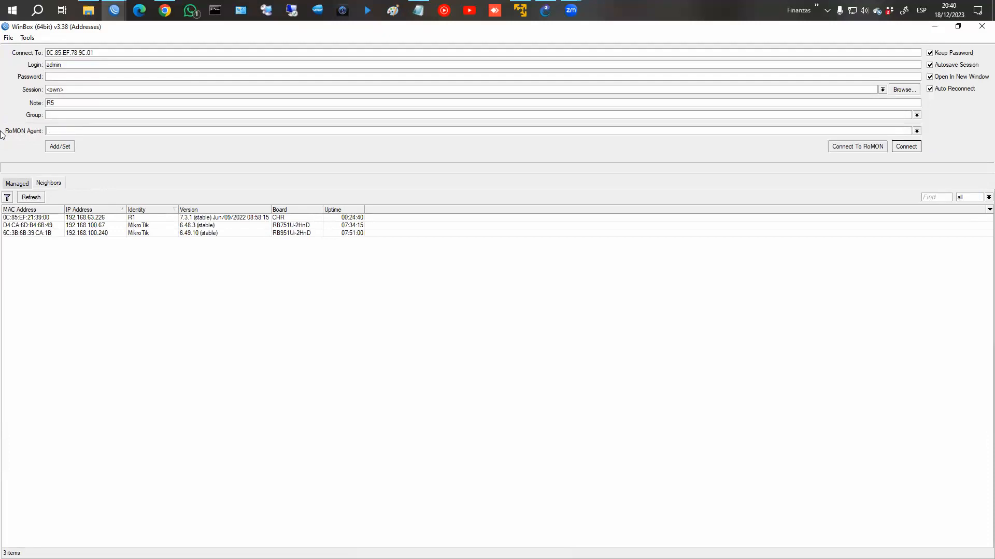
left_click(155, 217)
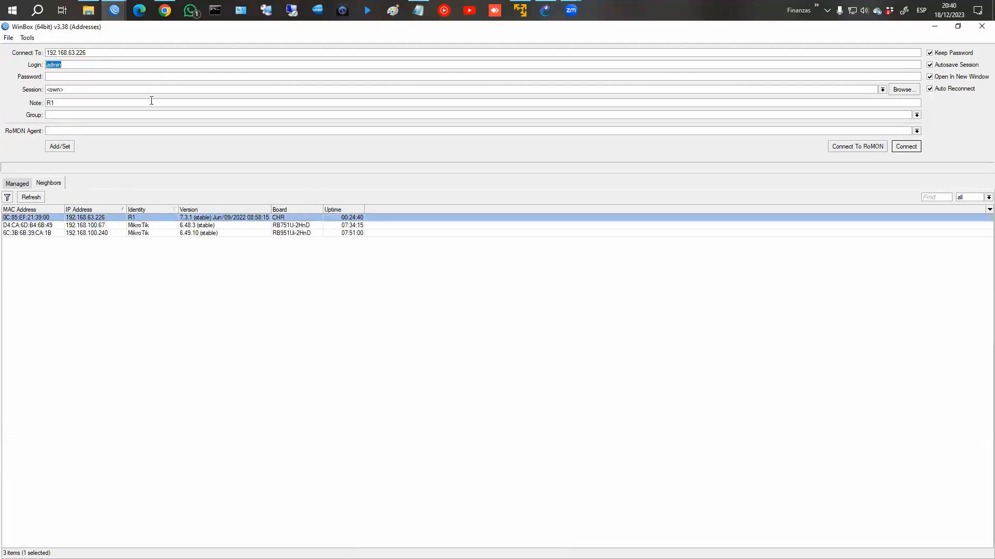
left_click(847, 149)
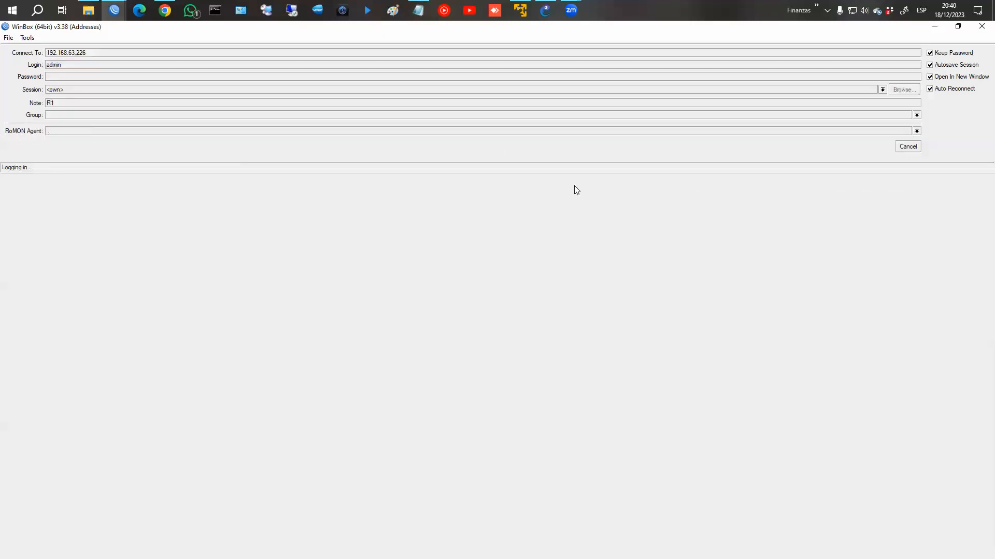
Step: Open a session to R6 without changing the password, and examine its routes to networks 192.168.1.0/24 through 192.168.6.0/24
left_click(201, 249)
left_click(906, 146)
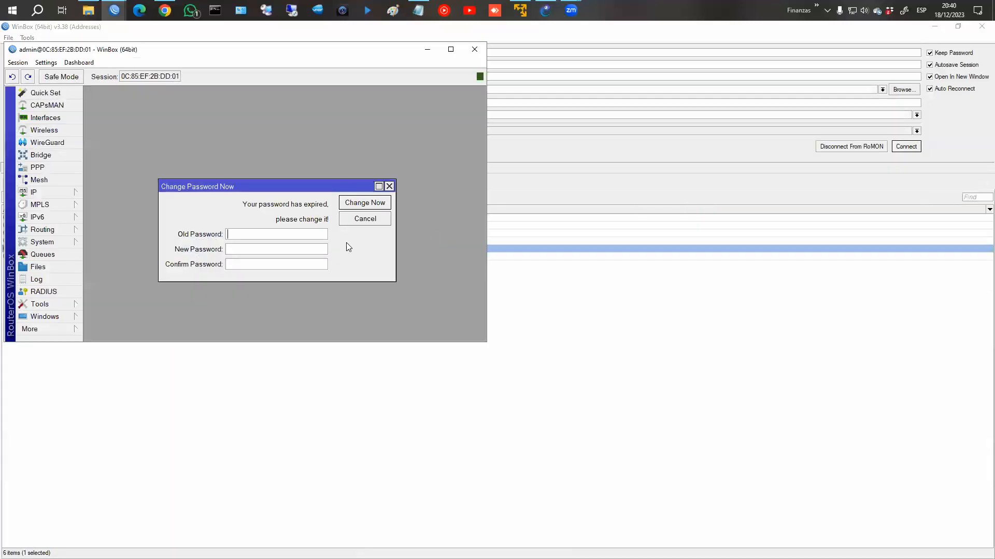
left_click(352, 220)
left_click(68, 196)
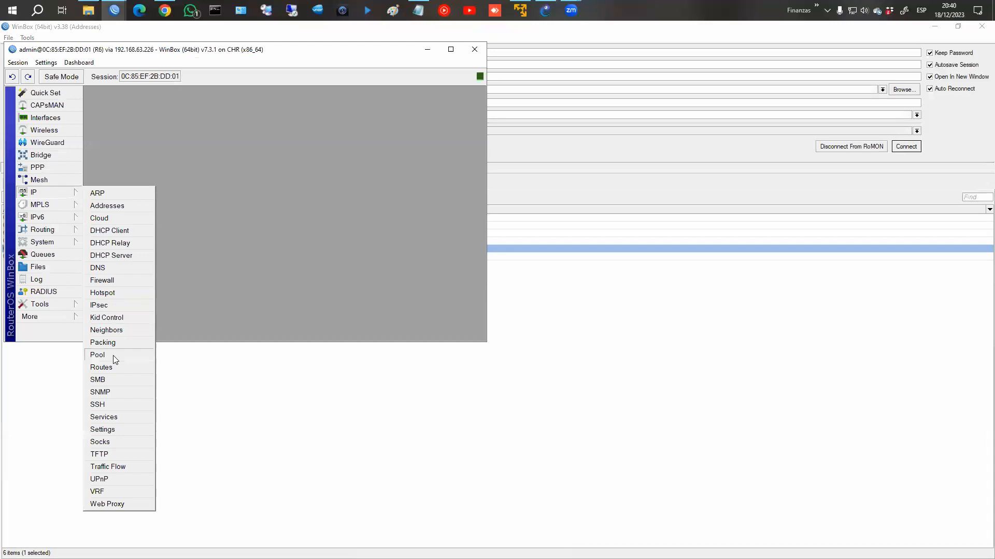
left_click(118, 368)
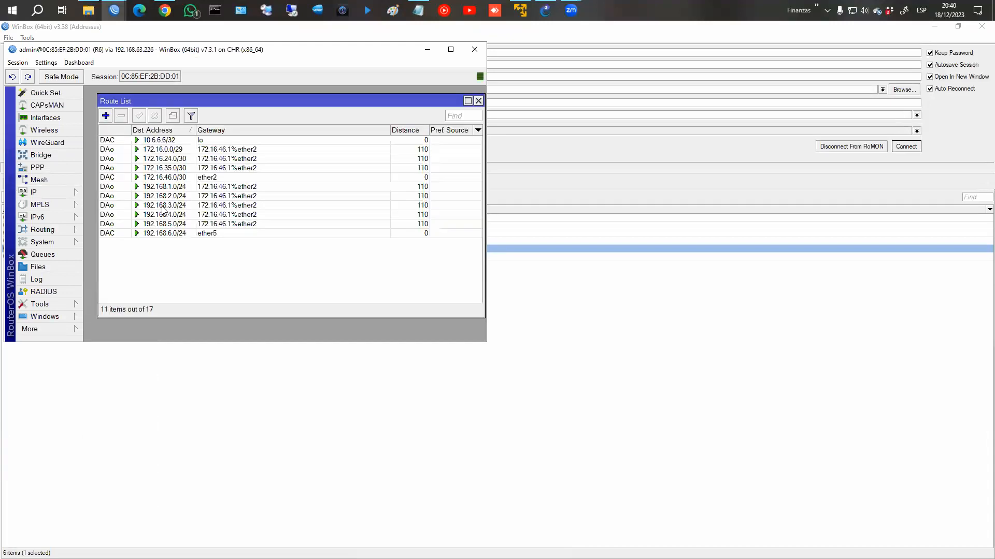
left_click_drag(175, 190, 178, 234)
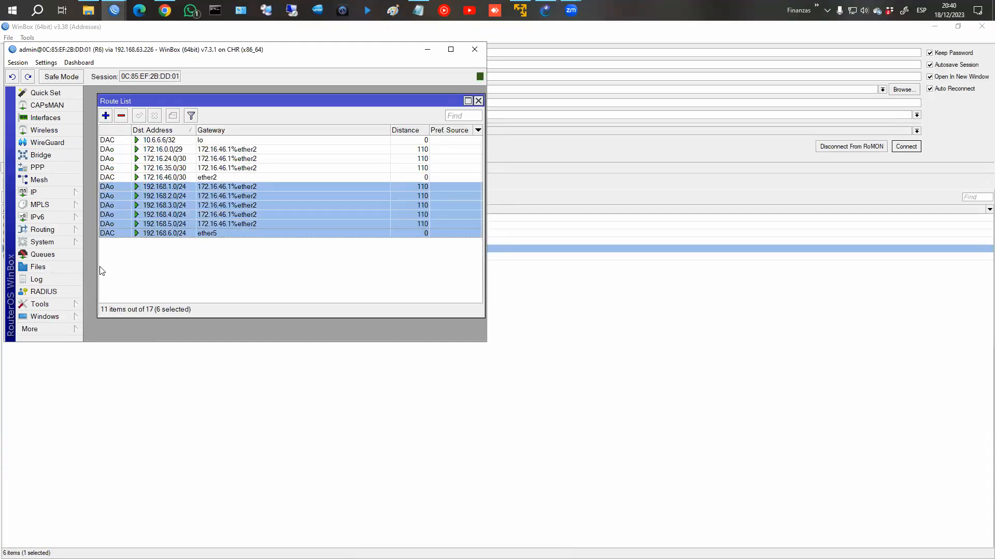
Step: Check the GNS3 topology, open a terminal on R6 and submit the new password prompt blank
left_click(545, 10)
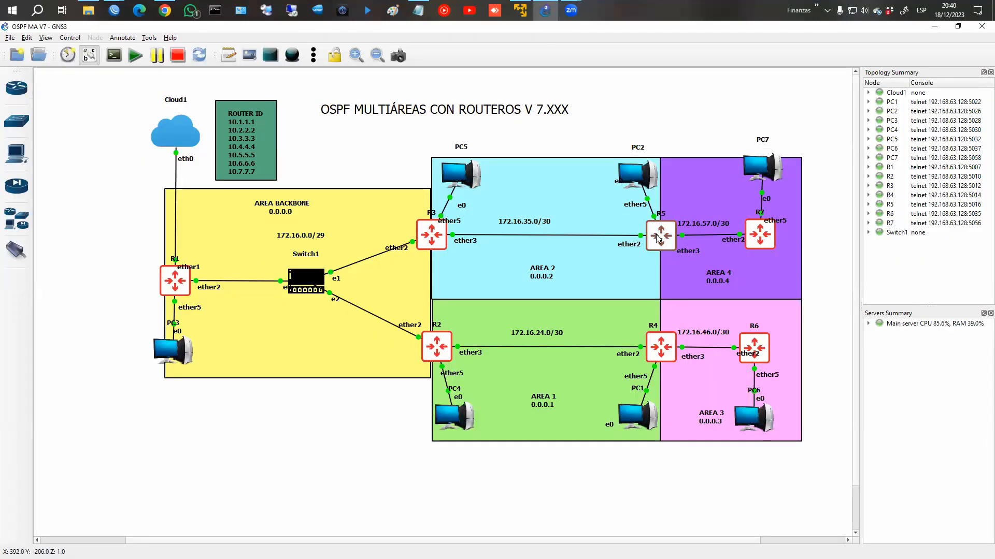
key("alt+Tab")
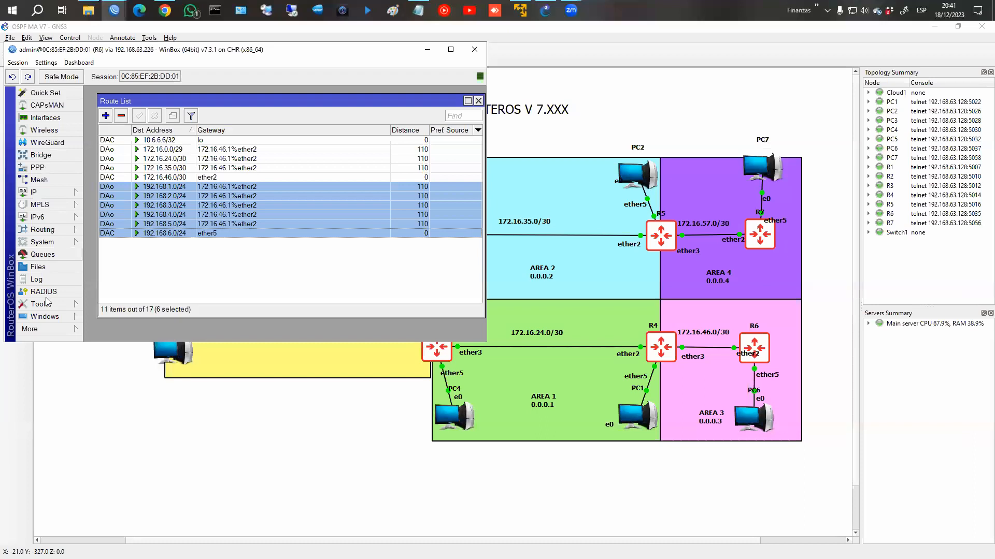
left_click(50, 328)
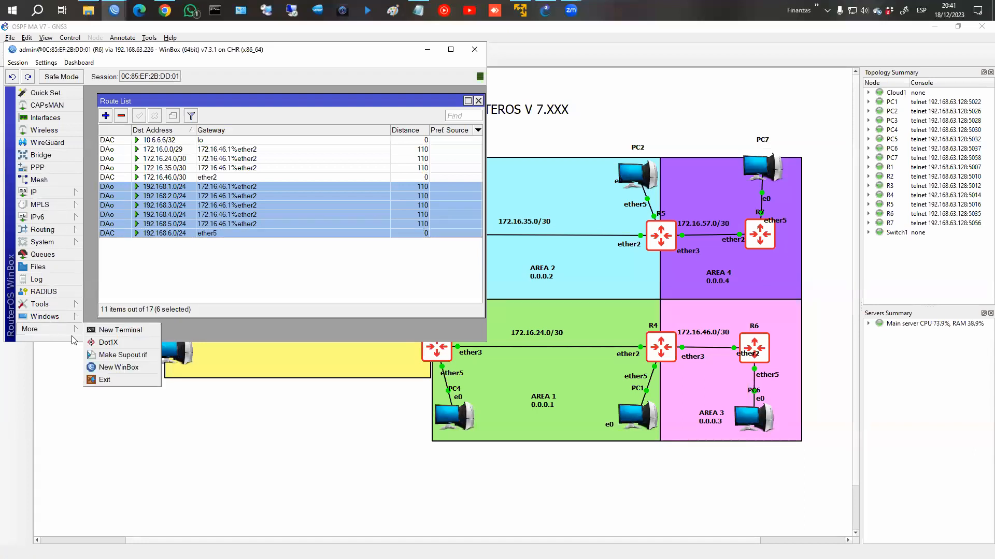
left_click(111, 330)
type("123")
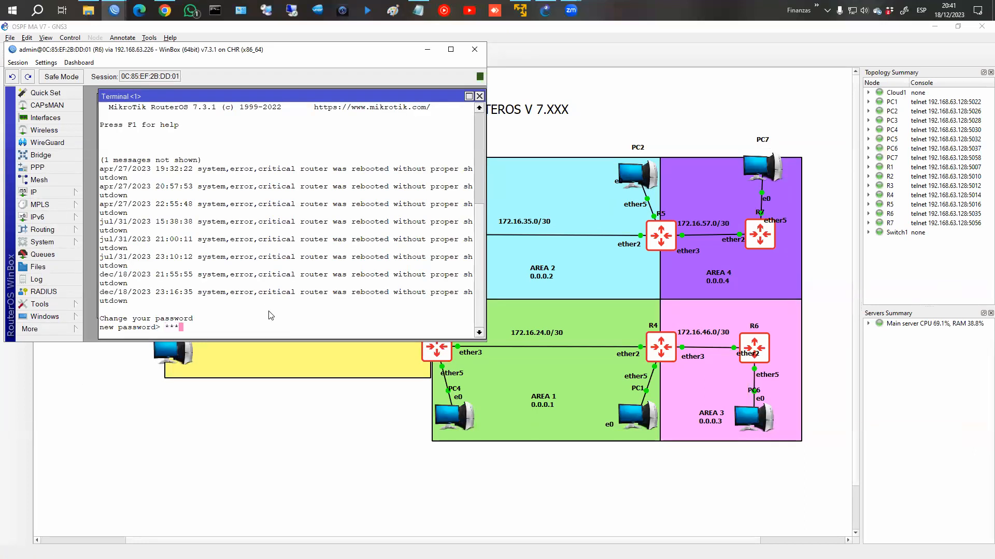
type("456")
key("BackSpace")
key("BackSpace")
key("BackSpace")
key("BackSpace")
key("BackSpace")
key("BackSpace")
key("Return")
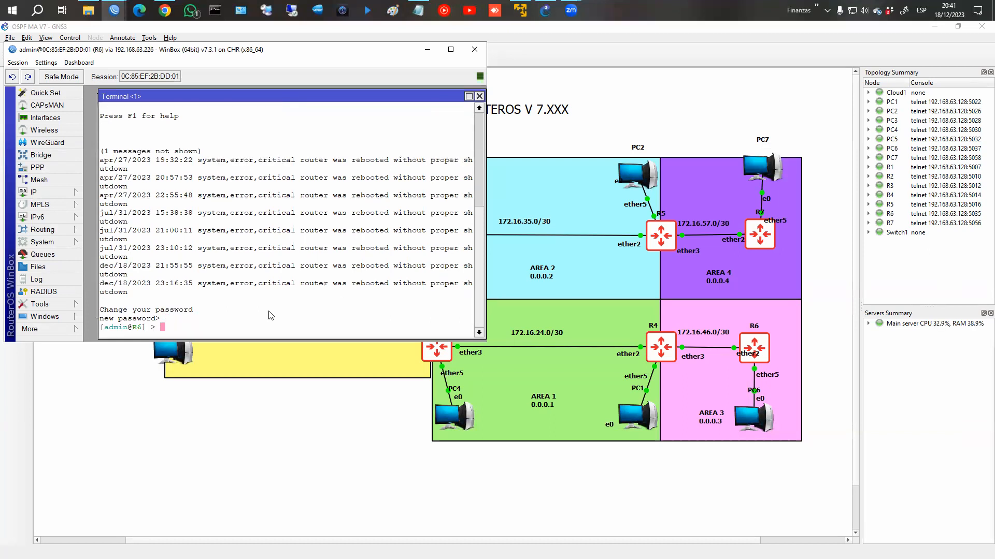
Step: Ping 192.168.5.1 from R6 with source address 192.168.6.1, and stop the ping
type("ping 192.168.5.1 src-")
key("Tab")
type("192.168.6.1")
key("Return")
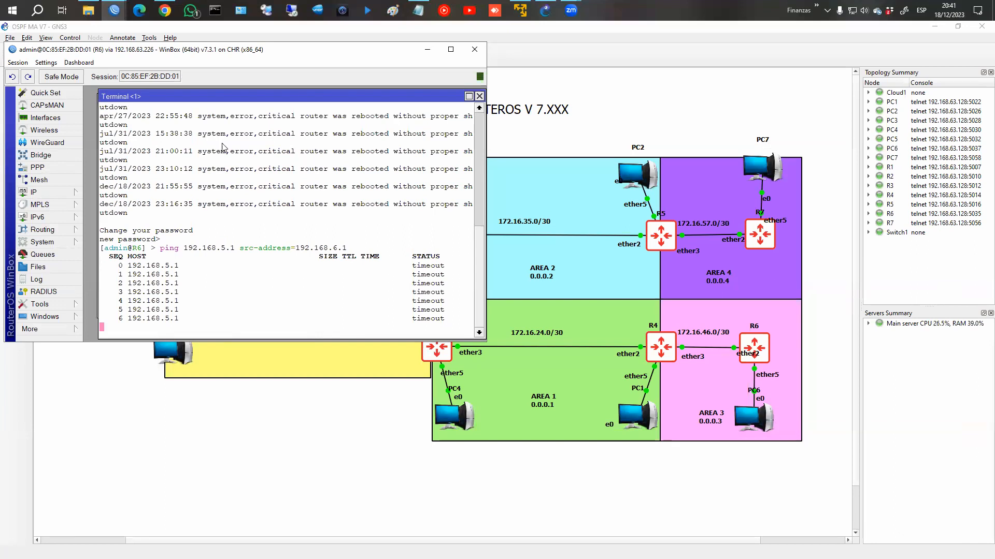
mouse_move(125, 17)
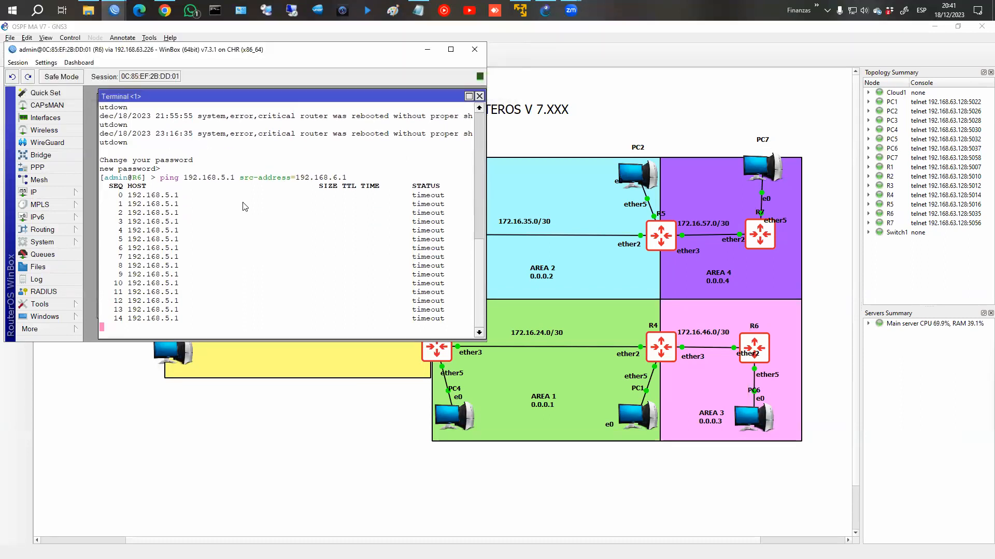
key("ctrl+c")
Step: Ping 192.168.1.1 from R6 with source address 192.168.6.1, and stop the ping
key("Up")
key("Left")
key("Left")
key("Left")
key("Left")
key("Left")
key("Left")
key("Left")
key("Left")
key("Left")
key("Left")
key("Left")
key("Left")
key("Left")
key("Left")
key("Left")
key("Left")
key("Left")
key("Left")
key("Left")
key("Left")
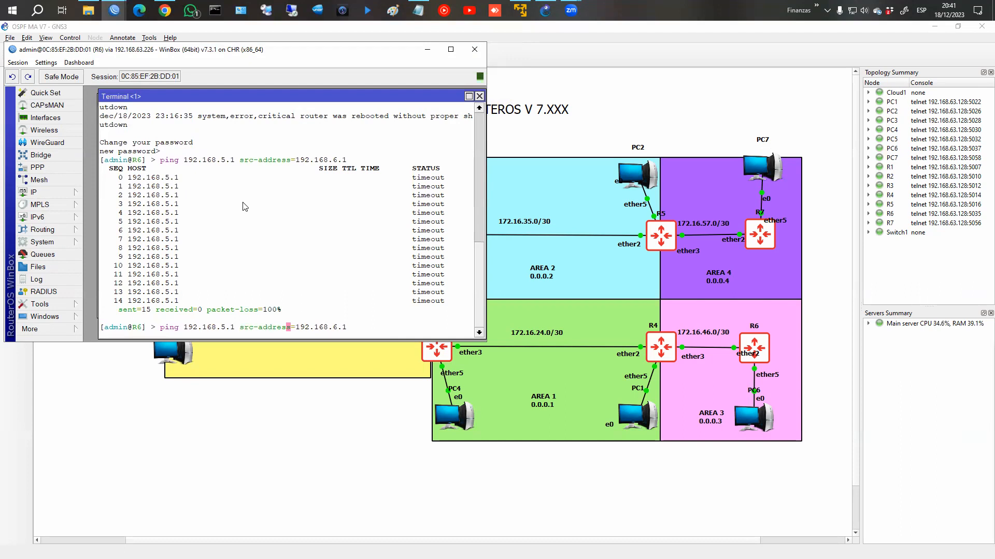
key("Left")
key("BackSpace")
type("1")
key("Return")
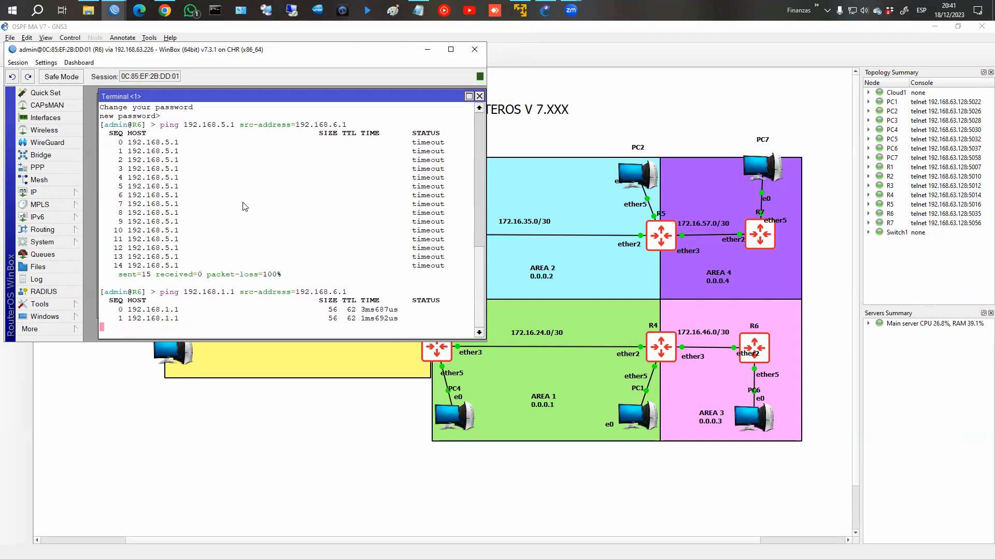
key("ctrl+c")
Step: Ping 192.168.3.1 from R6 with source address 192.168.6.1
key("Up")
key("BackSpace")
key("BackSpace")
type("6.1")
key("Left")
key("Left")
key("Left")
key("Left")
key("Left")
key("Left")
key("Left")
key("Left")
key("Left")
key("Left")
key("Left")
key("Left")
key("Left")
key("Left")
key("Left")
key("Left")
key("Left")
key("Left")
key("Left")
key("Left")
key("Right")
key("Right")
key("BackSpace")
key("BackSpace")
type("3.")
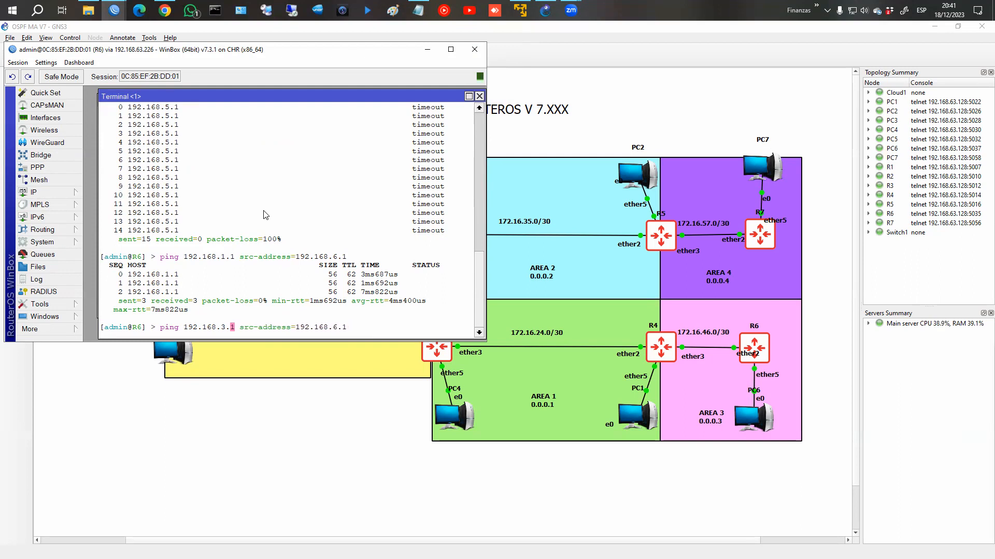
key("Return")
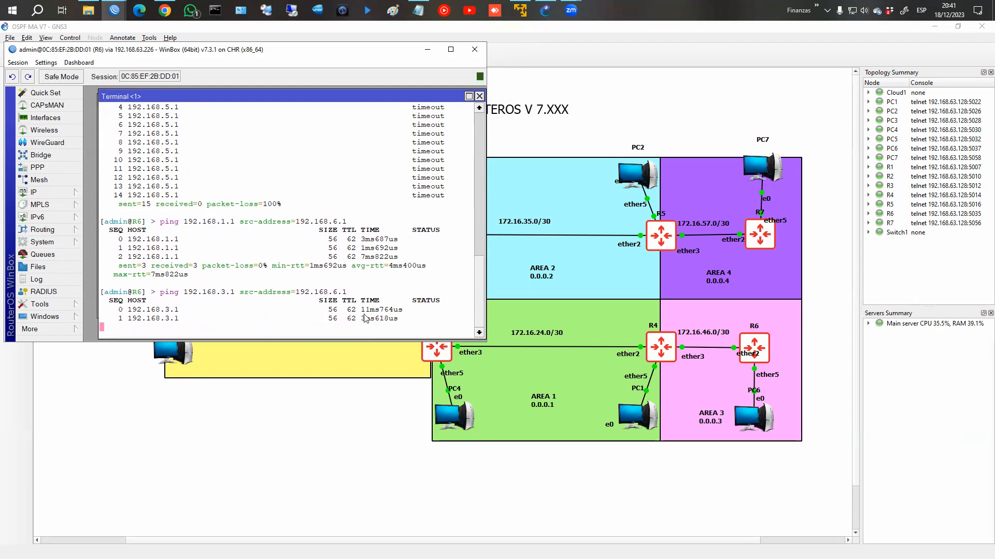
Step: Review the GNS3 topology around the ongoing ping, and stop the ping in R6's terminal
left_click(606, 209)
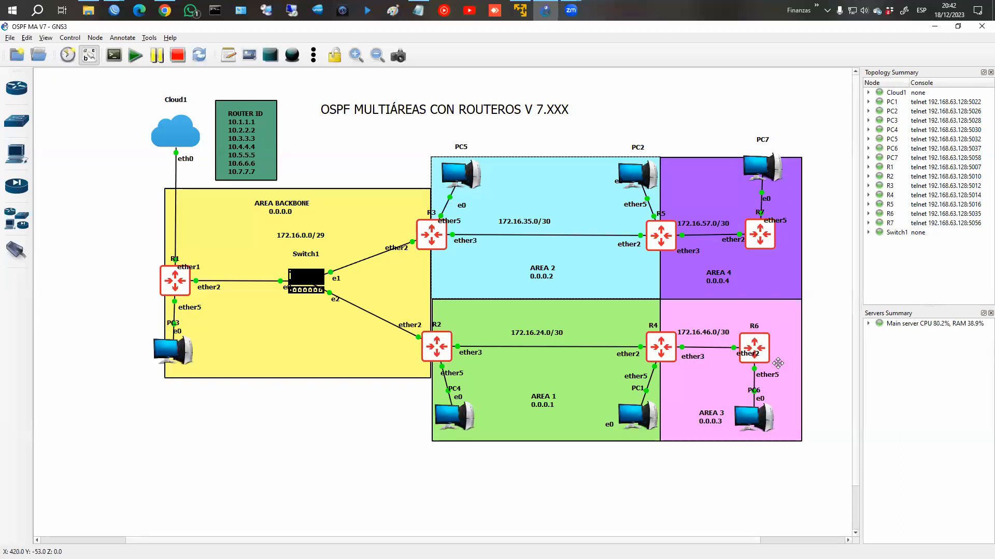
mouse_move(762, 363)
left_mouse_down()
mouse_move(397, 348)
mouse_move(373, 263)
mouse_move(434, 259)
left_mouse_up()
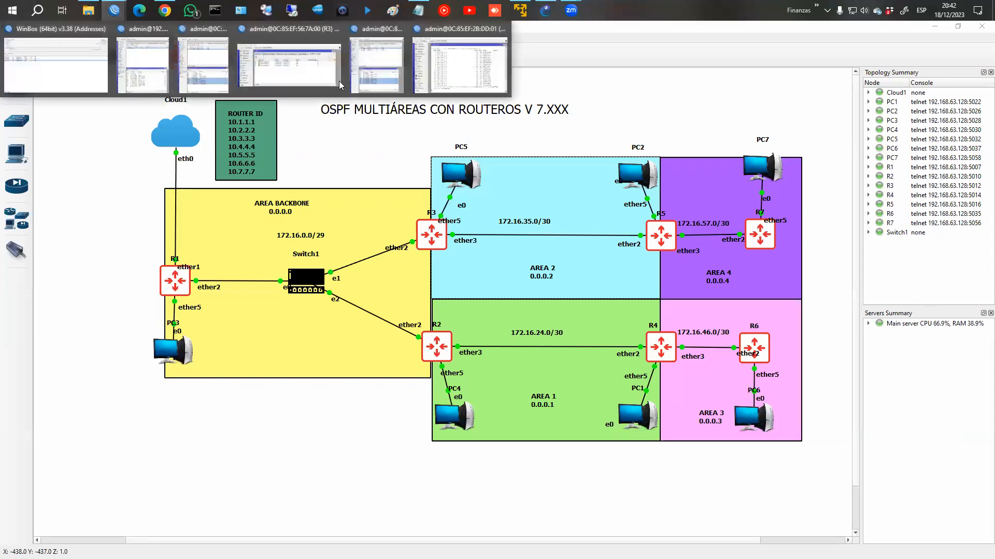
left_click(434, 67)
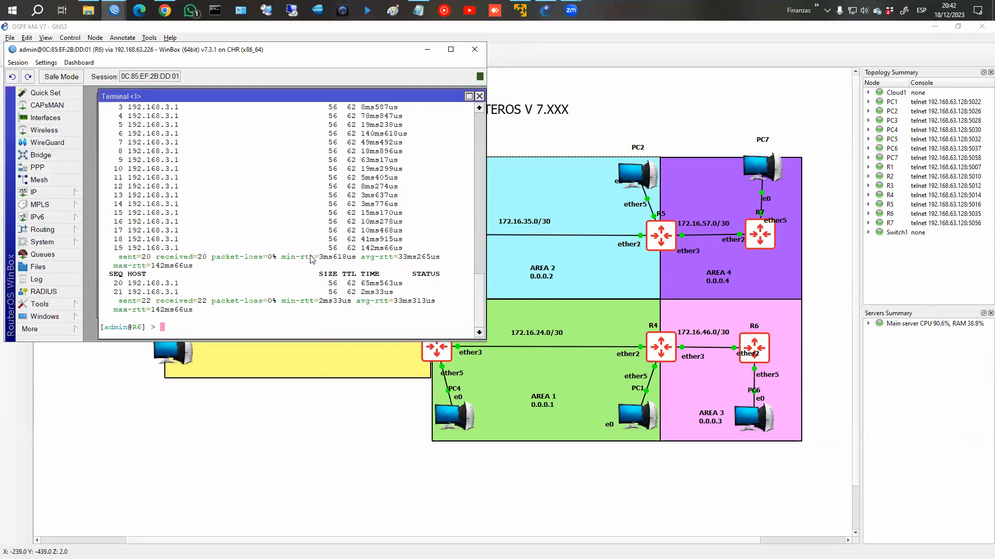
left_click(391, 438)
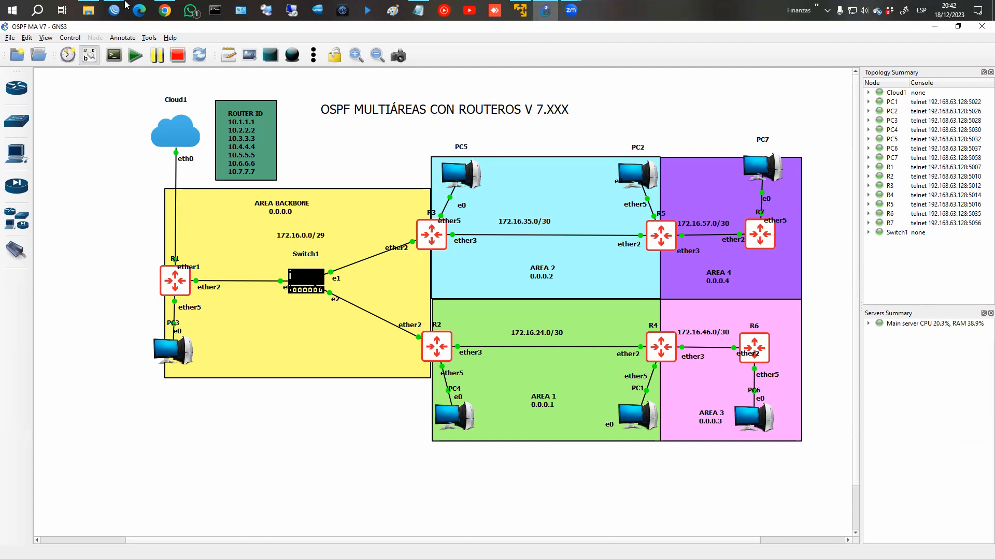
Step: Switch to R2's session, examine the settings of a new OSPF area range, and discard it
mouse_move(114, 10)
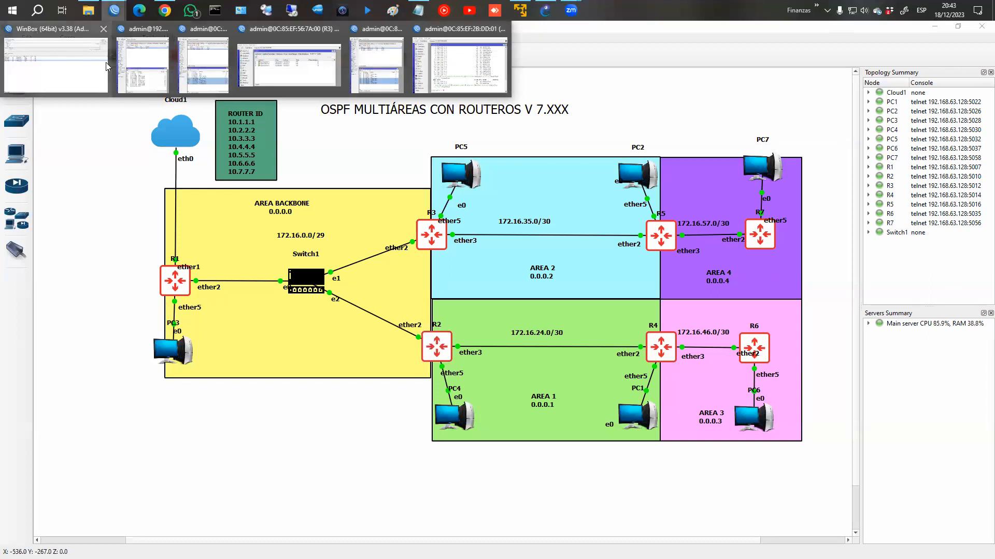
left_click(195, 70)
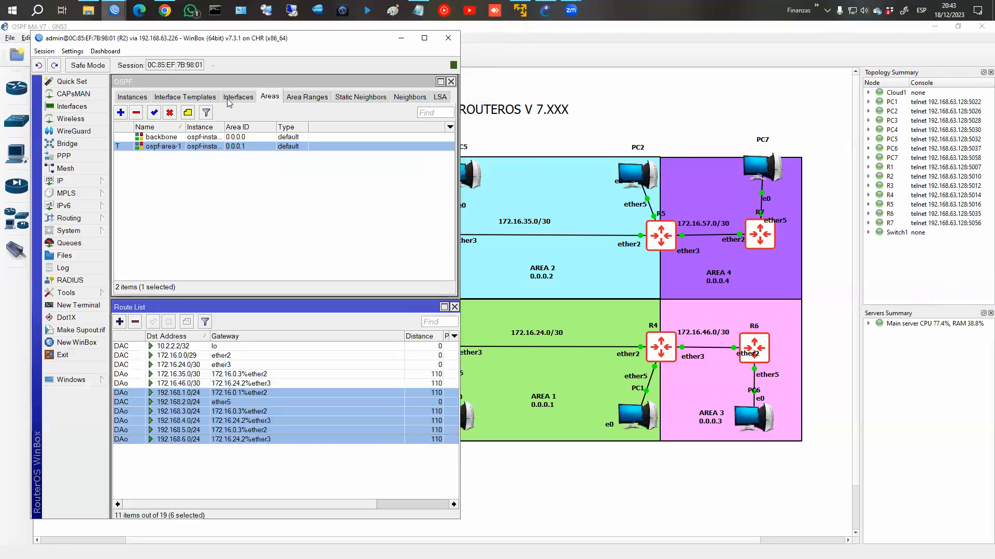
left_click(308, 98)
left_click(123, 112)
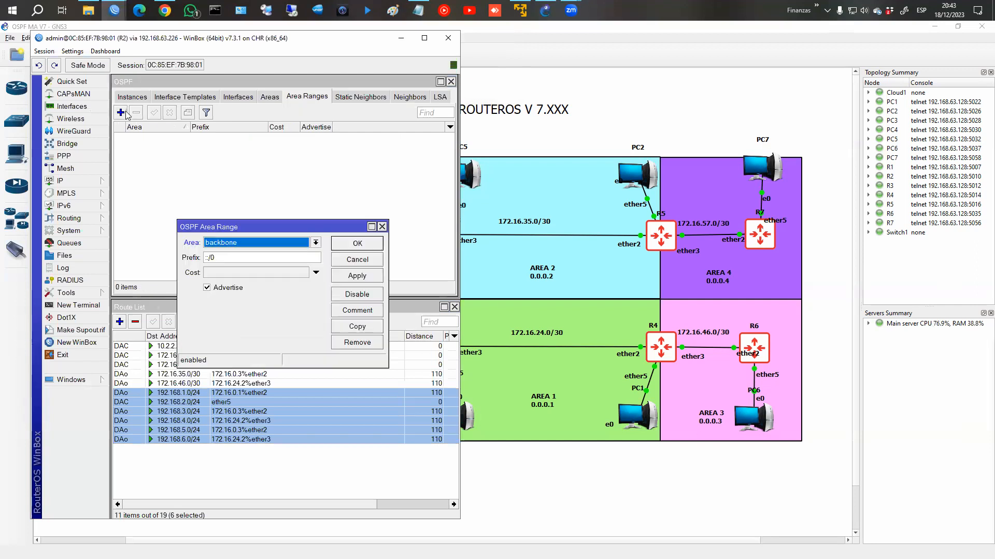
left_click(249, 244)
left_click(245, 250)
left_click(365, 259)
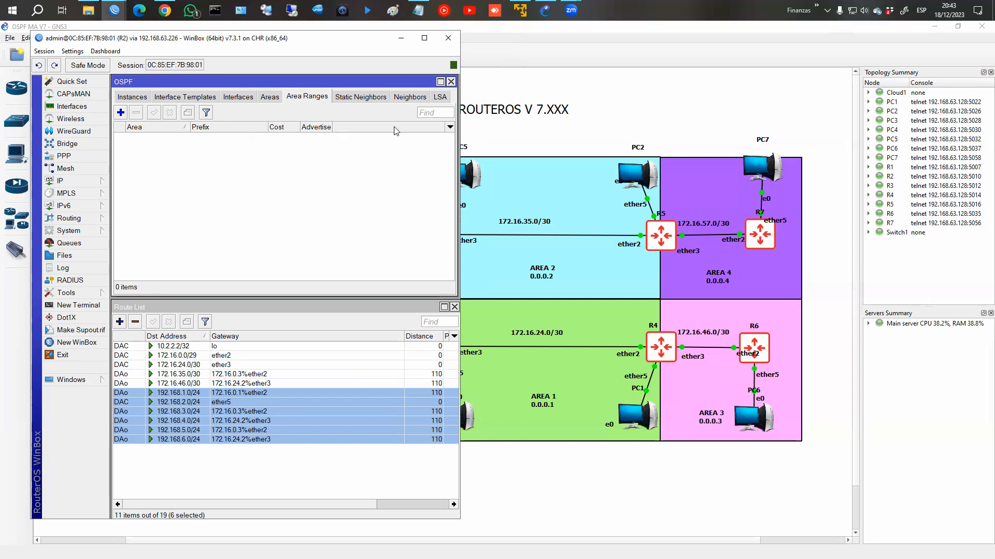
Step: Examine all of R2's OSPF neighbors and return to the GNS3 topology
left_click(406, 97)
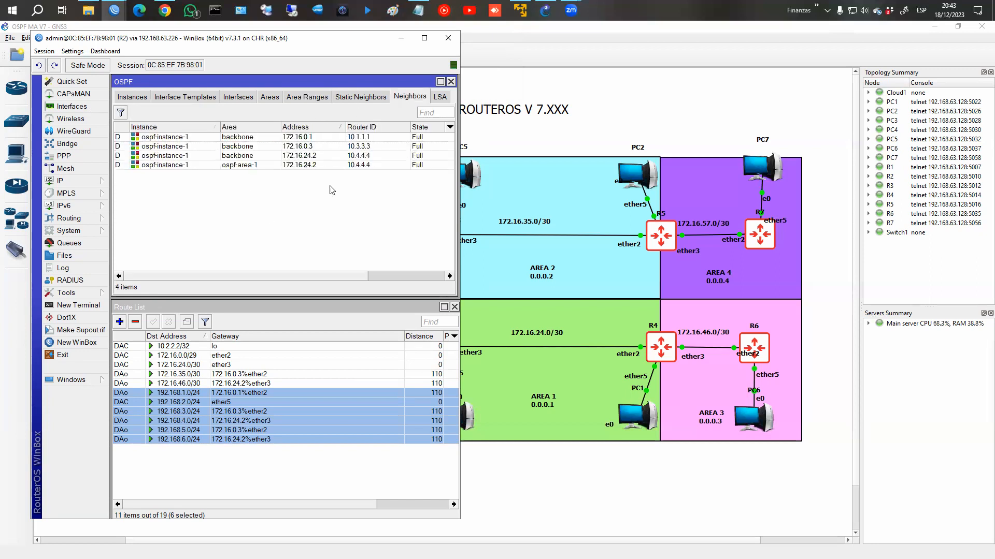
left_click(202, 138)
left_click(192, 164, "shift")
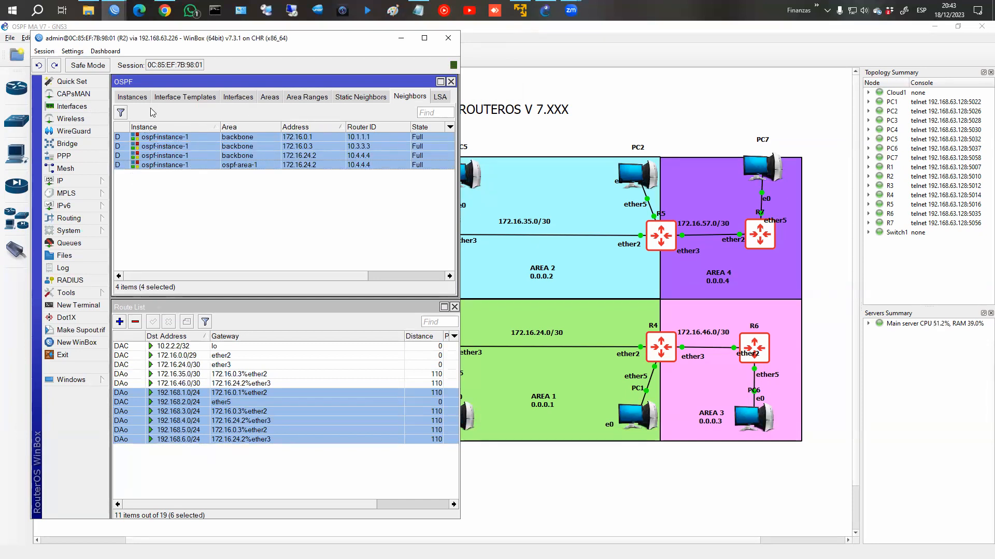
left_click(564, 117)
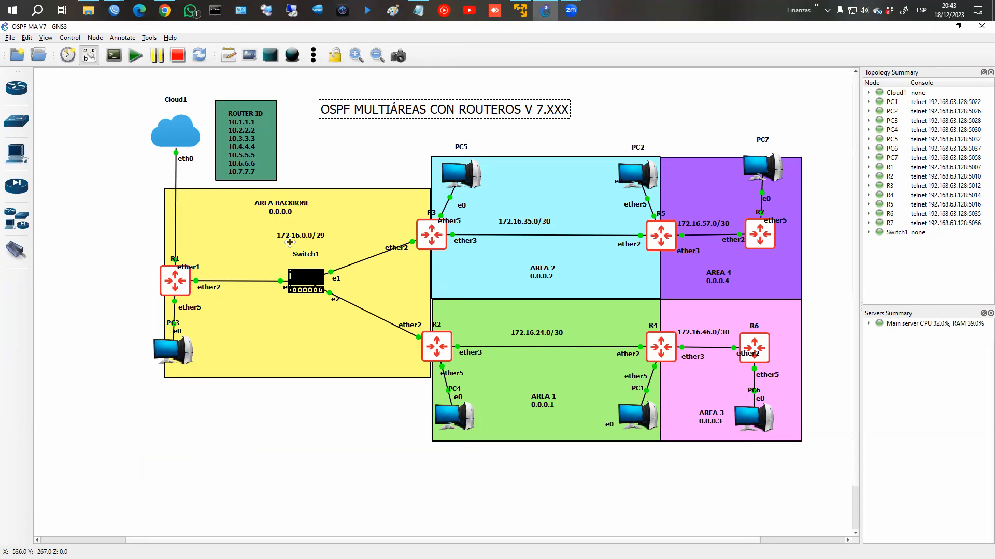
Step: Set Originate Default to "if installed" in R1's ospf-instance-1, with R4's session open alongside
mouse_move(114, 11)
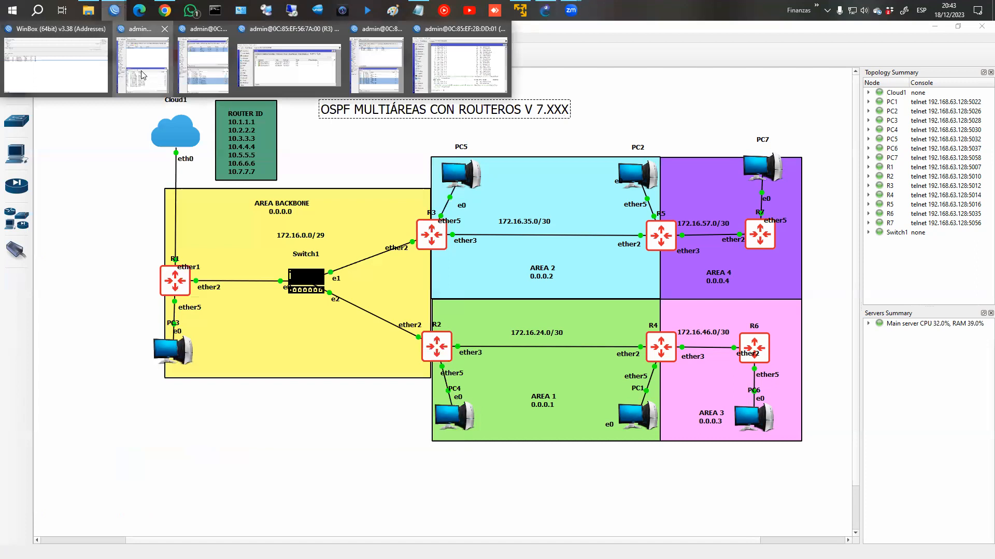
left_click(143, 72)
double_click(118, 139)
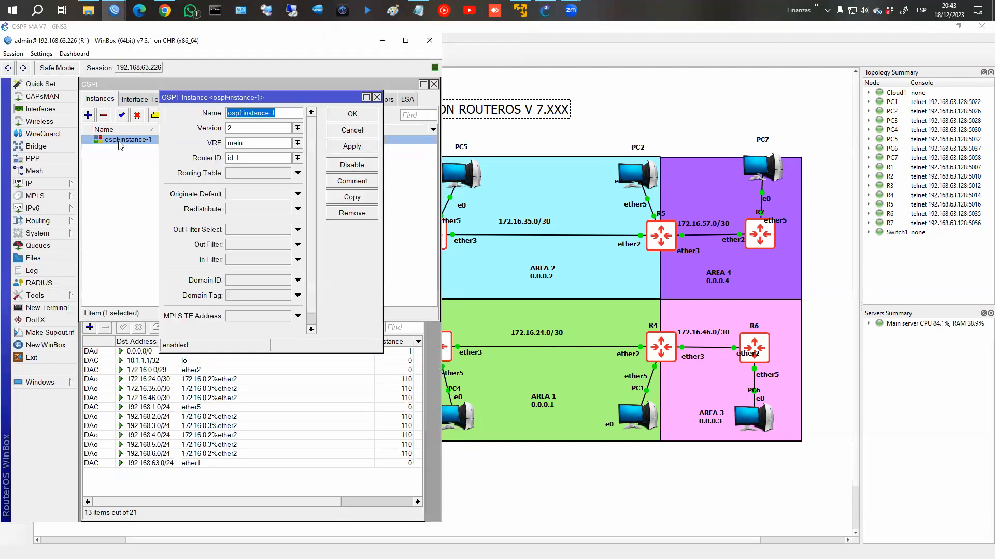
left_click(258, 194)
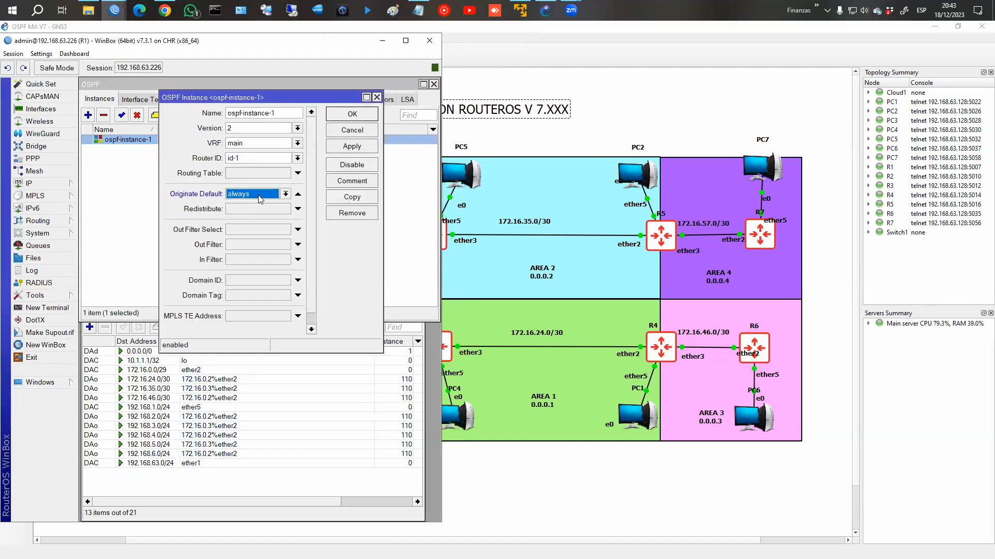
left_click(258, 214)
left_click(115, 11)
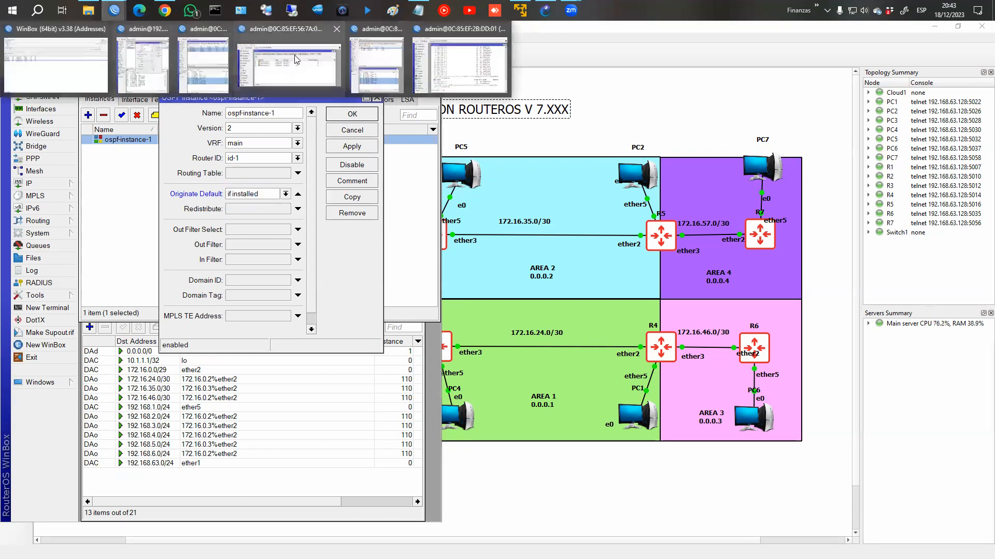
left_click(377, 63)
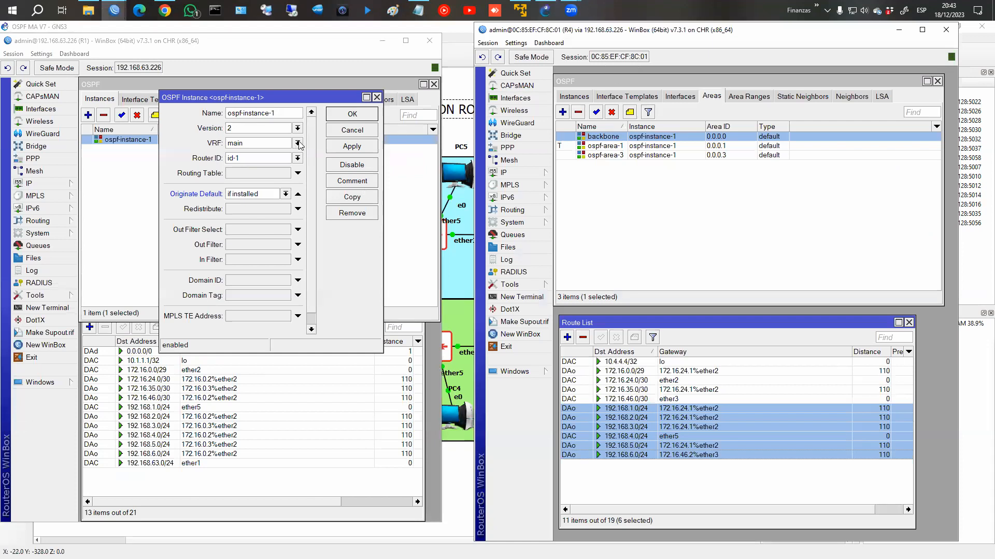
left_click(343, 118)
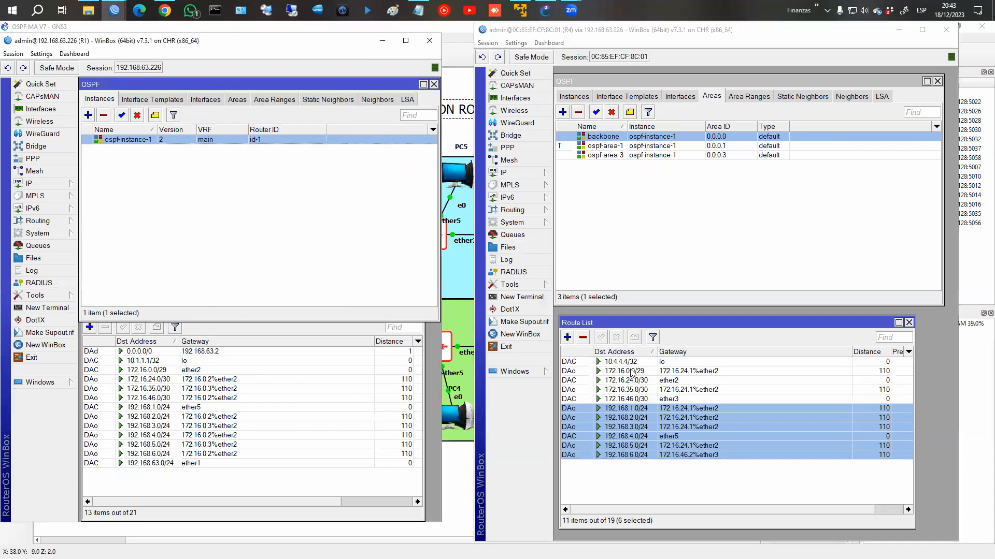
Step: Check the route lists of R4 and R6 for the default route 0.0.0.0/0, closing R6's terminal
left_click(603, 363)
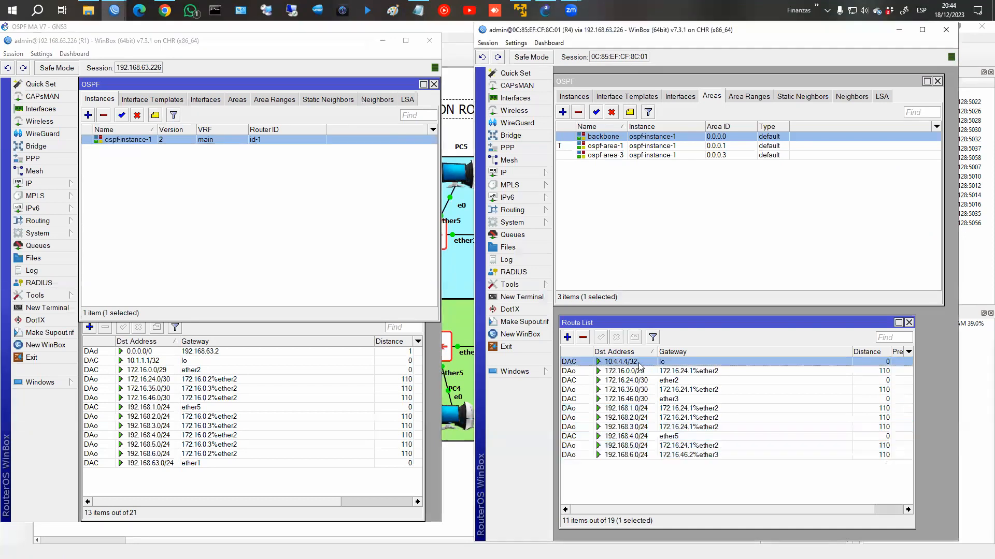
left_click(604, 362)
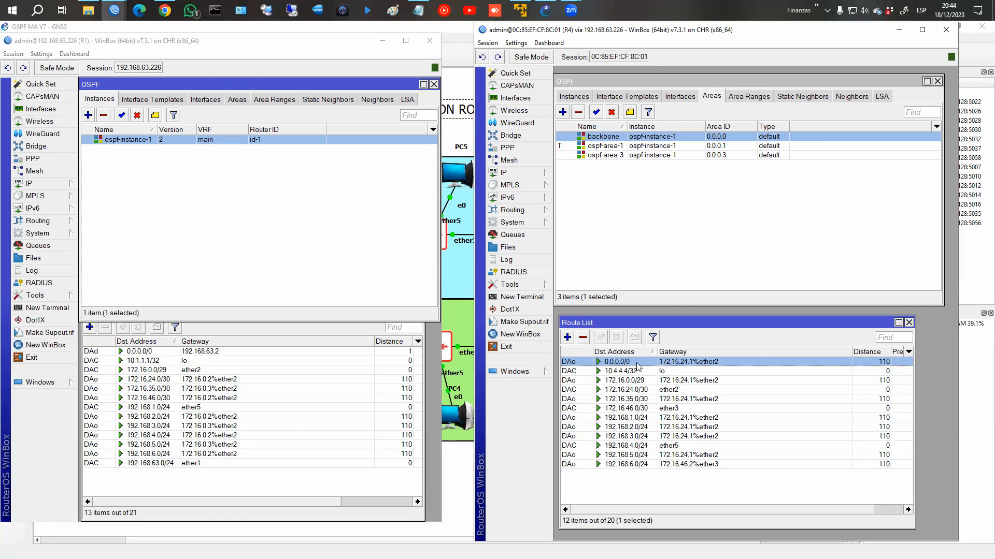
left_click(119, 18)
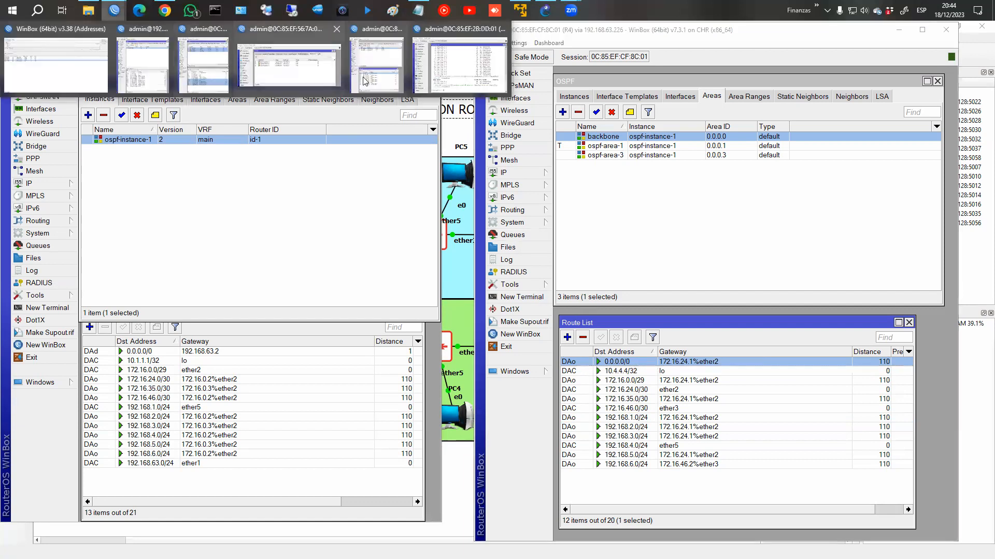
left_click(228, 58)
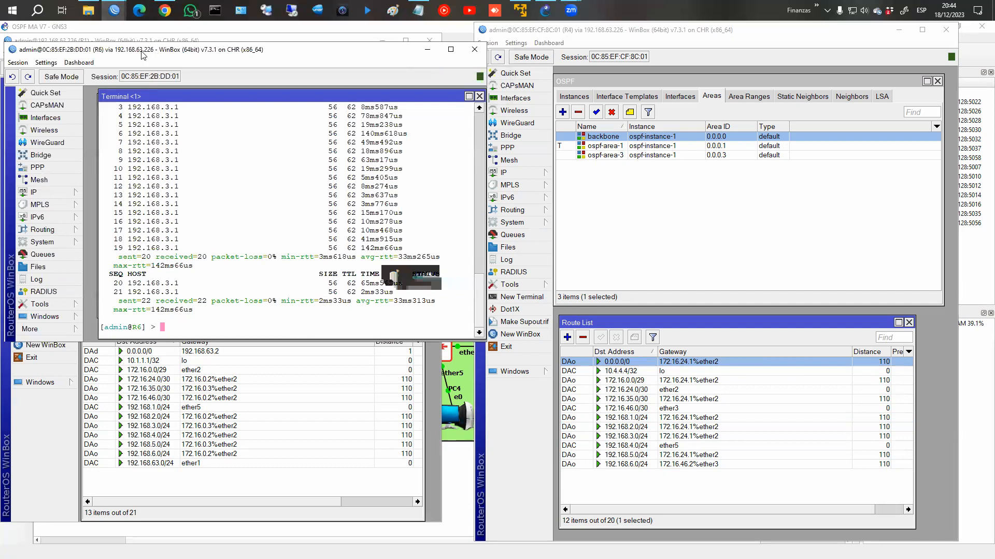
left_click_drag(142, 52, 605, 64)
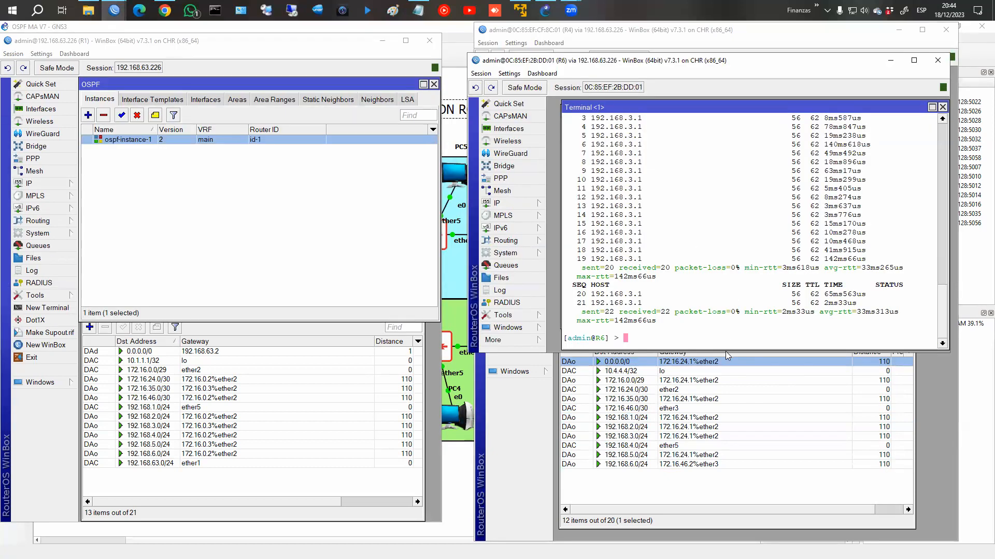
left_click_drag(725, 353, 726, 485)
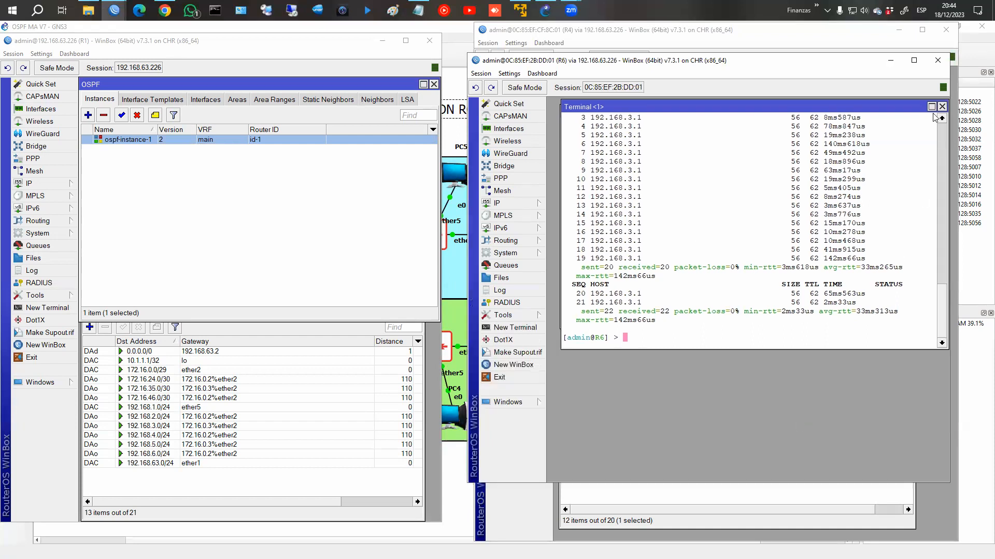
left_click(942, 106)
left_click(632, 152)
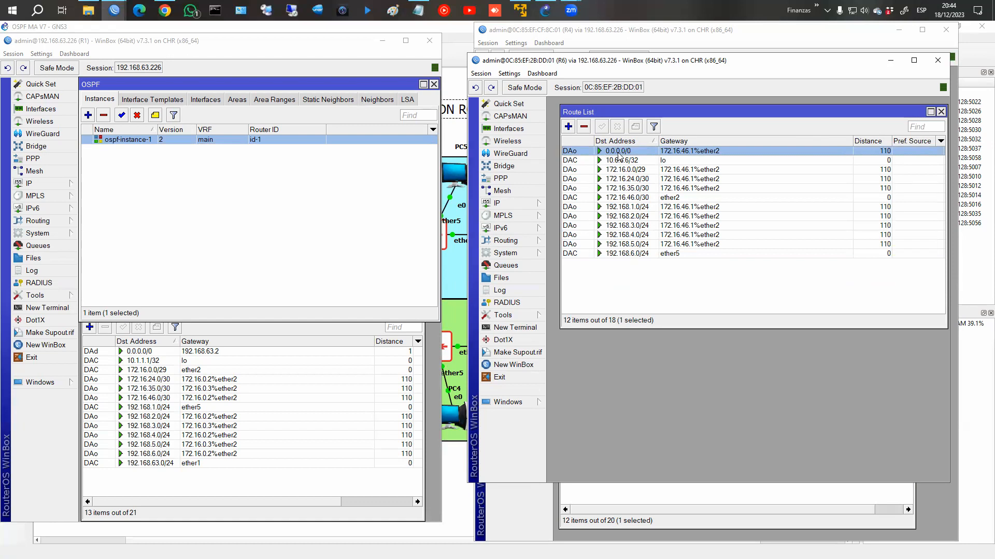
Step: Ping 8.8.8.8 from a new terminal on R6 with the new password prompt left blank, and close the terminal
left_click(523, 330)
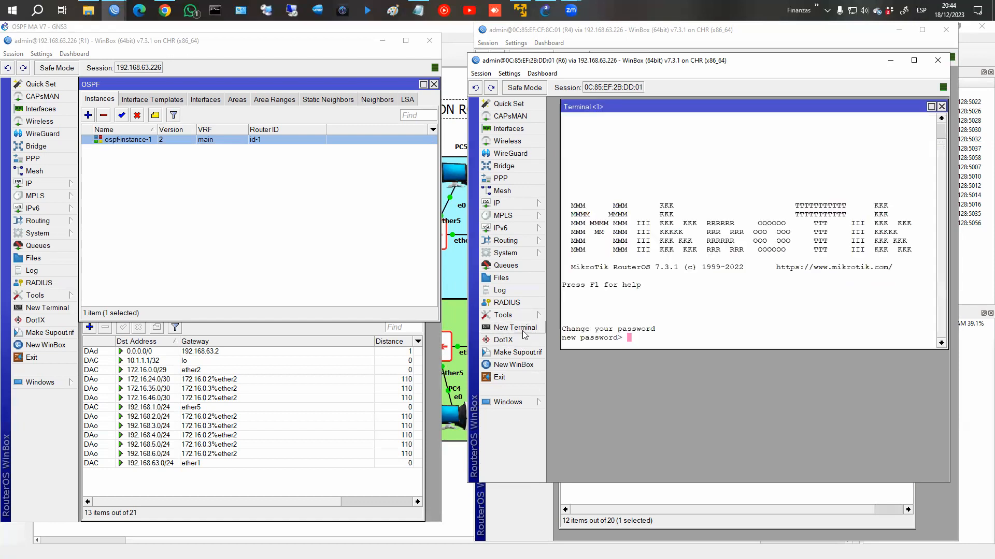
key("Return")
type("pi")
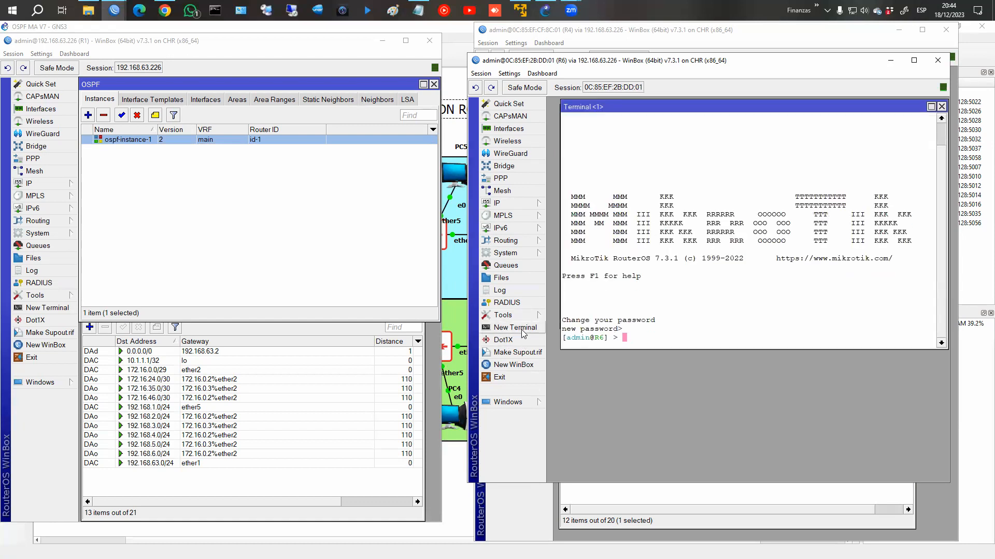
type("ng 8.8.8.8")
key("Return")
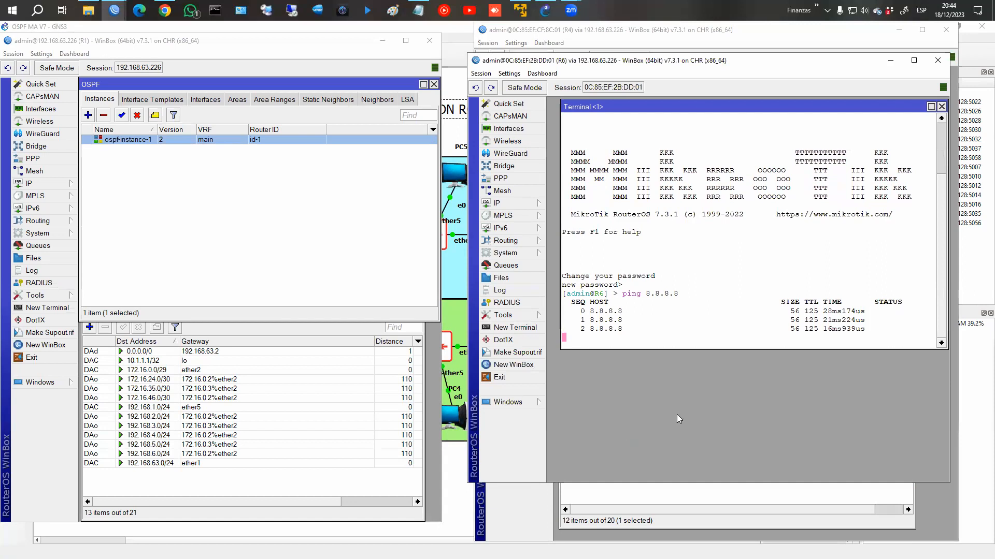
key("ctrl+c")
left_click(941, 107)
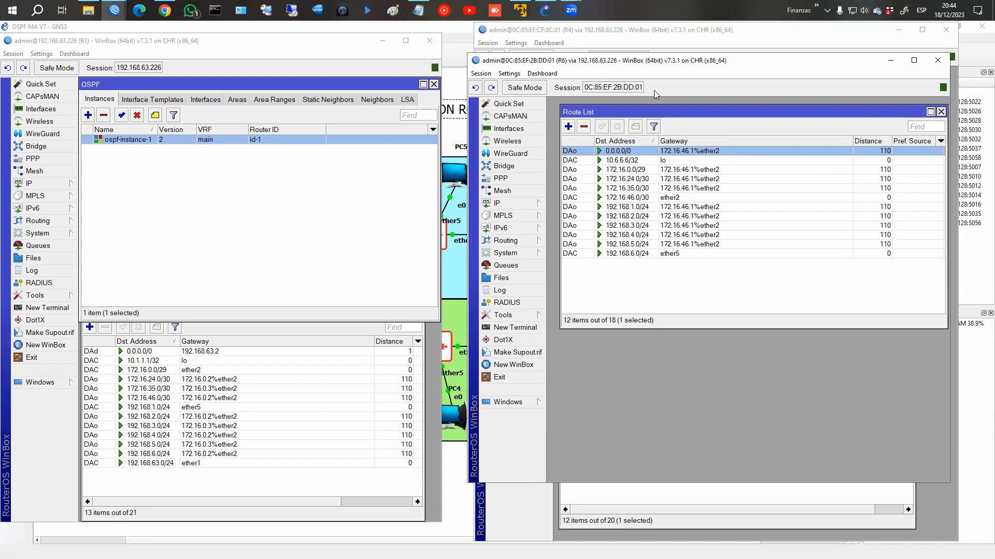
Step: Examine the Redistribute and Originate Default options of R1's ospf-instance-1, and discard the changes
double_click(110, 143)
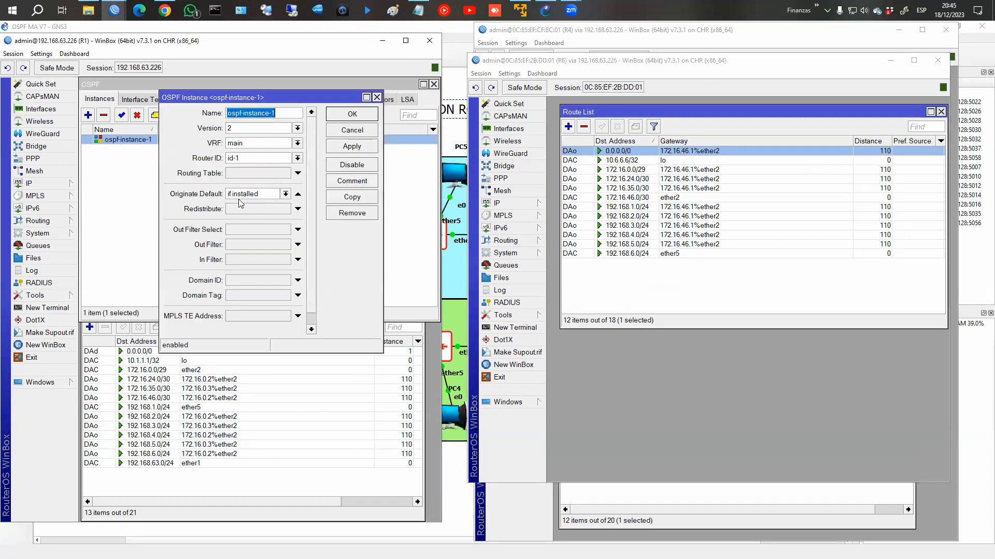
left_click(228, 212)
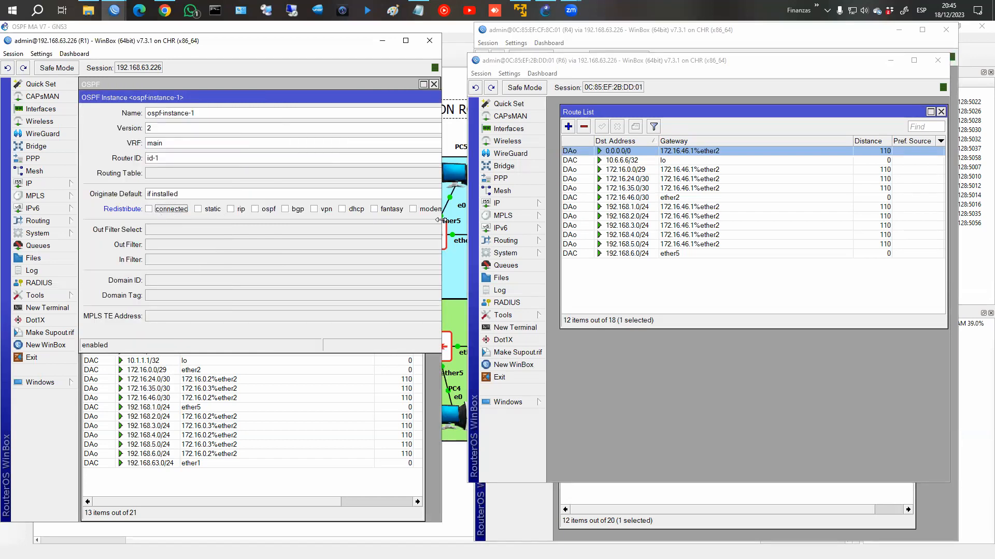
left_click_drag(439, 220, 490, 222)
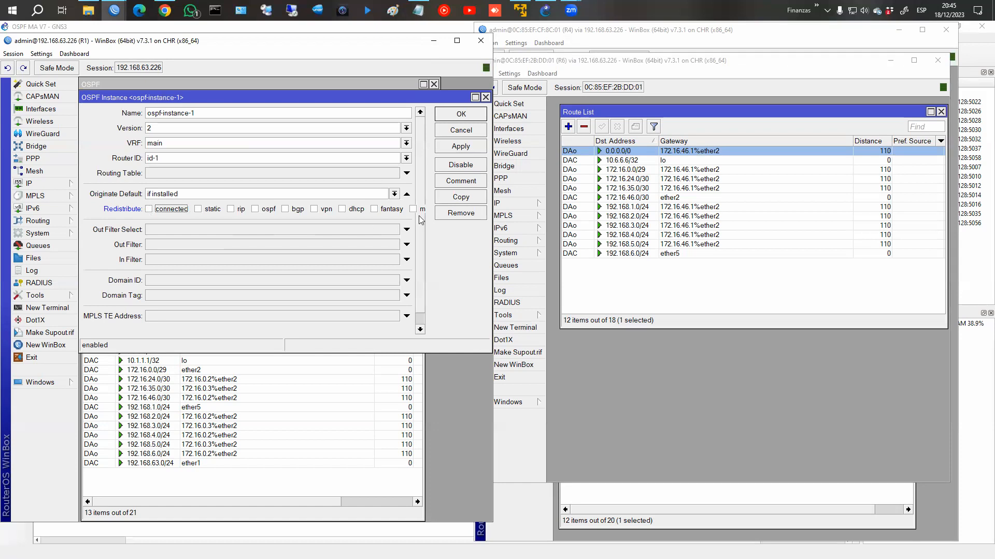
left_click(408, 196)
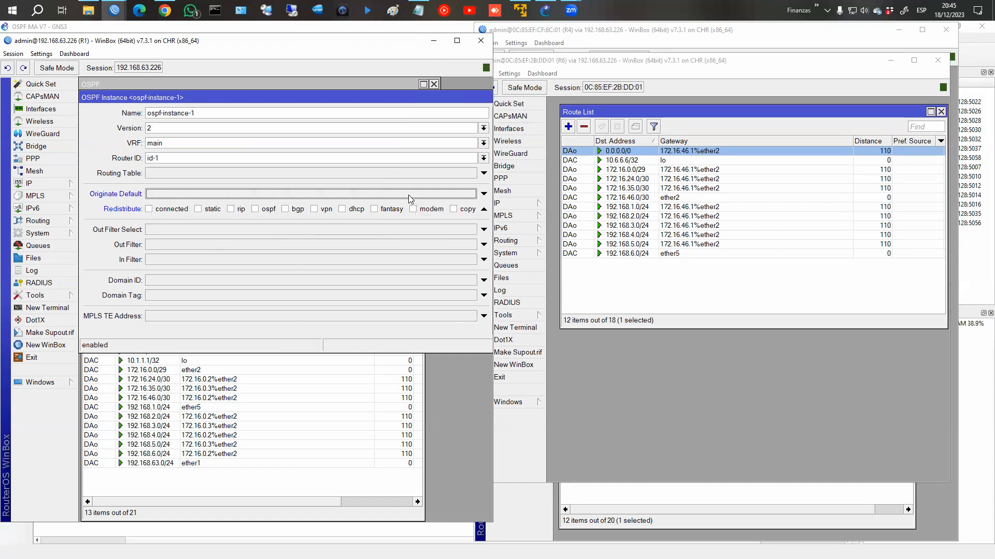
left_click(483, 194)
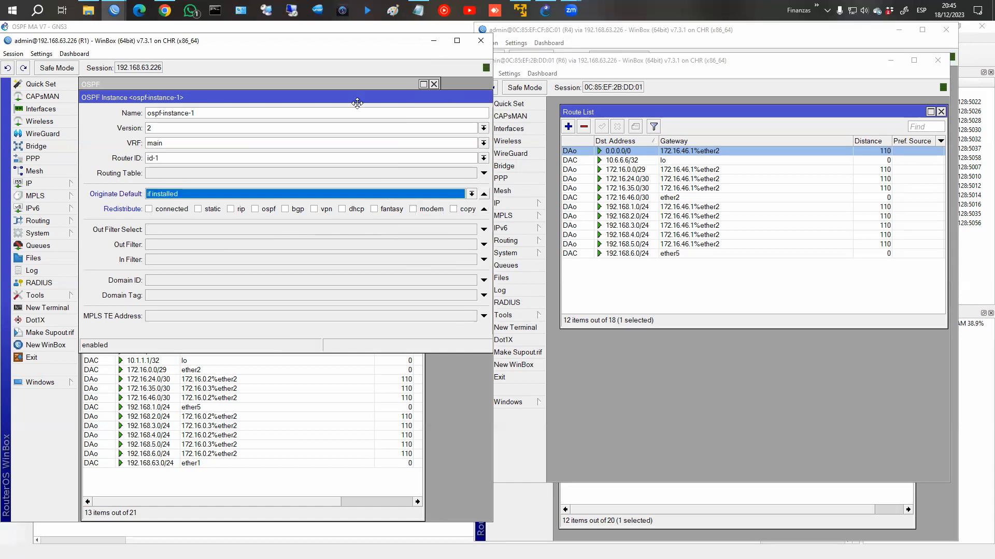
left_click_drag(353, 98, 250, 104)
left_click(442, 139)
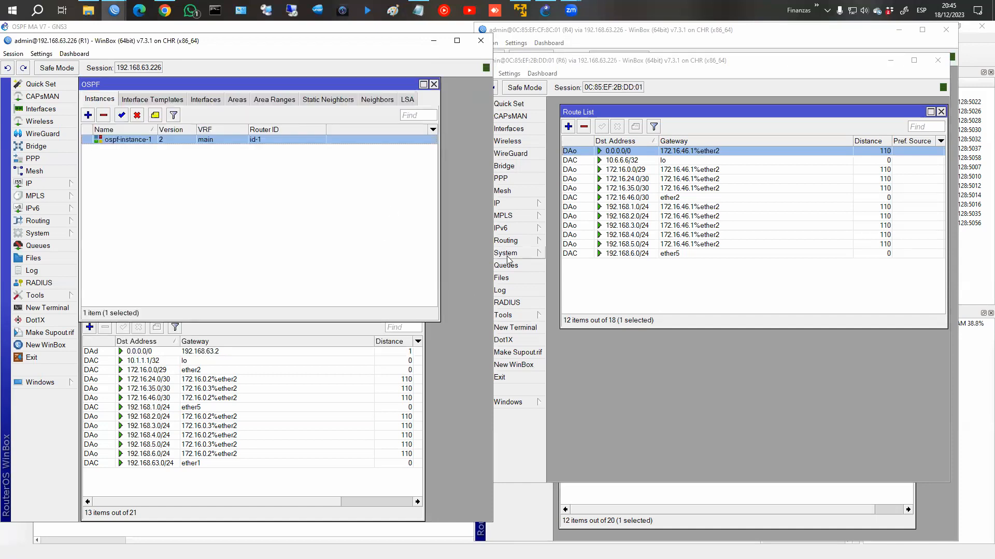
Step: Close the WinBox sessions of R1, R6 and R4 to return to the GNS3 topology
left_click(481, 41)
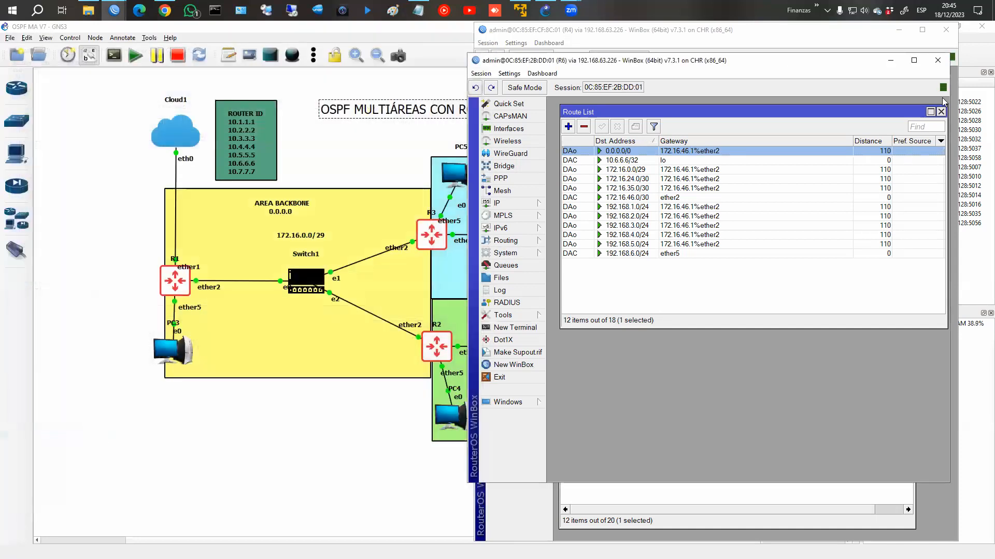
left_click(946, 55)
left_click(945, 29)
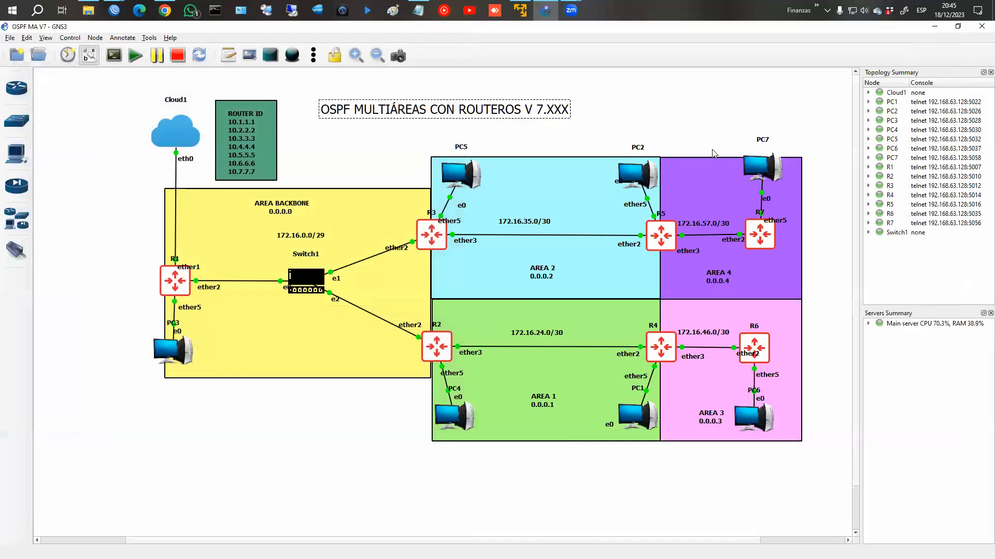